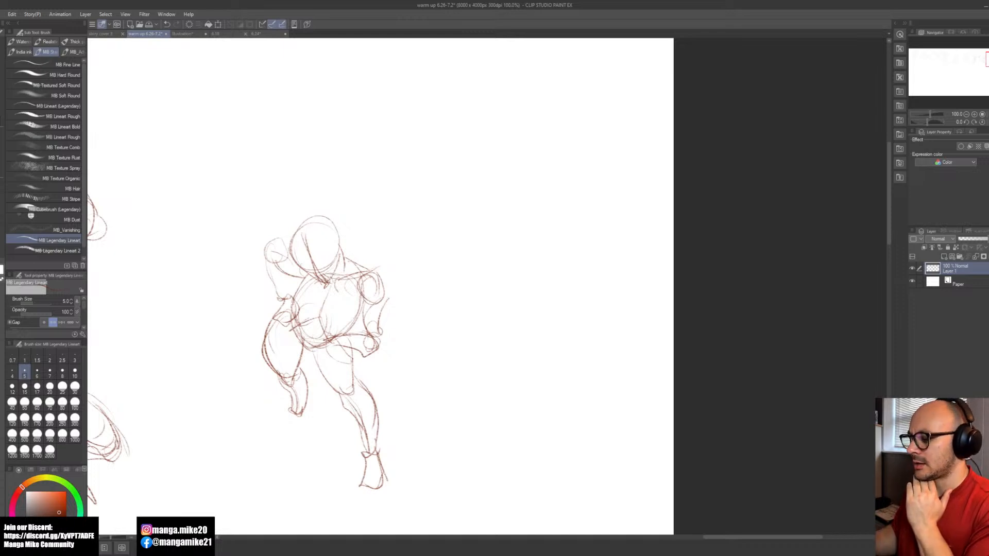
# Step: Close the story document that is open beside the warm-up figure sketches
pyautogui.scroll(-8, 449, 295)
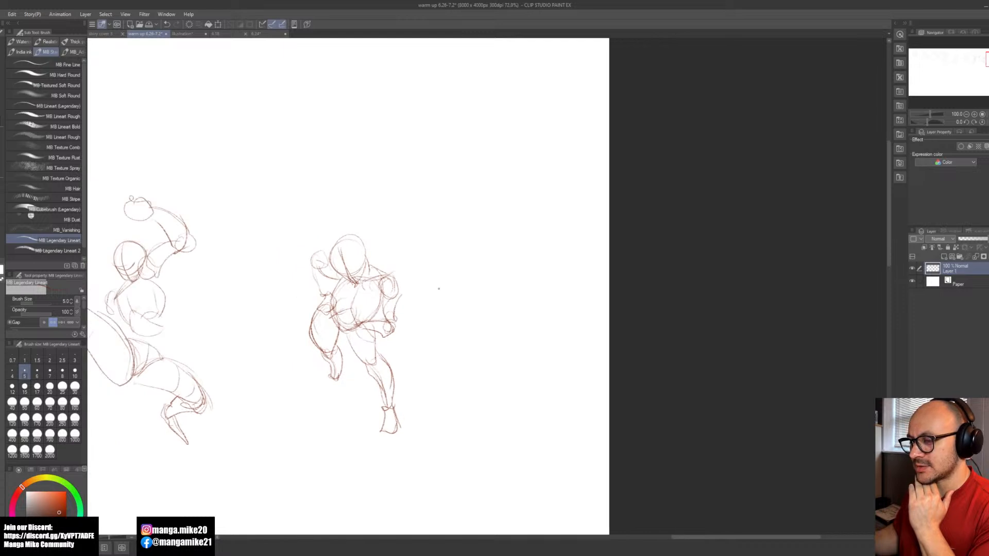
pyautogui.scroll(3, 325, 280)
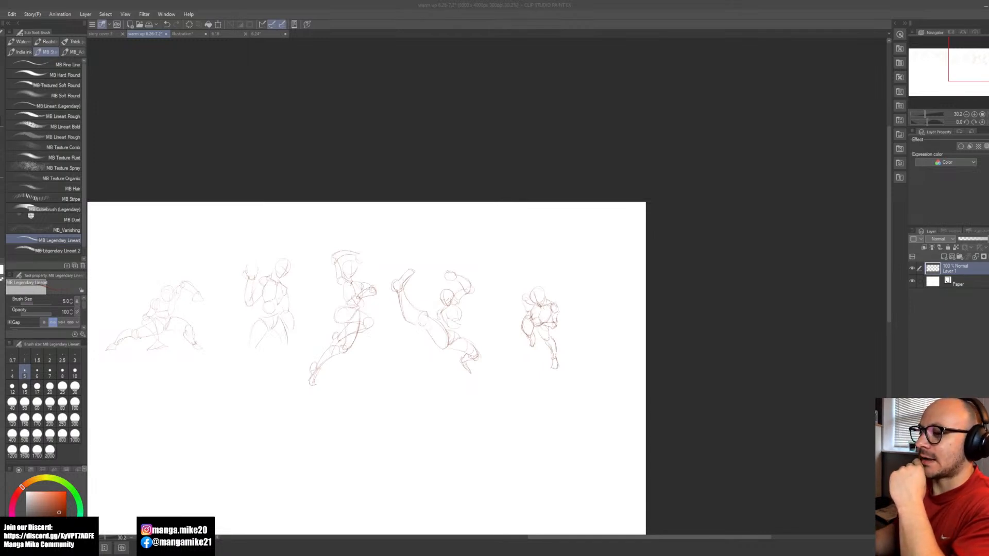
pyautogui.click(302, 124)
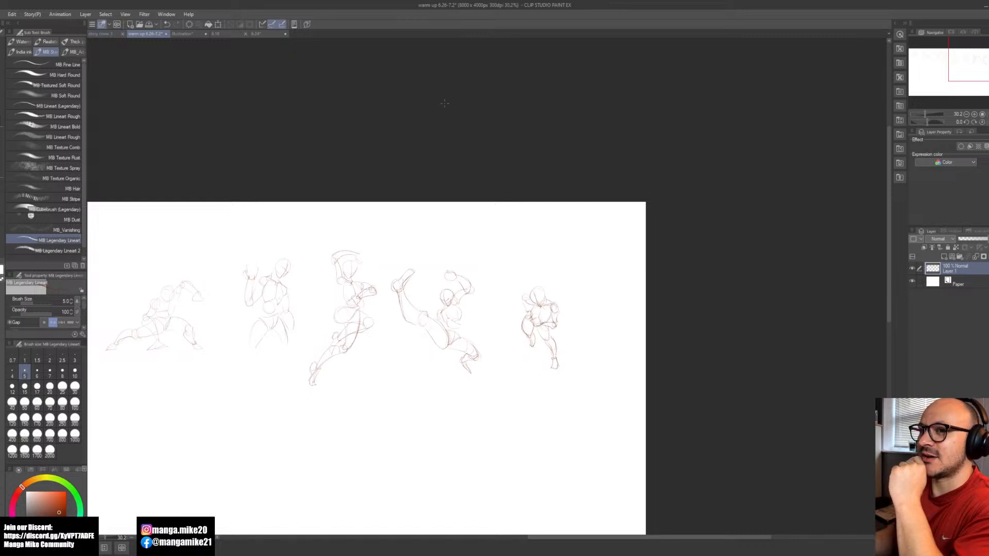
pyautogui.click(122, 33)
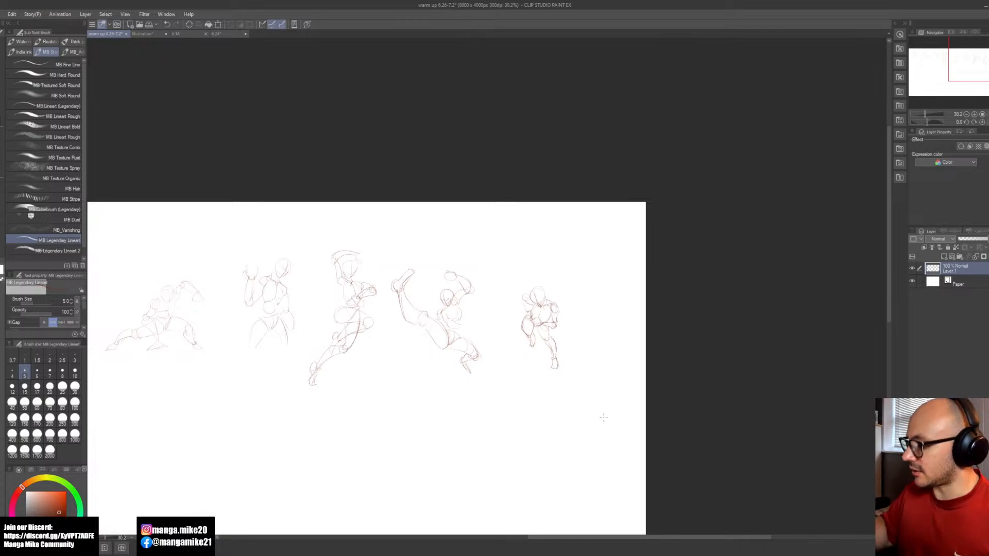
# Step: Create a new blank 8000 x 4000 px canvas at 300 dpi for the hand sketch
pyautogui.press('space')
pyautogui.moveTo(600, 423); pyautogui.dragTo(697, 373)
pyautogui.moveTo(561, 425); pyautogui.dragTo(626, 447)
pyautogui.click(153, 34)
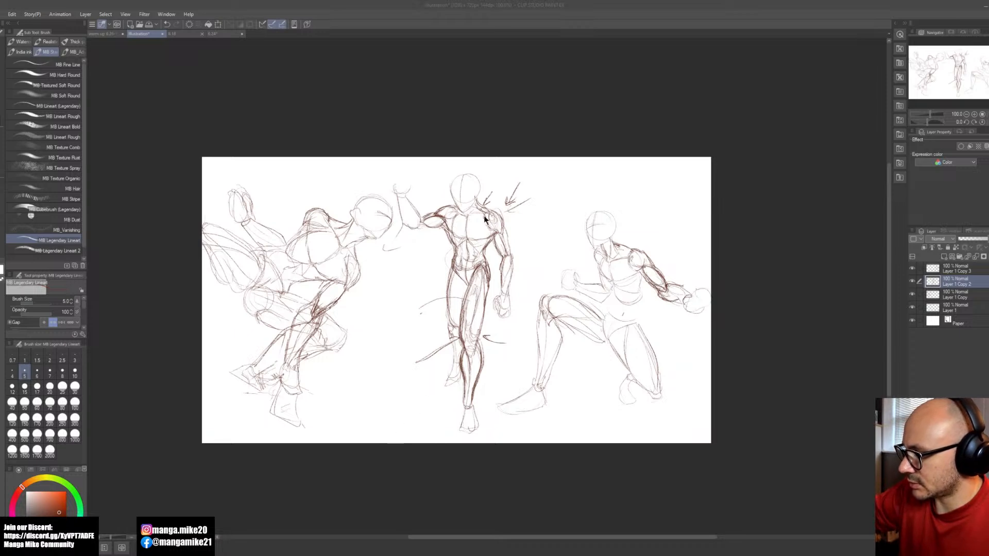
pyautogui.press('Return')
pyautogui.press('space')
pyautogui.moveTo(448, 284)
pyautogui.mouseDown()
pyautogui.moveTo(570, 351)
pyautogui.moveTo(582, 396)
pyautogui.mouseUp()
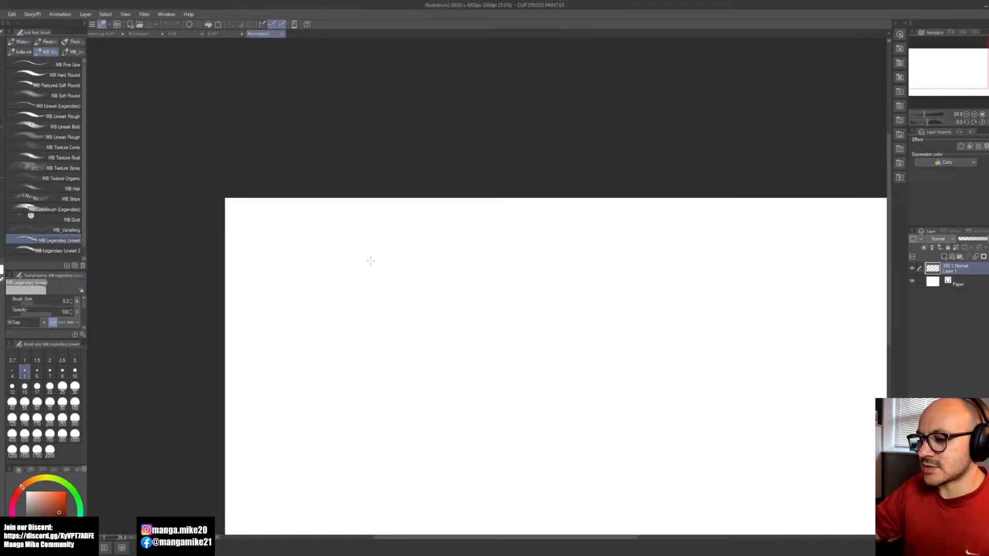
pyautogui.scroll(1, 390, 269)
pyautogui.scroll(3, 388, 268)
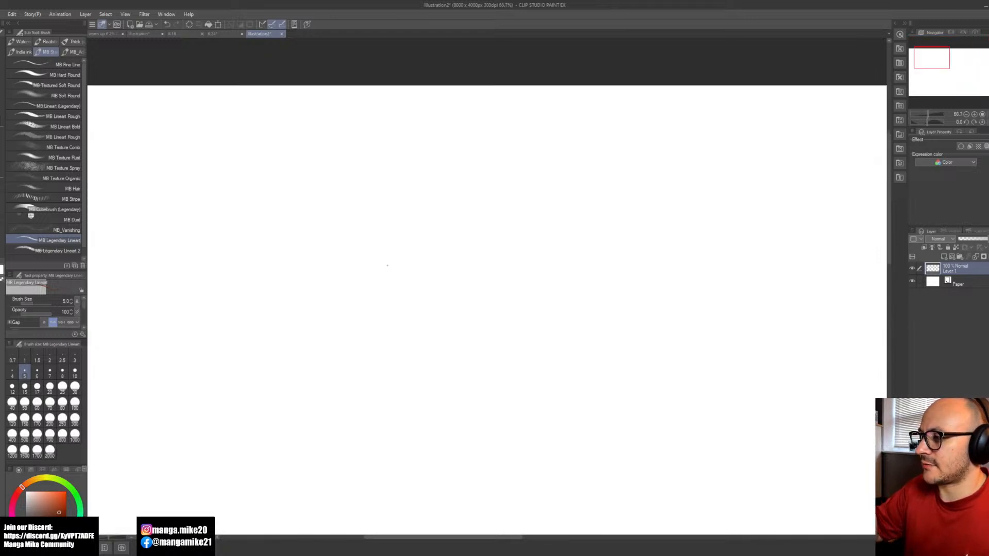
pyautogui.press('space')
pyautogui.moveTo(509, 331); pyautogui.dragTo(741, 356)
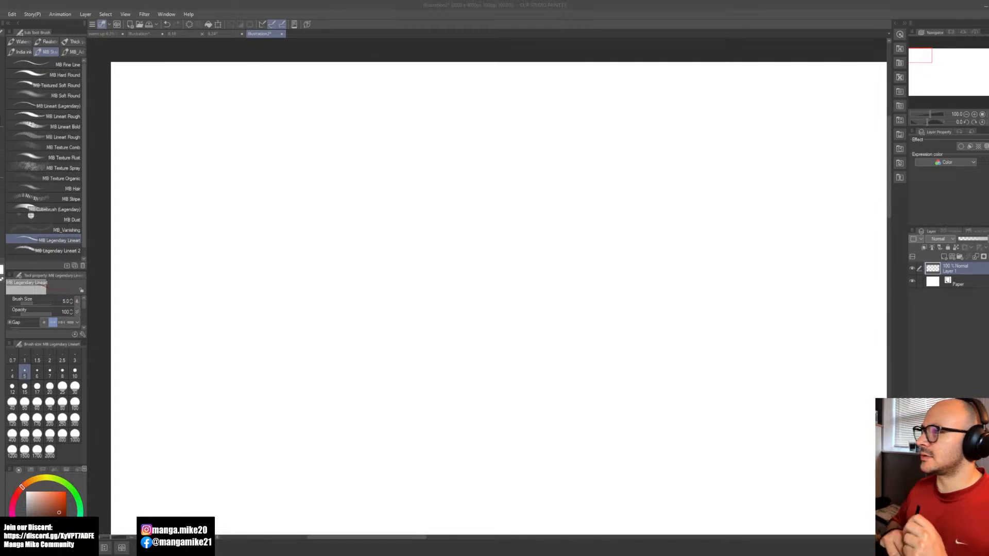
pyautogui.click(333, 288)
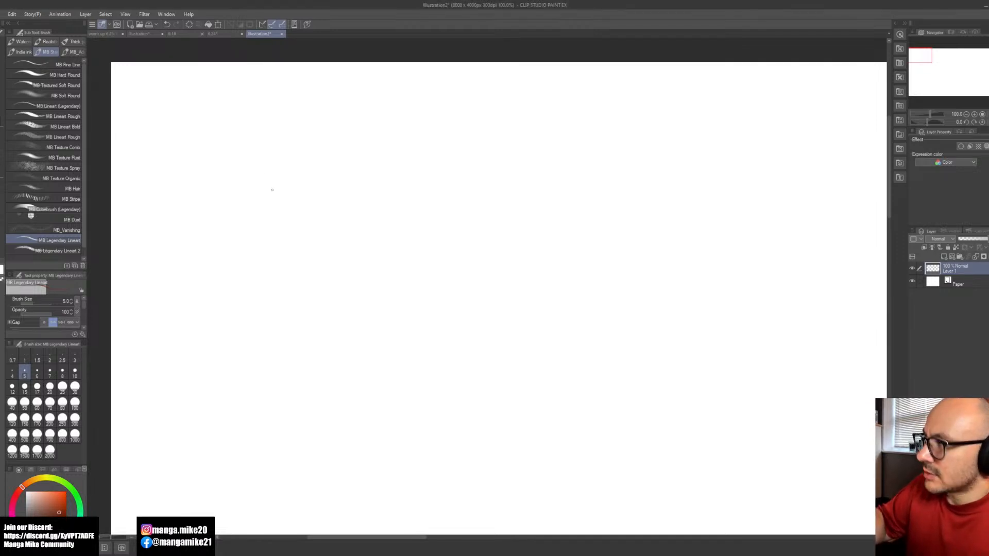
# Step: Sketch a small, roughly square wrist block in the canvas's upper-left area with the MB Legendary Lineart brush
pyautogui.moveTo(243, 291)
pyautogui.mouseDown()
pyautogui.moveTo(295, 293)
pyautogui.moveTo(256, 295)
pyautogui.moveTo(240, 233)
pyautogui.mouseUp()
pyautogui.moveTo(239, 234)
pyautogui.mouseDown()
pyautogui.moveTo(244, 293)
pyautogui.moveTo(301, 242)
pyautogui.moveTo(303, 291)
pyautogui.mouseUp()
pyautogui.moveTo(240, 231); pyautogui.dragTo(296, 240)
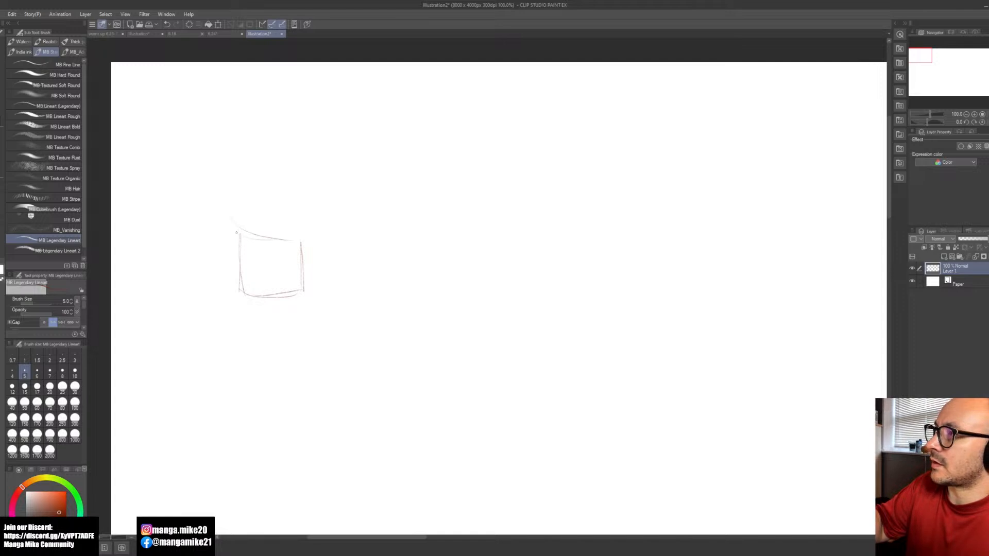
# Step: Sketch the rounded palm outline above the wrist block and place two oval pads side by side inside it
pyautogui.moveTo(233, 183)
pyautogui.mouseDown()
pyautogui.moveTo(264, 157)
pyautogui.moveTo(300, 174)
pyautogui.moveTo(315, 198)
pyautogui.moveTo(310, 230)
pyautogui.moveTo(292, 243)
pyautogui.mouseUp()
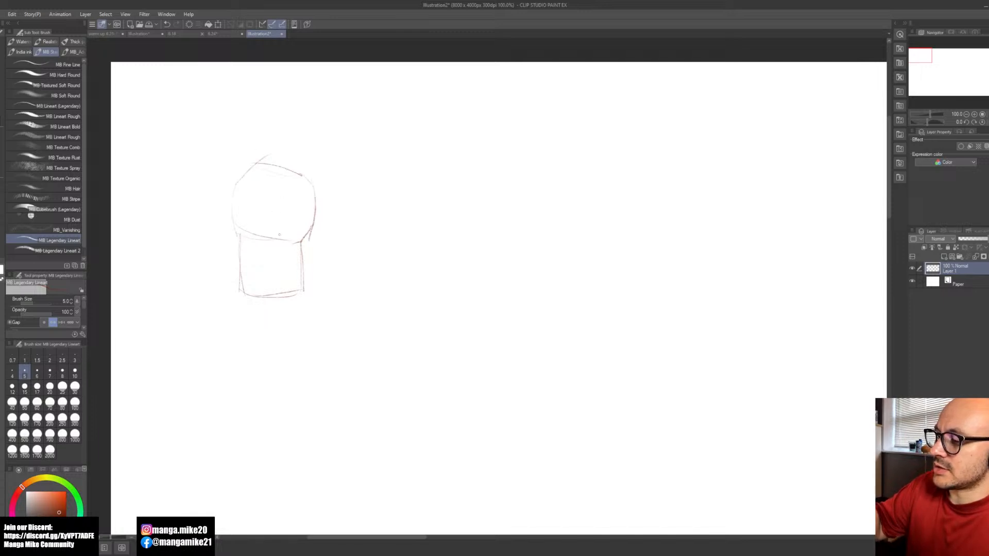
pyautogui.moveTo(314, 203)
pyautogui.mouseDown()
pyautogui.moveTo(290, 186)
pyautogui.moveTo(301, 236)
pyautogui.mouseUp()
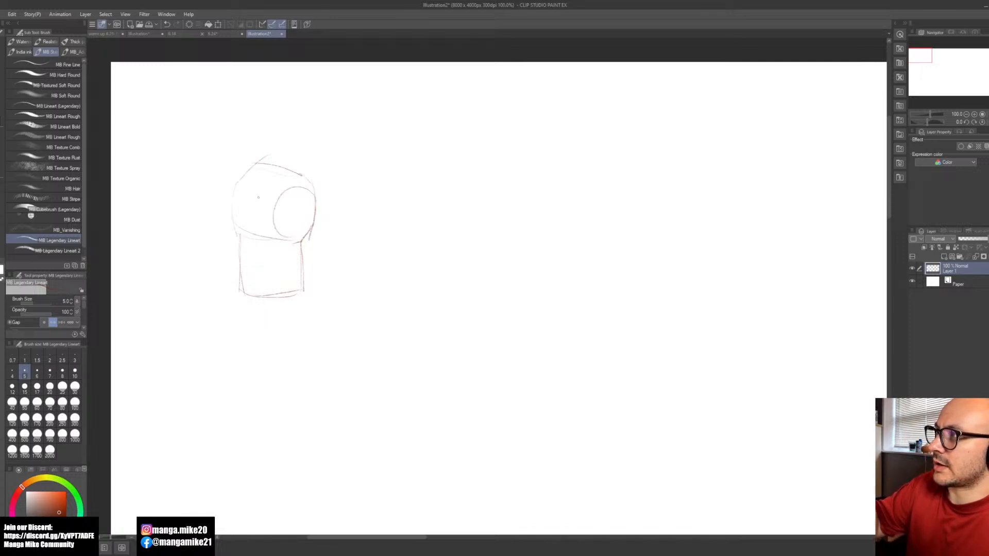
pyautogui.moveTo(269, 202); pyautogui.dragTo(229, 222)
pyautogui.moveTo(247, 187)
pyautogui.mouseDown()
pyautogui.moveTo(227, 212)
pyautogui.moveTo(265, 227)
pyautogui.mouseUp()
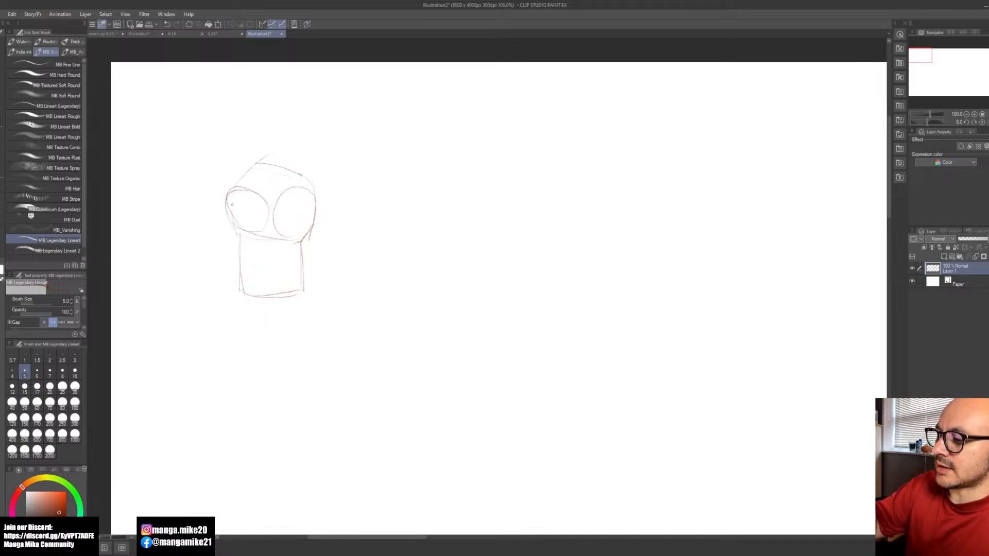
pyautogui.moveTo(219, 312); pyautogui.dragTo(225, 319)
pyautogui.moveTo(277, 419); pyautogui.dragTo(240, 377)
pyautogui.moveTo(229, 367); pyautogui.dragTo(217, 348)
pyautogui.moveTo(221, 384); pyautogui.dragTo(221, 391)
pyautogui.moveTo(198, 399); pyautogui.dragTo(197, 415)
pyautogui.hotkey('ctrl', 'z')
pyautogui.hotkey('ctrl', 'z')
pyautogui.hotkey('ctrl', 'z')
pyautogui.hotkey('ctrl', 'z')
pyautogui.hotkey('ctrl', 'z')
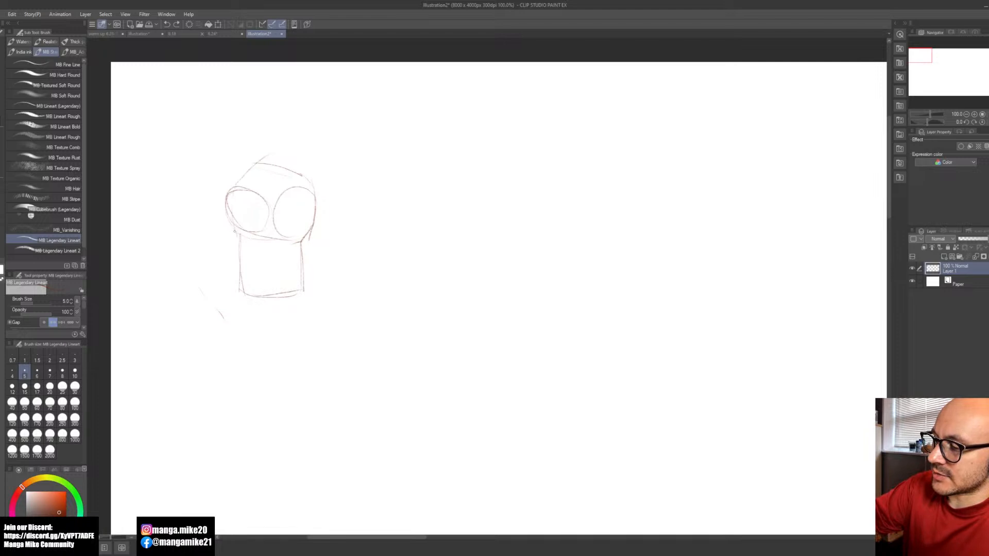
# Step: Add an angular thumb base on the palm's left side and redraw the palm's curved upper edge
pyautogui.moveTo(237, 233)
pyautogui.mouseDown()
pyautogui.moveTo(212, 205)
pyautogui.moveTo(243, 240)
pyautogui.mouseUp()
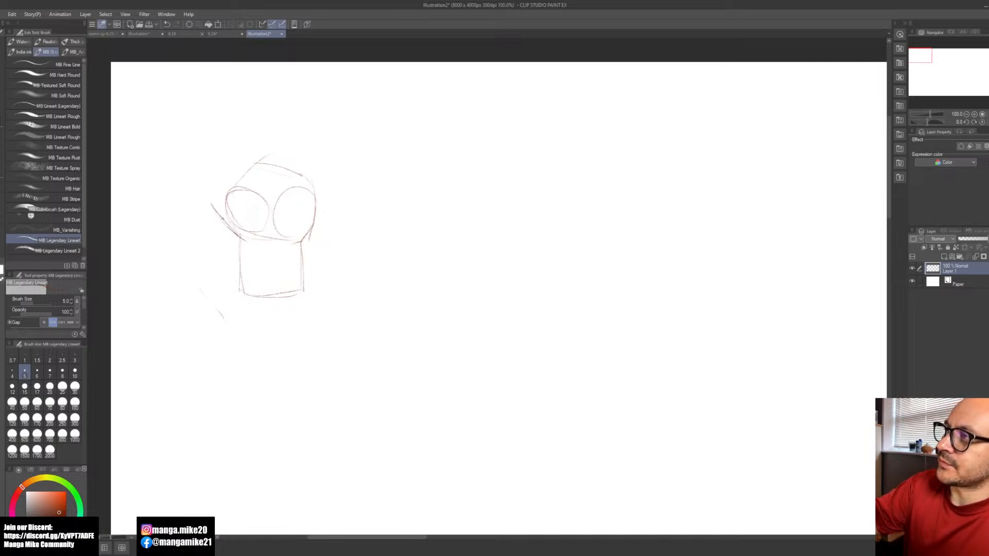
pyautogui.moveTo(212, 203)
pyautogui.mouseDown()
pyautogui.moveTo(222, 185)
pyautogui.moveTo(264, 200)
pyautogui.mouseUp()
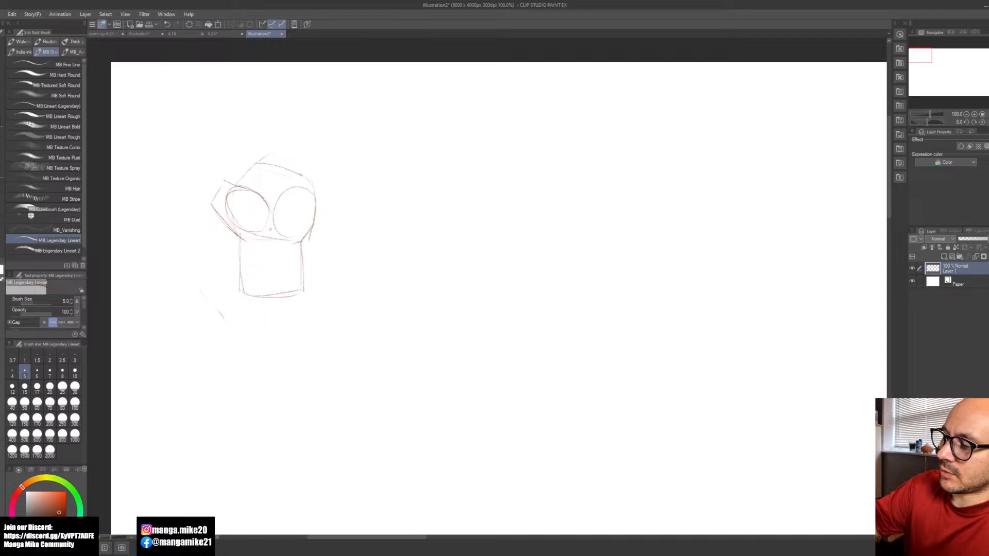
pyautogui.press('space')
pyautogui.moveTo(335, 203); pyautogui.dragTo(355, 248)
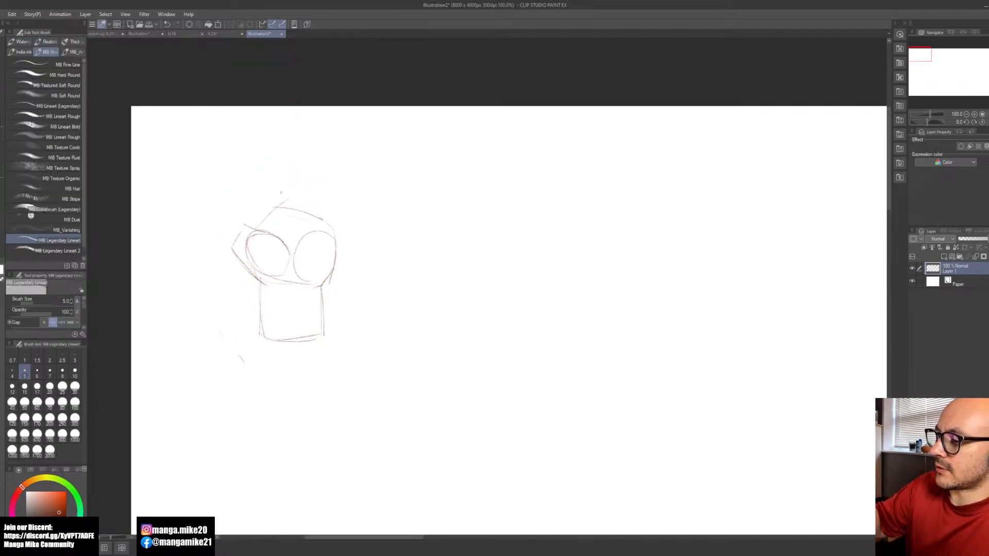
pyautogui.moveTo(262, 222)
pyautogui.mouseDown()
pyautogui.moveTo(281, 205)
pyautogui.moveTo(334, 228)
pyautogui.mouseUp()
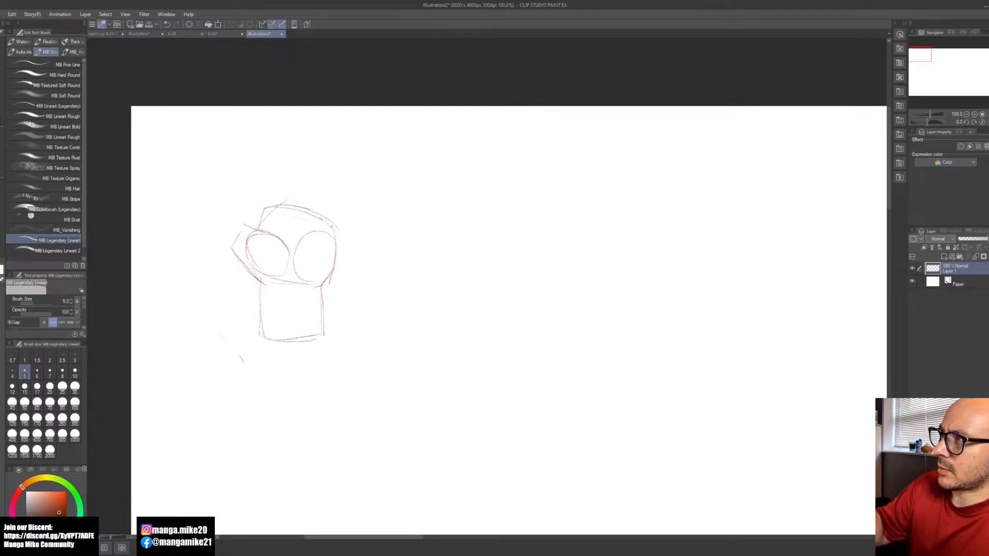
# Step: Sketch finger-height guide lines above the palm and small fingertip ovals along the palm's upper edge
pyautogui.moveTo(264, 206); pyautogui.dragTo(270, 192)
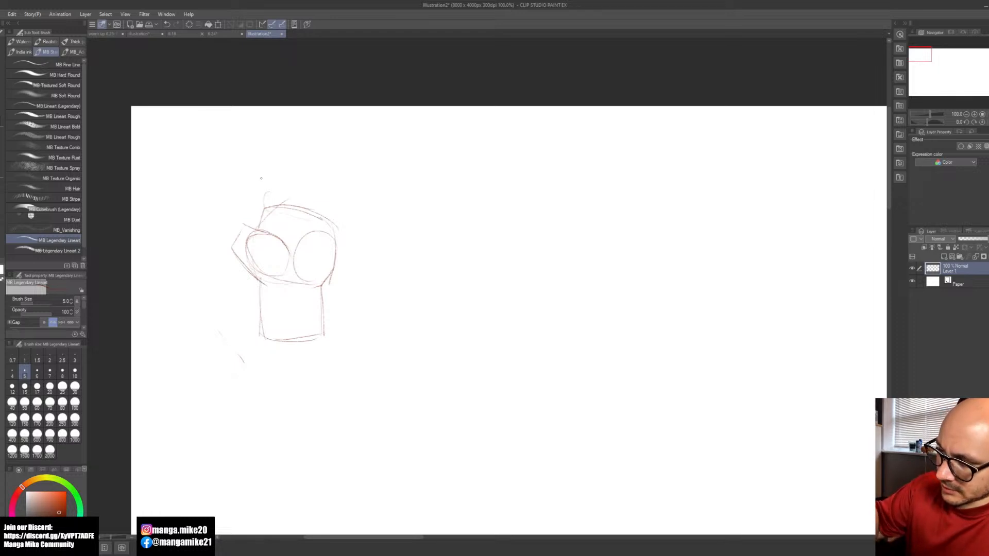
pyautogui.moveTo(283, 131); pyautogui.dragTo(316, 134)
pyautogui.moveTo(270, 176); pyautogui.dragTo(311, 175)
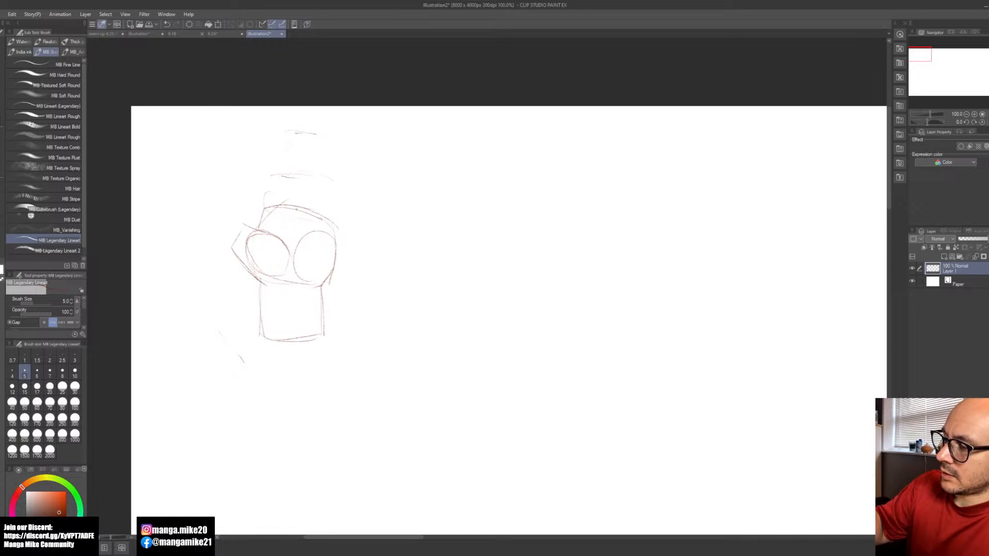
pyautogui.moveTo(286, 212); pyautogui.dragTo(336, 227)
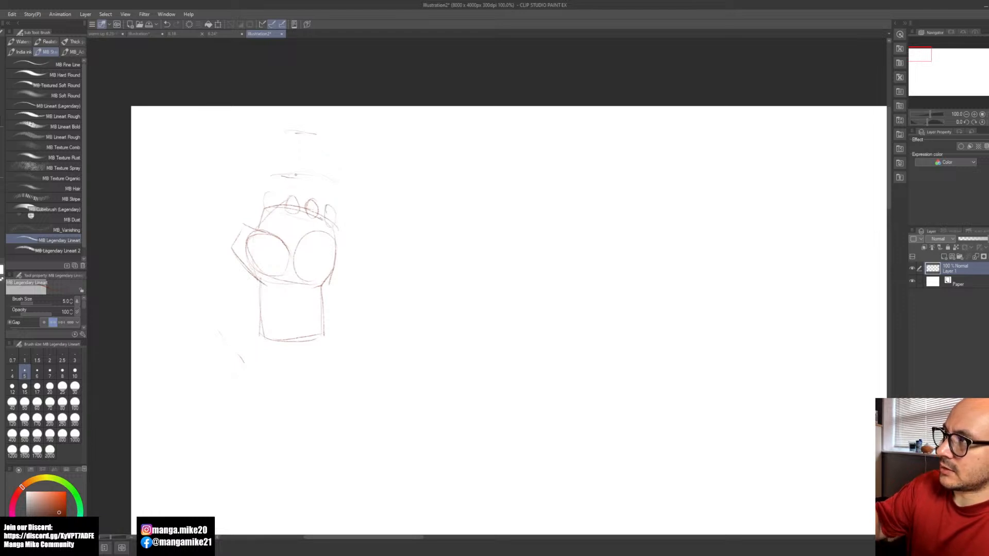
pyautogui.moveTo(277, 171); pyautogui.dragTo(342, 199)
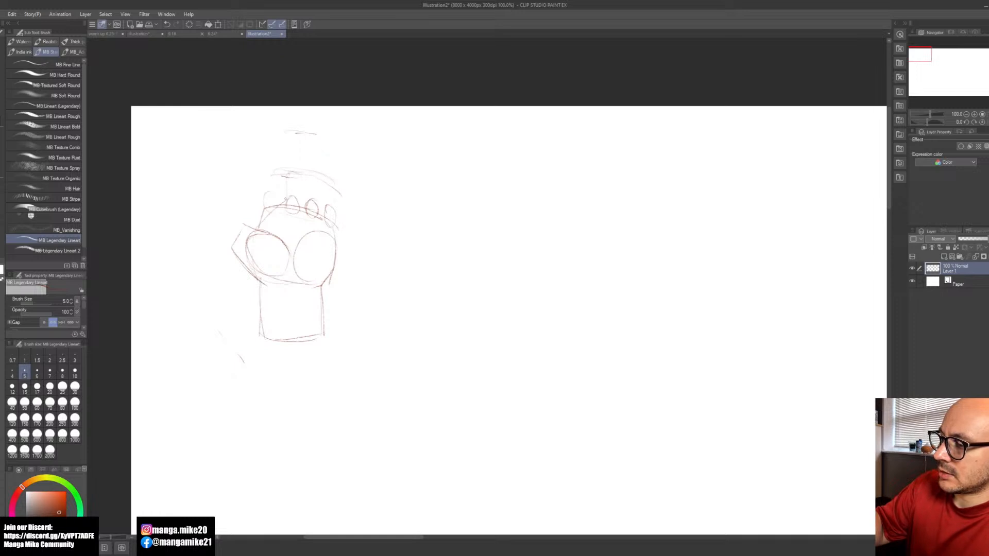
# Step: Sketch the folded index and middle fingers between the palm's upper edge and the curved guide line
pyautogui.moveTo(305, 175); pyautogui.dragTo(301, 211)
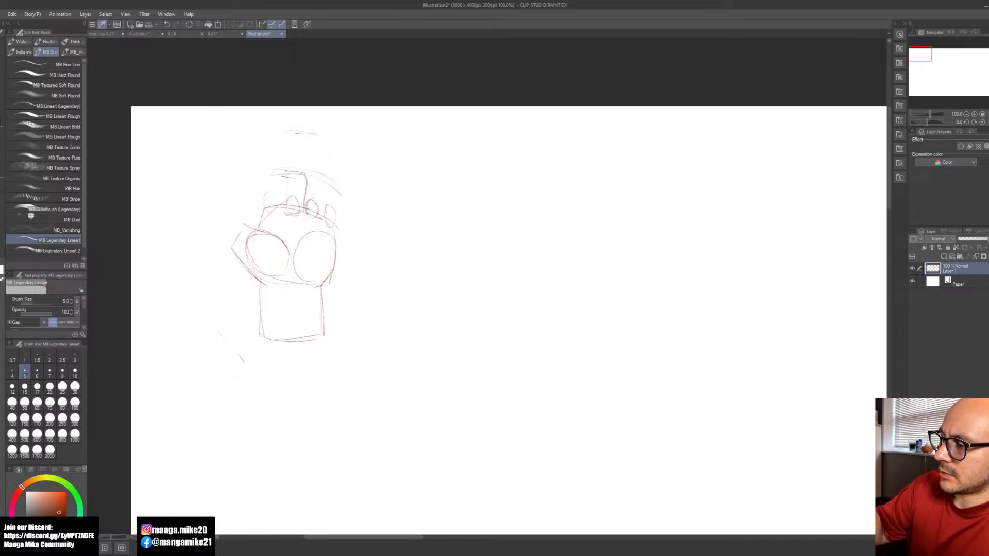
pyautogui.moveTo(283, 176); pyautogui.dragTo(286, 198)
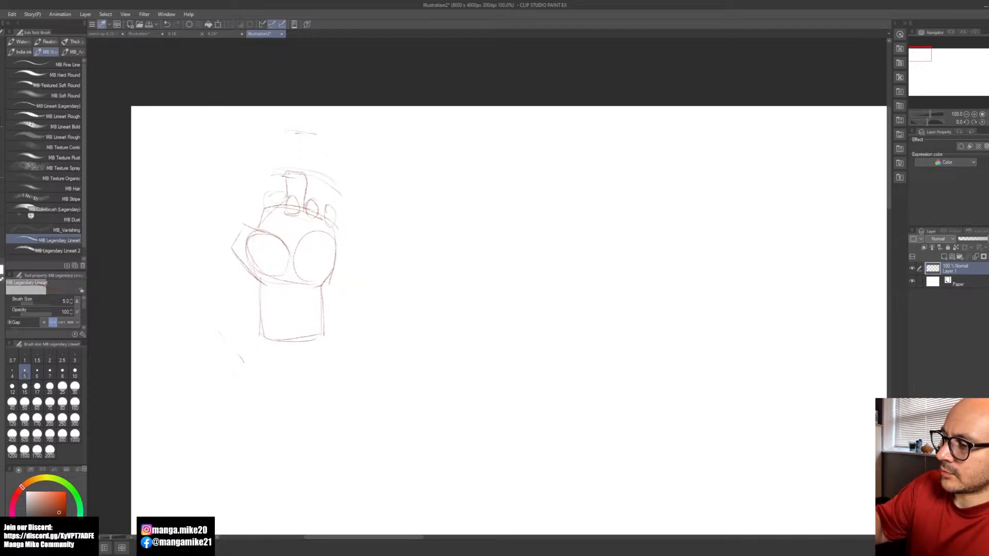
pyautogui.moveTo(281, 166)
pyautogui.mouseDown()
pyautogui.moveTo(286, 179)
pyautogui.moveTo(261, 176)
pyautogui.moveTo(268, 205)
pyautogui.moveTo(287, 200)
pyautogui.moveTo(279, 216)
pyautogui.moveTo(288, 202)
pyautogui.mouseUp()
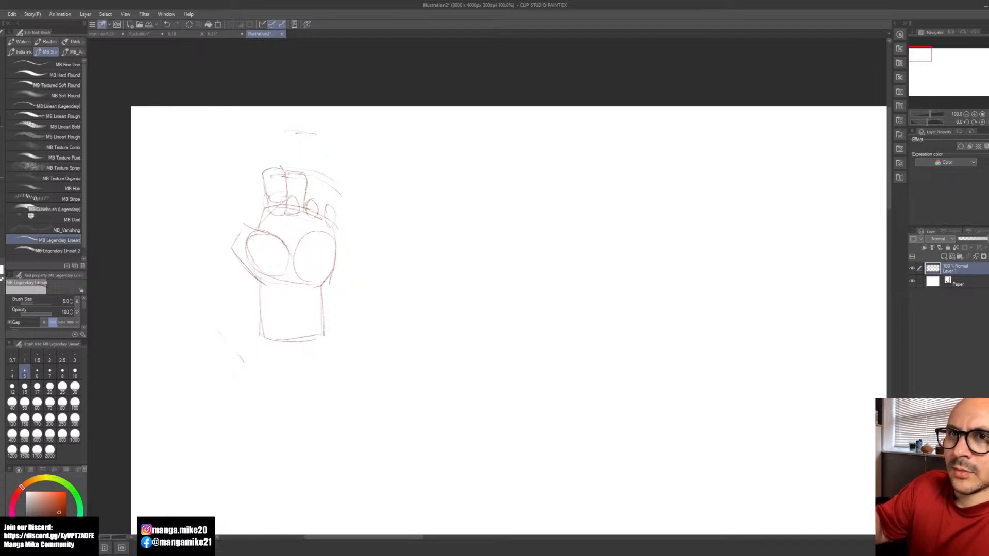
pyautogui.moveTo(263, 170); pyautogui.dragTo(258, 219)
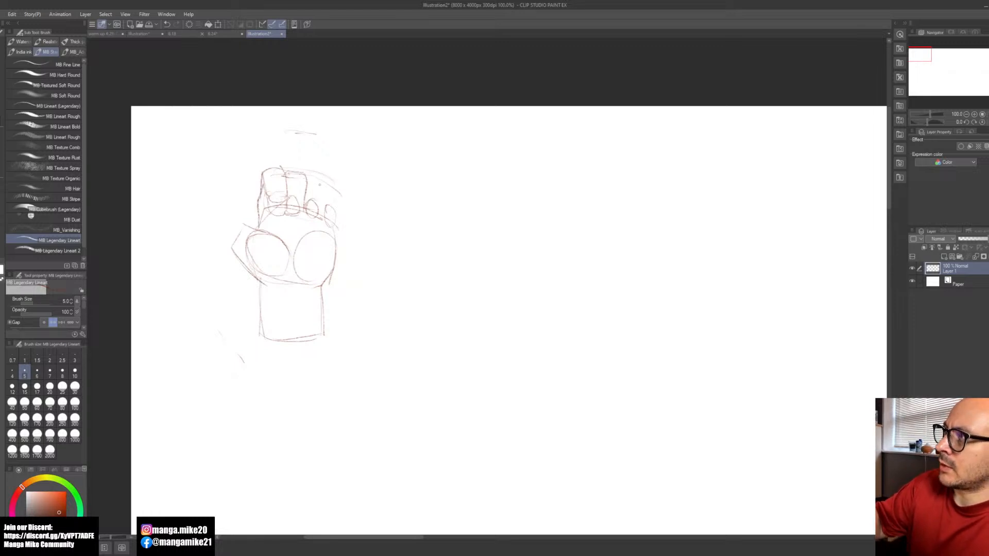
# Step: Sketch the folded ring and little fingers, then darken the palm's outer edge and add tendon lines on the wrist
pyautogui.moveTo(325, 190)
pyautogui.mouseDown()
pyautogui.moveTo(314, 221)
pyautogui.moveTo(304, 210)
pyautogui.mouseUp()
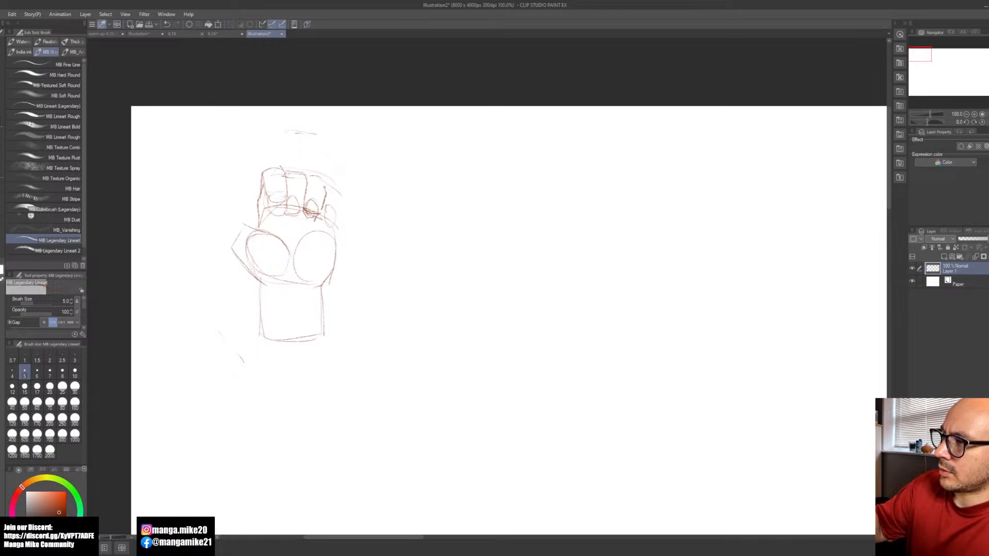
pyautogui.moveTo(320, 216); pyautogui.dragTo(333, 228)
pyautogui.moveTo(323, 176); pyautogui.dragTo(341, 194)
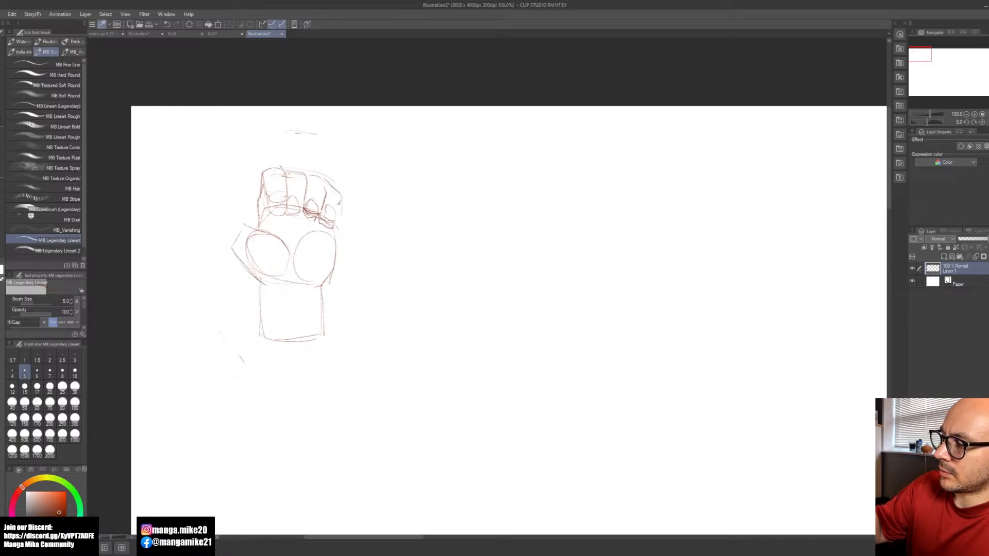
pyautogui.moveTo(341, 204)
pyautogui.mouseDown()
pyautogui.moveTo(321, 296)
pyautogui.moveTo(285, 289)
pyautogui.moveTo(301, 322)
pyautogui.mouseUp()
# Step: Sketch the thumb extending up and outward from its base, with both segments and a tapered tip
pyautogui.moveTo(231, 250); pyautogui.dragTo(219, 221)
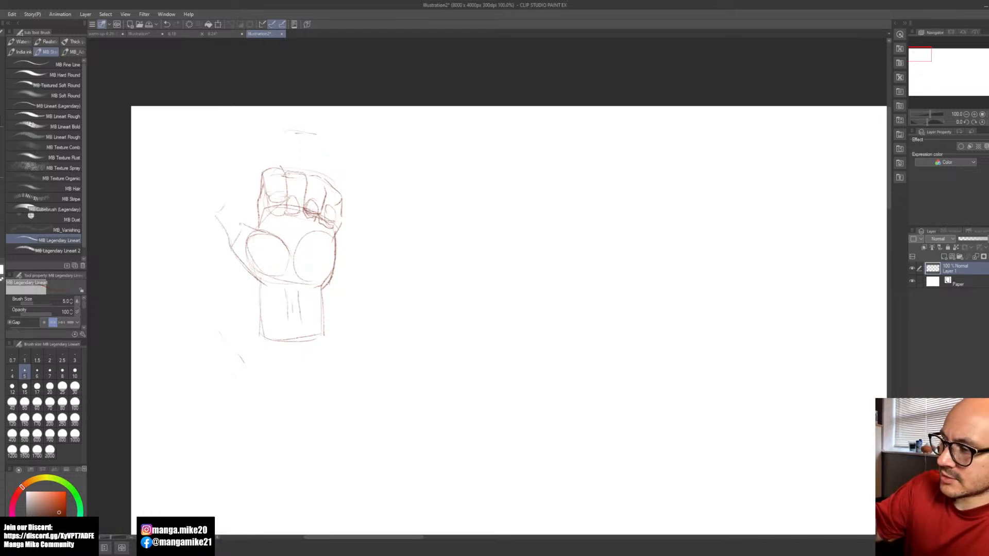
pyautogui.moveTo(243, 223); pyautogui.dragTo(233, 201)
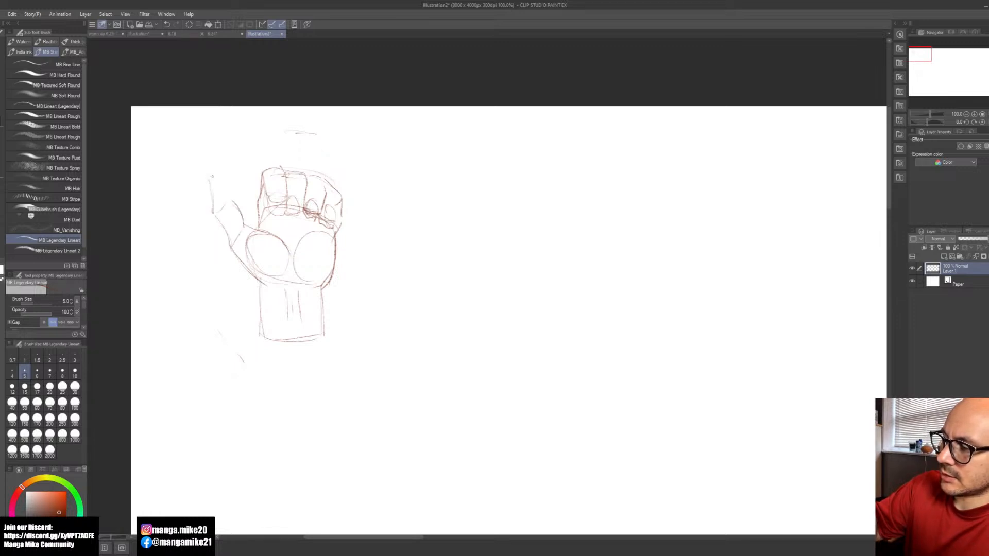
pyautogui.moveTo(230, 183)
pyautogui.mouseDown()
pyautogui.moveTo(232, 199)
pyautogui.moveTo(213, 212)
pyautogui.moveTo(229, 246)
pyautogui.moveTo(261, 228)
pyautogui.moveTo(252, 224)
pyautogui.mouseUp()
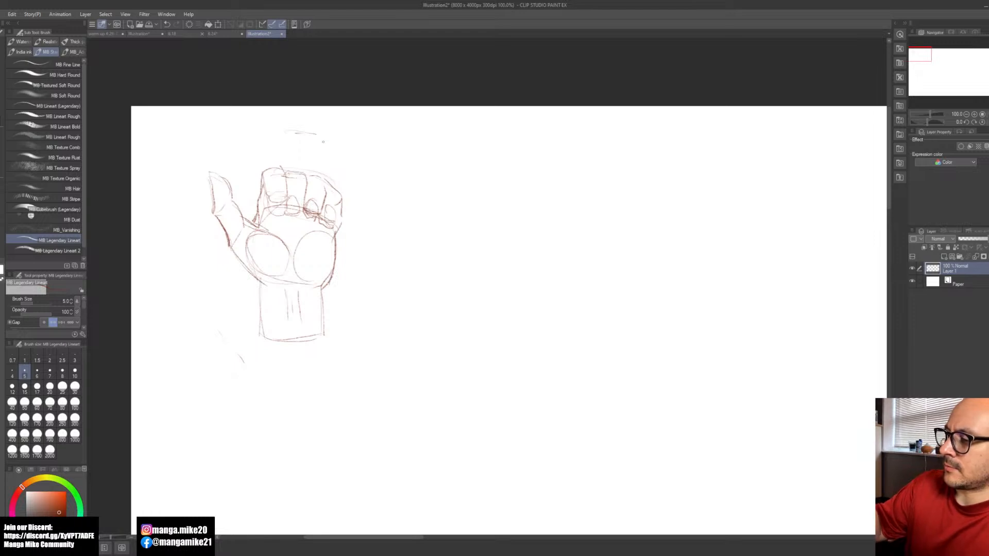
# Step: Lasso the tops of the folded fingers, shift them slightly upward, and redraw the line between the index and middle fingers
pyautogui.press('m')
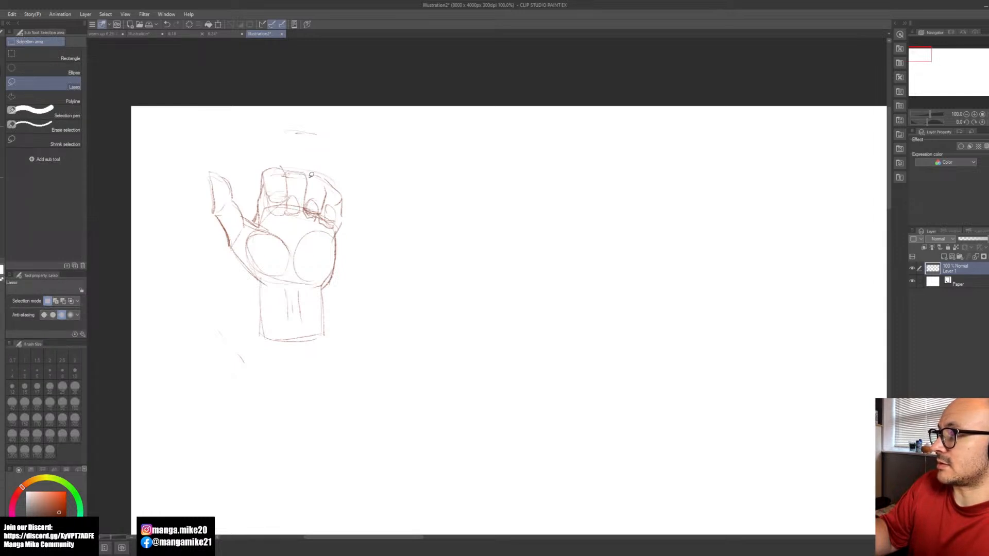
pyautogui.press('b')
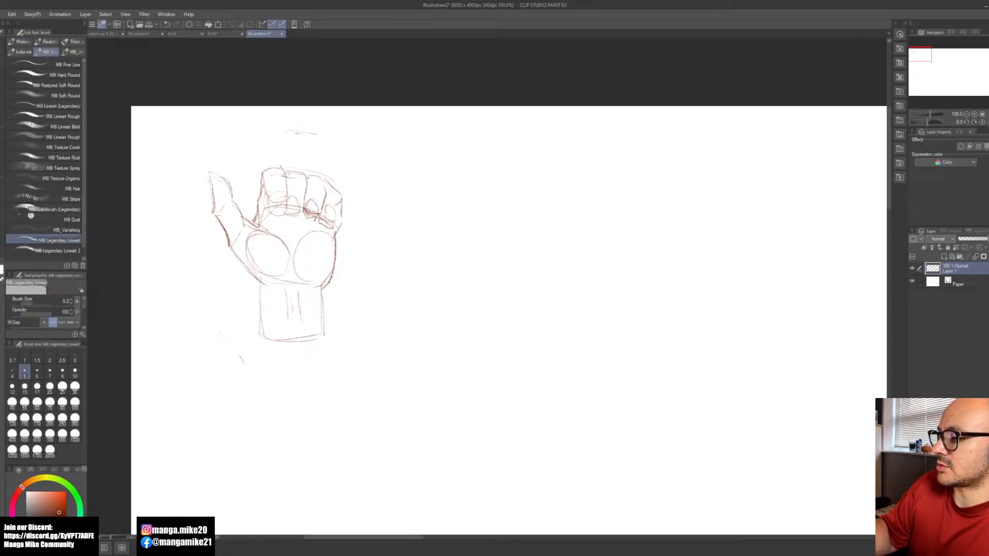
pyautogui.press('m')
pyautogui.moveTo(261, 176)
pyautogui.mouseDown()
pyautogui.moveTo(344, 204)
pyautogui.moveTo(370, 194)
pyautogui.moveTo(303, 150)
pyautogui.moveTo(255, 173)
pyautogui.mouseUp()
pyautogui.hotkey('ctrl', 't')
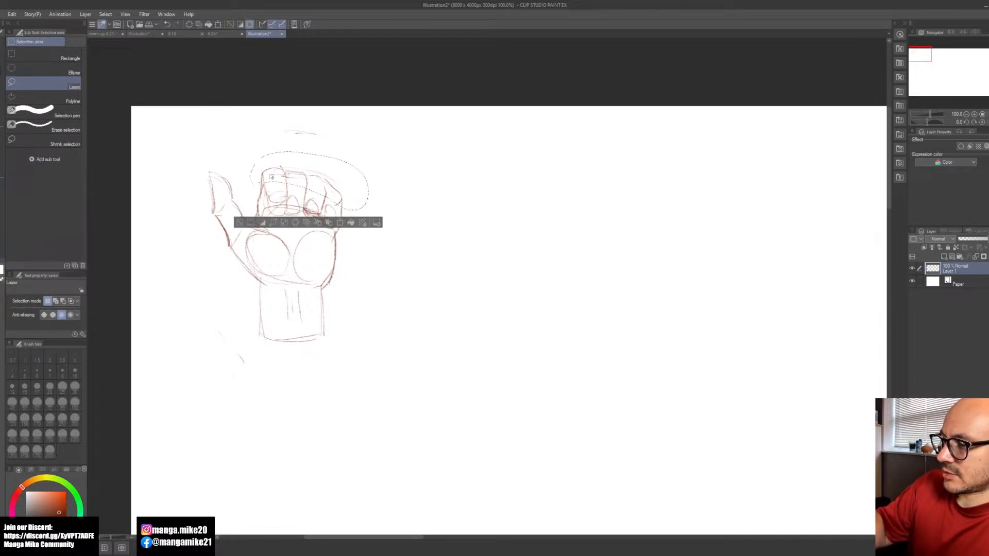
pyautogui.moveTo(339, 194); pyautogui.dragTo(339, 190)
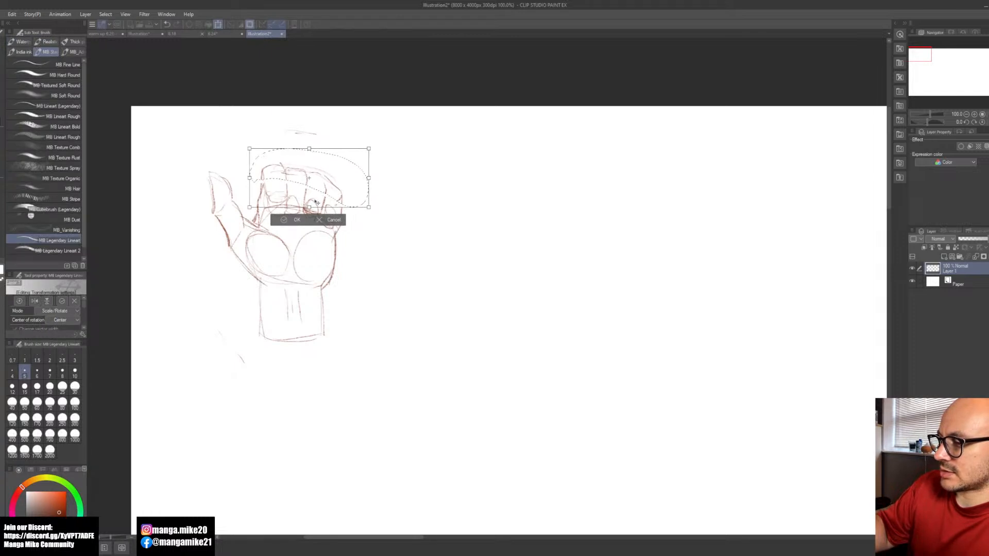
pyautogui.click(284, 218)
pyautogui.click(242, 217)
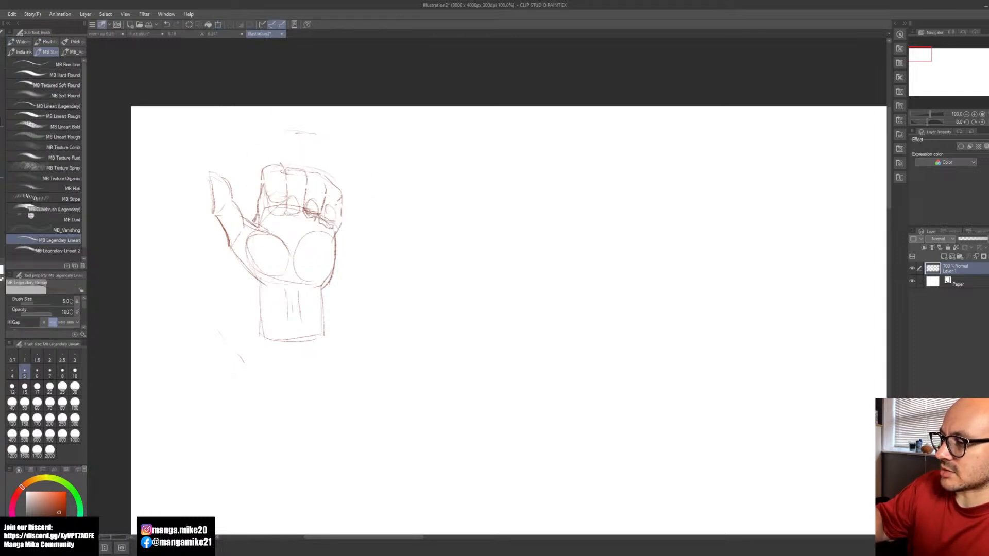
pyautogui.moveTo(284, 167)
pyautogui.mouseDown()
pyautogui.moveTo(289, 202)
pyautogui.moveTo(304, 205)
pyautogui.mouseUp()
# Step: Beside the first hand, sketch a second hand's curved upper palm edge and tapering outer side, with a short wrist block below
pyautogui.press('space')
pyautogui.moveTo(457, 279)
pyautogui.mouseDown()
pyautogui.moveTo(376, 278)
pyautogui.moveTo(431, 291)
pyautogui.moveTo(412, 289)
pyautogui.mouseUp()
pyautogui.moveTo(437, 212); pyautogui.dragTo(488, 229)
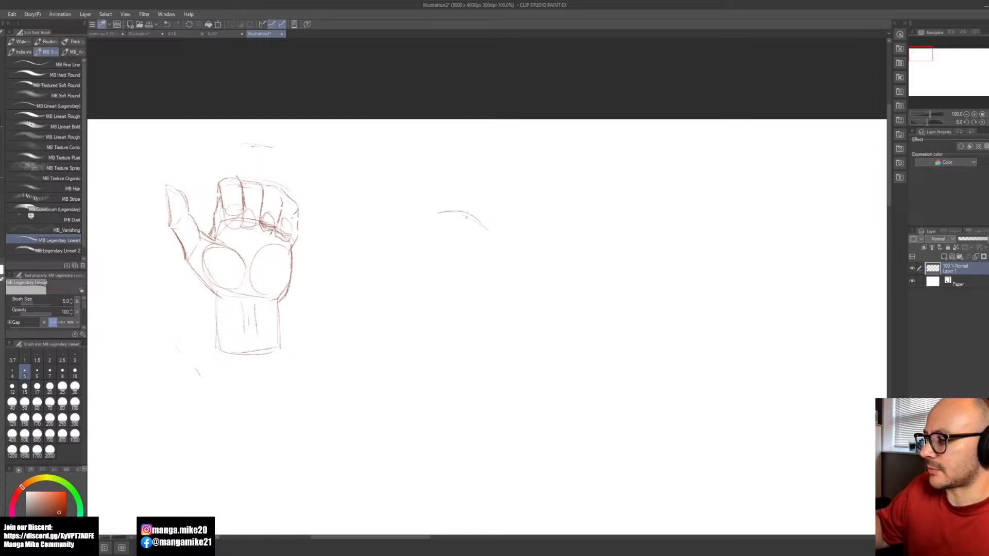
pyautogui.moveTo(461, 211)
pyautogui.mouseDown()
pyautogui.moveTo(490, 236)
pyautogui.moveTo(473, 282)
pyautogui.mouseUp()
pyautogui.moveTo(488, 233); pyautogui.dragTo(462, 293)
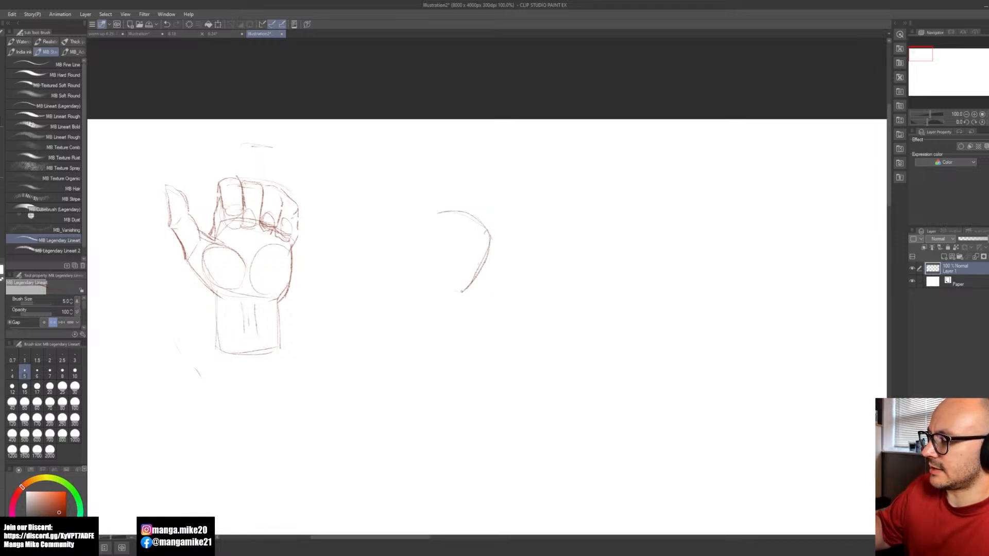
pyautogui.moveTo(418, 303)
pyautogui.mouseDown()
pyautogui.moveTo(426, 344)
pyautogui.moveTo(465, 342)
pyautogui.mouseUp()
pyautogui.moveTo(464, 290)
pyautogui.mouseDown()
pyautogui.moveTo(470, 327)
pyautogui.moveTo(446, 346)
pyautogui.mouseUp()
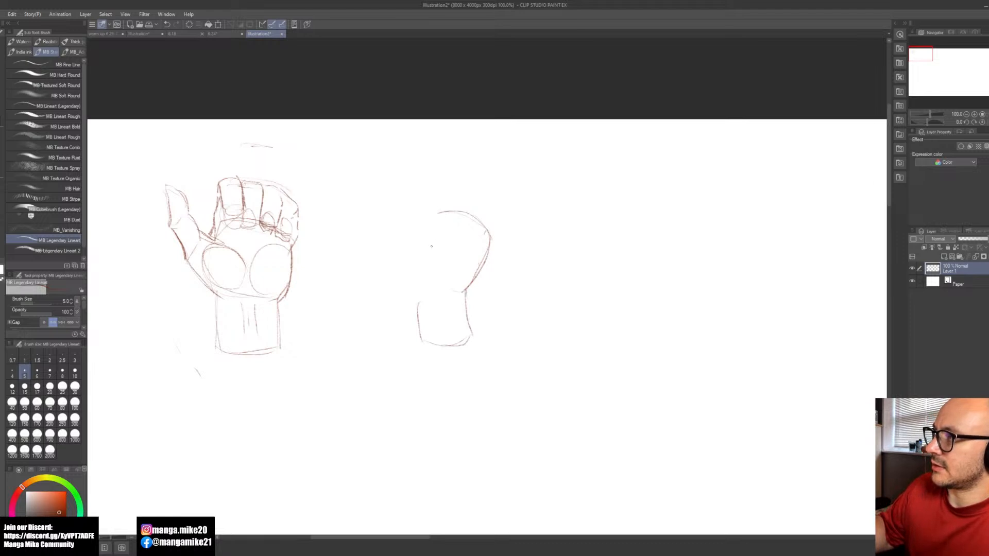
# Step: Close the second palm's base and inner side, and sketch the oval thumb mound with the thumb's first outer line
pyautogui.moveTo(464, 292)
pyautogui.mouseDown()
pyautogui.moveTo(454, 300)
pyautogui.moveTo(438, 284)
pyautogui.mouseUp()
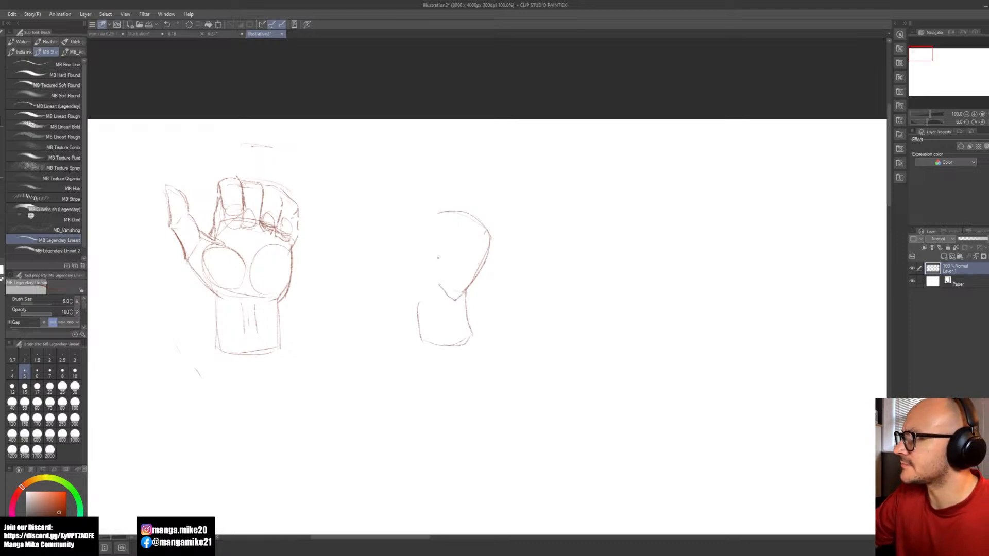
pyautogui.moveTo(414, 282)
pyautogui.mouseDown()
pyautogui.moveTo(428, 300)
pyautogui.moveTo(430, 262)
pyautogui.moveTo(410, 286)
pyautogui.moveTo(429, 271)
pyautogui.moveTo(421, 278)
pyautogui.moveTo(416, 259)
pyautogui.moveTo(440, 295)
pyautogui.moveTo(419, 256)
pyautogui.moveTo(407, 276)
pyautogui.mouseUp()
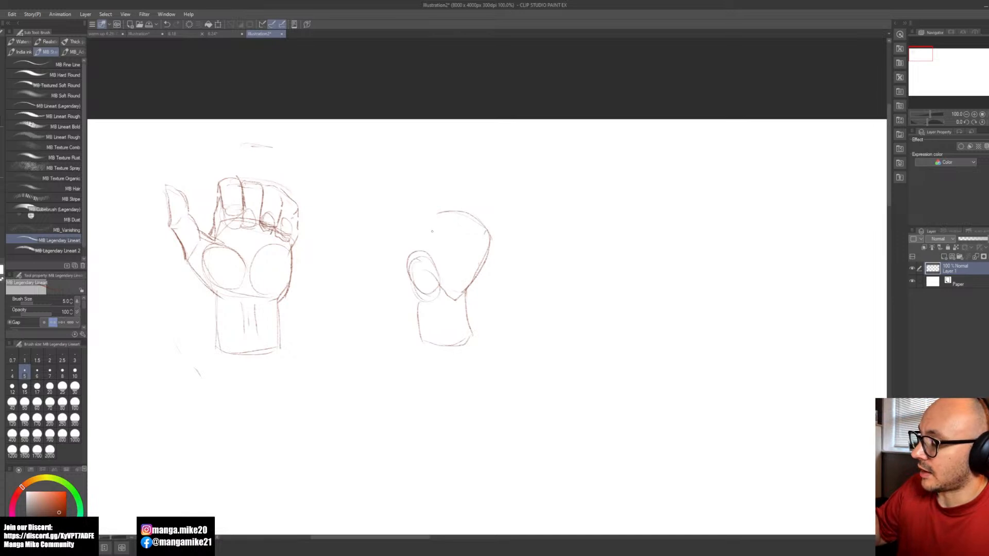
pyautogui.moveTo(438, 214)
pyautogui.mouseDown()
pyautogui.moveTo(425, 246)
pyautogui.moveTo(410, 251)
pyautogui.moveTo(395, 233)
pyautogui.mouseUp()
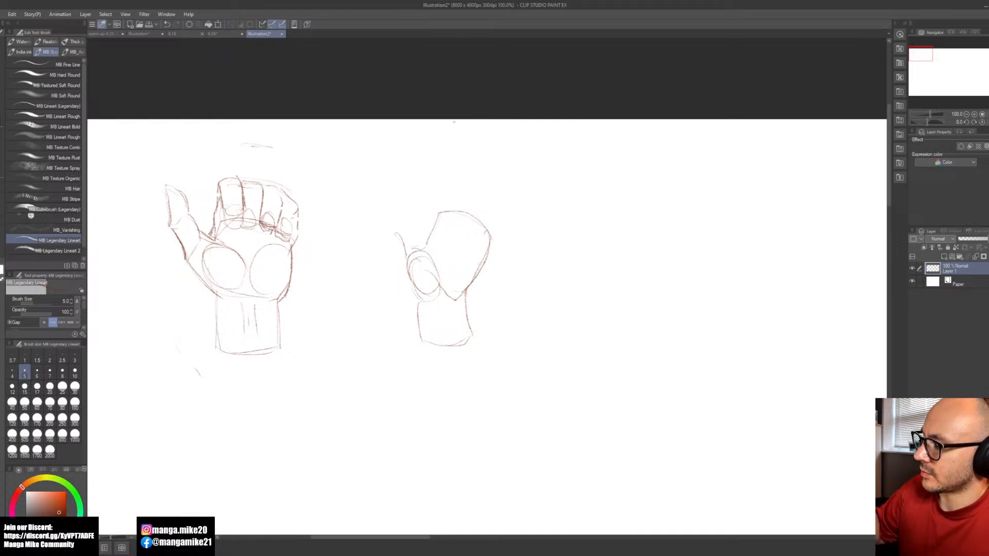
# Step: Sketch a rounded envelope for the fingers above the second palm, and build the outward-pointing thumb with its tapered tip
pyautogui.moveTo(486, 155); pyautogui.dragTo(463, 151)
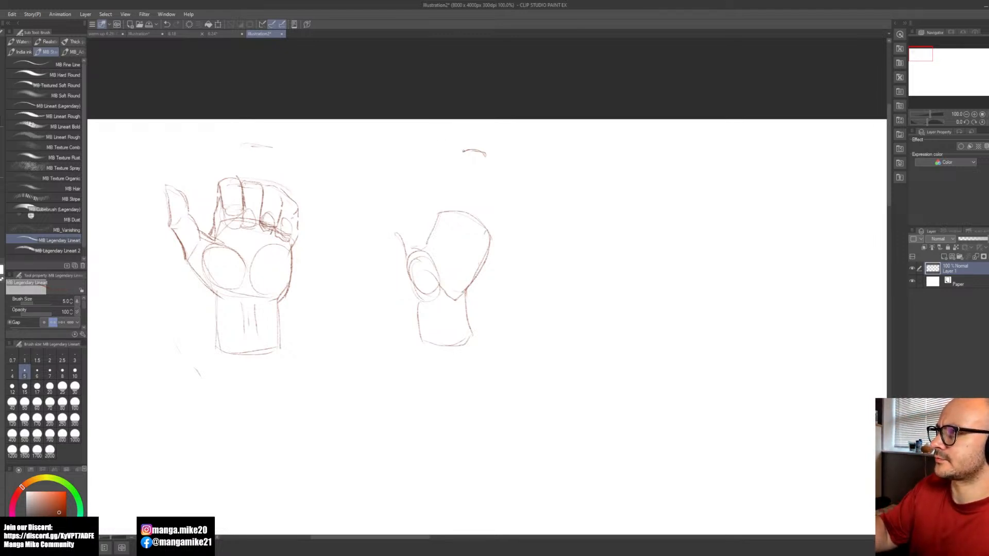
pyautogui.moveTo(437, 217)
pyautogui.mouseDown()
pyautogui.moveTo(436, 188)
pyautogui.moveTo(493, 153)
pyautogui.moveTo(516, 192)
pyautogui.moveTo(492, 236)
pyautogui.mouseUp()
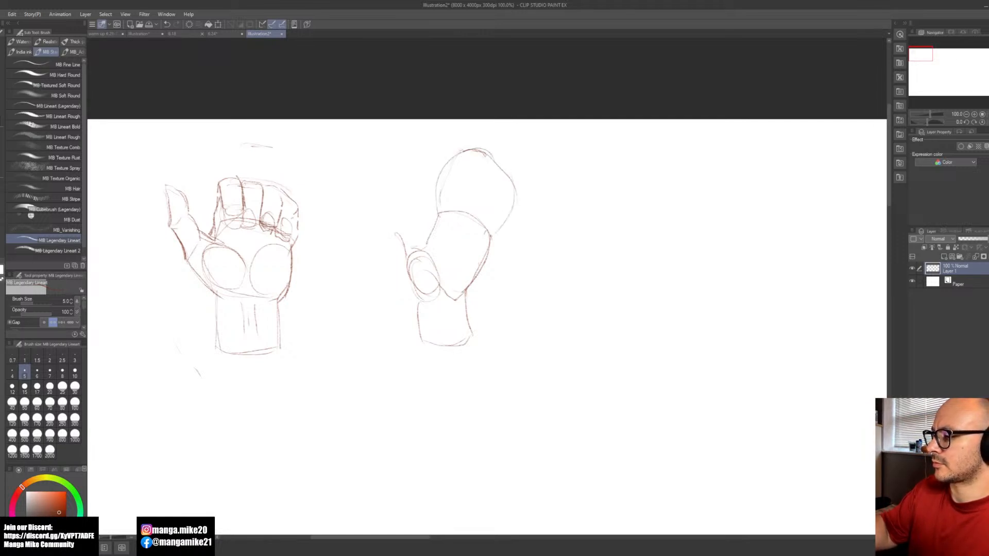
pyautogui.moveTo(390, 221)
pyautogui.mouseDown()
pyautogui.moveTo(406, 220)
pyautogui.moveTo(411, 240)
pyautogui.moveTo(398, 240)
pyautogui.moveTo(411, 223)
pyautogui.moveTo(403, 265)
pyautogui.moveTo(412, 279)
pyautogui.mouseUp()
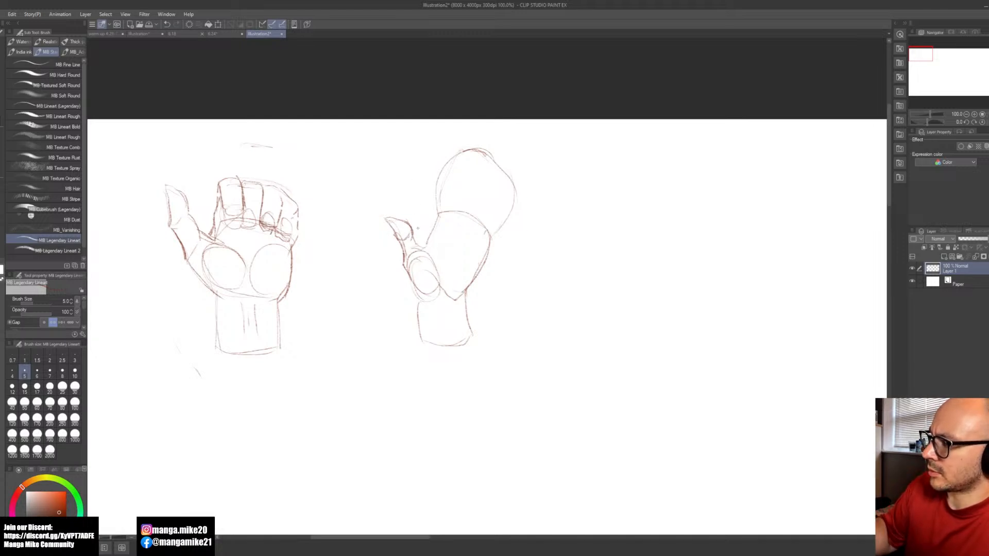
pyautogui.moveTo(429, 240); pyautogui.dragTo(416, 246)
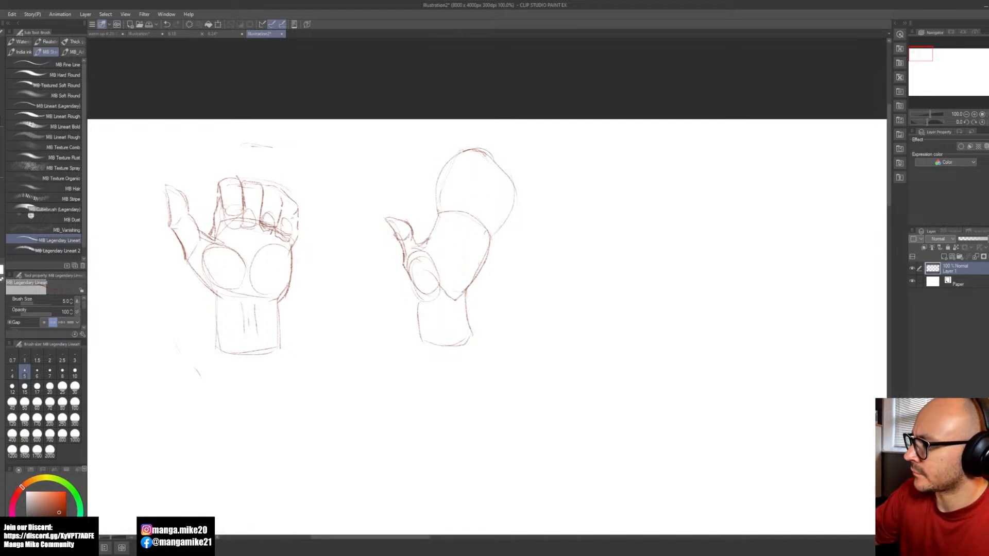
# Step: Curve a joint guide line across the finger envelope, and add the thumb crease and a short arched crease on the palm
pyautogui.moveTo(488, 195)
pyautogui.mouseDown()
pyautogui.moveTo(507, 235)
pyautogui.moveTo(502, 212)
pyautogui.mouseUp()
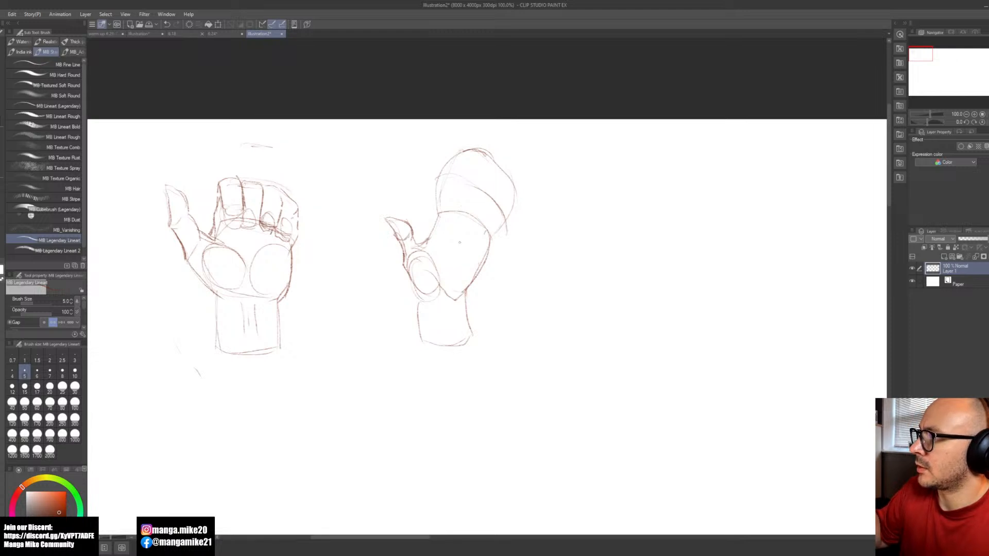
pyautogui.moveTo(444, 269); pyautogui.dragTo(441, 295)
pyautogui.moveTo(452, 252); pyautogui.dragTo(441, 300)
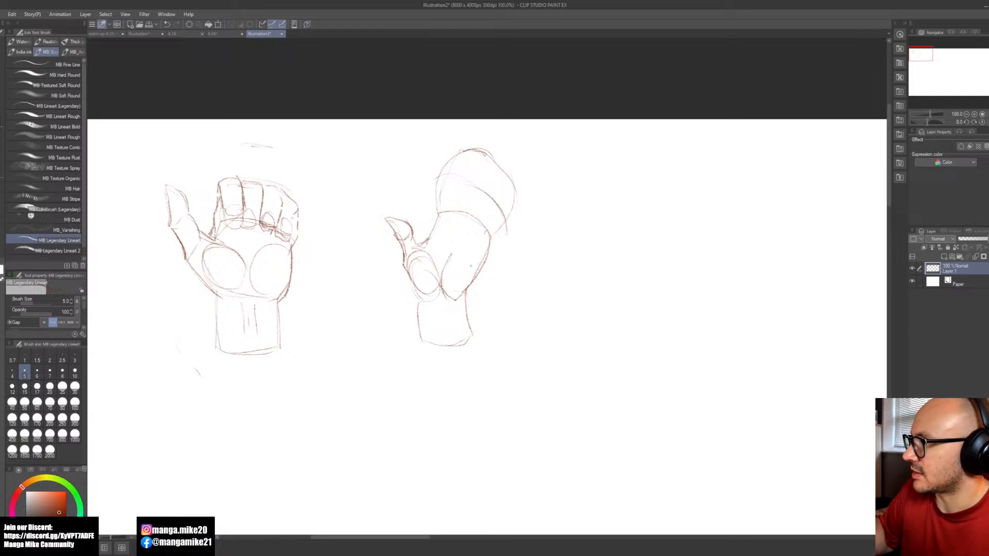
pyautogui.moveTo(452, 233); pyautogui.dragTo(471, 237)
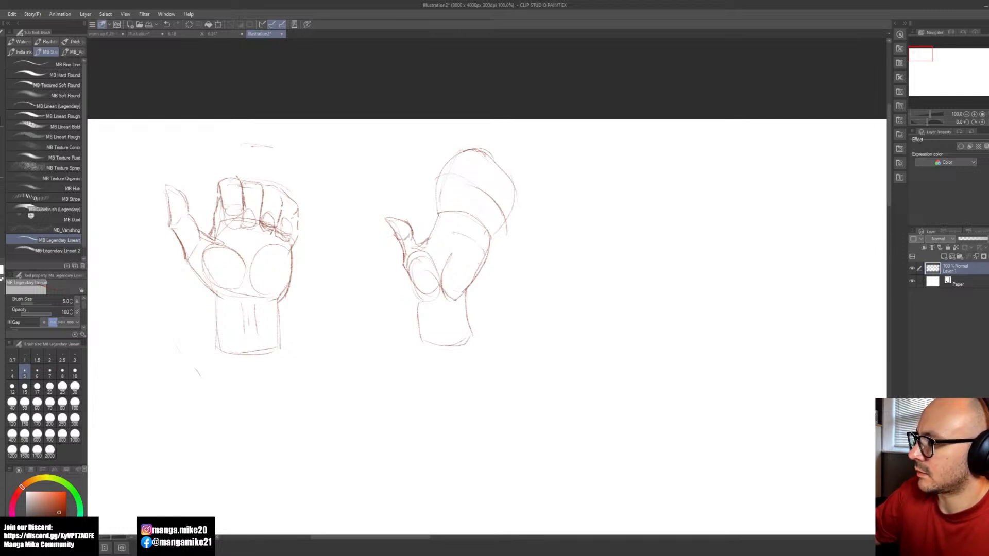
pyautogui.moveTo(439, 211)
pyautogui.mouseDown()
pyautogui.moveTo(414, 244)
pyautogui.moveTo(422, 248)
pyautogui.mouseUp()
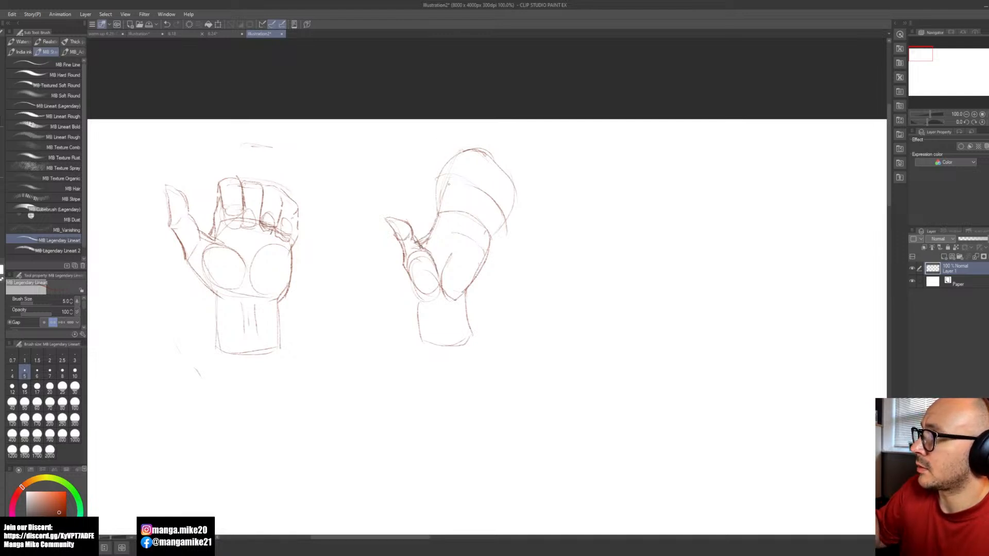
# Step: Strengthen the joint guide curve across the fingers and draw small ovals for the finger bases along the palm's upper edge
pyautogui.moveTo(438, 181)
pyautogui.mouseDown()
pyautogui.moveTo(494, 209)
pyautogui.moveTo(500, 242)
pyautogui.mouseUp()
pyautogui.moveTo(502, 231); pyautogui.dragTo(474, 181)
pyautogui.moveTo(433, 188)
pyautogui.mouseDown()
pyautogui.moveTo(451, 178)
pyautogui.moveTo(508, 216)
pyautogui.mouseUp()
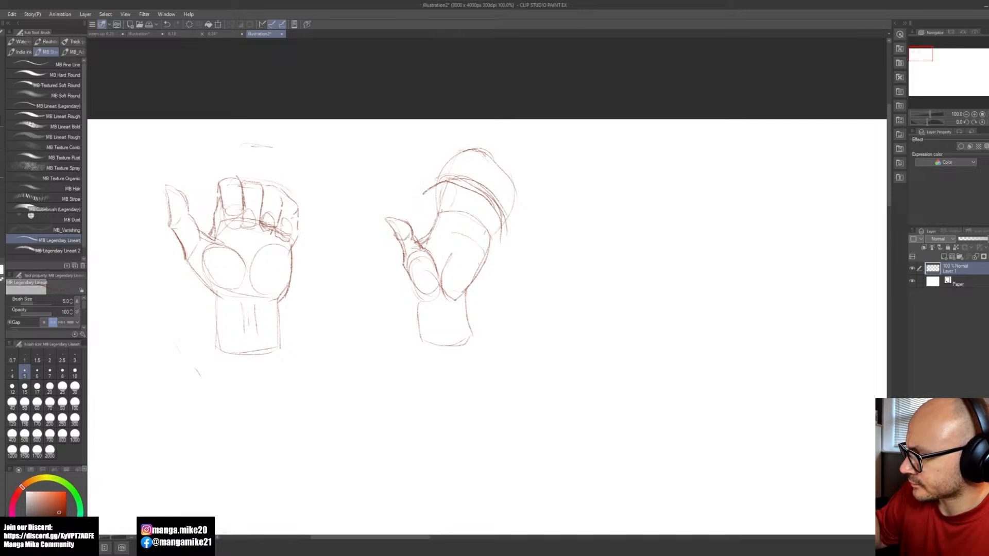
pyautogui.moveTo(439, 209)
pyautogui.mouseDown()
pyautogui.moveTo(450, 203)
pyautogui.moveTo(474, 226)
pyautogui.mouseUp()
pyautogui.moveTo(470, 211); pyautogui.dragTo(494, 230)
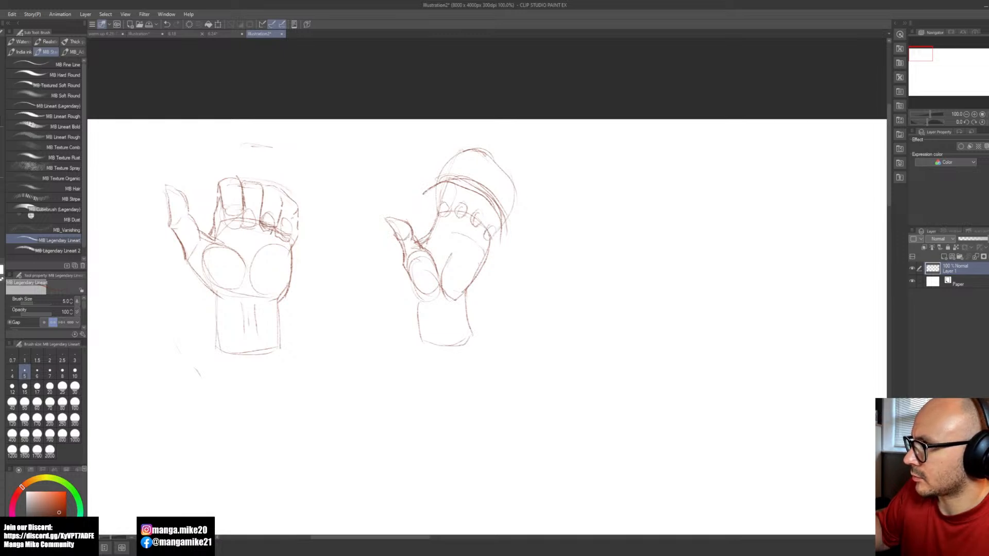
# Step: Sketch the lower finger segments between the base ovals and the joint guide curve, redrawing the little finger's segment
pyautogui.moveTo(438, 195)
pyautogui.mouseDown()
pyautogui.moveTo(443, 209)
pyautogui.moveTo(454, 198)
pyautogui.moveTo(450, 206)
pyautogui.mouseUp()
pyautogui.moveTo(461, 192)
pyautogui.mouseDown()
pyautogui.moveTo(472, 208)
pyautogui.moveTo(457, 209)
pyautogui.mouseUp()
pyautogui.moveTo(474, 181); pyautogui.dragTo(473, 211)
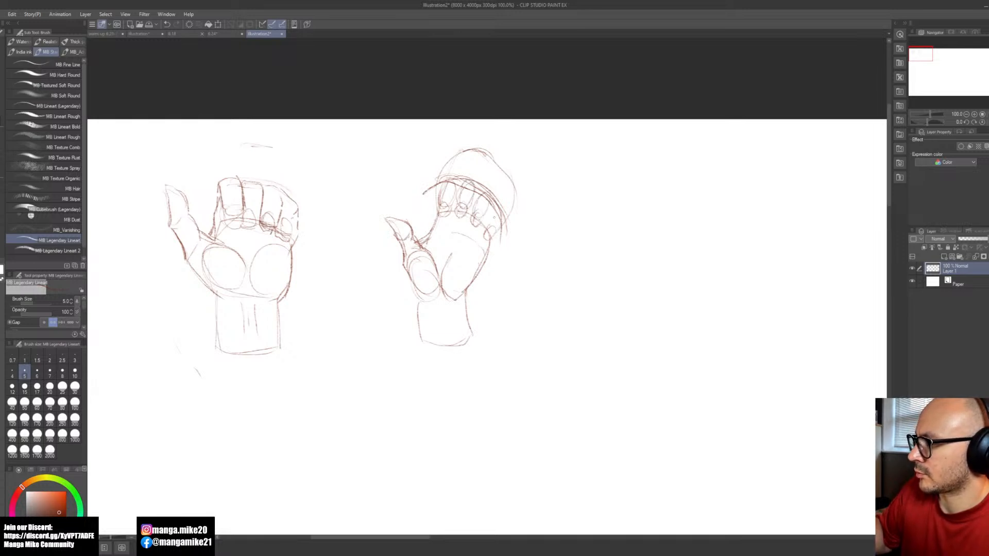
pyautogui.hotkey('ctrl', 'z')
pyautogui.moveTo(487, 203)
pyautogui.mouseDown()
pyautogui.moveTo(476, 215)
pyautogui.moveTo(491, 228)
pyautogui.mouseUp()
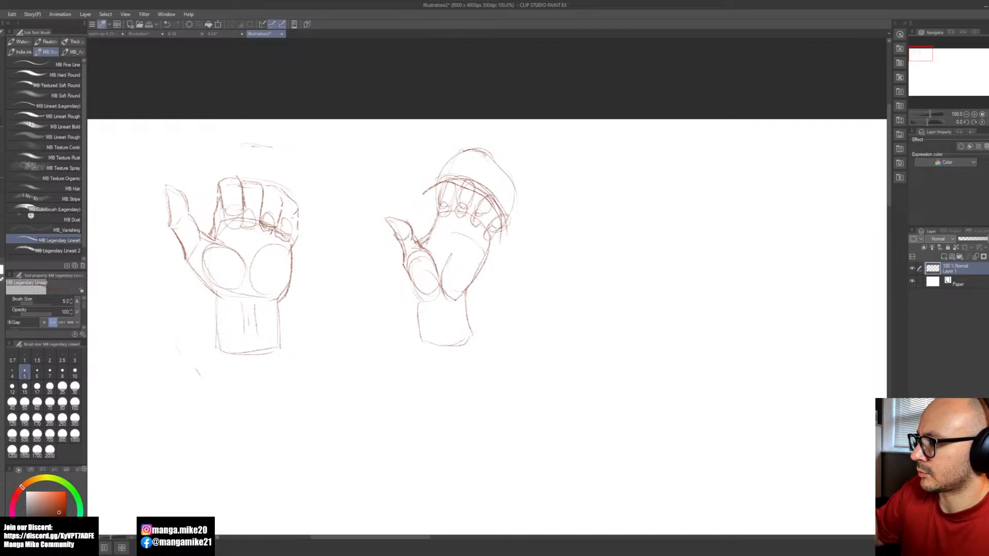
# Step: Sketch the upper finger divisions inside the envelope and a little finger splayed outward from the palm's outer side, undoing stray strokes
pyautogui.moveTo(479, 151)
pyautogui.mouseDown()
pyautogui.moveTo(467, 185)
pyautogui.moveTo(476, 176)
pyautogui.moveTo(463, 150)
pyautogui.moveTo(500, 173)
pyautogui.moveTo(508, 166)
pyautogui.moveTo(502, 198)
pyautogui.moveTo(533, 212)
pyautogui.mouseUp()
pyautogui.moveTo(510, 214)
pyautogui.mouseDown()
pyautogui.moveTo(527, 205)
pyautogui.moveTo(509, 221)
pyautogui.moveTo(526, 210)
pyautogui.mouseUp()
pyautogui.hotkey('ctrl', 'z')
pyautogui.hotkey('ctrl', 'z')
pyautogui.hotkey('ctrl', 'z')
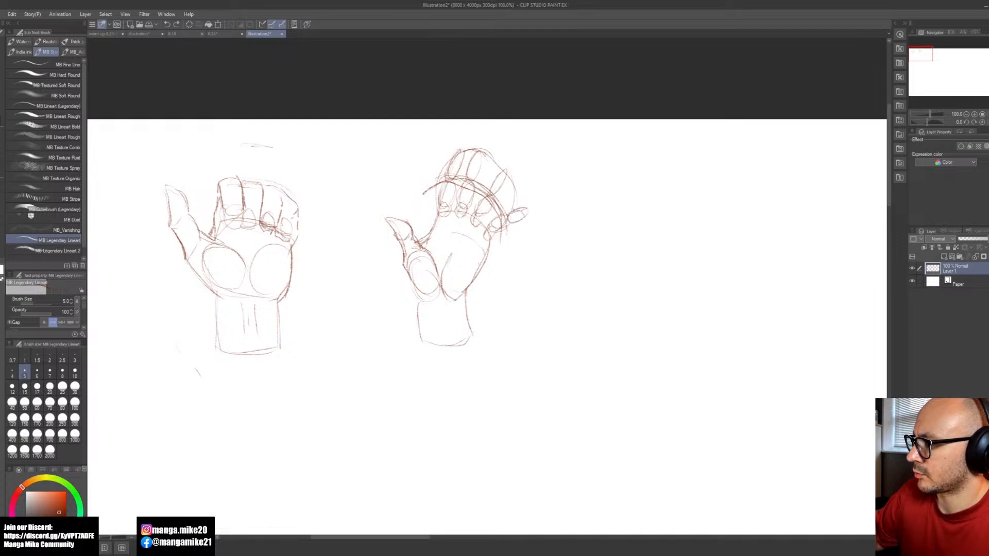
# Step: Darken the sides of the extended fingers from tips to bases, and reinforce the palm edge towards the thumb
pyautogui.moveTo(508, 178)
pyautogui.mouseDown()
pyautogui.moveTo(502, 168)
pyautogui.moveTo(472, 215)
pyautogui.mouseUp()
pyautogui.moveTo(496, 174); pyautogui.dragTo(475, 203)
pyautogui.moveTo(482, 153); pyautogui.dragTo(470, 213)
pyautogui.moveTo(476, 150); pyautogui.dragTo(454, 208)
pyautogui.moveTo(463, 147); pyautogui.dragTo(438, 205)
pyautogui.moveTo(443, 188); pyautogui.dragTo(420, 241)
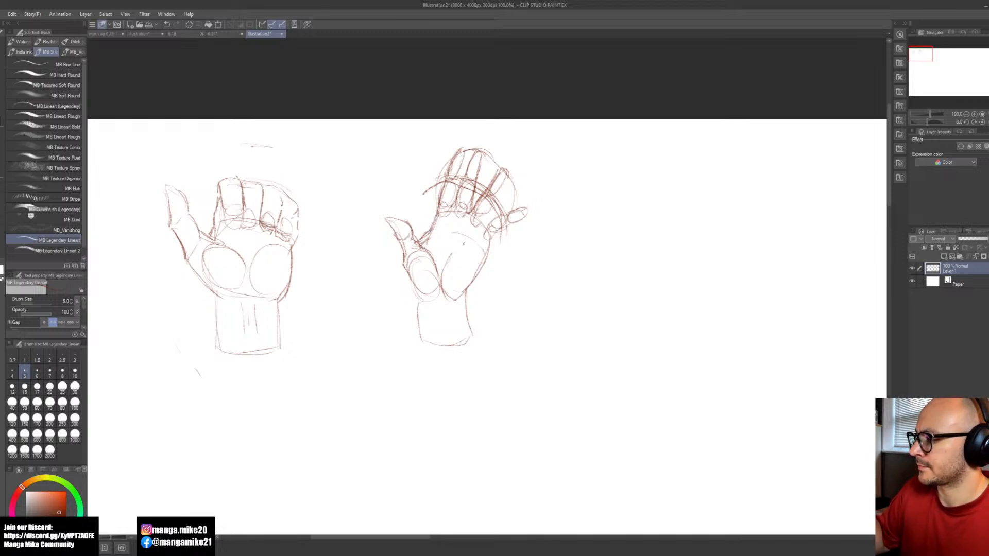
# Step: Reinforce the splayed little finger and the palm's outer edge, undoing the stray stroke
pyautogui.moveTo(507, 176)
pyautogui.mouseDown()
pyautogui.moveTo(486, 227)
pyautogui.moveTo(516, 207)
pyautogui.moveTo(495, 232)
pyautogui.moveTo(530, 209)
pyautogui.moveTo(493, 235)
pyautogui.moveTo(475, 275)
pyautogui.mouseUp()
pyautogui.hotkey('ctrl', 'z')
pyautogui.press('e')
pyautogui.press('b')
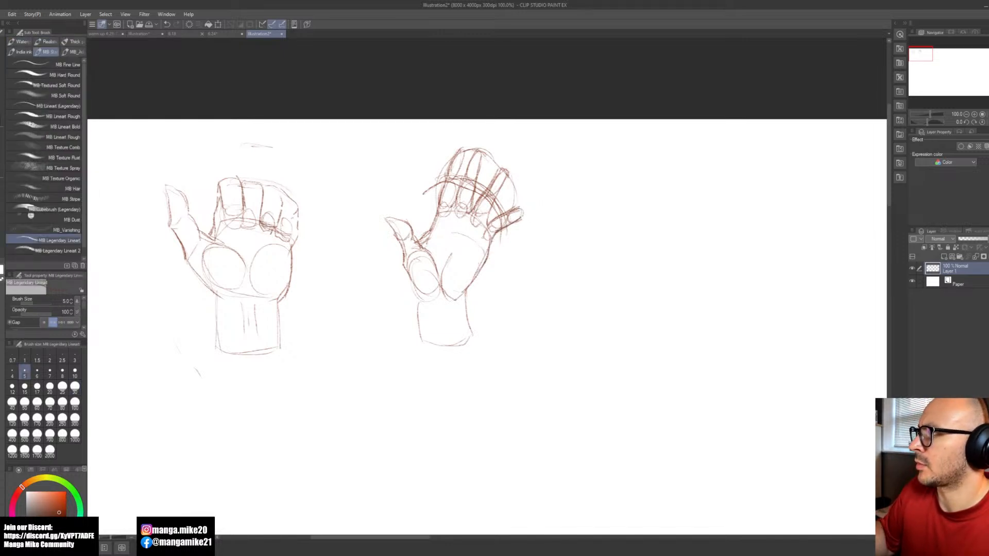
pyautogui.press('m')
pyautogui.moveTo(418, 237)
pyautogui.mouseDown()
pyautogui.moveTo(384, 235)
pyautogui.moveTo(415, 247)
pyautogui.mouseUp()
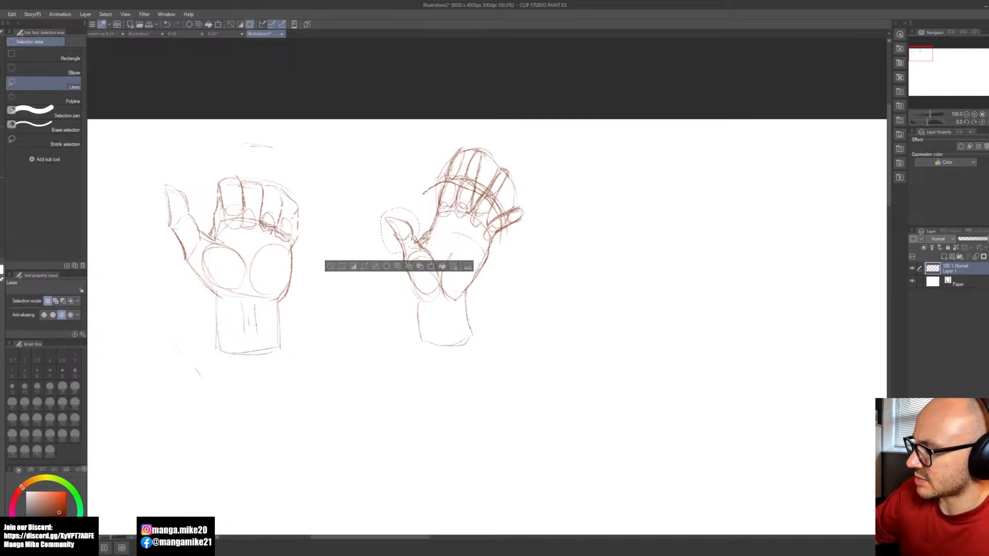
pyautogui.press('b')
pyautogui.hotkey('ctrl', 't')
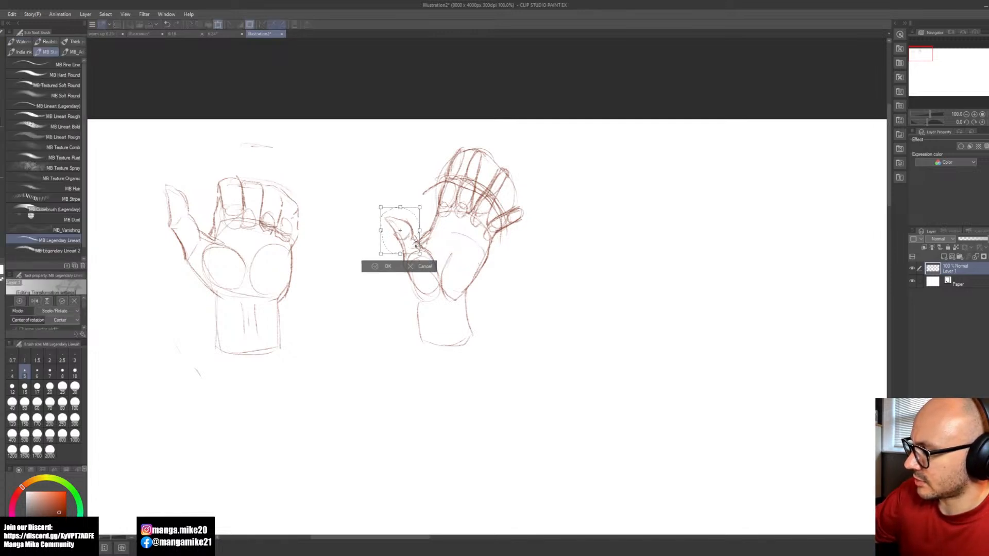
pyautogui.click(374, 266)
pyautogui.press('m')
pyautogui.click(333, 266)
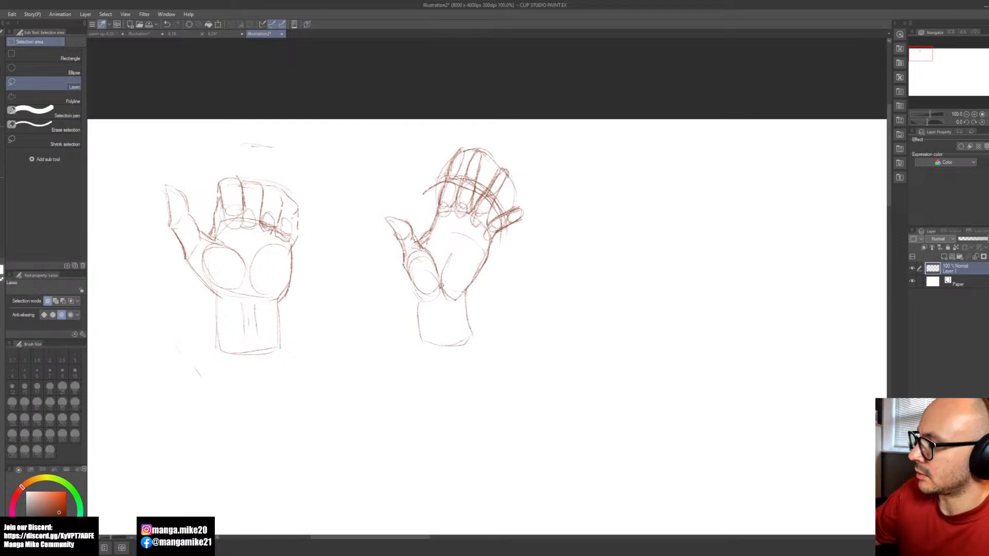
# Step: Lasso the second hand's thumb with its base and move it slightly up, and darken the wrist's sides and lower edge
pyautogui.moveTo(444, 281)
pyautogui.mouseDown()
pyautogui.moveTo(419, 220)
pyautogui.moveTo(396, 209)
pyautogui.moveTo(384, 254)
pyautogui.moveTo(431, 286)
pyautogui.mouseUp()
pyautogui.click(447, 310)
pyautogui.click(391, 309)
pyautogui.click(341, 308)
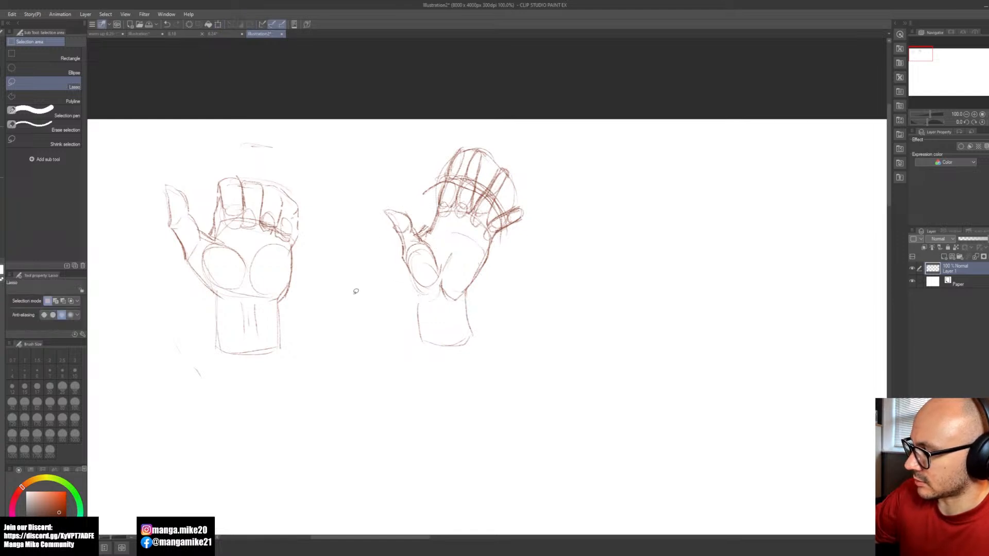
pyautogui.press('b')
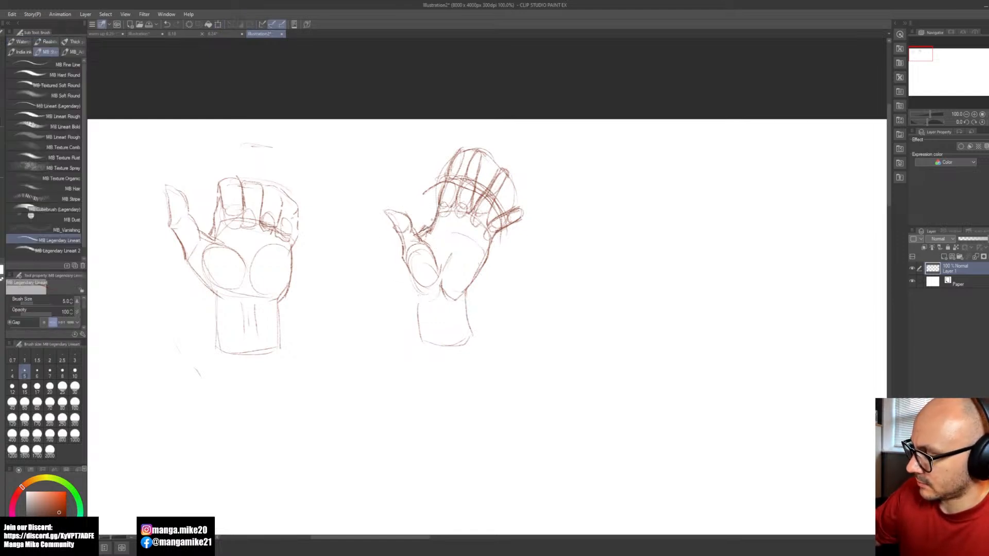
pyautogui.moveTo(419, 277)
pyautogui.mouseDown()
pyautogui.moveTo(415, 325)
pyautogui.moveTo(434, 348)
pyautogui.mouseUp()
pyautogui.moveTo(466, 293)
pyautogui.mouseDown()
pyautogui.moveTo(475, 336)
pyautogui.moveTo(431, 346)
pyautogui.mouseUp()
# Step: Sketch the third hand's tapered wrist block to the right of the second hand, with a short guide arc above it
pyautogui.moveTo(611, 265); pyautogui.dragTo(509, 276)
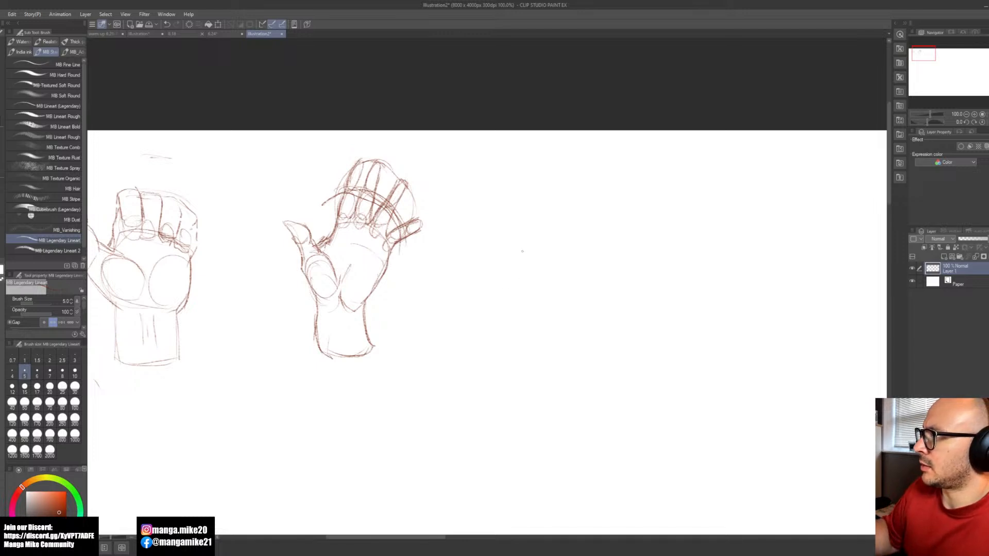
pyautogui.moveTo(510, 255); pyautogui.dragTo(567, 251)
pyautogui.moveTo(496, 343)
pyautogui.mouseDown()
pyautogui.moveTo(487, 373)
pyautogui.moveTo(547, 383)
pyautogui.mouseUp()
pyautogui.moveTo(552, 346); pyautogui.dragTo(547, 383)
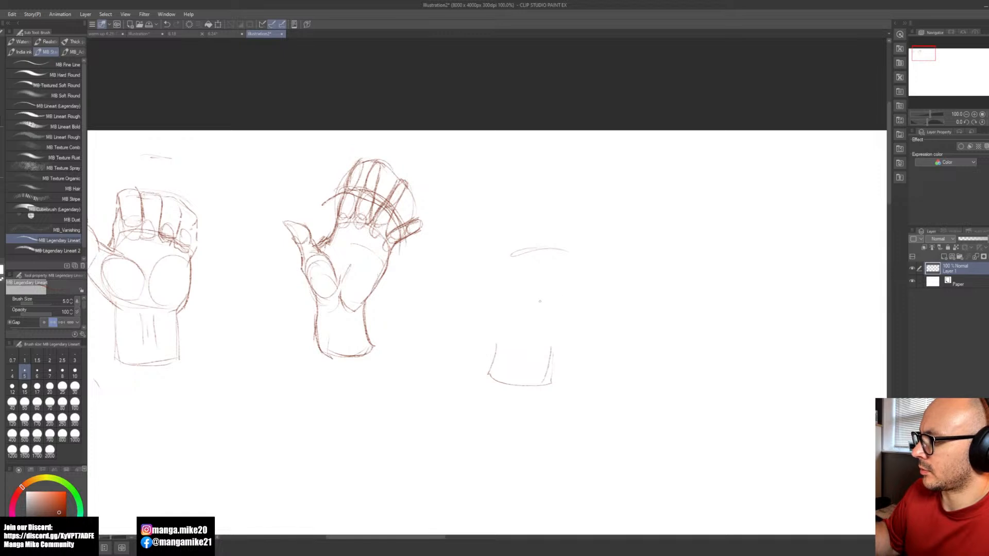
pyautogui.moveTo(504, 337)
pyautogui.mouseDown()
pyautogui.moveTo(487, 372)
pyautogui.moveTo(545, 385)
pyautogui.mouseUp()
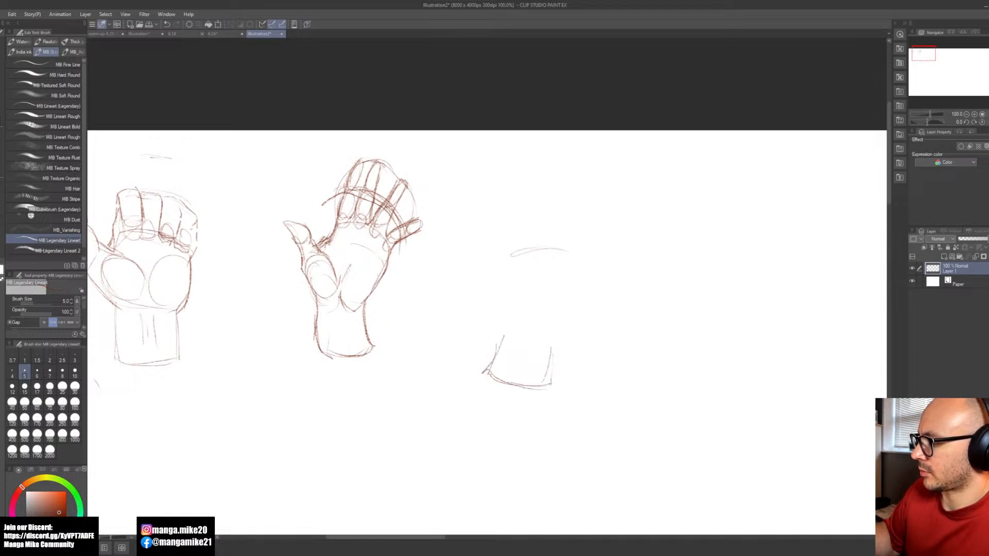
# Step: Draw the third hand's tilted palm block above the wrist, with ovals for the thumb base and the outer palm pad
pyautogui.moveTo(546, 272)
pyautogui.mouseDown()
pyautogui.moveTo(583, 289)
pyautogui.moveTo(566, 338)
pyautogui.moveTo(497, 334)
pyautogui.mouseUp()
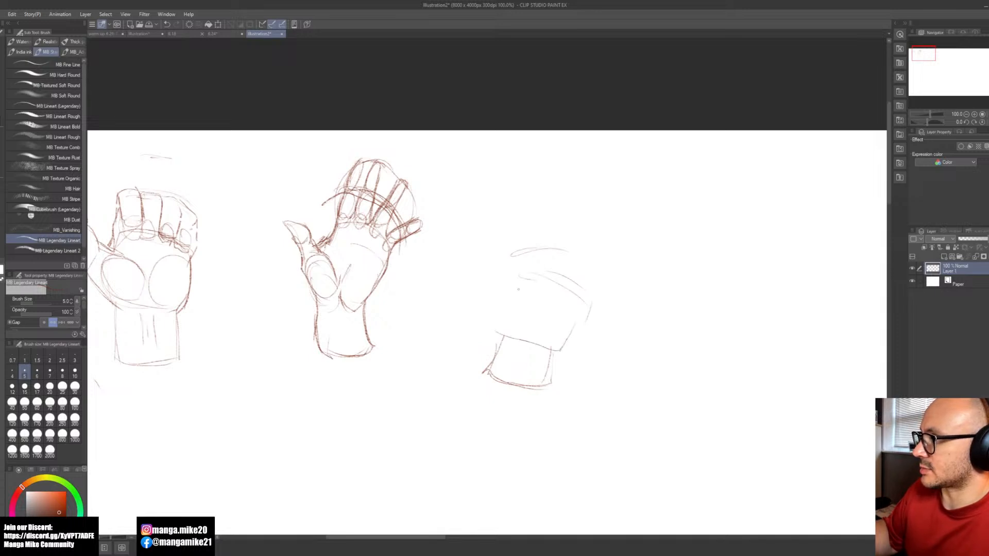
pyautogui.moveTo(519, 281)
pyautogui.mouseDown()
pyautogui.moveTo(509, 341)
pyautogui.moveTo(549, 350)
pyautogui.moveTo(539, 347)
pyautogui.moveTo(586, 315)
pyautogui.mouseUp()
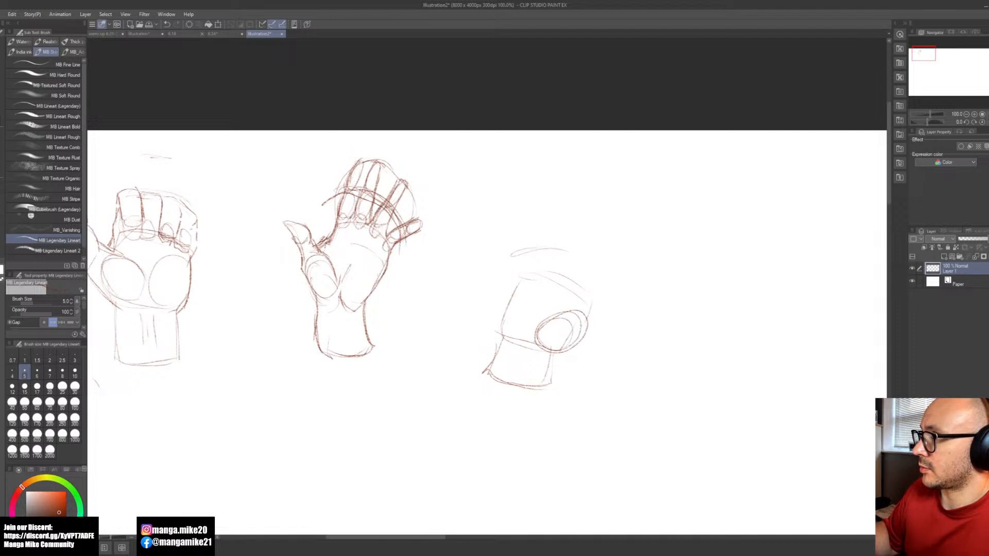
pyautogui.moveTo(529, 297); pyautogui.dragTo(510, 341)
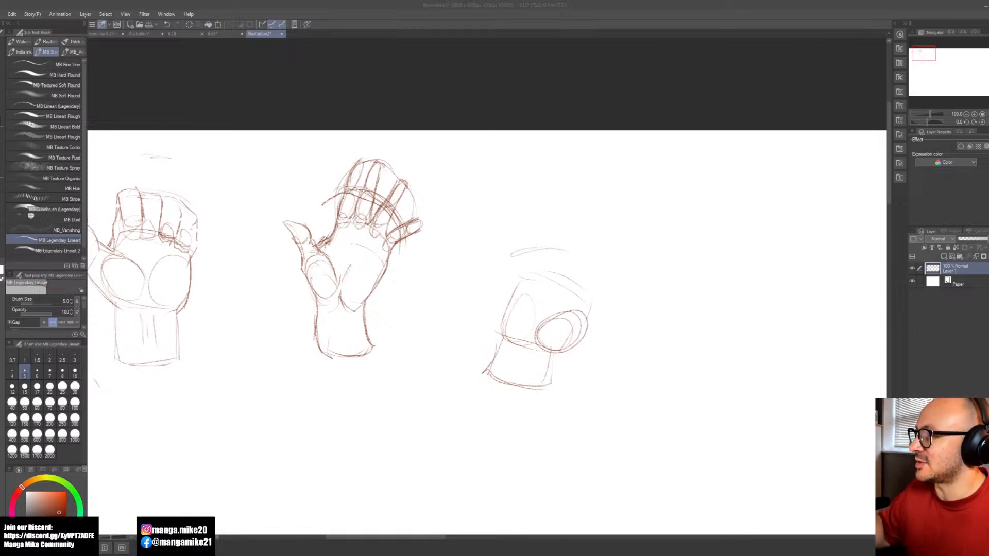
# Step: Extend the guide arc above the palm and sketch the upright thumb from its base oval to the tip
pyautogui.click(573, 223)
pyautogui.moveTo(515, 253); pyautogui.dragTo(613, 263)
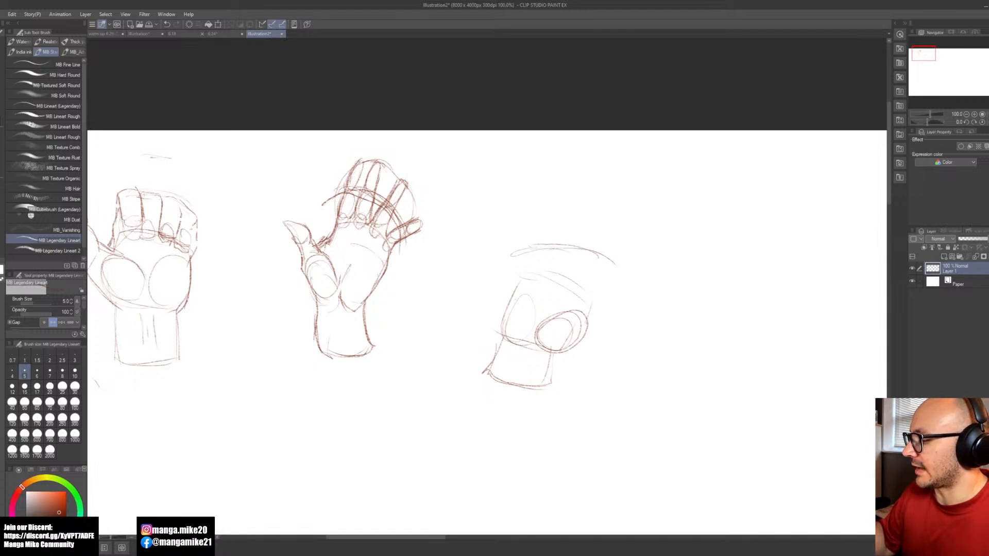
pyautogui.moveTo(556, 350)
pyautogui.mouseDown()
pyautogui.moveTo(603, 320)
pyautogui.moveTo(596, 310)
pyautogui.moveTo(600, 324)
pyautogui.moveTo(619, 286)
pyautogui.mouseUp()
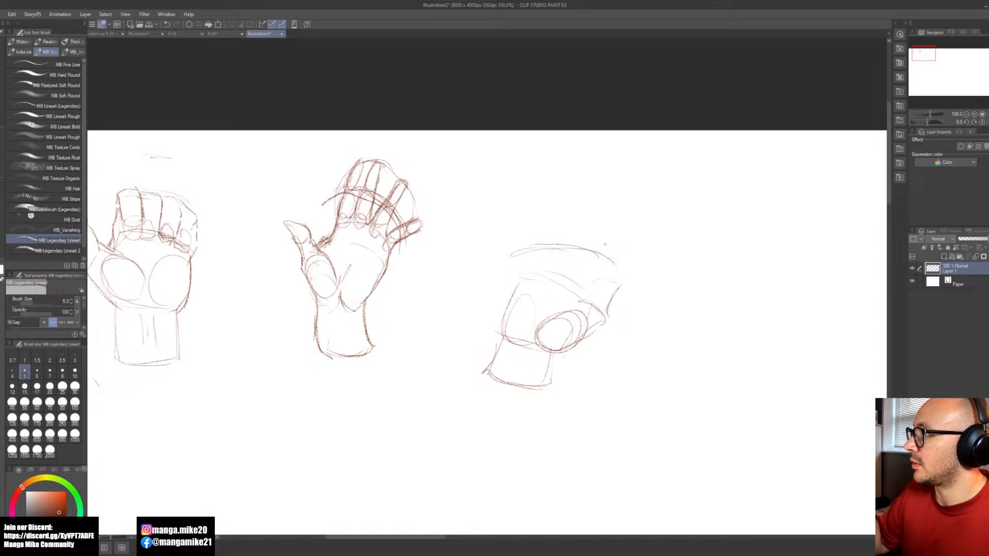
pyautogui.moveTo(616, 252)
pyautogui.mouseDown()
pyautogui.moveTo(621, 286)
pyautogui.moveTo(607, 269)
pyautogui.moveTo(613, 250)
pyautogui.moveTo(602, 271)
pyautogui.moveTo(610, 247)
pyautogui.moveTo(602, 280)
pyautogui.mouseUp()
pyautogui.moveTo(607, 282)
pyautogui.mouseDown()
pyautogui.moveTo(614, 287)
pyautogui.moveTo(588, 297)
pyautogui.moveTo(598, 308)
pyautogui.moveTo(539, 323)
pyautogui.moveTo(551, 355)
pyautogui.mouseUp()
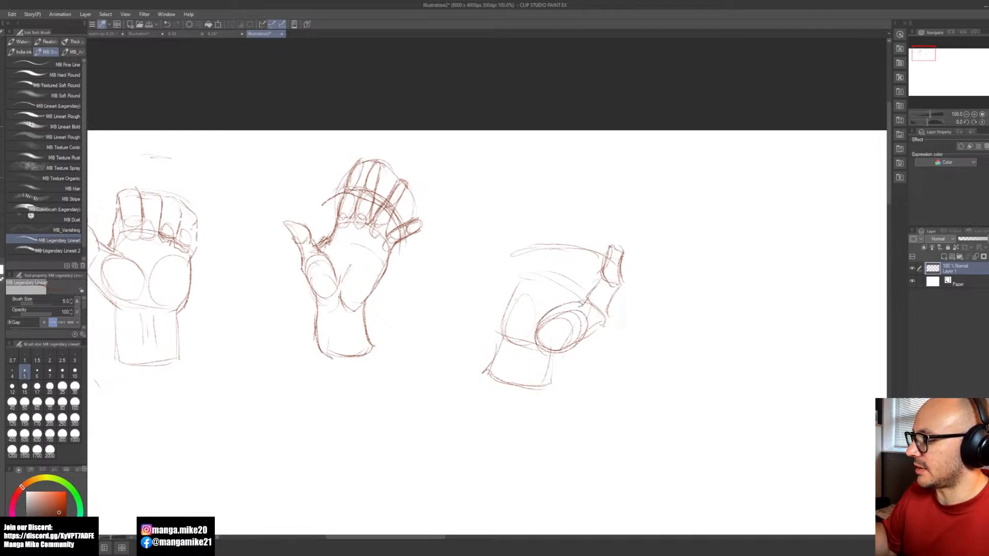
pyautogui.moveTo(613, 303)
pyautogui.mouseDown()
pyautogui.moveTo(592, 340)
pyautogui.moveTo(549, 358)
pyautogui.moveTo(535, 336)
pyautogui.mouseUp()
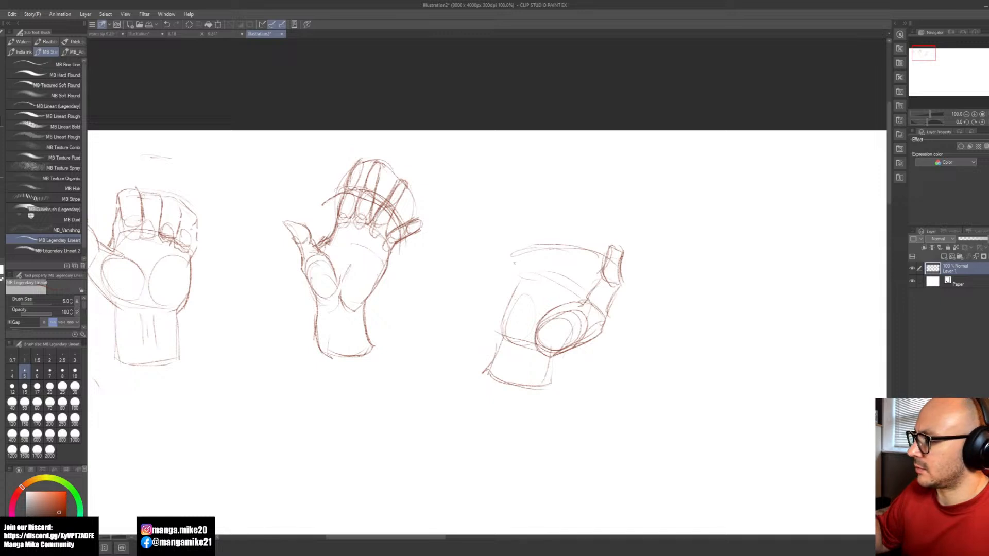
# Step: Close the folded-finger envelope with an outer side line, and reinforce its upper arc and the palm's upper edge
pyautogui.moveTo(519, 256); pyautogui.dragTo(515, 282)
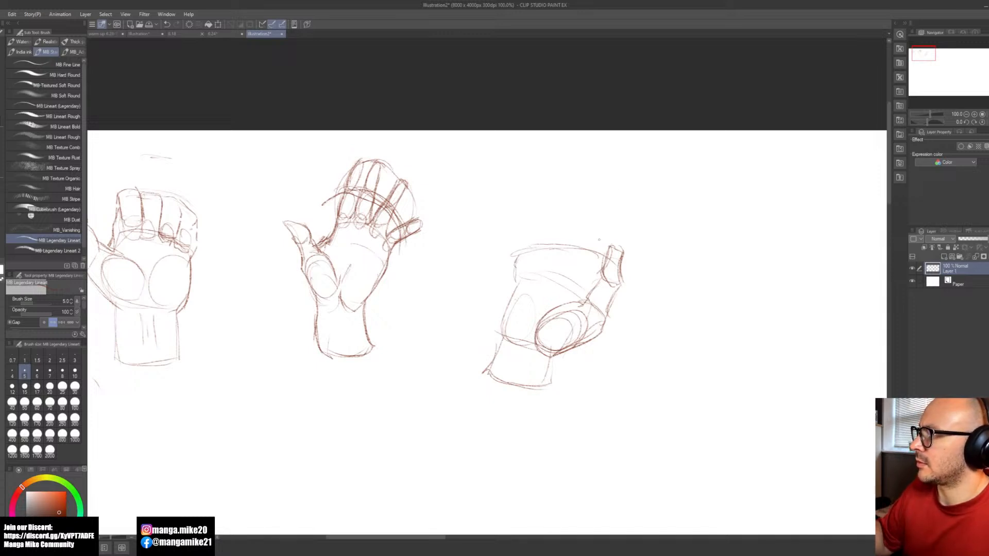
pyautogui.moveTo(599, 251)
pyautogui.mouseDown()
pyautogui.moveTo(520, 255)
pyautogui.moveTo(606, 259)
pyautogui.moveTo(529, 250)
pyautogui.mouseUp()
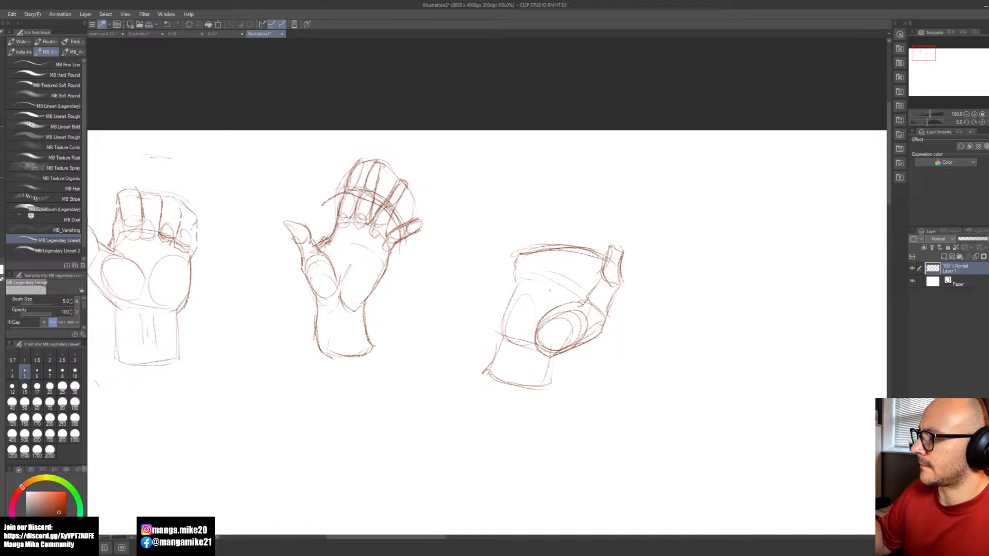
pyautogui.moveTo(532, 286); pyautogui.dragTo(582, 300)
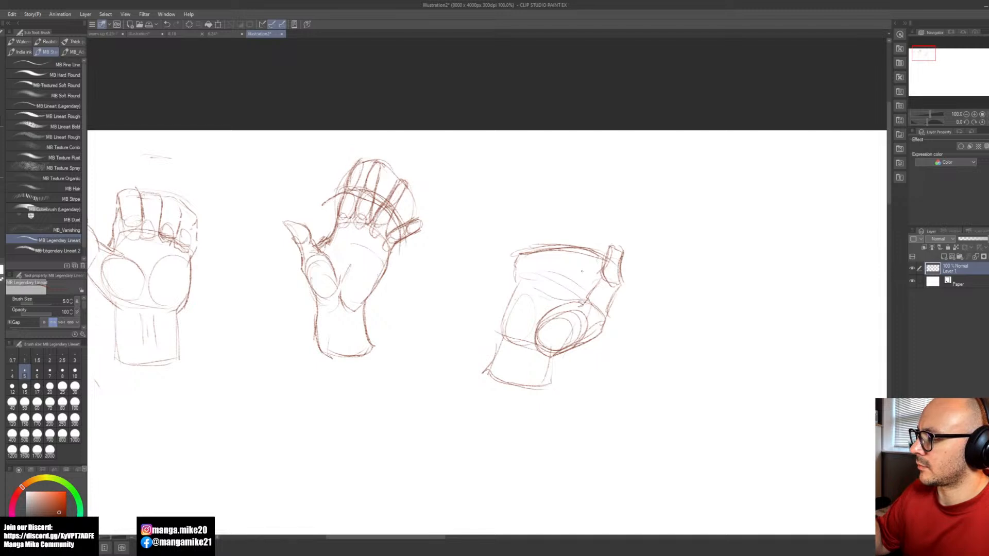
# Step: Divide the third hand's envelope into folded fingers with curled tips, and outline the palm's outer edge, undoing stray strokes
pyautogui.moveTo(582, 256)
pyautogui.mouseDown()
pyautogui.moveTo(571, 287)
pyautogui.moveTo(591, 287)
pyautogui.mouseUp()
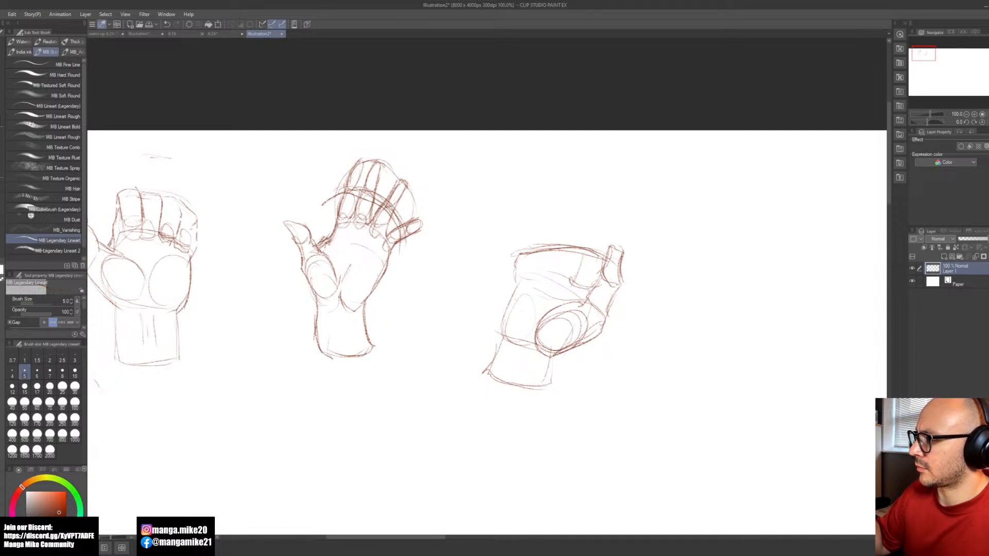
pyautogui.moveTo(587, 297)
pyautogui.mouseDown()
pyautogui.moveTo(569, 294)
pyautogui.moveTo(571, 282)
pyautogui.mouseUp()
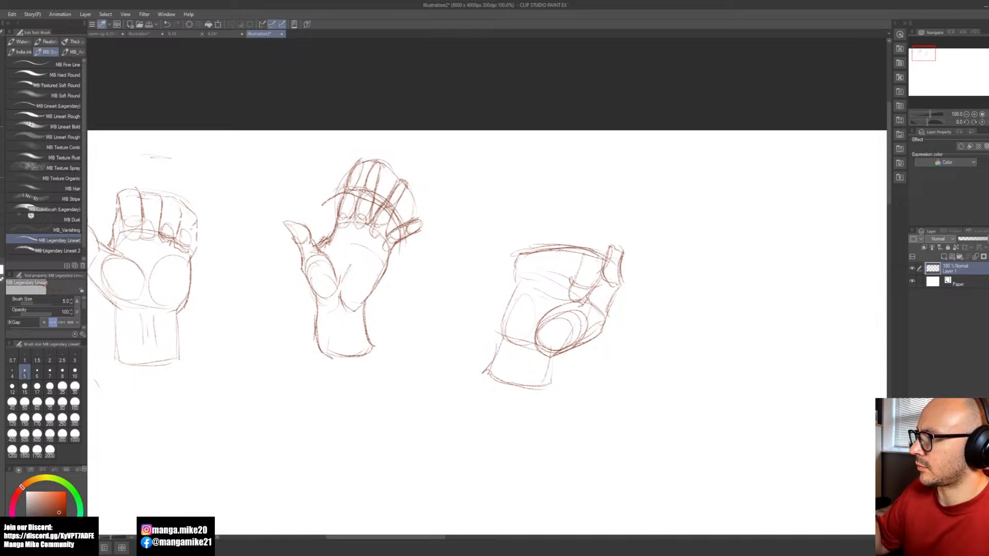
pyautogui.moveTo(576, 249)
pyautogui.mouseDown()
pyautogui.moveTo(560, 264)
pyautogui.moveTo(571, 283)
pyautogui.moveTo(549, 298)
pyautogui.mouseUp()
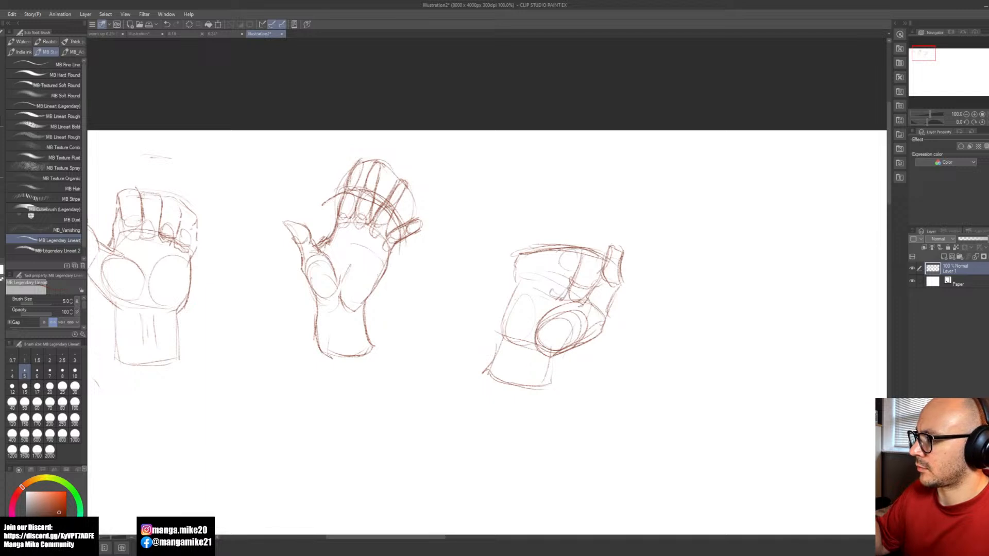
pyautogui.moveTo(556, 250)
pyautogui.mouseDown()
pyautogui.moveTo(535, 268)
pyautogui.moveTo(552, 257)
pyautogui.moveTo(531, 258)
pyautogui.moveTo(552, 277)
pyautogui.mouseUp()
pyautogui.moveTo(554, 275)
pyautogui.mouseDown()
pyautogui.moveTo(545, 294)
pyautogui.moveTo(522, 288)
pyautogui.moveTo(535, 287)
pyautogui.moveTo(508, 267)
pyautogui.moveTo(518, 288)
pyautogui.moveTo(500, 294)
pyautogui.moveTo(497, 327)
pyautogui.moveTo(516, 343)
pyautogui.mouseUp()
pyautogui.hotkey('ctrl', 'z')
pyautogui.hotkey('ctrl', 'z')
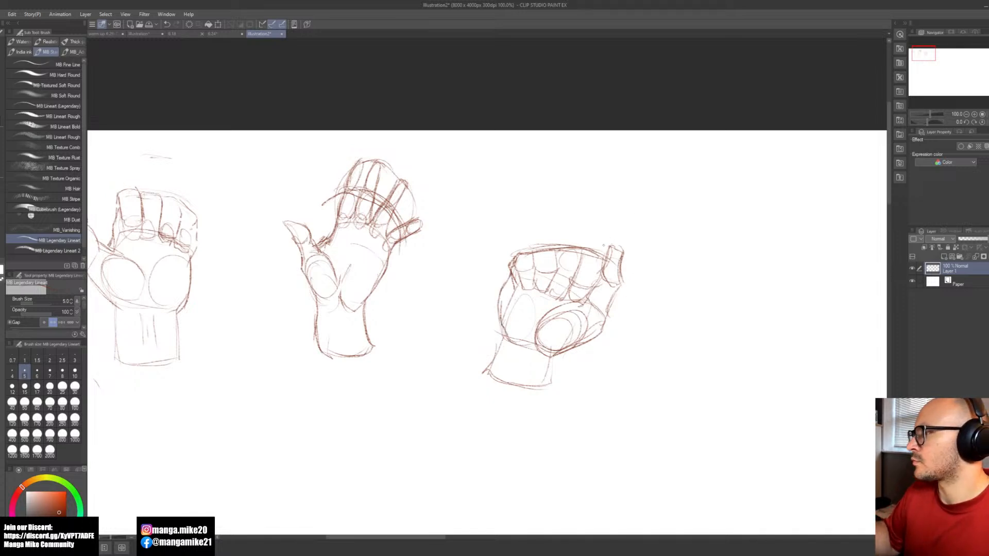
# Step: Darken the third hand's bumpy upper finger edge and the outlines of the folded finger segments
pyautogui.moveTo(581, 247)
pyautogui.mouseDown()
pyautogui.moveTo(610, 260)
pyautogui.moveTo(564, 245)
pyautogui.moveTo(585, 253)
pyautogui.moveTo(531, 252)
pyautogui.mouseUp()
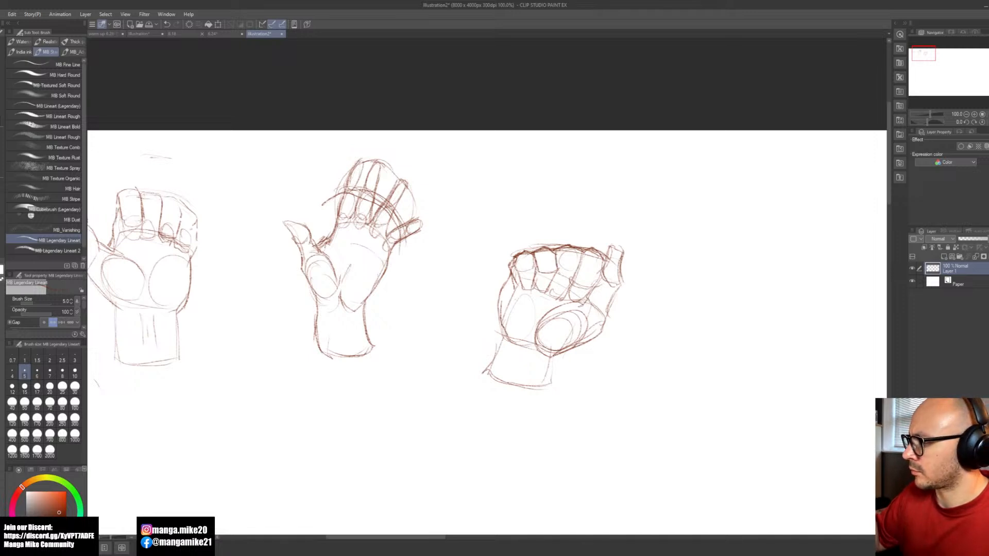
pyautogui.moveTo(556, 271)
pyautogui.mouseDown()
pyautogui.moveTo(546, 275)
pyautogui.moveTo(579, 267)
pyautogui.moveTo(562, 272)
pyautogui.moveTo(574, 272)
pyautogui.moveTo(562, 294)
pyautogui.mouseUp()
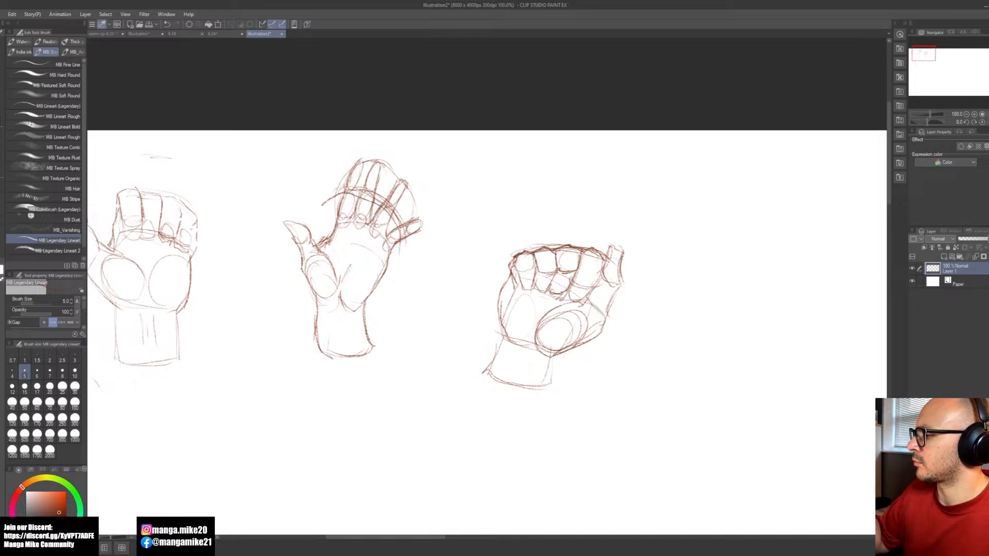
pyautogui.moveTo(600, 273)
pyautogui.mouseDown()
pyautogui.moveTo(576, 272)
pyautogui.moveTo(600, 275)
pyautogui.moveTo(586, 292)
pyautogui.moveTo(569, 288)
pyautogui.mouseUp()
pyautogui.moveTo(571, 289); pyautogui.dragTo(588, 292)
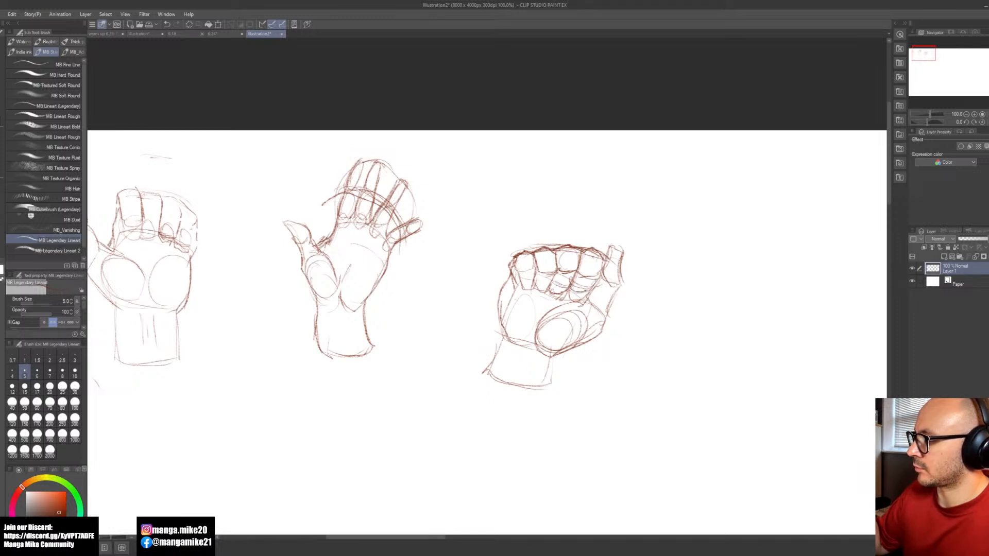
# Step: Darken the third hand's thumb outline from the tip down to the palm
pyautogui.press('space')
pyautogui.moveTo(663, 385); pyautogui.dragTo(637, 377)
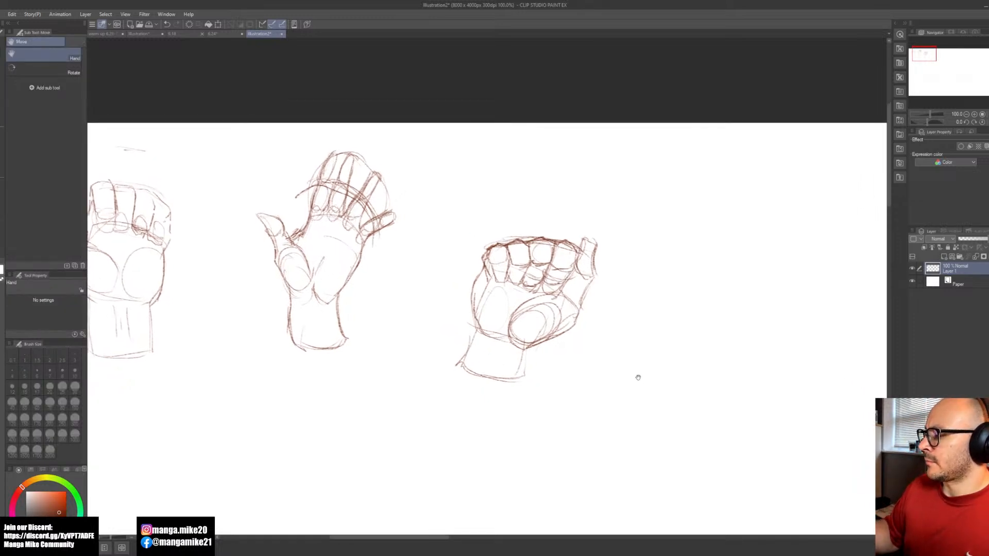
pyautogui.moveTo(588, 237)
pyautogui.mouseDown()
pyautogui.moveTo(595, 252)
pyautogui.moveTo(581, 251)
pyautogui.moveTo(578, 278)
pyautogui.moveTo(600, 274)
pyautogui.moveTo(575, 309)
pyautogui.moveTo(579, 324)
pyautogui.moveTo(557, 331)
pyautogui.mouseUp()
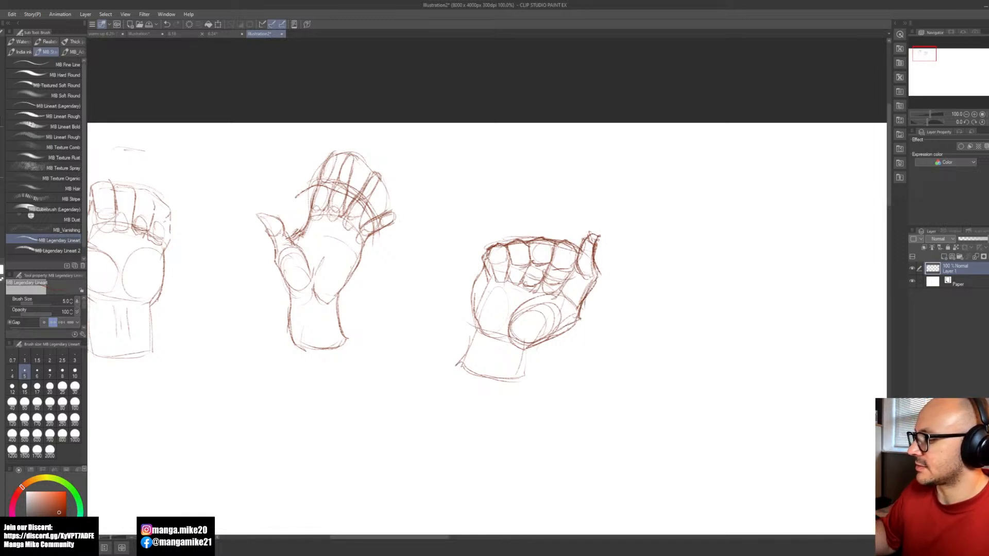
# Step: Sketch a tilted rounded block for a fist right of the third hand, undoing the first attempt, and mark knuckle ovals along its upper edge
pyautogui.press('space')
pyautogui.moveTo(670, 399)
pyautogui.mouseDown()
pyautogui.moveTo(434, 374)
pyautogui.moveTo(419, 382)
pyautogui.mouseUp()
pyautogui.moveTo(481, 259)
pyautogui.mouseDown()
pyautogui.moveTo(517, 260)
pyautogui.moveTo(578, 298)
pyautogui.mouseUp()
pyautogui.hotkey('ctrl', 'z')
pyautogui.hotkey('ctrl', 'z')
pyautogui.moveTo(494, 253)
pyautogui.mouseDown()
pyautogui.moveTo(546, 283)
pyautogui.moveTo(529, 270)
pyautogui.mouseUp()
pyautogui.moveTo(567, 311)
pyautogui.mouseDown()
pyautogui.moveTo(518, 358)
pyautogui.moveTo(466, 308)
pyautogui.mouseUp()
pyautogui.moveTo(496, 260)
pyautogui.mouseDown()
pyautogui.moveTo(465, 300)
pyautogui.moveTo(502, 343)
pyautogui.moveTo(543, 353)
pyautogui.mouseUp()
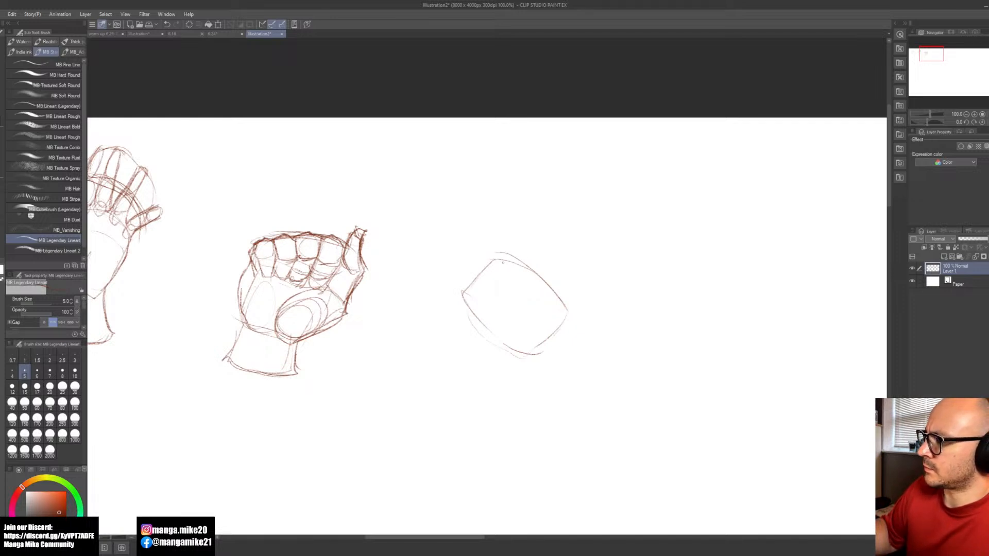
pyautogui.moveTo(503, 254)
pyautogui.mouseDown()
pyautogui.moveTo(561, 297)
pyautogui.moveTo(545, 303)
pyautogui.moveTo(570, 311)
pyautogui.moveTo(559, 315)
pyautogui.mouseUp()
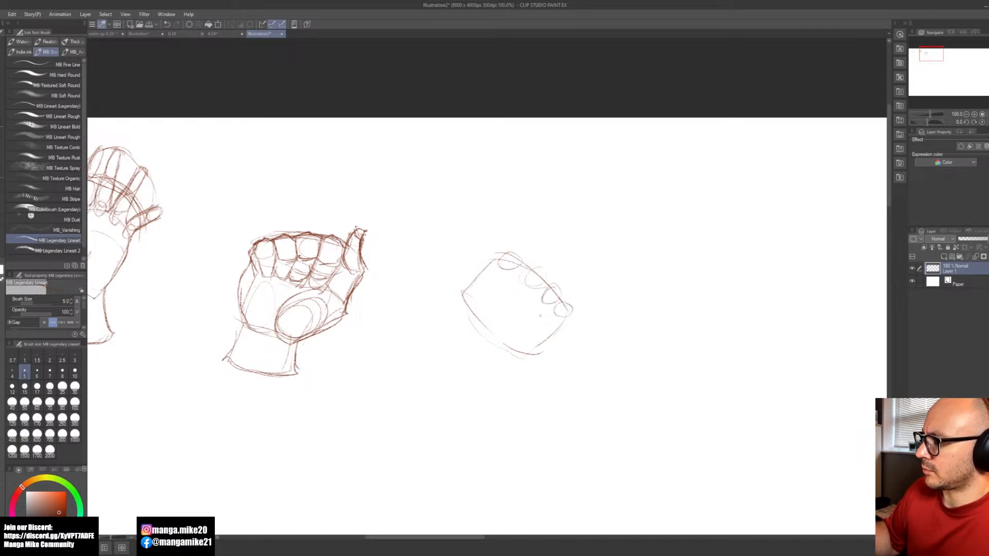
# Step: Sketch the fist's bent thumb along the block's outer side, joined to the first knuckle
pyautogui.moveTo(469, 274); pyautogui.dragTo(455, 285)
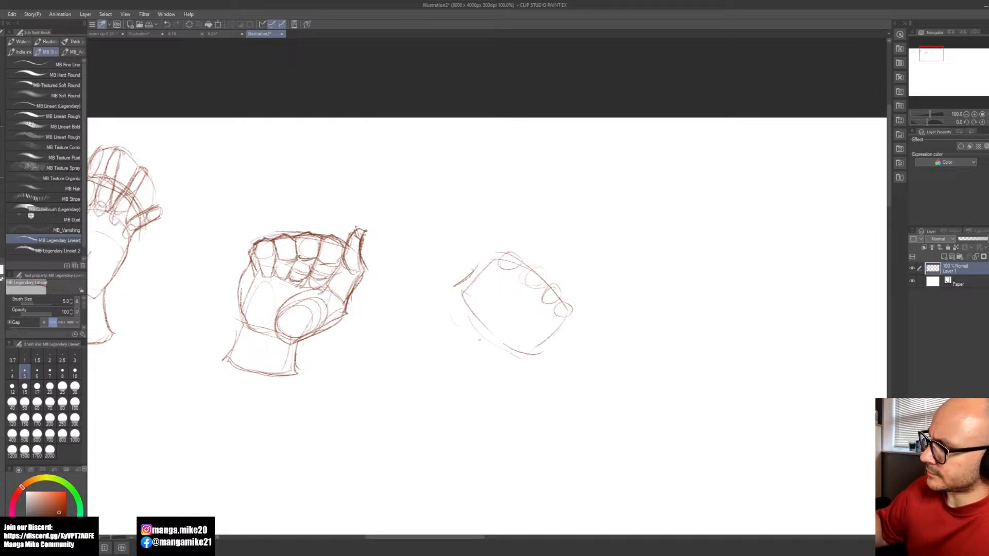
pyautogui.moveTo(445, 319); pyautogui.dragTo(473, 341)
pyautogui.moveTo(461, 302)
pyautogui.mouseDown()
pyautogui.moveTo(443, 321)
pyautogui.moveTo(455, 324)
pyautogui.moveTo(452, 282)
pyautogui.moveTo(484, 256)
pyautogui.moveTo(476, 266)
pyautogui.moveTo(513, 251)
pyautogui.mouseUp()
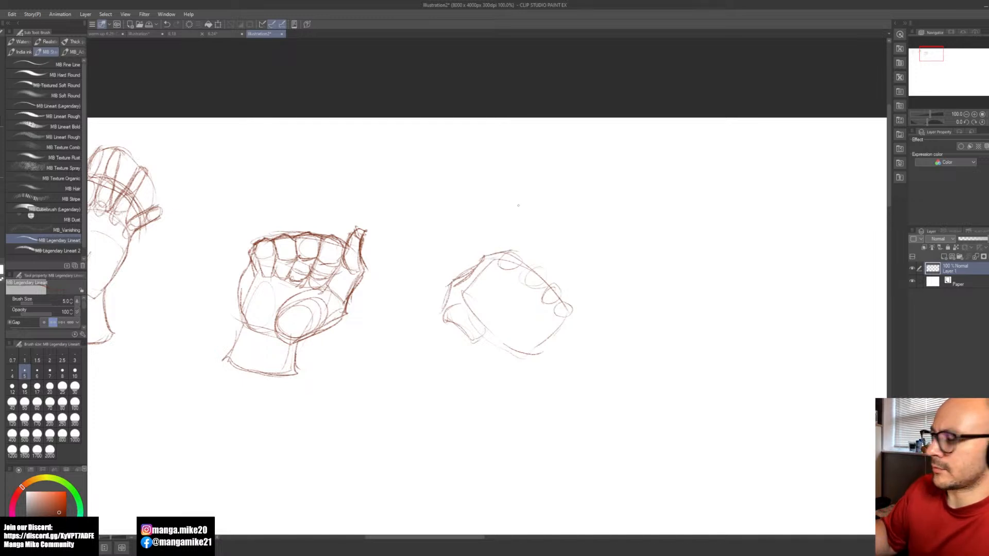
# Step: Divide the fist block into folded fingers with lines running down from between the knuckles, undoing the stray stroke
pyautogui.moveTo(499, 257)
pyautogui.mouseDown()
pyautogui.moveTo(525, 277)
pyautogui.moveTo(545, 273)
pyautogui.moveTo(524, 292)
pyautogui.mouseUp()
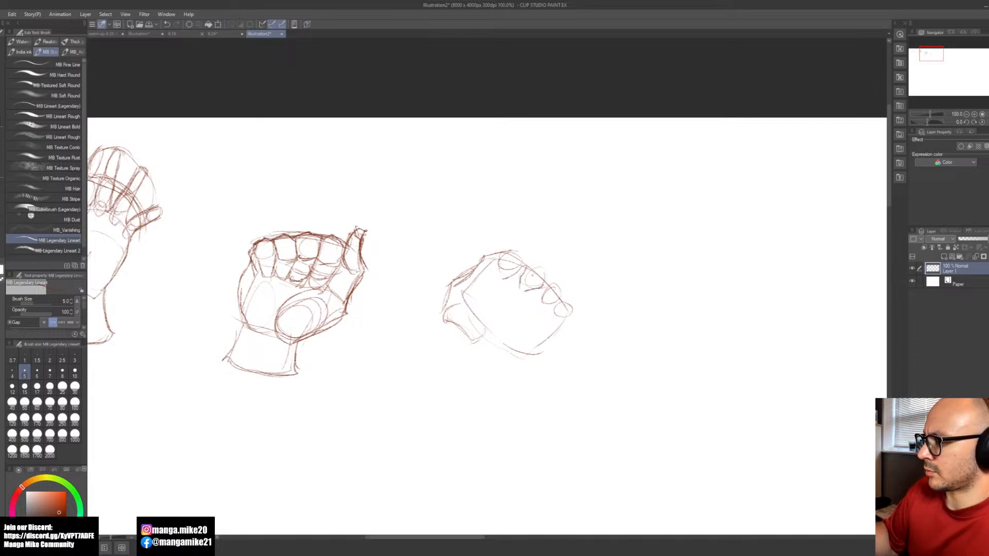
pyautogui.moveTo(534, 298)
pyautogui.mouseDown()
pyautogui.moveTo(516, 319)
pyautogui.moveTo(530, 303)
pyautogui.moveTo(492, 333)
pyautogui.mouseUp()
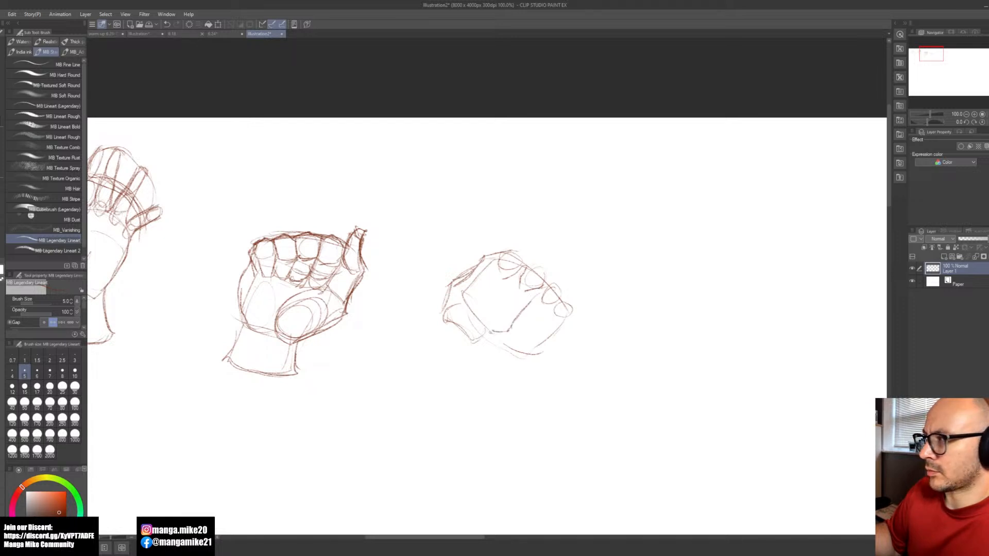
pyautogui.moveTo(514, 277); pyautogui.dragTo(480, 318)
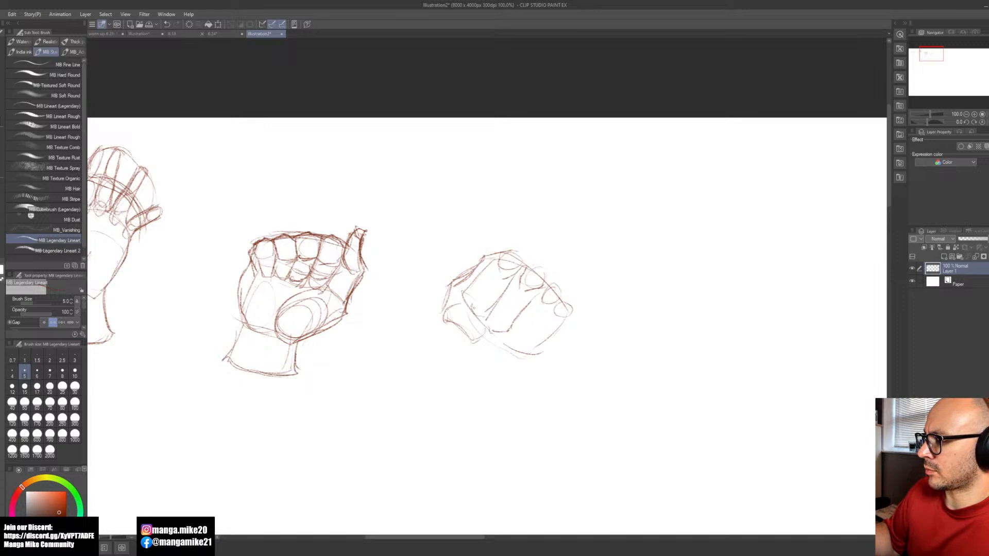
pyautogui.moveTo(495, 263)
pyautogui.mouseDown()
pyautogui.moveTo(472, 300)
pyautogui.moveTo(487, 322)
pyautogui.mouseUp()
pyautogui.moveTo(497, 309)
pyautogui.mouseDown()
pyautogui.moveTo(487, 322)
pyautogui.moveTo(526, 333)
pyautogui.moveTo(514, 348)
pyautogui.moveTo(501, 339)
pyautogui.moveTo(520, 349)
pyautogui.mouseUp()
pyautogui.hotkey('ctrl', 'z')
# Step: Darken the fist's little finger side and lower end, and contour the bumps along the knuckles
pyautogui.moveTo(570, 315)
pyautogui.mouseDown()
pyautogui.moveTo(526, 350)
pyautogui.moveTo(539, 347)
pyautogui.mouseUp()
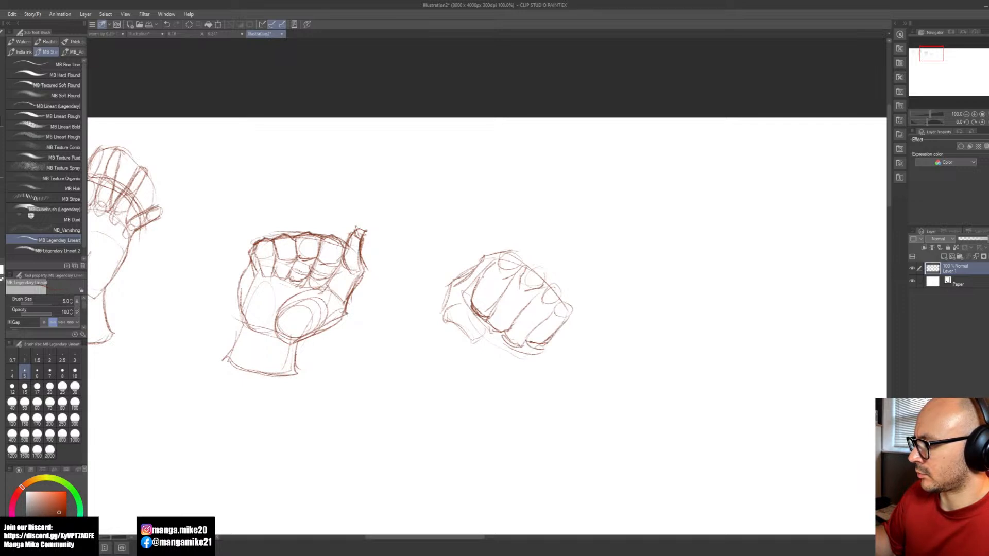
pyautogui.moveTo(570, 316)
pyautogui.mouseDown()
pyautogui.moveTo(557, 338)
pyautogui.moveTo(527, 349)
pyautogui.mouseUp()
pyautogui.moveTo(571, 304)
pyautogui.mouseDown()
pyautogui.moveTo(570, 316)
pyautogui.moveTo(543, 269)
pyautogui.moveTo(503, 250)
pyautogui.mouseUp()
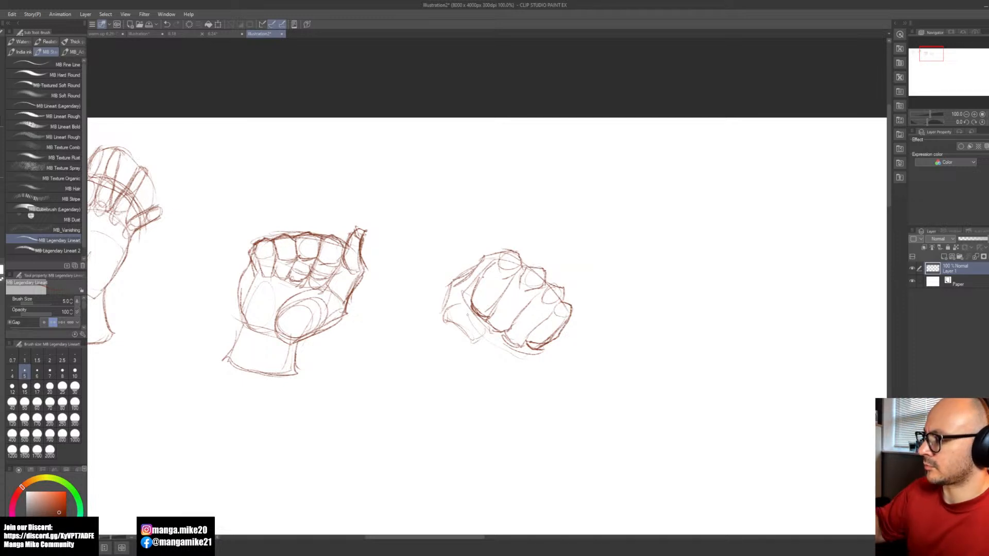
# Step: Darken the fist's thumb tip and lower edge, and reinforce its outer contour up to the first knuckle
pyautogui.moveTo(444, 321)
pyautogui.mouseDown()
pyautogui.moveTo(475, 343)
pyautogui.moveTo(482, 335)
pyautogui.moveTo(475, 343)
pyautogui.mouseUp()
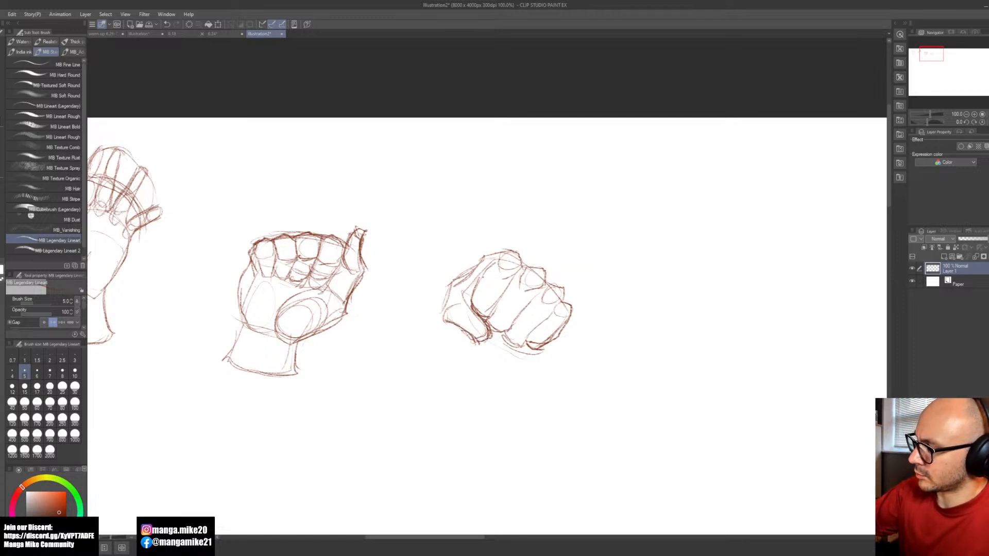
pyautogui.moveTo(459, 305); pyautogui.dragTo(446, 318)
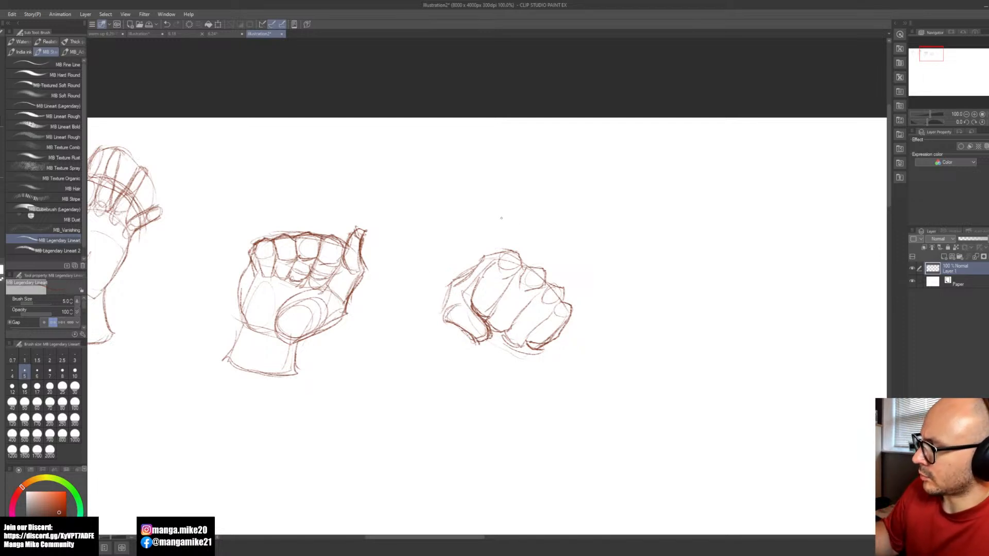
pyautogui.moveTo(482, 254)
pyautogui.mouseDown()
pyautogui.moveTo(449, 285)
pyautogui.moveTo(444, 318)
pyautogui.moveTo(445, 308)
pyautogui.mouseUp()
pyautogui.moveTo(490, 256)
pyautogui.mouseDown()
pyautogui.moveTo(470, 268)
pyautogui.moveTo(485, 257)
pyautogui.mouseUp()
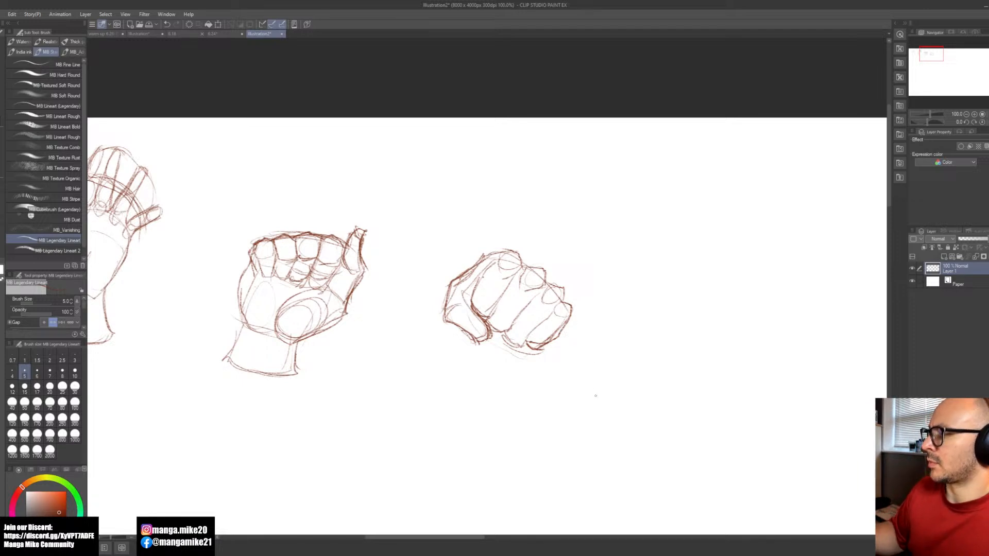
# Step: Darken the dividing lines between the fist's folded fingers down to the fingers' lower ends
pyautogui.moveTo(538, 292); pyautogui.dragTo(506, 332)
pyautogui.moveTo(515, 276); pyautogui.dragTo(489, 319)
pyautogui.moveTo(550, 307)
pyautogui.mouseDown()
pyautogui.moveTo(523, 339)
pyautogui.moveTo(501, 342)
pyautogui.mouseUp()
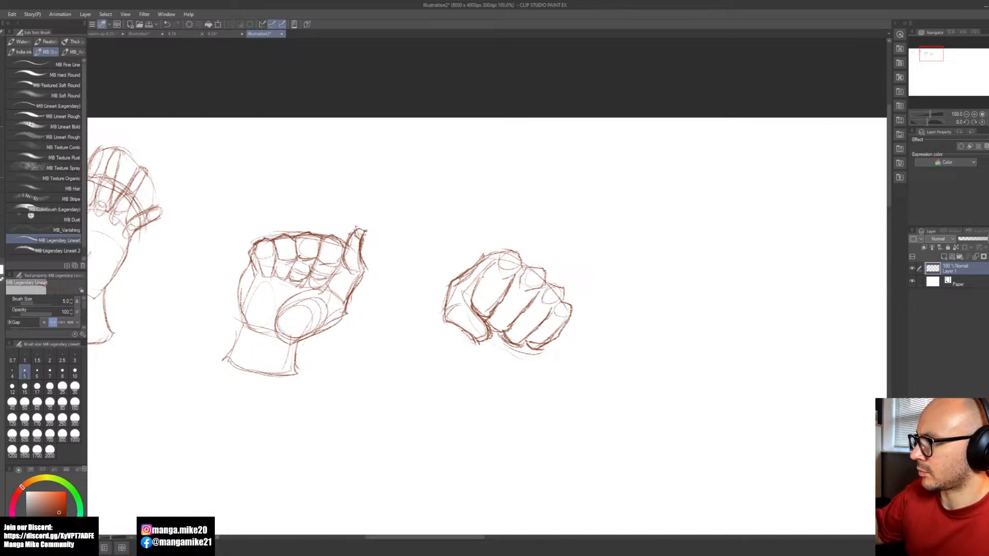
# Step: Lasso the knuckle side of the fist, shift it slightly outward, and reconnect the broken finger lines across the gap
pyautogui.press('space')
pyautogui.moveTo(602, 393)
pyautogui.mouseDown()
pyautogui.moveTo(584, 385)
pyautogui.moveTo(578, 359)
pyautogui.mouseUp()
pyautogui.press('m')
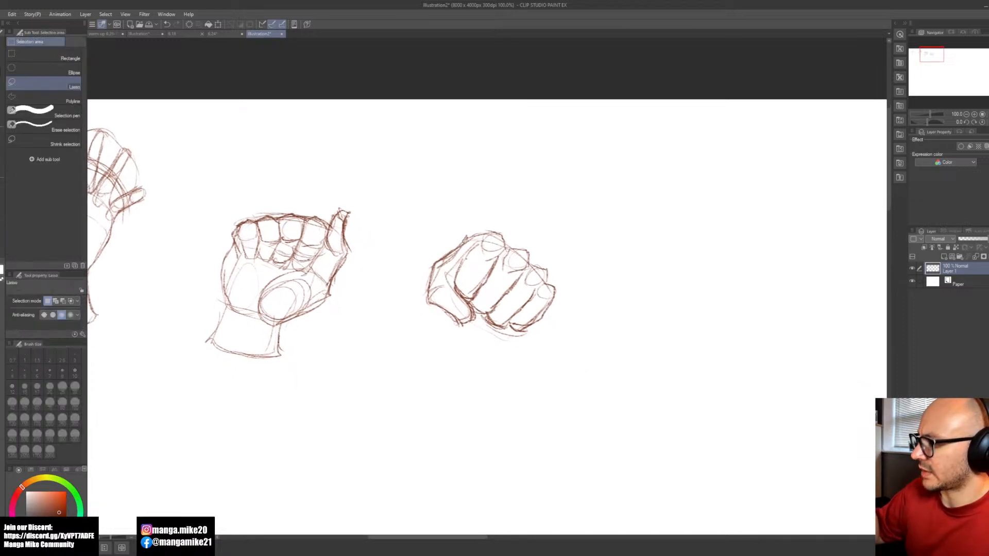
pyautogui.moveTo(458, 235)
pyautogui.mouseDown()
pyautogui.moveTo(532, 315)
pyautogui.moveTo(588, 279)
pyautogui.moveTo(491, 212)
pyautogui.moveTo(472, 239)
pyautogui.mouseUp()
pyautogui.press('b')
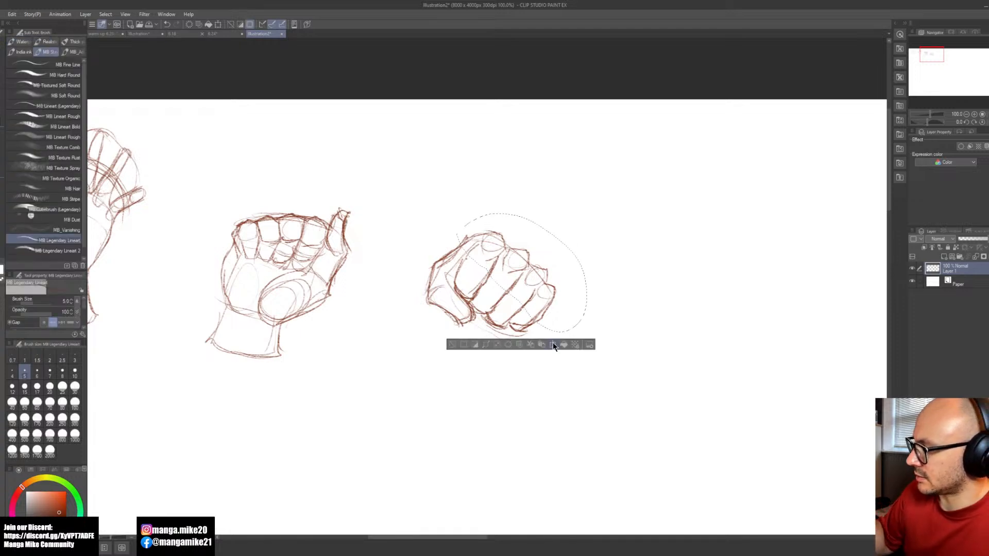
pyautogui.click(553, 345)
pyautogui.moveTo(544, 320); pyautogui.dragTo(550, 315)
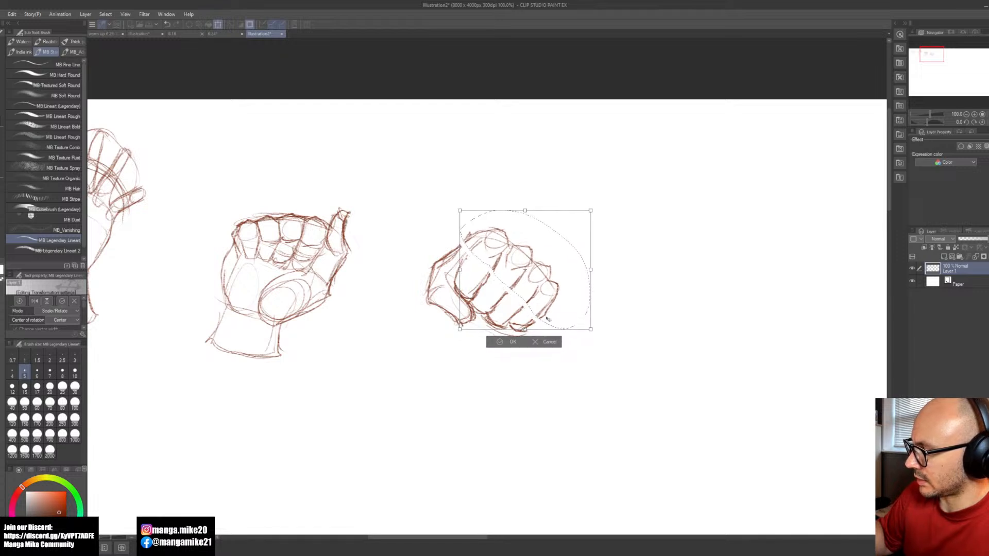
pyautogui.click(499, 342)
pyautogui.hotkey('ctrl', 'd')
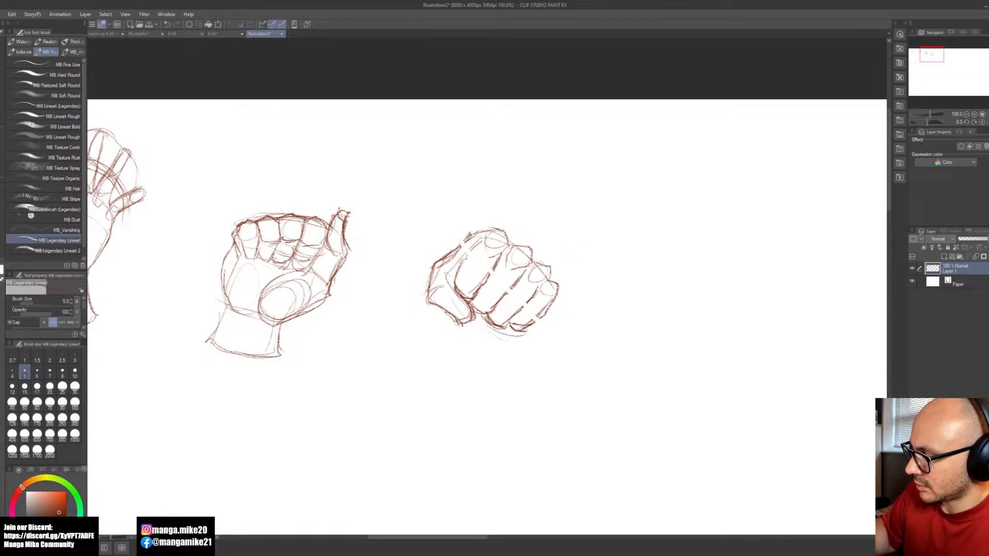
pyautogui.moveTo(498, 263)
pyautogui.mouseDown()
pyautogui.moveTo(482, 285)
pyautogui.moveTo(532, 324)
pyautogui.mouseUp()
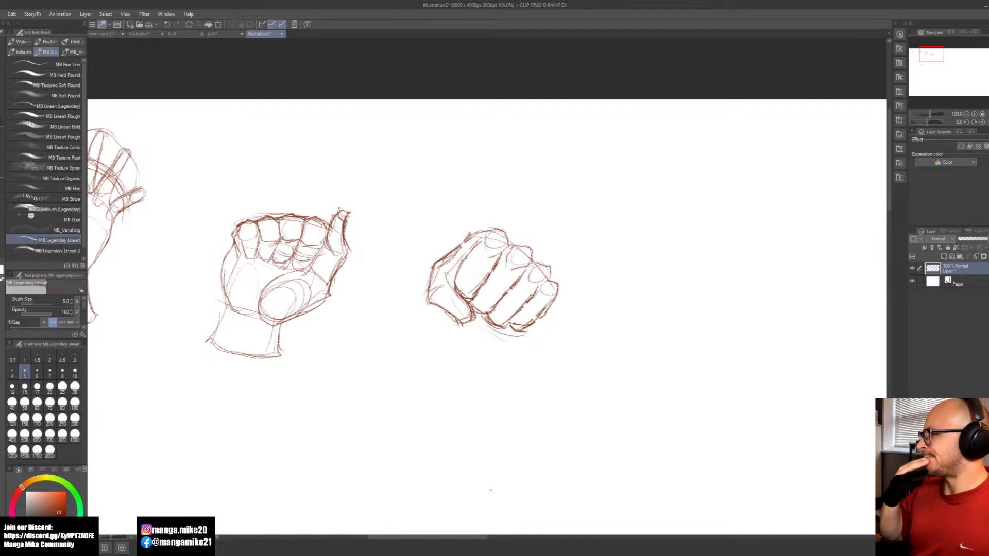
# Step: Sketch a slightly tapered wrist block with rounded ends in the empty space beside the fist for a hanging hand
pyautogui.moveTo(644, 303); pyautogui.dragTo(524, 307)
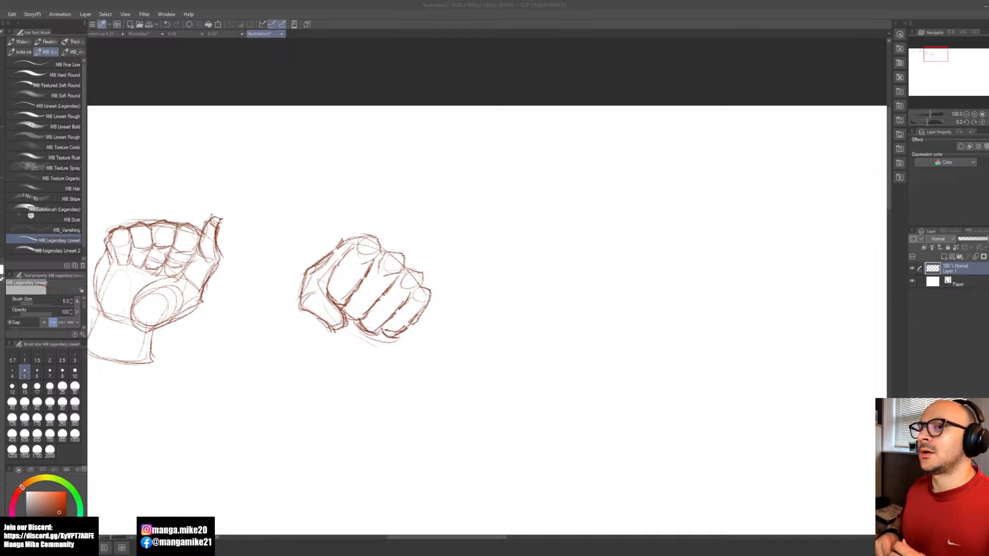
pyautogui.click(507, 308)
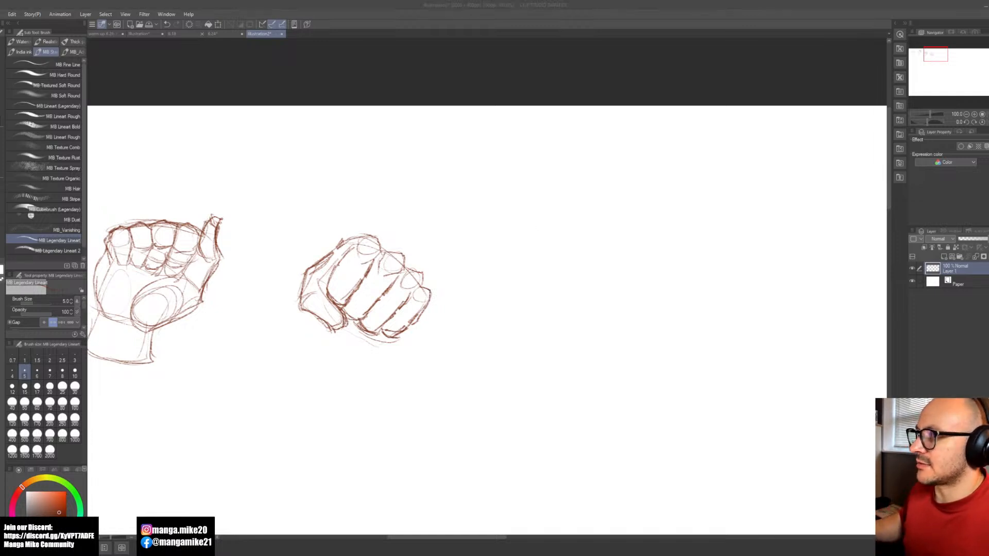
pyautogui.click(588, 289)
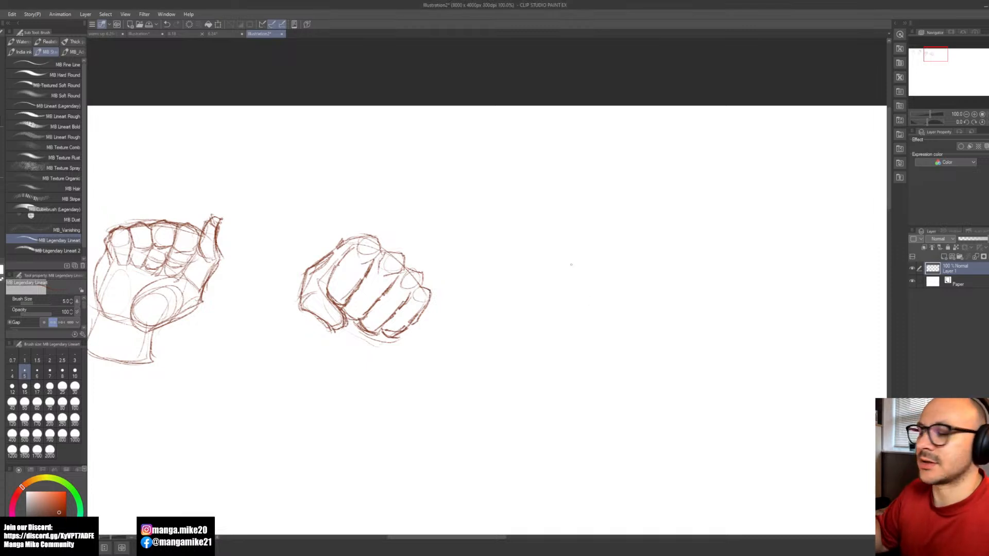
pyautogui.moveTo(602, 257)
pyautogui.mouseDown()
pyautogui.moveTo(577, 251)
pyautogui.moveTo(558, 263)
pyautogui.moveTo(599, 305)
pyautogui.mouseUp()
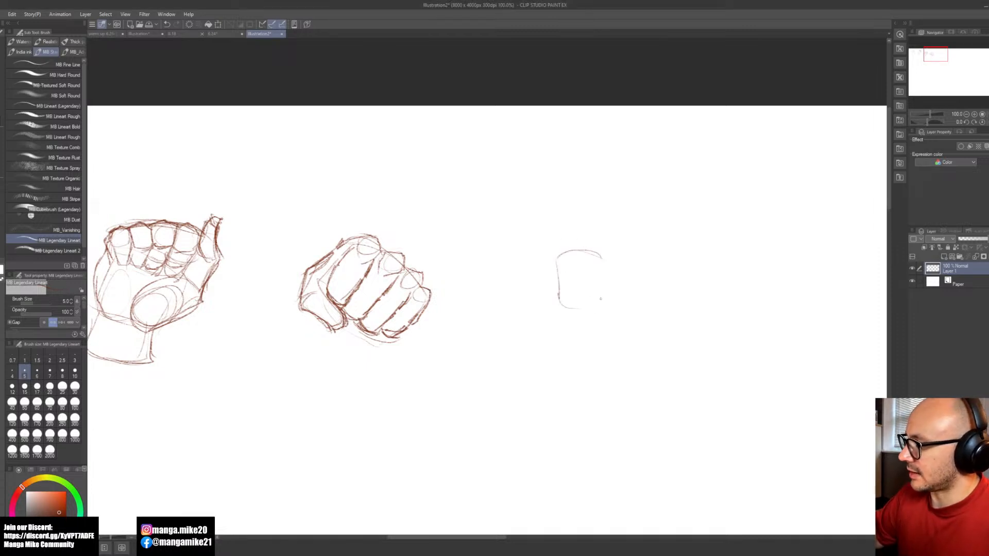
pyautogui.moveTo(604, 255); pyautogui.dragTo(602, 320)
pyautogui.moveTo(556, 298)
pyautogui.mouseDown()
pyautogui.moveTo(569, 314)
pyautogui.moveTo(594, 317)
pyautogui.mouseUp()
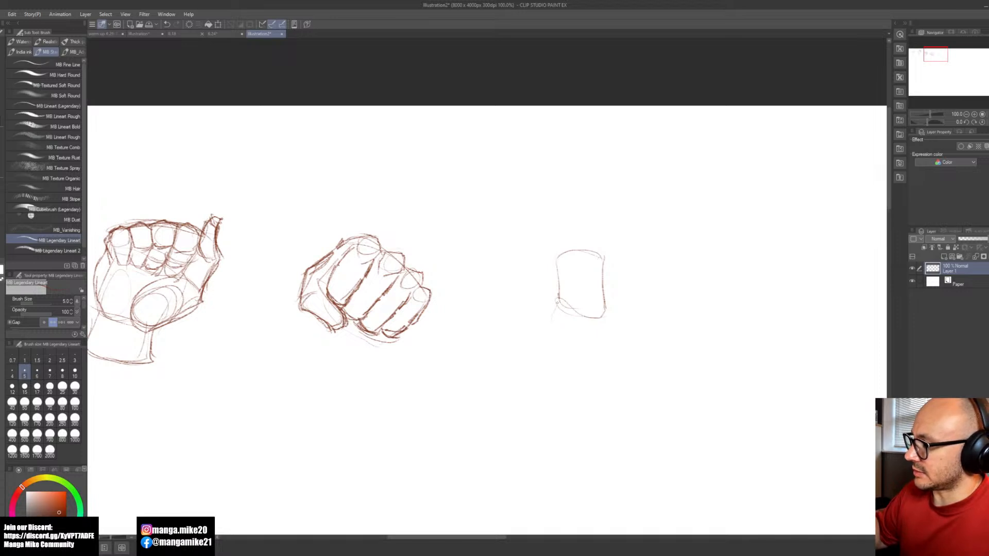
# Step: Sketch the palm outline flaring down from the wrist block, with a slanted lower edge
pyautogui.moveTo(548, 330); pyautogui.dragTo(545, 360)
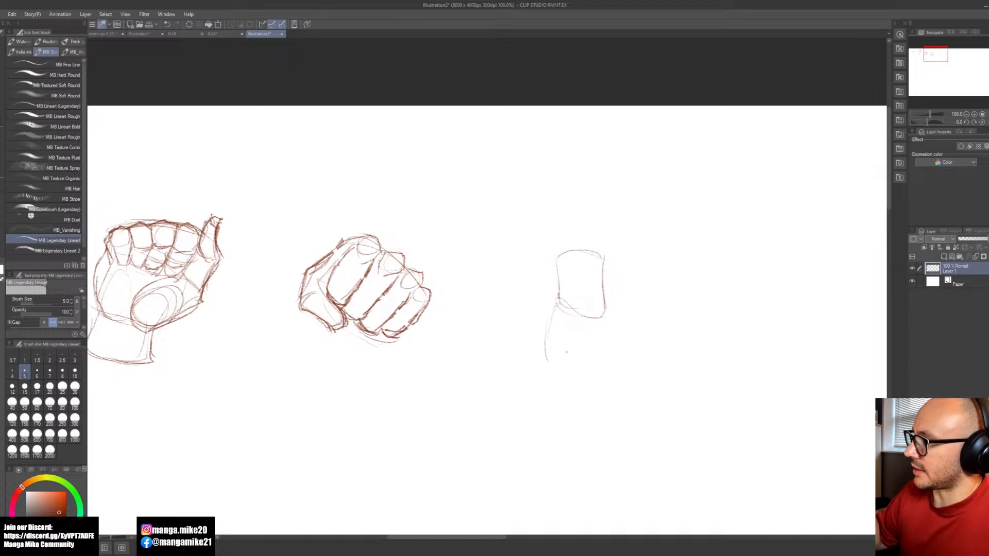
pyautogui.moveTo(607, 310)
pyautogui.mouseDown()
pyautogui.moveTo(622, 382)
pyautogui.moveTo(602, 401)
pyautogui.mouseUp()
pyautogui.moveTo(544, 359); pyautogui.dragTo(601, 400)
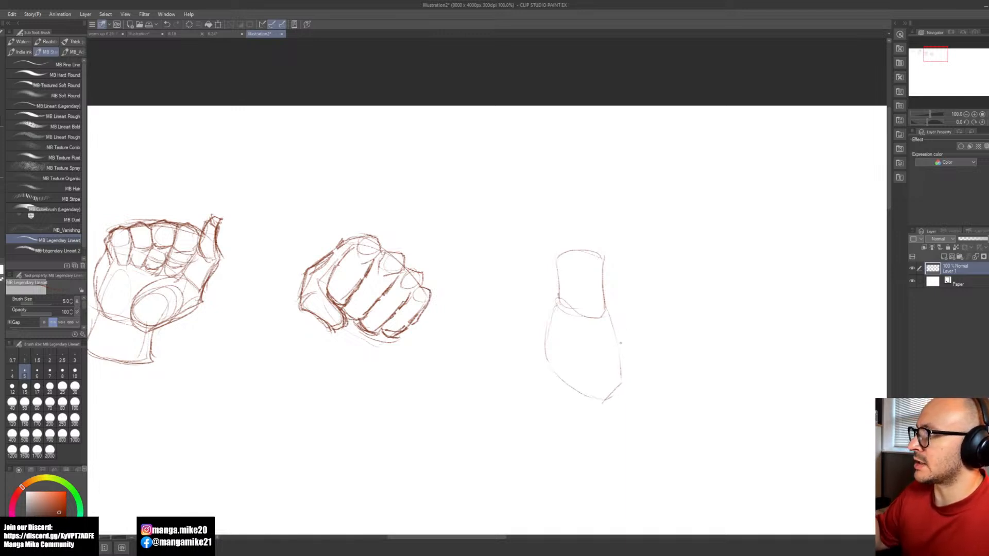
# Step: Add an oval mound on the fist-facing side of the palm, with a curved inner boundary and a fuller outer contour
pyautogui.moveTo(545, 339); pyautogui.dragTo(554, 366)
pyautogui.moveTo(567, 307)
pyautogui.mouseDown()
pyautogui.moveTo(540, 346)
pyautogui.moveTo(547, 364)
pyautogui.mouseUp()
pyautogui.moveTo(584, 314)
pyautogui.mouseDown()
pyautogui.moveTo(585, 342)
pyautogui.moveTo(565, 379)
pyautogui.mouseUp()
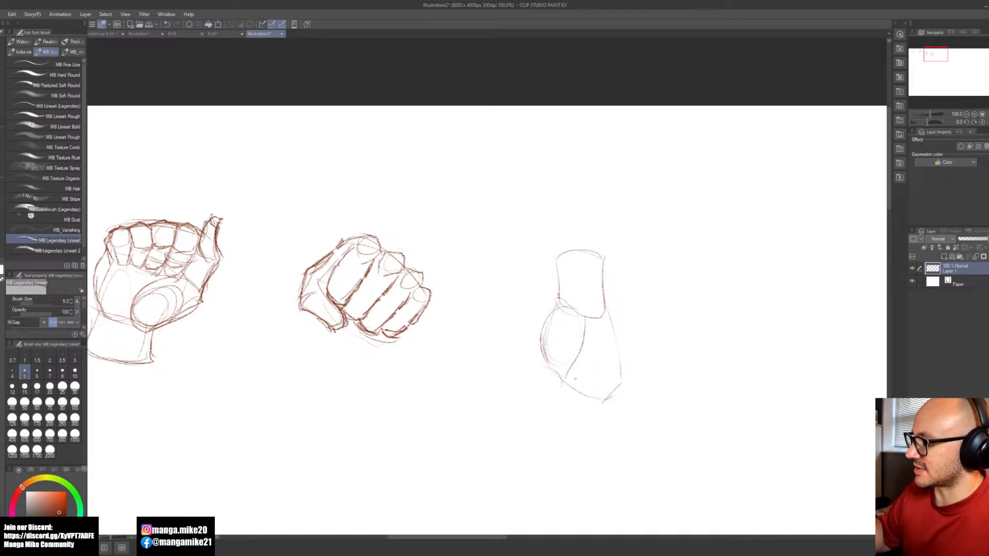
pyautogui.moveTo(554, 304); pyautogui.dragTo(536, 370)
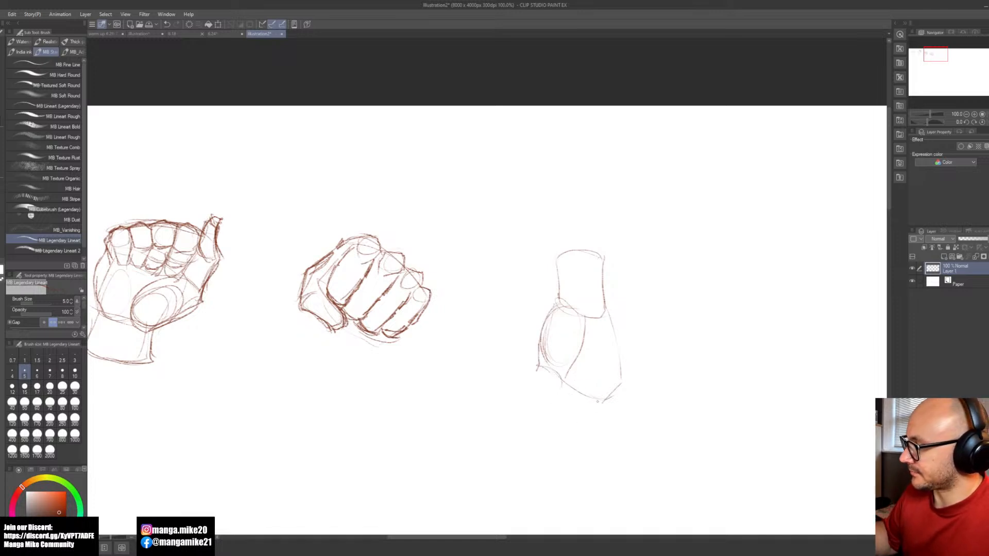
# Step: Reinforce the palm's slanted lower edge and draw a line down the side opposite the mound, undoing the extra stroke
pyautogui.moveTo(600, 406); pyautogui.dragTo(555, 377)
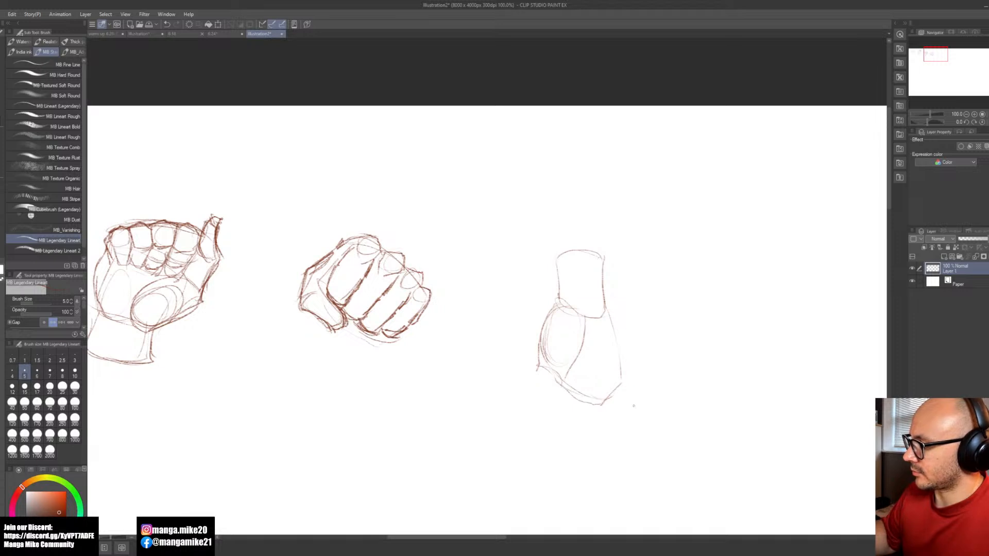
pyautogui.moveTo(605, 331)
pyautogui.mouseDown()
pyautogui.moveTo(603, 379)
pyautogui.moveTo(591, 350)
pyautogui.mouseUp()
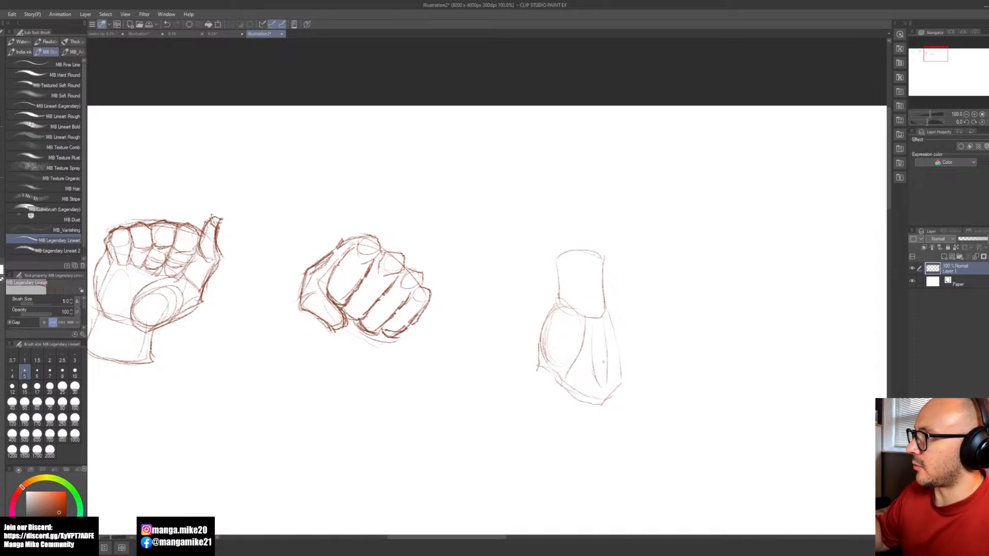
pyautogui.hotkey('ctrl', 'z')
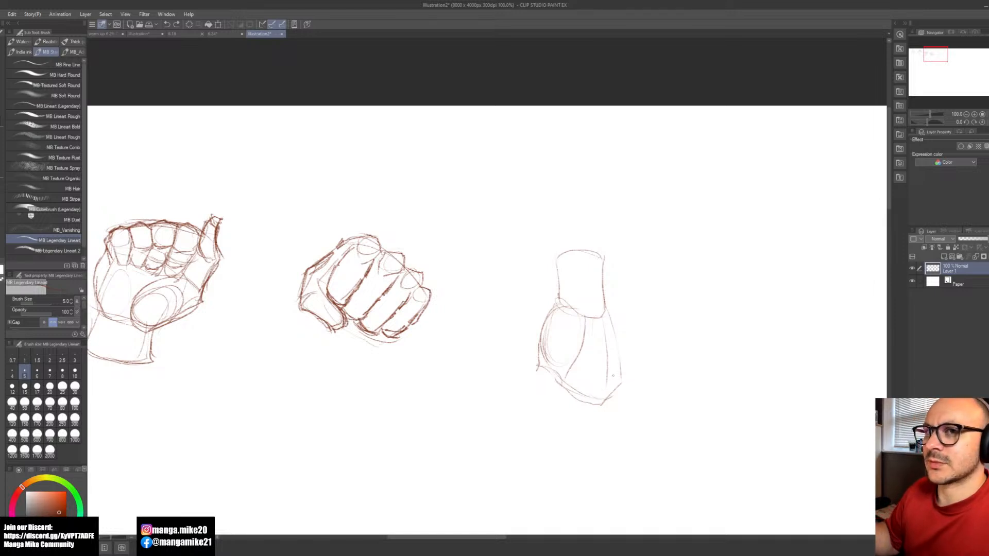
# Step: Sketch a short separate finger with a rounded tip hanging from the palm's lowest corner, undoing the stray stroke
pyautogui.press('space')
pyautogui.moveTo(612, 421); pyautogui.dragTo(555, 362)
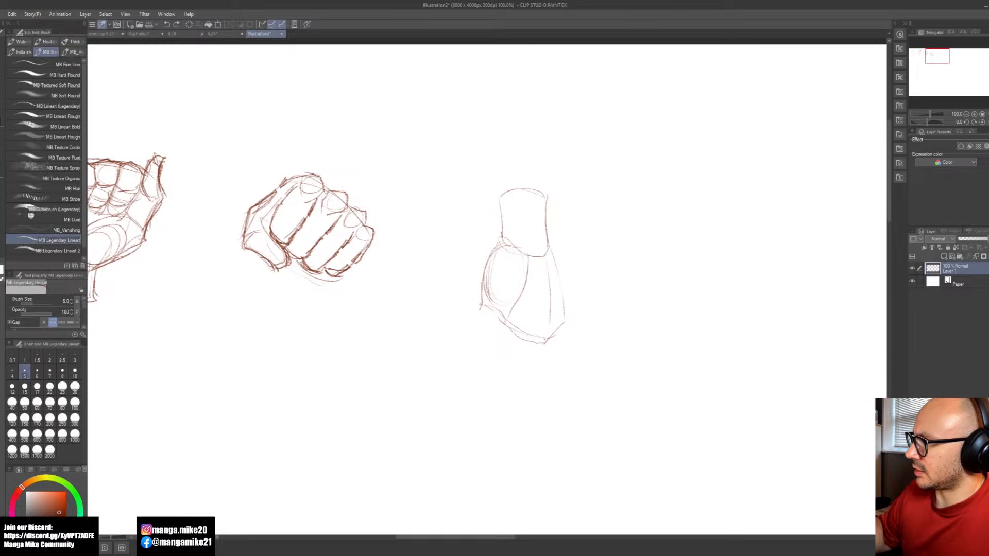
pyautogui.moveTo(564, 322)
pyautogui.mouseDown()
pyautogui.moveTo(561, 361)
pyautogui.moveTo(576, 350)
pyautogui.moveTo(576, 389)
pyautogui.moveTo(556, 362)
pyautogui.moveTo(550, 370)
pyautogui.moveTo(568, 394)
pyautogui.moveTo(580, 359)
pyautogui.moveTo(570, 397)
pyautogui.moveTo(555, 368)
pyautogui.mouseUp()
pyautogui.hotkey('ctrl', 'z')
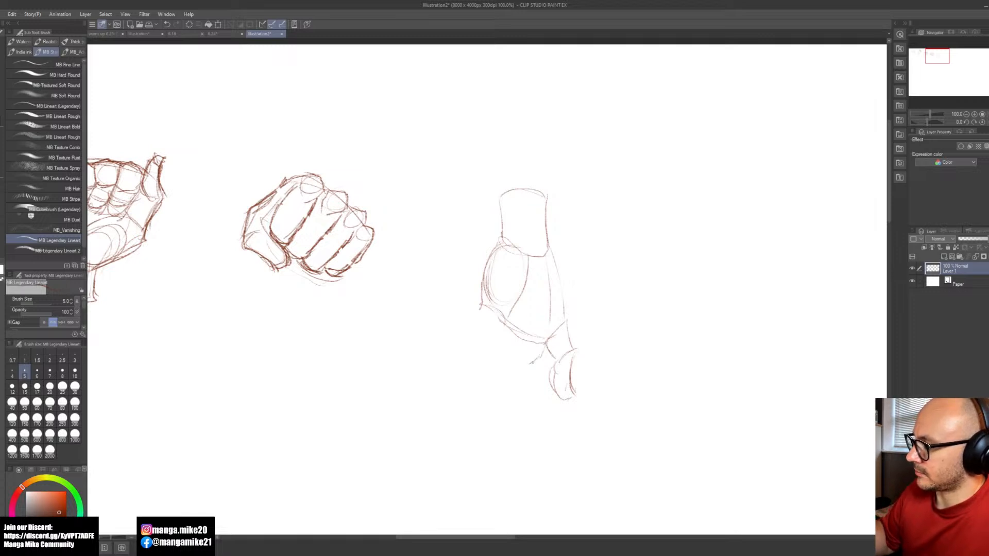
# Step: Draw a curved guide below the palm's lower edge, redoing it once, and sketch the first segments of the adjoining fingers
pyautogui.moveTo(545, 359); pyautogui.dragTo(484, 314)
pyautogui.hotkey('ctrl', 'z')
pyautogui.moveTo(544, 351)
pyautogui.mouseDown()
pyautogui.moveTo(524, 357)
pyautogui.moveTo(481, 310)
pyautogui.mouseUp()
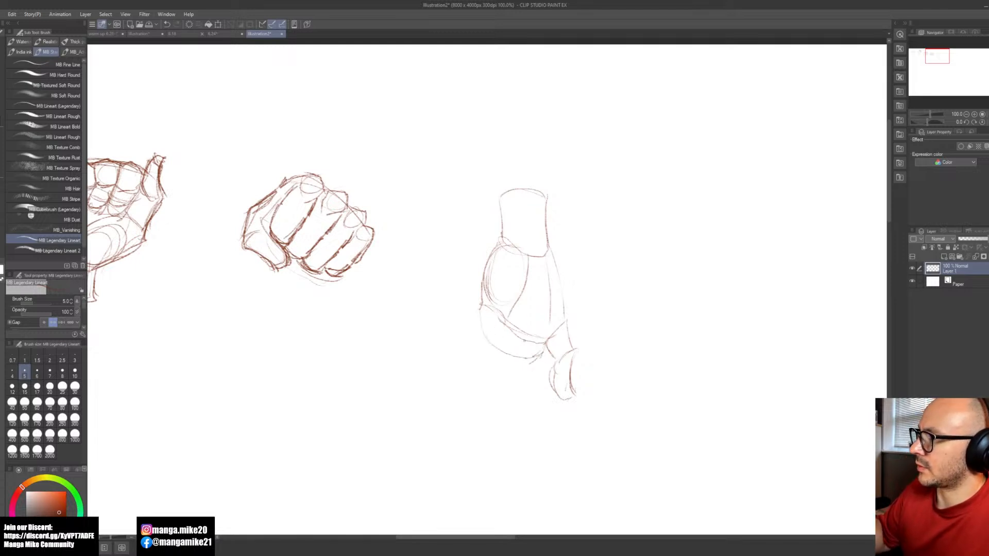
pyautogui.moveTo(479, 304)
pyautogui.mouseDown()
pyautogui.moveTo(481, 352)
pyautogui.moveTo(502, 354)
pyautogui.moveTo(480, 362)
pyautogui.mouseUp()
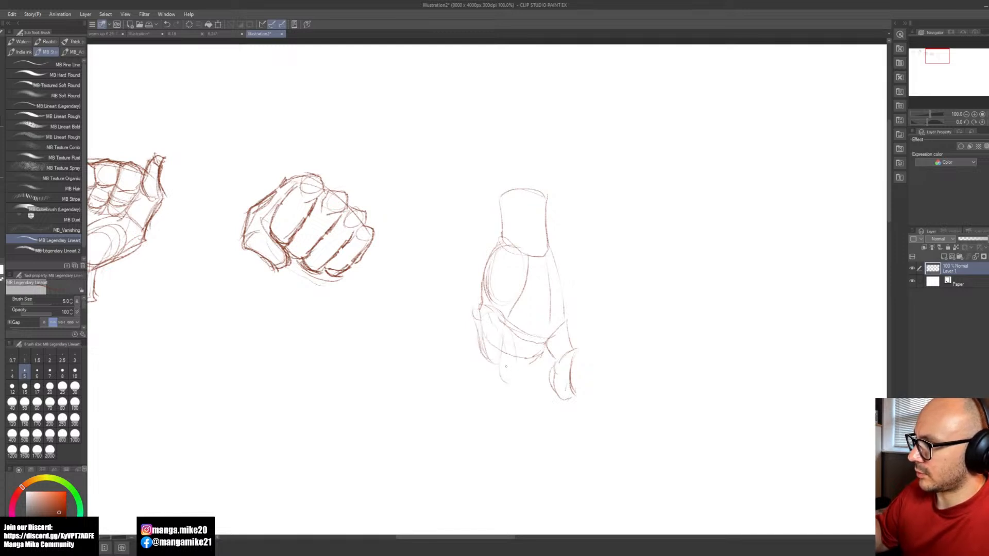
pyautogui.moveTo(493, 348)
pyautogui.mouseDown()
pyautogui.moveTo(503, 382)
pyautogui.moveTo(518, 390)
pyautogui.mouseUp()
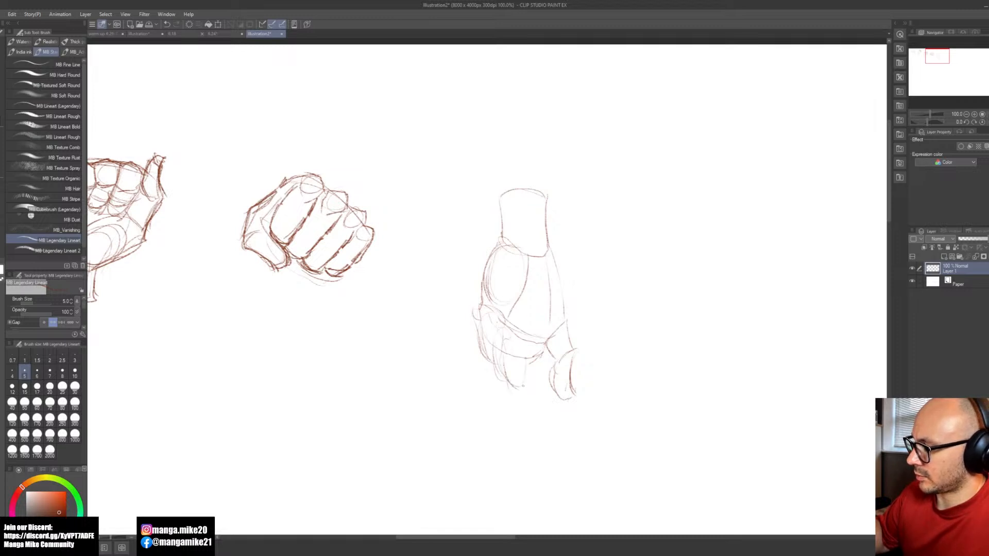
pyautogui.moveTo(530, 348); pyautogui.dragTo(522, 390)
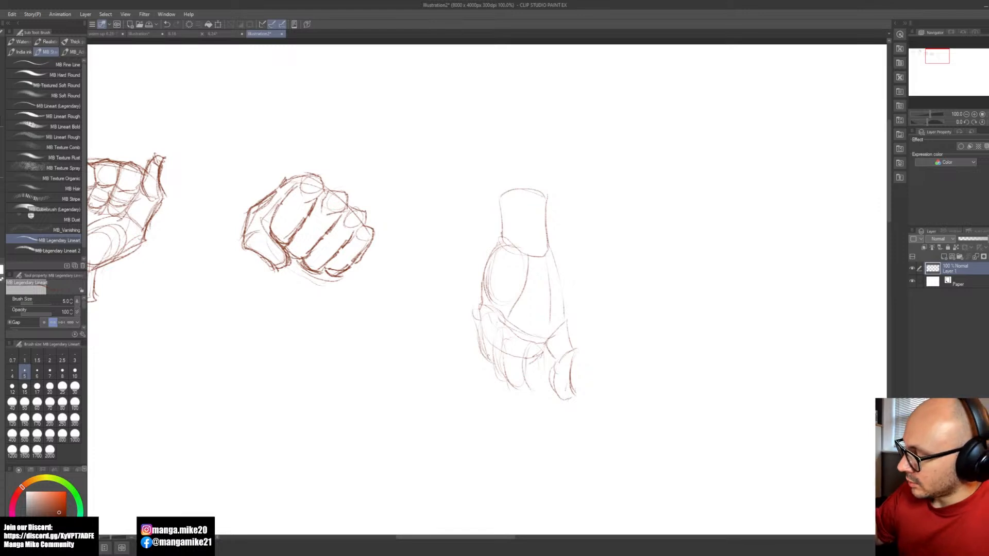
# Step: Sketch the next segments of the adjoining fingers, bending them downward and marking their joints with curved strokes
pyautogui.moveTo(518, 353); pyautogui.dragTo(507, 378)
pyautogui.moveTo(485, 351)
pyautogui.mouseDown()
pyautogui.moveTo(515, 373)
pyautogui.moveTo(484, 362)
pyautogui.moveTo(503, 377)
pyautogui.moveTo(491, 365)
pyautogui.moveTo(508, 367)
pyautogui.moveTo(542, 402)
pyautogui.mouseUp()
pyautogui.moveTo(503, 375)
pyautogui.mouseDown()
pyautogui.moveTo(540, 397)
pyautogui.moveTo(509, 394)
pyautogui.moveTo(521, 411)
pyautogui.mouseUp()
pyautogui.moveTo(524, 370); pyautogui.dragTo(520, 416)
pyautogui.moveTo(500, 379)
pyautogui.mouseDown()
pyautogui.moveTo(506, 399)
pyautogui.moveTo(533, 406)
pyautogui.moveTo(536, 419)
pyautogui.mouseUp()
pyautogui.moveTo(503, 389); pyautogui.dragTo(535, 430)
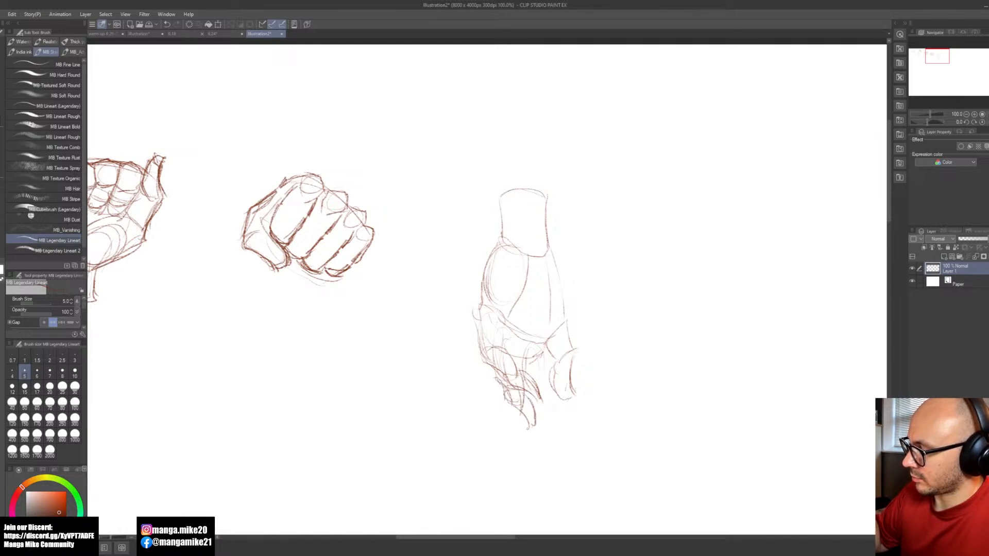
# Step: Add tapered fingertips to the hanging fingers and reinforce the lines around their last joints
pyautogui.moveTo(496, 376); pyautogui.dragTo(516, 441)
pyautogui.moveTo(523, 411)
pyautogui.mouseDown()
pyautogui.moveTo(518, 444)
pyautogui.moveTo(507, 424)
pyautogui.mouseUp()
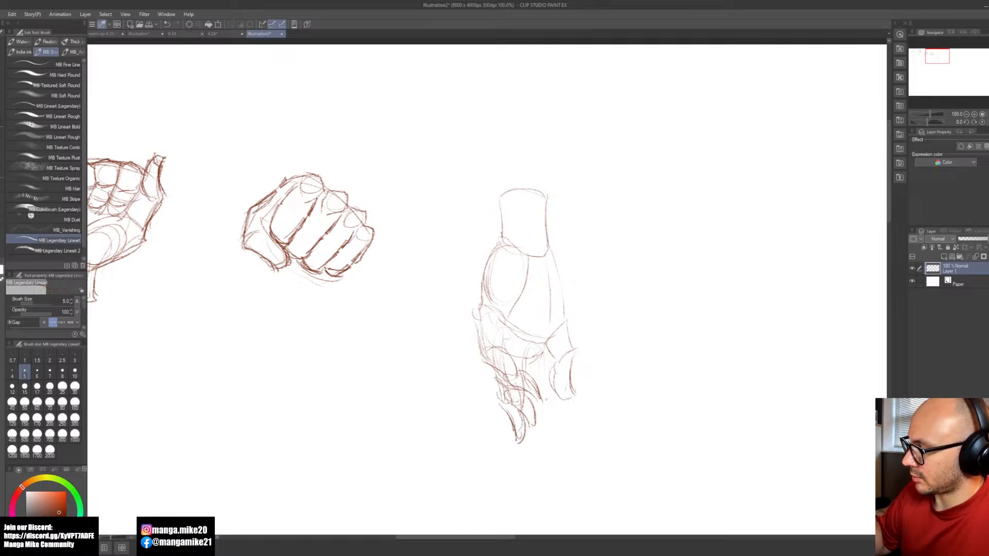
pyautogui.moveTo(539, 364); pyautogui.dragTo(535, 384)
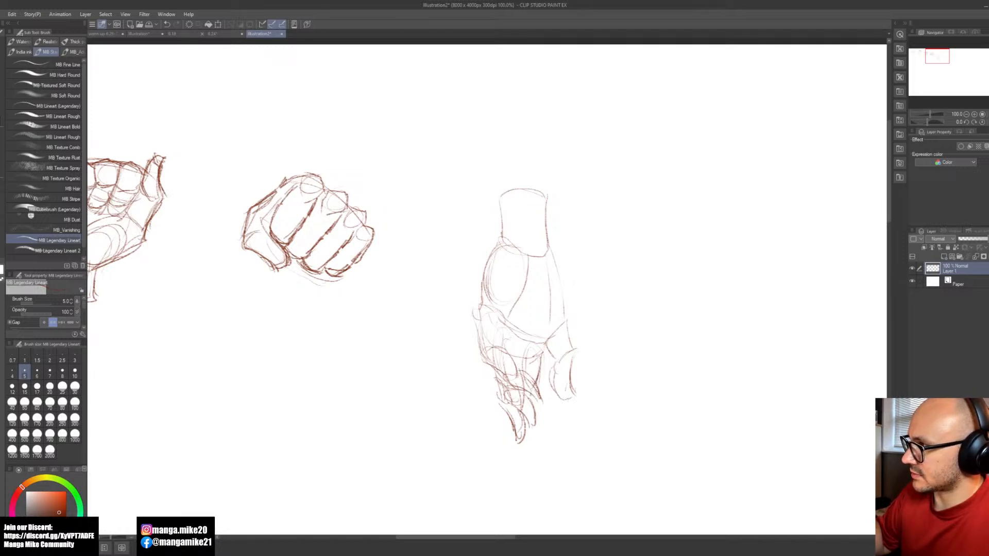
pyautogui.moveTo(540, 410)
pyautogui.mouseDown()
pyautogui.moveTo(541, 435)
pyautogui.moveTo(531, 436)
pyautogui.mouseUp()
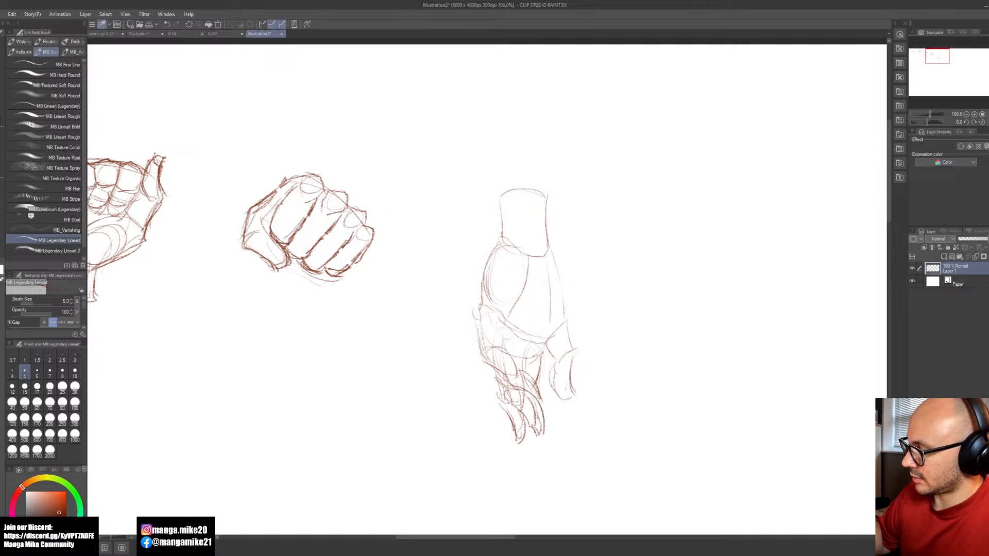
pyautogui.moveTo(537, 391)
pyautogui.mouseDown()
pyautogui.moveTo(526, 426)
pyautogui.moveTo(509, 424)
pyautogui.mouseUp()
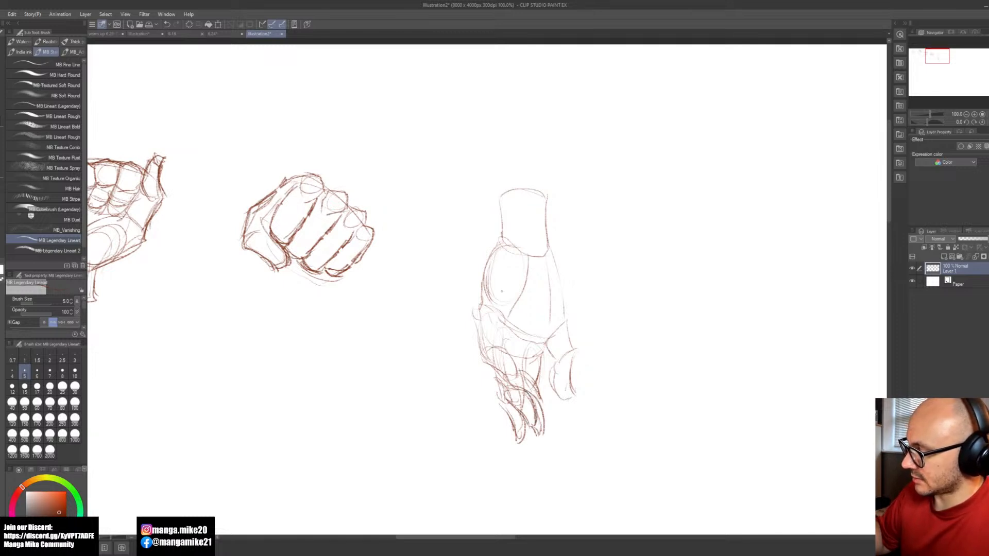
pyautogui.moveTo(517, 387)
pyautogui.mouseDown()
pyautogui.moveTo(506, 399)
pyautogui.moveTo(493, 394)
pyautogui.mouseUp()
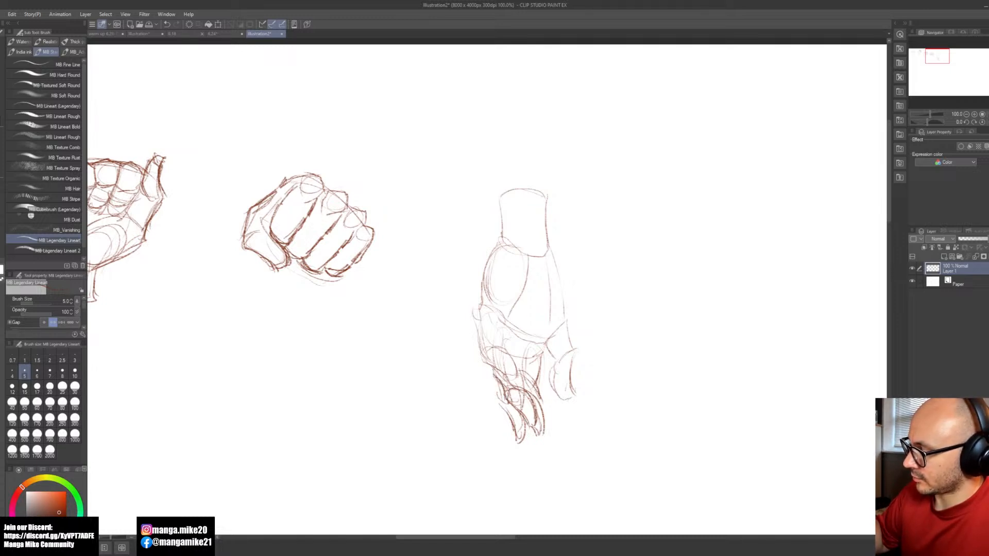
# Step: Darken the middle segments of the hanging fingers and the curved creases just below the palm
pyautogui.moveTo(519, 347)
pyautogui.mouseDown()
pyautogui.moveTo(506, 380)
pyautogui.moveTo(541, 405)
pyautogui.mouseUp()
pyautogui.moveTo(521, 370); pyautogui.dragTo(541, 398)
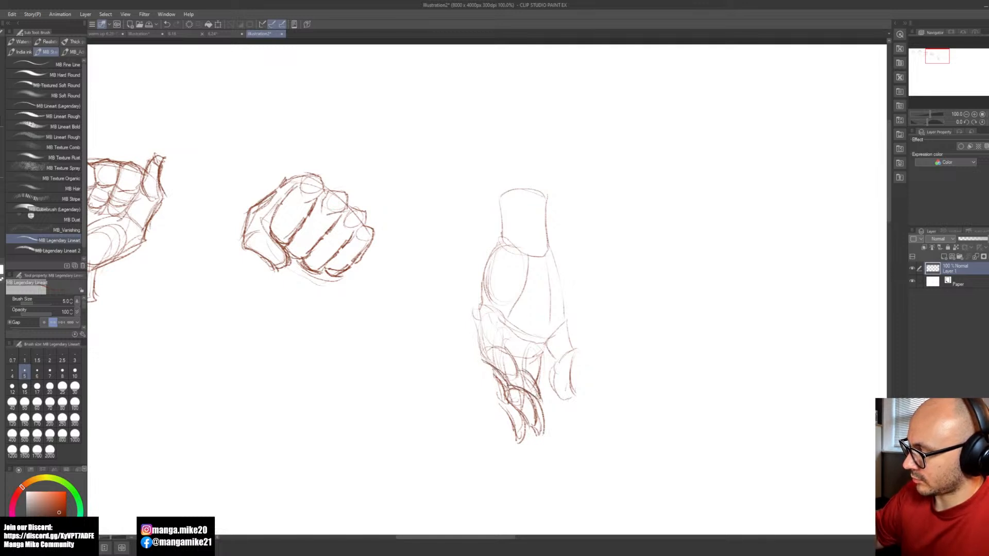
pyautogui.moveTo(543, 349)
pyautogui.mouseDown()
pyautogui.moveTo(525, 360)
pyautogui.moveTo(545, 342)
pyautogui.moveTo(519, 358)
pyautogui.moveTo(506, 349)
pyautogui.mouseUp()
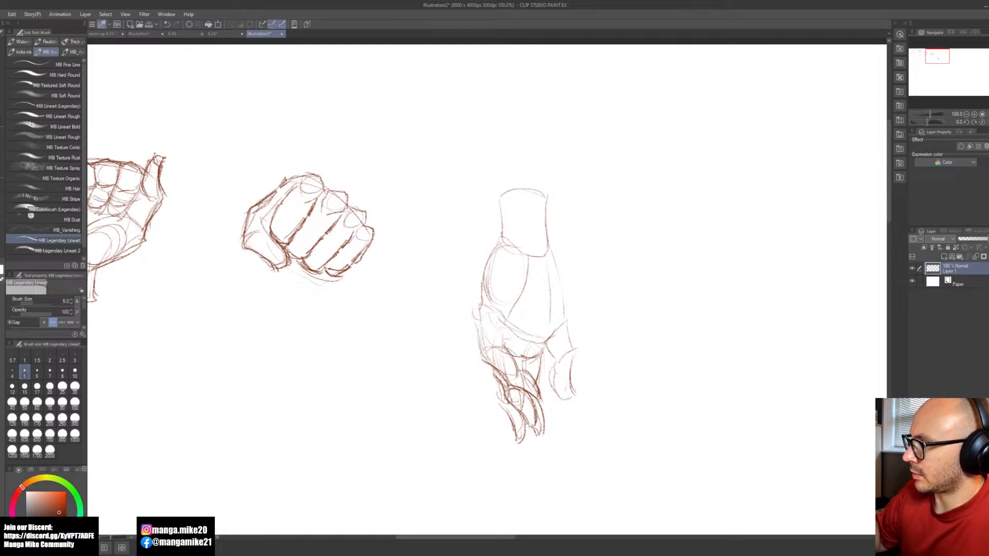
pyautogui.moveTo(504, 342)
pyautogui.mouseDown()
pyautogui.moveTo(486, 321)
pyautogui.moveTo(505, 341)
pyautogui.mouseUp()
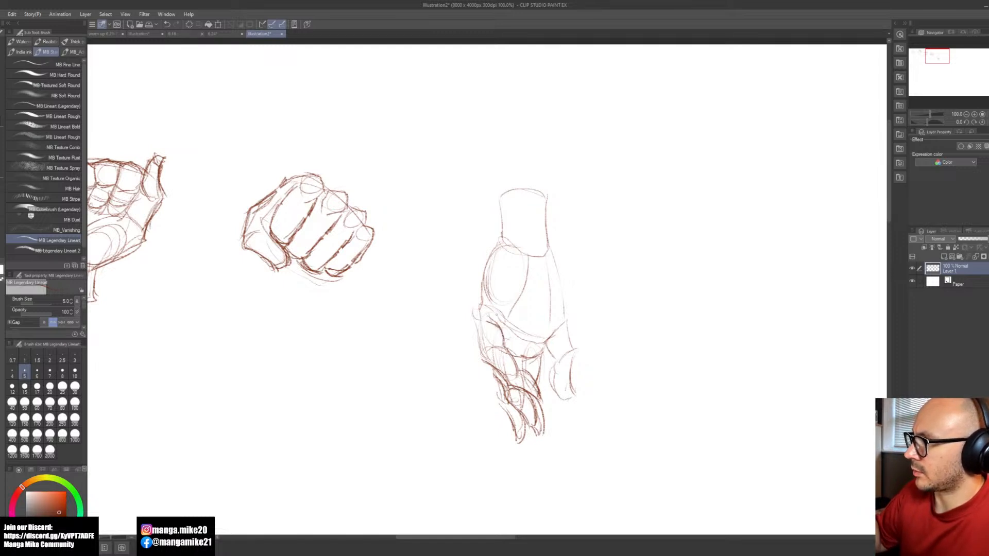
# Step: Darken the outer contour of the outermost finger from below the palm mound down past its middle joint
pyautogui.moveTo(483, 290); pyautogui.dragTo(486, 364)
pyautogui.moveTo(474, 323); pyautogui.dragTo(486, 363)
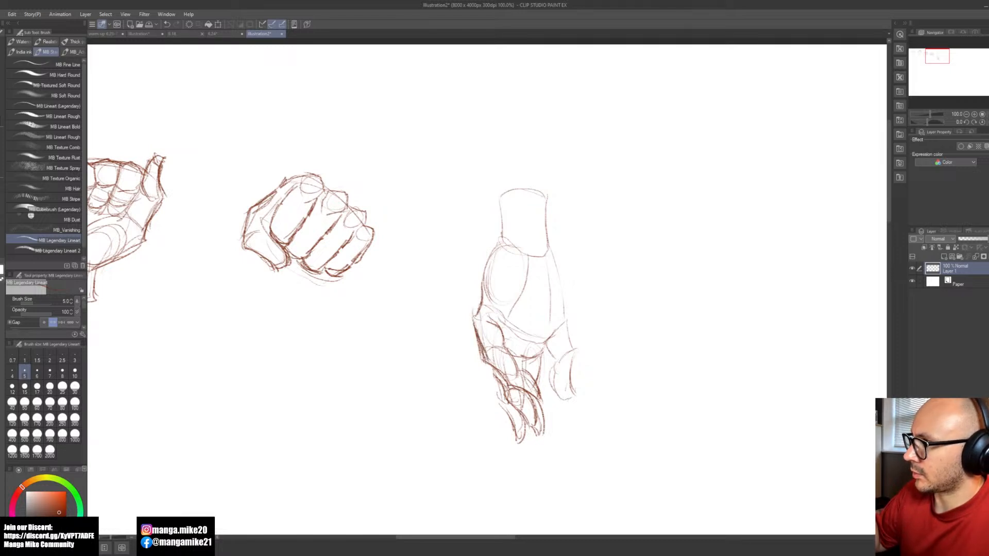
pyautogui.moveTo(475, 323)
pyautogui.mouseDown()
pyautogui.moveTo(482, 361)
pyautogui.moveTo(508, 387)
pyautogui.mouseUp()
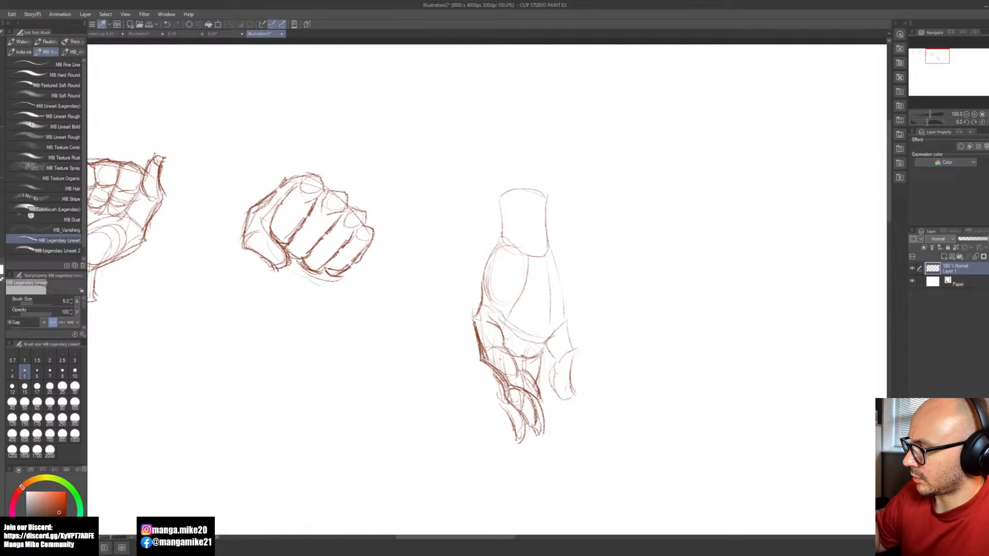
# Step: Clean up stray lines on the hanging fingers and darken the curved edges of their upper and middle segments
pyautogui.press('e')
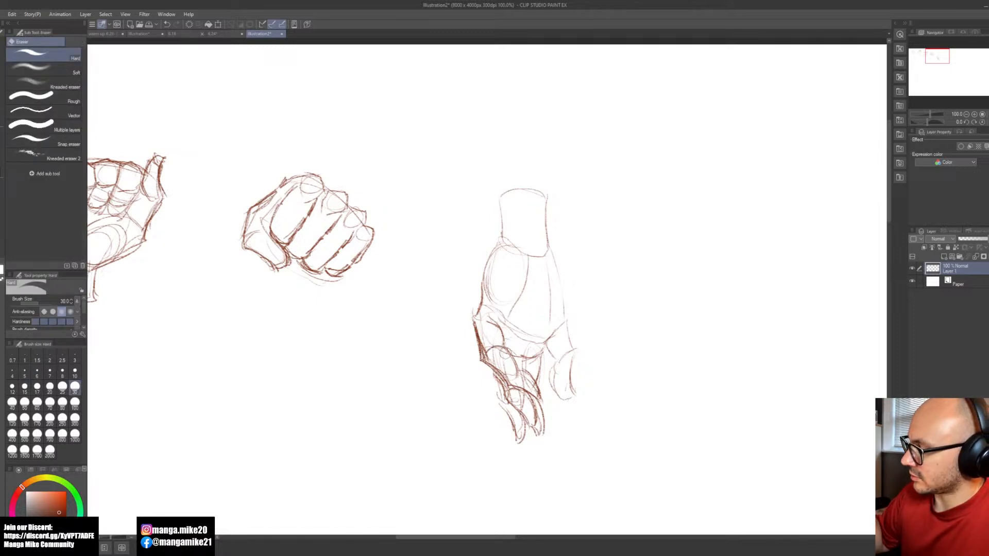
pyautogui.press('b')
pyautogui.moveTo(489, 356)
pyautogui.mouseDown()
pyautogui.moveTo(502, 347)
pyautogui.moveTo(536, 395)
pyautogui.mouseUp()
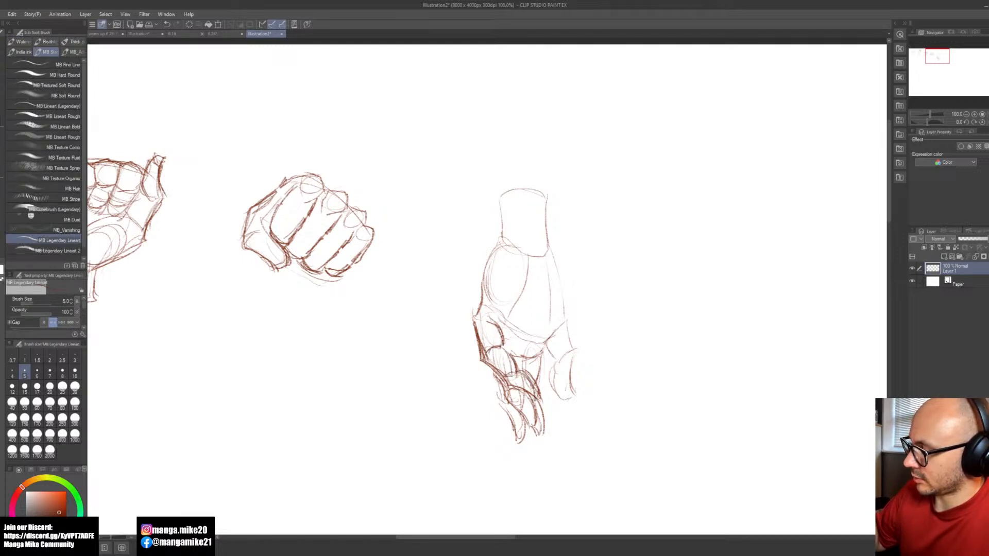
# Step: Darken the hanging hand's outer palm edge on the thumbless side, just below the wrist
pyautogui.press('space')
pyautogui.moveTo(608, 421)
pyautogui.mouseDown()
pyautogui.moveTo(603, 430)
pyautogui.moveTo(594, 412)
pyautogui.mouseUp()
pyautogui.scroll(-1, 572, 379)
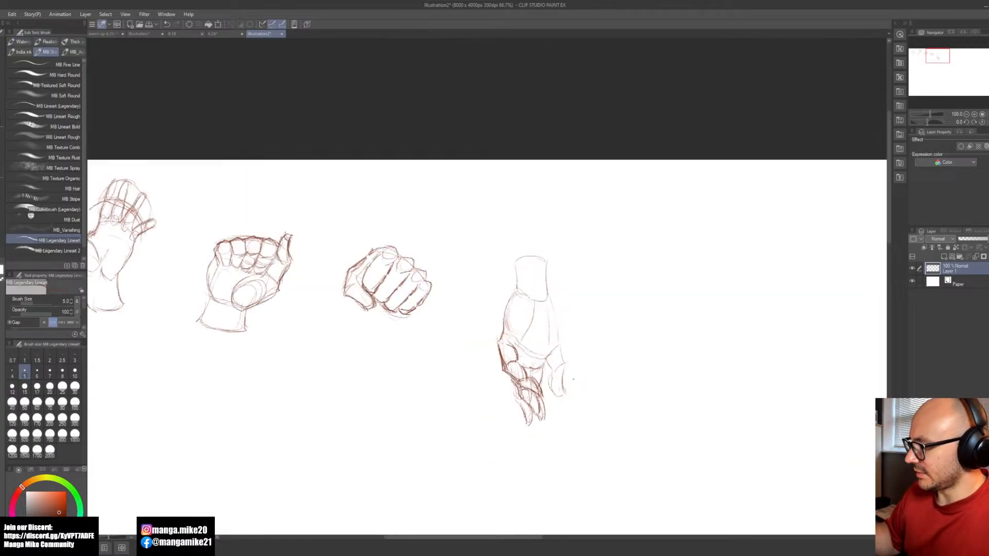
pyautogui.scroll(-1, 573, 380)
pyautogui.scroll(1, 579, 384)
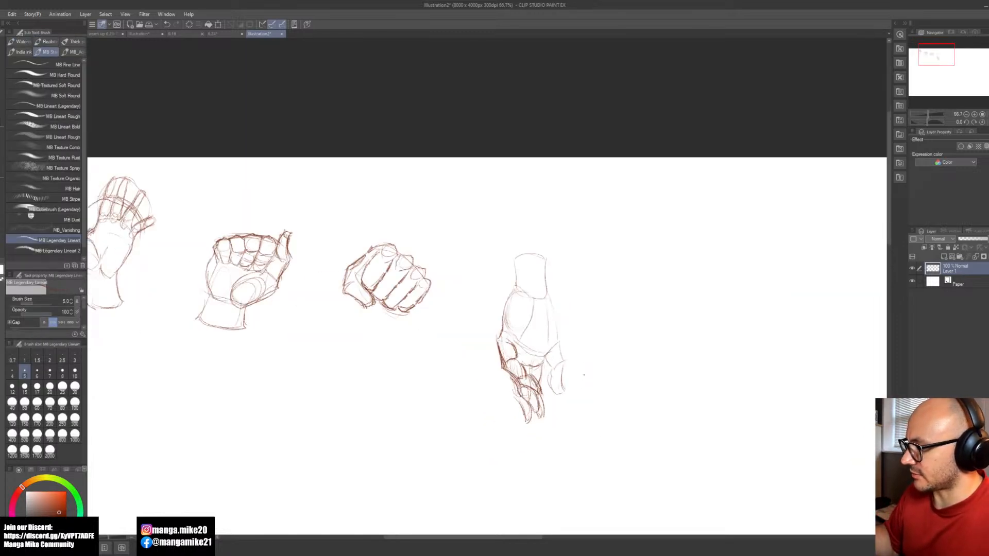
pyautogui.scroll(1, 583, 378)
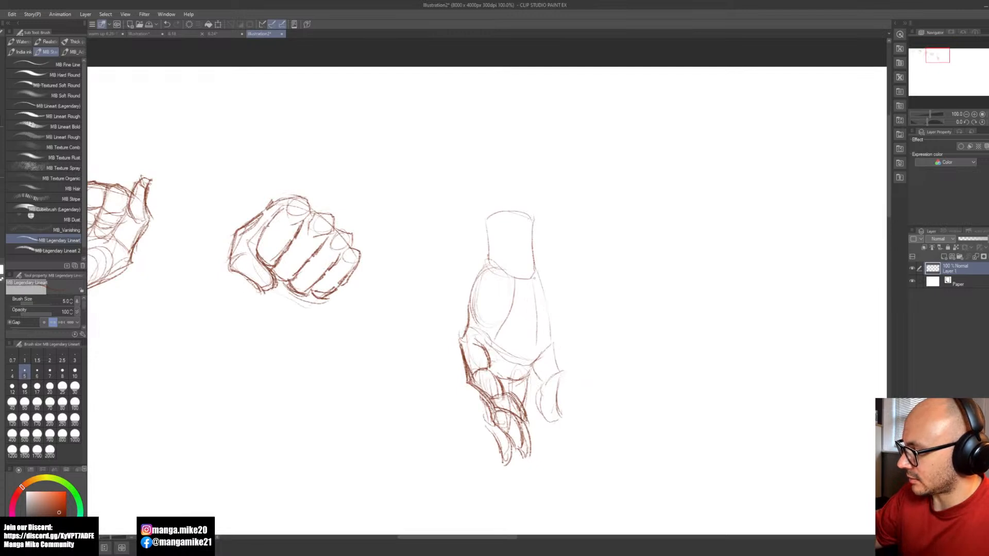
pyautogui.moveTo(535, 272)
pyautogui.mouseDown()
pyautogui.moveTo(549, 312)
pyautogui.moveTo(510, 342)
pyautogui.moveTo(466, 309)
pyautogui.moveTo(535, 503)
pyautogui.moveTo(559, 333)
pyautogui.mouseUp()
# Step: Lasso the lower palm with all the fingers, shift it slightly up toward the wrist, and deselect it
pyautogui.press('m')
pyautogui.press('b')
pyautogui.hotkey('ctrl', 't')
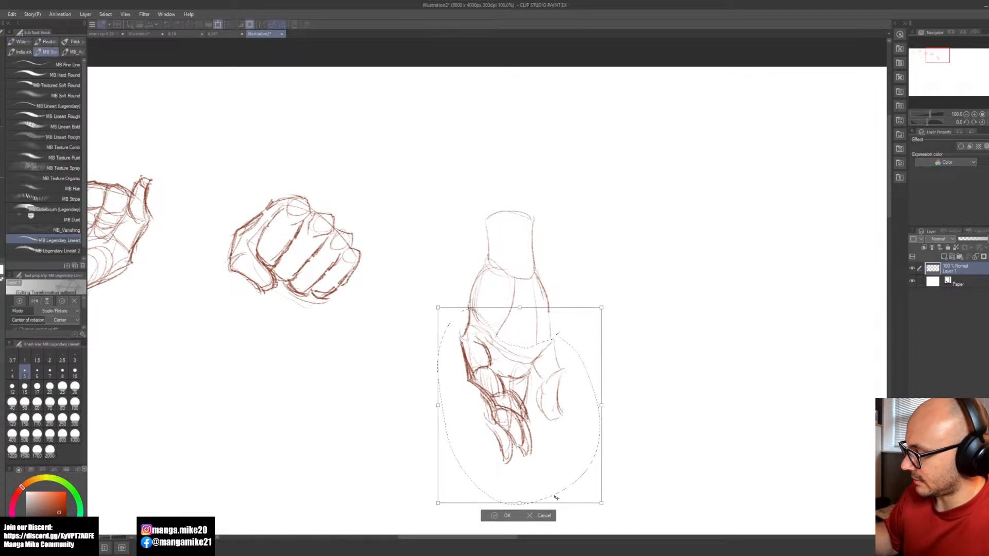
pyautogui.press('Return')
pyautogui.hotkey('ctrl', 'd')
# Step: Erase the overlapping lines inside the last finger segments and darken the outer contour of the adjoining fingertip
pyautogui.press('space')
pyautogui.moveTo(417, 443)
pyautogui.mouseDown()
pyautogui.moveTo(496, 425)
pyautogui.moveTo(514, 435)
pyautogui.moveTo(506, 443)
pyautogui.mouseUp()
pyautogui.scroll(-2, 543, 397)
pyautogui.scroll(1, 555, 403)
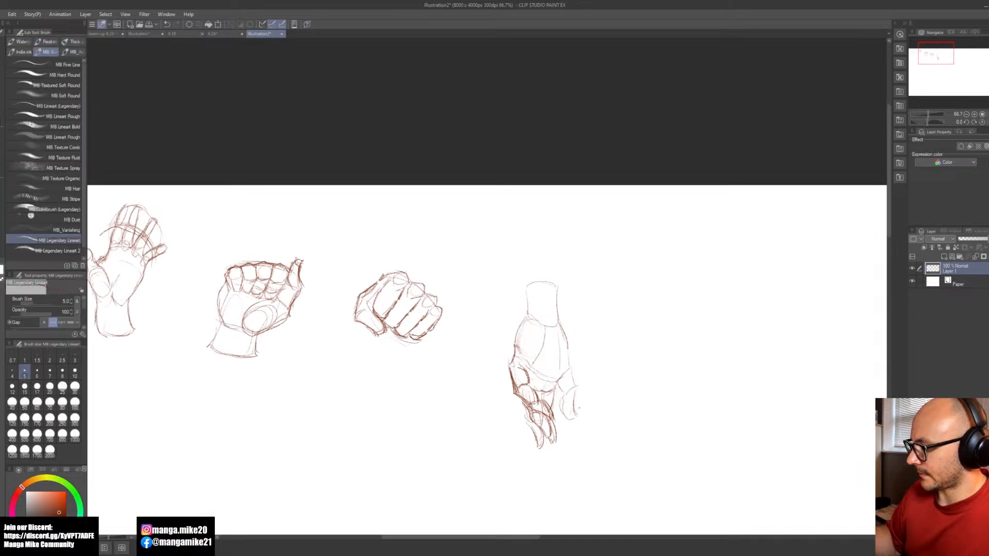
pyautogui.scroll(2, 538, 423)
pyautogui.press('e')
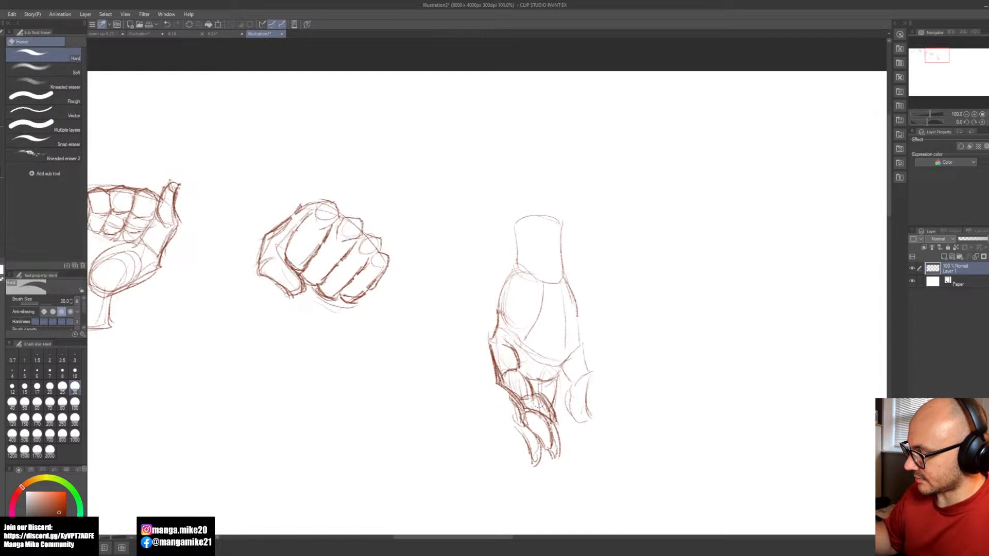
pyautogui.press('b')
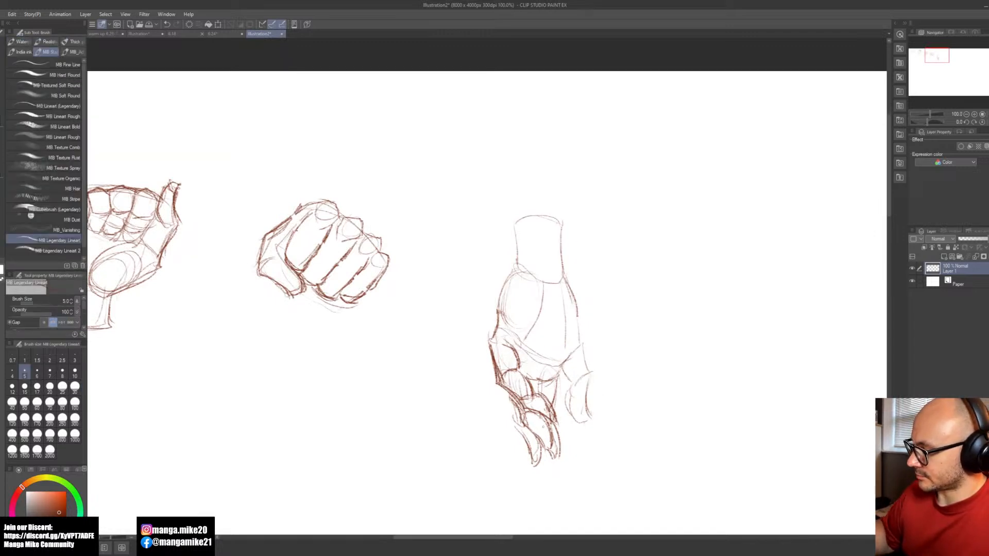
pyautogui.moveTo(550, 418)
pyautogui.mouseDown()
pyautogui.moveTo(544, 451)
pyautogui.moveTo(551, 439)
pyautogui.moveTo(545, 452)
pyautogui.moveTo(561, 463)
pyautogui.mouseUp()
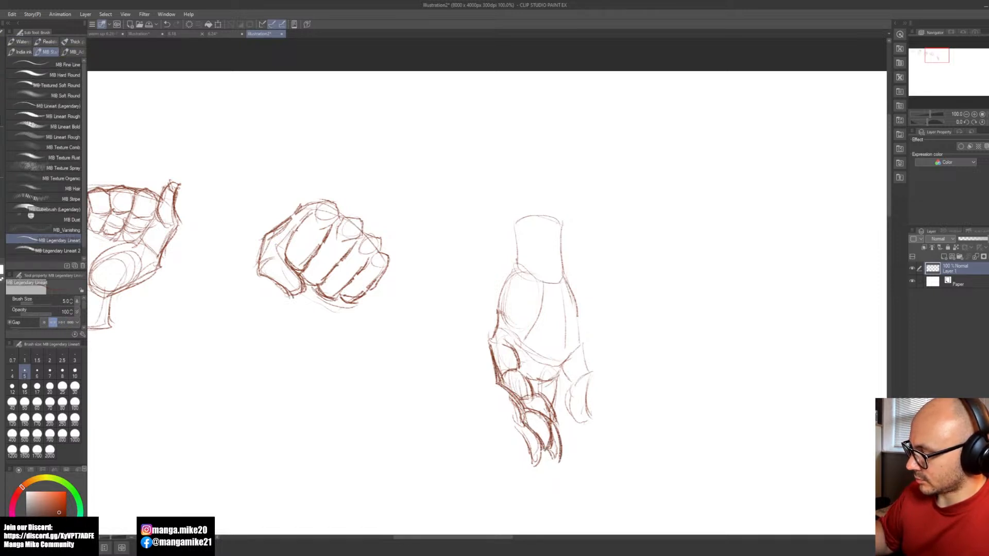
# Step: Lasso the fingertips of the hanging hand and move them slightly downward to lengthen the fingers
pyautogui.press('m')
pyautogui.moveTo(517, 419)
pyautogui.mouseDown()
pyautogui.moveTo(564, 477)
pyautogui.moveTo(520, 422)
pyautogui.mouseUp()
pyautogui.hotkey('ctrl', 't')
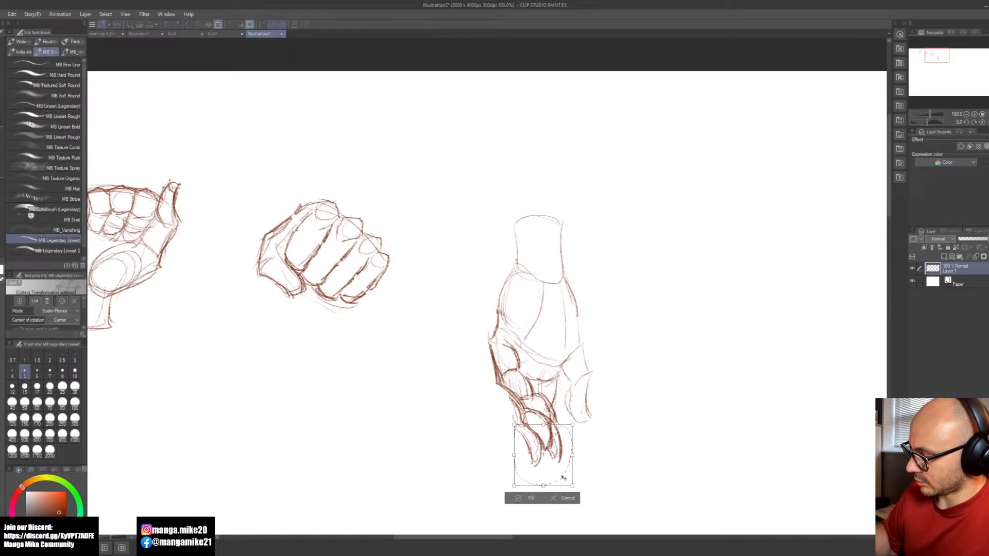
pyautogui.moveTo(563, 478); pyautogui.dragTo(565, 480)
pyautogui.click(532, 503)
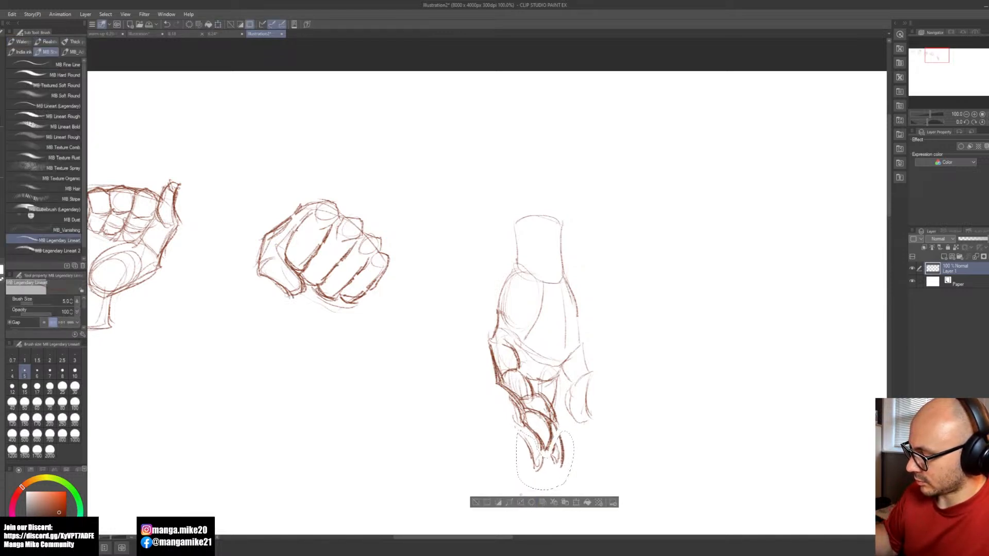
# Step: Redraw the fingertip contours to close the gaps between the moved tips and the last finger joints
pyautogui.hotkey('ctrl', '+')
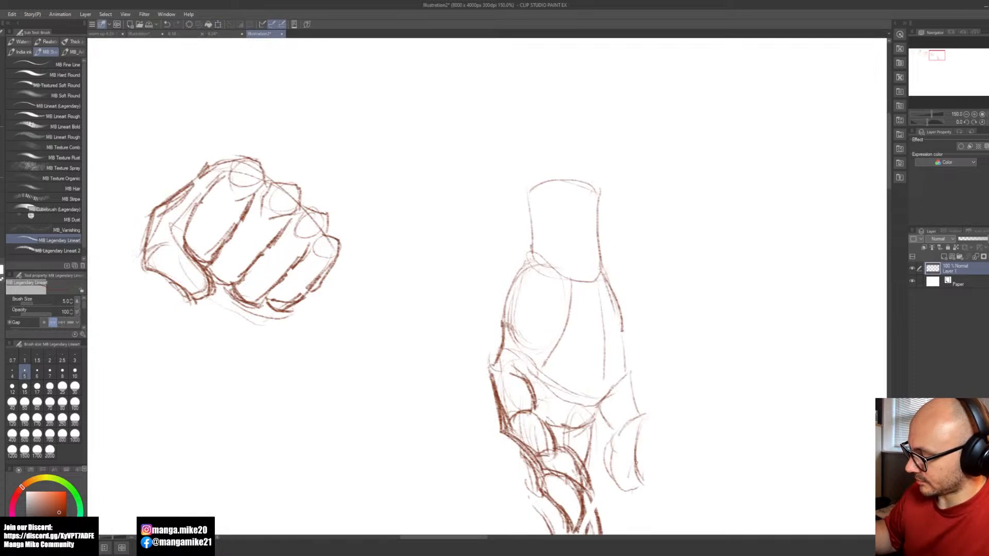
pyautogui.press('space')
pyautogui.moveTo(669, 433); pyautogui.dragTo(622, 354)
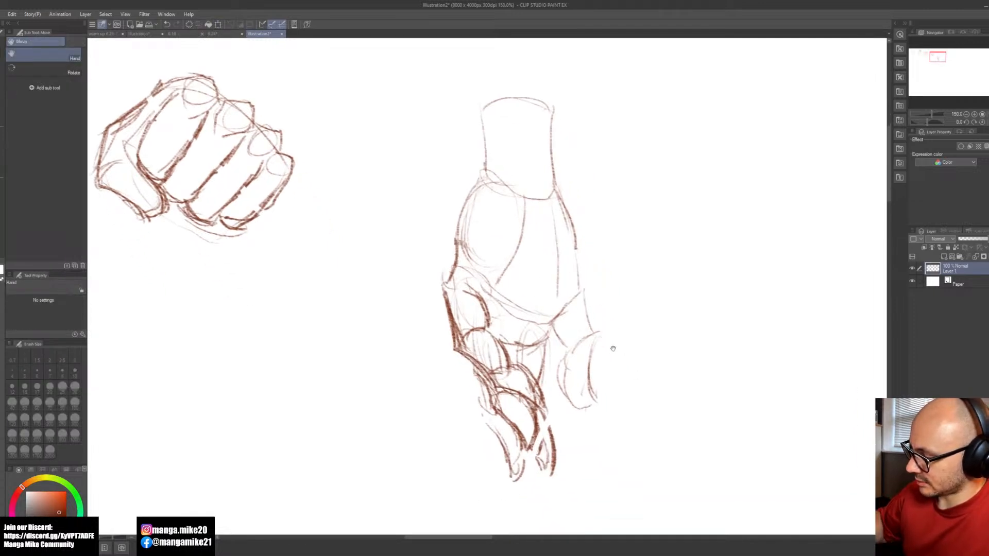
pyautogui.press('b')
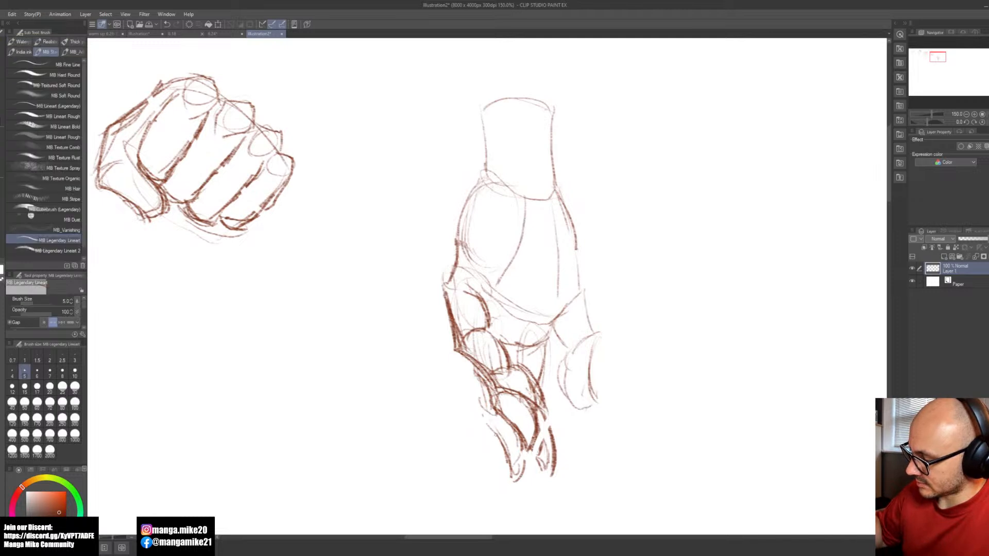
pyautogui.moveTo(529, 443); pyautogui.dragTo(520, 476)
pyautogui.moveTo(530, 453); pyautogui.dragTo(550, 476)
pyautogui.moveTo(547, 424); pyautogui.dragTo(553, 474)
pyautogui.moveTo(549, 428); pyautogui.dragTo(538, 422)
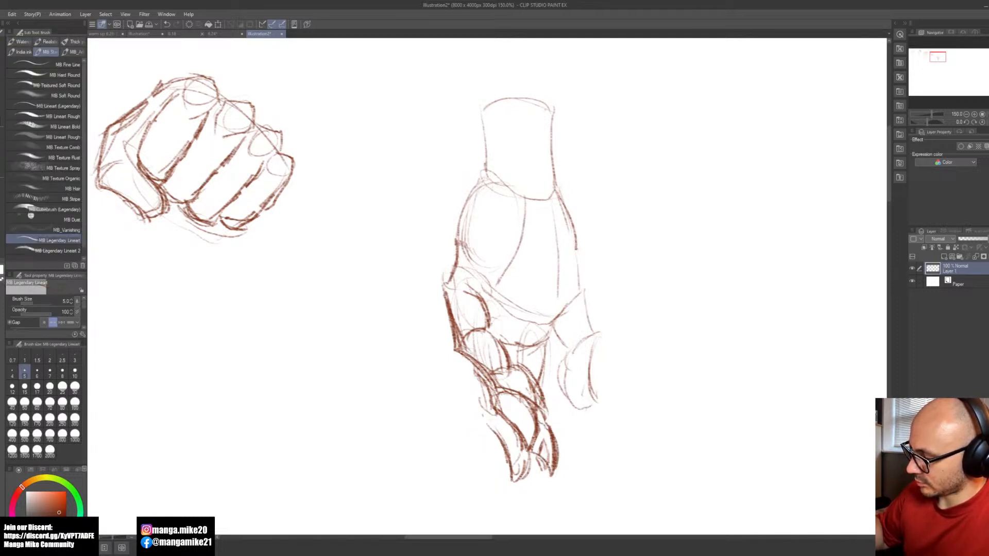
# Step: Darken the outline of the hanging hand's wrist and add two short tendon lines inside it
pyautogui.scroll(1, 588, 375)
pyautogui.scroll(-1, 590, 374)
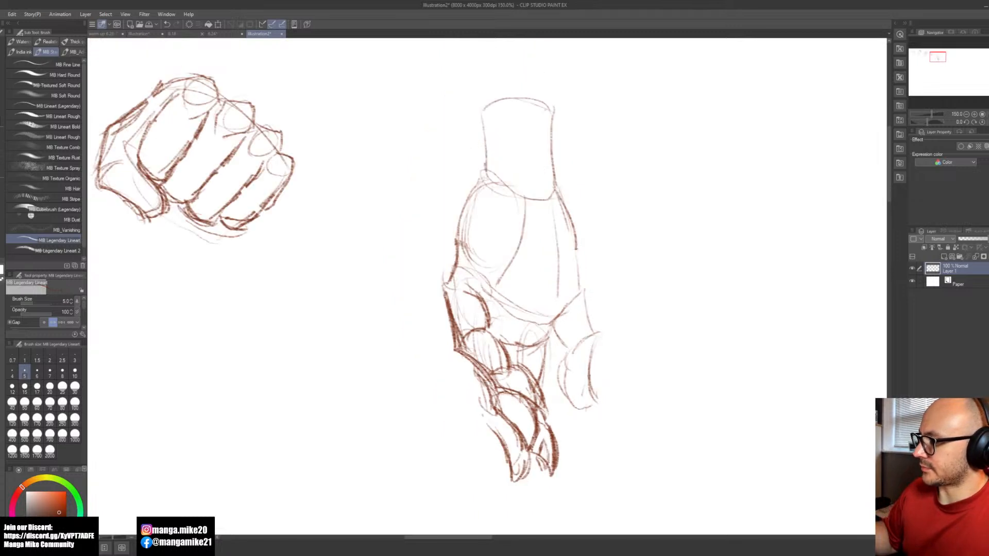
pyautogui.press('space')
pyautogui.moveTo(636, 389); pyautogui.dragTo(532, 429)
pyautogui.moveTo(452, 229)
pyautogui.mouseDown()
pyautogui.moveTo(465, 147)
pyautogui.moveTo(379, 156)
pyautogui.moveTo(384, 214)
pyautogui.moveTo(429, 199)
pyautogui.moveTo(418, 232)
pyautogui.mouseUp()
pyautogui.press('space')
pyautogui.moveTo(606, 451); pyautogui.dragTo(603, 422)
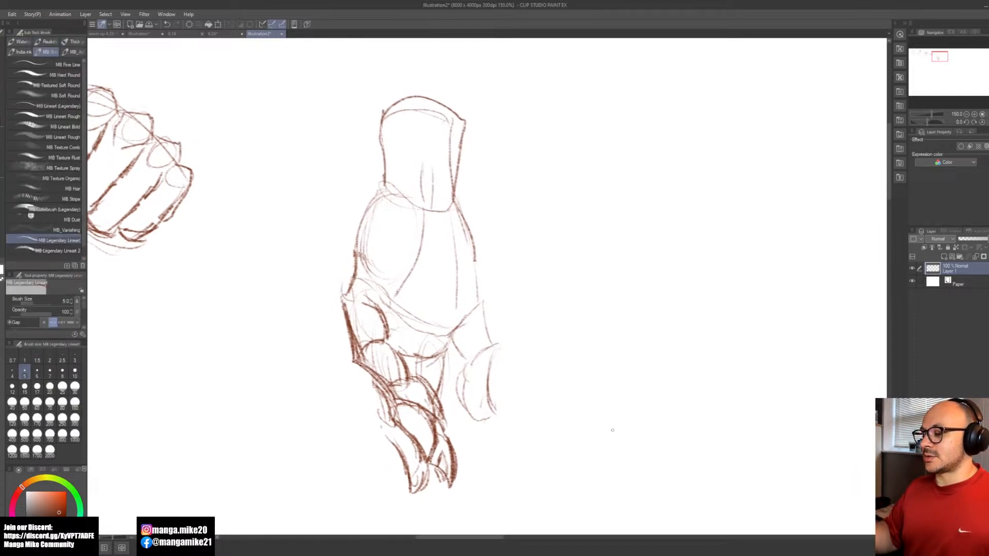
# Step: Sketch a light circle for a new figure's head on the empty canvas beside the hanging hand
pyautogui.scroll(-3, 611, 423)
pyautogui.scroll(-1, 615, 429)
pyautogui.scroll(2, 608, 417)
pyautogui.press('space')
pyautogui.moveTo(667, 424); pyautogui.dragTo(472, 399)
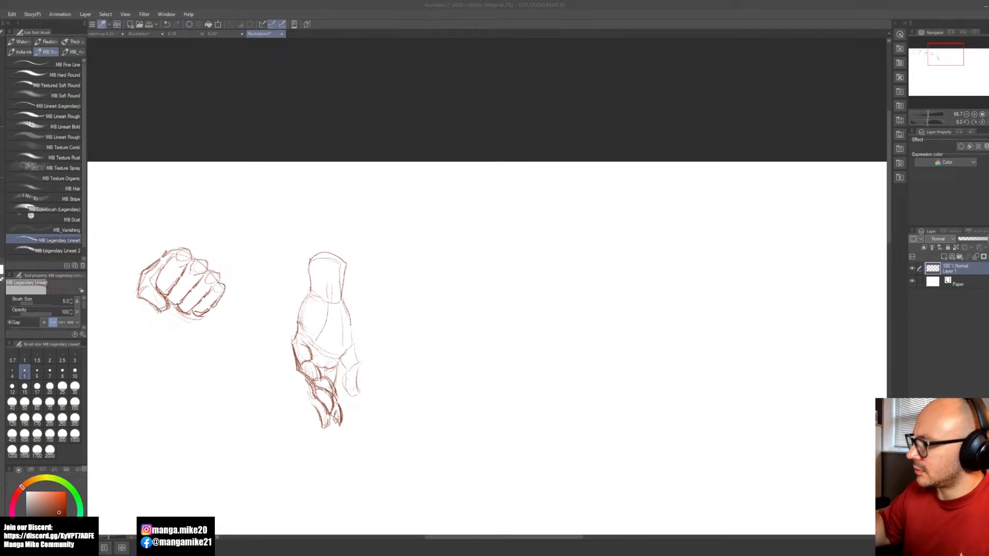
pyautogui.click(593, 343)
pyautogui.moveTo(593, 343)
pyautogui.mouseDown()
pyautogui.moveTo(536, 326)
pyautogui.moveTo(485, 342)
pyautogui.mouseUp()
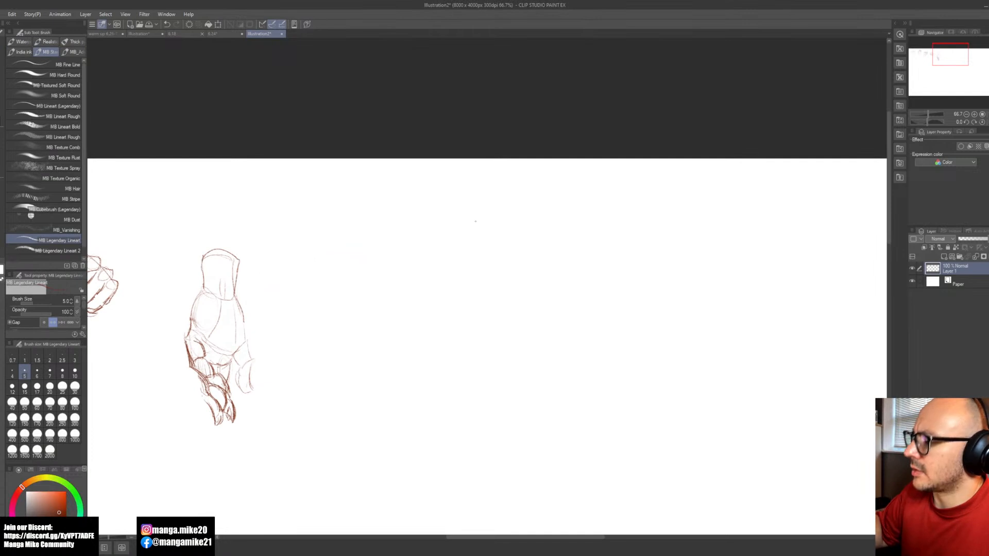
pyautogui.moveTo(490, 263); pyautogui.dragTo(444, 256)
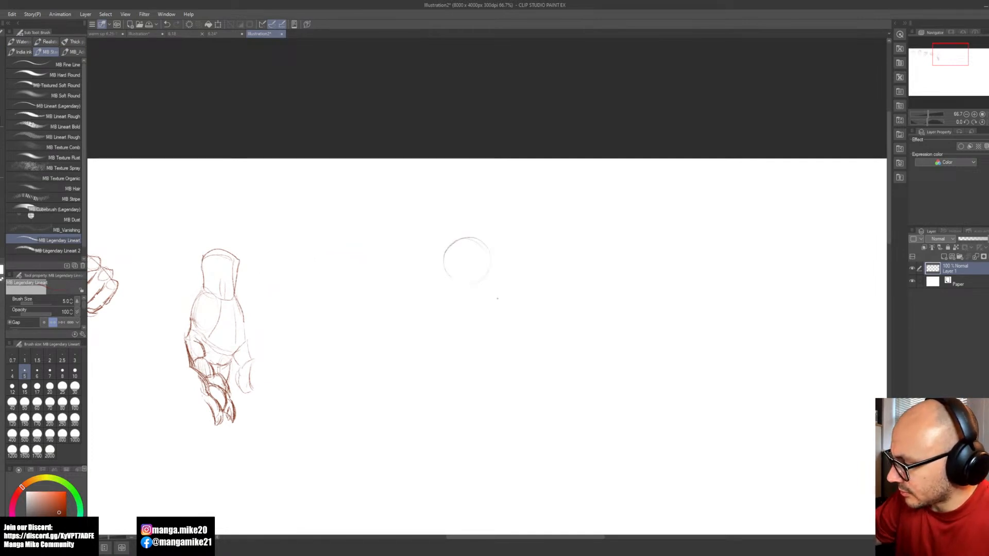
# Step: Add a curved face centre line, a jaw tapering to the chin, and the neck with its rounded base
pyautogui.scroll(1, 503, 311)
pyautogui.press('space')
pyautogui.moveTo(519, 357); pyautogui.dragTo(514, 251)
pyautogui.hotkey('ctrl', 'z')
pyautogui.moveTo(497, 102)
pyautogui.mouseDown()
pyautogui.moveTo(533, 108)
pyautogui.moveTo(498, 113)
pyautogui.moveTo(518, 179)
pyautogui.mouseUp()
pyautogui.moveTo(477, 129)
pyautogui.mouseDown()
pyautogui.moveTo(511, 178)
pyautogui.moveTo(531, 149)
pyautogui.moveTo(553, 175)
pyautogui.mouseUp()
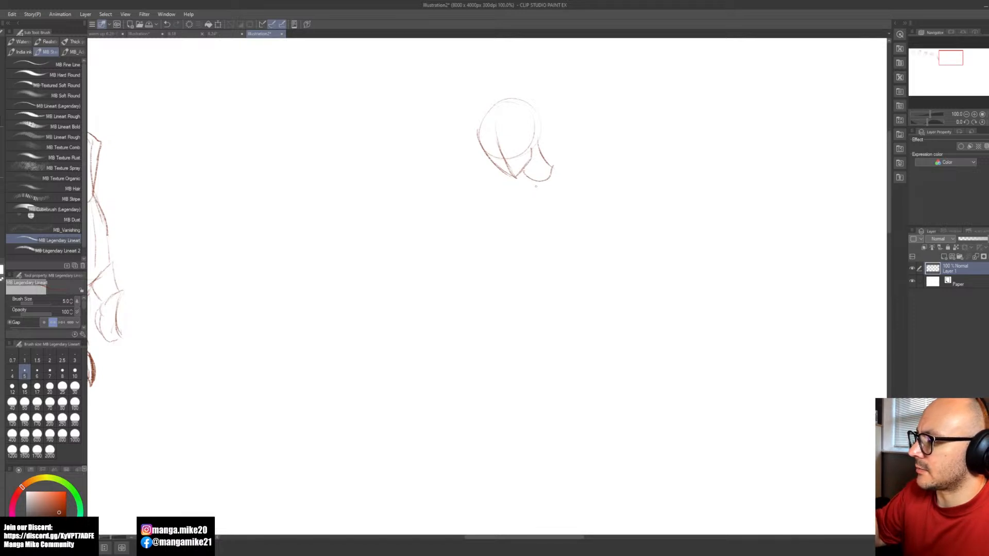
# Step: Sketch the collarbones below the neck, then the chest's centre line turning into the lower chest edge
pyautogui.moveTo(538, 186); pyautogui.dragTo(576, 190)
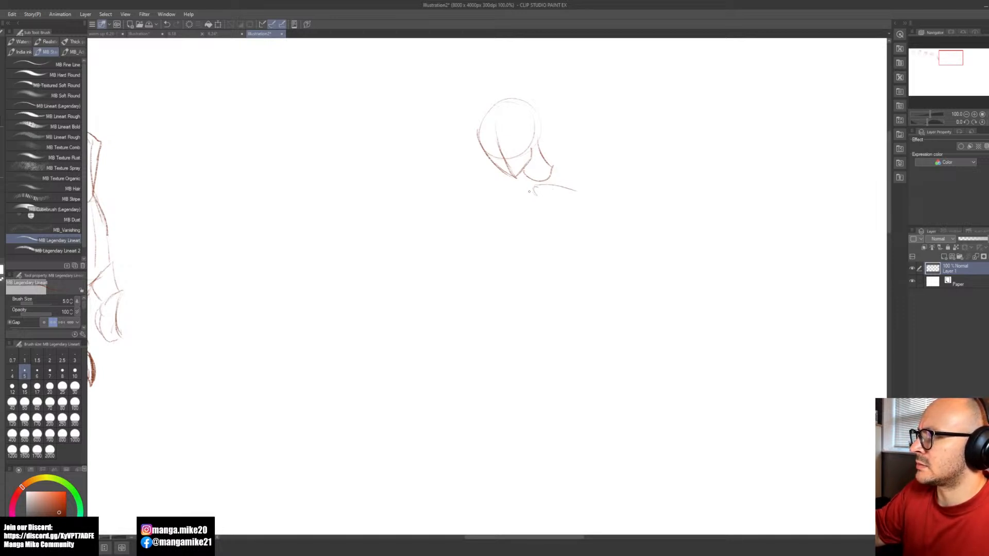
pyautogui.moveTo(529, 184)
pyautogui.mouseDown()
pyautogui.moveTo(526, 196)
pyautogui.moveTo(502, 184)
pyautogui.moveTo(528, 182)
pyautogui.moveTo(519, 233)
pyautogui.moveTo(536, 247)
pyautogui.mouseUp()
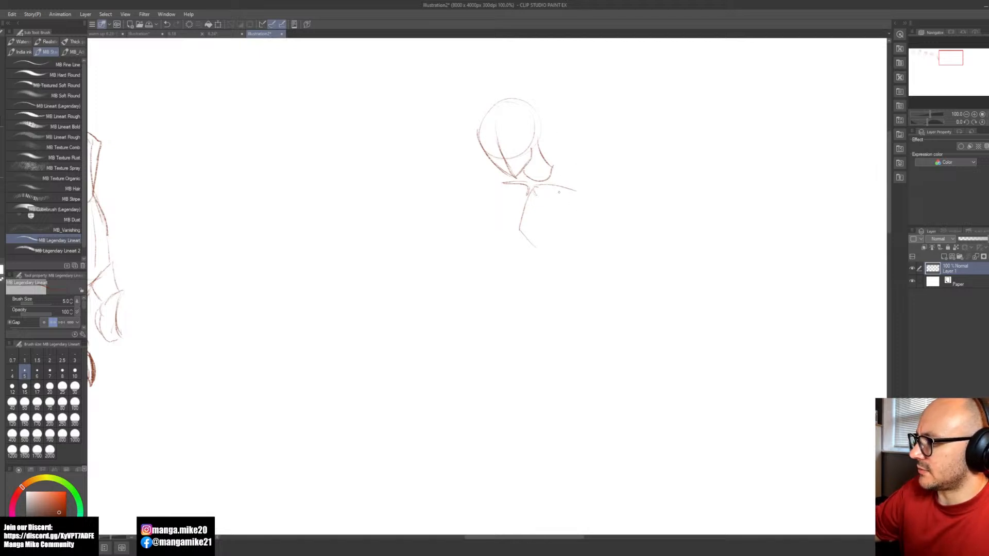
pyautogui.moveTo(531, 240); pyautogui.dragTo(548, 252)
# Step: Sketch both outer sides of the chest and a shoulder circle connected to the neck by a sloping line
pyautogui.moveTo(557, 186); pyautogui.dragTo(571, 227)
pyautogui.moveTo(561, 190); pyautogui.dragTo(575, 234)
pyautogui.moveTo(571, 218); pyautogui.dragTo(566, 248)
pyautogui.moveTo(568, 191); pyautogui.dragTo(569, 239)
pyautogui.moveTo(508, 233)
pyautogui.mouseDown()
pyautogui.moveTo(511, 251)
pyautogui.moveTo(517, 188)
pyautogui.mouseUp()
pyautogui.hotkey('ctrl', 'z')
pyautogui.moveTo(510, 192)
pyautogui.mouseDown()
pyautogui.moveTo(499, 217)
pyautogui.moveTo(514, 252)
pyautogui.moveTo(529, 236)
pyautogui.moveTo(519, 230)
pyautogui.moveTo(511, 252)
pyautogui.mouseUp()
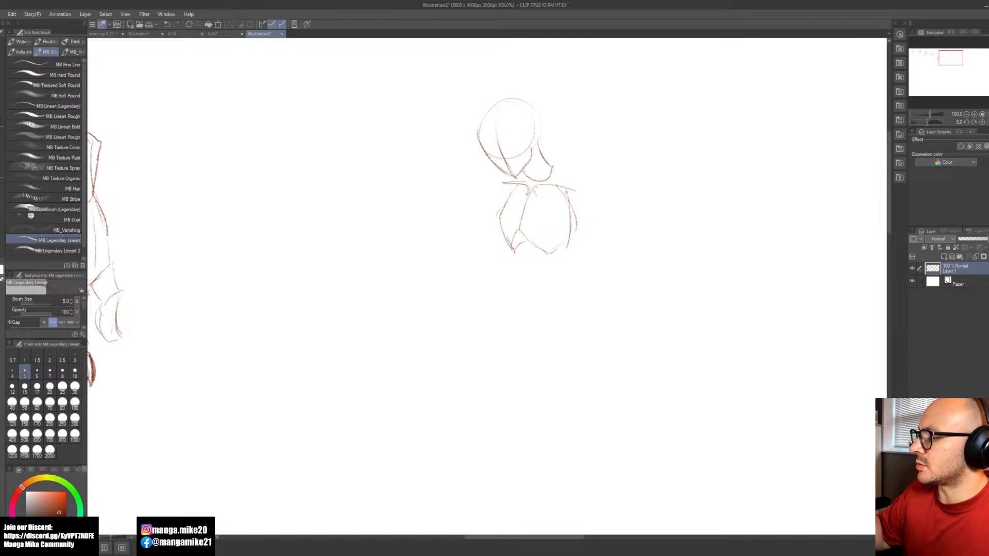
pyautogui.moveTo(580, 209)
pyautogui.mouseDown()
pyautogui.moveTo(561, 216)
pyautogui.moveTo(573, 187)
pyautogui.mouseUp()
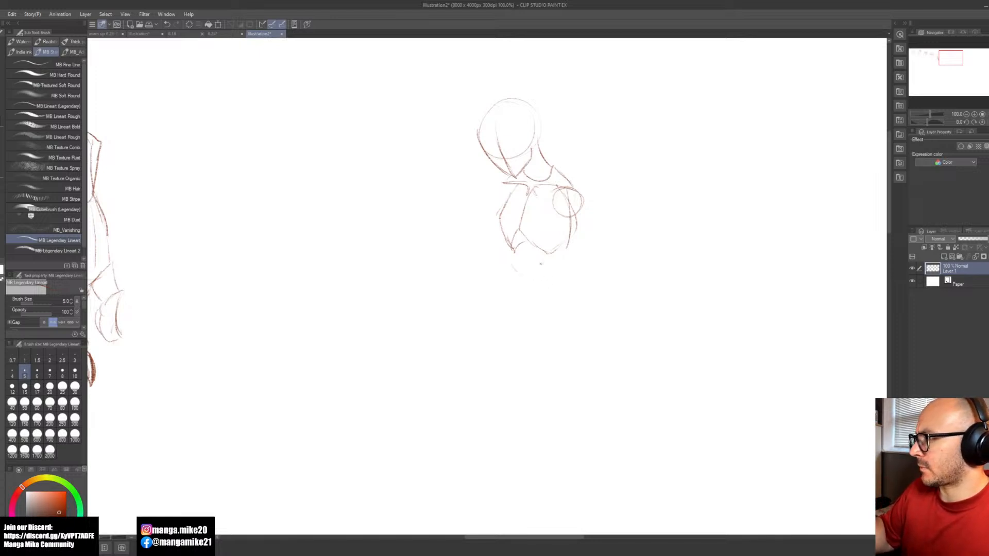
# Step: Sketch a round belly below the chest and a pelvis wedge with flared hip lines beneath it
pyautogui.moveTo(531, 189)
pyautogui.mouseDown()
pyautogui.moveTo(517, 228)
pyautogui.moveTo(540, 252)
pyautogui.mouseUp()
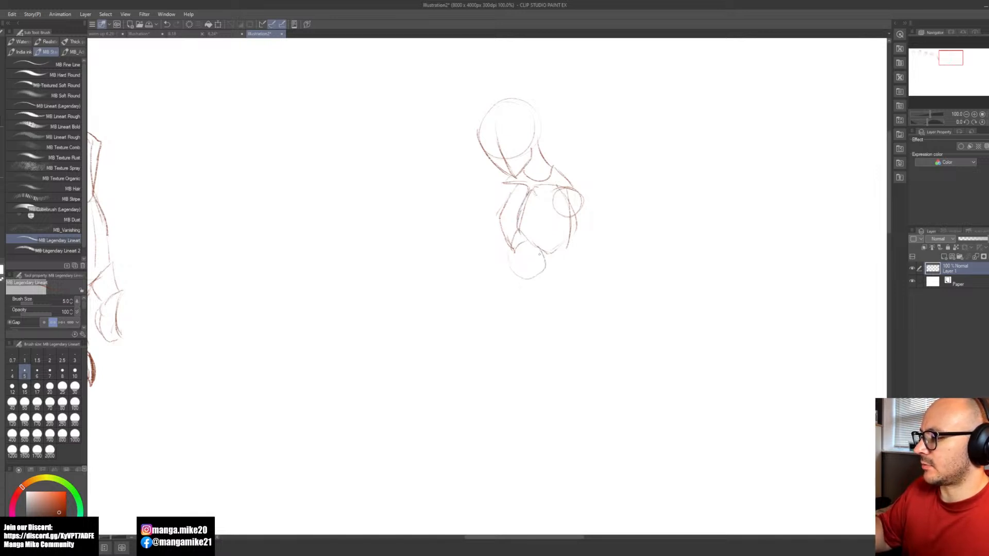
pyautogui.moveTo(507, 282)
pyautogui.mouseDown()
pyautogui.moveTo(554, 285)
pyautogui.moveTo(556, 273)
pyautogui.moveTo(528, 317)
pyautogui.moveTo(520, 308)
pyautogui.moveTo(529, 320)
pyautogui.moveTo(563, 275)
pyautogui.moveTo(555, 273)
pyautogui.moveTo(536, 324)
pyautogui.moveTo(513, 306)
pyautogui.moveTo(500, 269)
pyautogui.moveTo(527, 319)
pyautogui.mouseUp()
pyautogui.hotkey('ctrl', 'z')
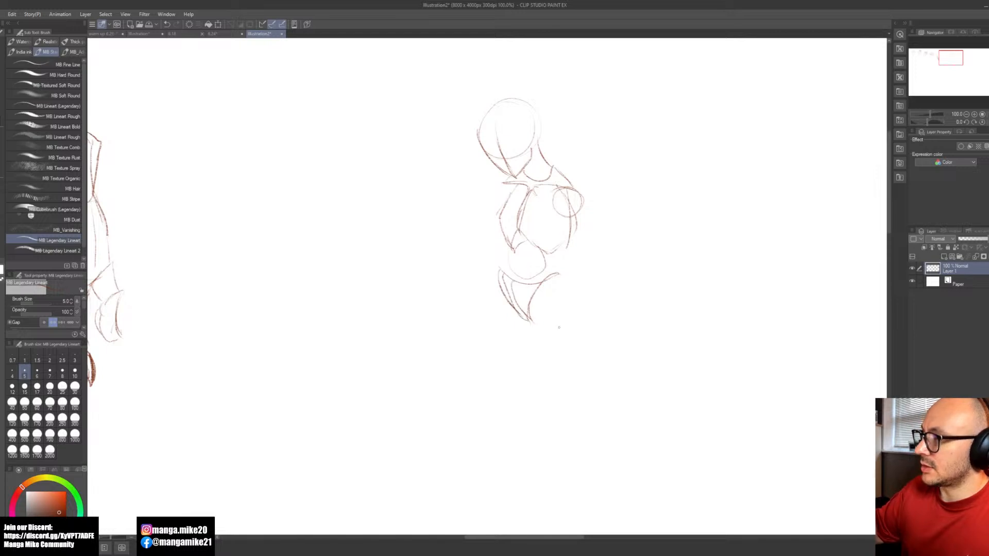
pyautogui.press('e')
pyautogui.moveTo(496, 282); pyautogui.dragTo(516, 313)
pyautogui.press('b')
# Step: Draw the outer contours of both thighs, curving from the hips down to the knees
pyautogui.press('space')
pyautogui.moveTo(570, 372); pyautogui.dragTo(486, 346)
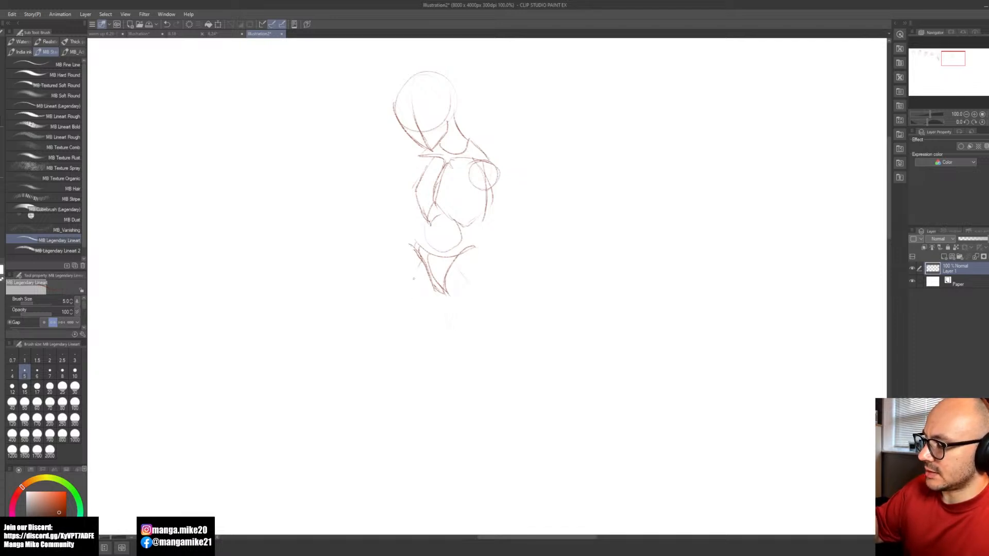
pyautogui.moveTo(410, 311); pyautogui.dragTo(402, 380)
pyautogui.hotkey('ctrl', 'z')
pyautogui.moveTo(418, 266)
pyautogui.mouseDown()
pyautogui.moveTo(407, 373)
pyautogui.moveTo(403, 363)
pyautogui.moveTo(423, 387)
pyautogui.mouseUp()
pyautogui.moveTo(463, 274); pyautogui.dragTo(504, 365)
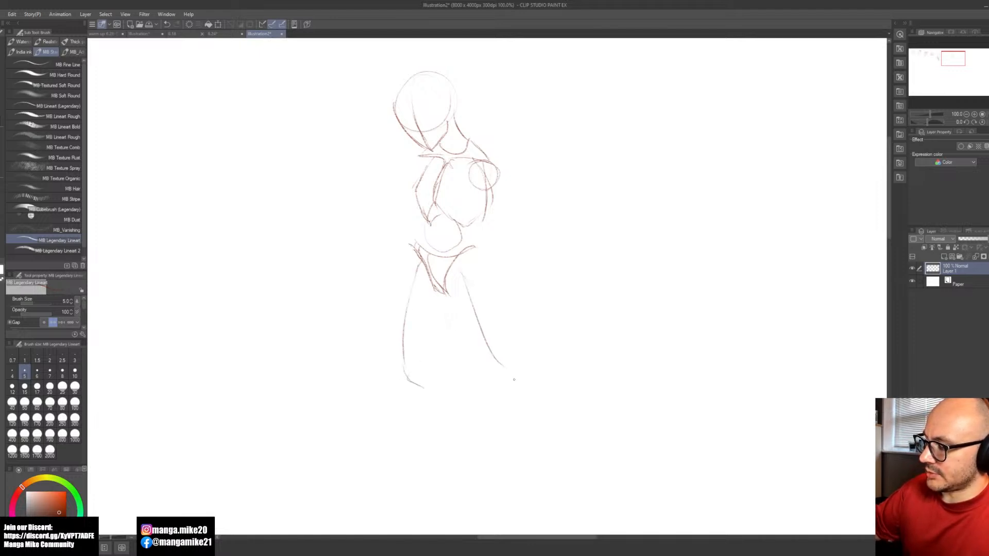
pyautogui.hotkey('ctrl', 'z')
pyautogui.moveTo(466, 276)
pyautogui.mouseDown()
pyautogui.moveTo(502, 391)
pyautogui.moveTo(515, 398)
pyautogui.mouseUp()
# Step: Trim the left-hand knee line to a short mark and draw curved shin lines below both knees
pyautogui.press('e')
pyautogui.moveTo(423, 390); pyautogui.dragTo(413, 373)
pyautogui.press('p')
pyautogui.press('space')
pyautogui.moveTo(534, 412)
pyautogui.mouseDown()
pyautogui.moveTo(509, 363)
pyautogui.moveTo(491, 359)
pyautogui.moveTo(484, 454)
pyautogui.mouseUp()
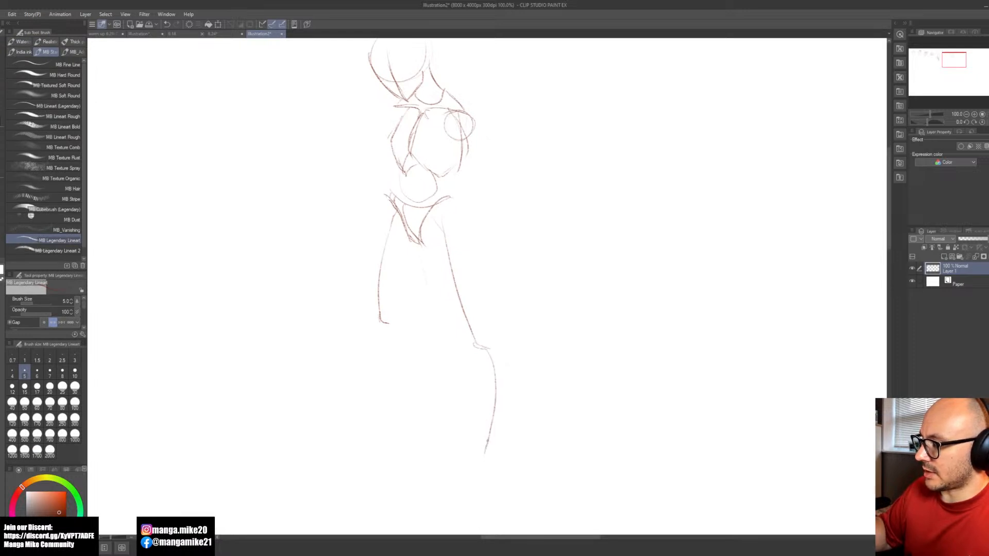
pyautogui.moveTo(379, 320)
pyautogui.mouseDown()
pyautogui.moveTo(398, 358)
pyautogui.moveTo(395, 393)
pyautogui.mouseUp()
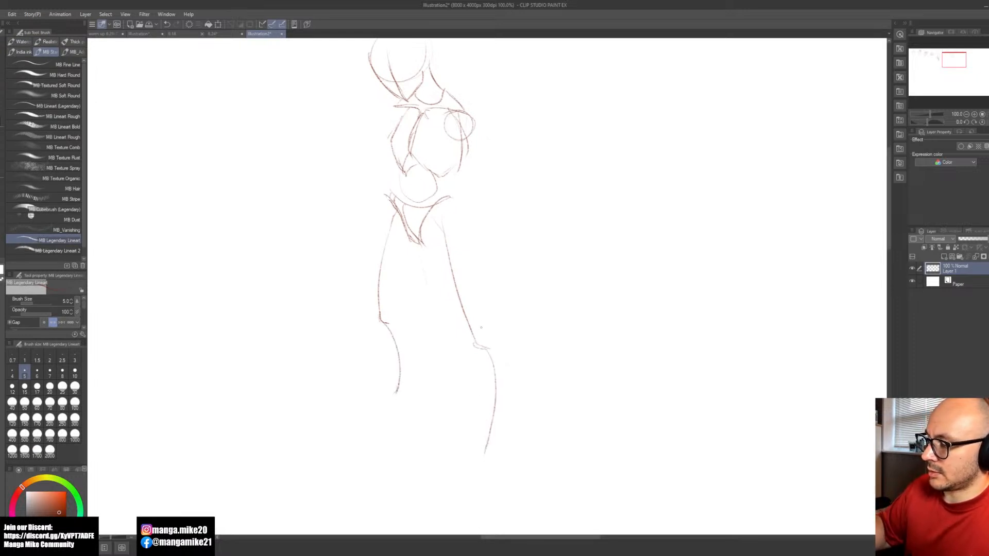
# Step: Erase the right-hand knee and redraw it slightly higher, joined to the existing shin line
pyautogui.press('e')
pyautogui.moveTo(477, 343)
pyautogui.mouseDown()
pyautogui.moveTo(481, 333)
pyautogui.moveTo(496, 420)
pyautogui.mouseUp()
pyautogui.press('b')
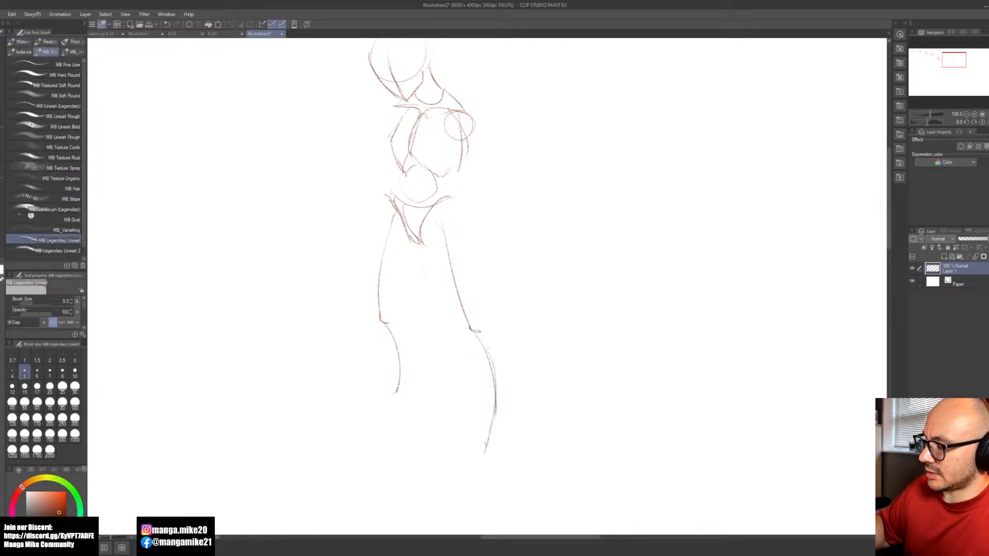
# Step: Lasso the figure's head and scale it down slightly toward the neck, and clear the selection
pyautogui.press('space')
pyautogui.moveTo(547, 338); pyautogui.dragTo(507, 399)
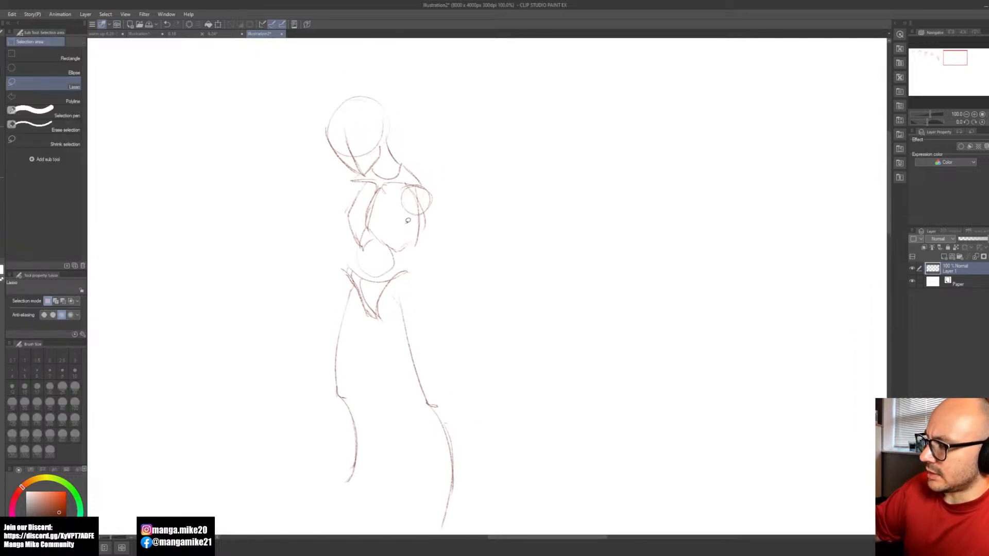
pyautogui.moveTo(385, 149)
pyautogui.mouseDown()
pyautogui.moveTo(378, 79)
pyautogui.moveTo(316, 121)
pyautogui.moveTo(329, 153)
pyautogui.moveTo(354, 173)
pyautogui.moveTo(375, 168)
pyautogui.moveTo(386, 150)
pyautogui.mouseUp()
pyautogui.press('b')
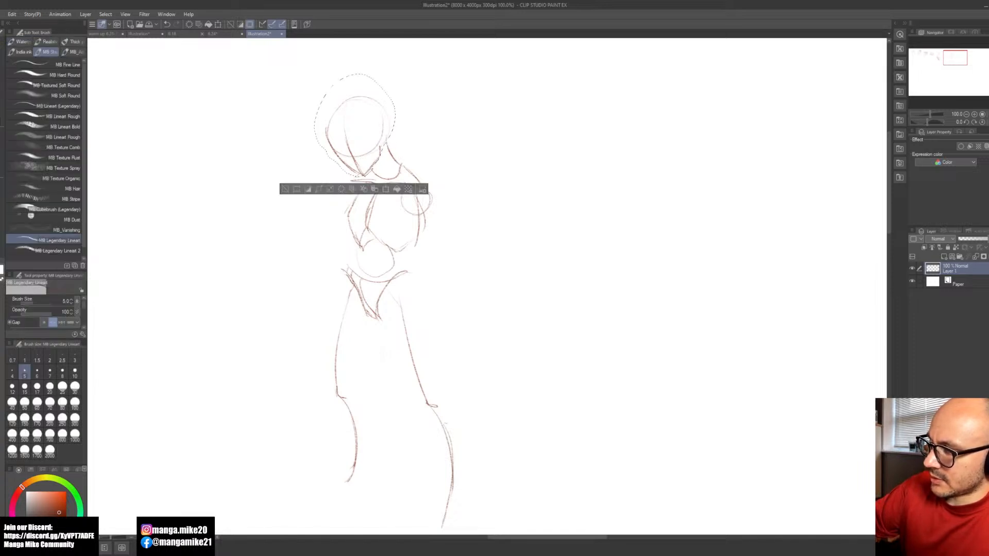
pyautogui.click(386, 190)
pyautogui.moveTo(315, 74); pyautogui.dragTo(322, 84)
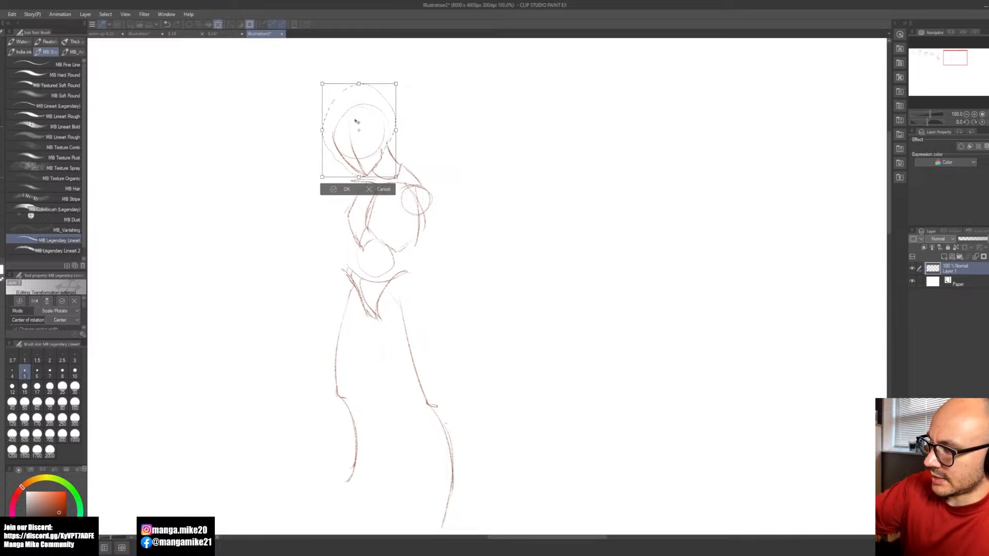
pyautogui.click(339, 188)
pyautogui.click(295, 190)
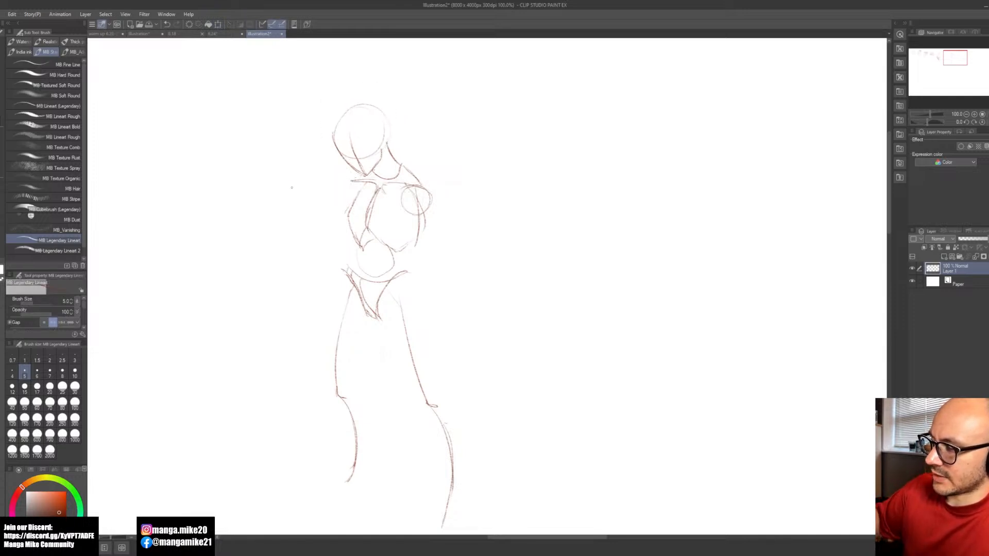
# Step: Draw the hanging right-hand arm as one line from the shoulder to the elbow and a curved forearm line down to the wrist
pyautogui.press('space')
pyautogui.moveTo(487, 276); pyautogui.dragTo(481, 238)
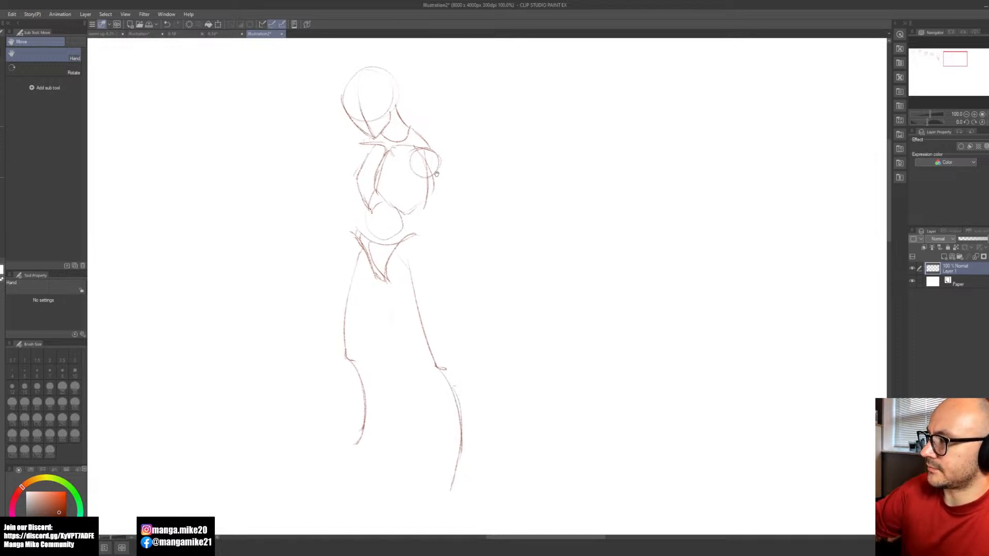
pyautogui.press('b')
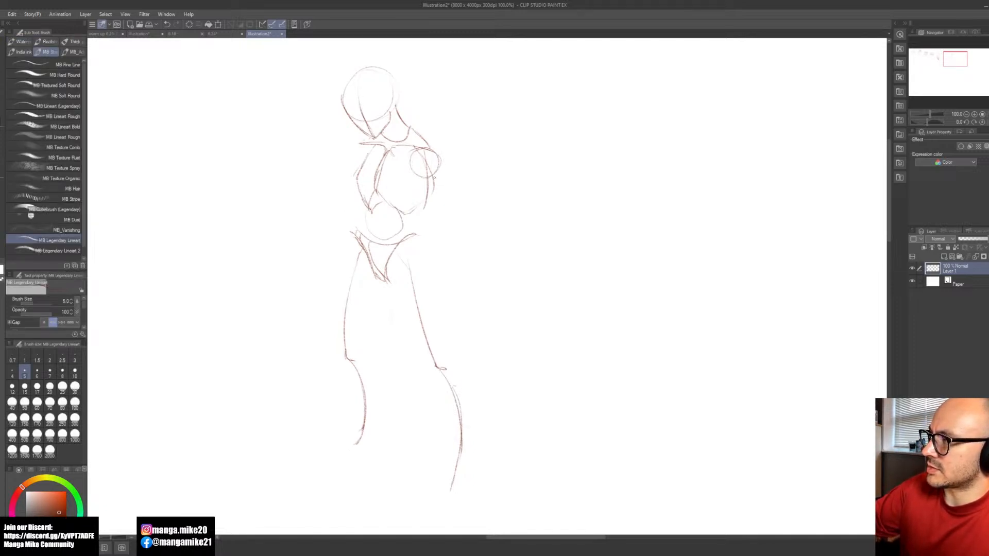
pyautogui.moveTo(435, 176); pyautogui.dragTo(446, 232)
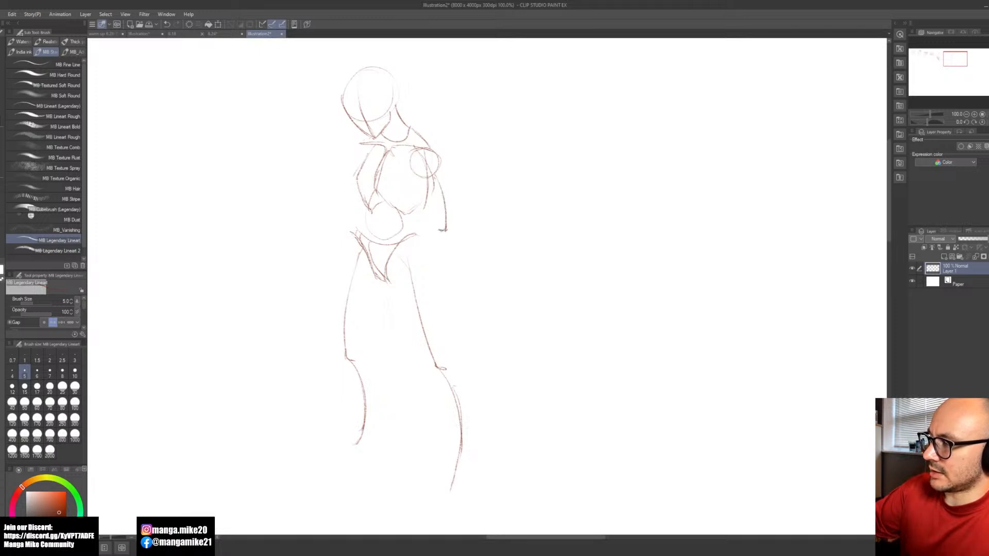
pyautogui.hotkey('ctrl', 'z')
pyautogui.hotkey('ctrl', 'y')
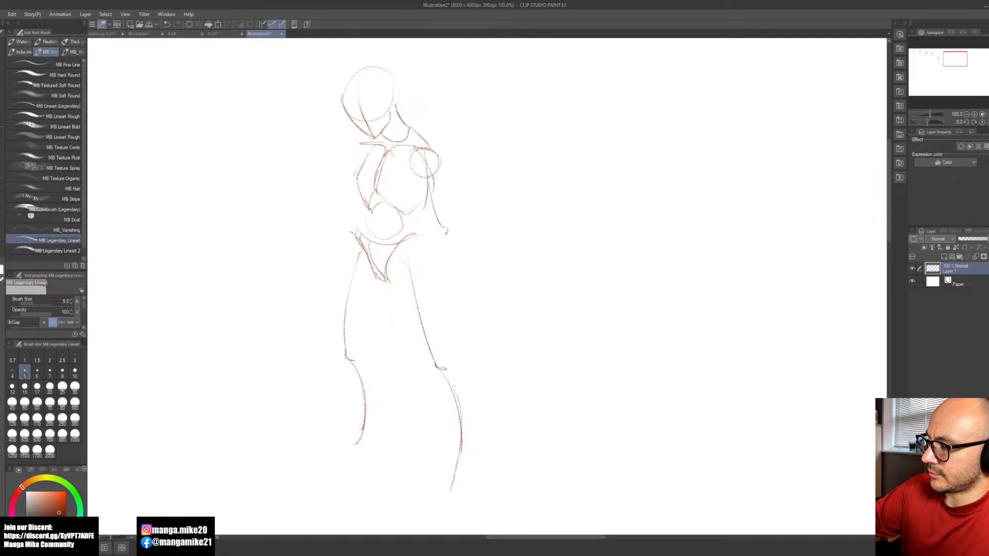
pyautogui.moveTo(446, 231); pyautogui.dragTo(438, 298)
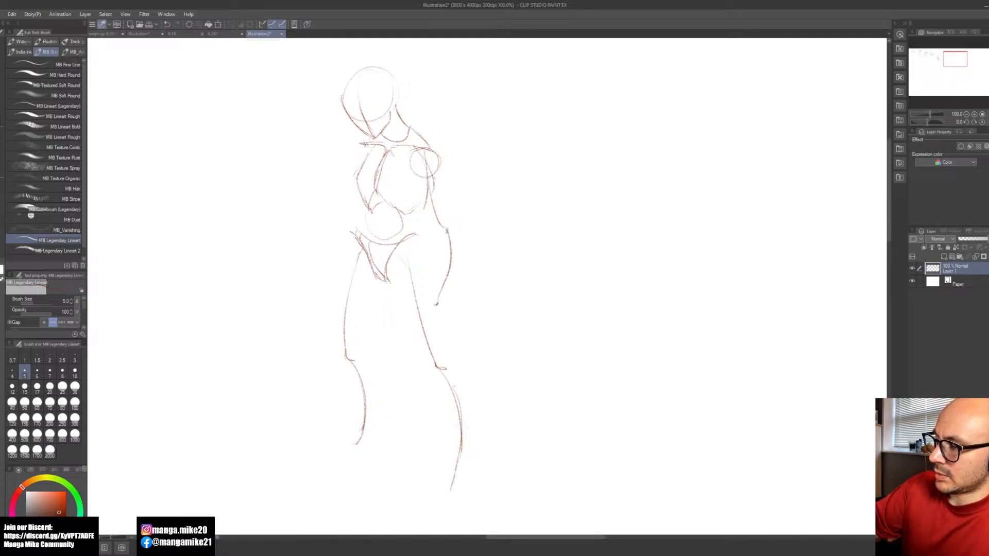
# Step: Sketch the left-hand shoulder and bent arm with a raised hand curve, plus a loose hand shape below the hanging wrist
pyautogui.moveTo(357, 162); pyautogui.dragTo(366, 146)
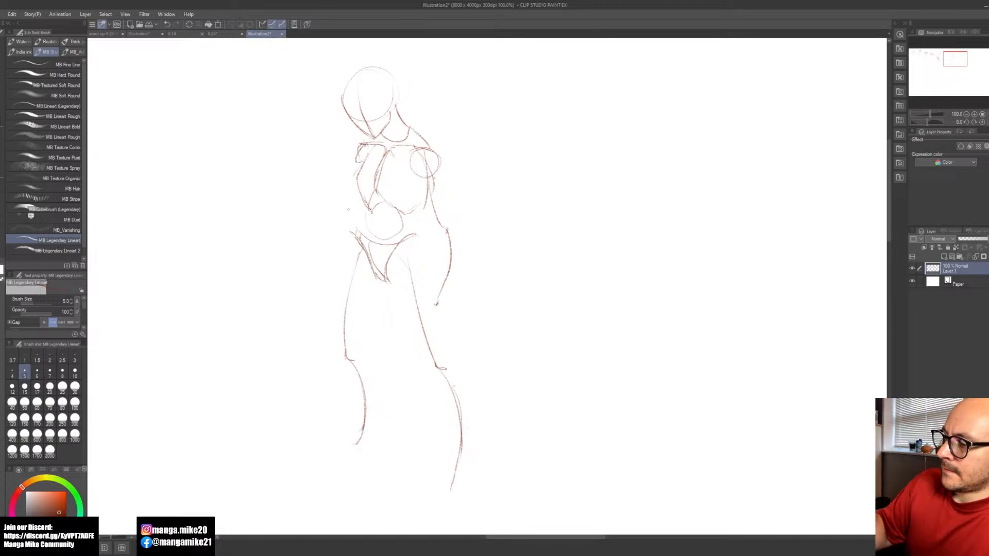
pyautogui.moveTo(366, 215); pyautogui.dragTo(338, 178)
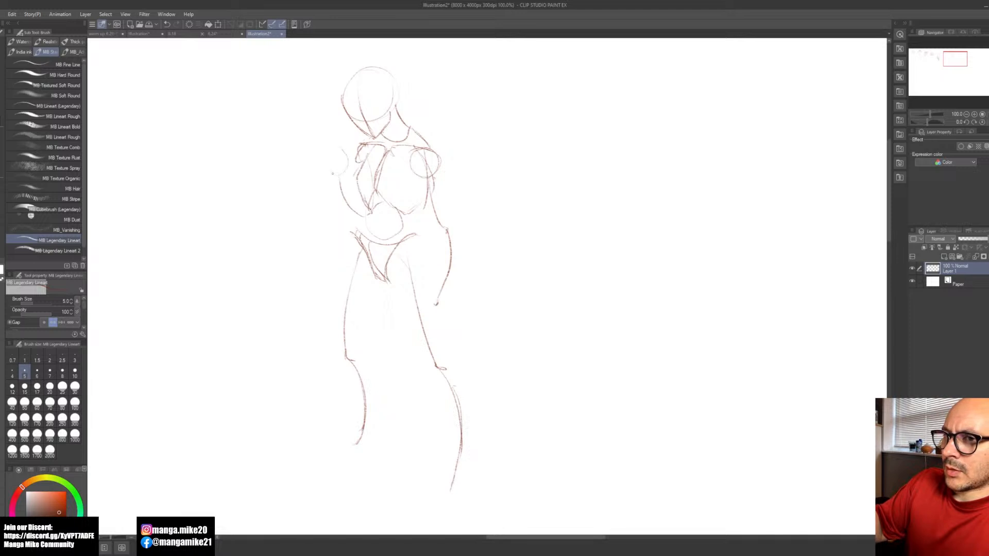
pyautogui.moveTo(433, 303); pyautogui.dragTo(448, 331)
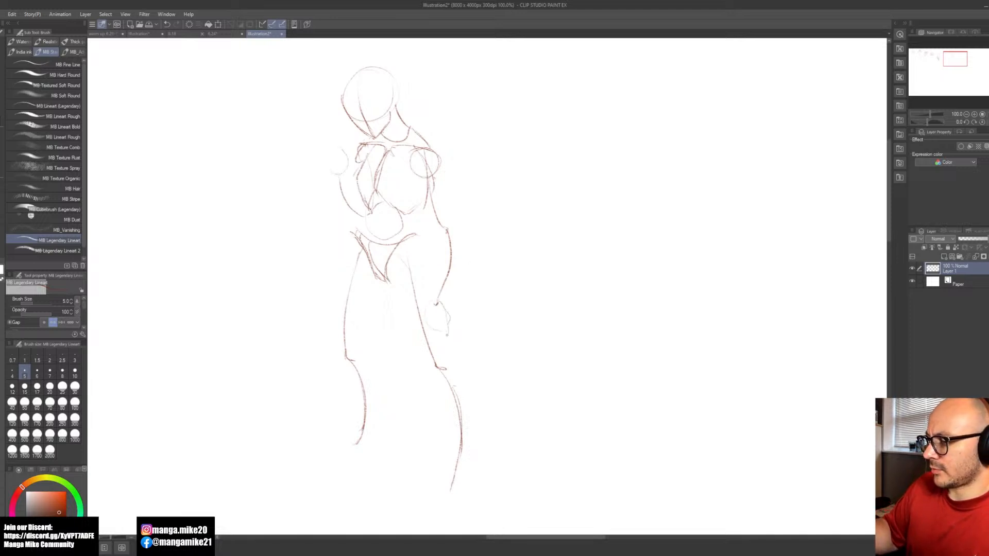
# Step: Select the head again, shrink it a little more with its chin kept near the neck, and deselect it
pyautogui.press('space')
pyautogui.moveTo(512, 347); pyautogui.dragTo(511, 369)
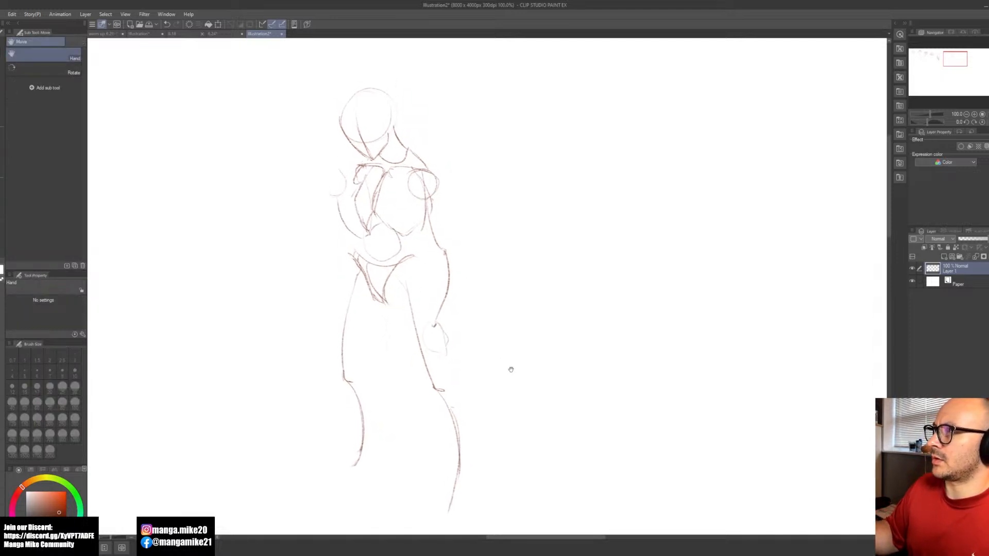
pyautogui.press('m')
pyautogui.moveTo(393, 130)
pyautogui.mouseDown()
pyautogui.moveTo(404, 112)
pyautogui.moveTo(374, 75)
pyautogui.moveTo(338, 116)
pyautogui.moveTo(352, 150)
pyautogui.moveTo(377, 157)
pyautogui.moveTo(401, 116)
pyautogui.mouseUp()
pyautogui.press('b')
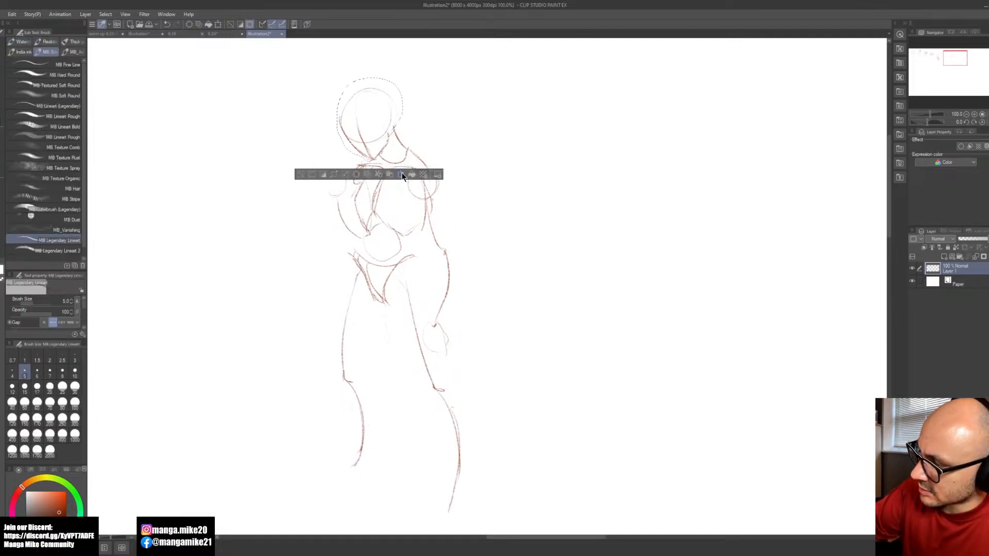
pyautogui.click(402, 175)
pyautogui.moveTo(338, 78); pyautogui.dragTo(344, 87)
pyautogui.click(347, 175)
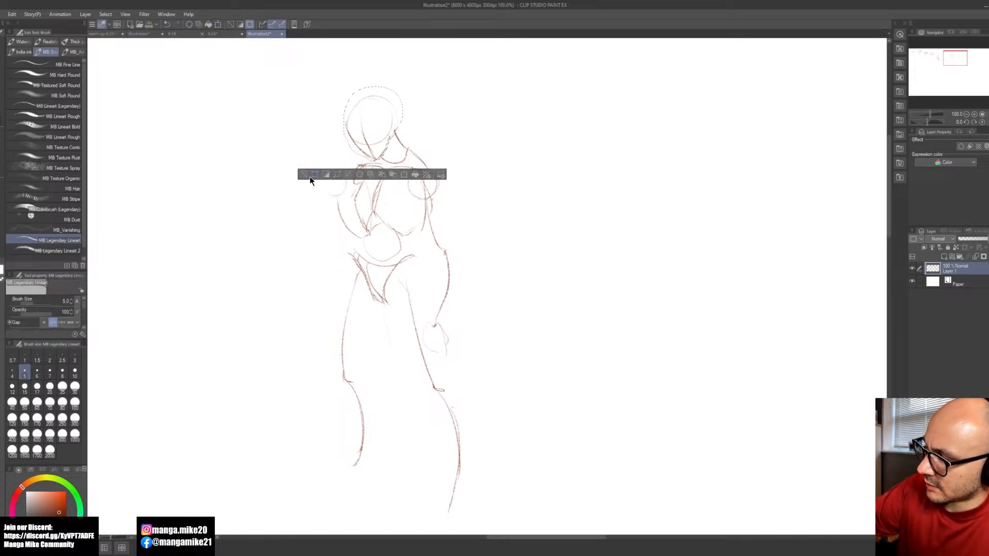
pyautogui.click(313, 175)
# Step: Clean up the stray lines at the lower ribcage and redraw the rib arch edges down to the belly
pyautogui.press('e')
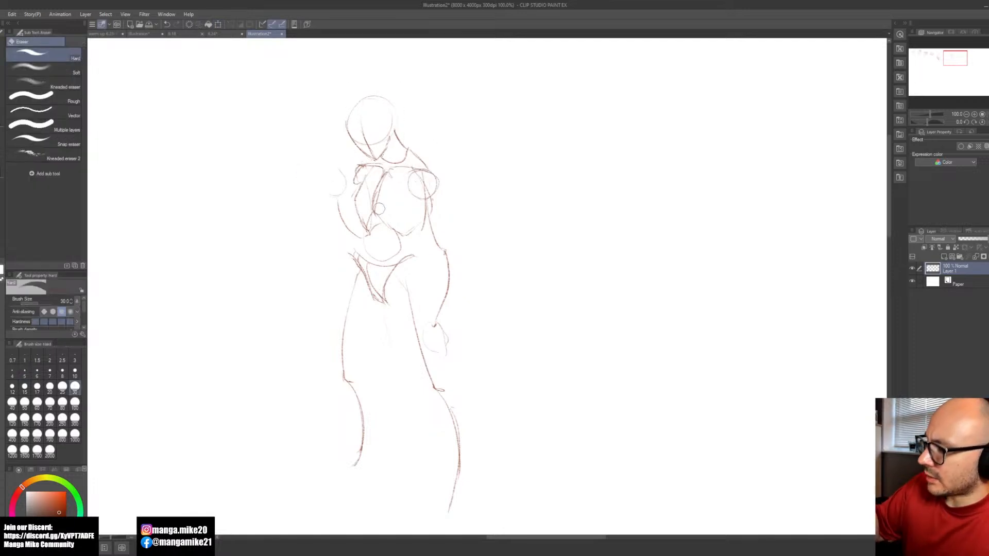
pyautogui.press('b')
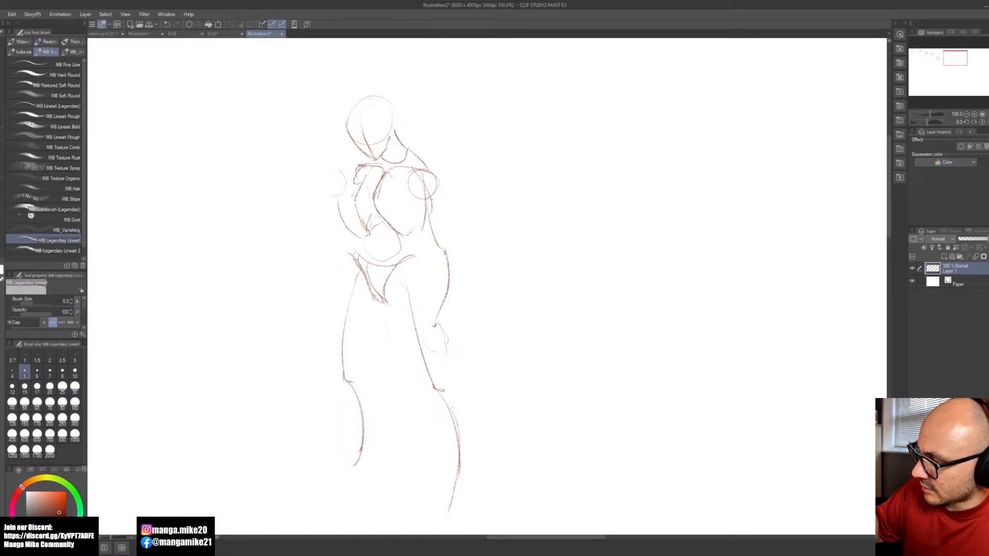
pyautogui.moveTo(373, 198); pyautogui.dragTo(368, 232)
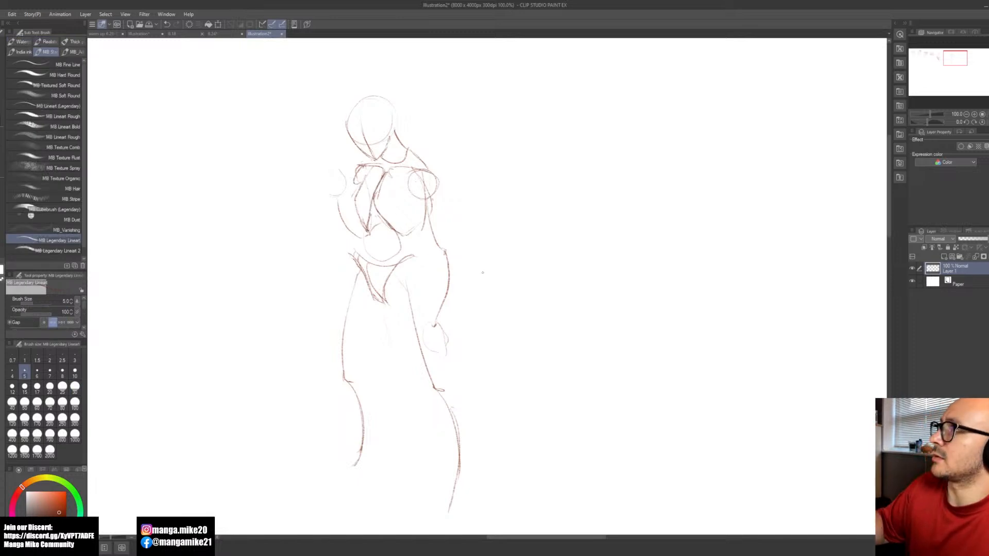
# Step: Add a neck muscle line down to the collarbone, and erase and redraw the slope from the neck to the right-hand shoulder
pyautogui.press('space')
pyautogui.moveTo(518, 298); pyautogui.dragTo(526, 293)
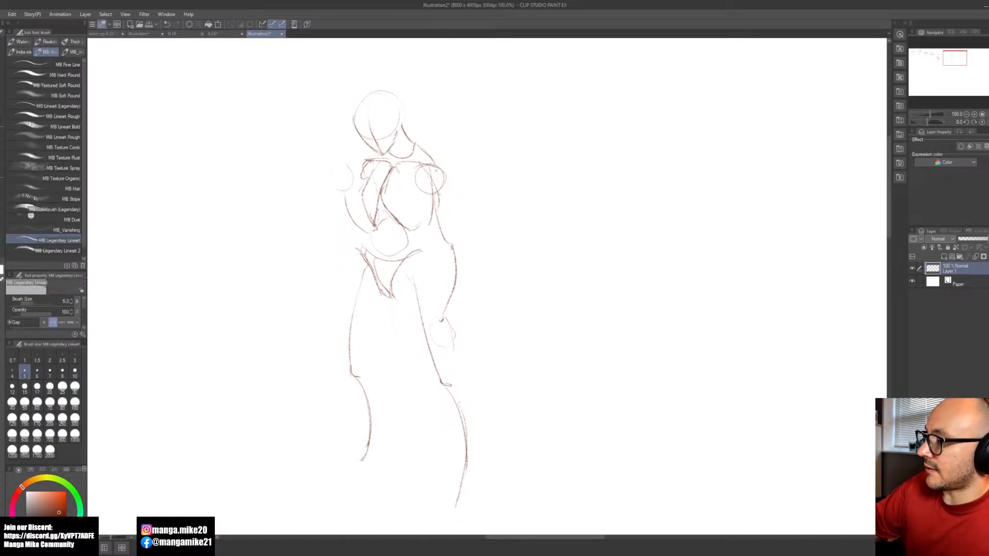
pyautogui.moveTo(398, 134); pyautogui.dragTo(403, 154)
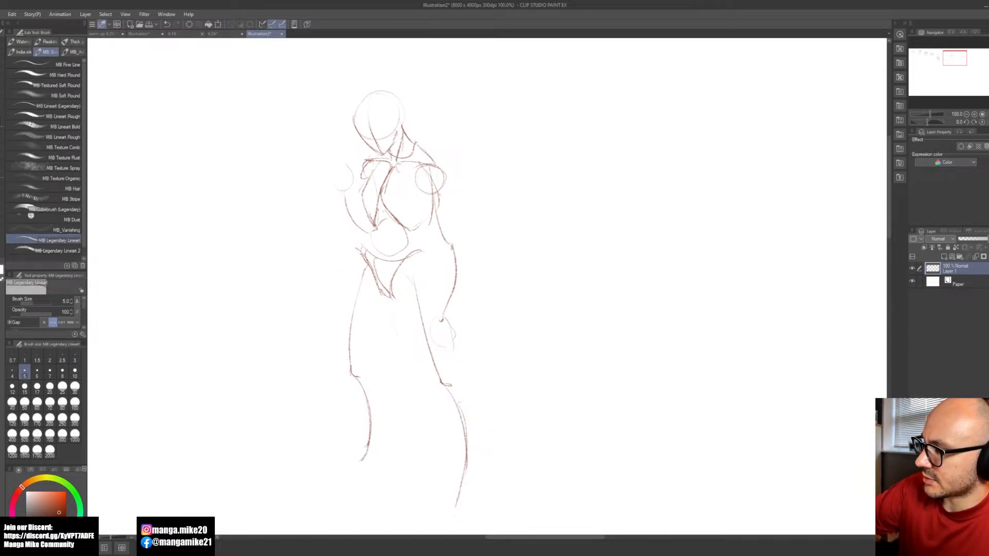
pyautogui.press('e')
pyautogui.press('b')
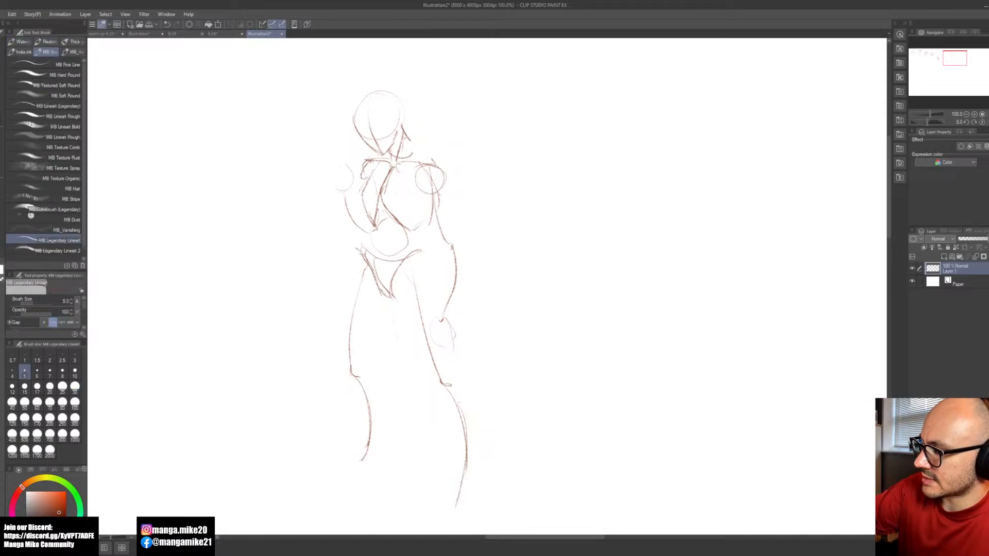
pyautogui.press('e')
pyautogui.moveTo(412, 156)
pyautogui.mouseDown()
pyautogui.moveTo(411, 135)
pyautogui.moveTo(435, 168)
pyautogui.mouseUp()
pyautogui.press('b')
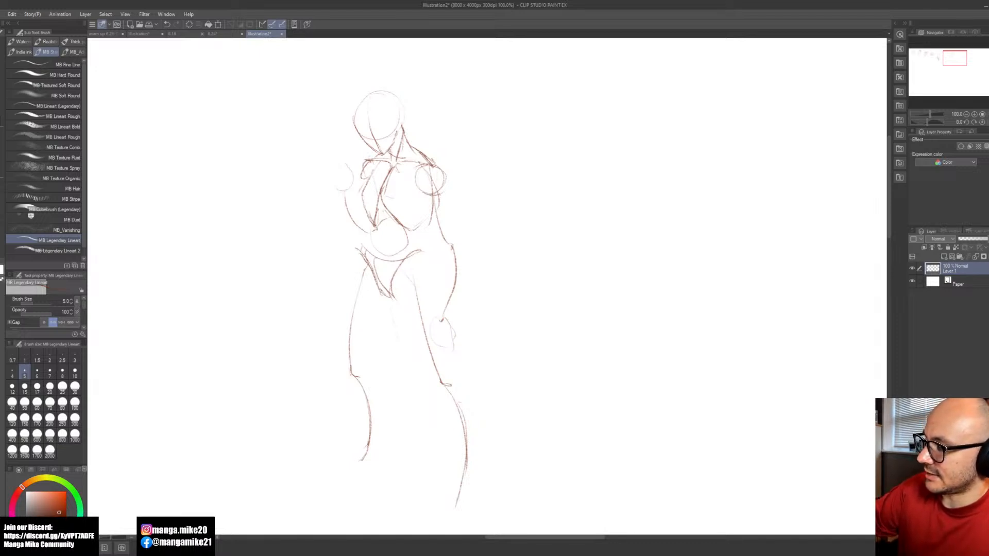
# Step: Draw the lower edge of the chest muscle across the ribcage and contour the right-hand deltoid around its shoulder circle
pyautogui.hotkey('ctrl', 'z')
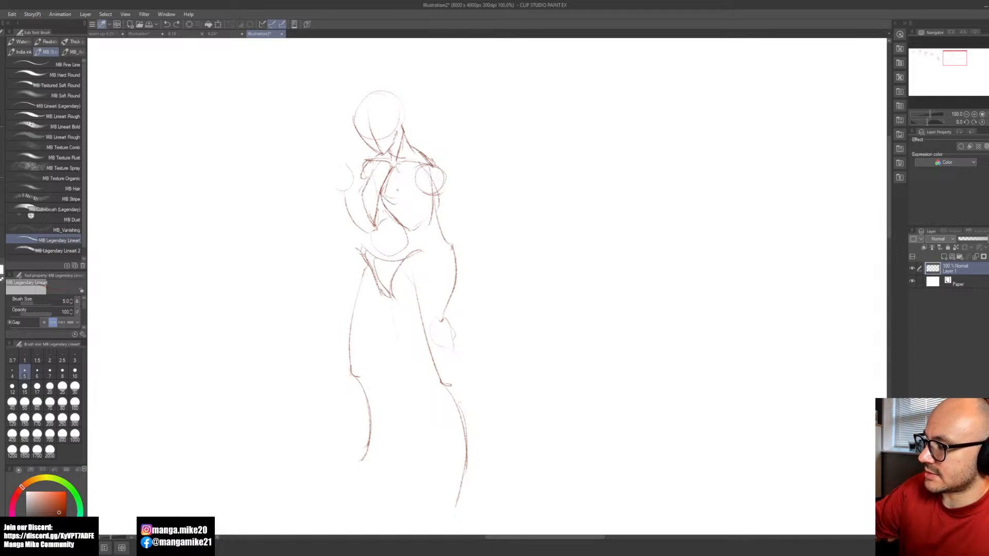
pyautogui.hotkey('ctrl', 'y')
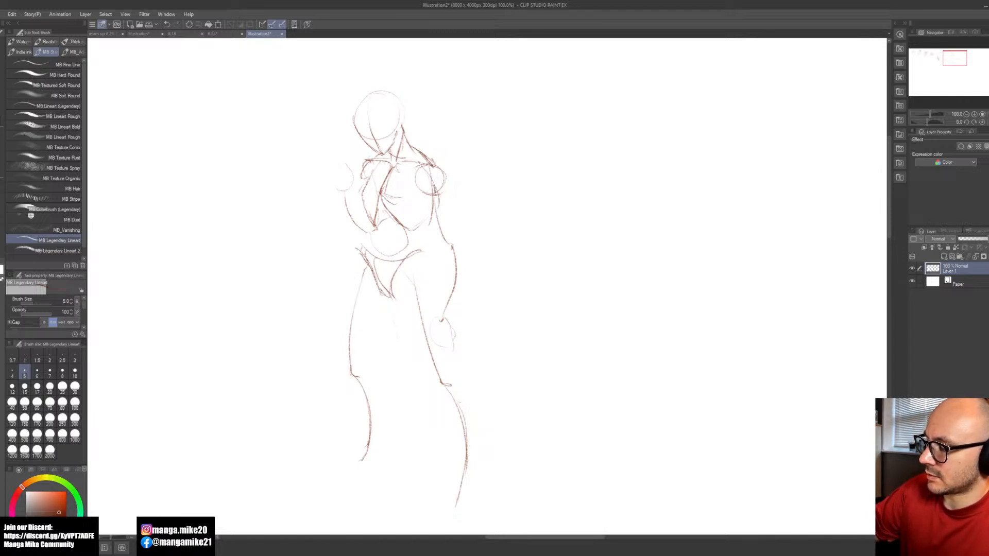
pyautogui.moveTo(419, 172)
pyautogui.mouseDown()
pyautogui.moveTo(440, 199)
pyautogui.moveTo(419, 191)
pyautogui.moveTo(437, 204)
pyautogui.mouseUp()
pyautogui.moveTo(437, 160)
pyautogui.mouseDown()
pyautogui.moveTo(448, 180)
pyautogui.moveTo(441, 203)
pyautogui.mouseUp()
pyautogui.hotkey('ctrl', 'z')
pyautogui.moveTo(434, 159)
pyautogui.mouseDown()
pyautogui.moveTo(448, 173)
pyautogui.moveTo(438, 209)
pyautogui.mouseUp()
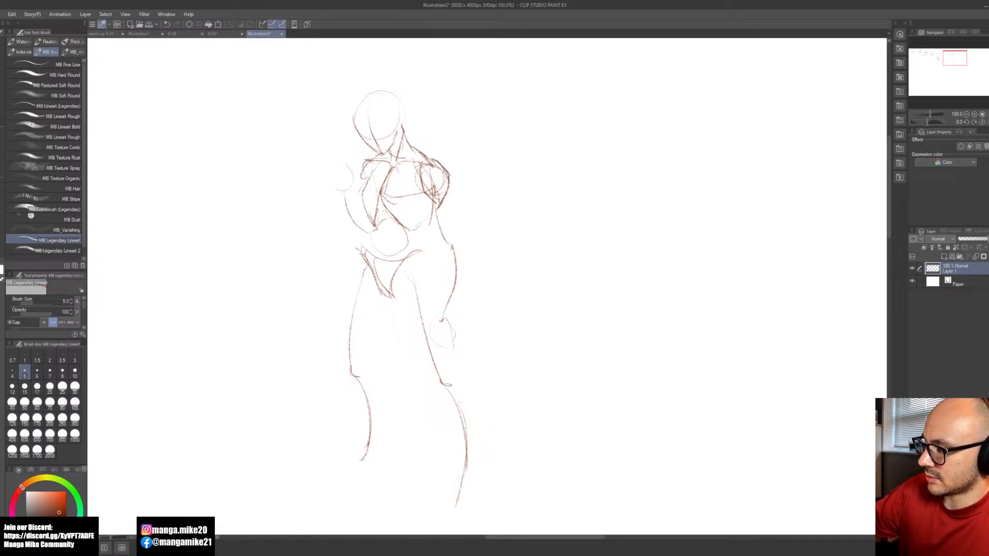
# Step: Erase the construction lines inside the right-hand deltoid and outline the rounded shoulder on the opposite side
pyautogui.press('e')
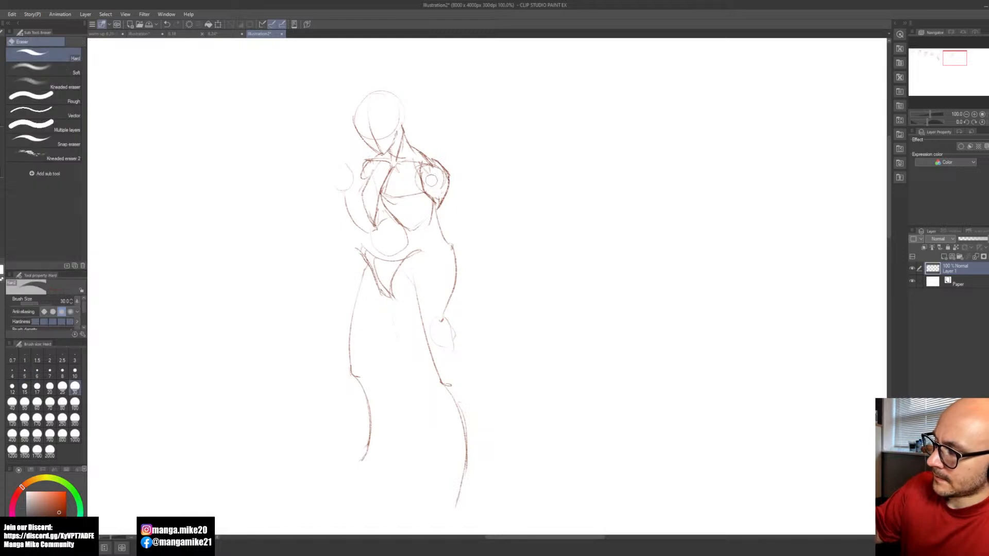
pyautogui.moveTo(438, 184); pyautogui.dragTo(437, 172)
pyautogui.press('b')
pyautogui.moveTo(365, 163); pyautogui.dragTo(360, 192)
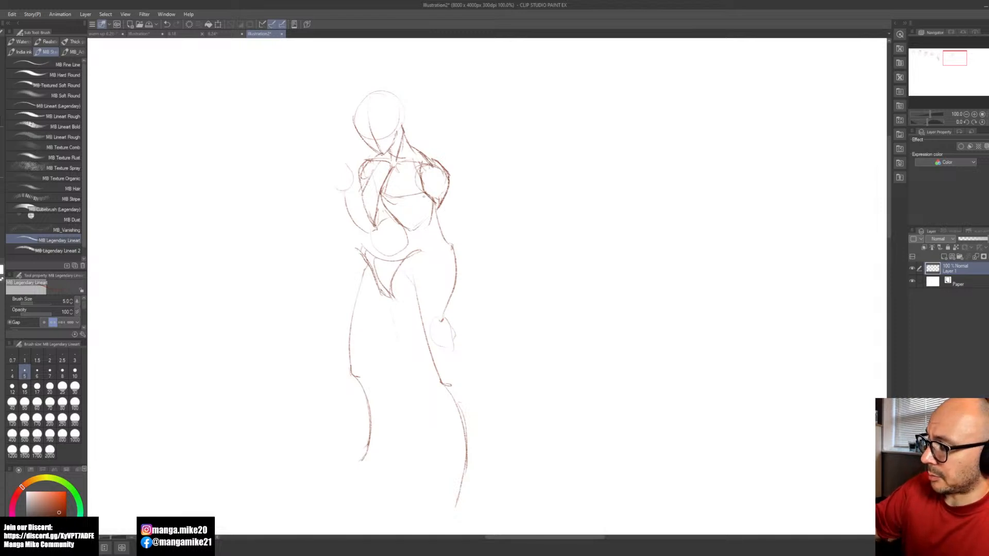
# Step: Draw the inner and outer contours of the hanging upper arm, with short guide strokes at the elbow and wrist
pyautogui.moveTo(423, 212); pyautogui.dragTo(430, 233)
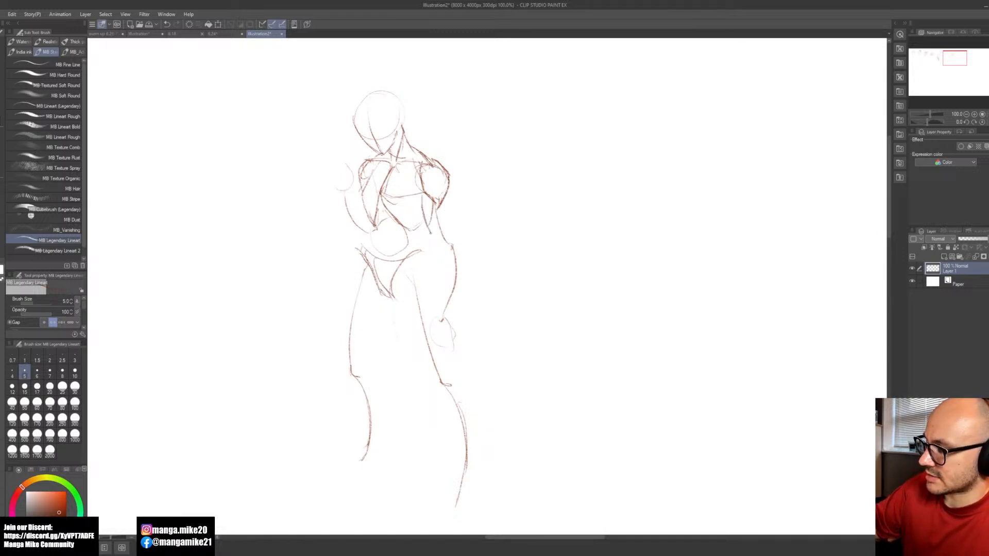
pyautogui.hotkey('ctrl', 'z')
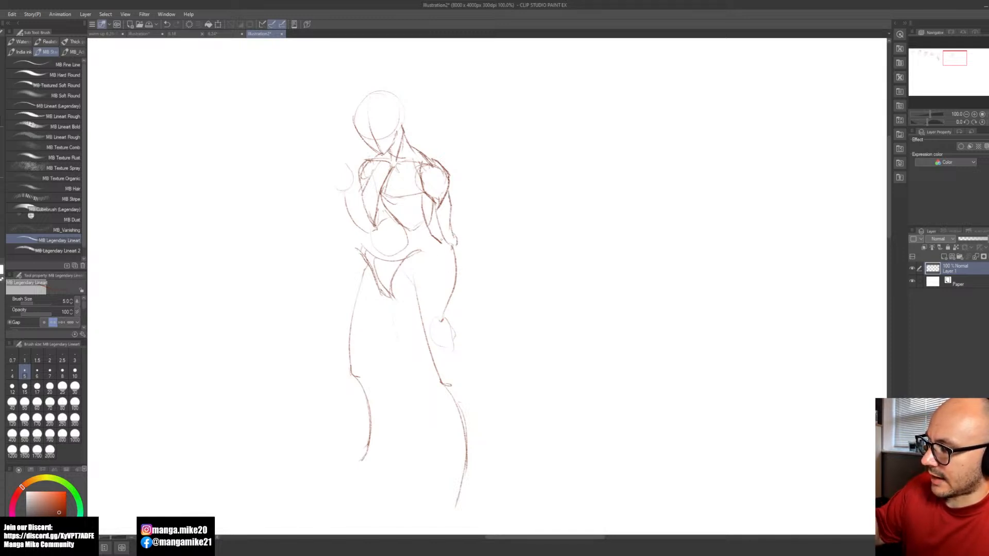
pyautogui.moveTo(437, 318); pyautogui.dragTo(451, 319)
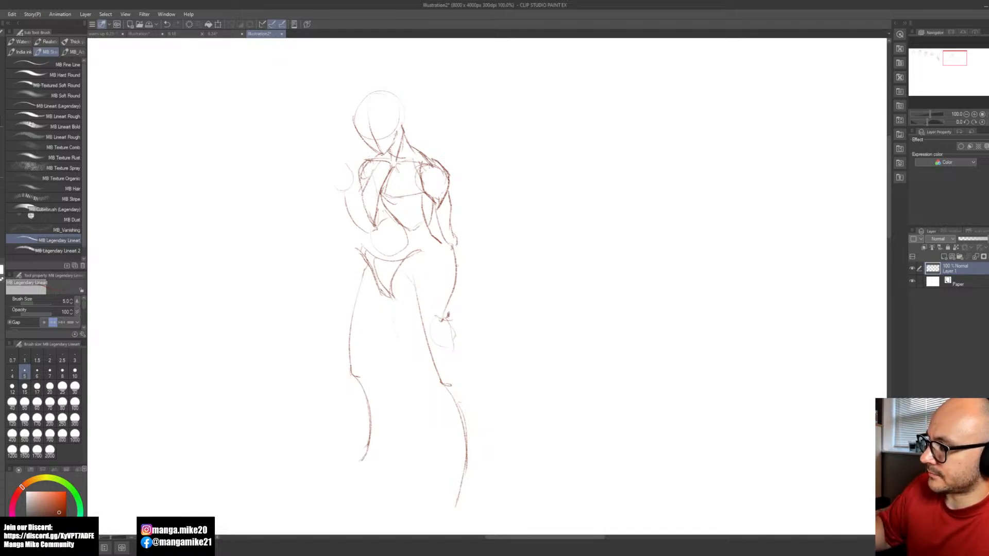
pyautogui.moveTo(456, 243); pyautogui.dragTo(466, 266)
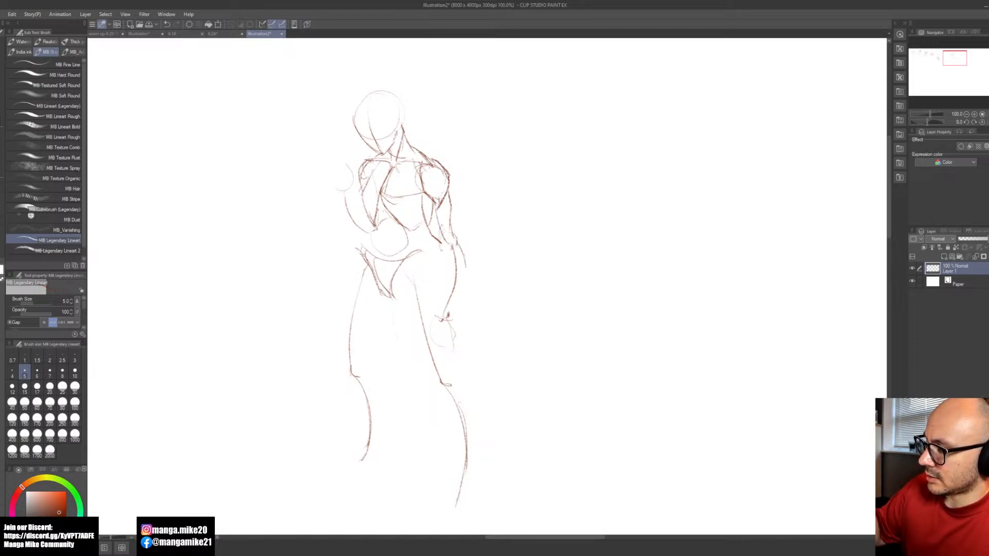
# Step: Build up the hanging forearm with its inner contour, elbow muscle curves and a darker outer edge down to the wrist
pyautogui.moveTo(445, 231); pyautogui.dragTo(434, 316)
pyautogui.moveTo(455, 235); pyautogui.dragTo(450, 255)
pyautogui.moveTo(450, 253); pyautogui.dragTo(442, 287)
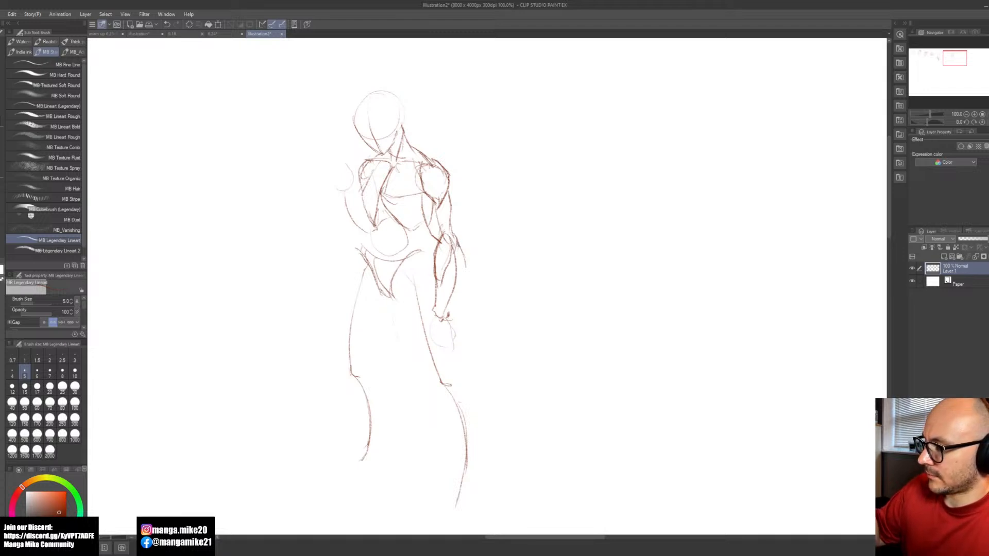
pyautogui.moveTo(459, 248); pyautogui.dragTo(443, 317)
pyautogui.moveTo(455, 279); pyautogui.dragTo(445, 318)
pyautogui.moveTo(458, 242)
pyautogui.mouseDown()
pyautogui.moveTo(462, 268)
pyautogui.moveTo(449, 311)
pyautogui.mouseUp()
pyautogui.moveTo(473, 252); pyautogui.dragTo(538, 303)
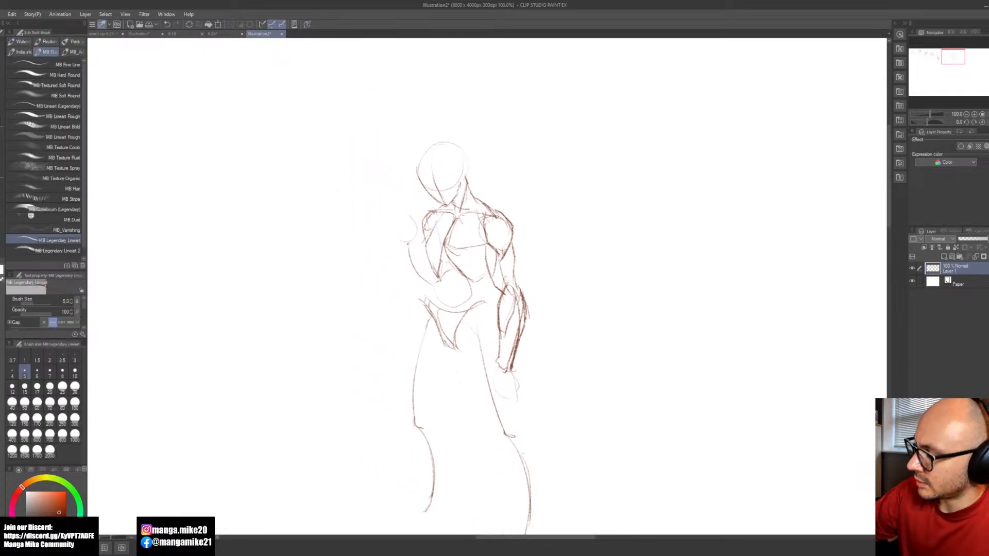
pyautogui.hotkey('ctrl', 'z')
pyautogui.moveTo(417, 253)
pyautogui.mouseDown()
pyautogui.moveTo(435, 274)
pyautogui.moveTo(424, 288)
pyautogui.mouseUp()
pyautogui.hotkey('ctrl', 'z')
pyautogui.hotkey('ctrl', 'z')
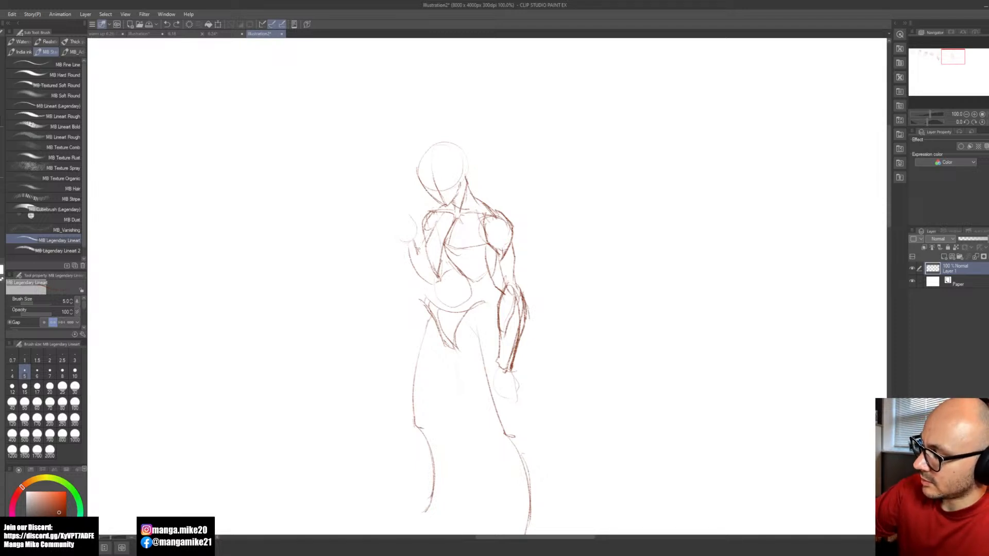
pyautogui.hotkey('ctrl', 'z')
# Step: Erase the raised forearm's curved guide line and redraw the forearm with straighter contours from the wrist to the elbow
pyautogui.press('e')
pyautogui.moveTo(410, 251); pyautogui.dragTo(423, 278)
pyautogui.press('b')
pyautogui.moveTo(412, 245)
pyautogui.mouseDown()
pyautogui.moveTo(427, 270)
pyautogui.moveTo(426, 255)
pyautogui.moveTo(426, 280)
pyautogui.mouseUp()
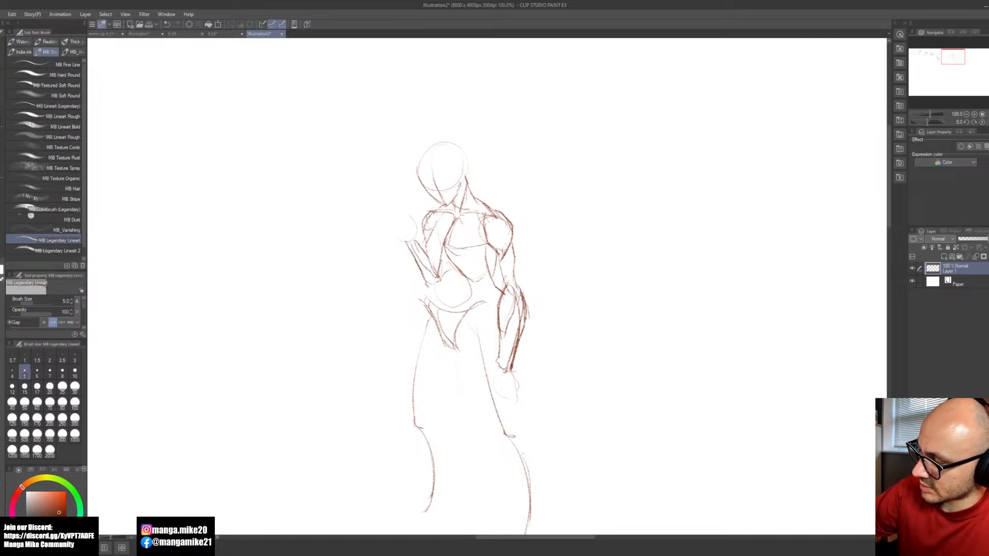
# Step: Undo the last raised-forearm strokes, add a short waist line below the elbow and darken the edge of the pelvis wedge
pyautogui.hotkey('ctrl', 'z')
pyautogui.hotkey('ctrl', 'z')
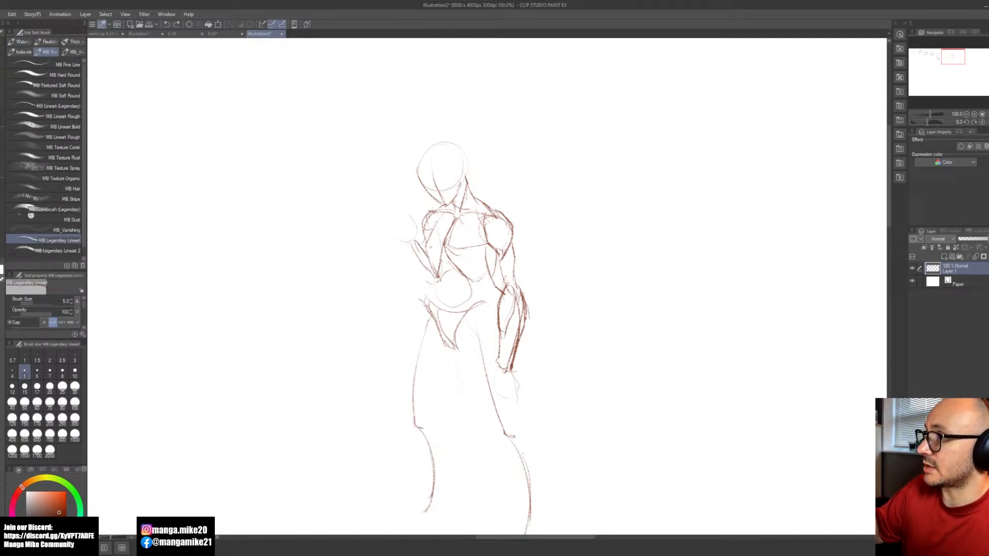
pyautogui.moveTo(564, 356); pyautogui.dragTo(544, 310)
pyautogui.moveTo(425, 205); pyautogui.dragTo(427, 227)
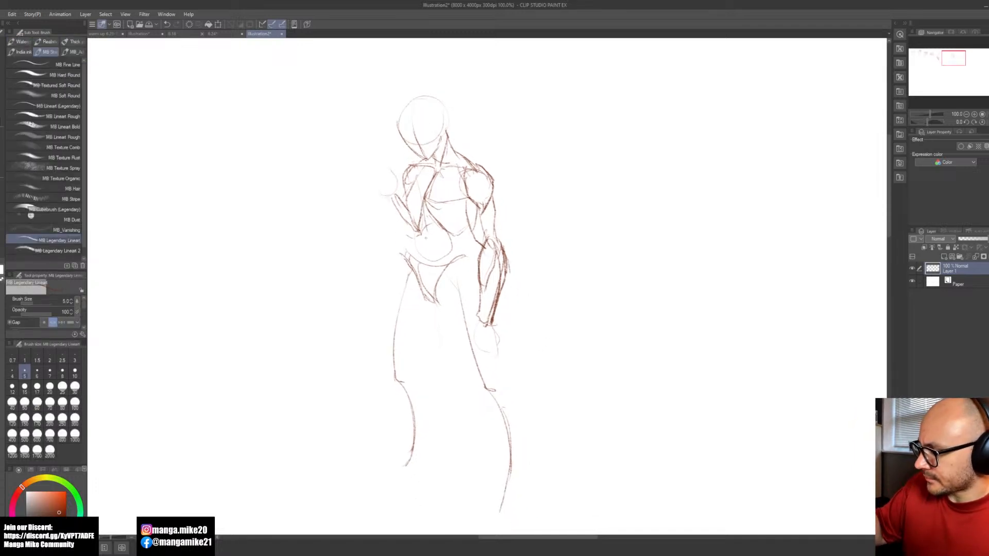
pyautogui.moveTo(421, 262); pyautogui.dragTo(436, 303)
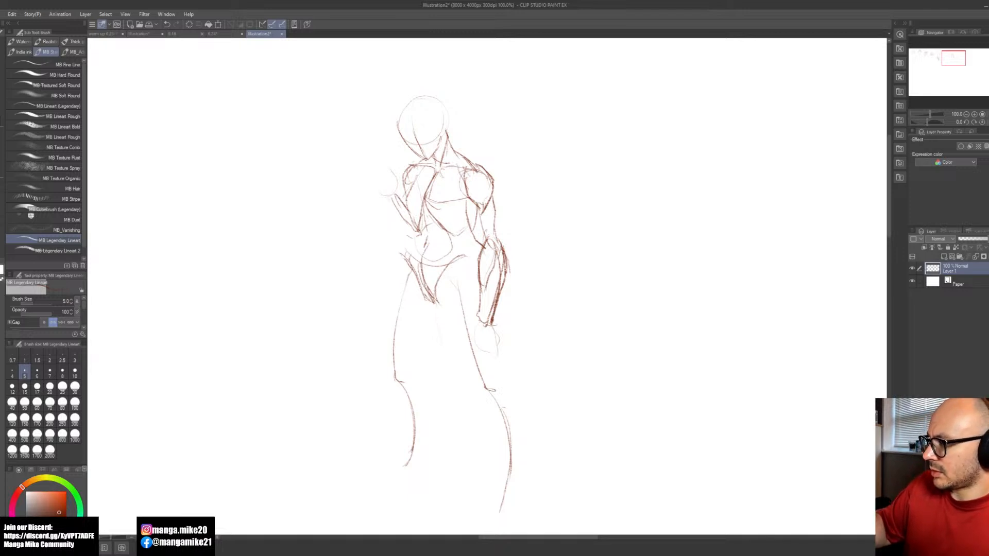
# Step: Lasso the figure's pelvis and legs, rotate and shift them slightly outward with a transform, and clear the selection
pyautogui.press('m')
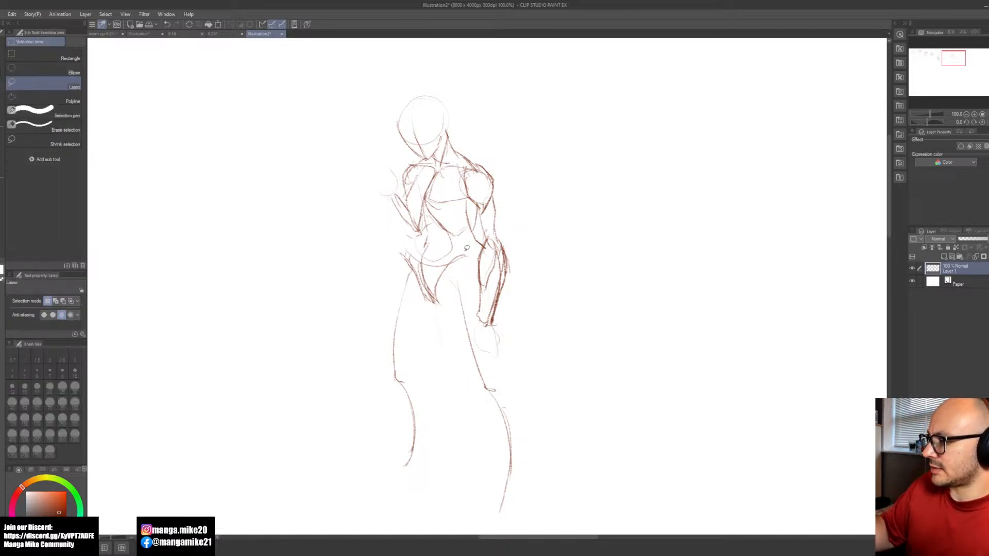
pyautogui.moveTo(448, 257)
pyautogui.mouseDown()
pyautogui.moveTo(376, 273)
pyautogui.moveTo(372, 446)
pyautogui.moveTo(462, 520)
pyautogui.moveTo(505, 523)
pyautogui.moveTo(545, 452)
pyautogui.moveTo(480, 351)
pyautogui.moveTo(464, 258)
pyautogui.mouseUp()
pyautogui.press('b')
pyautogui.click(485, 527)
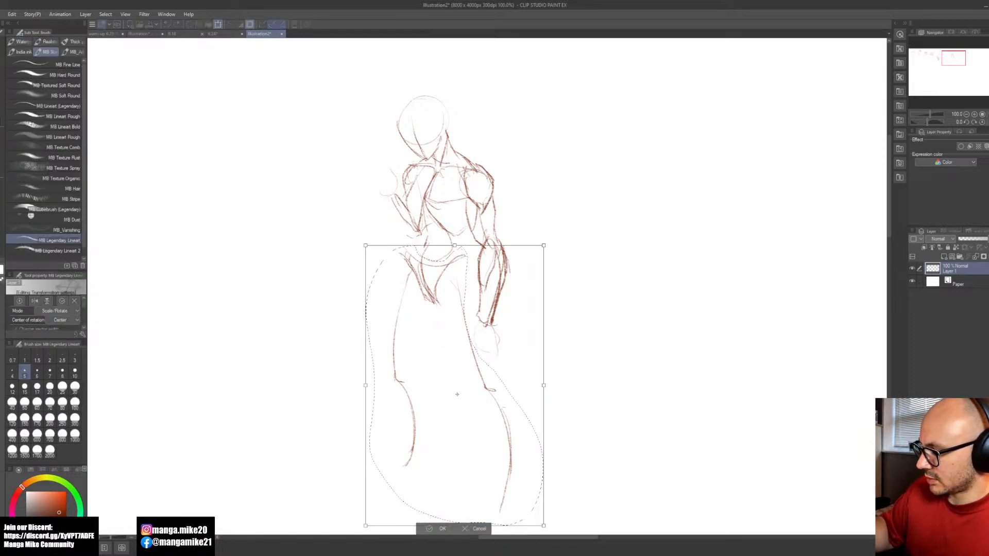
pyautogui.moveTo(616, 227); pyautogui.dragTo(592, 232)
pyautogui.moveTo(487, 434); pyautogui.dragTo(500, 435)
pyautogui.click(444, 529)
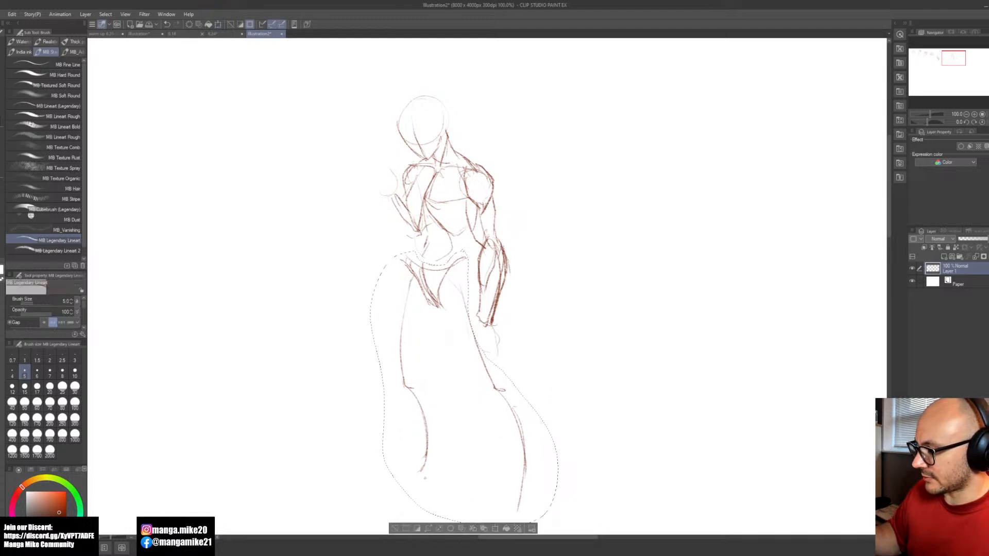
pyautogui.click(396, 529)
# Step: Draw the inner contours of the thigh beside the hanging arm, running from the groin to the knee
pyautogui.moveTo(567, 410); pyautogui.dragTo(508, 382)
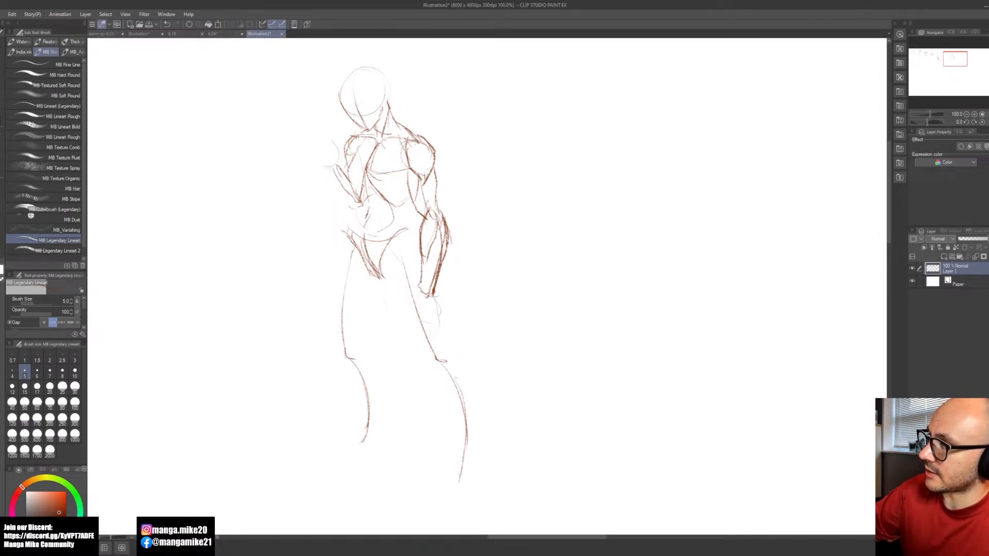
pyautogui.moveTo(382, 283)
pyautogui.mouseDown()
pyautogui.moveTo(423, 356)
pyautogui.moveTo(411, 338)
pyautogui.mouseUp()
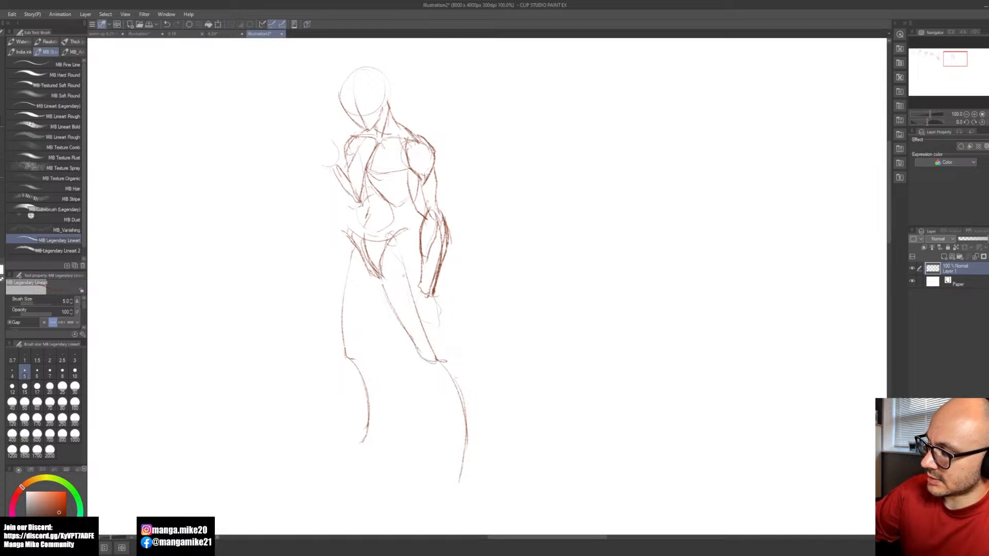
pyautogui.moveTo(389, 242); pyautogui.dragTo(413, 344)
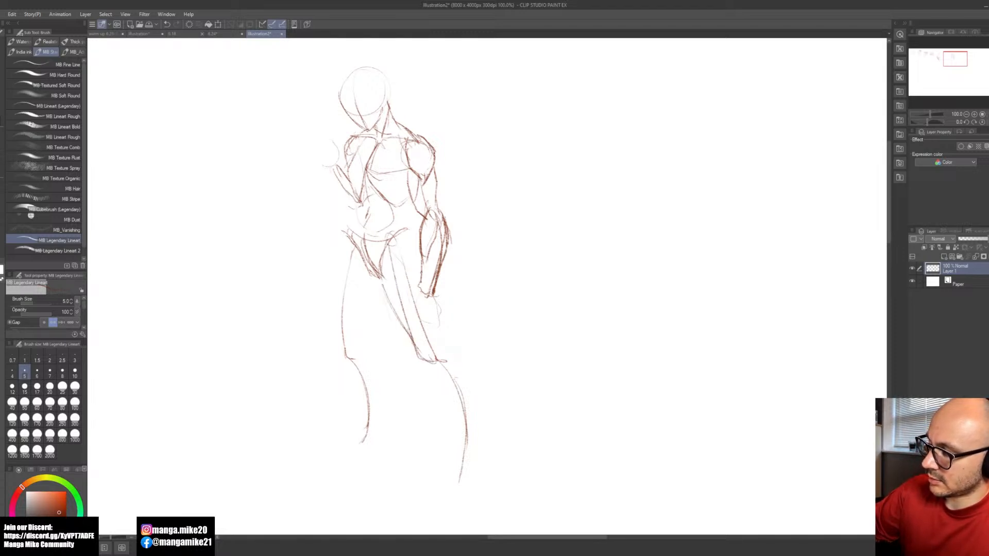
pyautogui.moveTo(412, 282); pyautogui.dragTo(421, 310)
pyautogui.moveTo(405, 274)
pyautogui.mouseDown()
pyautogui.moveTo(418, 322)
pyautogui.moveTo(440, 343)
pyautogui.mouseUp()
# Step: Block in the hanging arm's hand and fingers, and draw the outer thigh contour from the hip to the hand
pyautogui.moveTo(437, 296); pyautogui.dragTo(432, 321)
pyautogui.moveTo(399, 237)
pyautogui.mouseDown()
pyautogui.moveTo(432, 296)
pyautogui.moveTo(417, 303)
pyautogui.moveTo(437, 317)
pyautogui.mouseUp()
pyautogui.moveTo(438, 294); pyautogui.dragTo(432, 319)
pyautogui.moveTo(423, 305); pyautogui.dragTo(418, 325)
# Step: Lasso the hanging hand and wrist, transform them slightly upward to shorten the arm, and clear the selection
pyautogui.press('space')
pyautogui.moveTo(470, 297); pyautogui.dragTo(536, 331)
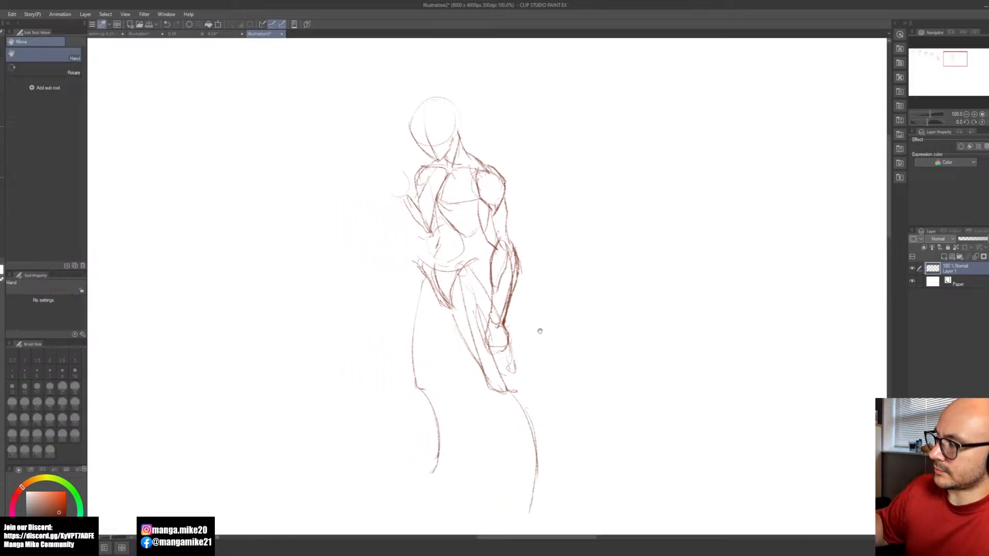
pyautogui.press('m')
pyautogui.moveTo(513, 294)
pyautogui.mouseDown()
pyautogui.moveTo(489, 319)
pyautogui.moveTo(484, 351)
pyautogui.moveTo(514, 310)
pyautogui.mouseUp()
pyautogui.hotkey('ctrl', 't')
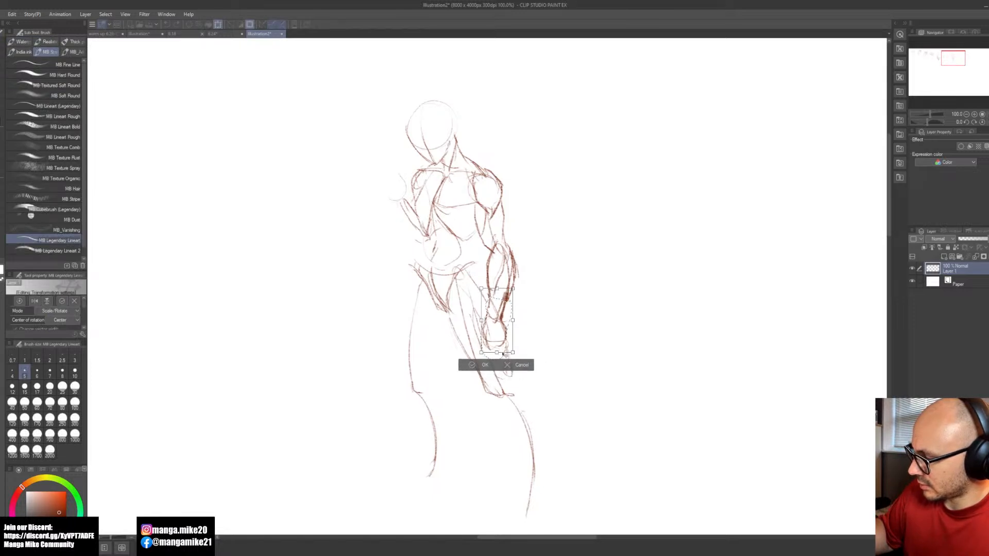
pyautogui.click(471, 366)
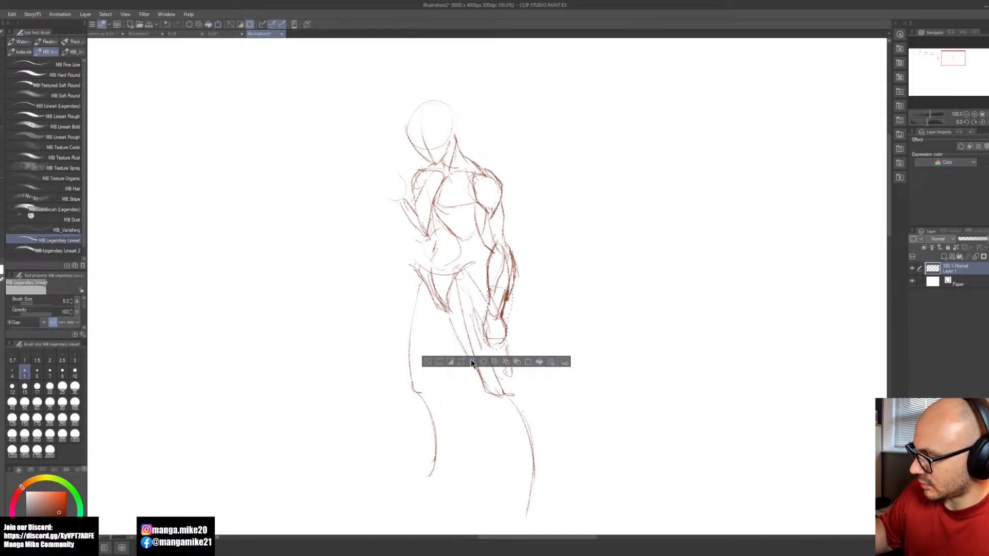
pyautogui.click(428, 361)
# Step: Draw the inner and outer contours of the thigh on the raised-arm side, from the hip to the knee
pyautogui.moveTo(495, 403); pyautogui.dragTo(537, 372)
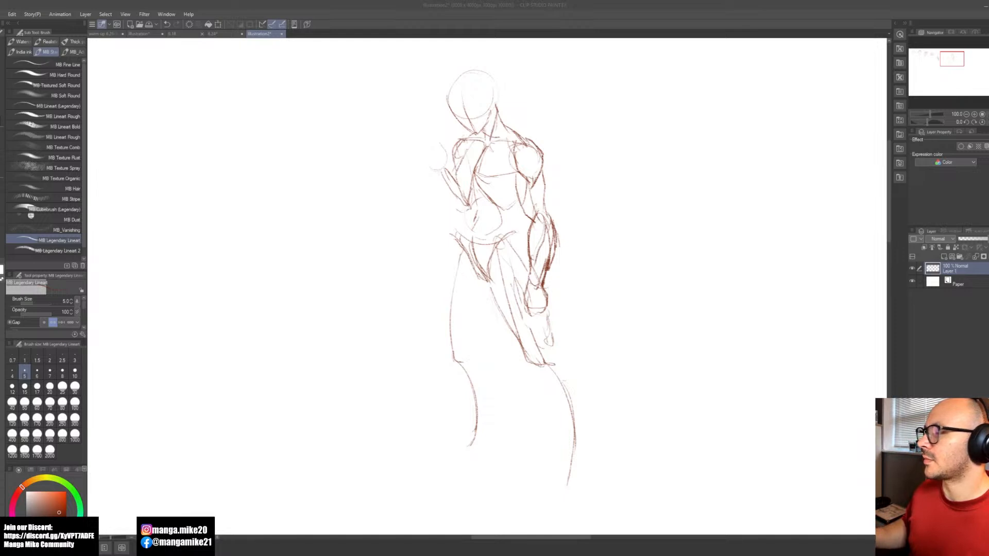
pyautogui.click(583, 359)
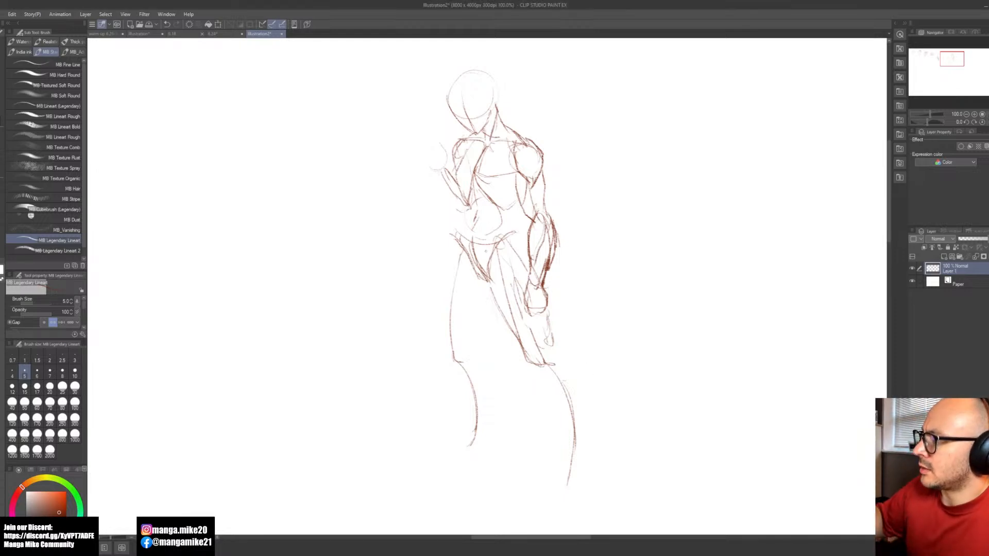
pyautogui.moveTo(459, 242)
pyautogui.mouseDown()
pyautogui.moveTo(452, 352)
pyautogui.moveTo(468, 352)
pyautogui.moveTo(469, 284)
pyautogui.moveTo(468, 337)
pyautogui.mouseUp()
pyautogui.moveTo(456, 233)
pyautogui.mouseDown()
pyautogui.moveTo(439, 337)
pyautogui.moveTo(452, 350)
pyautogui.mouseUp()
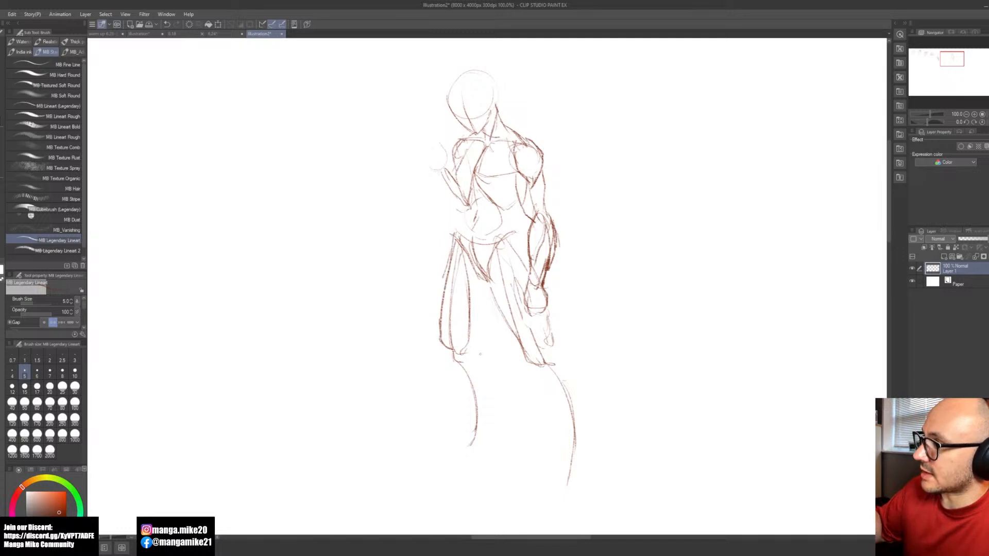
# Step: Outline both lower legs with calf and shin contours from the knees to the ankles
pyautogui.moveTo(550, 347)
pyautogui.mouseDown()
pyautogui.moveTo(573, 380)
pyautogui.moveTo(582, 453)
pyautogui.mouseUp()
pyautogui.moveTo(531, 367)
pyautogui.mouseDown()
pyautogui.moveTo(570, 466)
pyautogui.moveTo(584, 462)
pyautogui.mouseUp()
pyautogui.moveTo(463, 336)
pyautogui.mouseDown()
pyautogui.moveTo(481, 395)
pyautogui.moveTo(476, 423)
pyautogui.mouseUp()
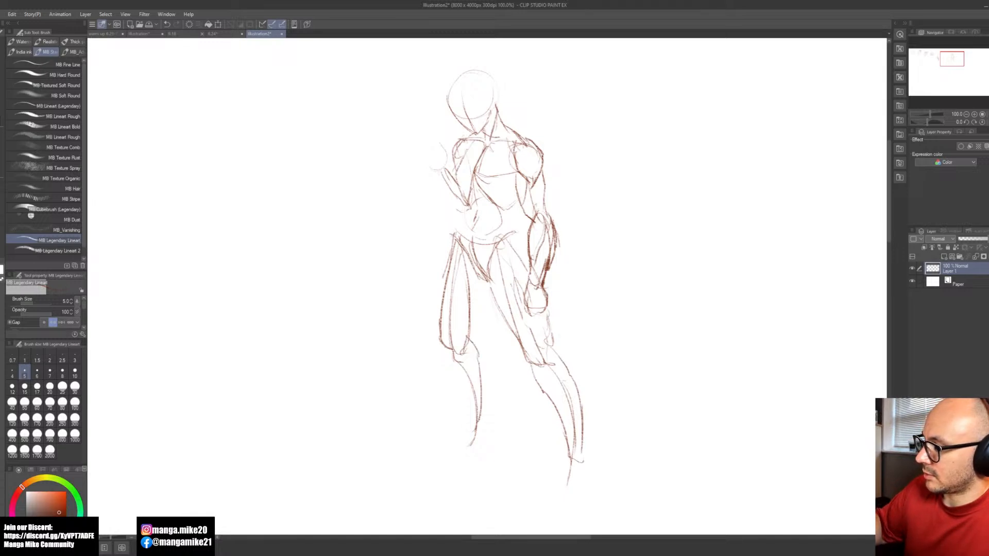
pyautogui.moveTo(446, 363)
pyautogui.mouseDown()
pyautogui.moveTo(473, 413)
pyautogui.moveTo(465, 450)
pyautogui.moveTo(486, 436)
pyautogui.mouseUp()
# Step: Sketch both feet as simple wedge shapes below the ankles
pyautogui.moveTo(481, 421)
pyautogui.mouseDown()
pyautogui.moveTo(487, 446)
pyautogui.moveTo(436, 447)
pyautogui.mouseUp()
pyautogui.moveTo(570, 459); pyautogui.dragTo(552, 488)
pyautogui.moveTo(552, 489)
pyautogui.mouseDown()
pyautogui.moveTo(595, 479)
pyautogui.moveTo(590, 488)
pyautogui.mouseUp()
pyautogui.moveTo(584, 488); pyautogui.dragTo(568, 486)
# Step: Start a second figure in the empty space beside the first with an oval head, face centre line, jaw and neck
pyautogui.press('space')
pyautogui.moveTo(672, 388)
pyautogui.mouseDown()
pyautogui.moveTo(618, 382)
pyautogui.moveTo(376, 424)
pyautogui.moveTo(362, 437)
pyautogui.mouseUp()
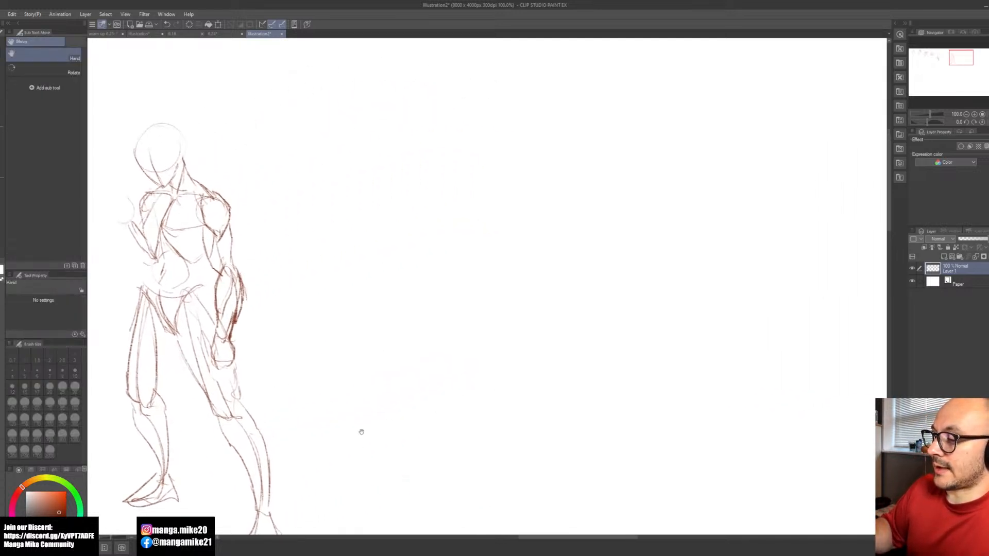
pyautogui.moveTo(490, 135)
pyautogui.mouseDown()
pyautogui.moveTo(540, 145)
pyautogui.moveTo(523, 169)
pyautogui.moveTo(516, 124)
pyautogui.moveTo(521, 179)
pyautogui.mouseUp()
pyautogui.hotkey('ctrl', 'z')
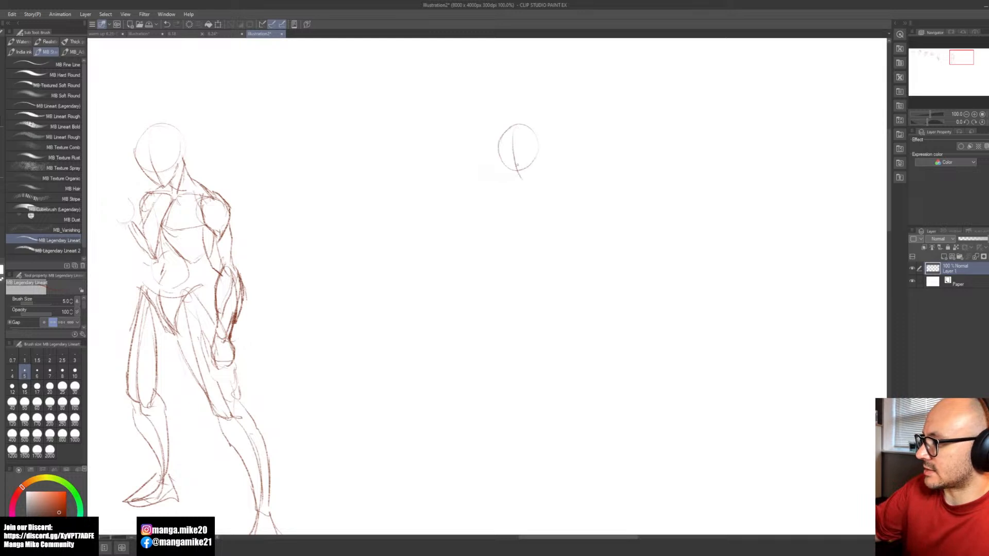
pyautogui.moveTo(505, 132)
pyautogui.mouseDown()
pyautogui.moveTo(535, 122)
pyautogui.moveTo(541, 153)
pyautogui.moveTo(502, 154)
pyautogui.moveTo(521, 177)
pyautogui.mouseUp()
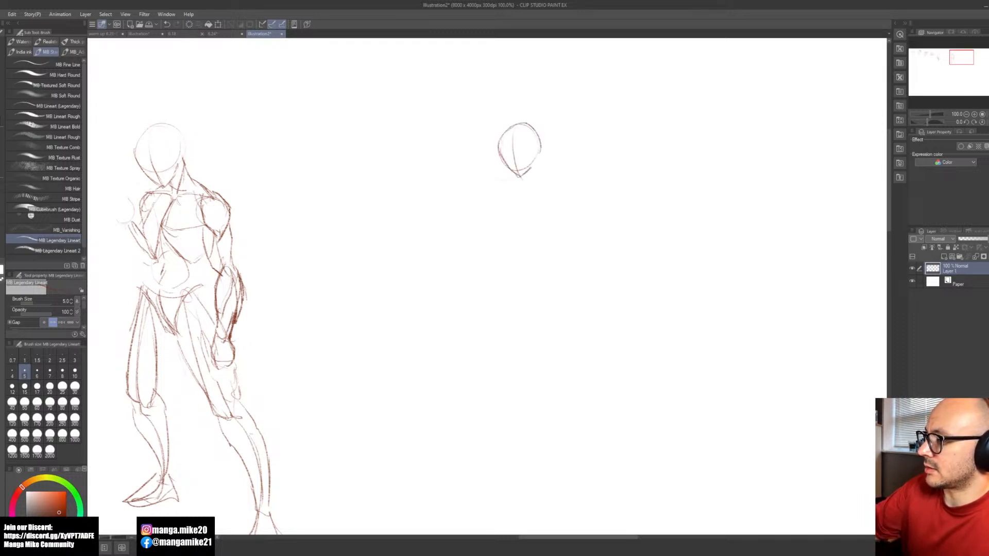
pyautogui.moveTo(539, 152); pyautogui.dragTo(538, 180)
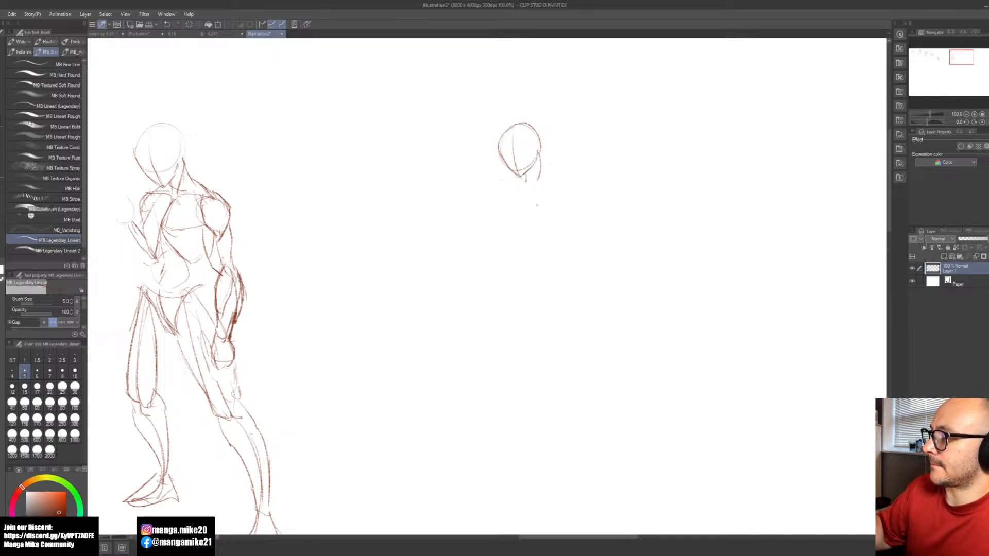
# Step: Sketch the second figure's collarbone line, torso centre line, ribcage sides and rounded stomach
pyautogui.moveTo(526, 189)
pyautogui.mouseDown()
pyautogui.moveTo(522, 197)
pyautogui.moveTo(516, 174)
pyautogui.moveTo(531, 197)
pyautogui.moveTo(558, 203)
pyautogui.mouseUp()
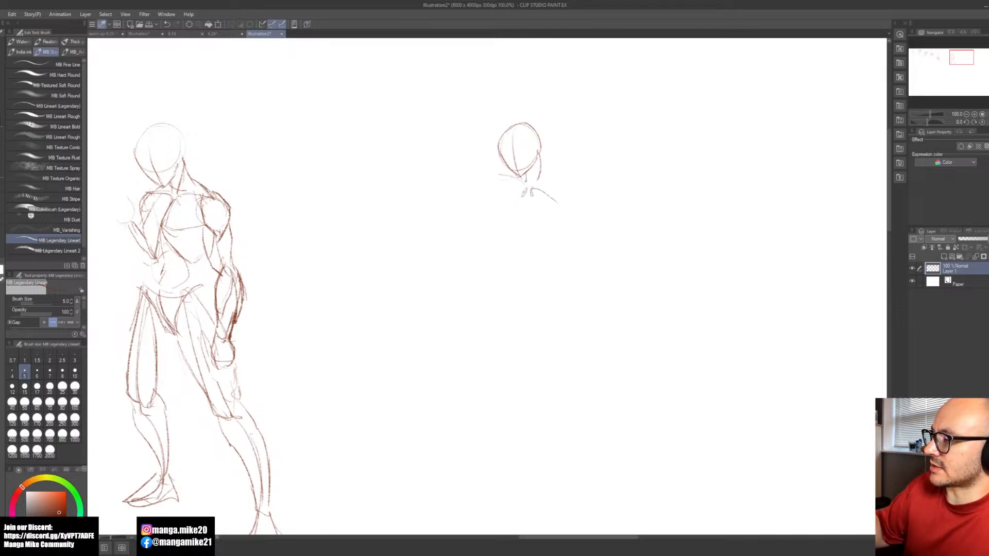
pyautogui.moveTo(531, 189)
pyautogui.mouseDown()
pyautogui.moveTo(523, 227)
pyautogui.moveTo(535, 246)
pyautogui.mouseUp()
pyautogui.moveTo(517, 179)
pyautogui.mouseDown()
pyautogui.moveTo(497, 207)
pyautogui.moveTo(500, 231)
pyautogui.mouseUp()
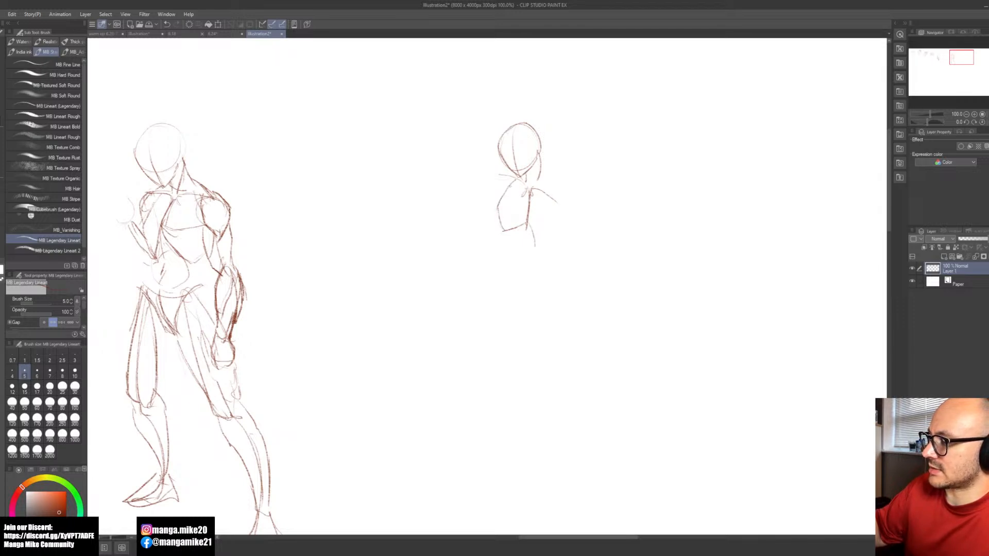
pyautogui.moveTo(540, 192)
pyautogui.mouseDown()
pyautogui.moveTo(547, 217)
pyautogui.moveTo(535, 243)
pyautogui.moveTo(523, 229)
pyautogui.moveTo(517, 254)
pyautogui.mouseUp()
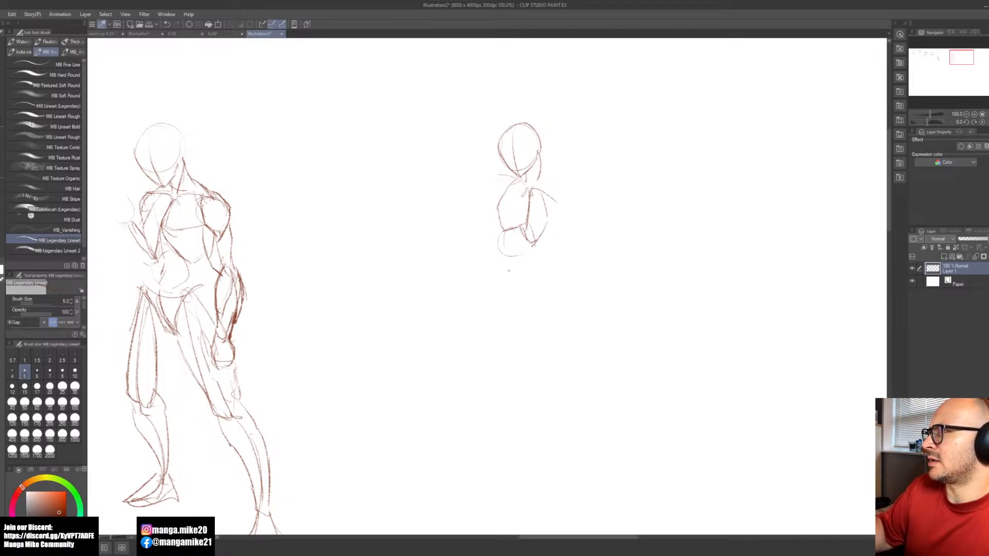
pyautogui.moveTo(498, 269)
pyautogui.mouseDown()
pyautogui.moveTo(537, 260)
pyautogui.moveTo(512, 271)
pyautogui.moveTo(533, 265)
pyautogui.moveTo(516, 306)
pyautogui.moveTo(512, 288)
pyautogui.moveTo(523, 296)
pyautogui.mouseUp()
pyautogui.moveTo(540, 264); pyautogui.dragTo(519, 307)
pyautogui.hotkey('ctrl', 'z')
pyautogui.hotkey('ctrl', 'z')
pyautogui.hotkey('ctrl', 'z')
pyautogui.hotkey('ctrl', 'z')
pyautogui.hotkey('ctrl', 'z')
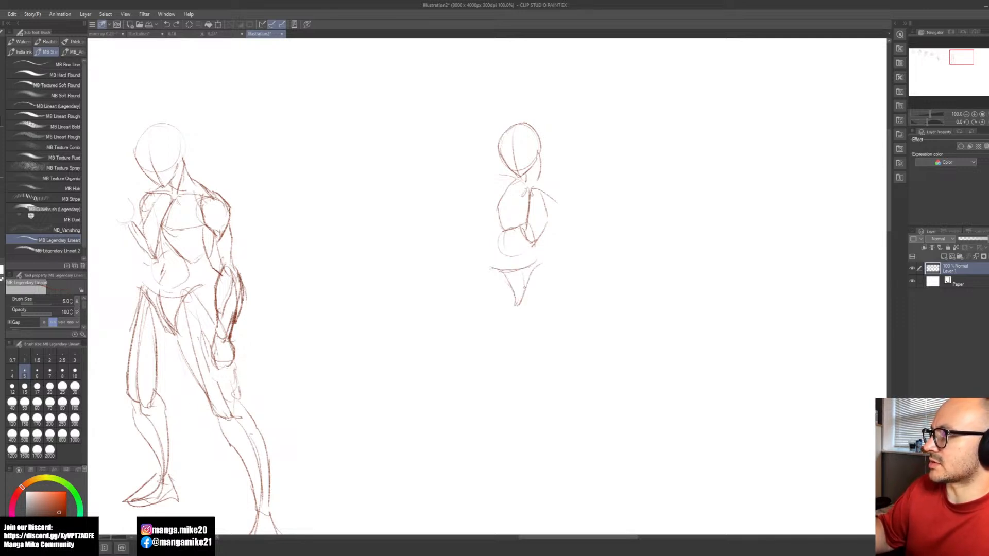
pyautogui.hotkey('ctrl', 'z')
# Step: Draw the second figure's pelvis as a curved waistband with a tilted wedge, and add rounded hips on both sides
pyautogui.moveTo(491, 268)
pyautogui.mouseDown()
pyautogui.moveTo(525, 274)
pyautogui.moveTo(533, 264)
pyautogui.moveTo(511, 276)
pyautogui.moveTo(498, 307)
pyautogui.moveTo(537, 274)
pyautogui.mouseUp()
pyautogui.moveTo(506, 304); pyautogui.dragTo(536, 276)
pyautogui.hotkey('ctrl', 'z')
pyautogui.hotkey('ctrl', 'z')
pyautogui.moveTo(498, 306); pyautogui.dragTo(538, 273)
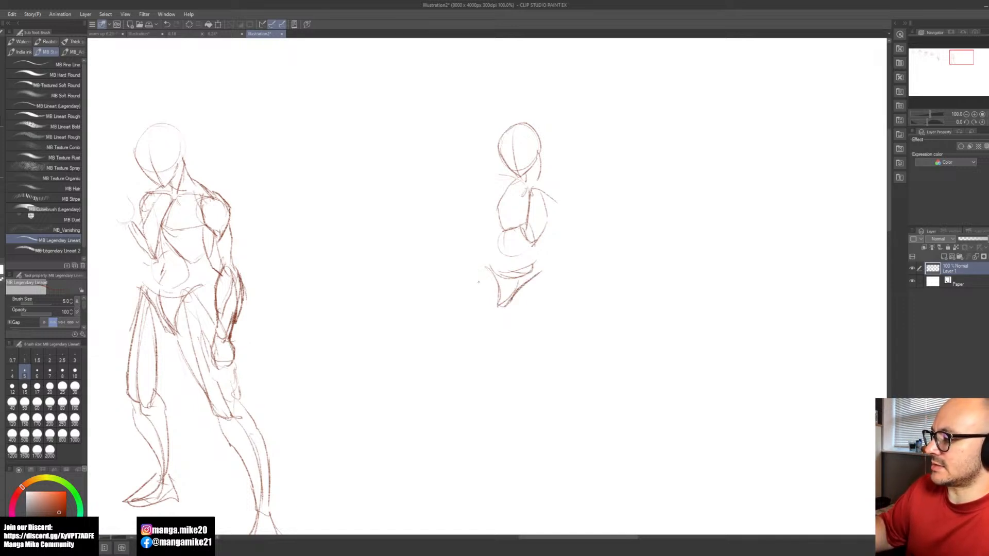
pyautogui.moveTo(488, 269); pyautogui.dragTo(467, 311)
pyautogui.moveTo(540, 271)
pyautogui.mouseDown()
pyautogui.moveTo(534, 310)
pyautogui.moveTo(561, 278)
pyautogui.moveTo(555, 193)
pyautogui.mouseUp()
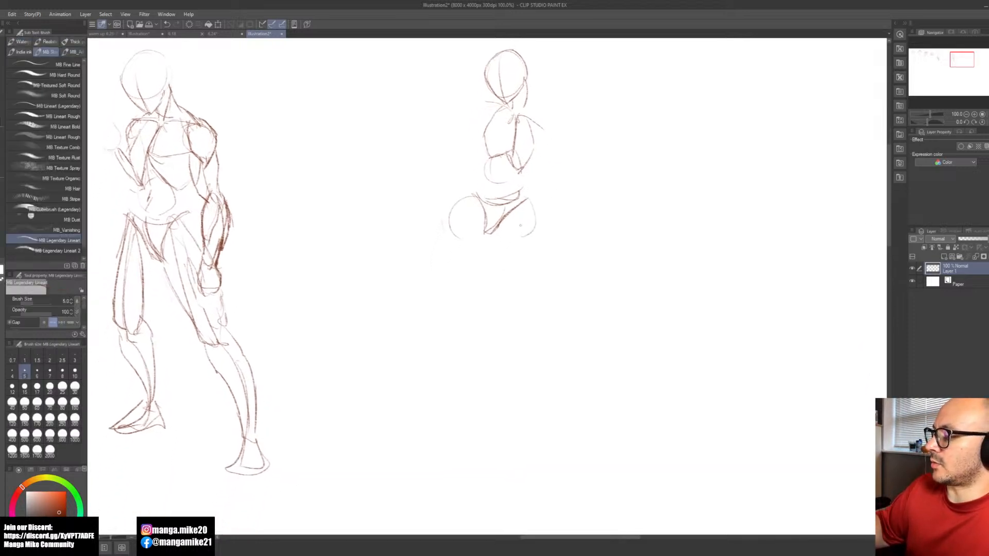
pyautogui.moveTo(530, 231)
pyautogui.mouseDown()
pyautogui.moveTo(473, 274)
pyautogui.moveTo(477, 302)
pyautogui.moveTo(465, 302)
pyautogui.mouseUp()
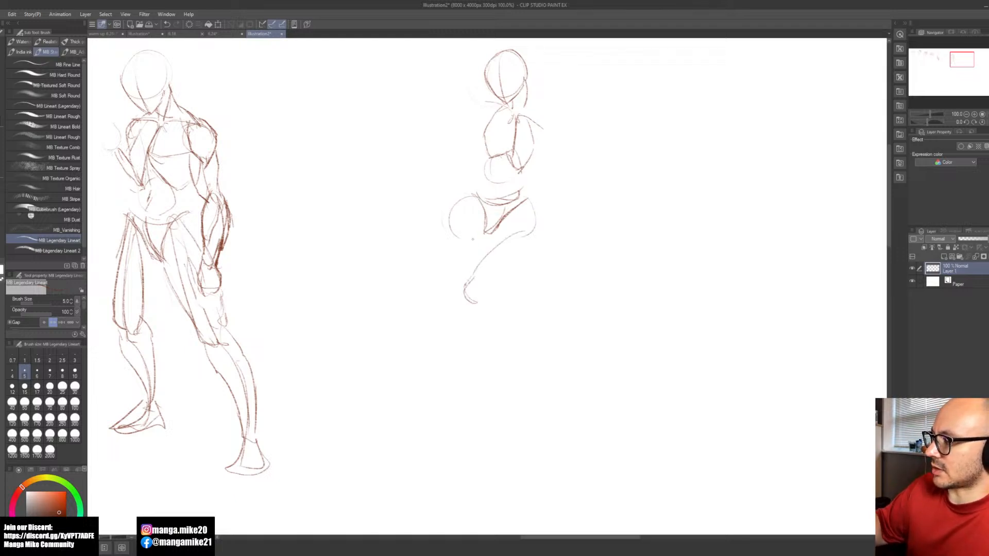
pyautogui.hotkey('ctrl', 'z')
pyautogui.hotkey('ctrl', 'z')
pyautogui.hotkey('ctrl', 'z')
# Step: Draw the second figure's leg guide lines, with one thigh bent inward, the other straight, and both lower legs below the knees
pyautogui.moveTo(516, 237)
pyautogui.mouseDown()
pyautogui.moveTo(487, 273)
pyautogui.moveTo(504, 290)
pyautogui.mouseUp()
pyautogui.moveTo(471, 244); pyautogui.dragTo(474, 339)
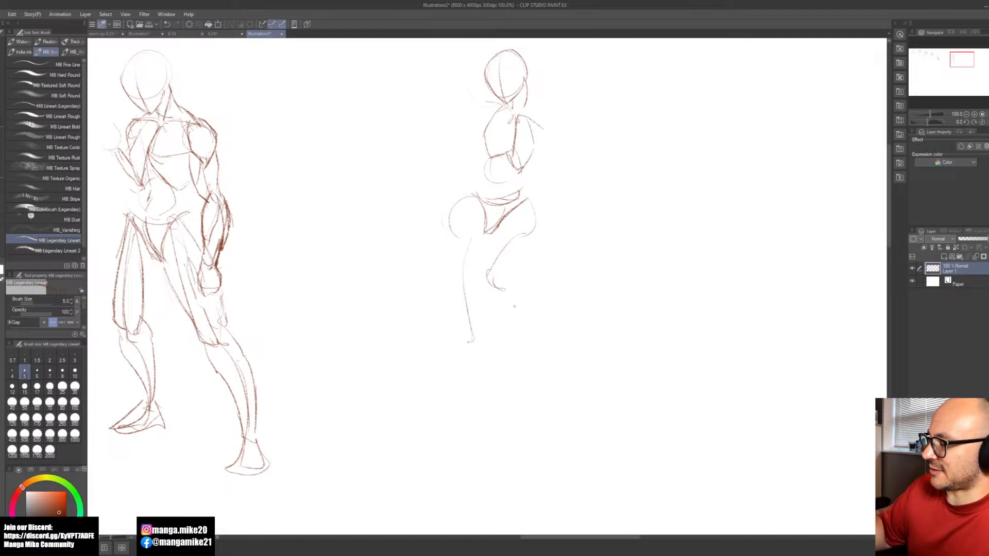
pyautogui.moveTo(475, 338)
pyautogui.mouseDown()
pyautogui.moveTo(466, 344)
pyautogui.moveTo(478, 451)
pyautogui.mouseUp()
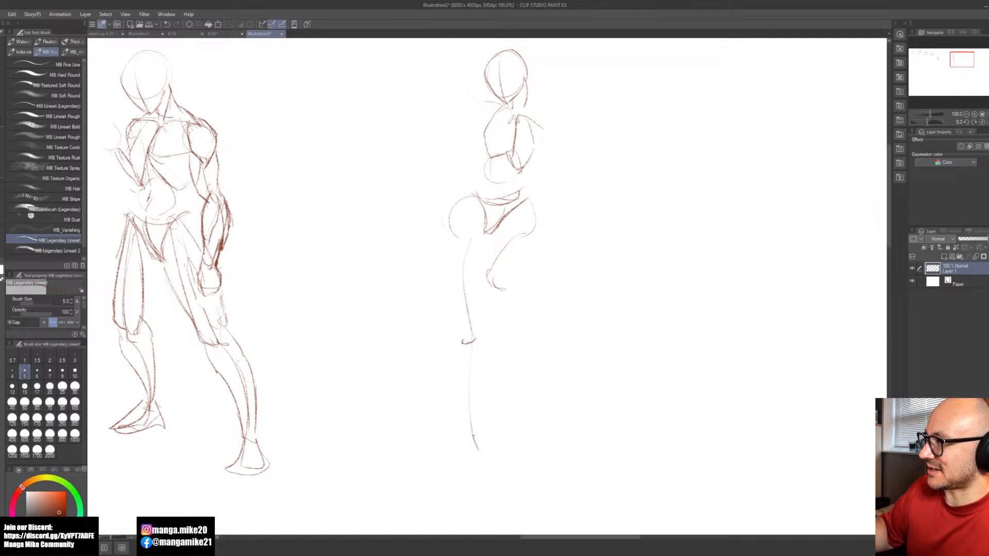
pyautogui.moveTo(470, 363); pyautogui.dragTo(472, 429)
pyautogui.moveTo(505, 303); pyautogui.dragTo(496, 382)
pyautogui.moveTo(502, 334); pyautogui.dragTo(499, 363)
pyautogui.moveTo(502, 314); pyautogui.dragTo(498, 376)
# Step: Sketch the second figure's arm guide lines, one reaching down and outward, the other bent with its forearm raised
pyautogui.moveTo(544, 255)
pyautogui.mouseDown()
pyautogui.moveTo(523, 400)
pyautogui.moveTo(530, 327)
pyautogui.moveTo(512, 369)
pyautogui.mouseUp()
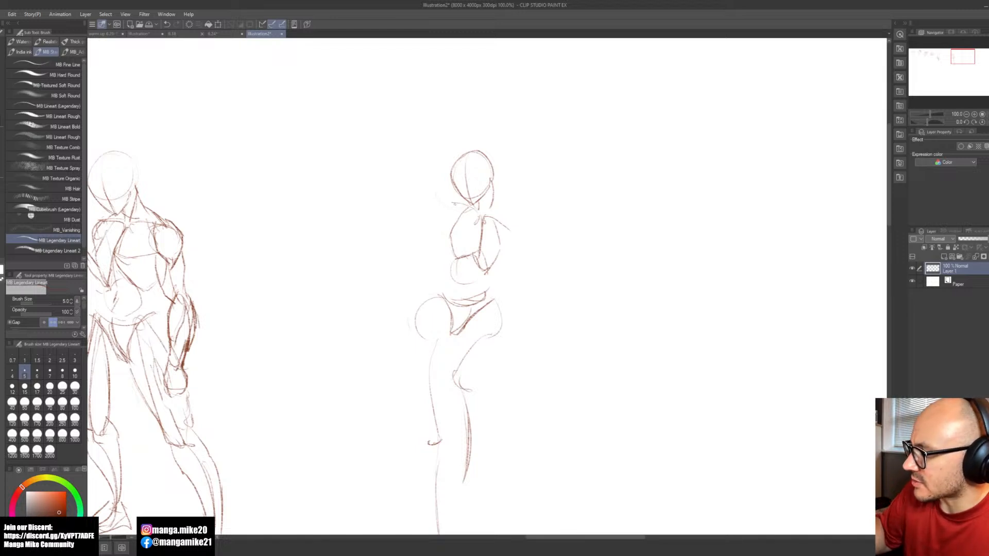
pyautogui.moveTo(437, 240); pyautogui.dragTo(422, 258)
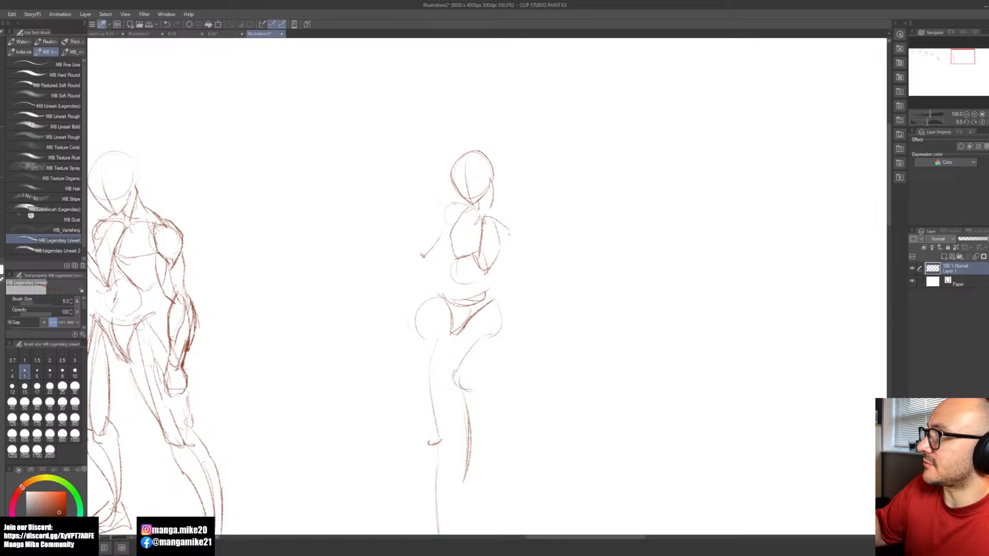
pyautogui.moveTo(506, 232); pyautogui.dragTo(555, 246)
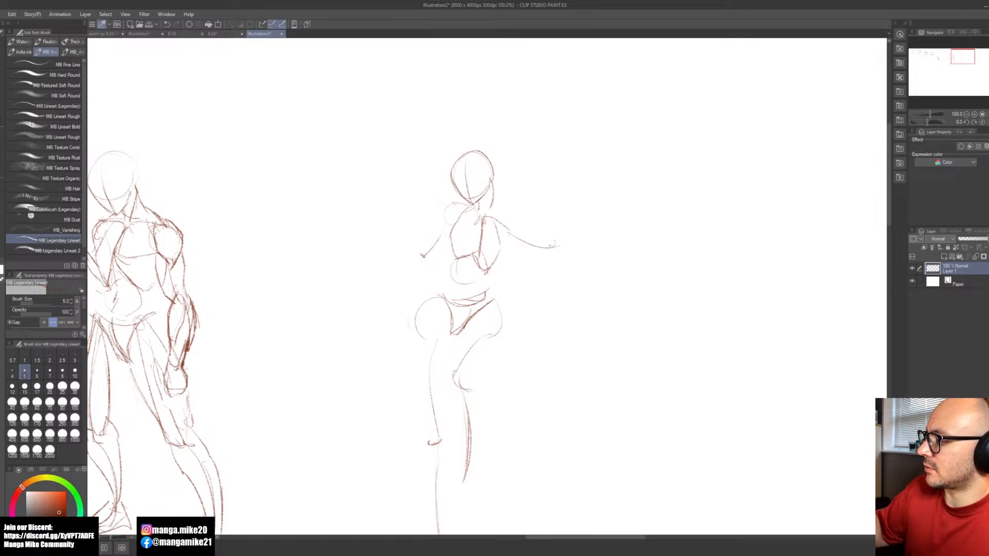
pyautogui.hotkey('ctrl', 'z')
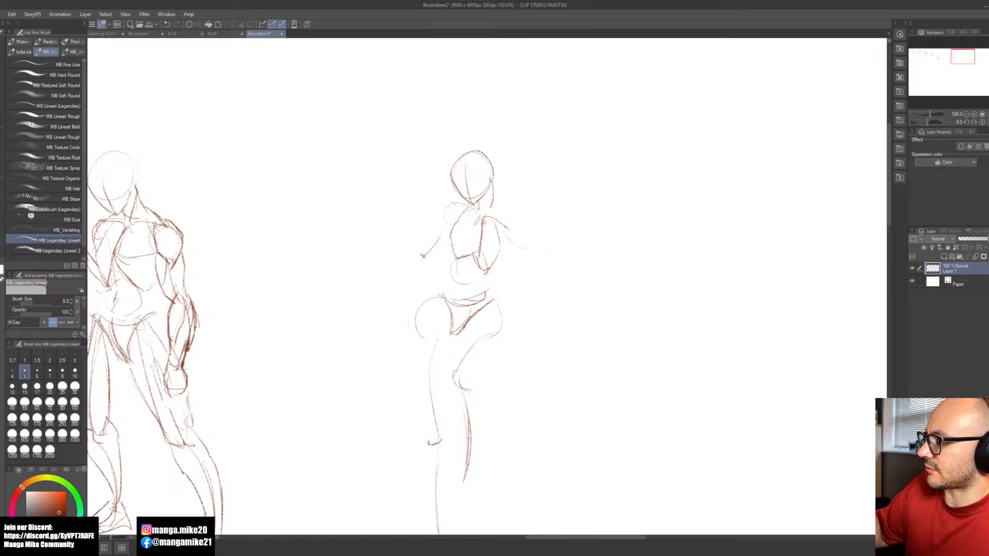
pyautogui.moveTo(499, 224)
pyautogui.mouseDown()
pyautogui.moveTo(505, 244)
pyautogui.moveTo(543, 256)
pyautogui.moveTo(543, 184)
pyautogui.moveTo(549, 256)
pyautogui.mouseUp()
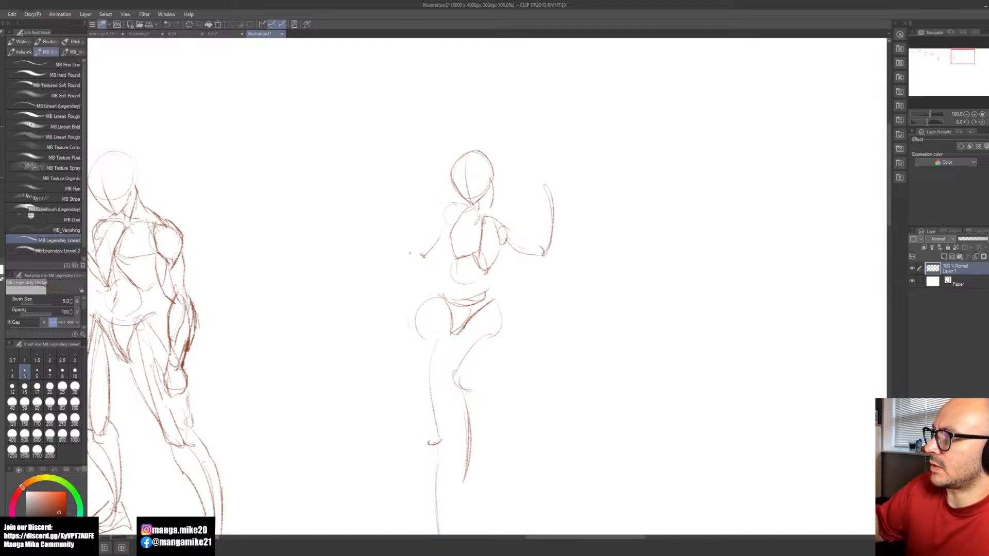
pyautogui.moveTo(423, 253)
pyautogui.mouseDown()
pyautogui.moveTo(379, 298)
pyautogui.moveTo(384, 289)
pyautogui.mouseUp()
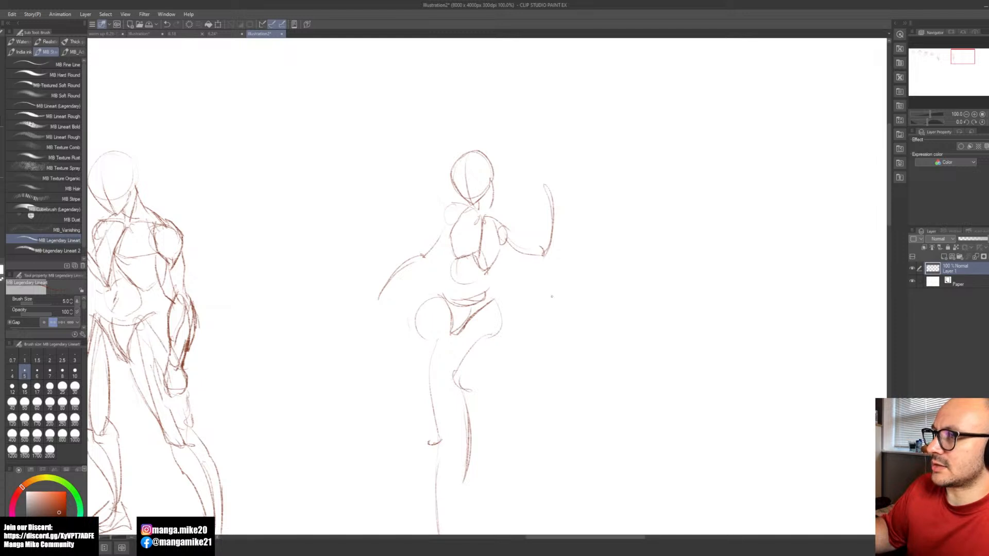
# Step: Draw the second figure's trapezius slope from neck to shoulder and outline the rounded shoulder of the lowered arm
pyautogui.press('space')
pyautogui.moveTo(541, 344)
pyautogui.mouseDown()
pyautogui.moveTo(547, 289)
pyautogui.moveTo(530, 276)
pyautogui.moveTo(553, 309)
pyautogui.mouseUp()
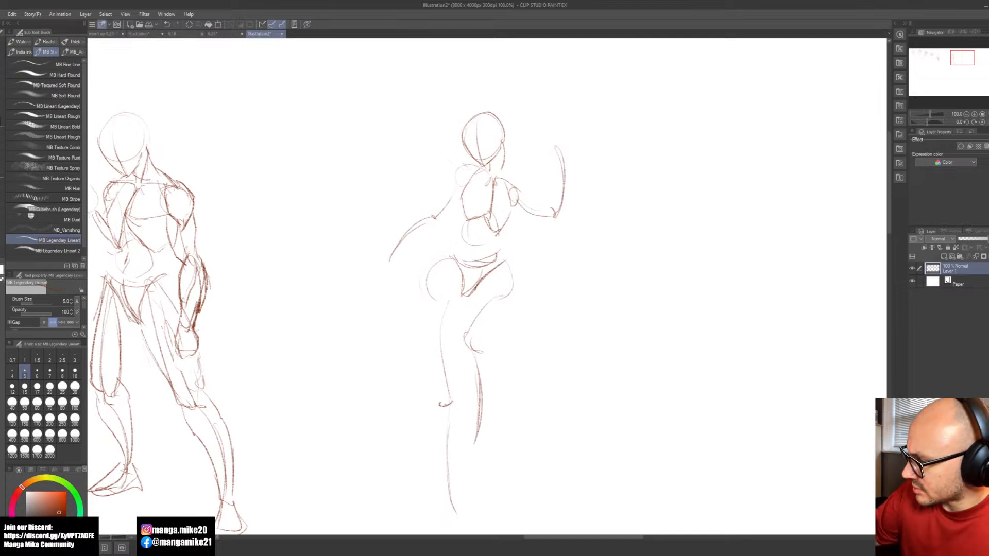
pyautogui.moveTo(503, 169); pyautogui.dragTo(513, 183)
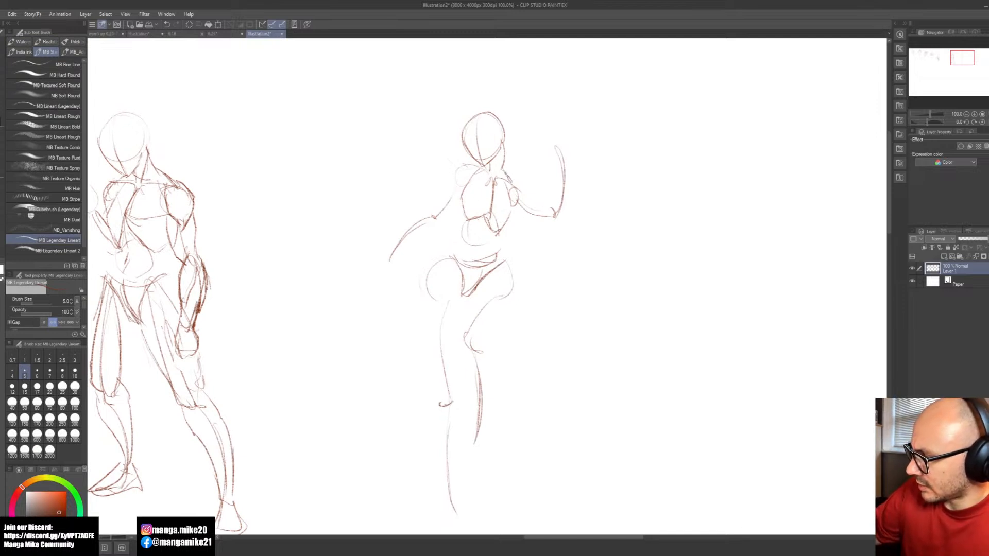
pyautogui.moveTo(503, 149)
pyautogui.mouseDown()
pyautogui.moveTo(492, 176)
pyautogui.moveTo(514, 184)
pyautogui.mouseUp()
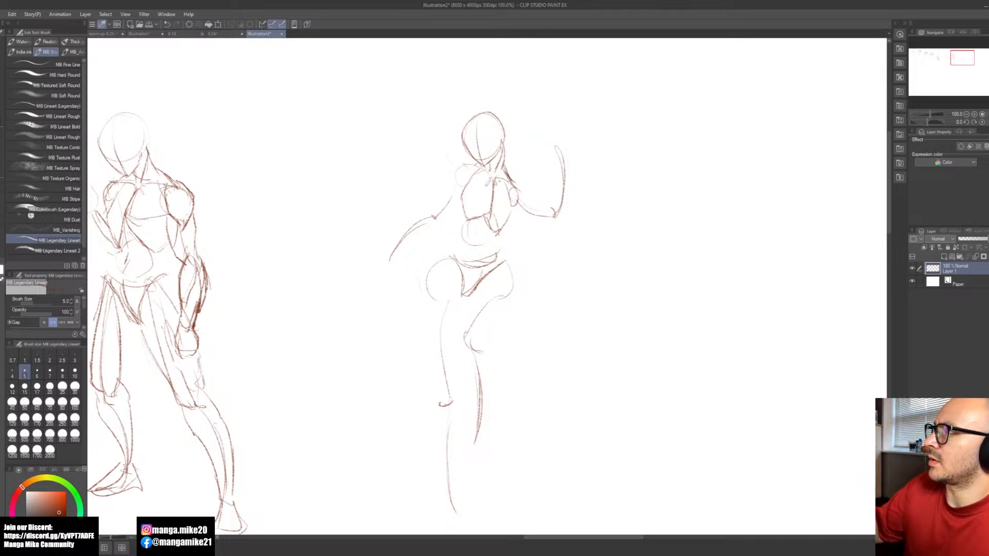
pyautogui.moveTo(463, 164); pyautogui.dragTo(450, 190)
pyautogui.hotkey('ctrl', 'z')
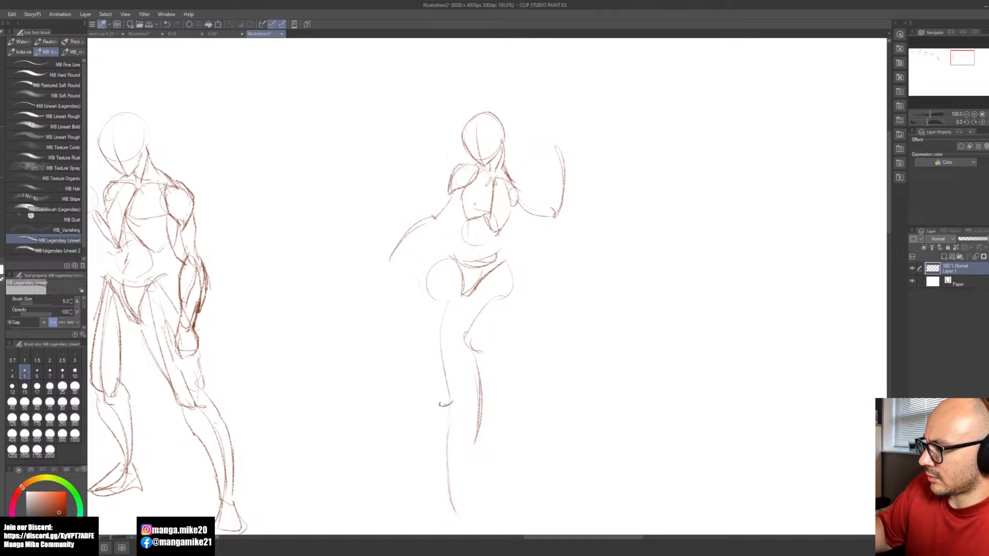
# Step: Clean up the lines inside the second figure's ribcage, then draw the chest shapes and the raised arm's shoulder
pyautogui.press('e')
pyautogui.moveTo(495, 207)
pyautogui.mouseDown()
pyautogui.moveTo(469, 218)
pyautogui.moveTo(496, 223)
pyautogui.moveTo(462, 193)
pyautogui.mouseUp()
pyautogui.press('b')
pyautogui.hotkey('ctrl', 'z')
pyautogui.moveTo(463, 189)
pyautogui.mouseDown()
pyautogui.moveTo(484, 206)
pyautogui.moveTo(469, 183)
pyautogui.moveTo(480, 174)
pyautogui.moveTo(514, 210)
pyautogui.moveTo(528, 201)
pyautogui.moveTo(511, 211)
pyautogui.moveTo(530, 196)
pyautogui.mouseUp()
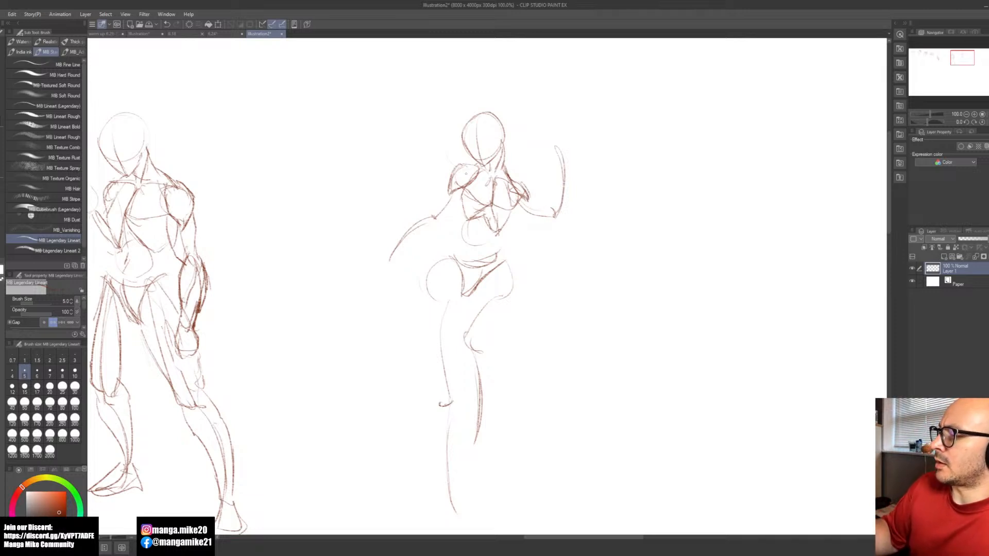
# Step: Build up both of the second figure's upper arms as tapered oval forms between shoulder and elbow
pyautogui.moveTo(449, 193)
pyautogui.mouseDown()
pyautogui.moveTo(437, 212)
pyautogui.moveTo(447, 214)
pyautogui.mouseUp()
pyautogui.moveTo(453, 192)
pyautogui.mouseDown()
pyautogui.moveTo(436, 207)
pyautogui.moveTo(461, 190)
pyautogui.mouseUp()
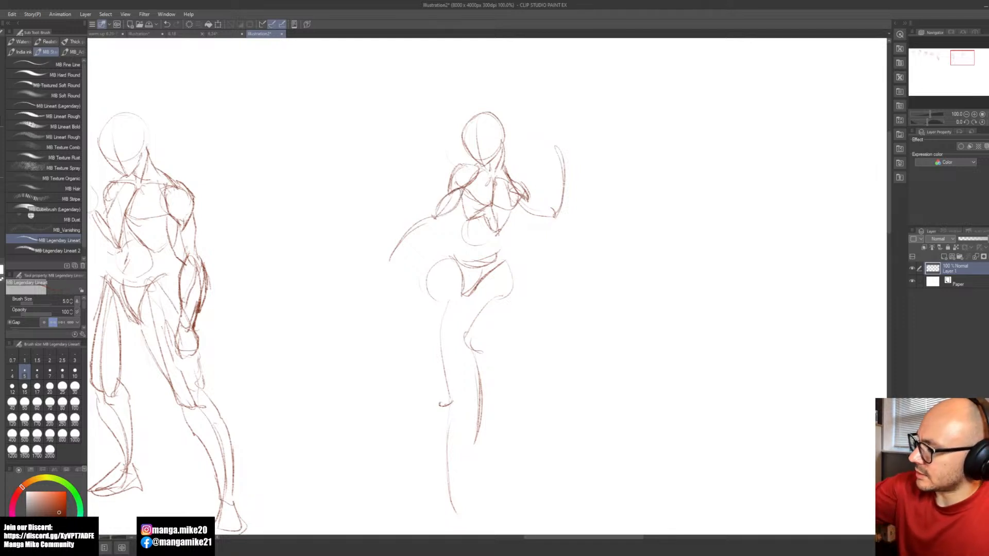
pyautogui.moveTo(518, 195)
pyautogui.mouseDown()
pyautogui.moveTo(551, 213)
pyautogui.moveTo(497, 236)
pyautogui.mouseUp()
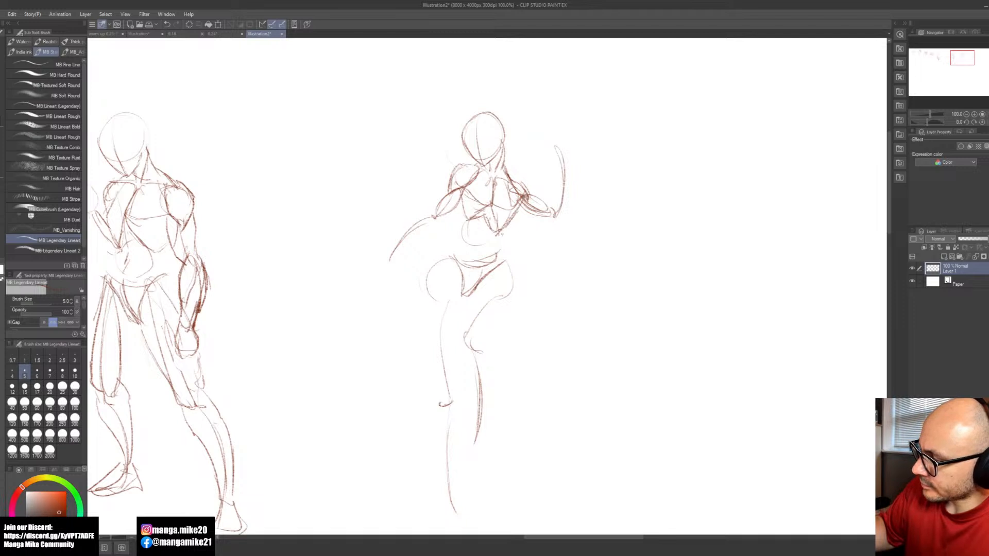
# Step: Contour both sides of the second figure's torso, curving from the ribcage in at the waist and out to the hips
pyautogui.moveTo(461, 203); pyautogui.dragTo(503, 254)
pyautogui.moveTo(466, 194)
pyautogui.mouseDown()
pyautogui.moveTo(460, 227)
pyautogui.moveTo(429, 273)
pyautogui.mouseUp()
pyautogui.moveTo(462, 237); pyautogui.dragTo(435, 260)
pyautogui.moveTo(465, 215); pyautogui.dragTo(456, 241)
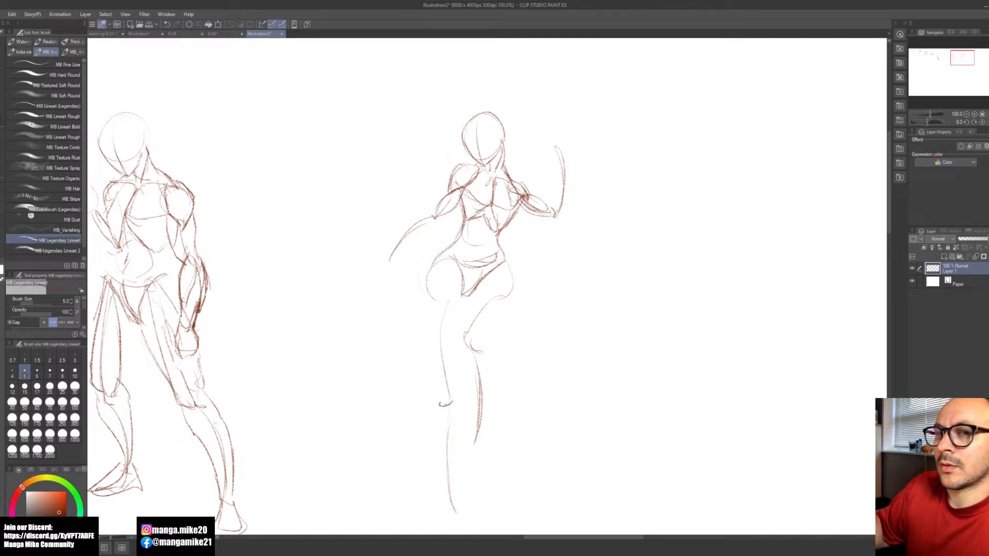
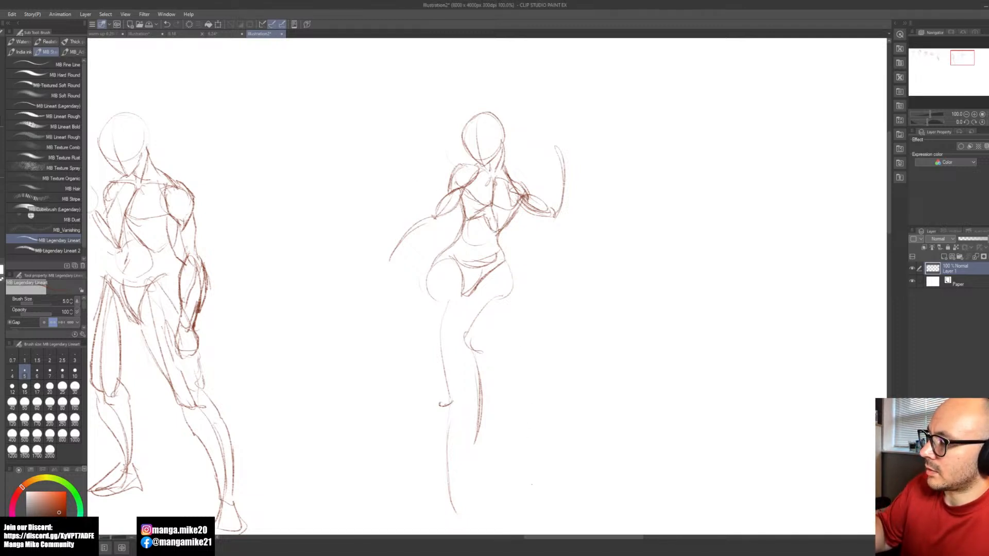
# Step: Reinforce the outlines of the second figure's lowered upper arm, the raised arm's shoulder and the collarbone area
pyautogui.moveTo(438, 206); pyautogui.dragTo(432, 222)
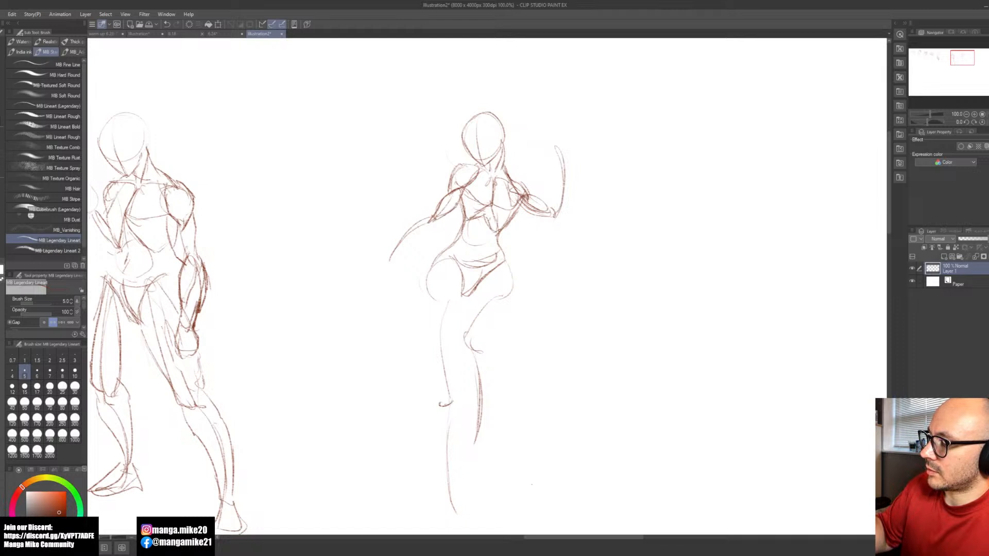
pyautogui.moveTo(448, 186); pyautogui.dragTo(431, 215)
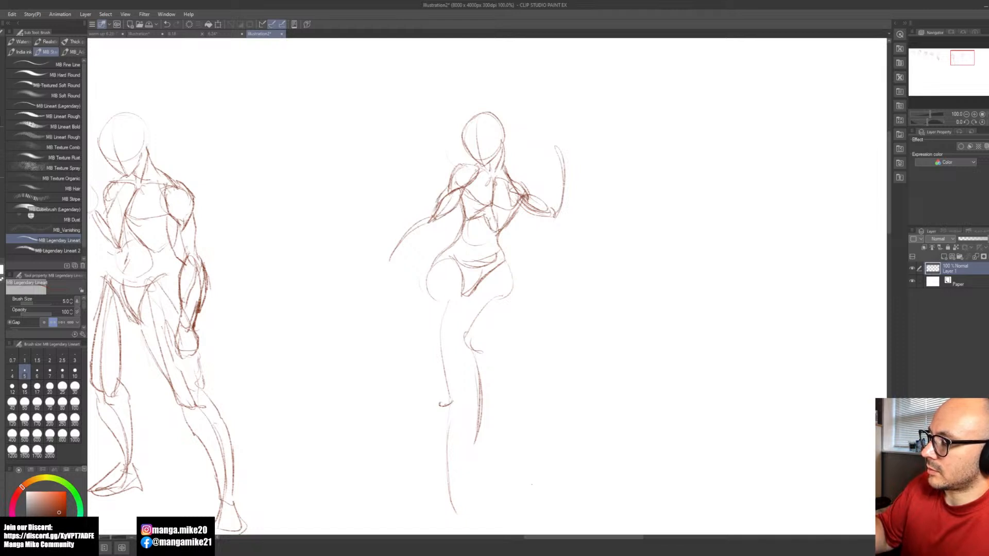
pyautogui.moveTo(516, 178); pyautogui.dragTo(528, 193)
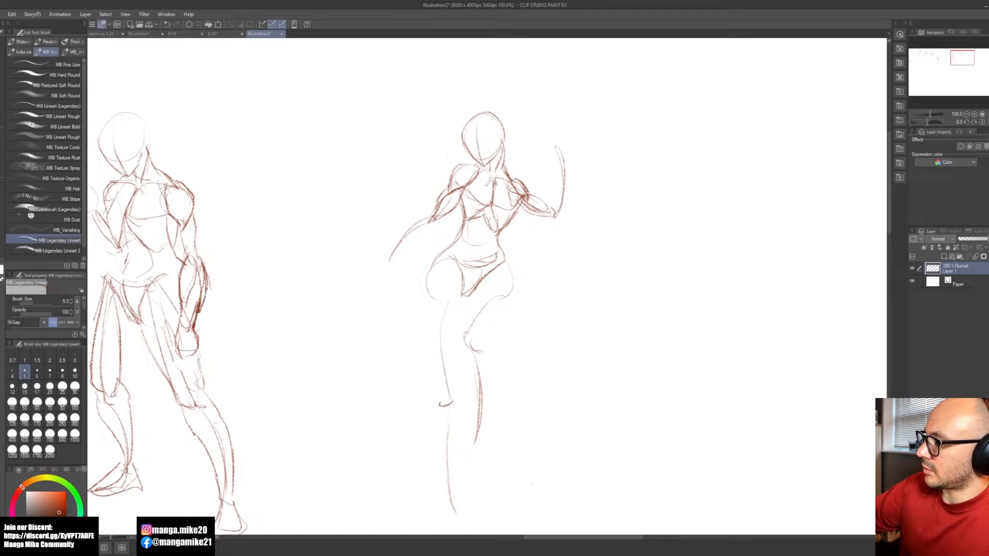
pyautogui.moveTo(491, 178); pyautogui.dragTo(466, 162)
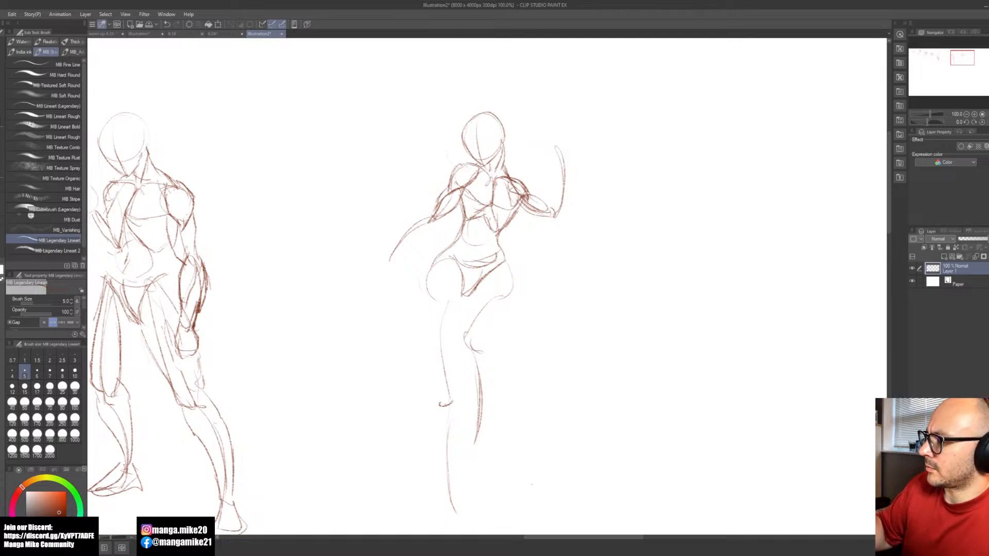
# Step: Sketch the abdominal lines below the second figure's chest and darken the waist and the V-shaped pelvis edge beside the raised leg
pyautogui.press('e')
pyautogui.press('b')
pyautogui.moveTo(493, 209)
pyautogui.mouseDown()
pyautogui.moveTo(498, 237)
pyautogui.moveTo(486, 242)
pyautogui.moveTo(498, 246)
pyautogui.moveTo(498, 264)
pyautogui.moveTo(474, 285)
pyautogui.mouseUp()
pyautogui.moveTo(501, 242); pyautogui.dragTo(497, 259)
pyautogui.moveTo(499, 257)
pyautogui.mouseDown()
pyautogui.moveTo(470, 299)
pyautogui.moveTo(460, 295)
pyautogui.mouseUp()
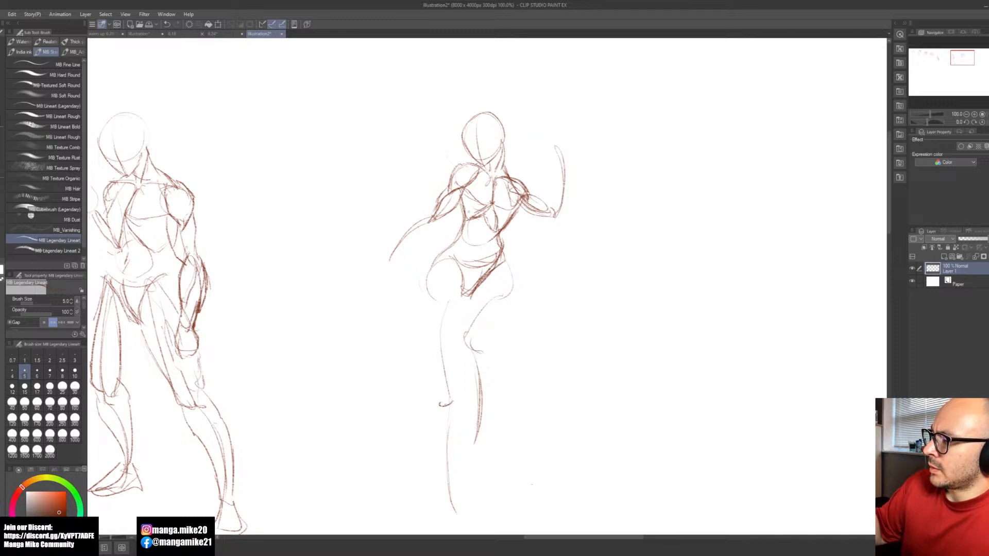
pyautogui.moveTo(491, 205); pyautogui.dragTo(483, 228)
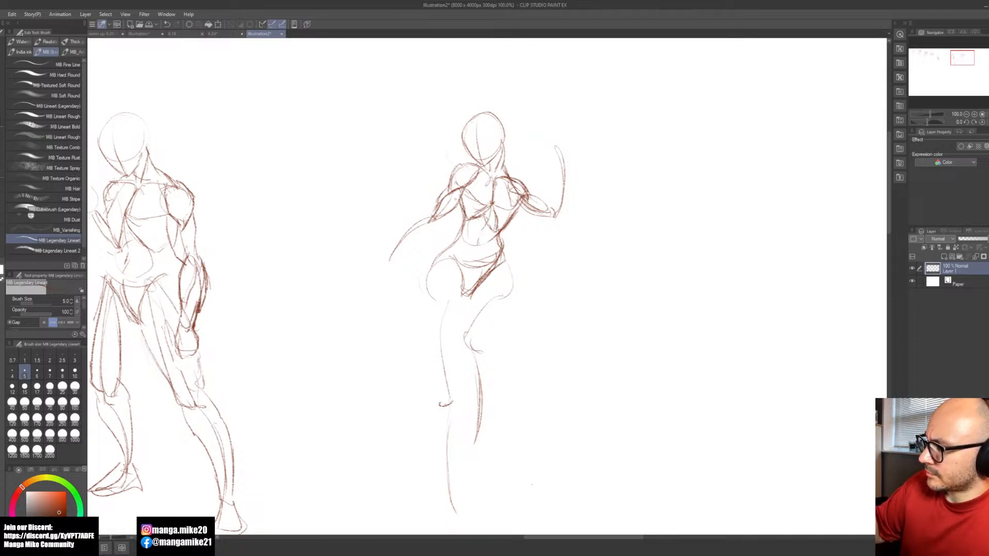
# Step: Redraw the second figure's waist contour on the standing-leg side, sweeping from below the ribcage out around the hip
pyautogui.moveTo(463, 223); pyautogui.dragTo(440, 255)
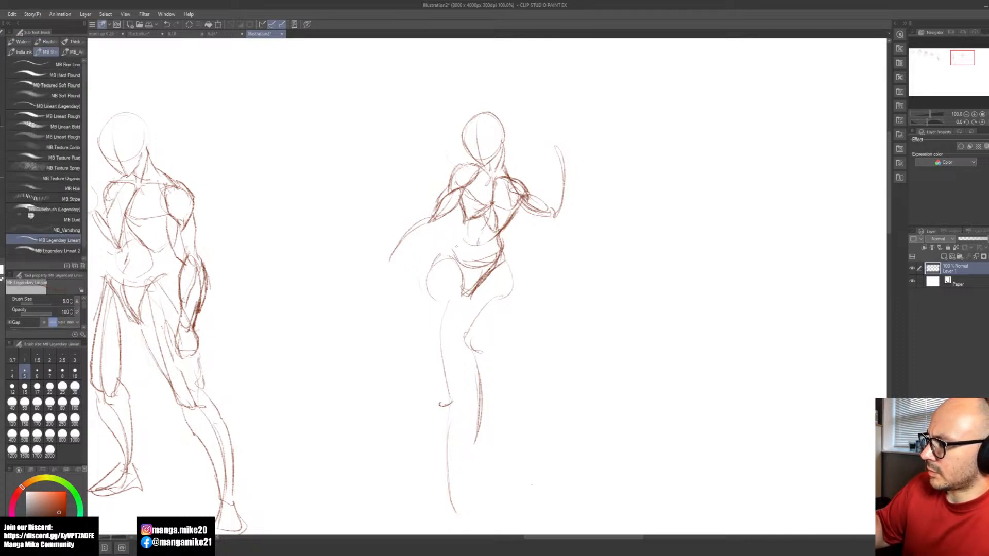
pyautogui.moveTo(427, 272)
pyautogui.mouseDown()
pyautogui.moveTo(455, 250)
pyautogui.moveTo(431, 292)
pyautogui.moveTo(450, 252)
pyautogui.mouseUp()
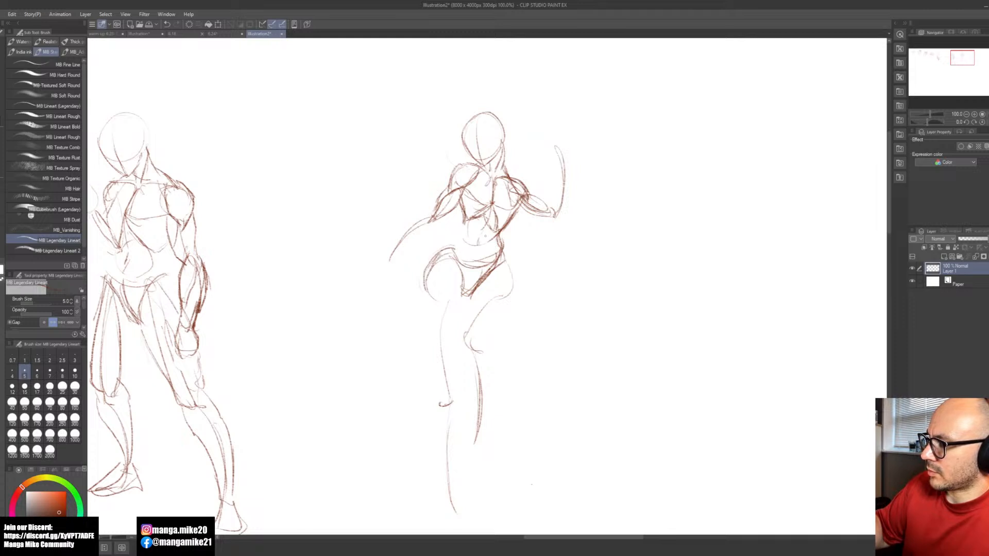
pyautogui.moveTo(463, 219); pyautogui.dragTo(423, 293)
pyautogui.moveTo(458, 204); pyautogui.dragTo(464, 231)
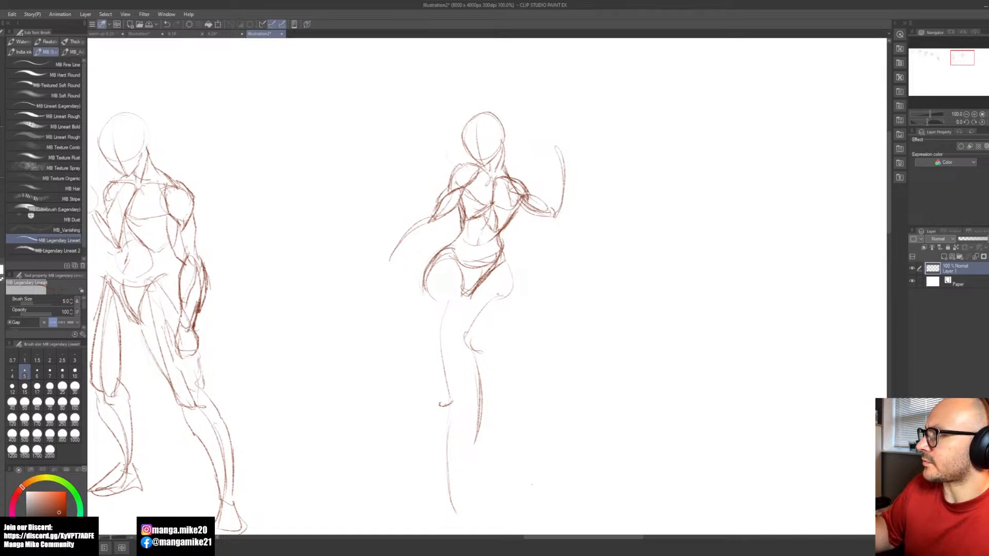
# Step: Draw the inner thigh contour of the second figure's raised leg down from the crotch and shape its bent knee
pyautogui.moveTo(471, 328); pyautogui.dragTo(462, 342)
pyautogui.moveTo(471, 296); pyautogui.dragTo(461, 331)
pyautogui.moveTo(488, 273)
pyautogui.mouseDown()
pyautogui.moveTo(460, 313)
pyautogui.moveTo(458, 342)
pyautogui.mouseUp()
pyautogui.moveTo(467, 324)
pyautogui.mouseDown()
pyautogui.moveTo(499, 300)
pyautogui.moveTo(492, 296)
pyautogui.moveTo(478, 354)
pyautogui.mouseUp()
pyautogui.moveTo(473, 330)
pyautogui.mouseDown()
pyautogui.moveTo(461, 351)
pyautogui.moveTo(472, 356)
pyautogui.mouseUp()
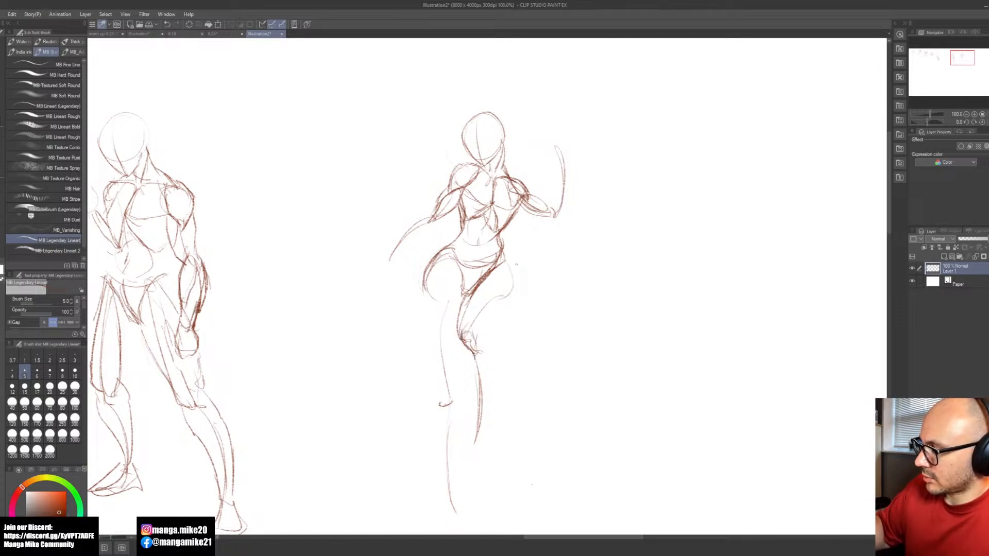
# Step: Contour the outer thigh of the second figure's raised leg, curving from the hip down to the back of the knee
pyautogui.press('e')
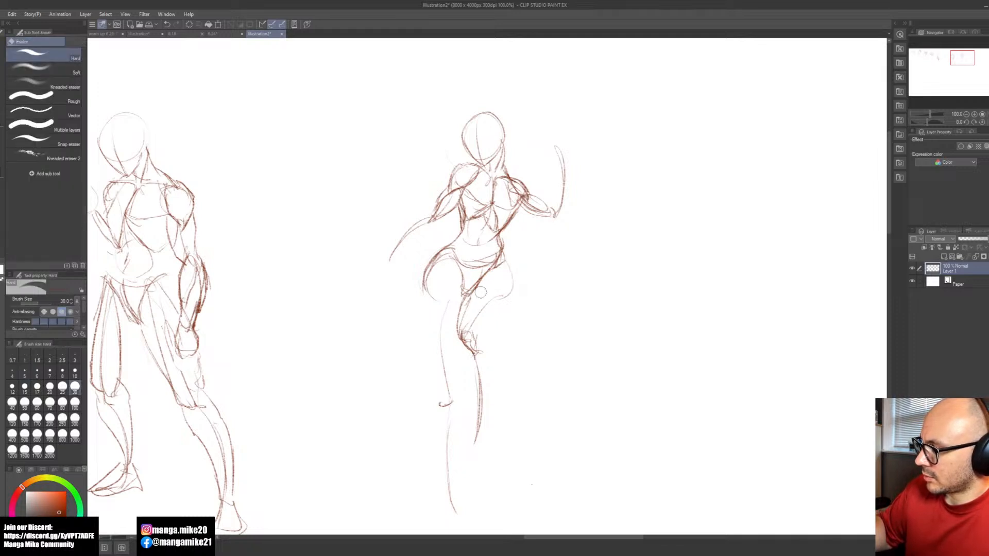
pyautogui.press('b')
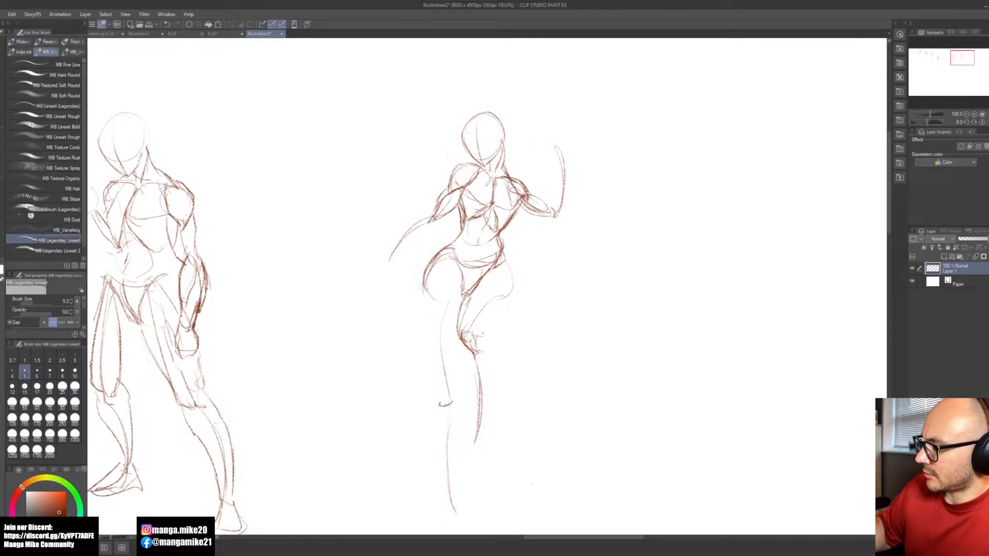
pyautogui.moveTo(499, 268); pyautogui.dragTo(473, 337)
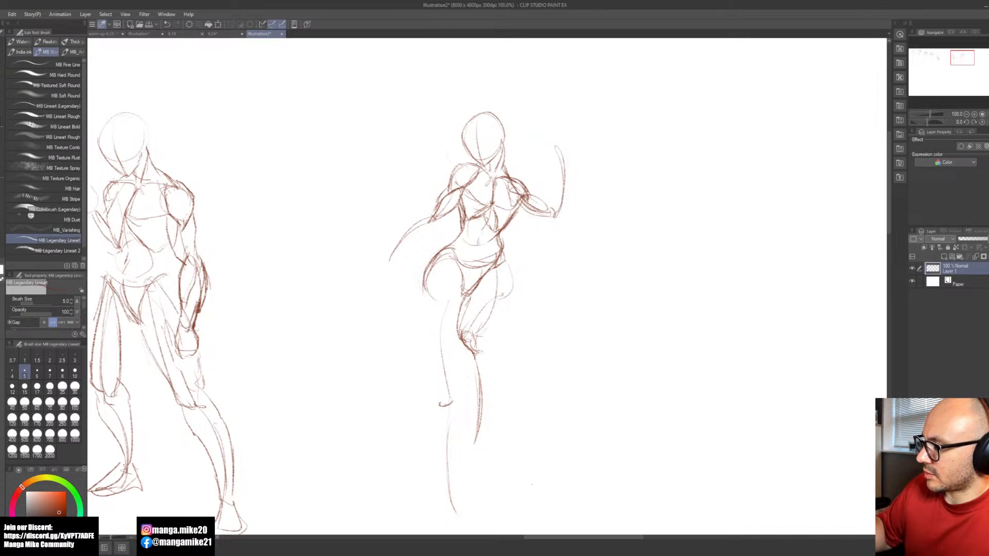
pyautogui.moveTo(506, 262)
pyautogui.mouseDown()
pyautogui.moveTo(510, 289)
pyautogui.moveTo(480, 333)
pyautogui.mouseUp()
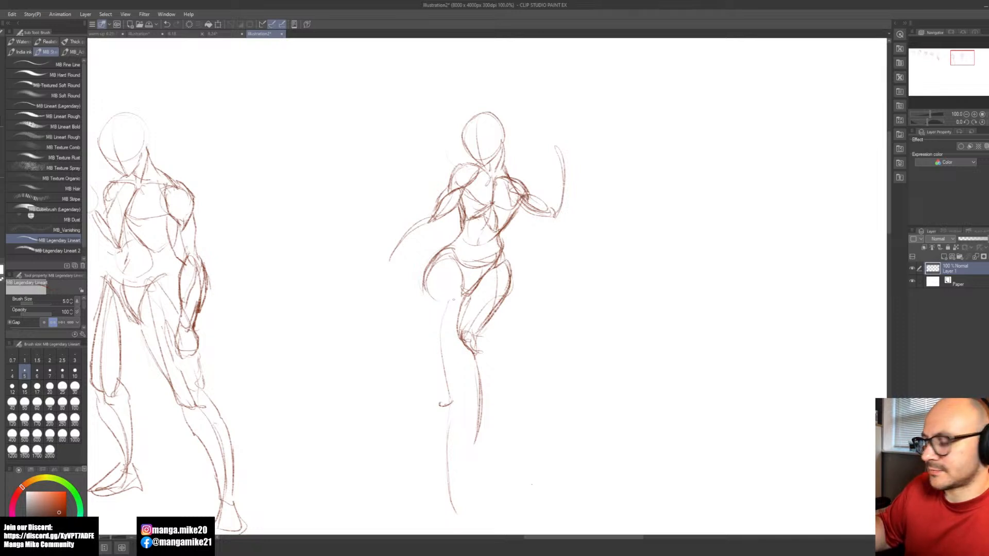
# Step: Sketch the standing leg's inner thigh contour and long tapered muscle lines from the hip to the knee
pyautogui.moveTo(456, 385); pyautogui.dragTo(448, 402)
pyautogui.moveTo(449, 261)
pyautogui.mouseDown()
pyautogui.moveTo(459, 311)
pyautogui.moveTo(447, 404)
pyautogui.mouseUp()
pyautogui.moveTo(462, 316); pyautogui.dragTo(449, 400)
pyautogui.moveTo(448, 261)
pyautogui.mouseDown()
pyautogui.moveTo(430, 345)
pyautogui.moveTo(440, 296)
pyautogui.moveTo(433, 386)
pyautogui.mouseUp()
pyautogui.moveTo(449, 267)
pyautogui.mouseDown()
pyautogui.moveTo(431, 341)
pyautogui.moveTo(449, 393)
pyautogui.mouseUp()
pyautogui.hotkey('ctrl', 'z')
pyautogui.hotkey('ctrl', 'z')
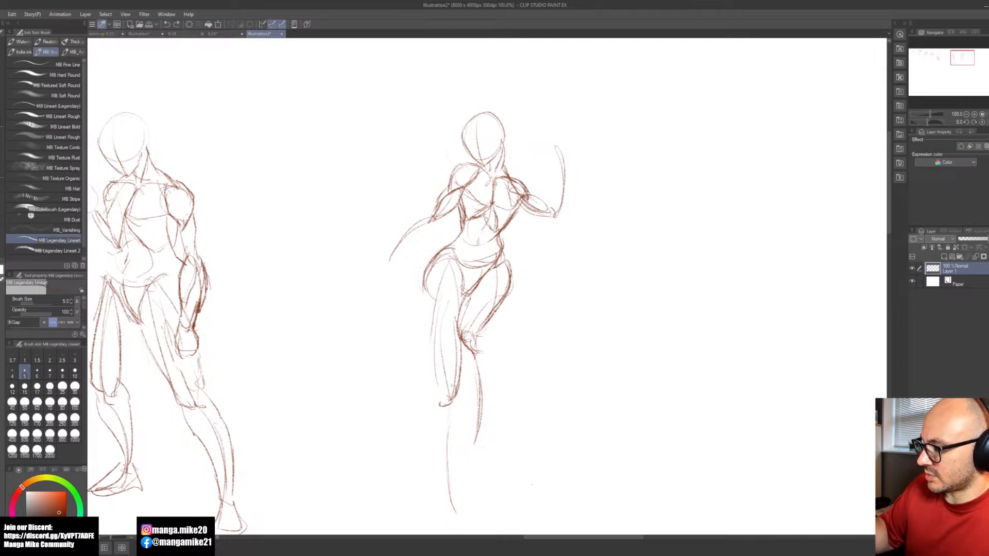
pyautogui.moveTo(453, 256)
pyautogui.mouseDown()
pyautogui.moveTo(430, 359)
pyautogui.moveTo(442, 389)
pyautogui.moveTo(439, 291)
pyautogui.moveTo(455, 255)
pyautogui.moveTo(427, 309)
pyautogui.mouseUp()
pyautogui.moveTo(431, 271); pyautogui.dragTo(427, 363)
pyautogui.hotkey('ctrl', 'z')
pyautogui.hotkey('ctrl', 'z')
pyautogui.hotkey('ctrl', 'z')
# Step: Draw the standing leg's outer thigh contour from hip to knee and outline its kneecap
pyautogui.moveTo(444, 250)
pyautogui.mouseDown()
pyautogui.moveTo(424, 311)
pyautogui.moveTo(429, 360)
pyautogui.mouseUp()
pyautogui.moveTo(424, 304); pyautogui.dragTo(436, 382)
pyautogui.moveTo(425, 339); pyautogui.dragTo(446, 397)
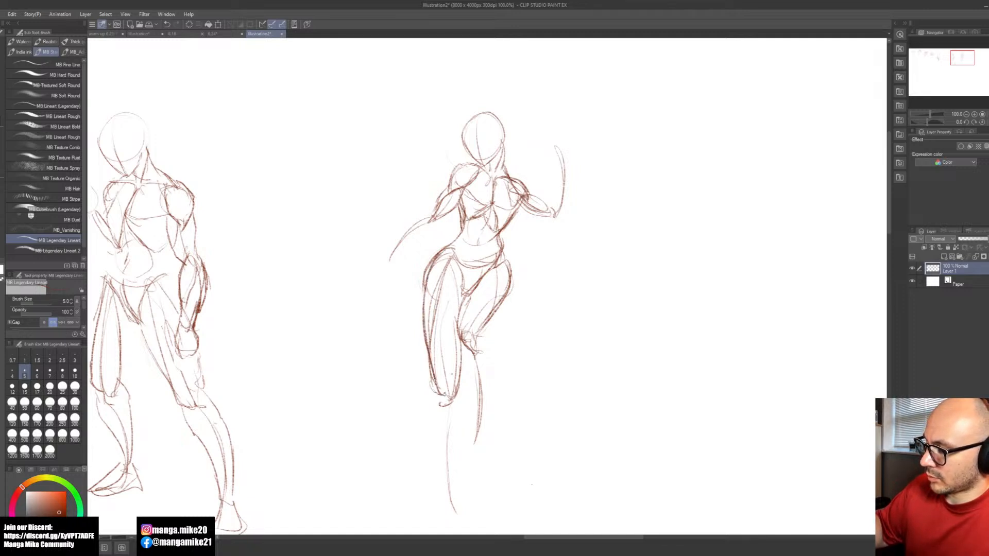
pyautogui.moveTo(461, 339)
pyautogui.mouseDown()
pyautogui.moveTo(448, 418)
pyautogui.moveTo(475, 438)
pyautogui.moveTo(463, 387)
pyautogui.mouseUp()
# Step: Build up the standing leg's lower leg with a shin line and bulging calf contours tapering to the ankle
pyautogui.press('space')
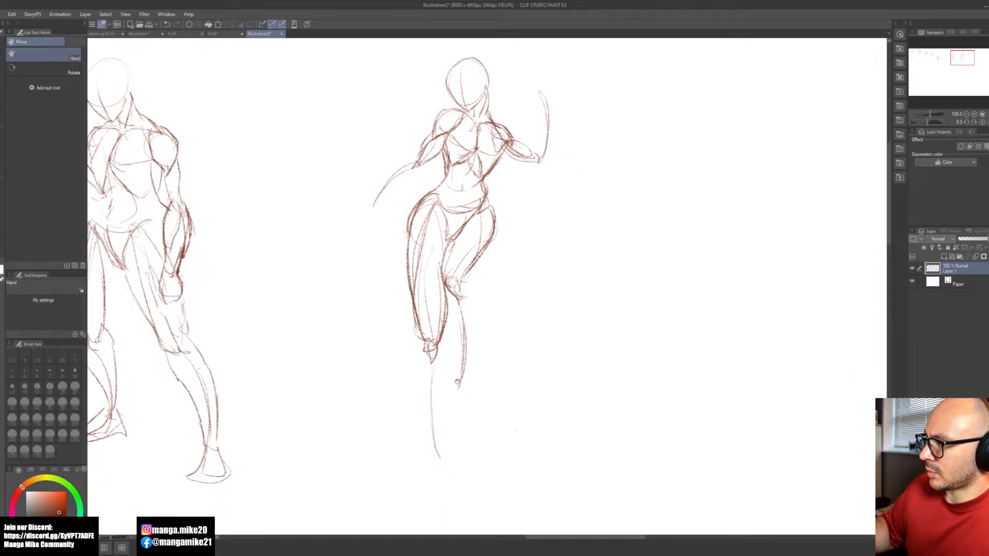
pyautogui.moveTo(429, 356); pyautogui.dragTo(437, 458)
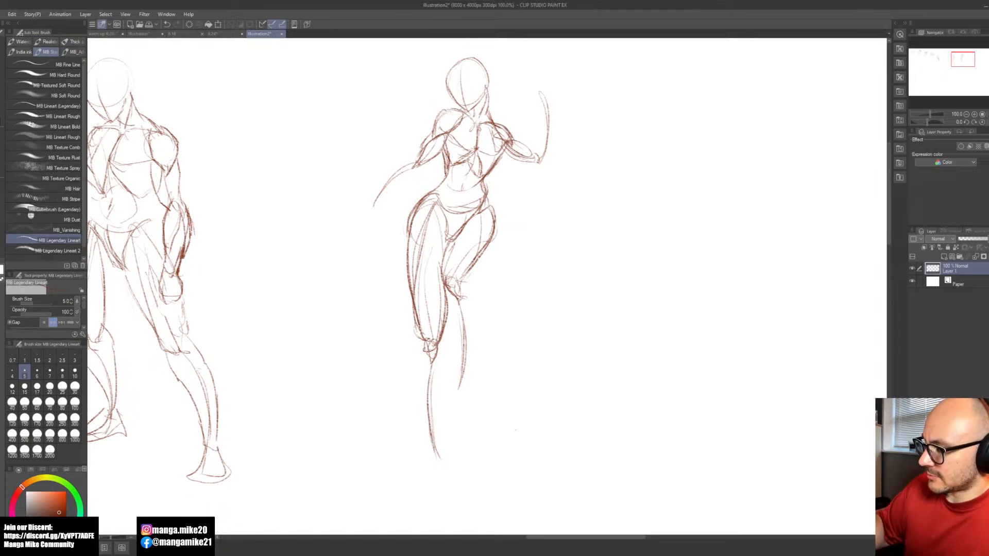
pyautogui.moveTo(425, 345)
pyautogui.mouseDown()
pyautogui.moveTo(415, 389)
pyautogui.moveTo(438, 400)
pyautogui.moveTo(413, 375)
pyautogui.mouseUp()
pyautogui.moveTo(417, 354)
pyautogui.mouseDown()
pyautogui.moveTo(432, 455)
pyautogui.moveTo(443, 457)
pyautogui.moveTo(440, 382)
pyautogui.mouseUp()
pyautogui.moveTo(444, 342); pyautogui.dragTo(442, 458)
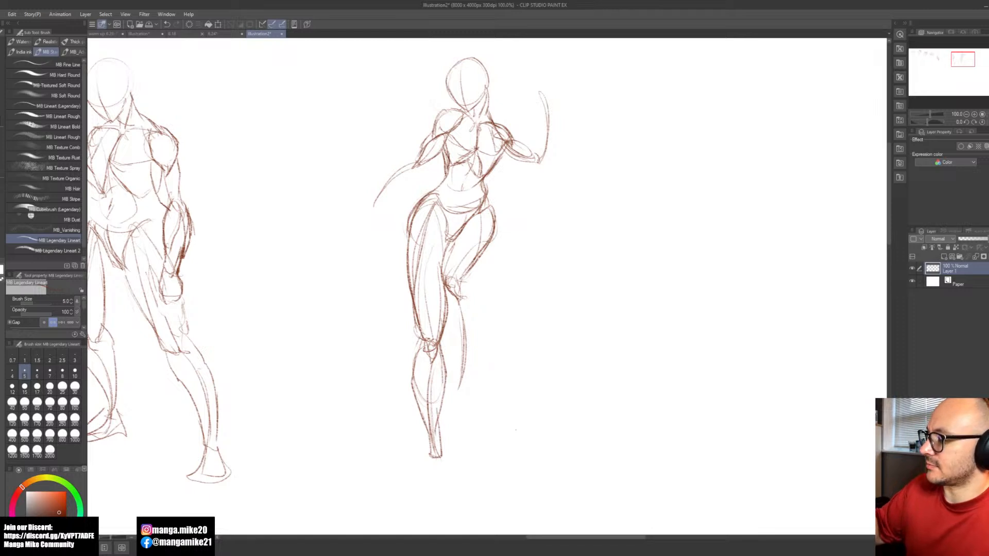
# Step: Outline the raised leg's calf and shin down to the ankle and rough in its hanging foot
pyautogui.moveTo(465, 284)
pyautogui.mouseDown()
pyautogui.moveTo(475, 308)
pyautogui.moveTo(468, 360)
pyautogui.mouseUp()
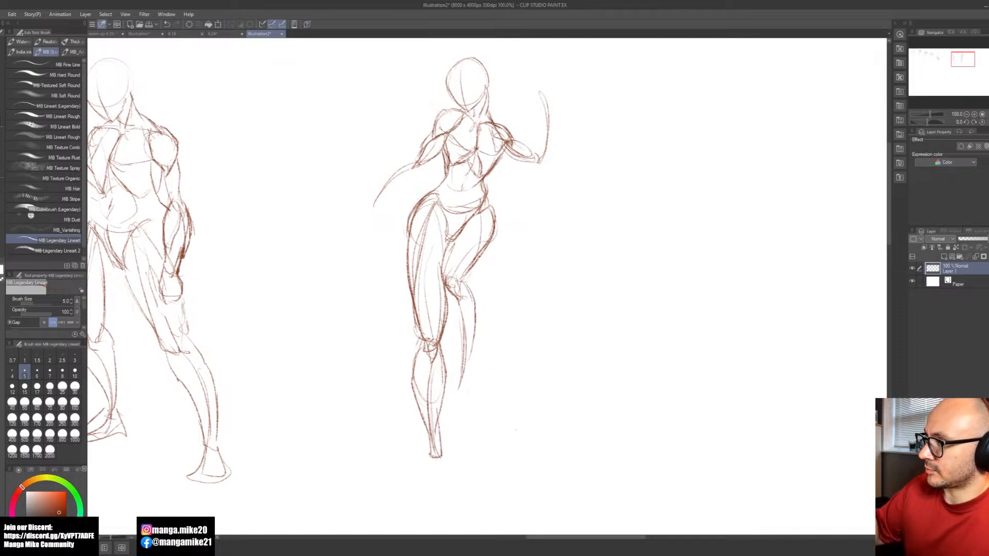
pyautogui.moveTo(446, 292)
pyautogui.mouseDown()
pyautogui.moveTo(470, 357)
pyautogui.moveTo(444, 402)
pyautogui.mouseUp()
pyautogui.moveTo(468, 357)
pyautogui.mouseDown()
pyautogui.moveTo(466, 390)
pyautogui.moveTo(452, 400)
pyautogui.mouseUp()
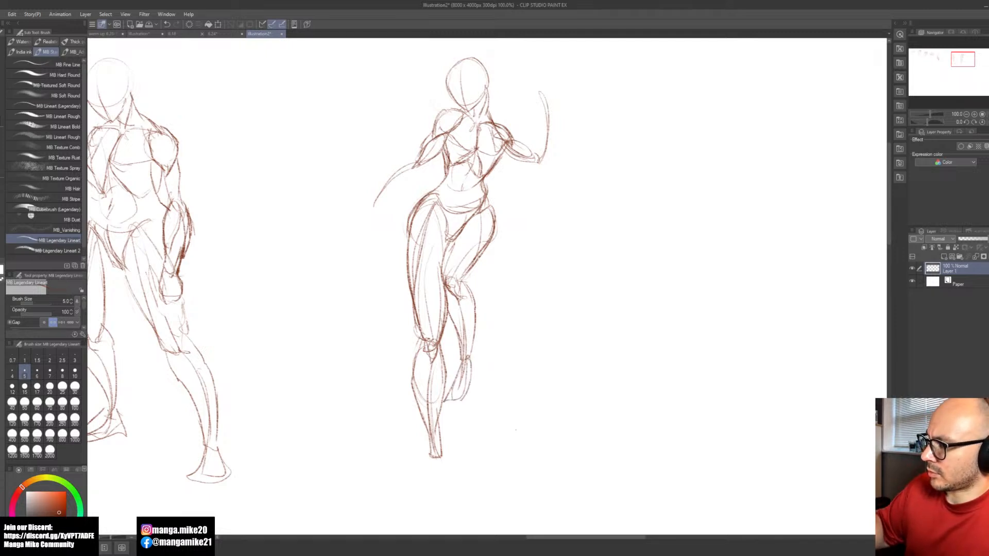
# Step: Clean up where the second figure's thighs overlap, redraw the raised leg's inner thigh and round out its knee
pyautogui.press('e')
pyautogui.moveTo(461, 240)
pyautogui.mouseDown()
pyautogui.moveTo(474, 227)
pyautogui.moveTo(458, 238)
pyautogui.moveTo(464, 222)
pyautogui.moveTo(447, 244)
pyautogui.mouseUp()
pyautogui.press('b')
pyautogui.moveTo(472, 212); pyautogui.dragTo(443, 283)
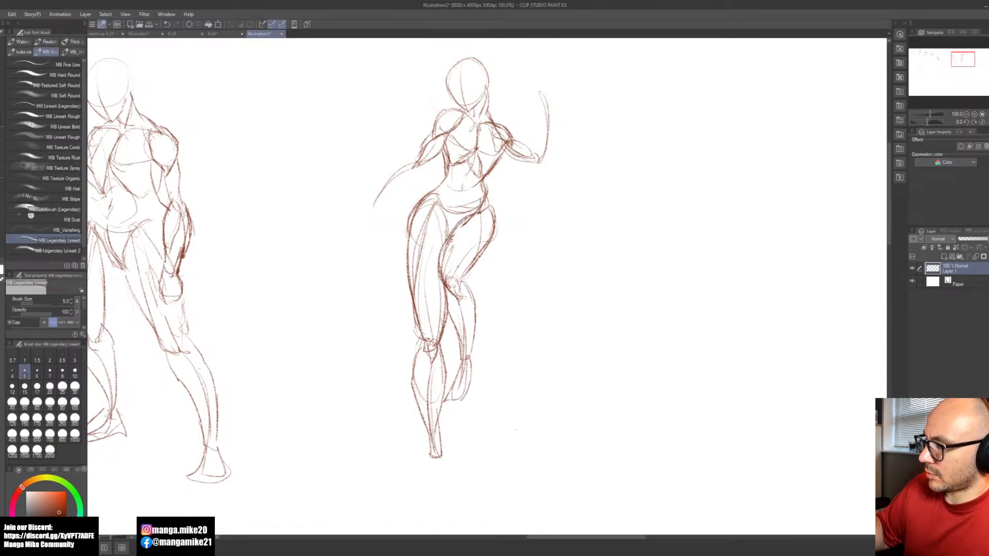
pyautogui.press('e')
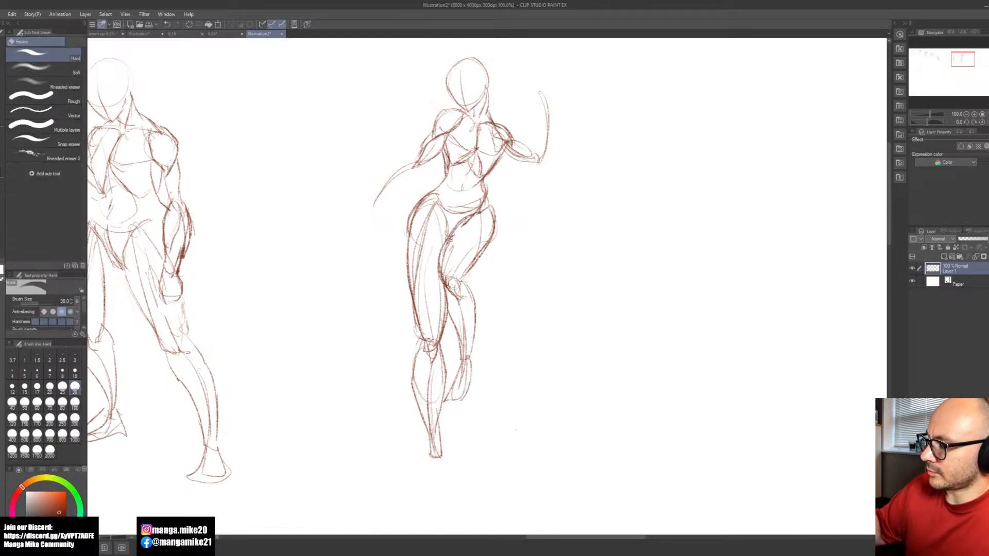
pyautogui.press('b')
pyautogui.moveTo(456, 270)
pyautogui.mouseDown()
pyautogui.moveTo(447, 286)
pyautogui.moveTo(459, 297)
pyautogui.mouseUp()
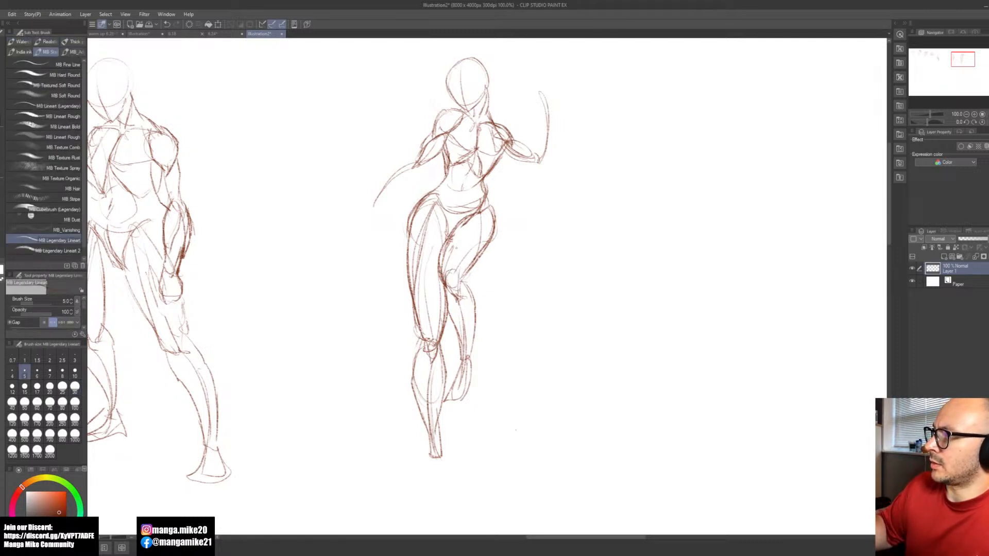
pyautogui.moveTo(468, 268)
pyautogui.mouseDown()
pyautogui.moveTo(460, 295)
pyautogui.moveTo(462, 286)
pyautogui.mouseUp()
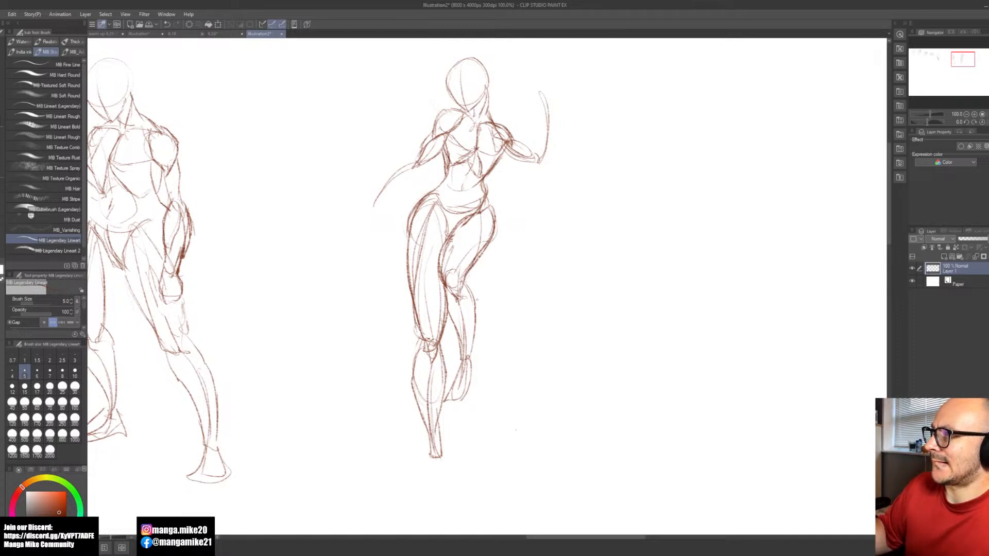
# Step: Define the raised leg's ankle, darken its calf contour and draw the downward-pointing foot with toe lines
pyautogui.moveTo(472, 352); pyautogui.dragTo(466, 359)
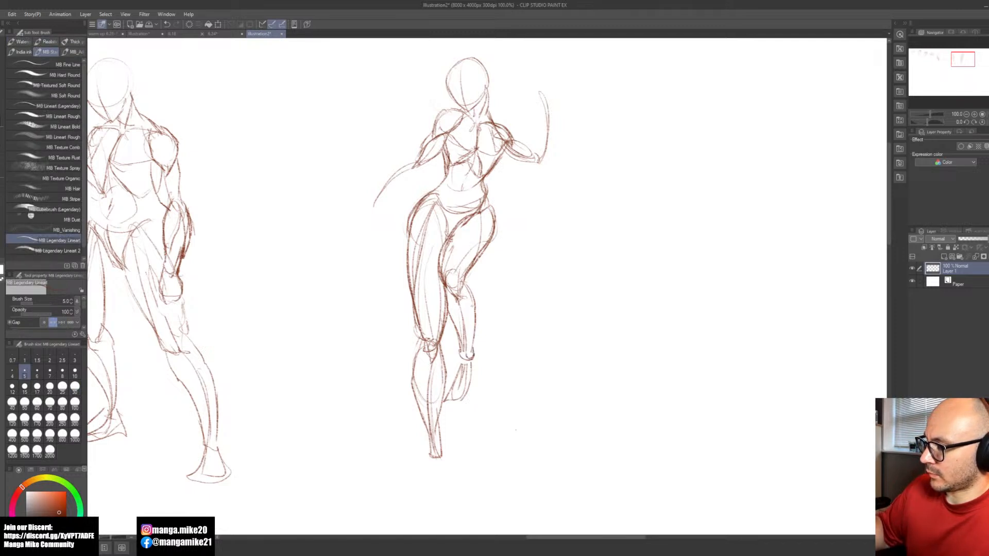
pyautogui.moveTo(476, 279); pyautogui.dragTo(465, 297)
pyautogui.moveTo(478, 283)
pyautogui.mouseDown()
pyautogui.moveTo(474, 328)
pyautogui.moveTo(455, 394)
pyautogui.mouseUp()
pyautogui.moveTo(475, 385); pyautogui.dragTo(461, 395)
pyautogui.moveTo(475, 356); pyautogui.dragTo(471, 395)
pyautogui.moveTo(472, 391); pyautogui.dragTo(455, 401)
# Step: Draw the standing leg's foot as a wedge shape widening from the ankle to the toes
pyautogui.press('space')
pyautogui.moveTo(464, 458)
pyautogui.mouseDown()
pyautogui.moveTo(481, 403)
pyautogui.moveTo(454, 437)
pyautogui.moveTo(461, 403)
pyautogui.moveTo(466, 449)
pyautogui.mouseUp()
pyautogui.moveTo(450, 401); pyautogui.dragTo(440, 441)
pyautogui.moveTo(441, 442); pyautogui.dragTo(464, 445)
pyautogui.moveTo(459, 401); pyautogui.dragTo(464, 440)
# Step: Draw the second figure's lowered forearm tapering to the wrist and add its open hand with fingers
pyautogui.press('space')
pyautogui.moveTo(525, 258); pyautogui.dragTo(505, 427)
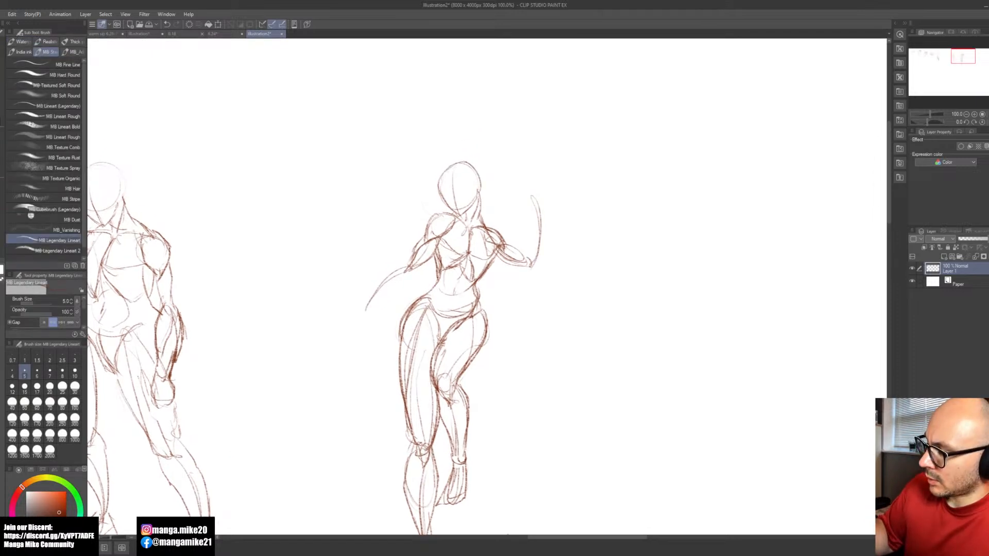
pyautogui.moveTo(409, 260); pyautogui.dragTo(394, 264)
pyautogui.moveTo(397, 262)
pyautogui.mouseDown()
pyautogui.moveTo(377, 285)
pyautogui.moveTo(411, 283)
pyautogui.moveTo(332, 323)
pyautogui.moveTo(368, 335)
pyautogui.moveTo(361, 341)
pyautogui.mouseUp()
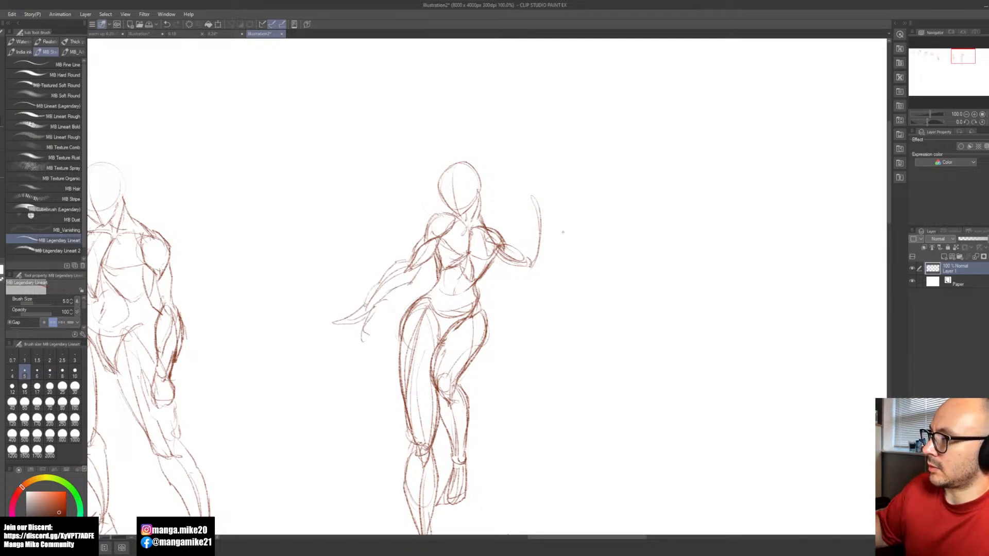
# Step: Build up the second figure's raised forearm with contours from the elbow to the wrist
pyautogui.moveTo(583, 277); pyautogui.dragTo(505, 208)
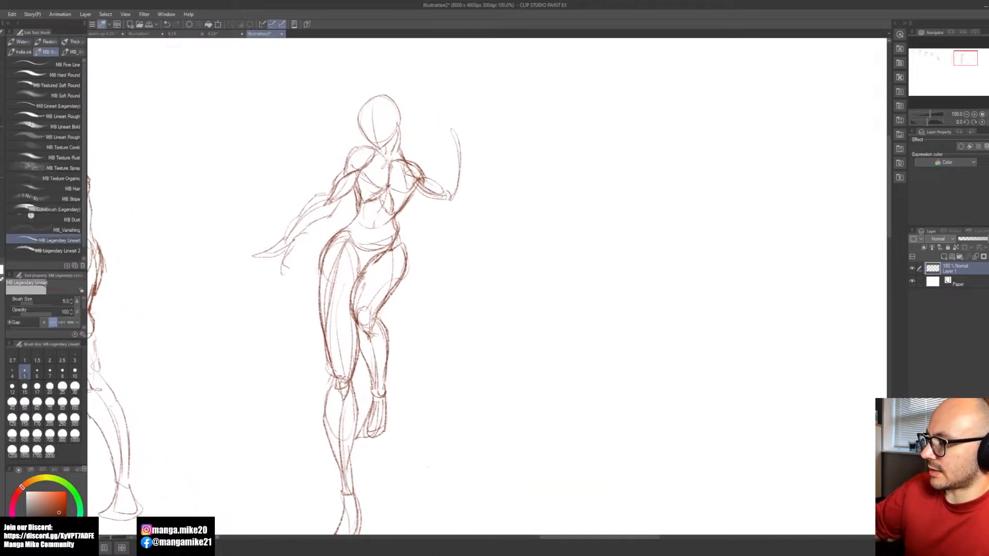
pyautogui.moveTo(458, 162)
pyautogui.mouseDown()
pyautogui.moveTo(446, 193)
pyautogui.moveTo(451, 171)
pyautogui.mouseUp()
pyautogui.moveTo(465, 150); pyautogui.dragTo(461, 173)
# Step: Start a third figure in the empty space beside the second, drawing a head circle with a pointed jaw
pyautogui.press('space')
pyautogui.moveTo(598, 312)
pyautogui.mouseDown()
pyautogui.moveTo(474, 289)
pyautogui.moveTo(411, 307)
pyautogui.mouseUp()
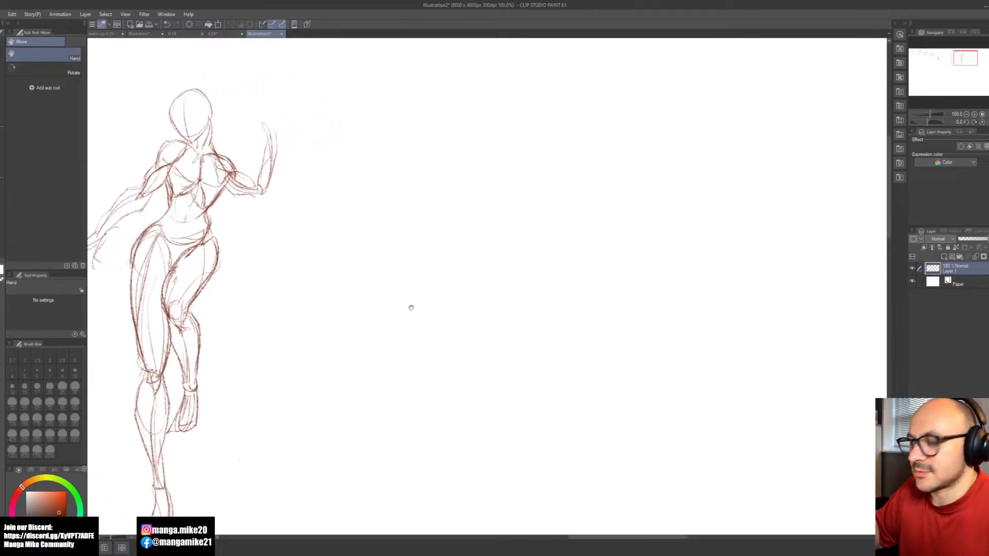
pyautogui.moveTo(478, 251)
pyautogui.mouseDown()
pyautogui.moveTo(446, 278)
pyautogui.moveTo(482, 309)
pyautogui.moveTo(507, 283)
pyautogui.moveTo(470, 278)
pyautogui.mouseUp()
pyautogui.hotkey('ctrl', 'z')
pyautogui.press('space')
pyautogui.moveTo(379, 254)
pyautogui.mouseDown()
pyautogui.moveTo(376, 277)
pyautogui.moveTo(425, 279)
pyautogui.moveTo(386, 244)
pyautogui.mouseUp()
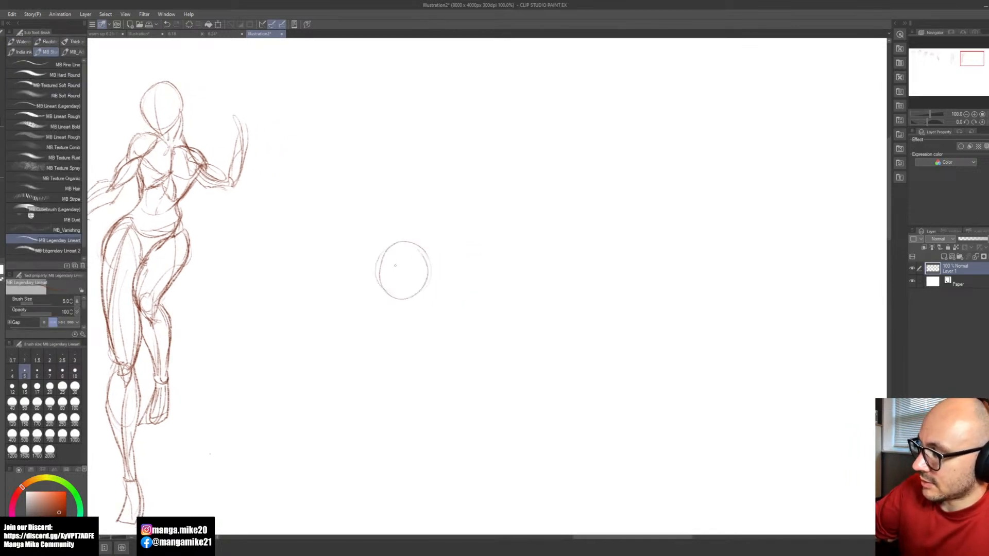
pyautogui.moveTo(386, 283)
pyautogui.mouseDown()
pyautogui.moveTo(408, 319)
pyautogui.moveTo(400, 313)
pyautogui.moveTo(426, 284)
pyautogui.moveTo(421, 304)
pyautogui.mouseUp()
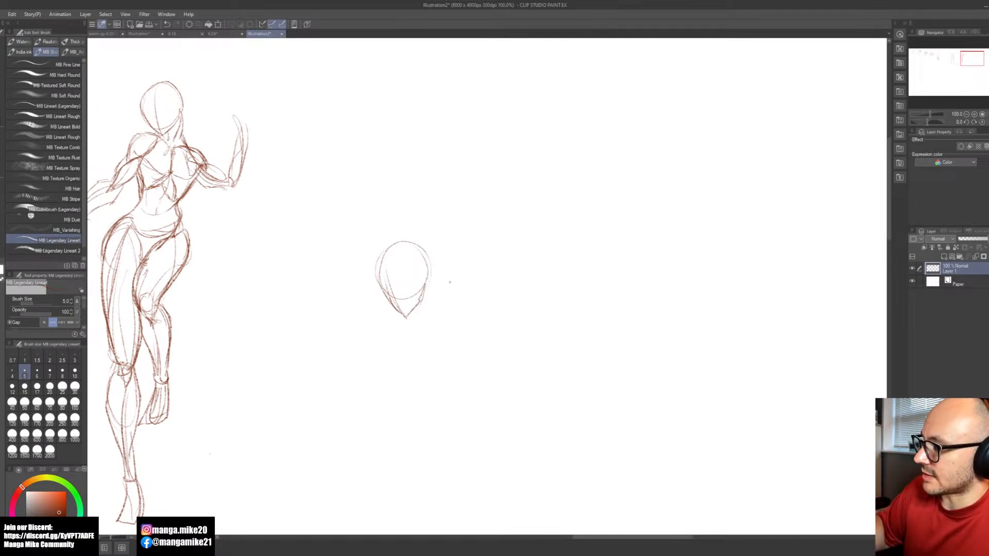
# Step: Draw the third figure's neck as two curves extending sideways from the head
pyautogui.moveTo(431, 265); pyautogui.dragTo(444, 281)
pyautogui.hotkey('ctrl', 'z')
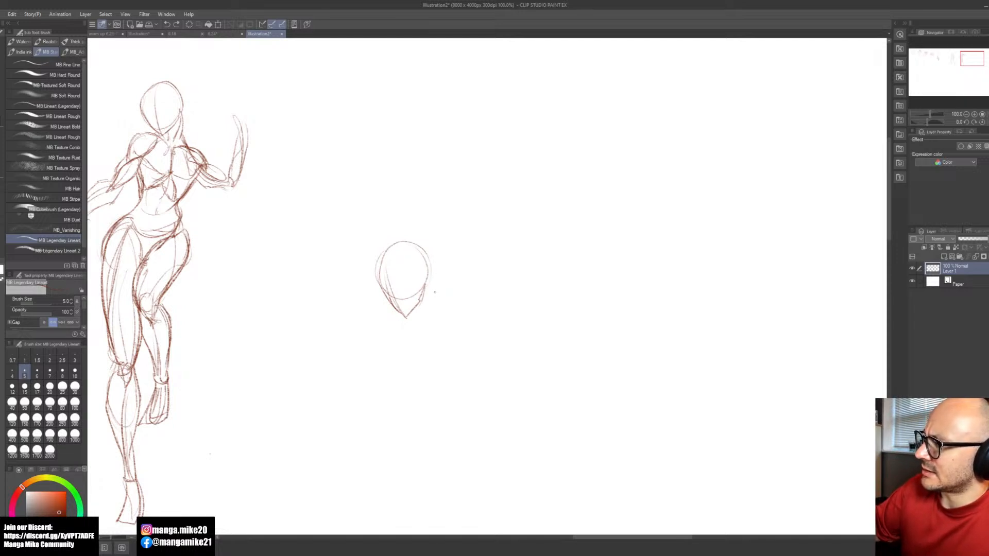
pyautogui.moveTo(429, 263)
pyautogui.mouseDown()
pyautogui.moveTo(445, 274)
pyautogui.moveTo(423, 298)
pyautogui.moveTo(410, 289)
pyautogui.mouseUp()
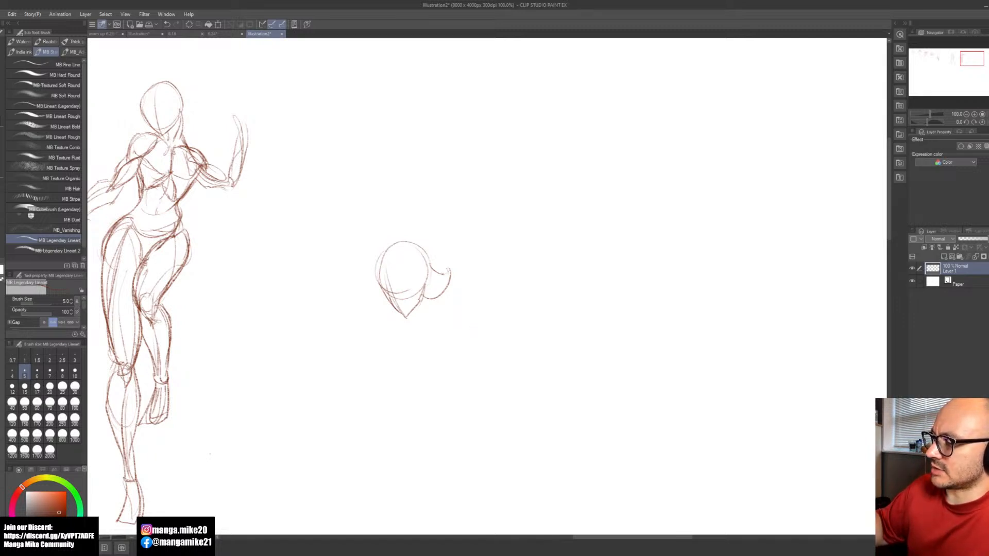
# Step: Rough in the third figure's upper torso beside the neck with a rounded shoulder circle and a wide ribcage curve
pyautogui.moveTo(425, 295); pyautogui.dragTo(500, 292)
pyautogui.moveTo(457, 267); pyautogui.dragTo(482, 263)
pyautogui.moveTo(446, 292); pyautogui.dragTo(510, 290)
pyautogui.moveTo(468, 261)
pyautogui.mouseDown()
pyautogui.moveTo(489, 259)
pyautogui.moveTo(491, 268)
pyautogui.mouseUp()
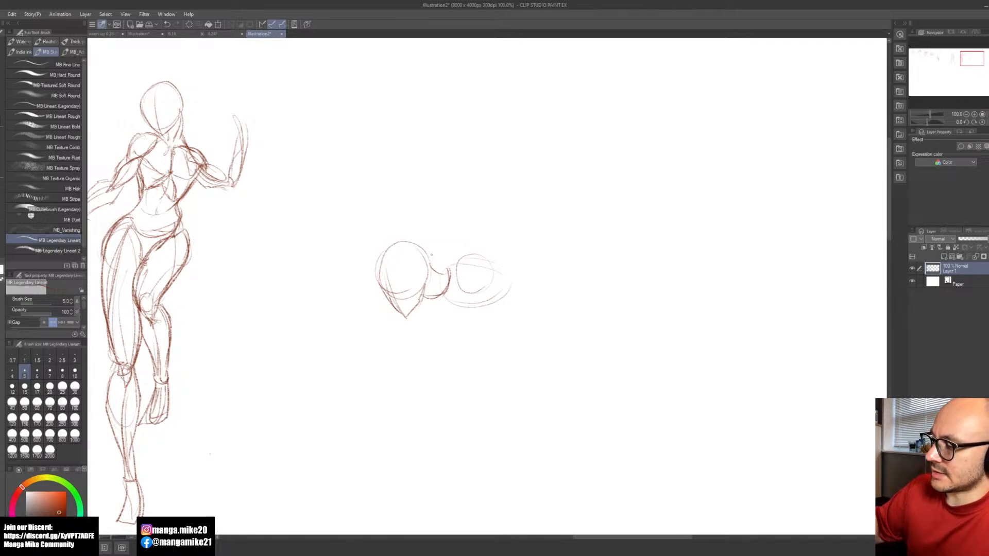
# Step: Redraw the third figure's shoulder circle farther from the neck, adding the collarbone line and the curve closing the outer torso
pyautogui.moveTo(430, 256); pyautogui.dragTo(448, 268)
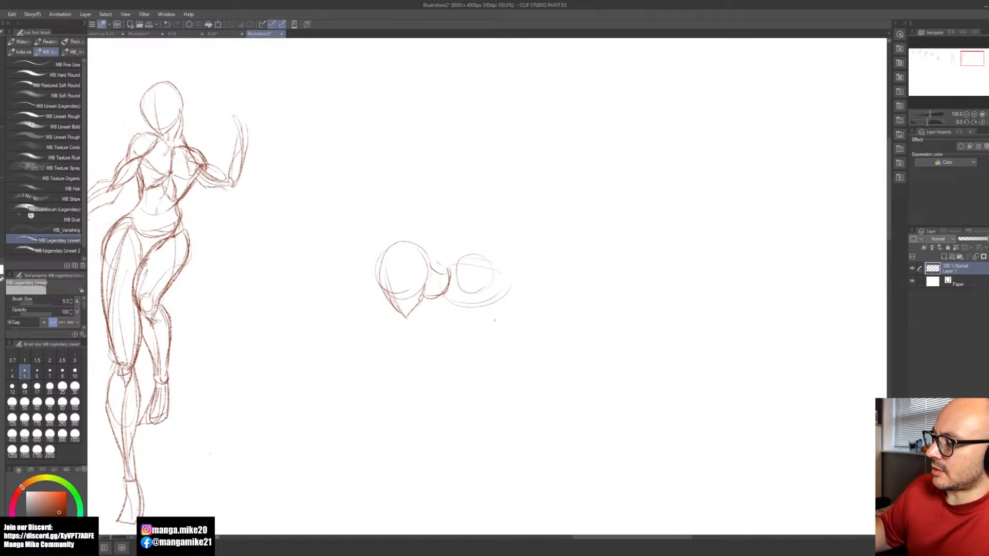
pyautogui.hotkey('ctrl', 'z')
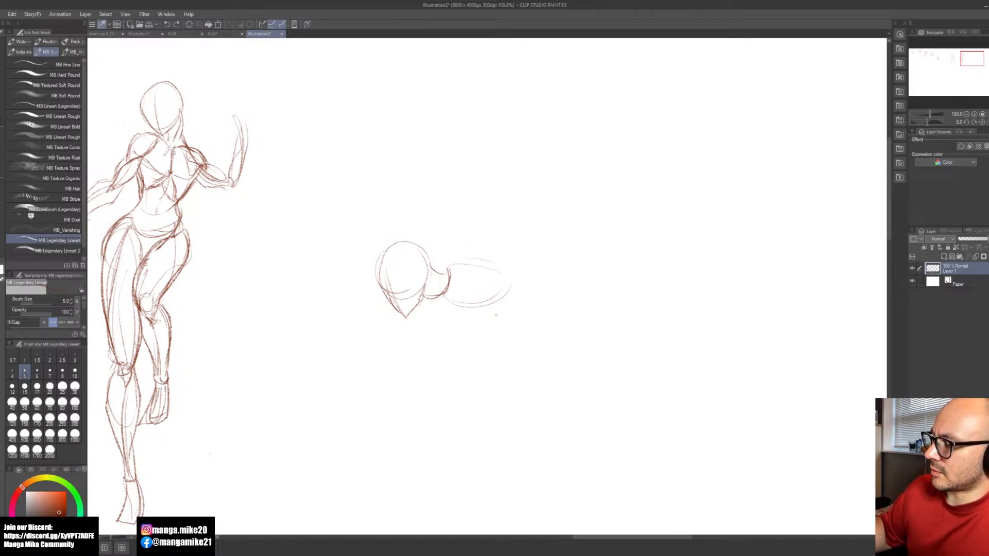
pyautogui.moveTo(488, 266); pyautogui.dragTo(486, 261)
pyautogui.moveTo(437, 303); pyautogui.dragTo(474, 280)
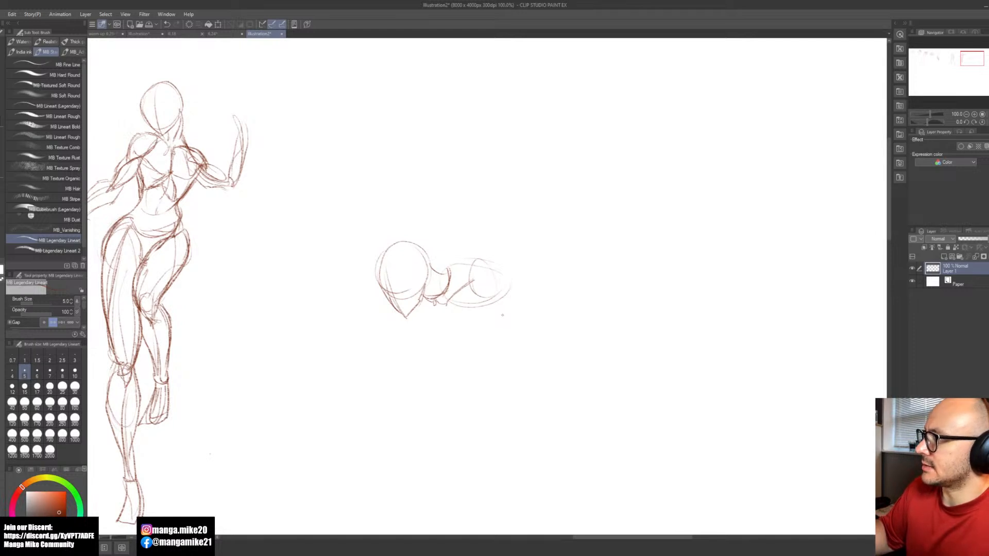
pyautogui.moveTo(509, 263); pyautogui.dragTo(507, 298)
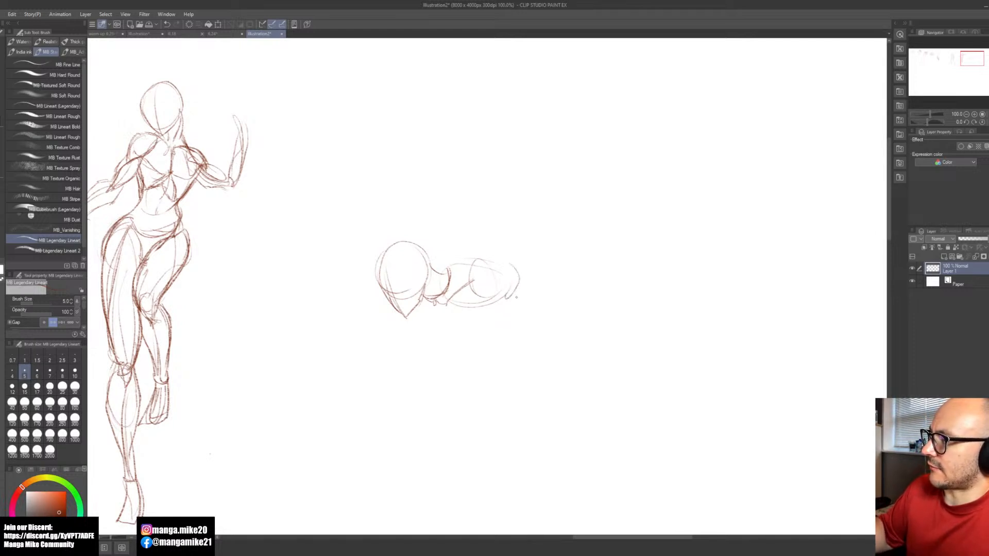
pyautogui.moveTo(524, 350); pyautogui.dragTo(528, 397)
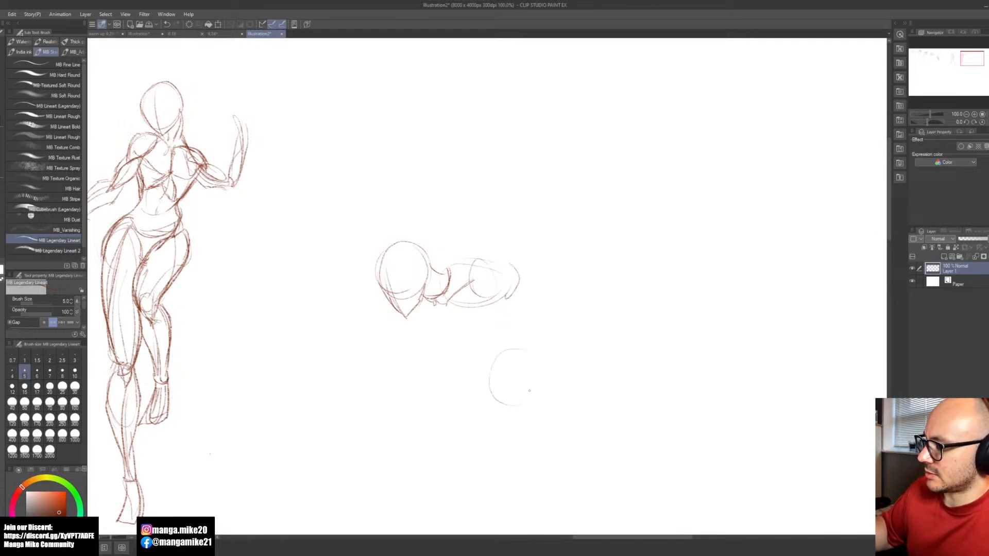
pyautogui.hotkey('ctrl', 'z')
pyautogui.moveTo(512, 261); pyautogui.dragTo(509, 299)
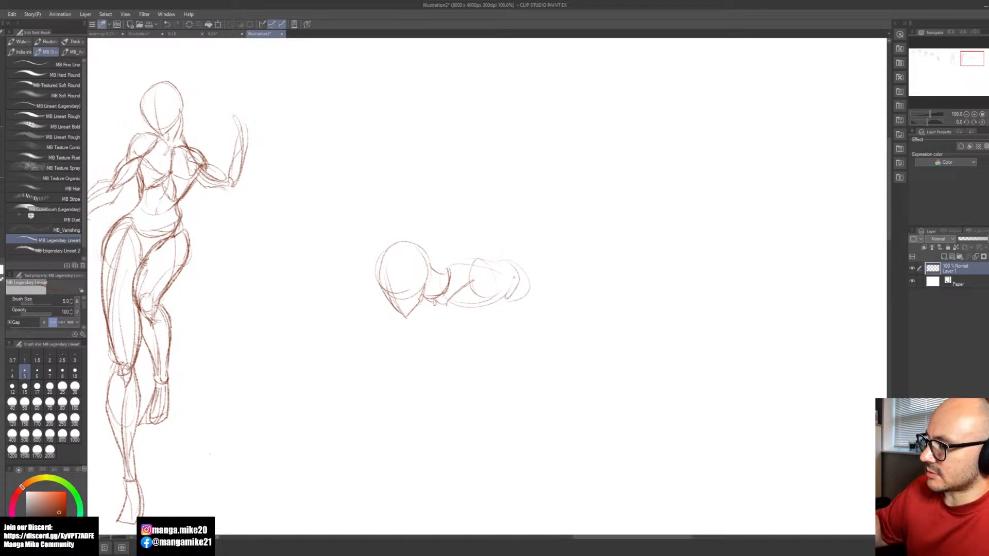
pyautogui.hotkey('ctrl', 'z')
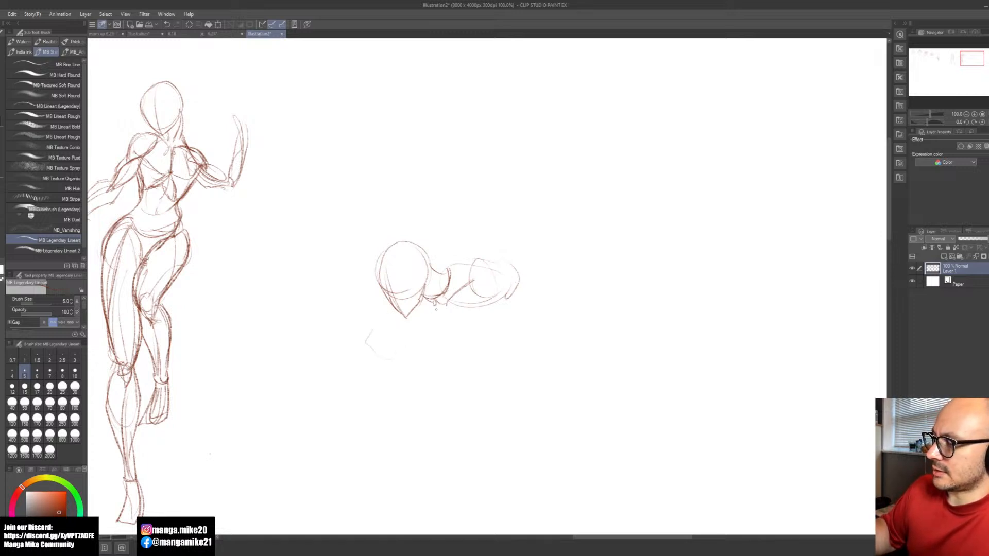
# Step: Rough in the third figure's bent front leg beneath the head and add the slope from neck to shoulder
pyautogui.moveTo(383, 325)
pyautogui.mouseDown()
pyautogui.moveTo(423, 339)
pyautogui.moveTo(381, 356)
pyautogui.moveTo(456, 320)
pyautogui.moveTo(466, 340)
pyautogui.moveTo(380, 354)
pyautogui.moveTo(444, 342)
pyautogui.mouseUp()
pyautogui.hotkey('ctrl', 'z')
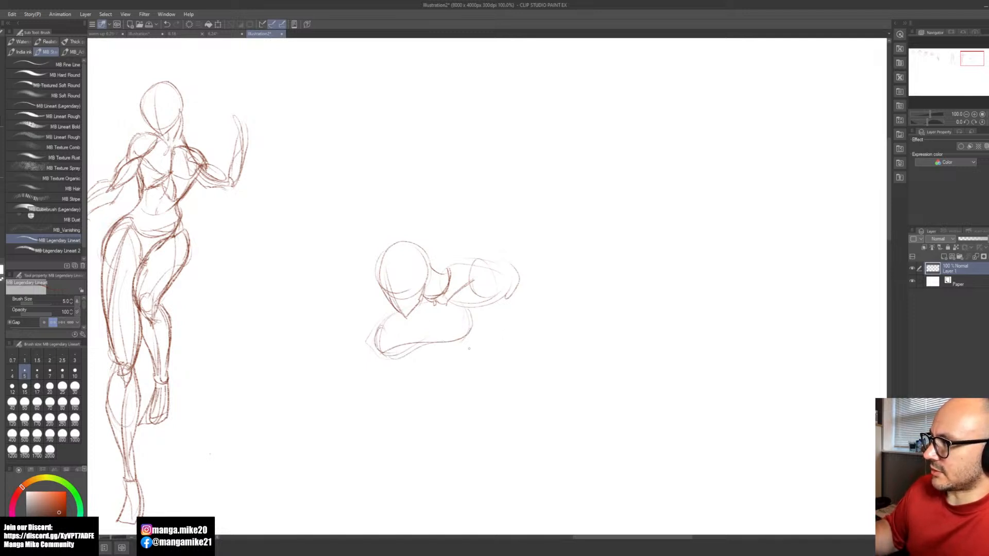
pyautogui.moveTo(434, 374); pyautogui.dragTo(462, 379)
pyautogui.moveTo(473, 341)
pyautogui.mouseDown()
pyautogui.moveTo(466, 377)
pyautogui.moveTo(456, 379)
pyautogui.mouseUp()
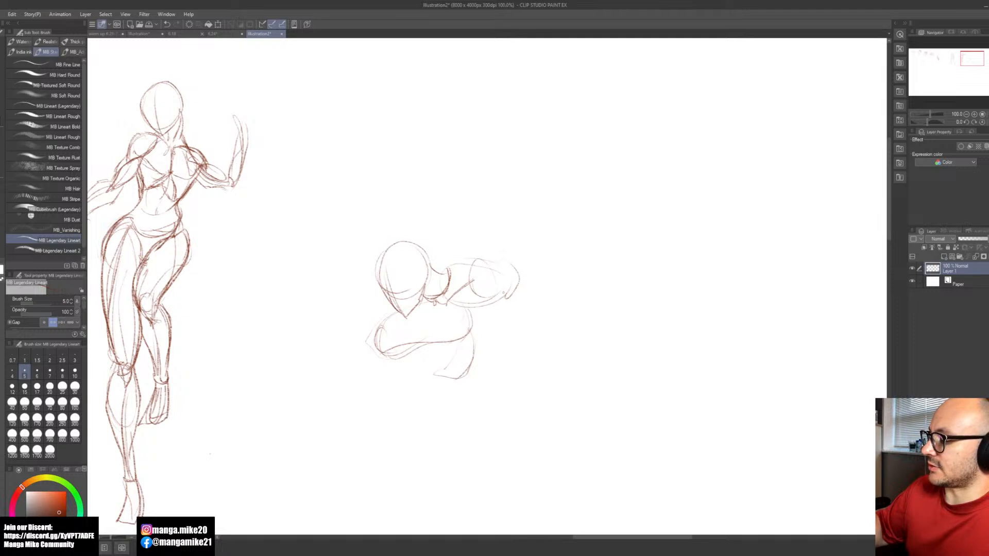
pyautogui.moveTo(457, 259); pyautogui.dragTo(441, 267)
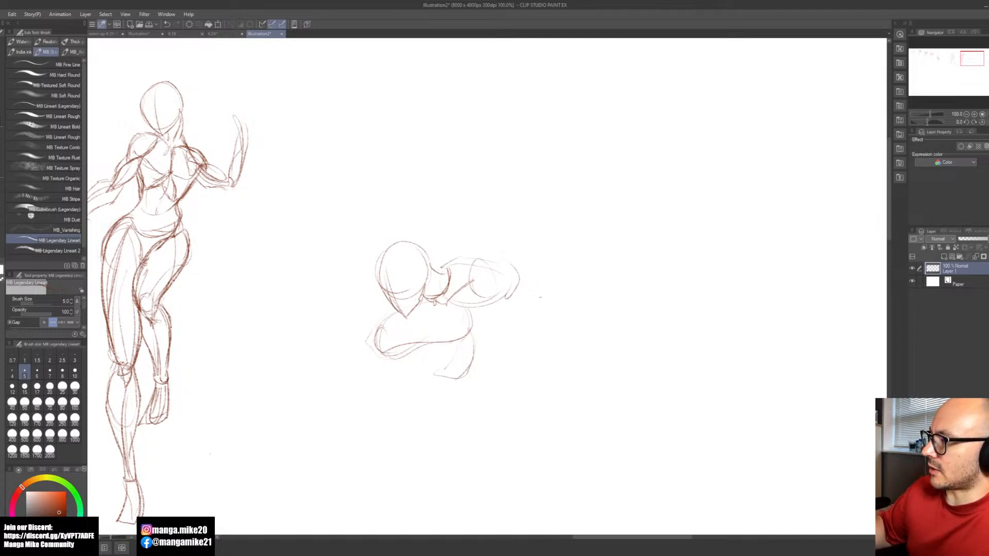
# Step: Sketch the third figure's other folded leg below the torso, with rounded forms for its lower end and the foot
pyautogui.moveTo(531, 357)
pyautogui.mouseDown()
pyautogui.moveTo(533, 395)
pyautogui.moveTo(520, 355)
pyautogui.moveTo(517, 384)
pyautogui.moveTo(509, 381)
pyautogui.moveTo(493, 320)
pyautogui.moveTo(520, 301)
pyautogui.moveTo(547, 334)
pyautogui.moveTo(537, 392)
pyautogui.mouseUp()
pyautogui.hotkey('ctrl', 'z')
pyautogui.moveTo(526, 290)
pyautogui.mouseDown()
pyautogui.moveTo(536, 382)
pyautogui.moveTo(510, 393)
pyautogui.moveTo(542, 392)
pyautogui.moveTo(530, 398)
pyautogui.moveTo(489, 371)
pyautogui.moveTo(501, 375)
pyautogui.moveTo(496, 365)
pyautogui.moveTo(503, 371)
pyautogui.moveTo(477, 378)
pyautogui.moveTo(508, 401)
pyautogui.mouseUp()
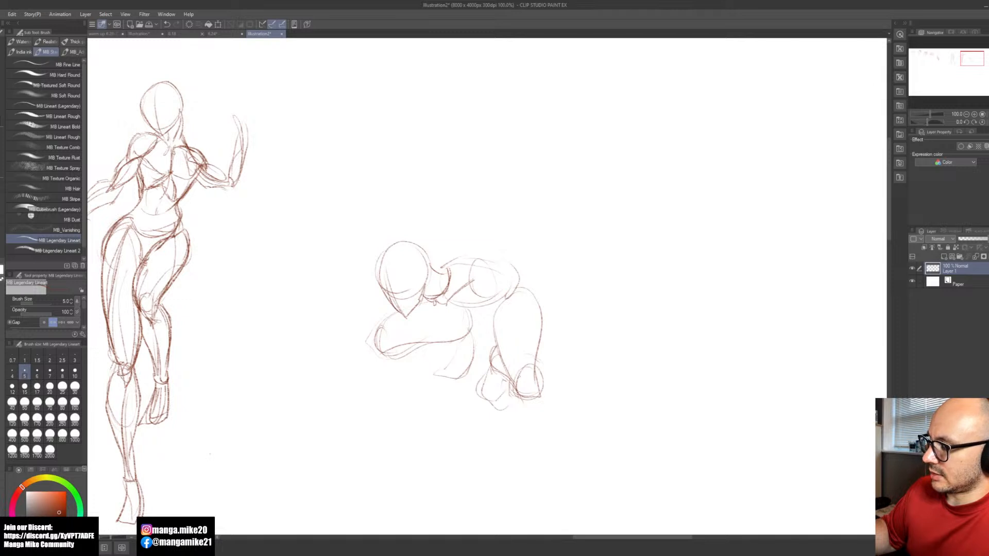
pyautogui.hotkey('ctrl', 'z')
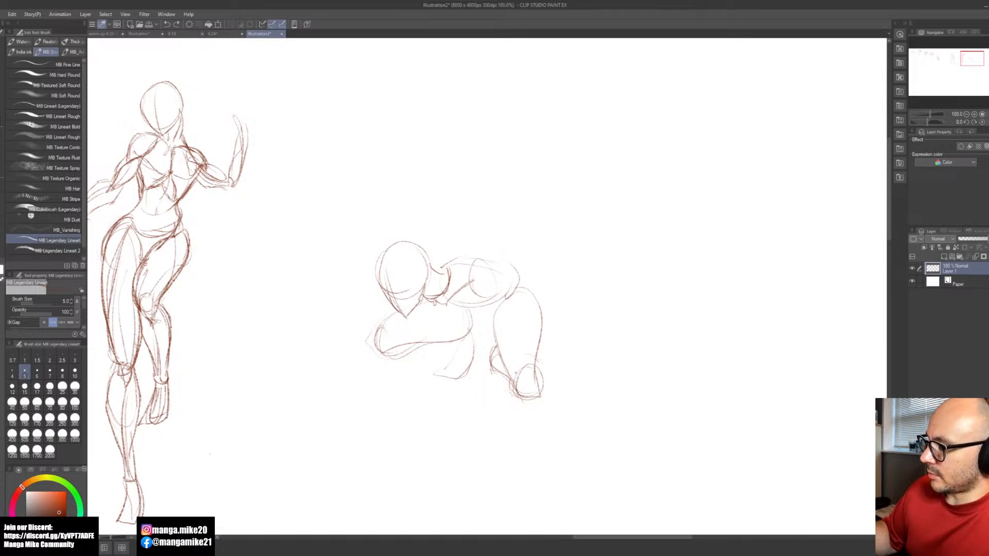
pyautogui.hotkey('ctrl', 'z')
pyautogui.hotkey('ctrl', 'z')
pyautogui.hotkey('ctrl', 'z')
pyautogui.moveTo(505, 375)
pyautogui.mouseDown()
pyautogui.moveTo(483, 348)
pyautogui.moveTo(493, 334)
pyautogui.mouseUp()
pyautogui.moveTo(478, 370)
pyautogui.mouseDown()
pyautogui.moveTo(506, 380)
pyautogui.moveTo(485, 389)
pyautogui.moveTo(481, 355)
pyautogui.mouseUp()
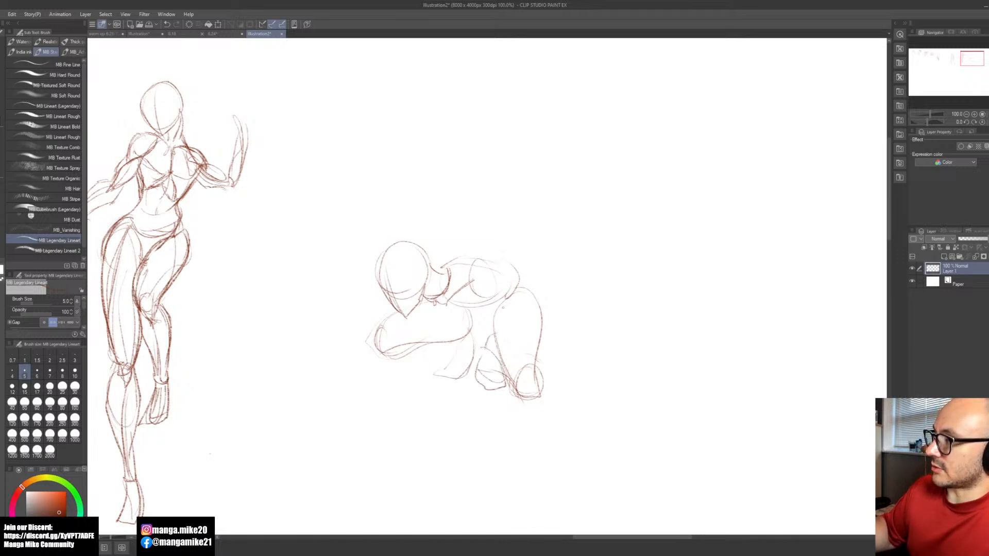
# Step: Sketch the third figure's near arm from the shoulder circle to an elbow circle, with a forearm tapering down to the wrist
pyautogui.moveTo(491, 298)
pyautogui.mouseDown()
pyautogui.moveTo(470, 273)
pyautogui.moveTo(501, 291)
pyautogui.moveTo(543, 290)
pyautogui.mouseUp()
pyautogui.moveTo(492, 263)
pyautogui.mouseDown()
pyautogui.moveTo(547, 268)
pyautogui.moveTo(569, 304)
pyautogui.moveTo(509, 374)
pyautogui.mouseUp()
pyautogui.moveTo(547, 291); pyautogui.dragTo(508, 371)
pyautogui.moveTo(555, 290)
pyautogui.mouseDown()
pyautogui.moveTo(574, 299)
pyautogui.moveTo(536, 394)
pyautogui.mouseUp()
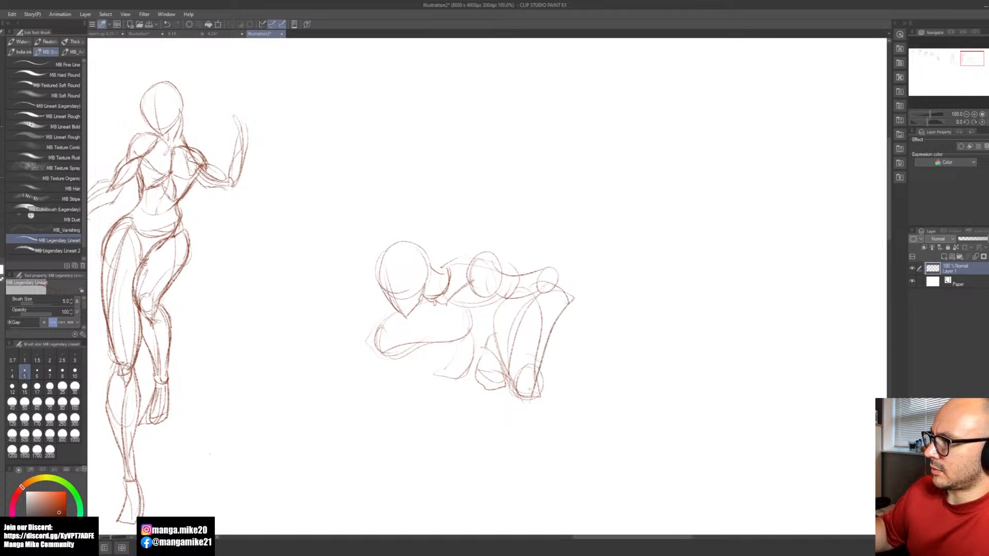
pyautogui.hotkey('ctrl', 'z')
pyautogui.hotkey('ctrl', 'z')
pyautogui.moveTo(533, 294)
pyautogui.mouseDown()
pyautogui.moveTo(569, 299)
pyautogui.moveTo(505, 374)
pyautogui.moveTo(529, 371)
pyautogui.mouseUp()
pyautogui.moveTo(547, 283)
pyautogui.mouseDown()
pyautogui.moveTo(558, 322)
pyautogui.moveTo(462, 415)
pyautogui.moveTo(517, 428)
pyautogui.mouseUp()
# Step: Block in a large foreshortened hand below the wrist, with a palm shape and a wide section for the fingers
pyautogui.moveTo(517, 426)
pyautogui.mouseDown()
pyautogui.moveTo(525, 407)
pyautogui.moveTo(531, 424)
pyautogui.mouseUp()
pyautogui.moveTo(532, 421)
pyautogui.mouseDown()
pyautogui.moveTo(482, 430)
pyautogui.moveTo(436, 453)
pyautogui.mouseUp()
pyautogui.moveTo(436, 455)
pyautogui.mouseDown()
pyautogui.moveTo(517, 453)
pyautogui.moveTo(530, 417)
pyautogui.mouseUp()
pyautogui.moveTo(483, 445); pyautogui.dragTo(520, 452)
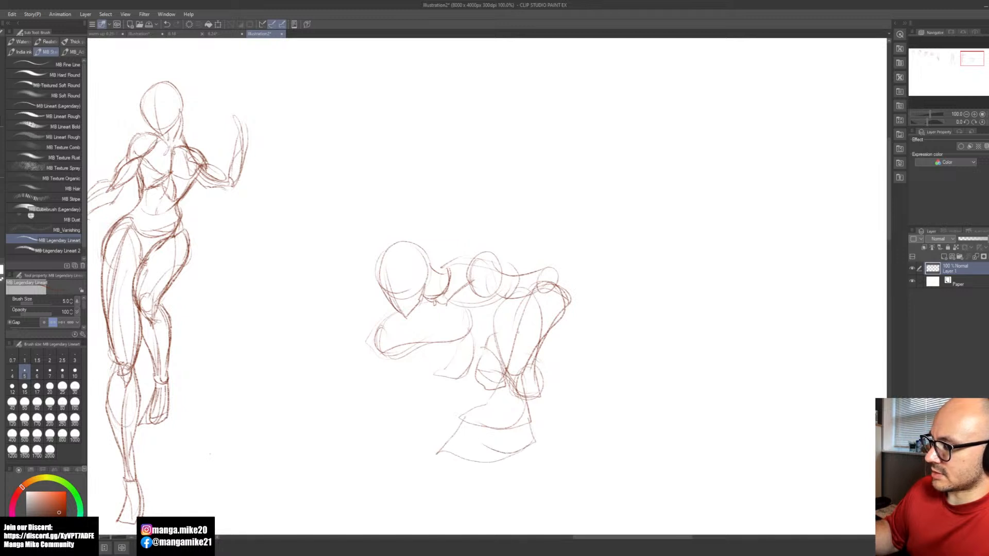
# Step: Erase the overlapping lines near the elbow and redraw the upper arm's top contour to a squared elbow
pyautogui.press('e')
pyautogui.moveTo(542, 295); pyautogui.dragTo(540, 317)
pyautogui.press('b')
pyautogui.moveTo(498, 270)
pyautogui.mouseDown()
pyautogui.moveTo(546, 266)
pyautogui.moveTo(557, 278)
pyautogui.mouseUp()
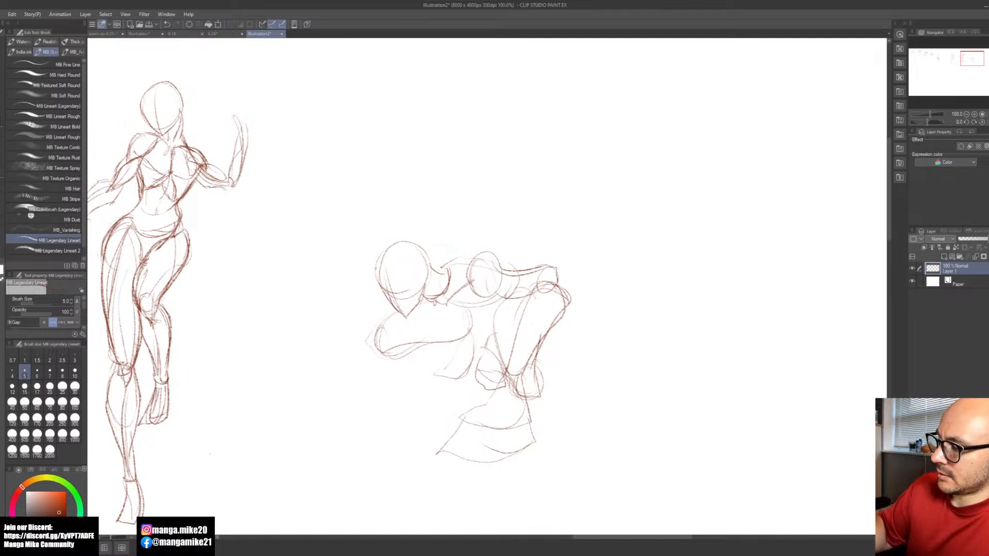
# Step: Sketch the far hand as a small raised shape beside the head and erase the overlapping lines at the near wrist
pyautogui.moveTo(365, 254); pyautogui.dragTo(375, 277)
pyautogui.moveTo(344, 239)
pyautogui.mouseDown()
pyautogui.moveTo(368, 276)
pyautogui.moveTo(368, 249)
pyautogui.mouseUp()
pyautogui.press('e')
pyautogui.moveTo(522, 355)
pyautogui.mouseDown()
pyautogui.moveTo(512, 387)
pyautogui.moveTo(517, 366)
pyautogui.mouseUp()
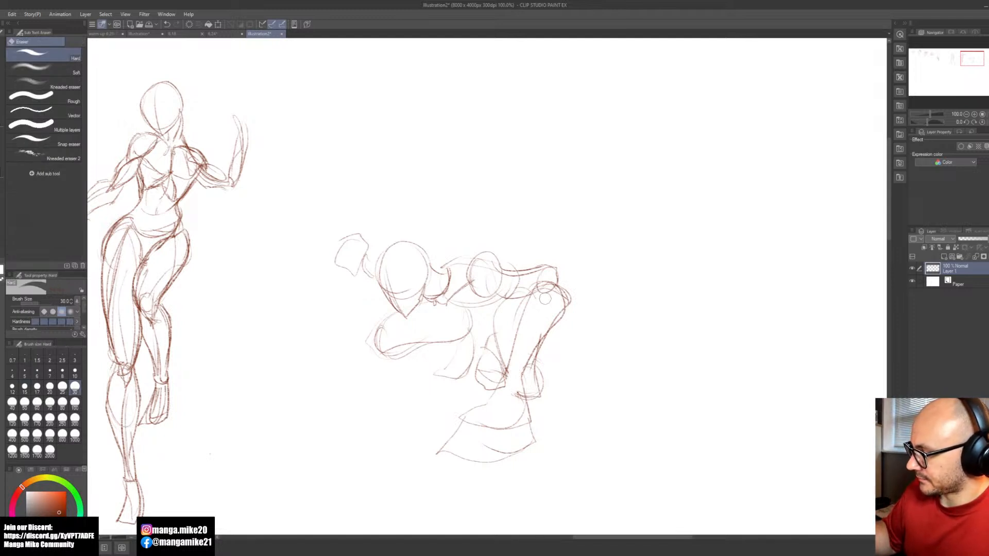
pyautogui.press('b')
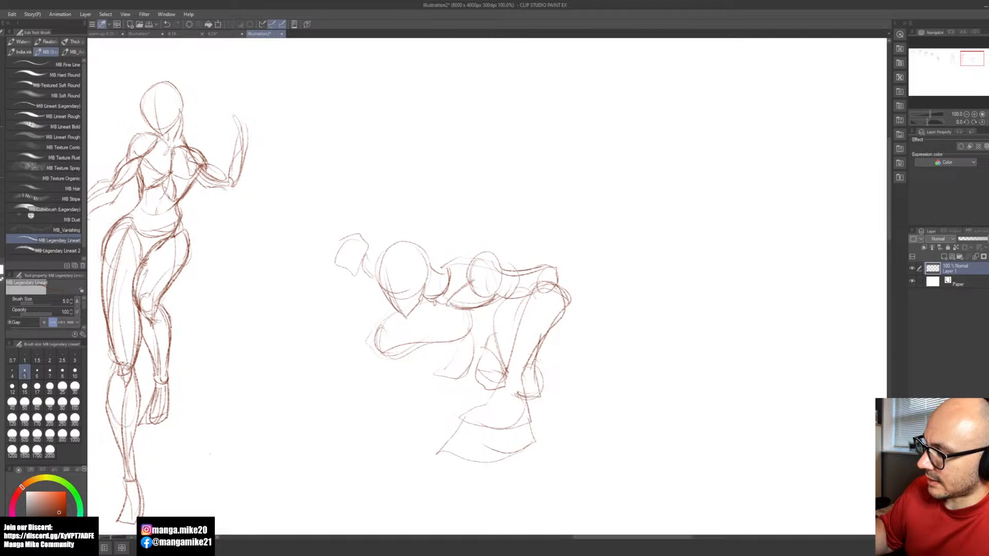
# Step: Strengthen the chest's lower contour and the near shoulder circle of the third figure
pyautogui.moveTo(436, 304)
pyautogui.mouseDown()
pyautogui.moveTo(471, 313)
pyautogui.moveTo(441, 308)
pyautogui.mouseUp()
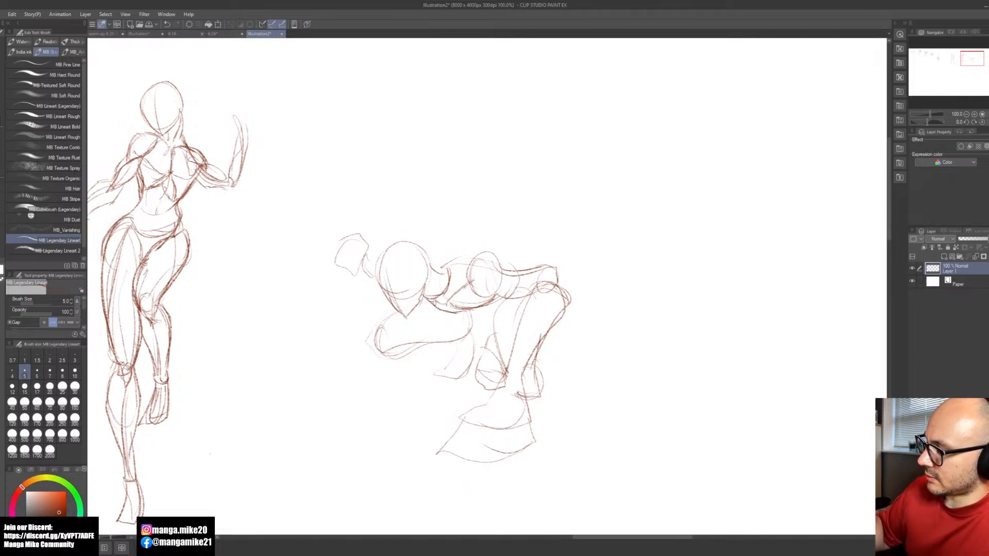
pyautogui.moveTo(493, 287); pyautogui.dragTo(510, 280)
pyautogui.hotkey('ctrl', 'z')
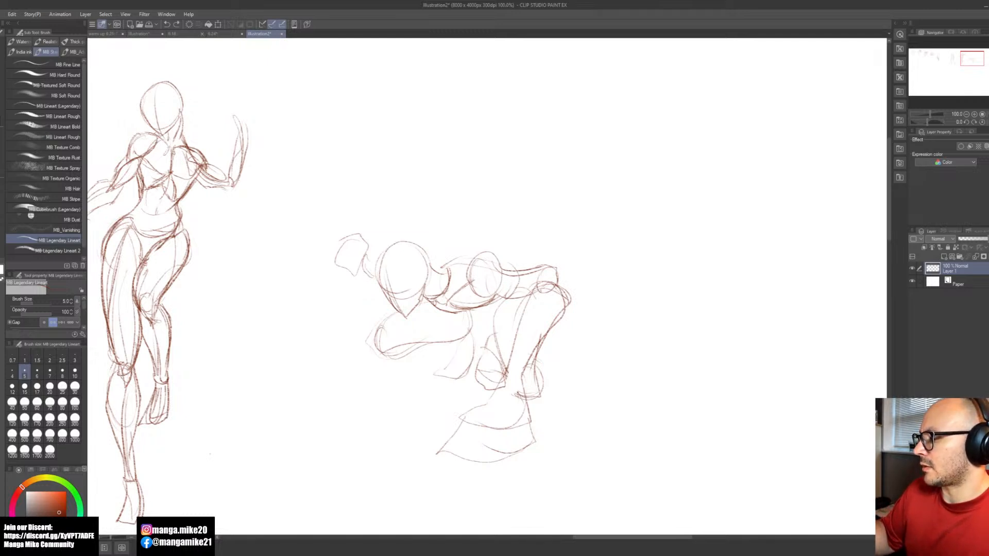
pyautogui.moveTo(466, 283)
pyautogui.mouseDown()
pyautogui.moveTo(512, 284)
pyautogui.moveTo(508, 253)
pyautogui.moveTo(487, 252)
pyautogui.mouseUp()
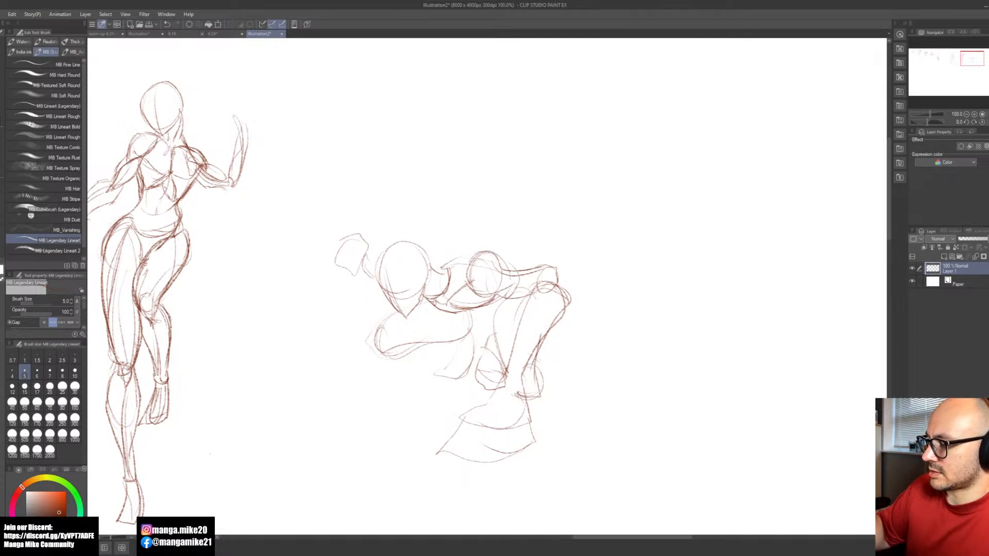
# Step: Define the third figure's neck and trapezius muscles and draw the deltoid contour over the shoulder
pyautogui.moveTo(437, 278); pyautogui.dragTo(438, 301)
pyautogui.hotkey('ctrl', 'z')
pyautogui.hotkey('ctrl', 'z')
pyautogui.hotkey('ctrl', 'z')
pyautogui.moveTo(428, 274)
pyautogui.mouseDown()
pyautogui.moveTo(445, 303)
pyautogui.moveTo(444, 266)
pyautogui.mouseUp()
pyautogui.moveTo(435, 266)
pyautogui.mouseDown()
pyautogui.moveTo(468, 259)
pyautogui.moveTo(465, 274)
pyautogui.moveTo(472, 259)
pyautogui.moveTo(468, 282)
pyautogui.moveTo(503, 291)
pyautogui.mouseUp()
pyautogui.moveTo(472, 255)
pyautogui.mouseDown()
pyautogui.moveTo(508, 263)
pyautogui.moveTo(516, 281)
pyautogui.mouseUp()
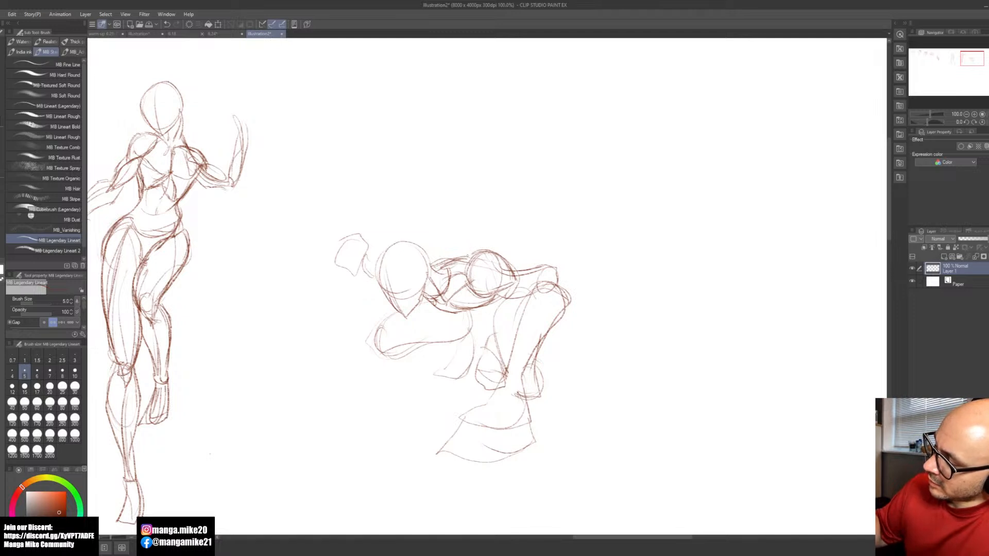
# Step: Contour the near upper arm along its upper and lower edges and erase the construction lines inside the elbow
pyautogui.moveTo(504, 258); pyautogui.dragTo(553, 266)
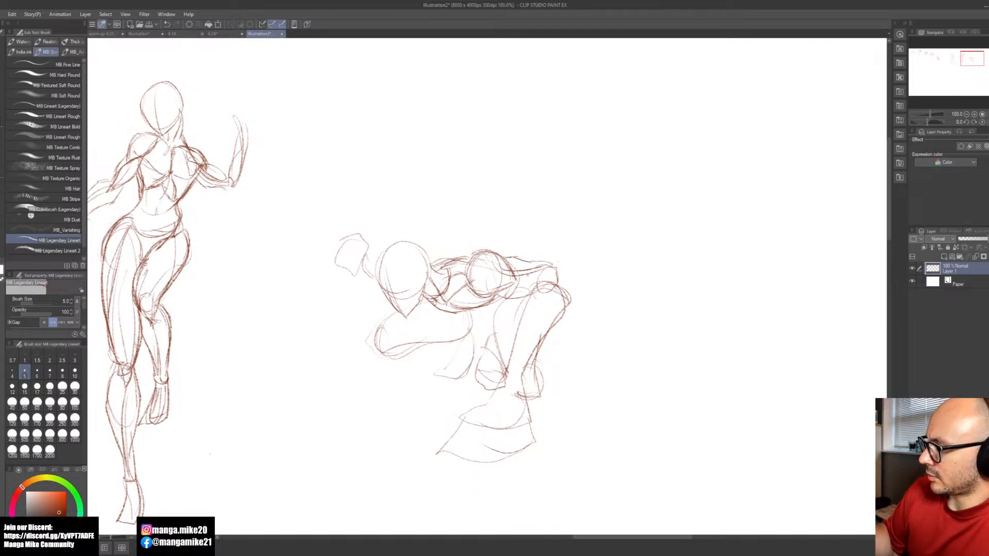
pyautogui.moveTo(500, 298); pyautogui.dragTo(537, 292)
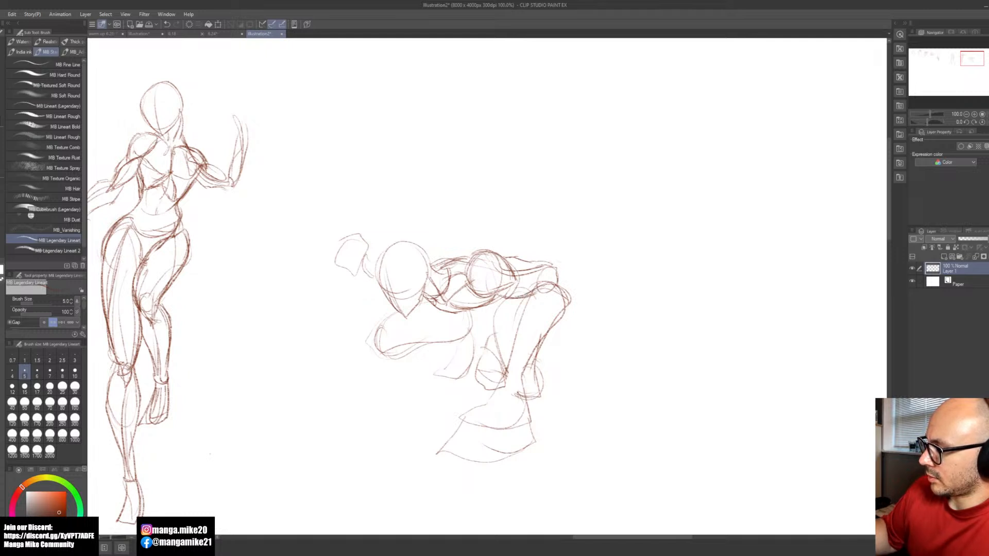
pyautogui.press('e')
pyautogui.press('b')
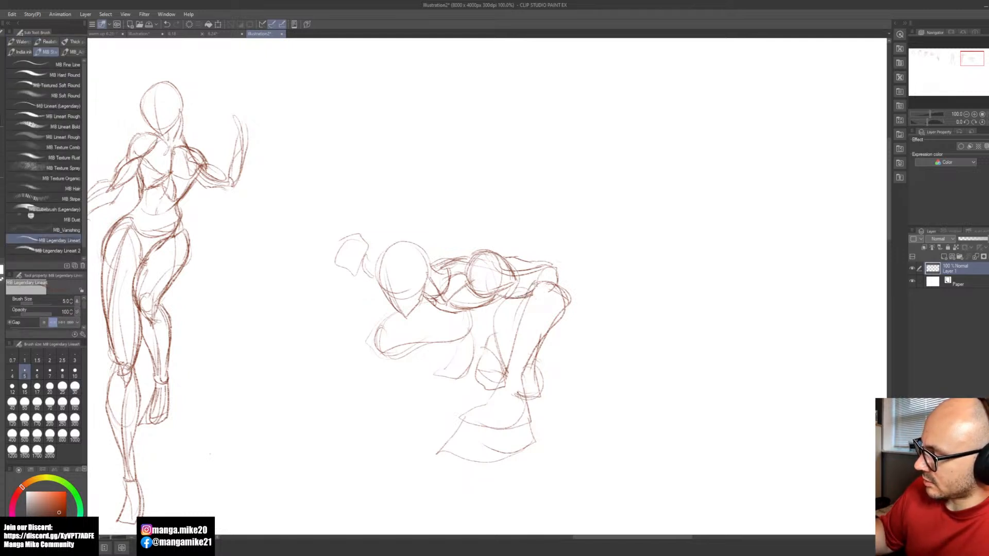
pyautogui.hotkey('ctrl', 'z')
# Step: Build up the near forearm's inner muscle contour with repeated strokes from the elbow toward the wrist
pyautogui.moveTo(541, 282); pyautogui.dragTo(519, 330)
pyautogui.moveTo(545, 286)
pyautogui.mouseDown()
pyautogui.moveTo(527, 329)
pyautogui.moveTo(513, 334)
pyautogui.mouseUp()
pyautogui.moveTo(539, 287); pyautogui.dragTo(517, 326)
pyautogui.moveTo(538, 281); pyautogui.dragTo(512, 339)
pyautogui.moveTo(547, 282); pyautogui.dragTo(509, 354)
pyautogui.moveTo(525, 318); pyautogui.dragTo(509, 348)
pyautogui.moveTo(552, 291); pyautogui.dragTo(555, 309)
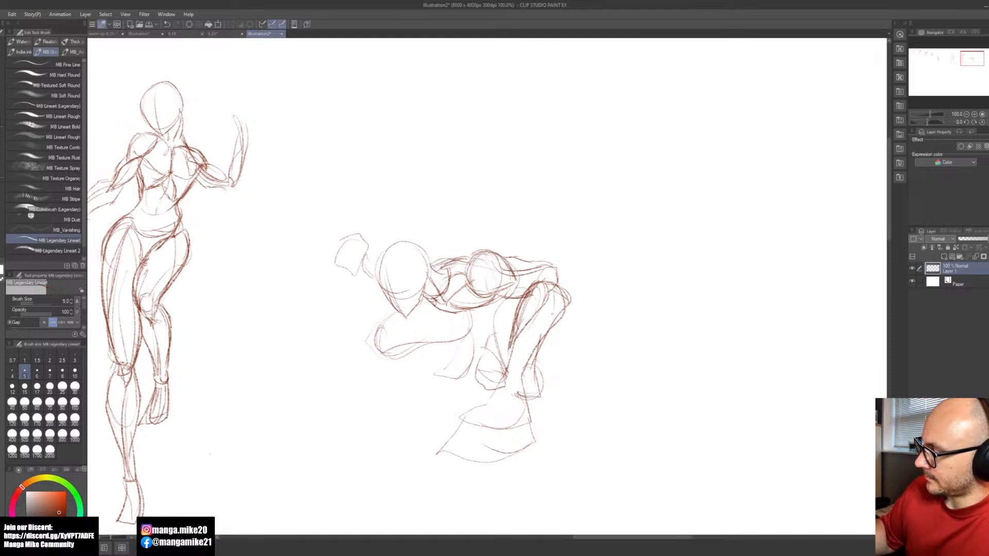
# Step: Draw the pointed outer elbow and darken the near forearm's outer contour down to the wrist
pyautogui.moveTo(566, 272); pyautogui.dragTo(531, 374)
pyautogui.hotkey('ctrl', 'z')
pyautogui.moveTo(570, 265); pyautogui.dragTo(520, 379)
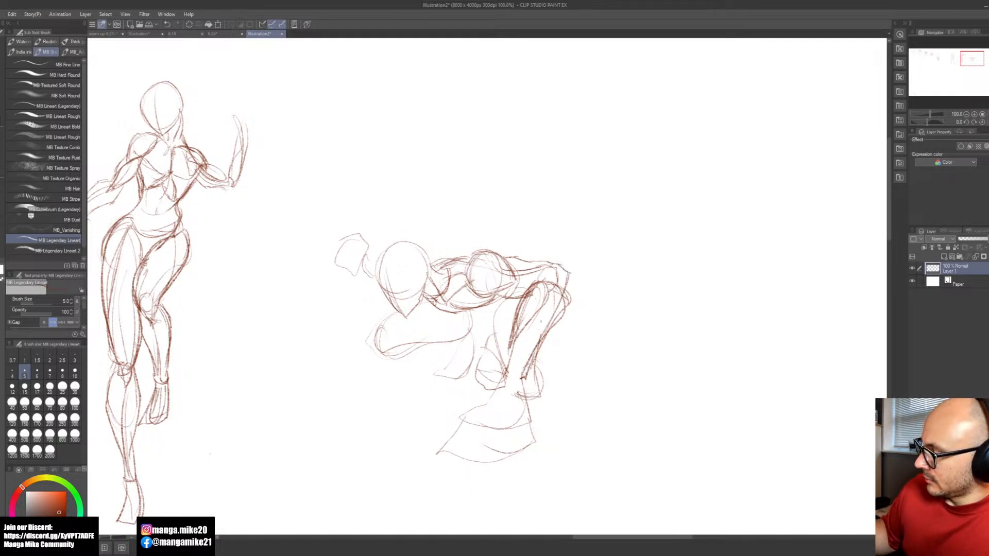
pyautogui.moveTo(566, 281)
pyautogui.mouseDown()
pyautogui.moveTo(564, 312)
pyautogui.moveTo(532, 359)
pyautogui.mouseUp()
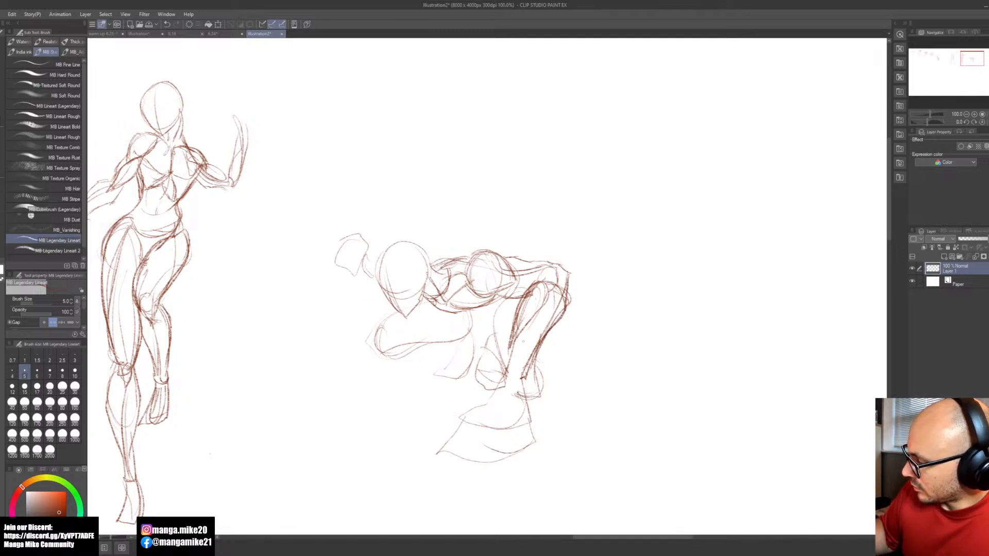
# Step: Add an inner muscle line to the near forearm and close the wrist with a curved cross-contour
pyautogui.moveTo(549, 305); pyautogui.dragTo(514, 369)
pyautogui.moveTo(516, 333); pyautogui.dragTo(507, 366)
pyautogui.moveTo(527, 358)
pyautogui.mouseDown()
pyautogui.moveTo(504, 376)
pyautogui.moveTo(530, 367)
pyautogui.moveTo(524, 375)
pyautogui.mouseUp()
pyautogui.hotkey('ctrl', 'z')
pyautogui.hotkey('ctrl', 'z')
pyautogui.hotkey('ctrl', 'z')
pyautogui.moveTo(522, 359); pyautogui.dragTo(505, 373)
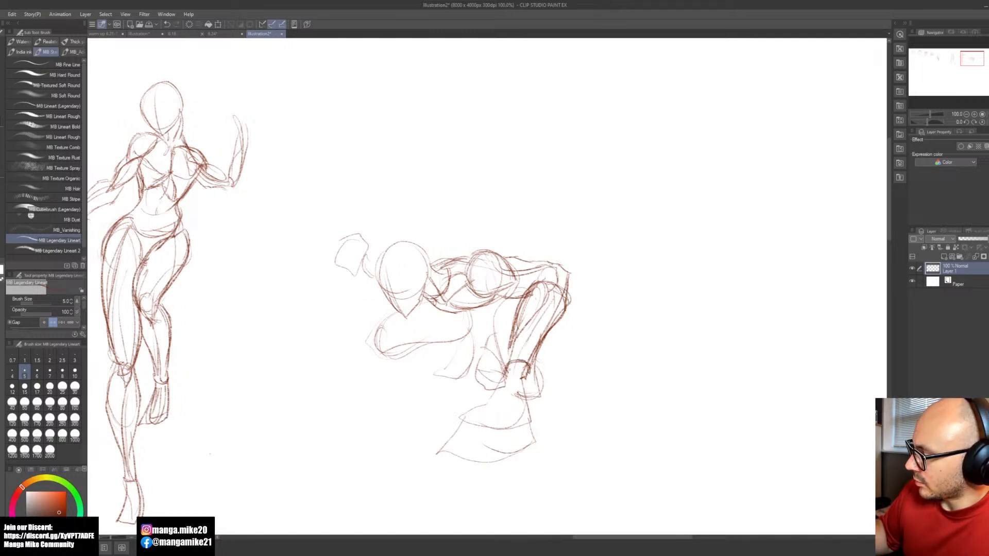
# Step: Erase the leg lines overlapping the near hand and outline the back of the hand from the wrist toward the fingers
pyautogui.press('e')
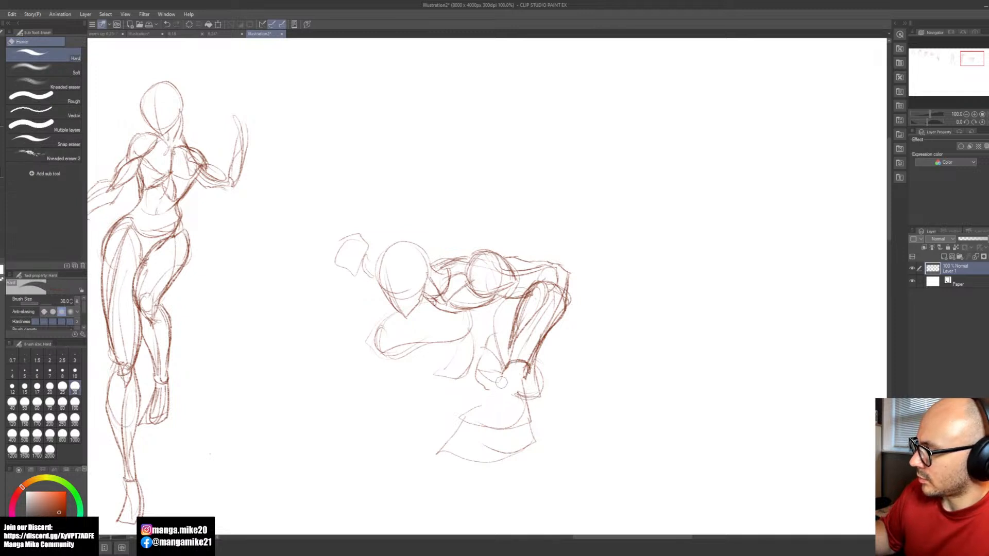
pyautogui.press('b')
pyautogui.moveTo(504, 371)
pyautogui.mouseDown()
pyautogui.moveTo(477, 401)
pyautogui.moveTo(528, 402)
pyautogui.mouseUp()
pyautogui.moveTo(529, 395)
pyautogui.mouseDown()
pyautogui.moveTo(524, 407)
pyautogui.moveTo(457, 433)
pyautogui.moveTo(450, 454)
pyautogui.mouseUp()
pyautogui.moveTo(478, 433); pyautogui.dragTo(468, 451)
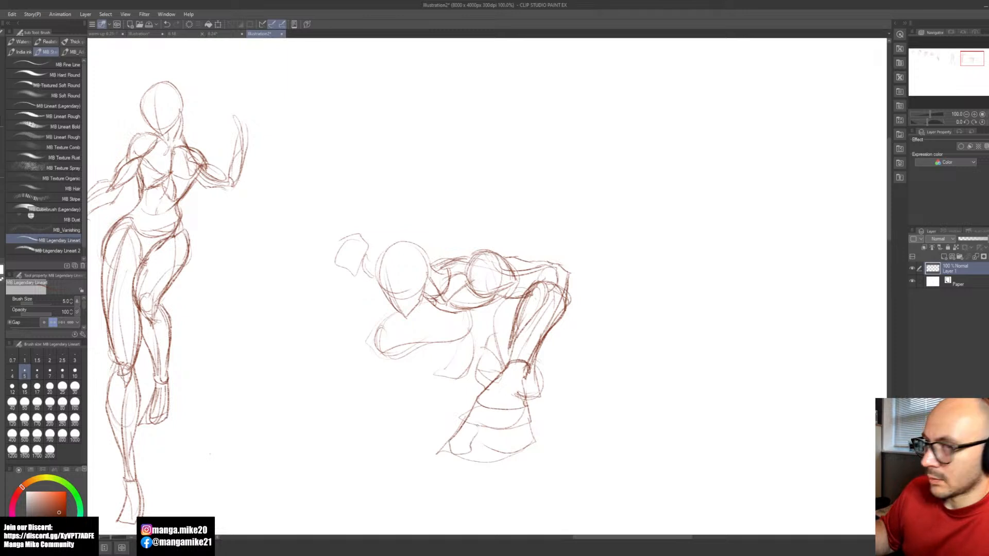
pyautogui.hotkey('ctrl', 'z')
pyautogui.hotkey('ctrl', 'z')
# Step: Divide the foreshortened hand into fingers with joint lines and add a small digit shape at its outer edge
pyautogui.moveTo(471, 416)
pyautogui.mouseDown()
pyautogui.moveTo(491, 421)
pyautogui.moveTo(485, 440)
pyautogui.mouseUp()
pyautogui.moveTo(484, 438)
pyautogui.mouseDown()
pyautogui.moveTo(502, 408)
pyautogui.moveTo(518, 418)
pyautogui.moveTo(516, 407)
pyautogui.moveTo(523, 432)
pyautogui.mouseUp()
pyautogui.moveTo(537, 405)
pyautogui.mouseDown()
pyautogui.moveTo(530, 421)
pyautogui.moveTo(541, 433)
pyautogui.mouseUp()
pyautogui.moveTo(461, 432); pyautogui.dragTo(450, 450)
pyautogui.moveTo(455, 442)
pyautogui.mouseDown()
pyautogui.moveTo(442, 452)
pyautogui.moveTo(451, 448)
pyautogui.mouseUp()
pyautogui.moveTo(444, 455)
pyautogui.mouseDown()
pyautogui.moveTo(474, 446)
pyautogui.moveTo(466, 458)
pyautogui.moveTo(507, 453)
pyautogui.mouseUp()
pyautogui.moveTo(509, 434); pyautogui.dragTo(496, 469)
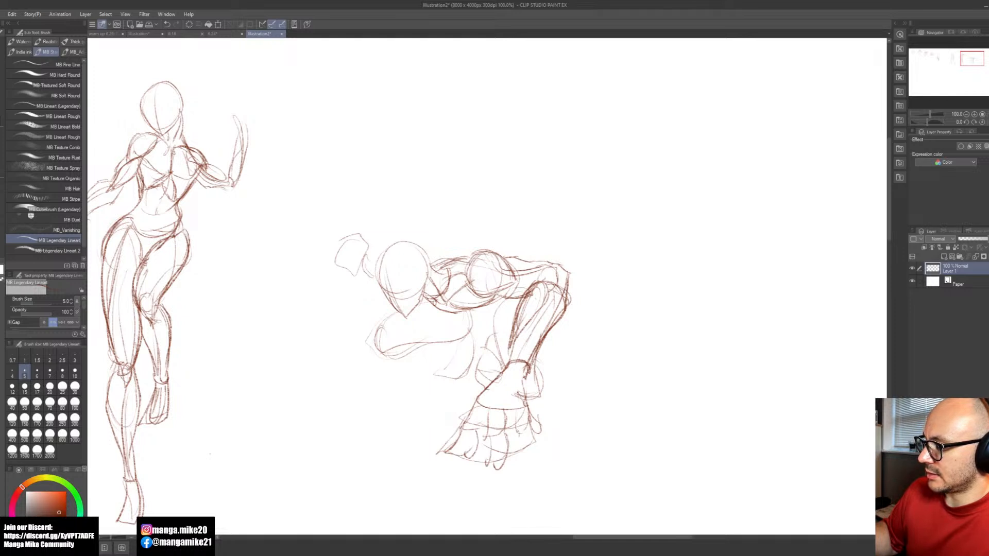
# Step: Complete the remaining fingers of the near hand with side contours and rounded fingertips
pyautogui.moveTo(515, 430); pyautogui.dragTo(517, 455)
pyautogui.moveTo(522, 436)
pyautogui.mouseDown()
pyautogui.moveTo(516, 448)
pyautogui.moveTo(531, 424)
pyautogui.moveTo(523, 461)
pyautogui.mouseUp()
pyautogui.moveTo(527, 433)
pyautogui.mouseDown()
pyautogui.moveTo(523, 462)
pyautogui.moveTo(514, 461)
pyautogui.mouseUp()
pyautogui.moveTo(513, 462); pyautogui.dragTo(530, 455)
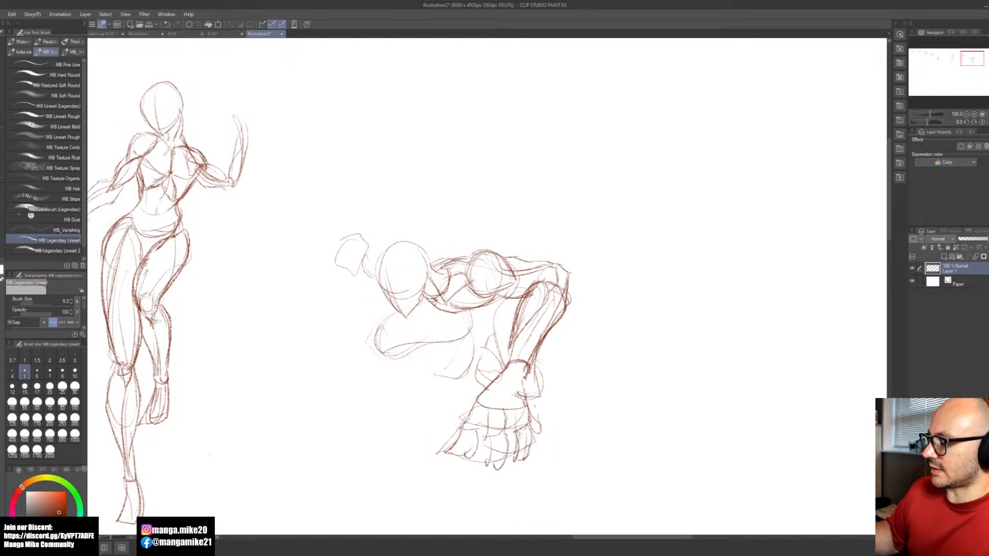
# Step: Draw a large circle around the third figure's foreshortened hand
pyautogui.press('space')
pyautogui.moveTo(412, 289); pyautogui.dragTo(469, 274)
pyautogui.moveTo(592, 346)
pyautogui.mouseDown()
pyautogui.moveTo(570, 345)
pyautogui.moveTo(592, 347)
pyautogui.mouseUp()
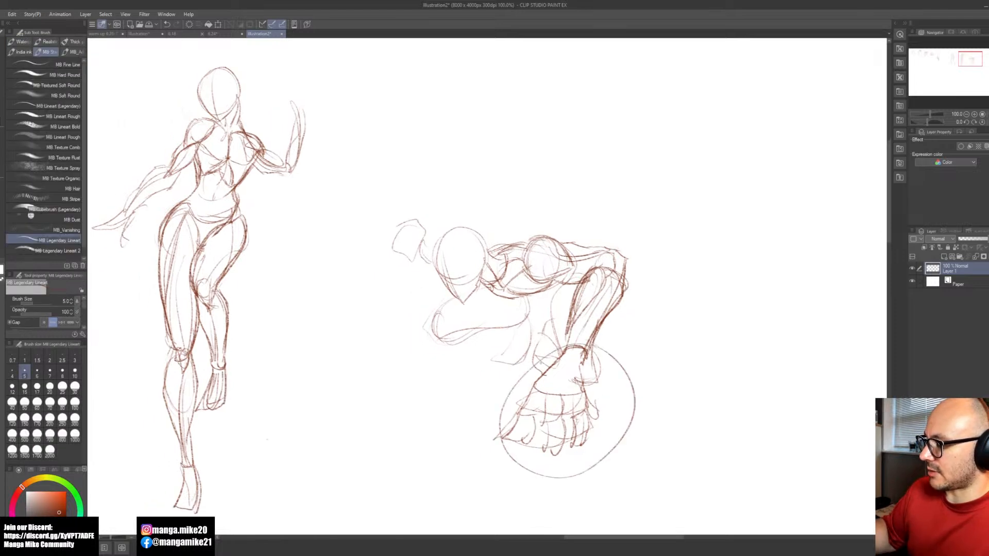
pyautogui.press('space')
pyautogui.moveTo(423, 405); pyautogui.dragTo(539, 438)
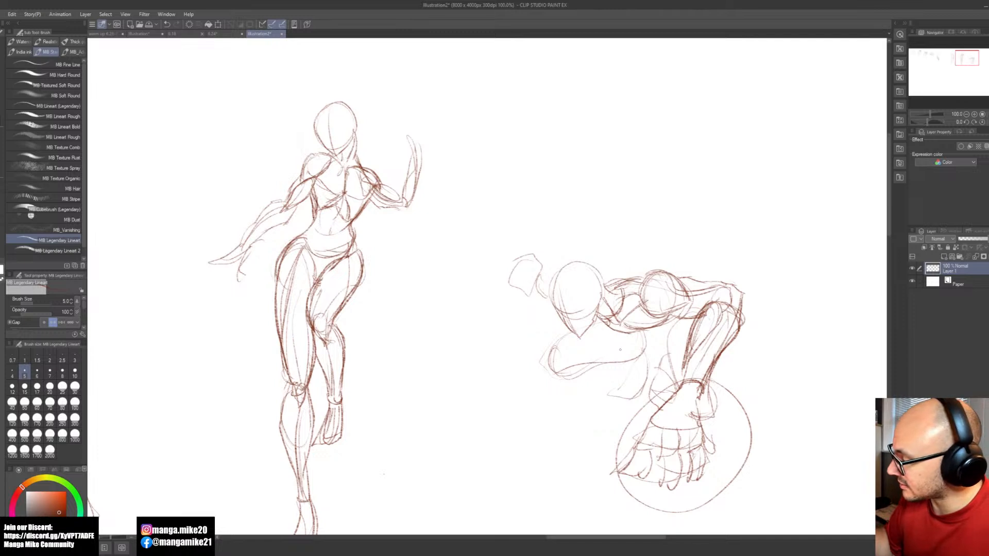
# Step: Darken the contours of the third figure's bent limb below the head and reinforce the upper shoulder lines
pyautogui.moveTo(573, 378); pyautogui.dragTo(620, 367)
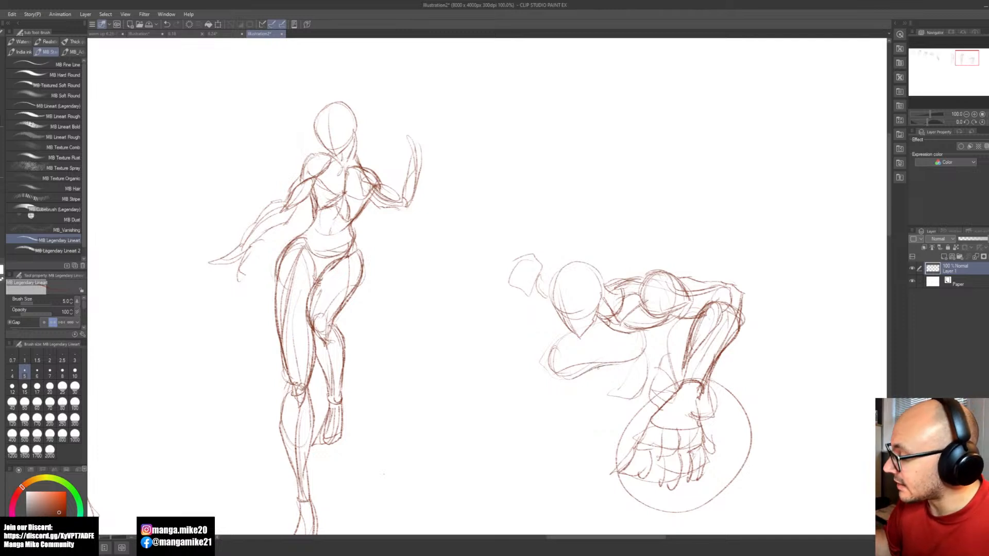
pyautogui.moveTo(557, 360)
pyautogui.mouseDown()
pyautogui.moveTo(598, 326)
pyautogui.moveTo(551, 350)
pyautogui.moveTo(564, 375)
pyautogui.moveTo(546, 364)
pyautogui.mouseUp()
pyautogui.moveTo(550, 371)
pyautogui.mouseDown()
pyautogui.moveTo(565, 378)
pyautogui.moveTo(546, 373)
pyautogui.mouseUp()
pyautogui.moveTo(556, 373); pyautogui.dragTo(637, 356)
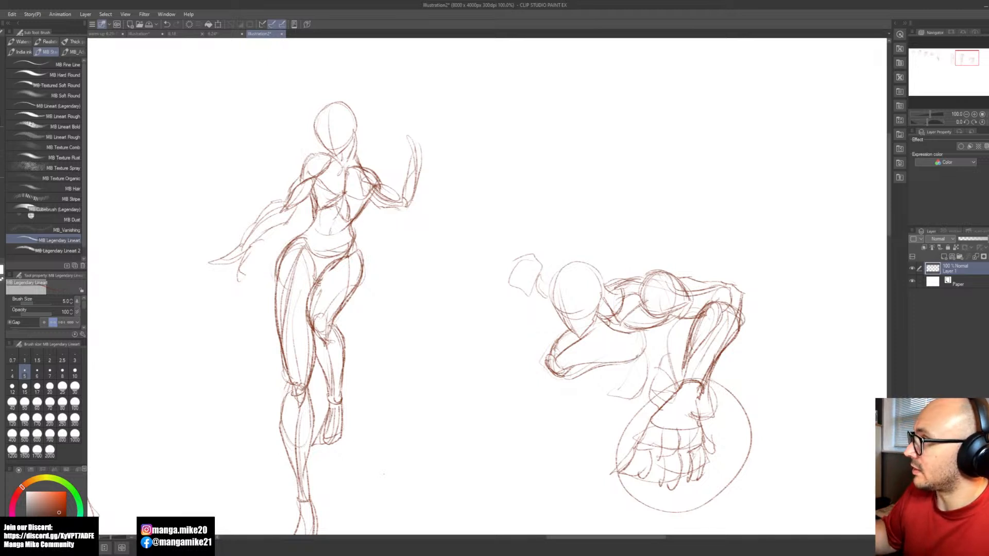
pyautogui.moveTo(608, 283); pyautogui.dragTo(637, 274)
pyautogui.moveTo(765, 381)
pyautogui.mouseDown()
pyautogui.moveTo(611, 342)
pyautogui.moveTo(572, 365)
pyautogui.moveTo(600, 417)
pyautogui.mouseUp()
pyautogui.moveTo(407, 323)
pyautogui.mouseDown()
pyautogui.moveTo(390, 328)
pyautogui.moveTo(413, 303)
pyautogui.moveTo(476, 309)
pyautogui.mouseUp()
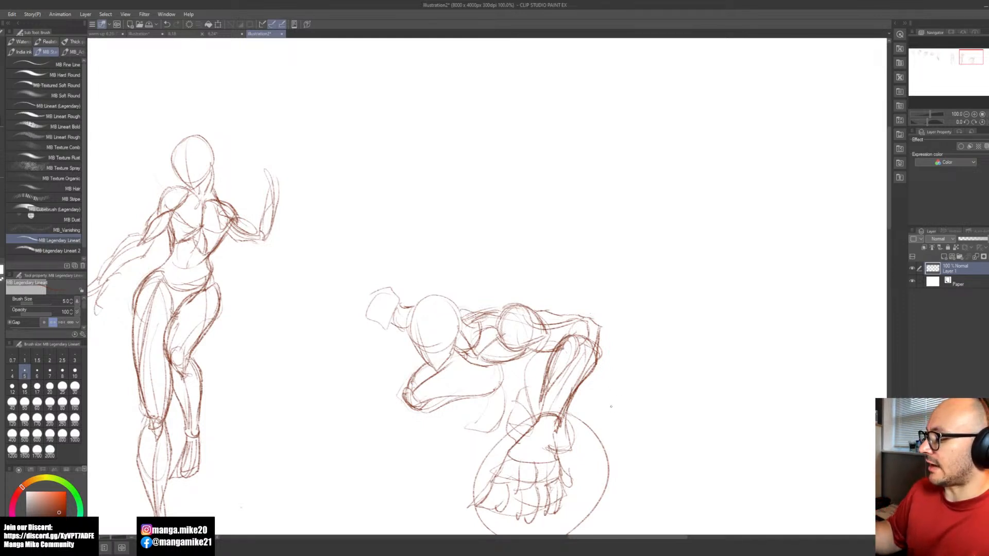
# Step: Erase the stray shape beside the third figure's near wrist and sketch a rounded curve behind the forearm just above it
pyautogui.moveTo(640, 418); pyautogui.dragTo(604, 343)
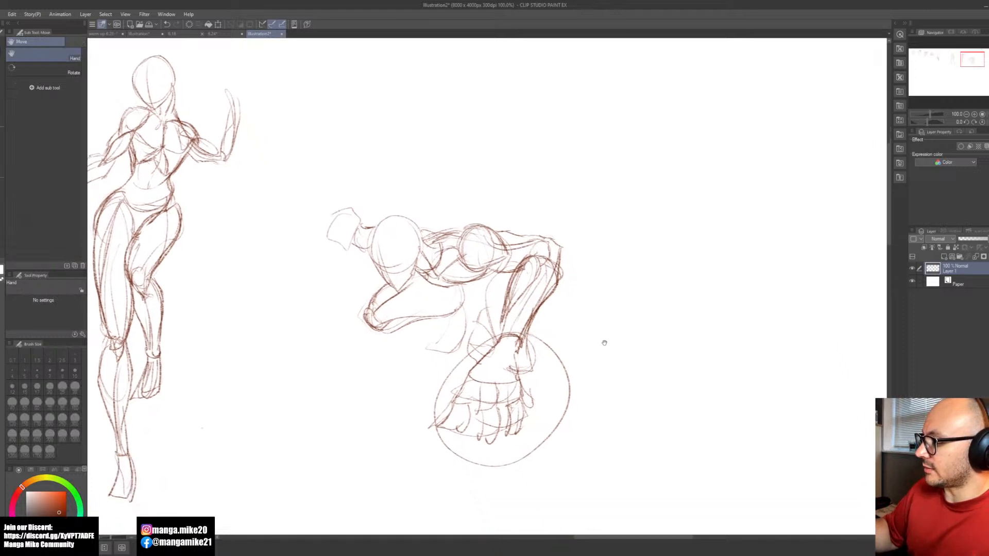
pyautogui.press('e')
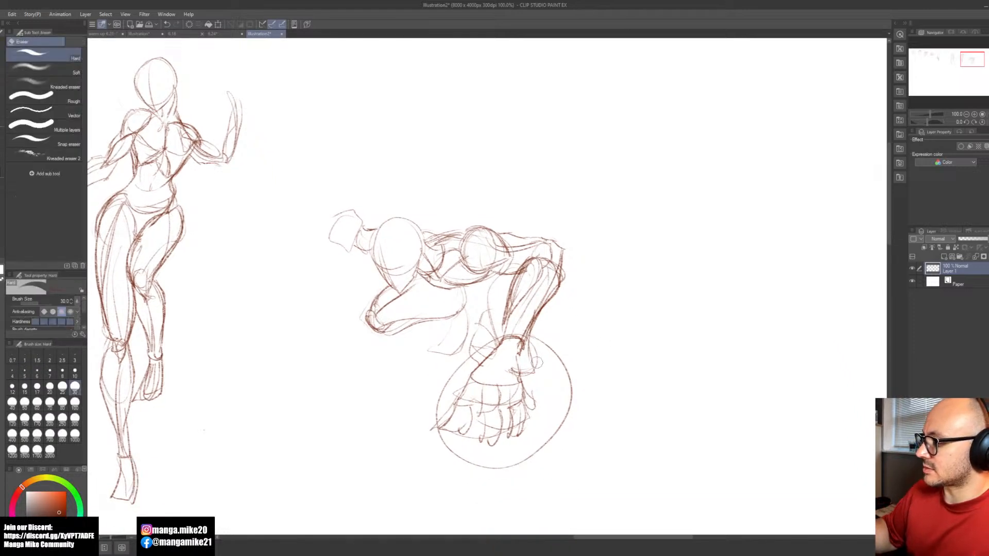
pyautogui.press('b')
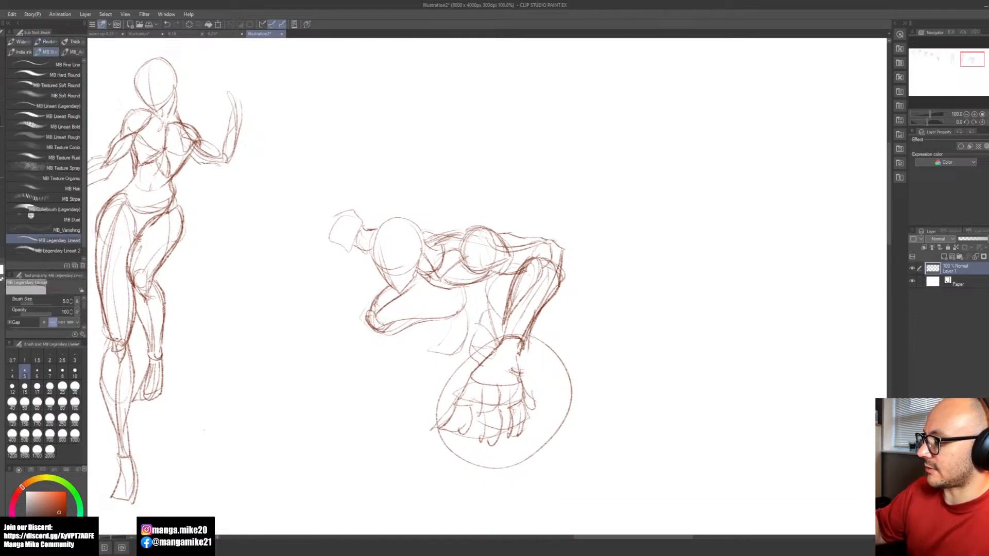
pyautogui.moveTo(524, 280)
pyautogui.mouseDown()
pyautogui.moveTo(554, 324)
pyautogui.moveTo(534, 339)
pyautogui.moveTo(554, 326)
pyautogui.moveTo(549, 346)
pyautogui.mouseUp()
pyautogui.press('space')
pyautogui.moveTo(593, 370)
pyautogui.mouseDown()
pyautogui.moveTo(585, 356)
pyautogui.moveTo(577, 360)
pyautogui.mouseUp()
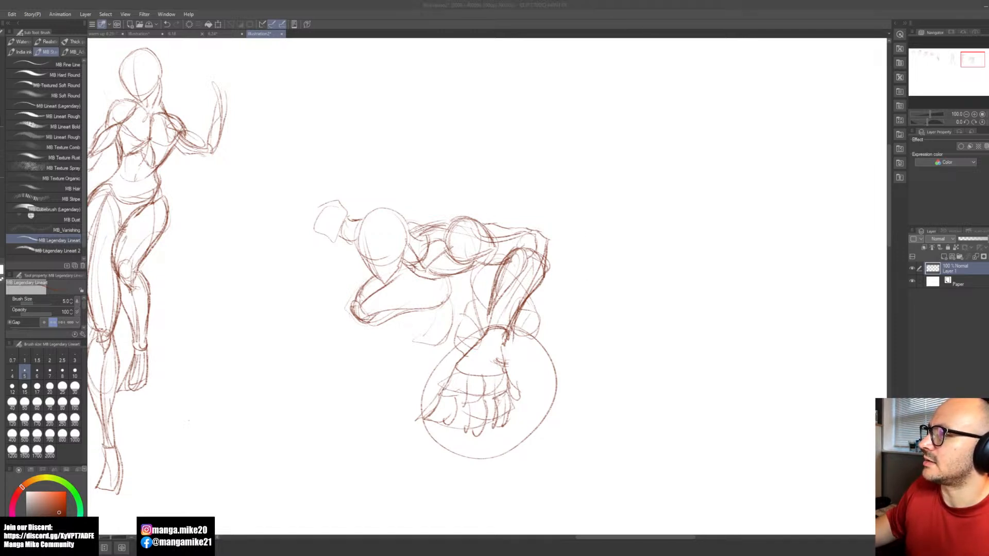
# Step: Start a fourth figure on the empty canvas beside the third with a tilted head, face guidelines, jaw and short neck
pyautogui.press('space')
pyautogui.moveTo(679, 358); pyautogui.dragTo(492, 393)
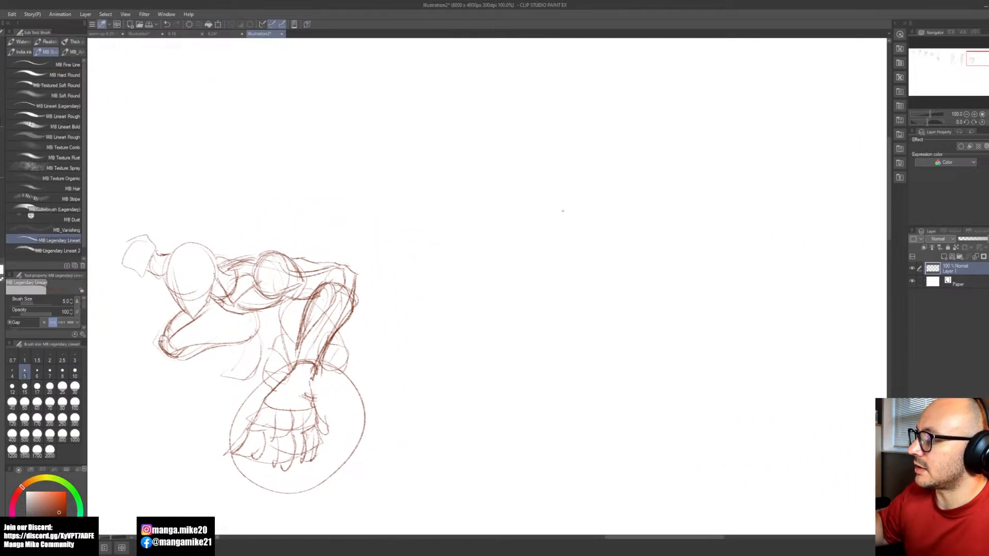
pyautogui.moveTo(567, 174)
pyautogui.mouseDown()
pyautogui.moveTo(567, 224)
pyautogui.moveTo(587, 196)
pyautogui.moveTo(563, 185)
pyautogui.moveTo(544, 198)
pyautogui.moveTo(567, 247)
pyautogui.mouseUp()
pyautogui.moveTo(536, 204)
pyautogui.mouseDown()
pyautogui.moveTo(561, 243)
pyautogui.moveTo(587, 215)
pyautogui.moveTo(605, 224)
pyautogui.moveTo(583, 239)
pyautogui.moveTo(607, 229)
pyautogui.mouseUp()
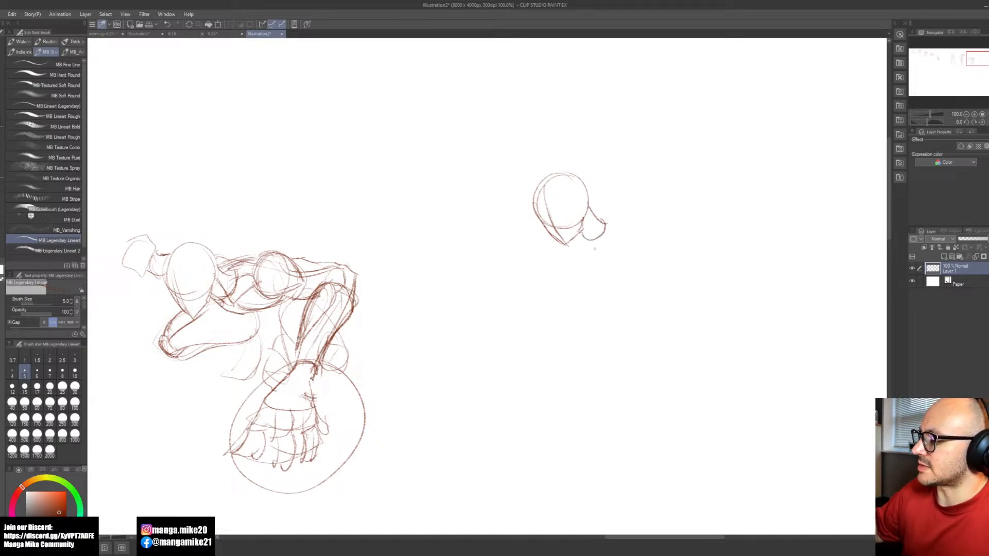
# Step: Sketch a tilted oval rib cage below the fourth figure's neck
pyautogui.moveTo(592, 270); pyautogui.dragTo(634, 306)
pyautogui.moveTo(587, 252); pyautogui.dragTo(633, 314)
pyautogui.moveTo(606, 228); pyautogui.dragTo(645, 283)
pyautogui.moveTo(585, 245); pyautogui.dragTo(630, 309)
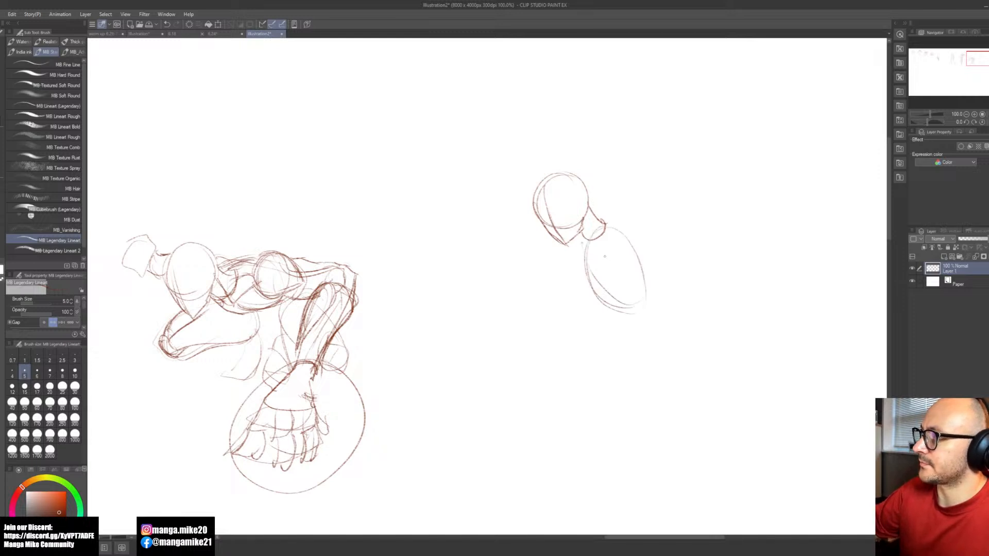
pyautogui.moveTo(593, 238)
pyautogui.mouseDown()
pyautogui.moveTo(633, 313)
pyautogui.moveTo(606, 224)
pyautogui.moveTo(599, 273)
pyautogui.moveTo(637, 294)
pyautogui.moveTo(608, 310)
pyautogui.moveTo(622, 293)
pyautogui.moveTo(638, 296)
pyautogui.moveTo(606, 300)
pyautogui.moveTo(586, 273)
pyautogui.moveTo(585, 237)
pyautogui.moveTo(597, 294)
pyautogui.mouseUp()
pyautogui.hotkey('ctrl', 'z')
pyautogui.hotkey('ctrl', 'z')
pyautogui.moveTo(603, 216)
pyautogui.mouseDown()
pyautogui.moveTo(643, 259)
pyautogui.moveTo(636, 326)
pyautogui.mouseUp()
pyautogui.moveTo(620, 284)
pyautogui.mouseDown()
pyautogui.moveTo(635, 320)
pyautogui.moveTo(596, 292)
pyautogui.mouseUp()
pyautogui.hotkey('ctrl', 'z')
pyautogui.hotkey('ctrl', 'z')
# Step: Clean up the fourth figure's rib cage and redraw its front edge, center line and lower rib arc
pyautogui.press('e')
pyautogui.press('b')
pyautogui.moveTo(583, 239)
pyautogui.mouseDown()
pyautogui.moveTo(592, 283)
pyautogui.moveTo(644, 296)
pyautogui.moveTo(633, 305)
pyautogui.mouseUp()
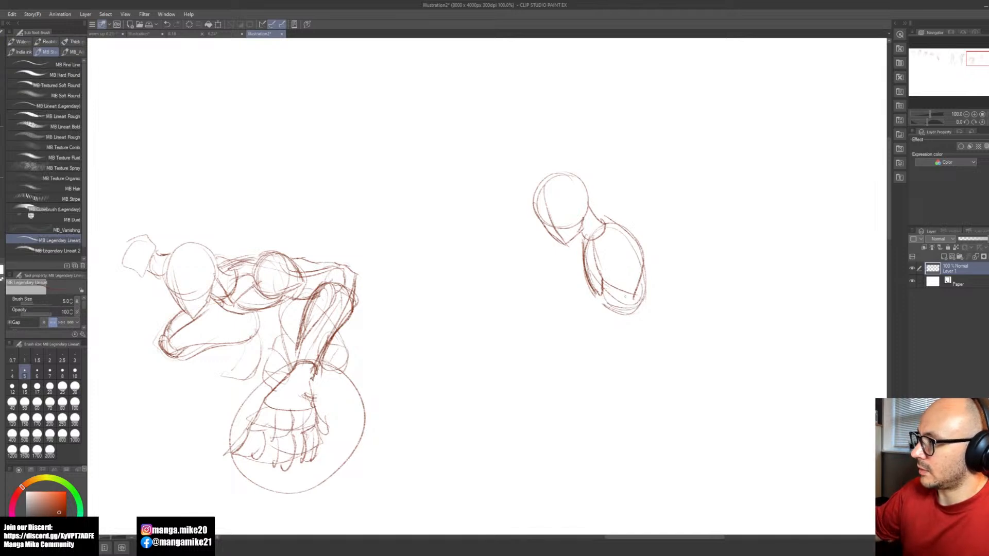
# Step: Add the collarbone line, the front of the neck and a shoulder circle to the fourth figure
pyautogui.moveTo(591, 242)
pyautogui.mouseDown()
pyautogui.moveTo(598, 248)
pyautogui.moveTo(629, 227)
pyautogui.mouseUp()
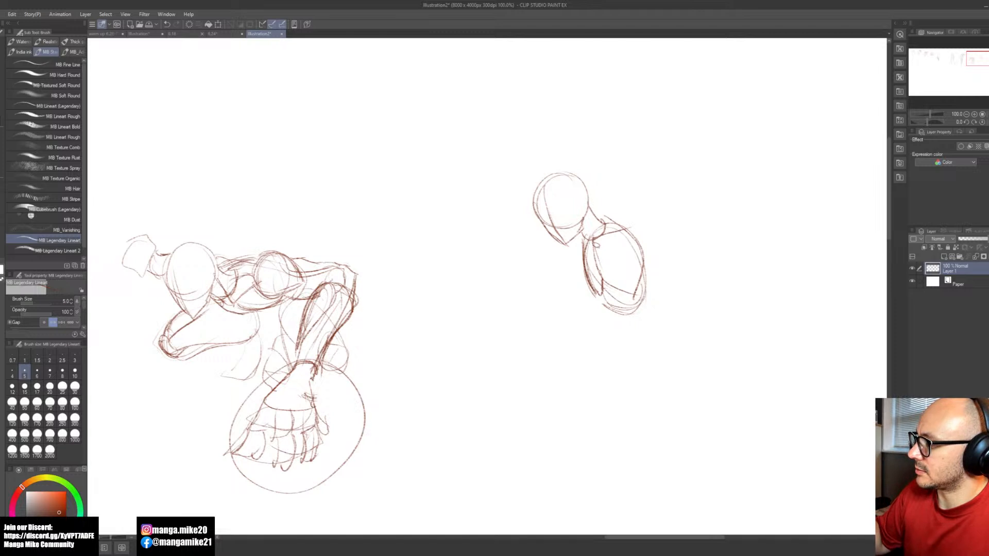
pyautogui.moveTo(590, 241); pyautogui.dragTo(578, 234)
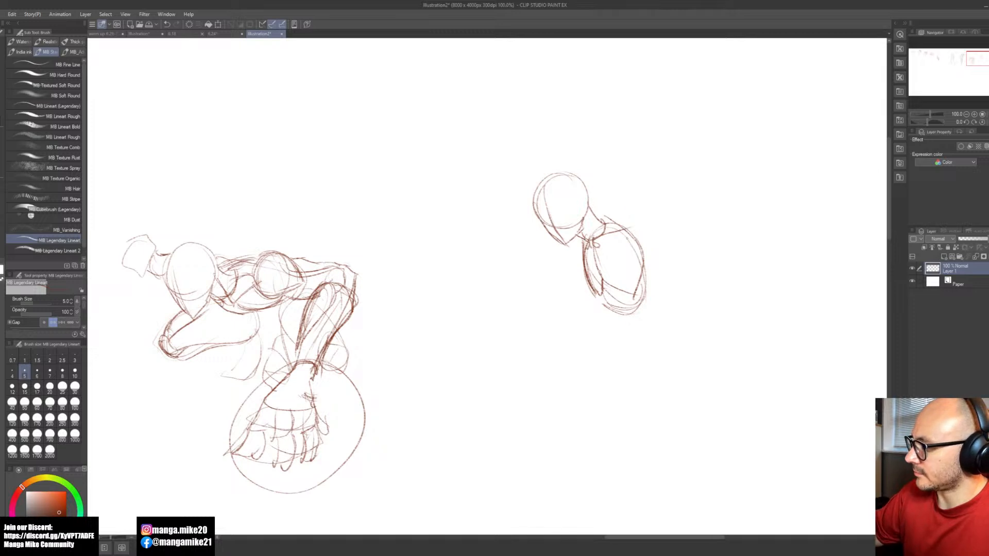
pyautogui.moveTo(644, 253)
pyautogui.mouseDown()
pyautogui.moveTo(623, 242)
pyautogui.moveTo(642, 232)
pyautogui.moveTo(631, 235)
pyautogui.mouseUp()
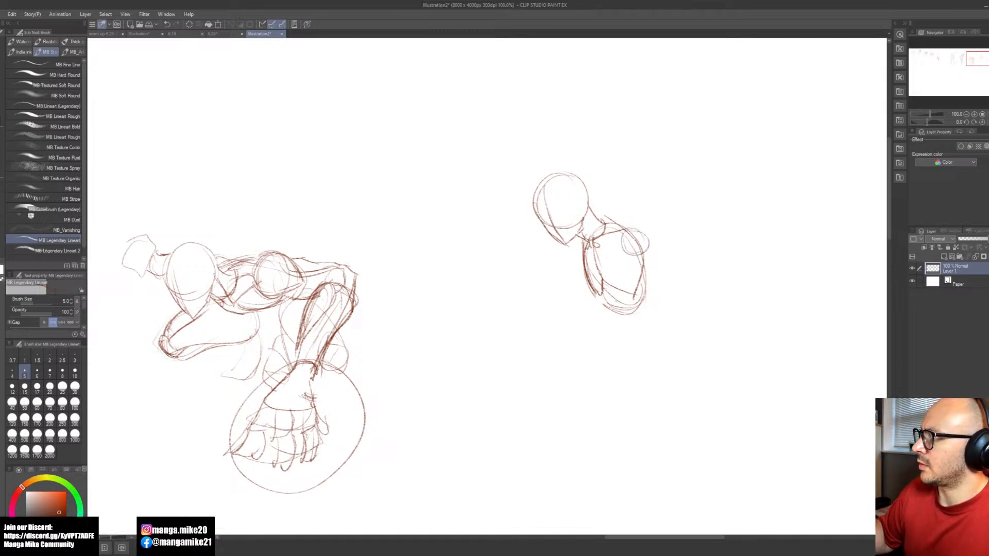
# Step: Sketch the fourth figure's pelvis below the rib cage with curved waist lines and a side edge
pyautogui.moveTo(601, 318); pyautogui.dragTo(635, 326)
pyautogui.hotkey('ctrl', 'z')
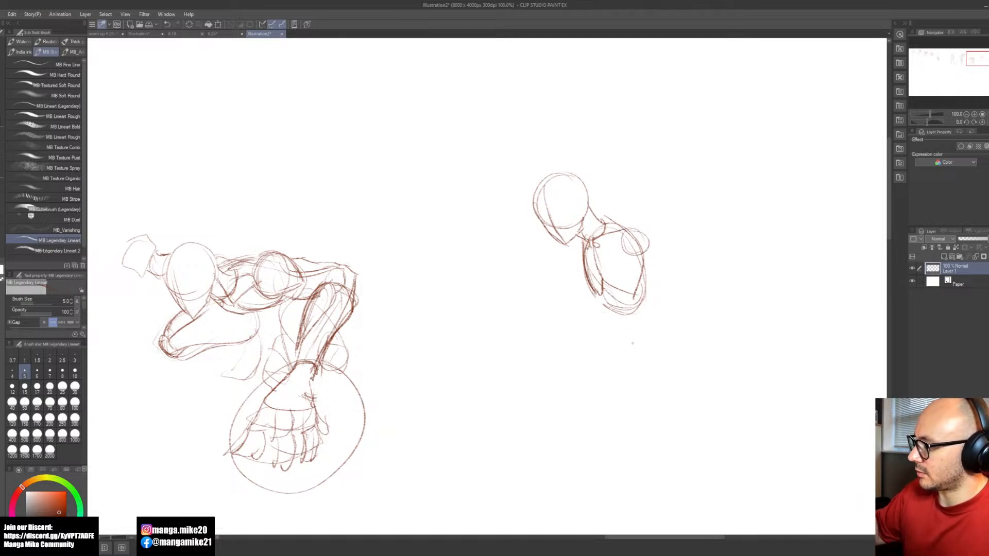
pyautogui.moveTo(593, 323); pyautogui.dragTo(617, 325)
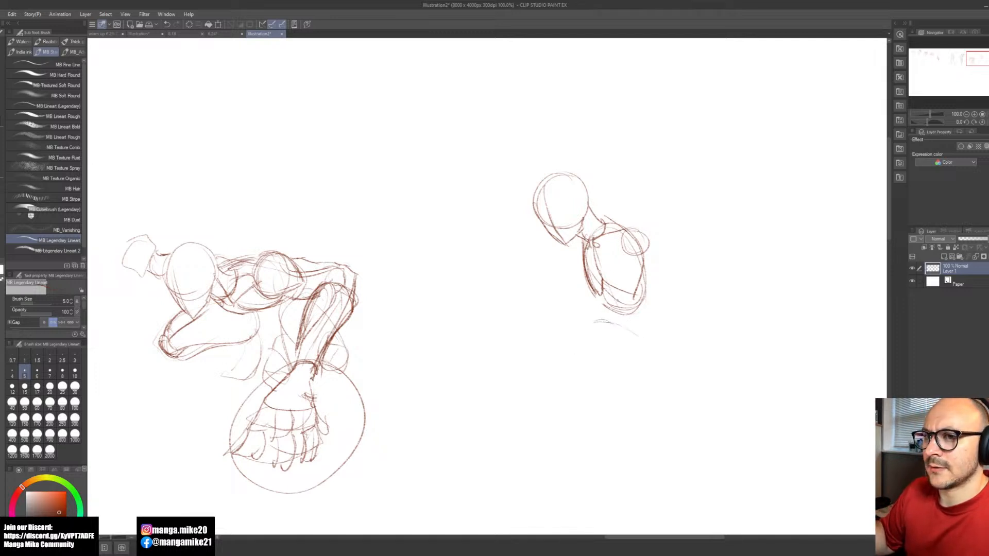
pyautogui.moveTo(611, 325)
pyautogui.mouseDown()
pyautogui.moveTo(592, 362)
pyautogui.moveTo(640, 342)
pyautogui.mouseUp()
pyautogui.moveTo(639, 339)
pyautogui.mouseDown()
pyautogui.moveTo(591, 361)
pyautogui.moveTo(586, 324)
pyautogui.moveTo(590, 362)
pyautogui.mouseUp()
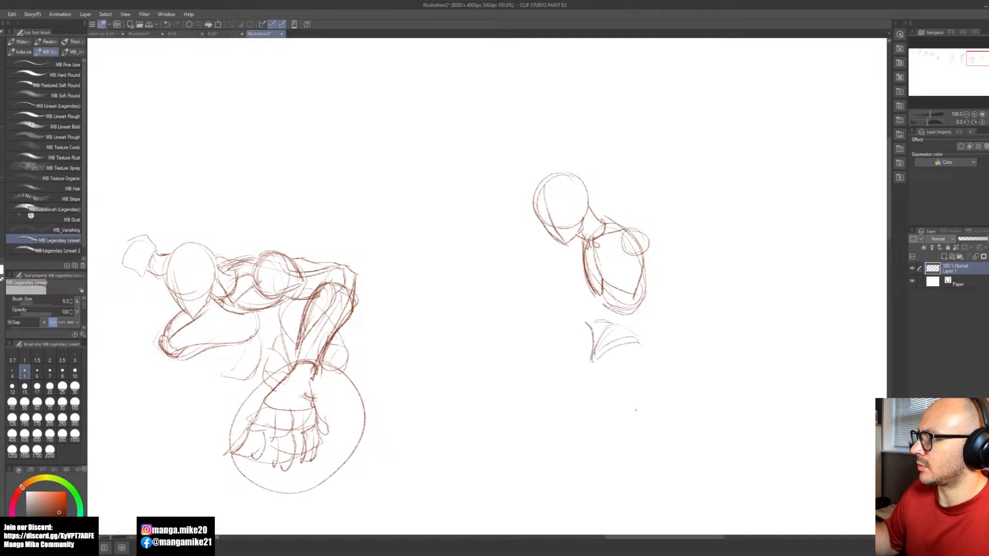
# Step: Block in the fourth figure's lowered leg with a line down from the hip and curved arcs across it
pyautogui.moveTo(651, 450)
pyautogui.mouseDown()
pyautogui.moveTo(632, 404)
pyautogui.moveTo(607, 395)
pyautogui.mouseUp()
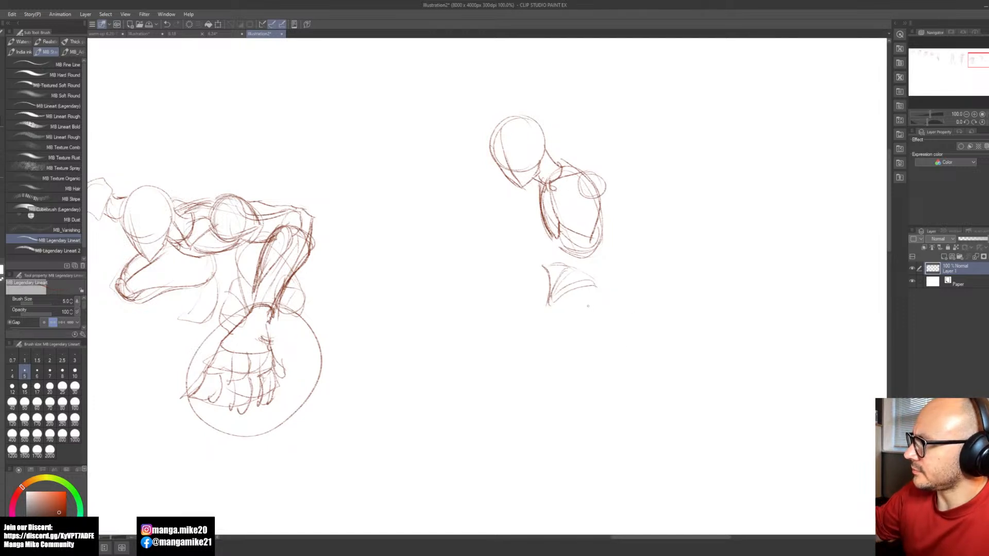
pyautogui.moveTo(592, 292)
pyautogui.mouseDown()
pyautogui.moveTo(561, 373)
pyautogui.moveTo(584, 384)
pyautogui.mouseUp()
pyautogui.hotkey('ctrl', 'z')
pyautogui.moveTo(591, 291)
pyautogui.mouseDown()
pyautogui.moveTo(560, 354)
pyautogui.moveTo(575, 383)
pyautogui.moveTo(560, 381)
pyautogui.mouseUp()
pyautogui.moveTo(549, 344); pyautogui.dragTo(594, 349)
pyautogui.moveTo(582, 305); pyautogui.dragTo(561, 316)
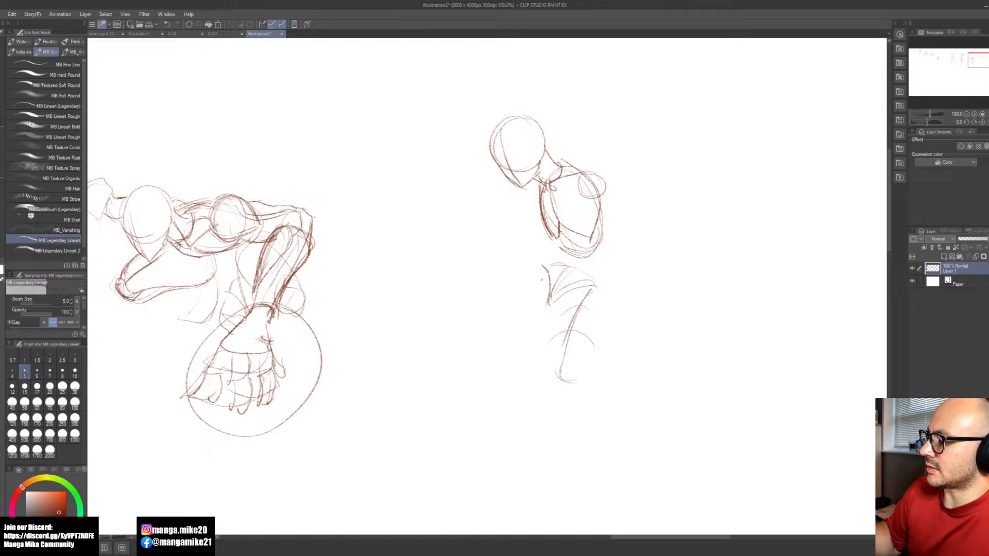
pyautogui.moveTo(547, 283)
pyautogui.mouseDown()
pyautogui.moveTo(443, 269)
pyautogui.moveTo(437, 283)
pyautogui.moveTo(450, 269)
pyautogui.mouseUp()
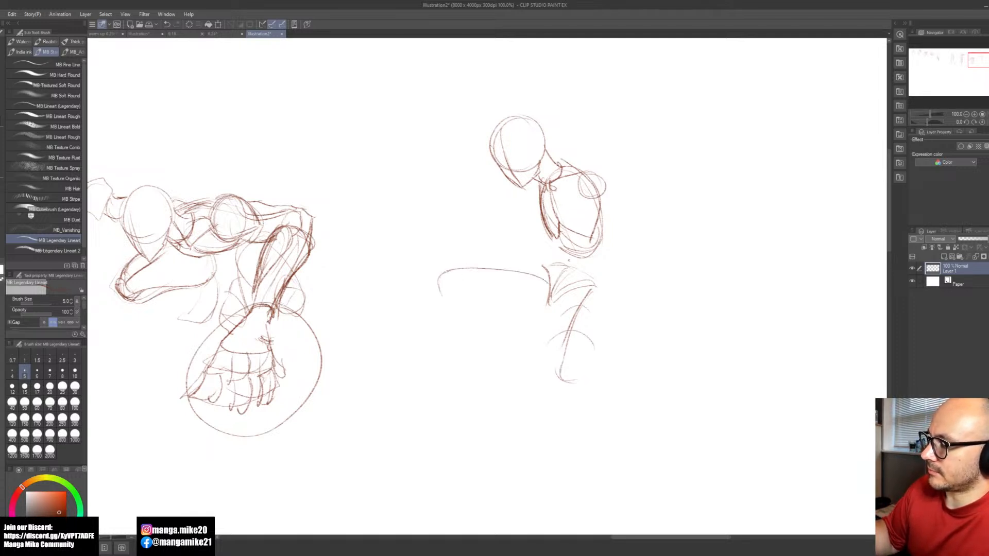
pyautogui.hotkey('ctrl', 'z')
pyautogui.hotkey('ctrl', 'z')
pyautogui.hotkey('ctrl', 'z')
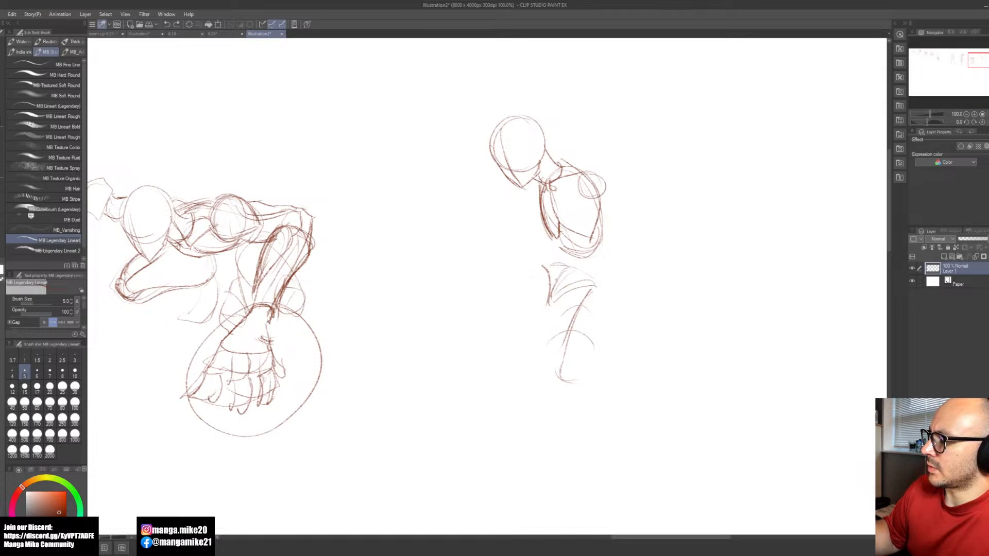
# Step: Draw the raised leg's thigh, bent knee and lower contour, and close the rounded end of the lowered leg
pyautogui.moveTo(546, 281)
pyautogui.mouseDown()
pyautogui.moveTo(464, 263)
pyautogui.moveTo(436, 264)
pyautogui.moveTo(440, 288)
pyautogui.mouseUp()
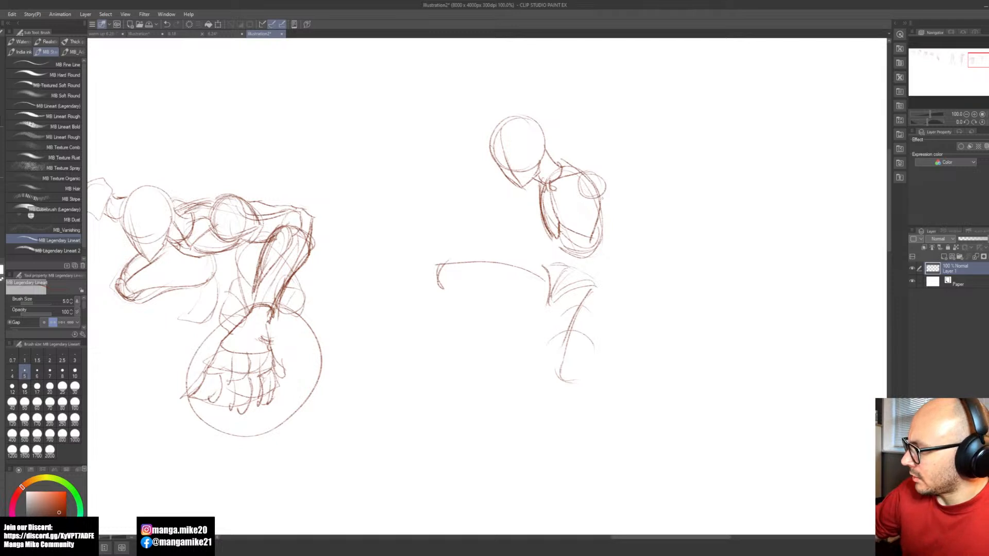
pyautogui.moveTo(451, 292)
pyautogui.mouseDown()
pyautogui.moveTo(501, 314)
pyautogui.moveTo(519, 335)
pyautogui.mouseUp()
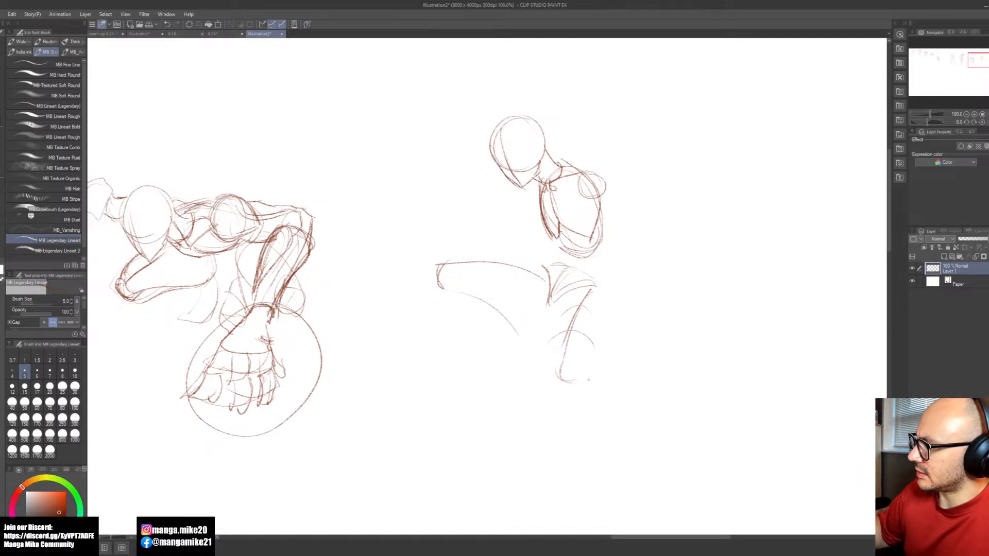
pyautogui.moveTo(574, 382); pyautogui.dragTo(601, 356)
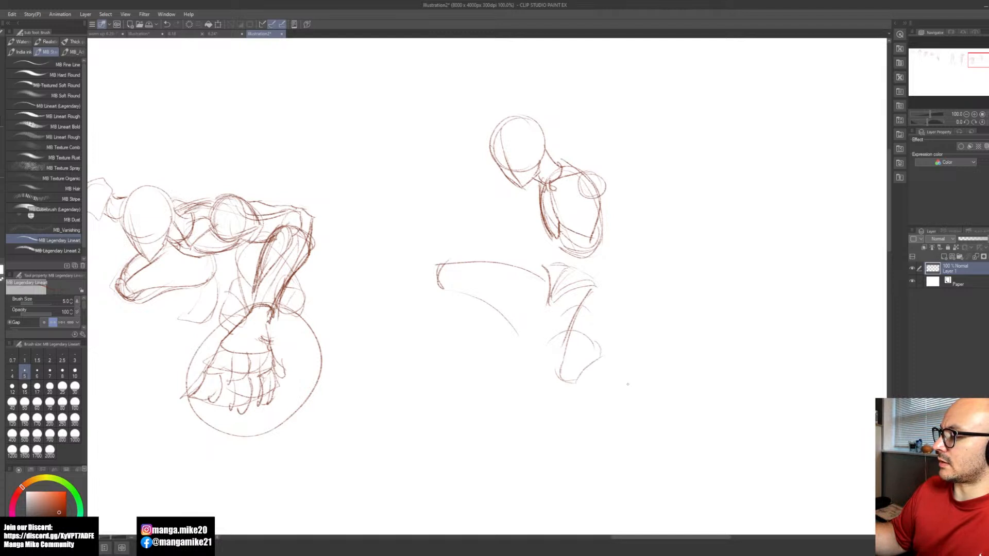
# Step: Sketch the foot and ankle below the fourth figure's raised leg, erasing the rough toe lines to reshape the foot
pyautogui.moveTo(517, 339)
pyautogui.mouseDown()
pyautogui.moveTo(475, 358)
pyautogui.moveTo(491, 369)
pyautogui.moveTo(471, 354)
pyautogui.moveTo(503, 372)
pyautogui.mouseUp()
pyautogui.moveTo(479, 354)
pyautogui.mouseDown()
pyautogui.moveTo(499, 370)
pyautogui.moveTo(534, 348)
pyautogui.moveTo(539, 337)
pyautogui.moveTo(515, 339)
pyautogui.mouseUp()
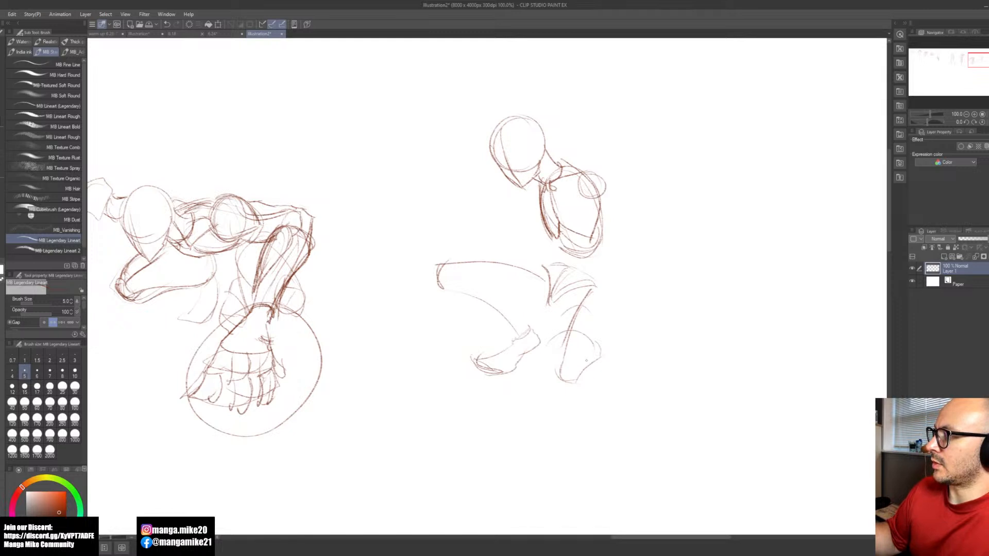
pyautogui.moveTo(525, 355)
pyautogui.mouseDown()
pyautogui.moveTo(533, 329)
pyautogui.moveTo(534, 351)
pyautogui.mouseUp()
pyautogui.press('e')
pyautogui.moveTo(471, 357)
pyautogui.mouseDown()
pyautogui.moveTo(500, 373)
pyautogui.moveTo(512, 364)
pyautogui.moveTo(479, 364)
pyautogui.moveTo(500, 380)
pyautogui.moveTo(522, 356)
pyautogui.moveTo(510, 337)
pyautogui.moveTo(527, 339)
pyautogui.moveTo(502, 354)
pyautogui.moveTo(539, 352)
pyautogui.moveTo(518, 361)
pyautogui.mouseUp()
pyautogui.press('b')
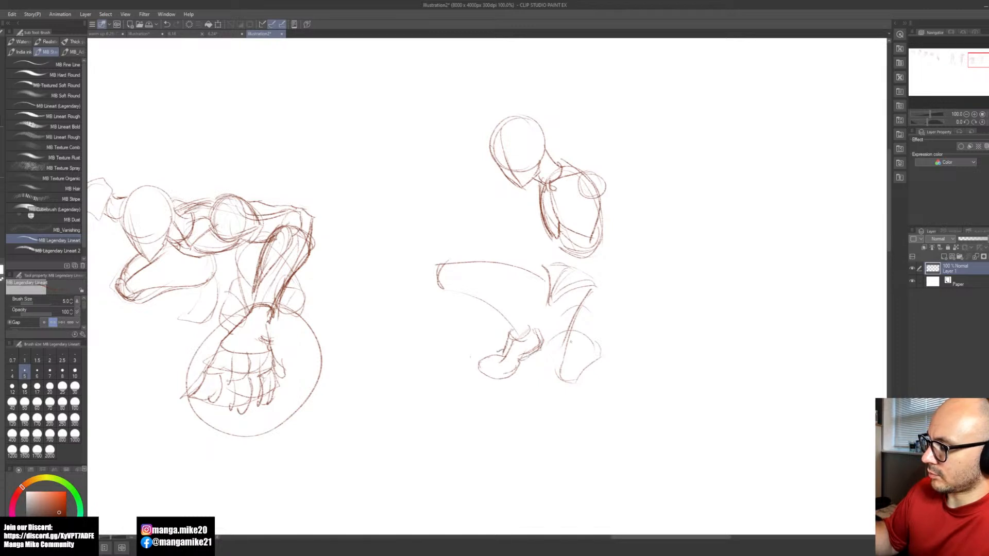
# Step: Draw the fourth figure's lower back into the hip and extend a crouching leg line down to the foot
pyautogui.press('space')
pyautogui.moveTo(623, 328); pyautogui.dragTo(587, 388)
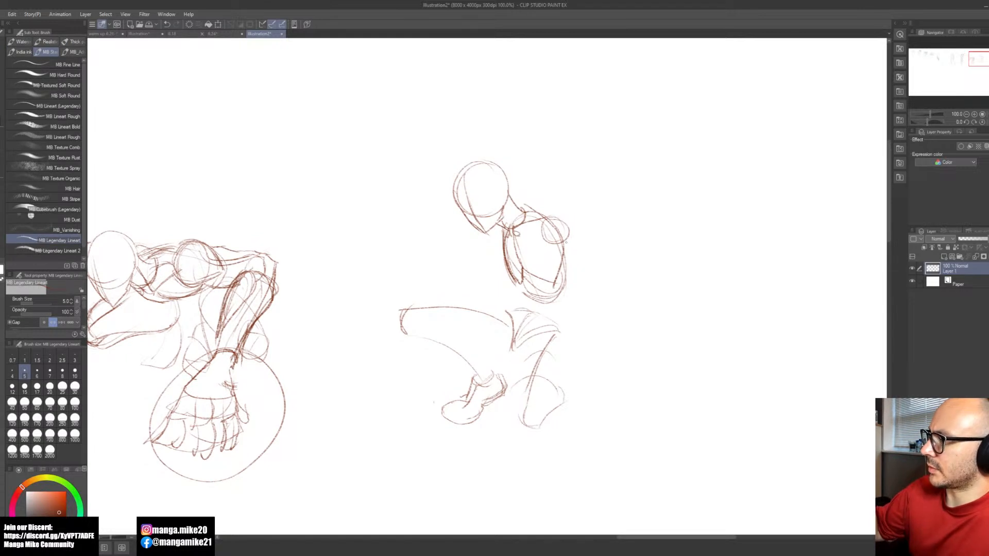
pyautogui.moveTo(560, 255)
pyautogui.mouseDown()
pyautogui.moveTo(568, 302)
pyautogui.moveTo(579, 303)
pyautogui.moveTo(494, 391)
pyautogui.moveTo(502, 421)
pyautogui.mouseUp()
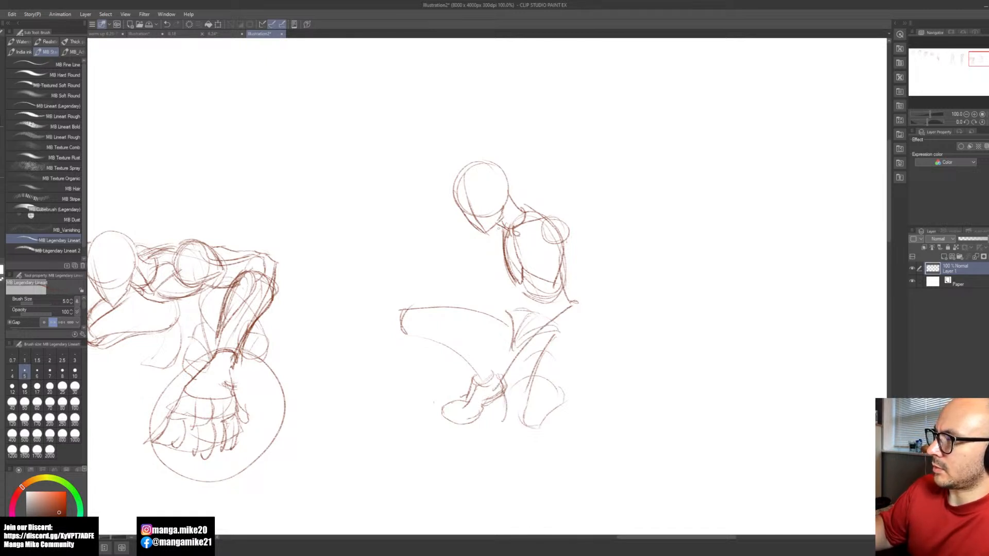
pyautogui.moveTo(494, 234); pyautogui.dragTo(456, 280)
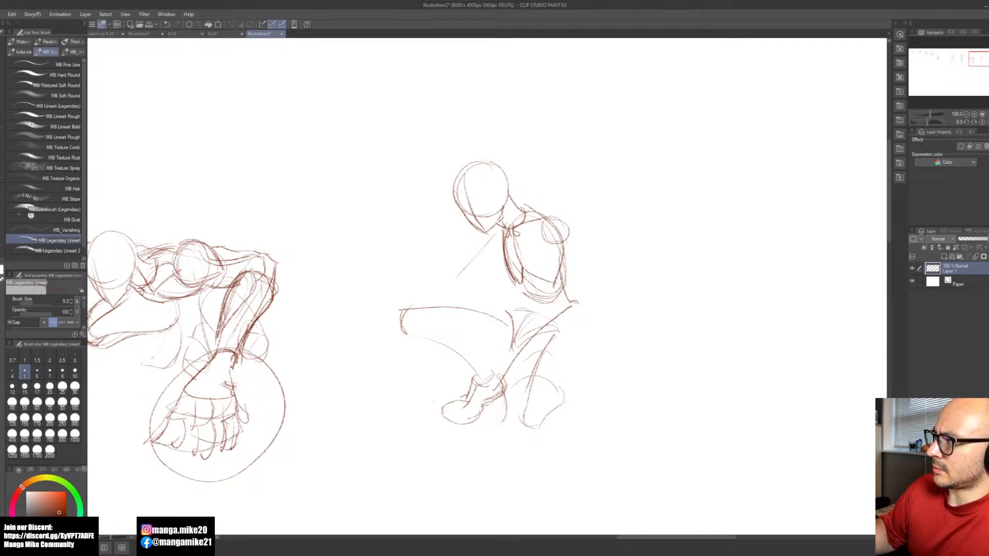
pyautogui.hotkey('ctrl', 'z')
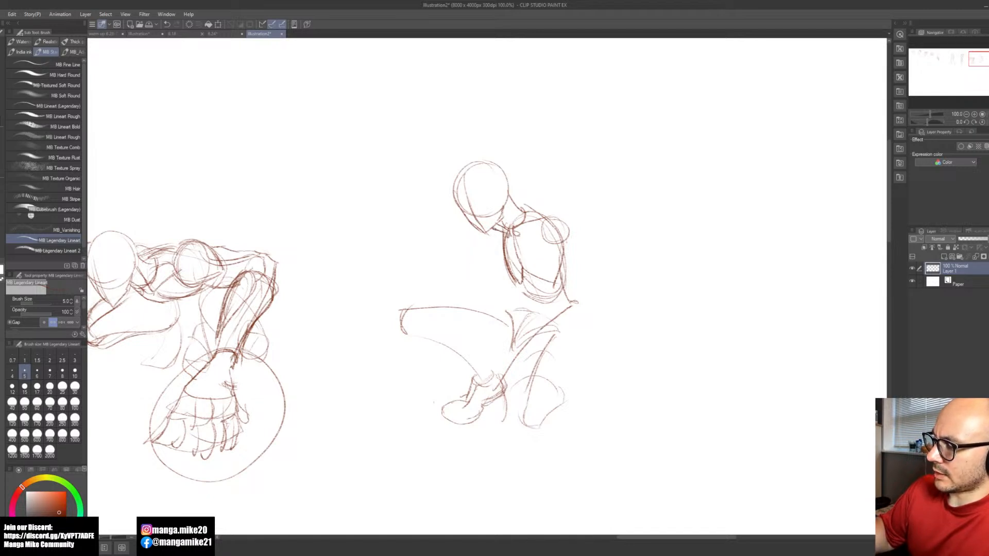
pyautogui.press('e')
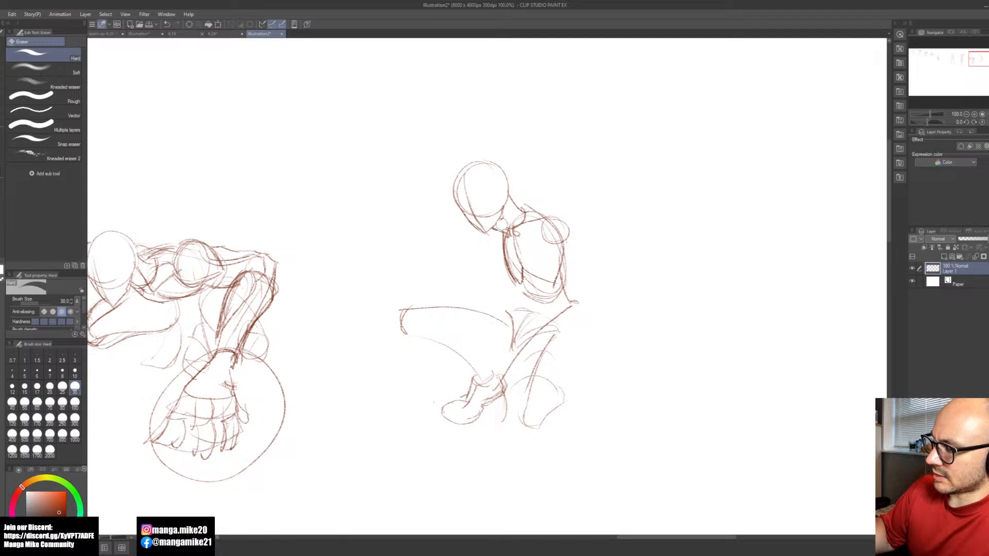
pyautogui.press('b')
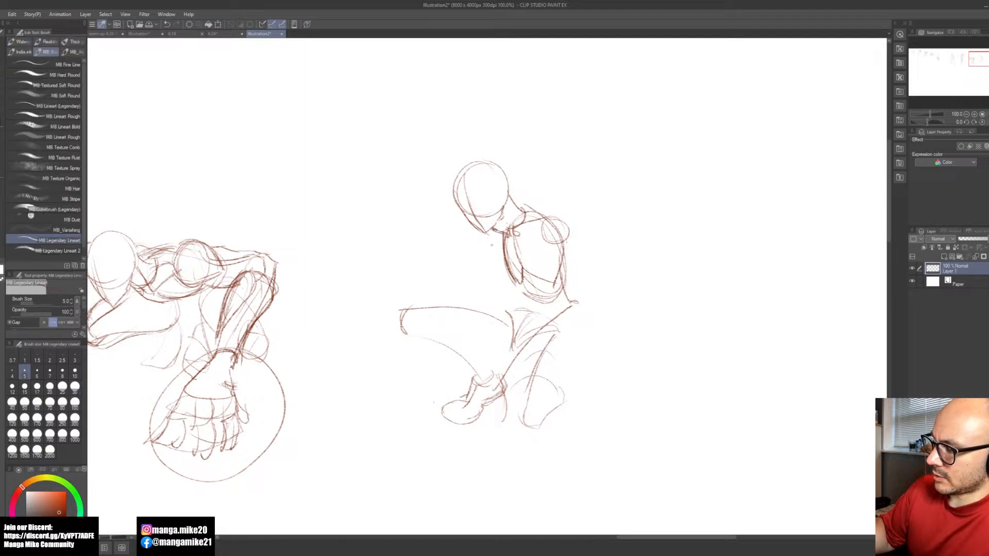
pyautogui.moveTo(469, 227)
pyautogui.mouseDown()
pyautogui.moveTo(475, 241)
pyautogui.moveTo(488, 222)
pyautogui.mouseUp()
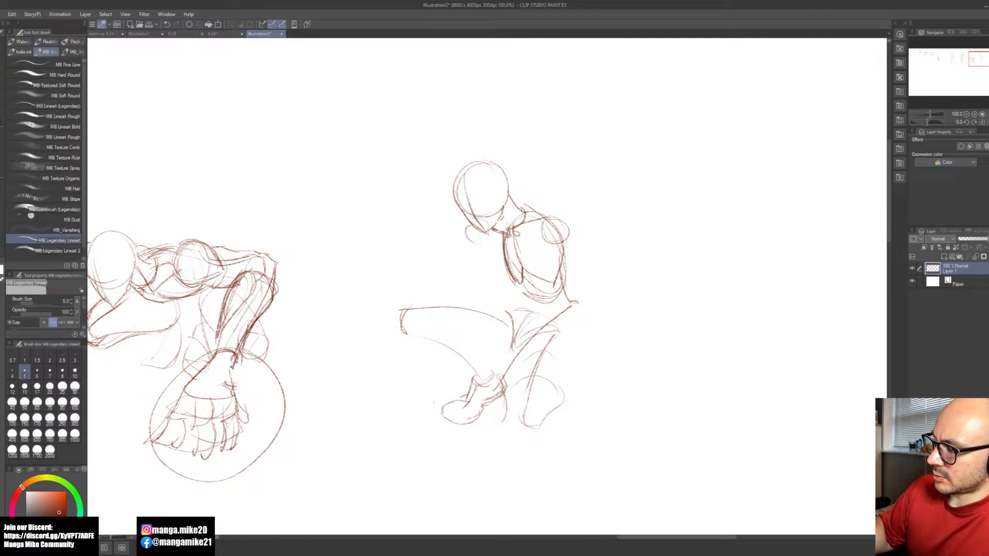
pyautogui.hotkey('ctrl', 'z')
pyautogui.hotkey('ctrl', 'z')
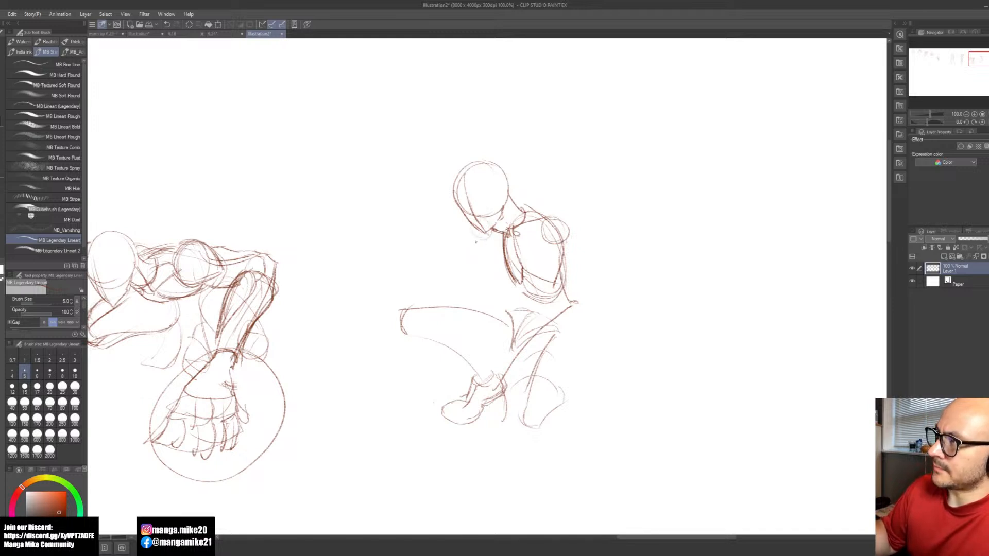
# Step: Sketch the fourth figure's far arm from the neck down to the elbow and extend its lower guide line past the knee
pyautogui.moveTo(473, 243); pyautogui.dragTo(426, 280)
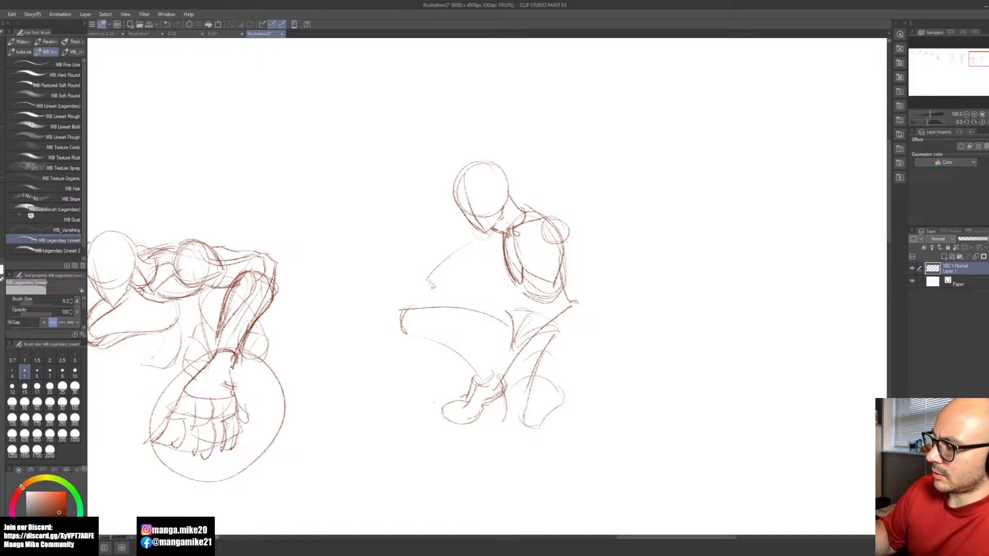
pyautogui.moveTo(430, 280); pyautogui.dragTo(425, 293)
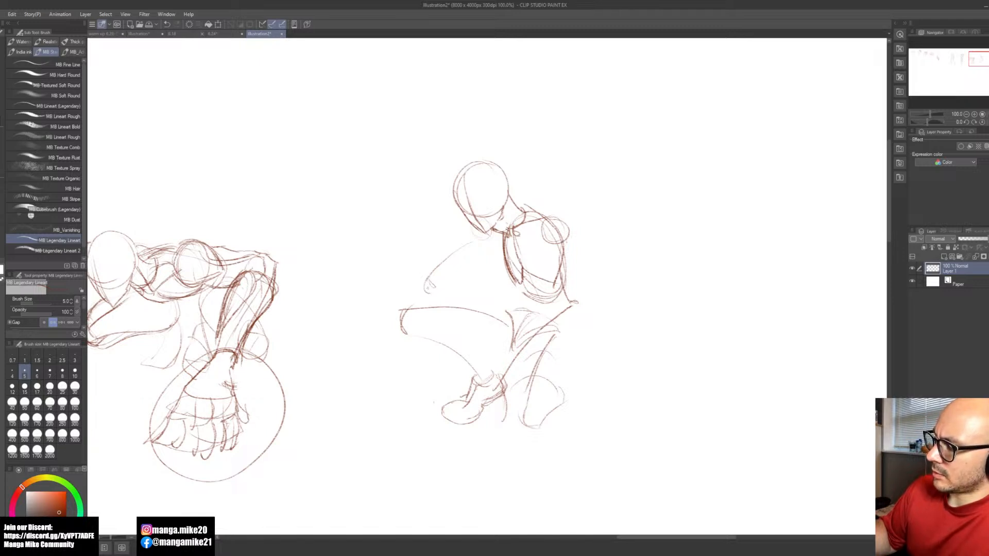
pyautogui.moveTo(404, 335); pyautogui.dragTo(398, 376)
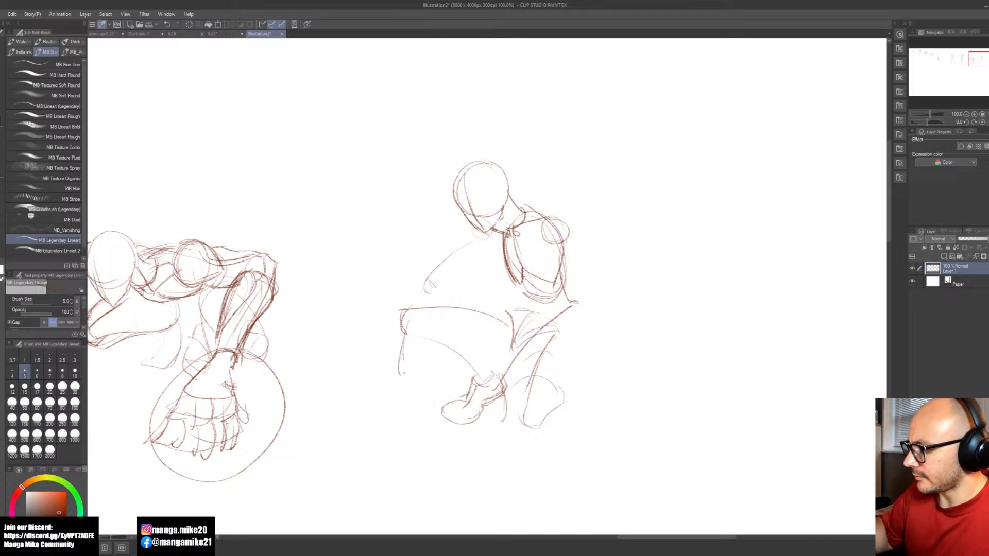
pyautogui.moveTo(397, 376); pyautogui.dragTo(400, 411)
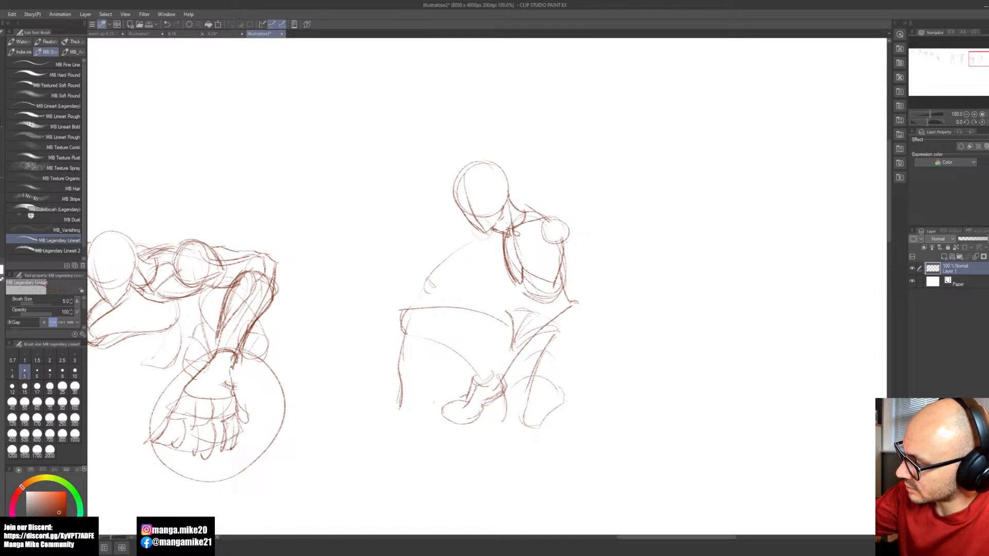
# Step: Draw the fourth figure's neck and trapezius lines out to the near shoulder and clean up lines inside the rib cage
pyautogui.moveTo(504, 202); pyautogui.dragTo(511, 229)
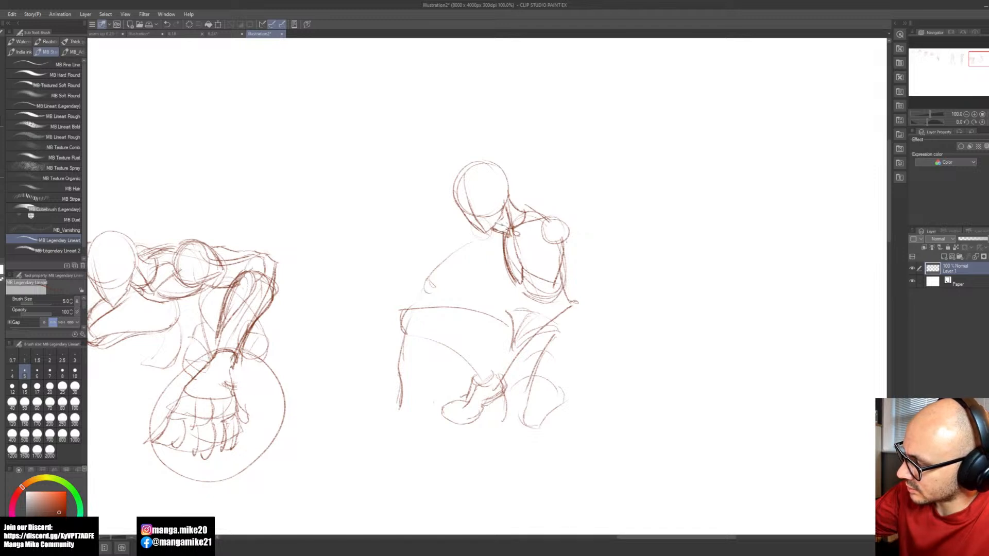
pyautogui.moveTo(517, 212)
pyautogui.mouseDown()
pyautogui.moveTo(553, 216)
pyautogui.moveTo(523, 208)
pyautogui.moveTo(545, 211)
pyautogui.mouseUp()
pyautogui.hotkey('ctrl', 'z')
pyautogui.hotkey('ctrl', 'z')
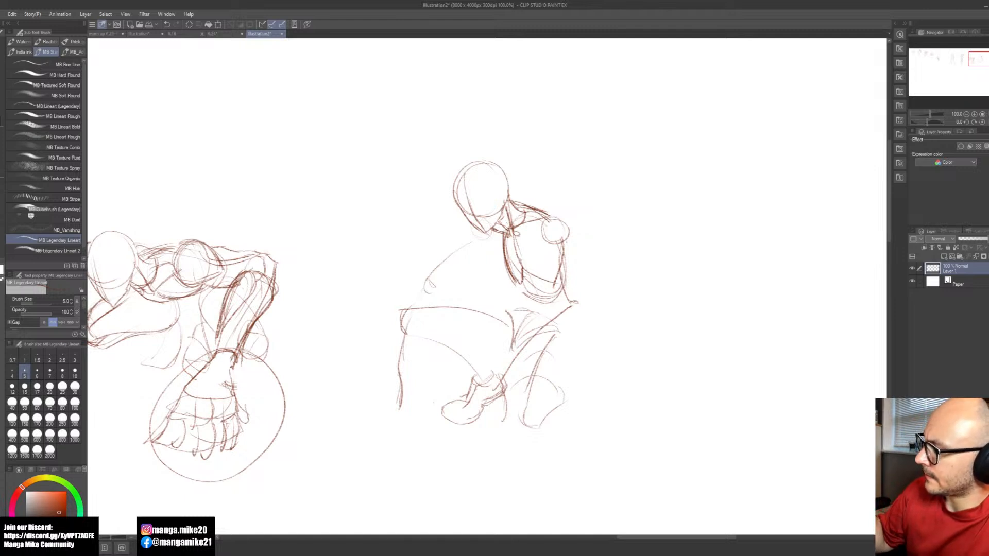
pyautogui.press('e')
pyautogui.moveTo(525, 271)
pyautogui.mouseDown()
pyautogui.moveTo(550, 281)
pyautogui.moveTo(521, 286)
pyautogui.moveTo(535, 265)
pyautogui.mouseUp()
pyautogui.press('b')
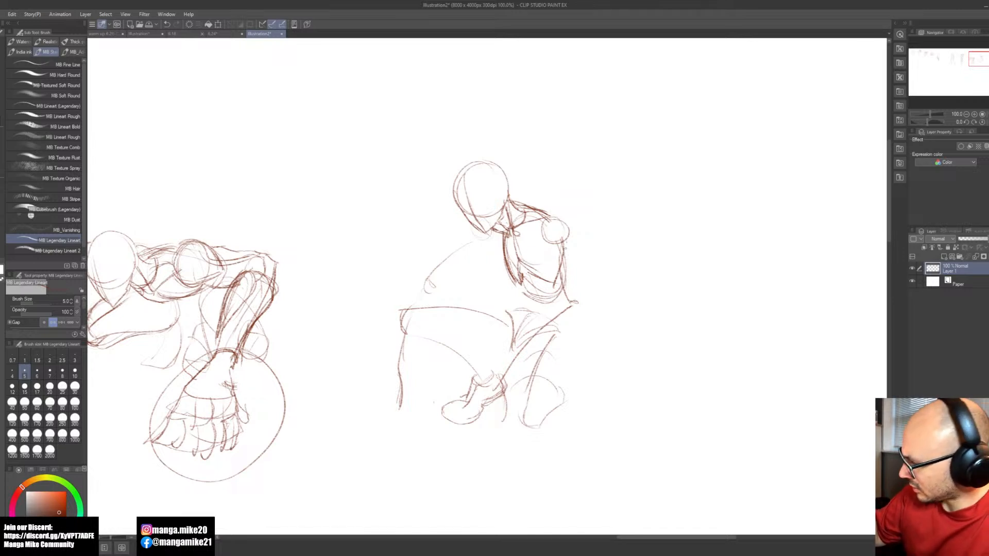
# Step: Add the chest contours across the fourth figure's rib cage and connect the far side of the chest to the chin
pyautogui.moveTo(564, 254)
pyautogui.mouseDown()
pyautogui.moveTo(566, 267)
pyautogui.moveTo(547, 268)
pyautogui.moveTo(565, 244)
pyautogui.moveTo(557, 252)
pyautogui.mouseUp()
pyautogui.moveTo(532, 218); pyautogui.dragTo(574, 262)
pyautogui.moveTo(501, 255); pyautogui.dragTo(516, 263)
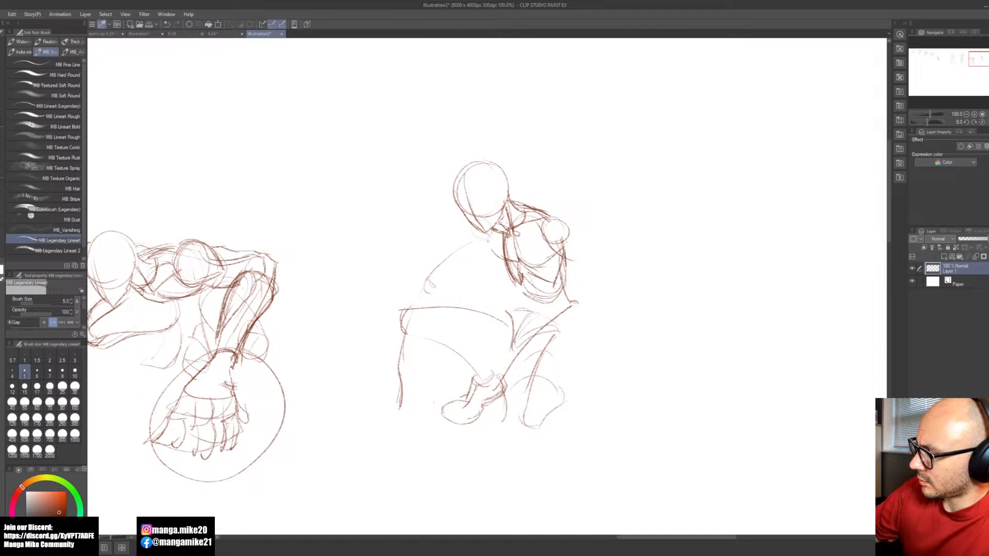
pyautogui.moveTo(473, 243); pyautogui.dragTo(497, 225)
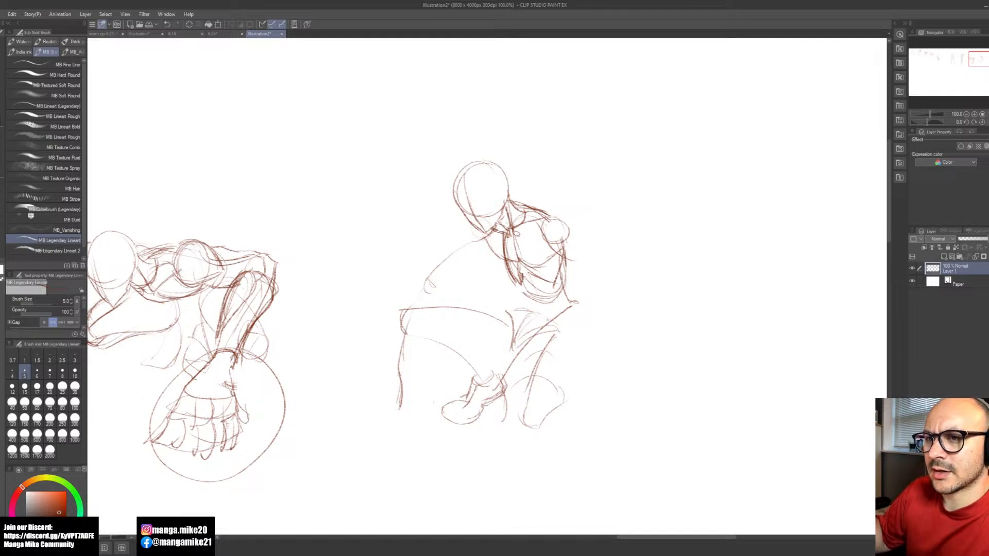
# Step: Darken the top of the fourth figure's near shoulder and erase the stray line beside the armpit
pyautogui.press('space')
pyautogui.moveTo(618, 317); pyautogui.dragTo(561, 322)
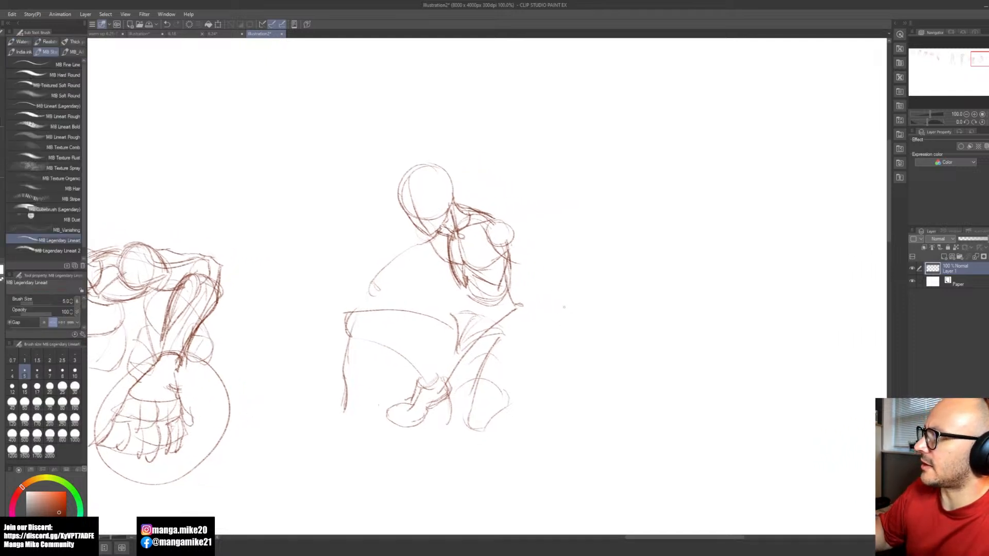
pyautogui.moveTo(462, 202)
pyautogui.mouseDown()
pyautogui.moveTo(506, 218)
pyautogui.moveTo(517, 240)
pyautogui.mouseUp()
pyautogui.press('e')
pyautogui.press('b')
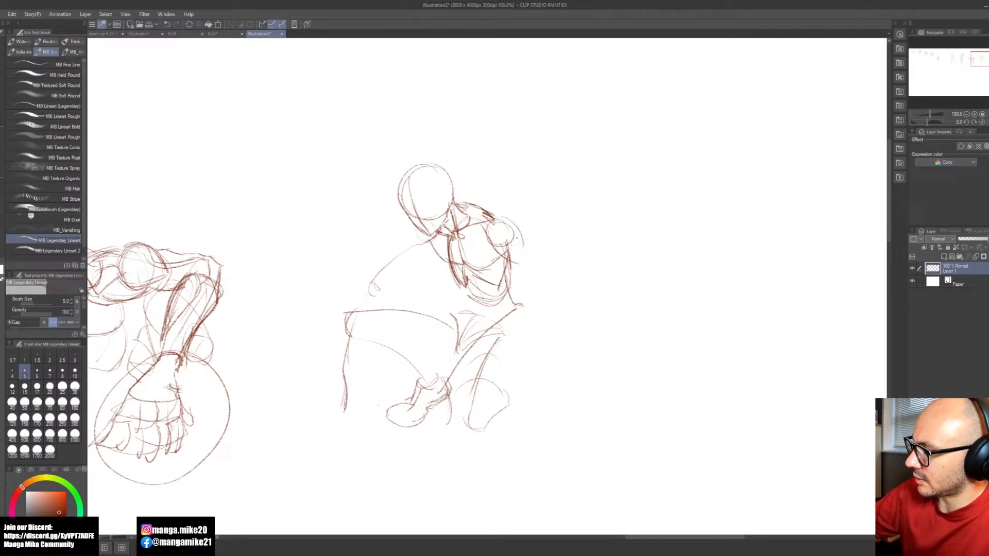
pyautogui.hotkey('ctrl', 'z')
pyautogui.press('e')
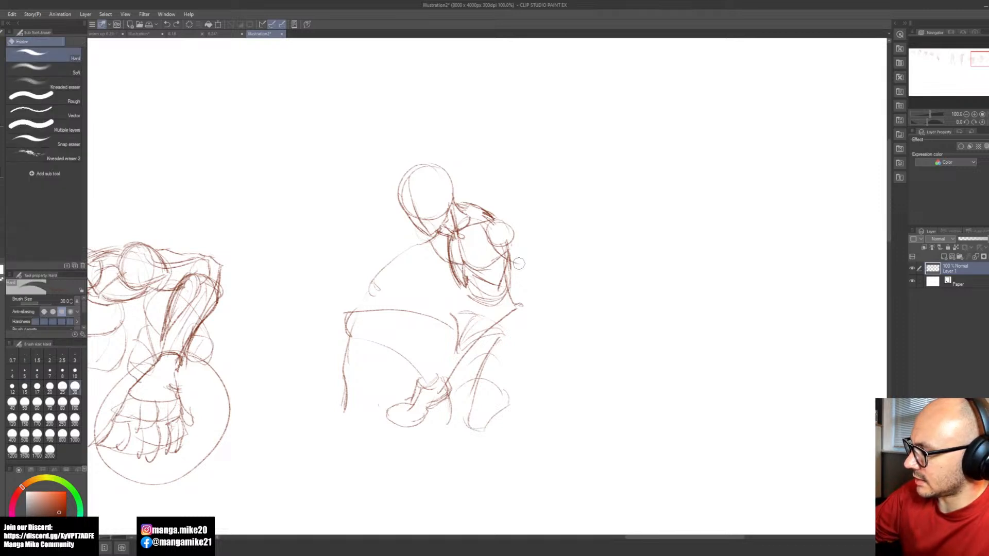
pyautogui.press('b')
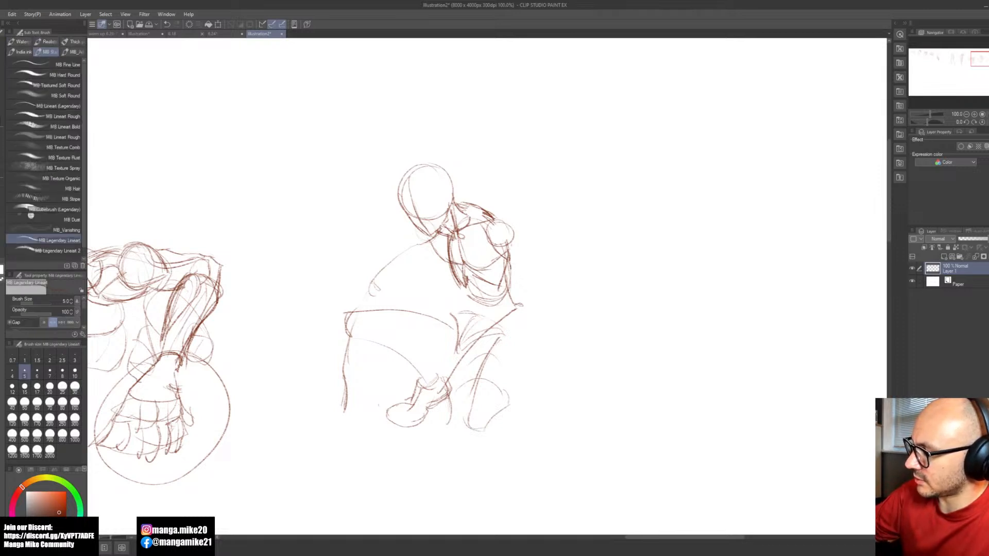
# Step: Outline the deltoid around the fourth figure's near shoulder ball, redoing the strokes that miss the shape
pyautogui.moveTo(491, 230); pyautogui.dragTo(500, 260)
pyautogui.moveTo(492, 221); pyautogui.dragTo(502, 270)
pyautogui.hotkey('ctrl', 'z')
pyautogui.moveTo(489, 221); pyautogui.dragTo(505, 268)
pyautogui.moveTo(493, 209)
pyautogui.mouseDown()
pyautogui.moveTo(521, 251)
pyautogui.moveTo(508, 269)
pyautogui.mouseUp()
pyautogui.hotkey('ctrl', 'z')
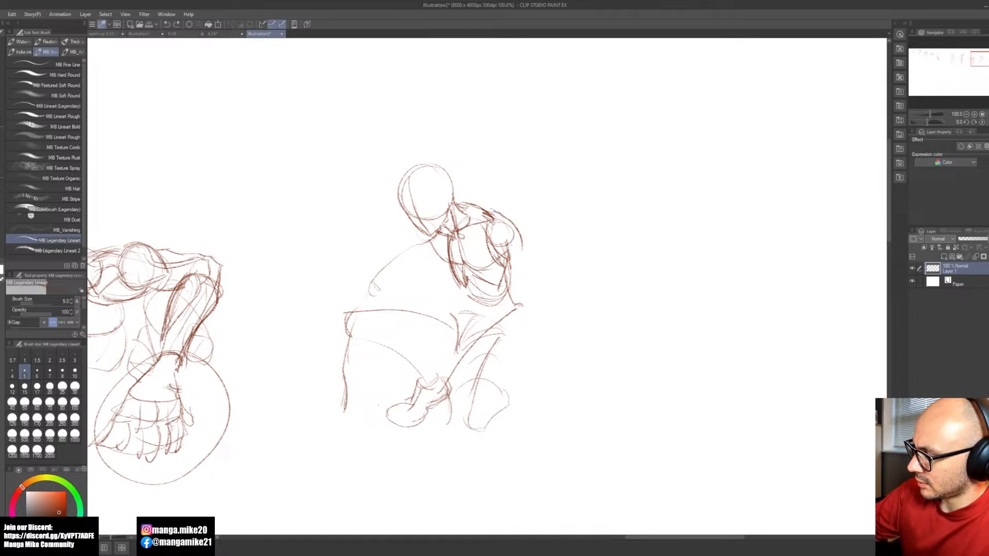
pyautogui.moveTo(493, 221)
pyautogui.mouseDown()
pyautogui.moveTo(509, 271)
pyautogui.moveTo(521, 255)
pyautogui.moveTo(497, 287)
pyautogui.mouseUp()
pyautogui.hotkey('ctrl', 'z')
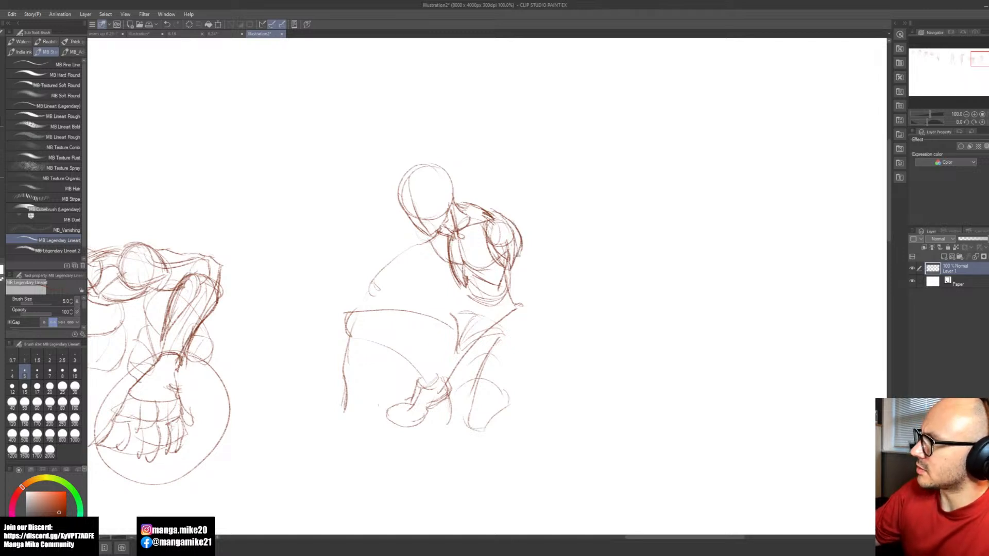
# Step: Draw the fourth figure's near upper arm from the deltoid down to the elbow, with its inner and outer contours
pyautogui.moveTo(518, 246); pyautogui.dragTo(520, 303)
pyautogui.moveTo(507, 264)
pyautogui.mouseDown()
pyautogui.moveTo(512, 285)
pyautogui.moveTo(513, 267)
pyautogui.moveTo(503, 272)
pyautogui.mouseUp()
pyautogui.press('e')
pyautogui.press('b')
pyautogui.moveTo(487, 229); pyautogui.dragTo(509, 300)
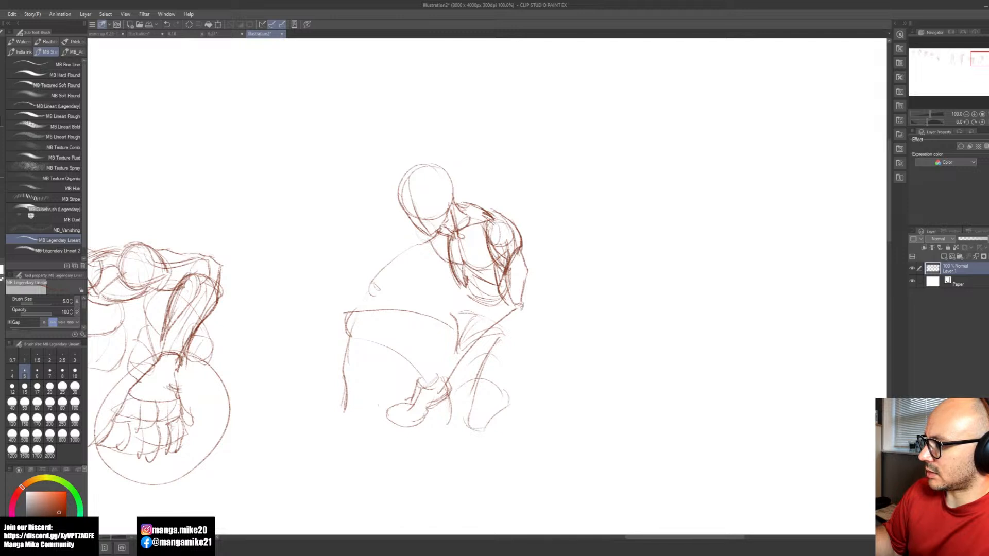
# Step: Clean up lines near the fourth figure's near wrist and draw the lower forearm contour from elbow to wrist
pyautogui.press('e')
pyautogui.moveTo(440, 389)
pyautogui.mouseDown()
pyautogui.moveTo(451, 375)
pyautogui.moveTo(451, 417)
pyautogui.moveTo(452, 406)
pyautogui.mouseUp()
pyautogui.press('b')
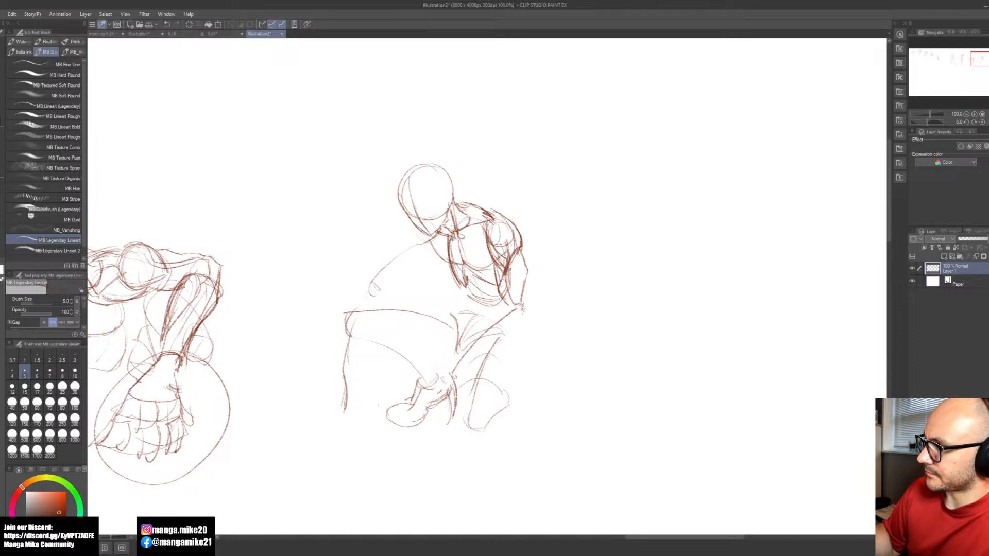
pyautogui.moveTo(526, 304); pyautogui.dragTo(452, 373)
pyautogui.hotkey('ctrl', 'z')
pyautogui.hotkey('ctrl', 'z')
pyautogui.moveTo(526, 304)
pyautogui.mouseDown()
pyautogui.moveTo(458, 373)
pyautogui.moveTo(525, 315)
pyautogui.moveTo(455, 370)
pyautogui.moveTo(463, 366)
pyautogui.mouseUp()
pyautogui.hotkey('ctrl', 'z')
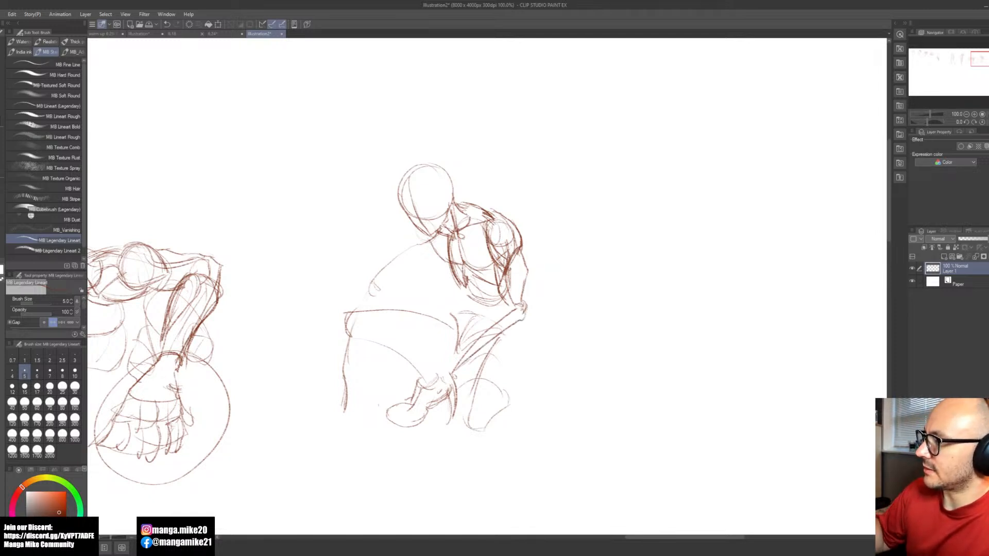
pyautogui.moveTo(455, 361); pyautogui.dragTo(448, 376)
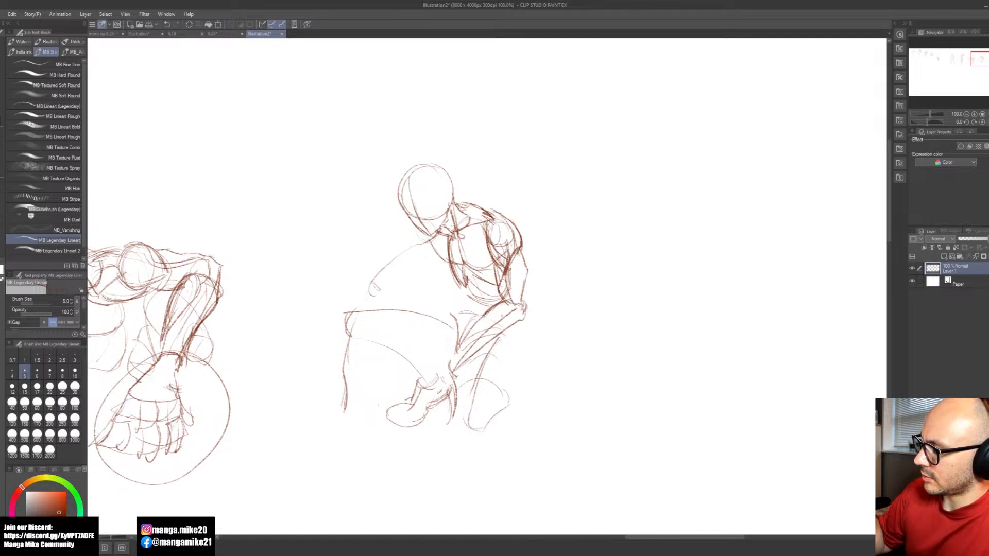
# Step: Add muscle lines along the fourth figure's near forearm and darken its lower contour and wrist
pyautogui.moveTo(514, 298); pyautogui.dragTo(516, 307)
pyautogui.moveTo(513, 307); pyautogui.dragTo(469, 333)
pyautogui.moveTo(513, 300); pyautogui.dragTo(465, 340)
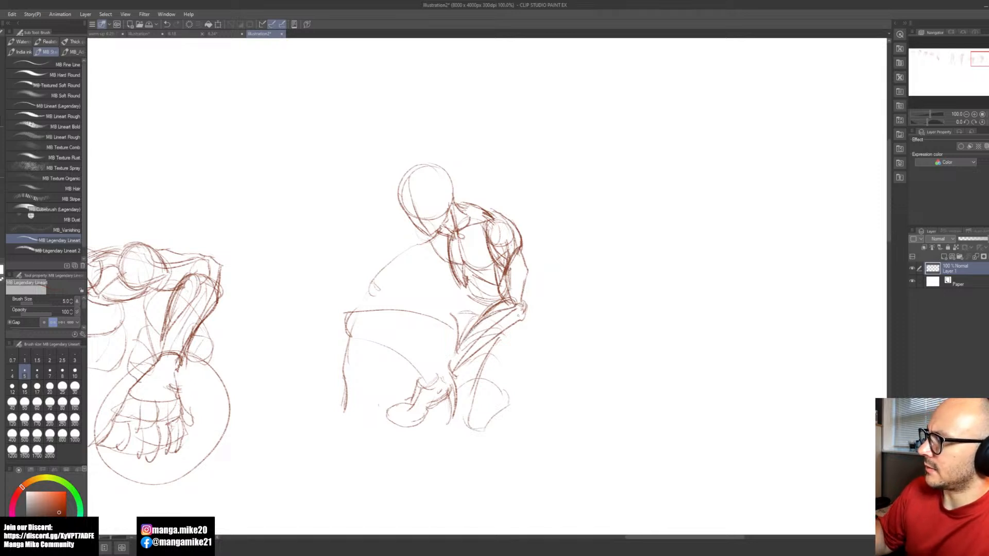
pyautogui.moveTo(513, 320); pyautogui.dragTo(453, 373)
pyautogui.moveTo(525, 317); pyautogui.dragTo(455, 380)
pyautogui.moveTo(461, 341); pyautogui.dragTo(448, 400)
pyautogui.moveTo(512, 359); pyautogui.dragTo(572, 397)
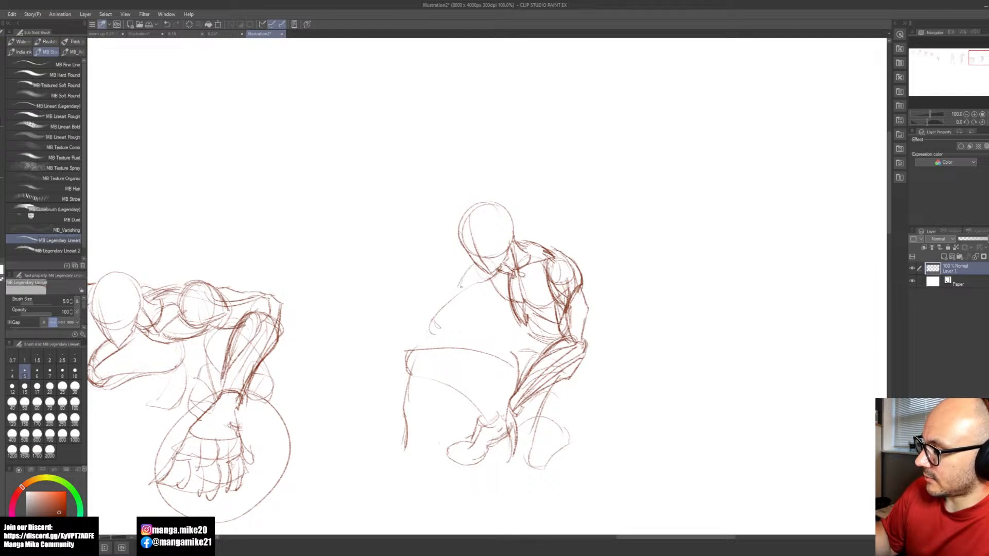
# Step: Build up the fourth figure's far upper arm with layered contours from the shoulder down to the elbow
pyautogui.hotkey('ctrl', 'z')
pyautogui.moveTo(474, 266)
pyautogui.mouseDown()
pyautogui.moveTo(462, 292)
pyautogui.moveTo(464, 275)
pyautogui.moveTo(503, 276)
pyautogui.moveTo(464, 285)
pyautogui.moveTo(462, 295)
pyautogui.moveTo(479, 291)
pyautogui.moveTo(453, 295)
pyautogui.moveTo(453, 314)
pyautogui.moveTo(477, 284)
pyautogui.moveTo(445, 323)
pyautogui.mouseUp()
pyautogui.moveTo(482, 284); pyautogui.dragTo(465, 309)
pyautogui.moveTo(488, 282)
pyautogui.mouseDown()
pyautogui.moveTo(472, 298)
pyautogui.moveTo(501, 297)
pyautogui.moveTo(444, 323)
pyautogui.moveTo(443, 310)
pyautogui.mouseUp()
pyautogui.moveTo(452, 301); pyautogui.dragTo(436, 321)
pyautogui.moveTo(482, 289); pyautogui.dragTo(442, 325)
pyautogui.moveTo(473, 263); pyautogui.dragTo(440, 306)
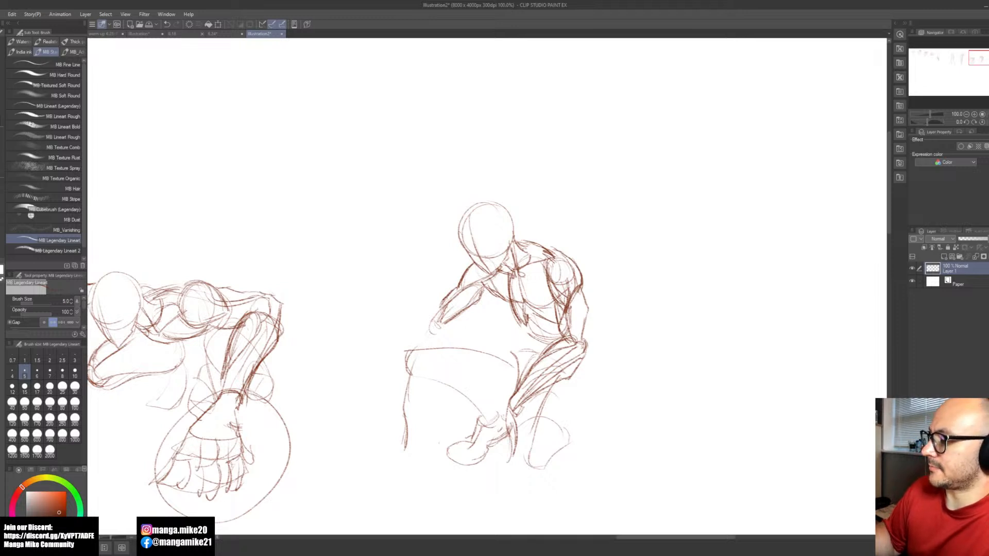
pyautogui.moveTo(477, 303); pyautogui.dragTo(443, 329)
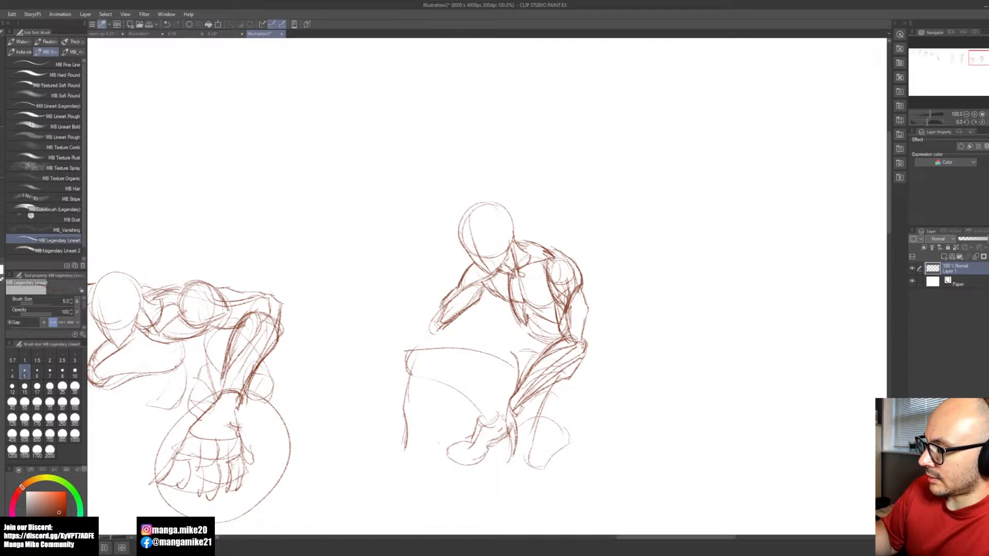
# Step: Draw the fourth figure's far forearm from the elbow over the knee and shape the hand reaching to the ground
pyautogui.moveTo(437, 312)
pyautogui.mouseDown()
pyautogui.moveTo(425, 320)
pyautogui.moveTo(416, 374)
pyautogui.moveTo(439, 351)
pyautogui.moveTo(412, 391)
pyautogui.moveTo(419, 340)
pyautogui.moveTo(413, 377)
pyautogui.mouseUp()
pyautogui.moveTo(438, 320)
pyautogui.mouseDown()
pyautogui.moveTo(417, 341)
pyautogui.moveTo(409, 384)
pyautogui.mouseUp()
pyautogui.moveTo(450, 321)
pyautogui.mouseDown()
pyautogui.moveTo(442, 353)
pyautogui.moveTo(406, 400)
pyautogui.moveTo(406, 385)
pyautogui.moveTo(403, 425)
pyautogui.mouseUp()
pyautogui.moveTo(411, 390)
pyautogui.mouseDown()
pyautogui.moveTo(412, 430)
pyautogui.moveTo(397, 403)
pyautogui.moveTo(393, 441)
pyautogui.moveTo(409, 439)
pyautogui.mouseUp()
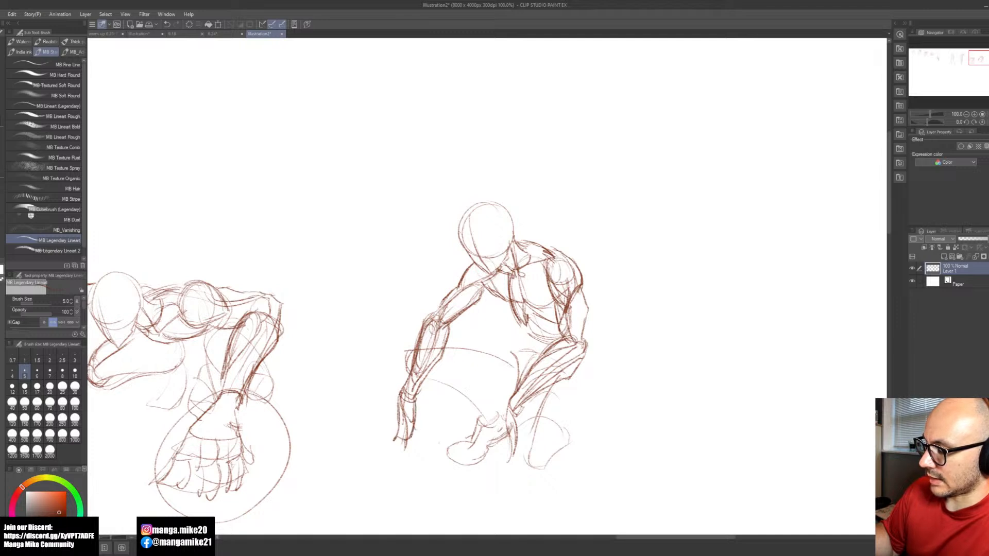
# Step: Start a fifth figure in the empty canvas beside the fourth with a round head, centre line and pointed jaw
pyautogui.press('space')
pyautogui.moveTo(651, 411)
pyautogui.mouseDown()
pyautogui.moveTo(541, 371)
pyautogui.moveTo(501, 380)
pyautogui.mouseUp()
pyautogui.press('space')
pyautogui.moveTo(628, 383); pyautogui.dragTo(474, 403)
pyautogui.moveTo(515, 183)
pyautogui.mouseDown()
pyautogui.moveTo(491, 219)
pyautogui.moveTo(516, 183)
pyautogui.moveTo(515, 235)
pyautogui.mouseUp()
pyautogui.moveTo(508, 188); pyautogui.dragTo(515, 251)
pyautogui.moveTo(489, 205)
pyautogui.mouseDown()
pyautogui.moveTo(514, 252)
pyautogui.moveTo(537, 222)
pyautogui.mouseUp()
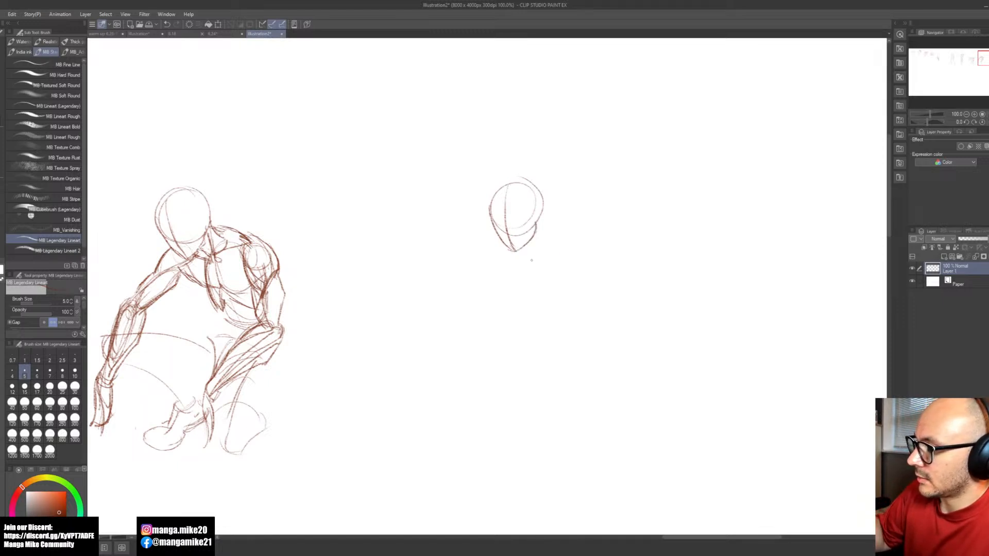
# Step: Draw the fifth figure's neck and oval rib cage with its lower edge, and add a circle for the near shoulder
pyautogui.moveTo(537, 218)
pyautogui.mouseDown()
pyautogui.moveTo(549, 238)
pyautogui.moveTo(532, 247)
pyautogui.moveTo(592, 251)
pyautogui.moveTo(572, 313)
pyautogui.mouseUp()
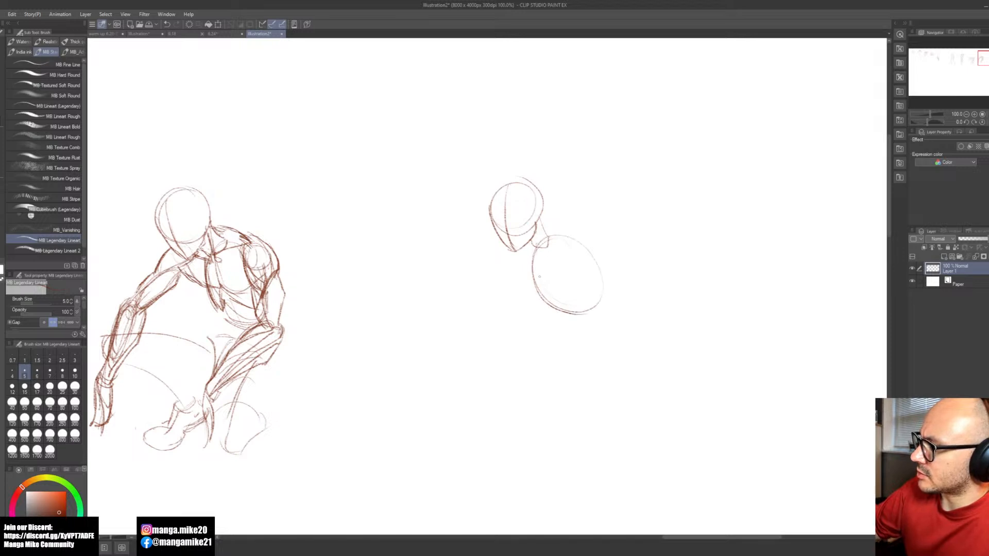
pyautogui.moveTo(538, 255)
pyautogui.mouseDown()
pyautogui.moveTo(542, 278)
pyautogui.moveTo(587, 308)
pyautogui.mouseUp()
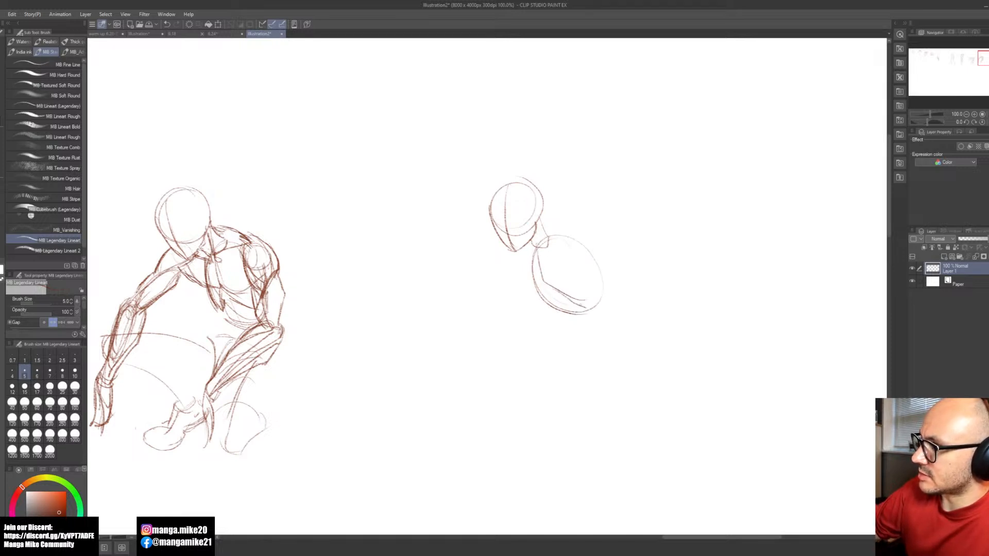
pyautogui.moveTo(543, 283); pyautogui.dragTo(551, 307)
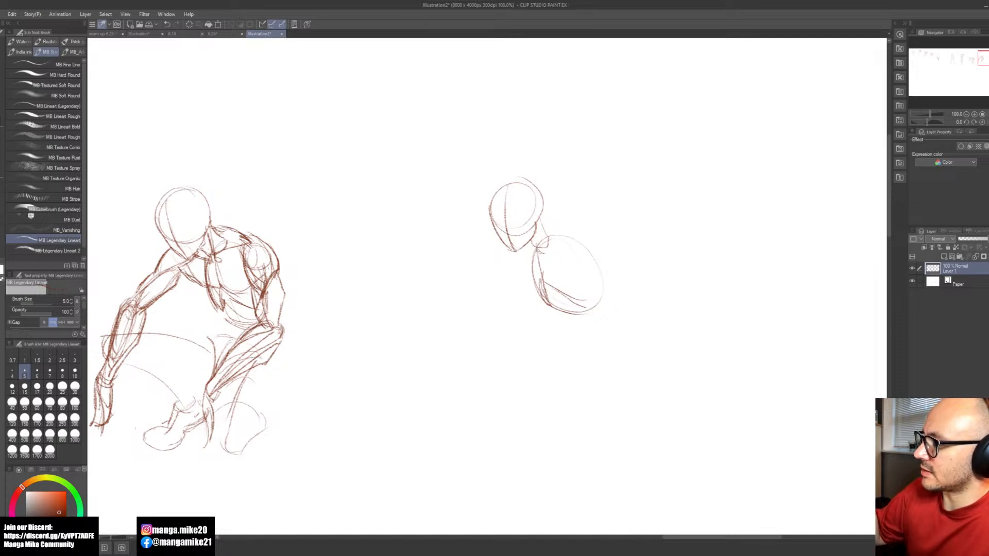
pyautogui.moveTo(540, 246)
pyautogui.mouseDown()
pyautogui.moveTo(558, 237)
pyautogui.moveTo(550, 243)
pyautogui.mouseUp()
pyautogui.moveTo(547, 245); pyautogui.dragTo(559, 237)
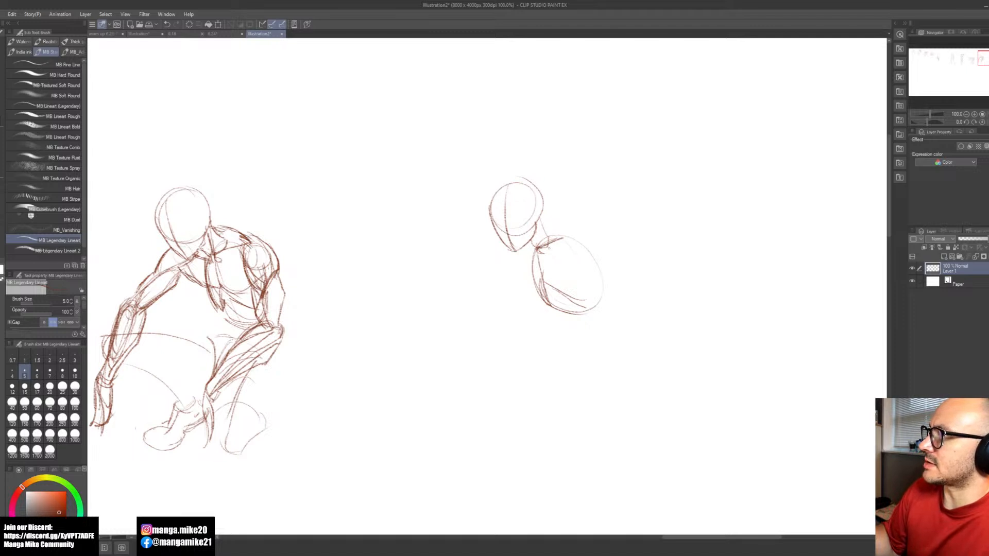
pyautogui.hotkey('ctrl', 'z')
pyautogui.hotkey('ctrl', 'z')
pyautogui.moveTo(538, 250)
pyautogui.mouseDown()
pyautogui.moveTo(549, 242)
pyautogui.moveTo(574, 265)
pyautogui.moveTo(569, 237)
pyautogui.mouseUp()
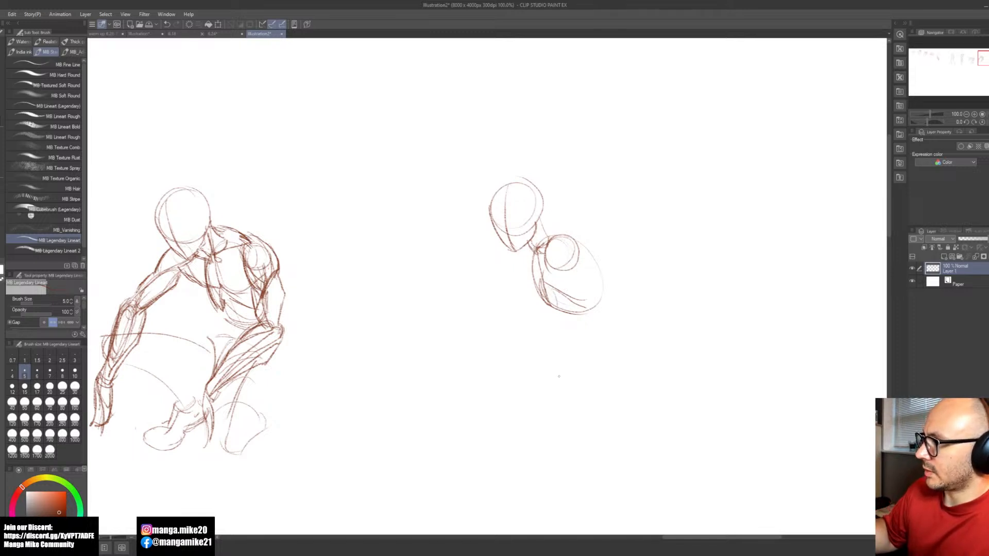
# Step: Block in the fifth figure's belly curve and triangular pelvis below the rib cage
pyautogui.moveTo(553, 318)
pyautogui.mouseDown()
pyautogui.moveTo(581, 330)
pyautogui.moveTo(569, 356)
pyautogui.moveTo(591, 348)
pyautogui.moveTo(556, 371)
pyautogui.moveTo(587, 355)
pyautogui.mouseUp()
pyautogui.hotkey('ctrl', 'z')
pyautogui.moveTo(533, 337)
pyautogui.mouseDown()
pyautogui.moveTo(542, 382)
pyautogui.moveTo(578, 405)
pyautogui.moveTo(616, 384)
pyautogui.moveTo(515, 397)
pyautogui.mouseUp()
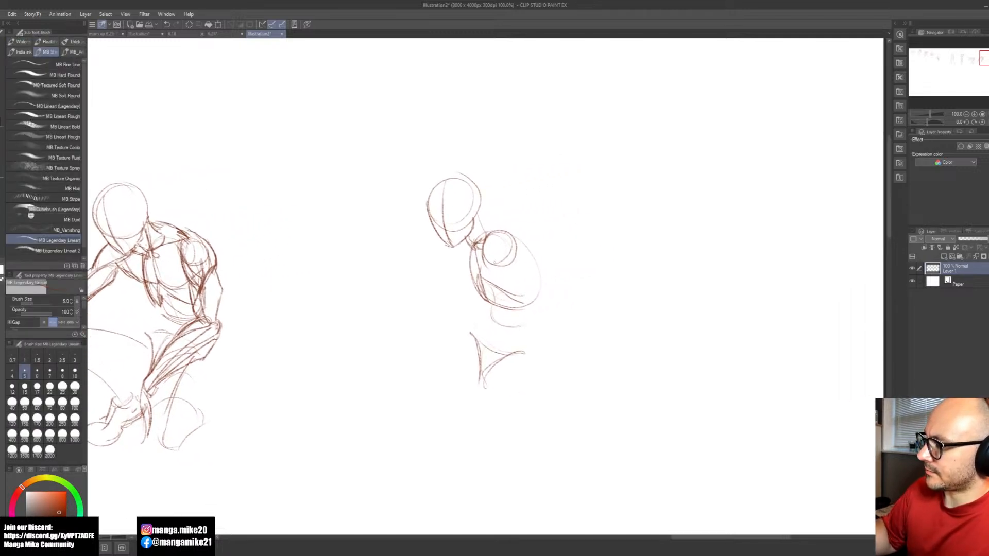
# Step: Sketch the fifth figure's near arm as a line from shoulder to bent elbow and up to a small rounded hand
pyautogui.moveTo(491, 263); pyautogui.dragTo(422, 303)
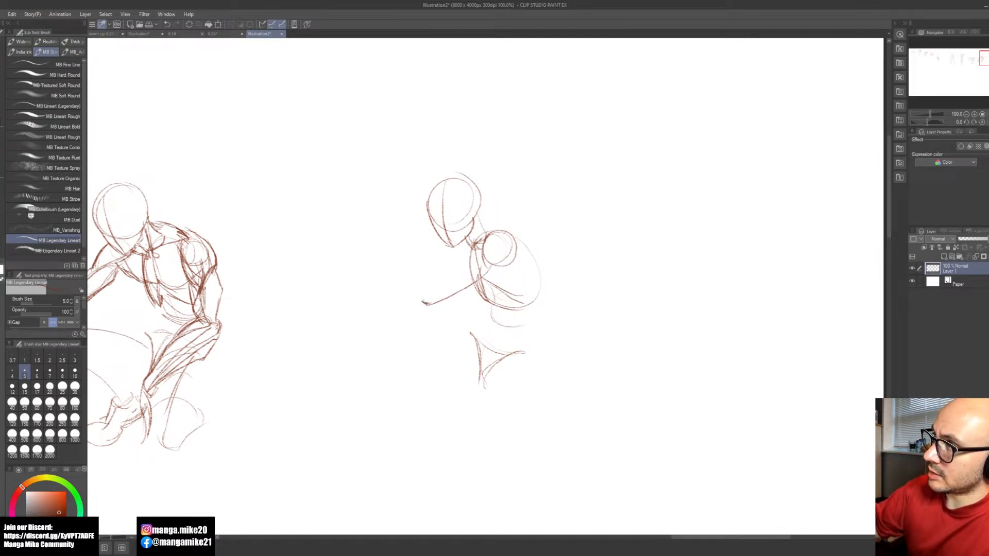
pyautogui.moveTo(386, 261); pyautogui.dragTo(424, 304)
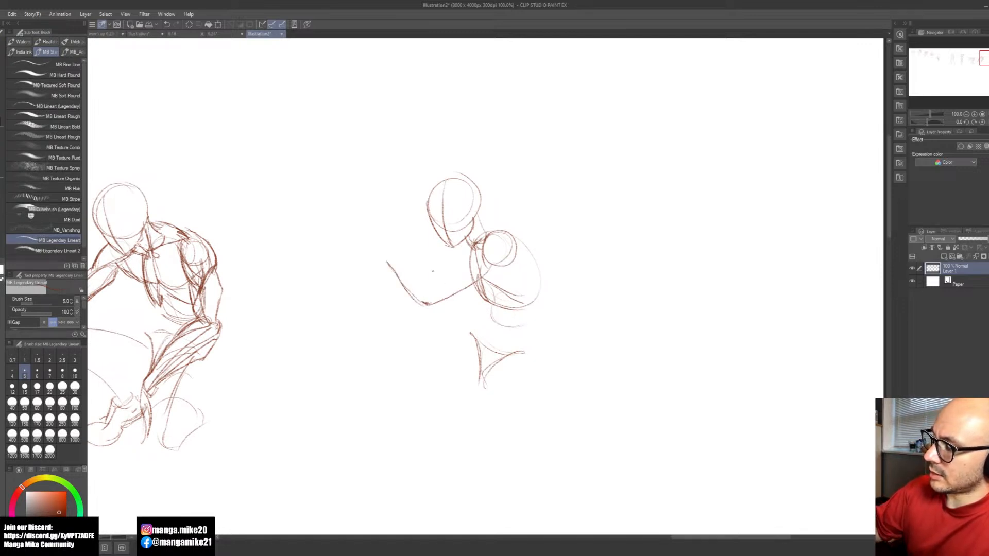
pyautogui.moveTo(386, 263)
pyautogui.mouseDown()
pyautogui.moveTo(398, 264)
pyautogui.moveTo(385, 273)
pyautogui.mouseUp()
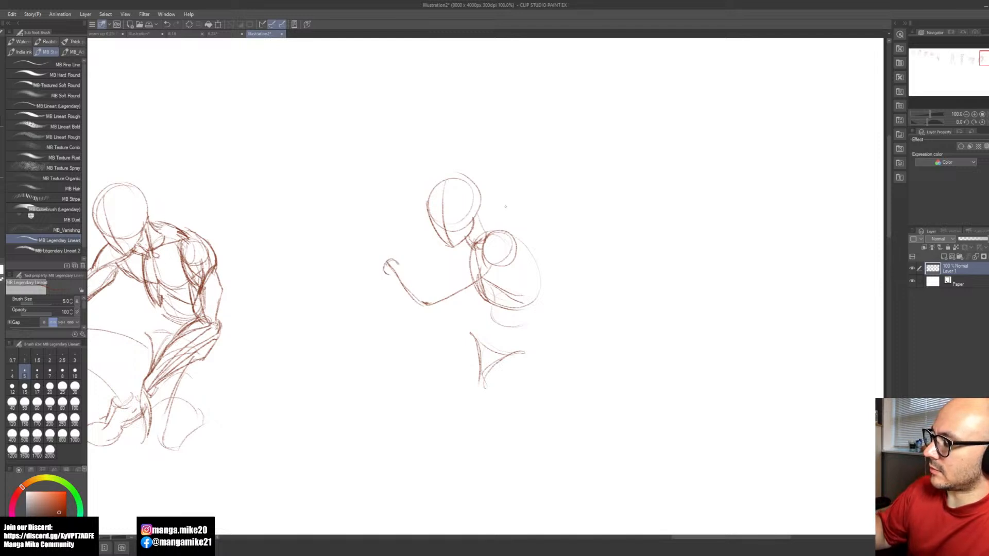
pyautogui.moveTo(464, 240); pyautogui.dragTo(471, 259)
pyautogui.hotkey('ctrl', 'z')
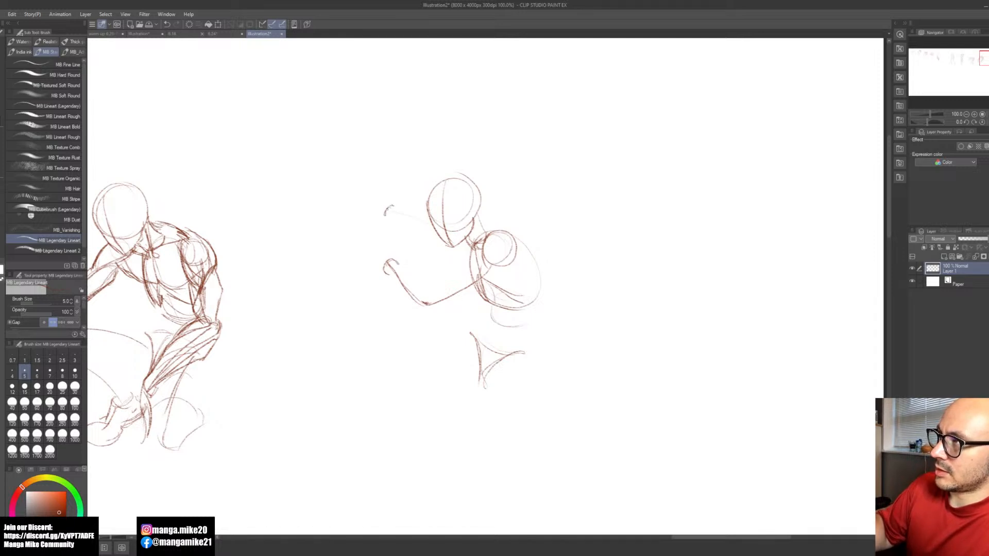
# Step: Sketch the fifth figure's far forearm as a line from the raised hand down to a small rounded elbow
pyautogui.moveTo(391, 210); pyautogui.dragTo(422, 252)
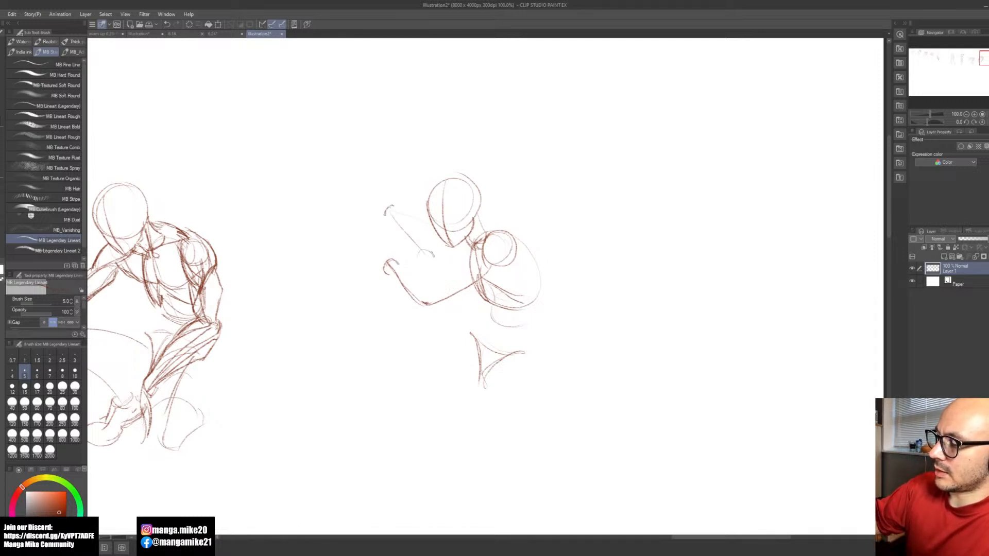
pyautogui.hotkey('ctrl', 'z')
pyautogui.moveTo(434, 255); pyautogui.dragTo(417, 261)
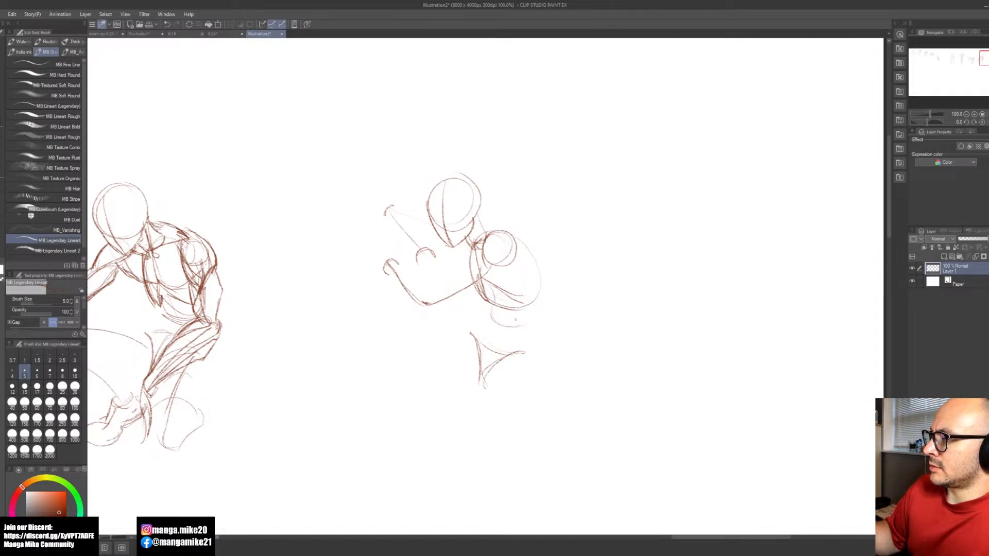
# Step: Draw the fifth figure's front thigh as one long curve from the pelvis forward to a bent knee
pyautogui.moveTo(440, 364); pyautogui.dragTo(395, 396)
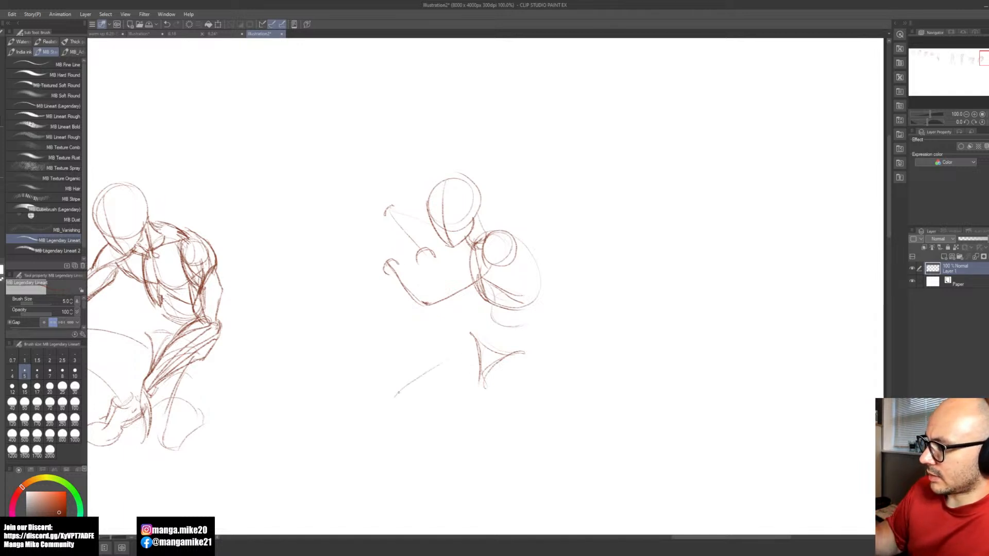
pyautogui.hotkey('ctrl', 'z')
pyautogui.moveTo(477, 358); pyautogui.dragTo(382, 389)
pyautogui.hotkey('ctrl', 'z')
pyautogui.moveTo(476, 358)
pyautogui.mouseDown()
pyautogui.moveTo(418, 369)
pyautogui.moveTo(354, 404)
pyautogui.moveTo(415, 482)
pyautogui.mouseUp()
pyautogui.hotkey('ctrl', 'z')
pyautogui.hotkey('ctrl', 'z')
pyautogui.hotkey('ctrl', 'z')
# Step: Draw the front shin as a curved line from the knee down to a small cupped ankle
pyautogui.moveTo(364, 415); pyautogui.dragTo(396, 464)
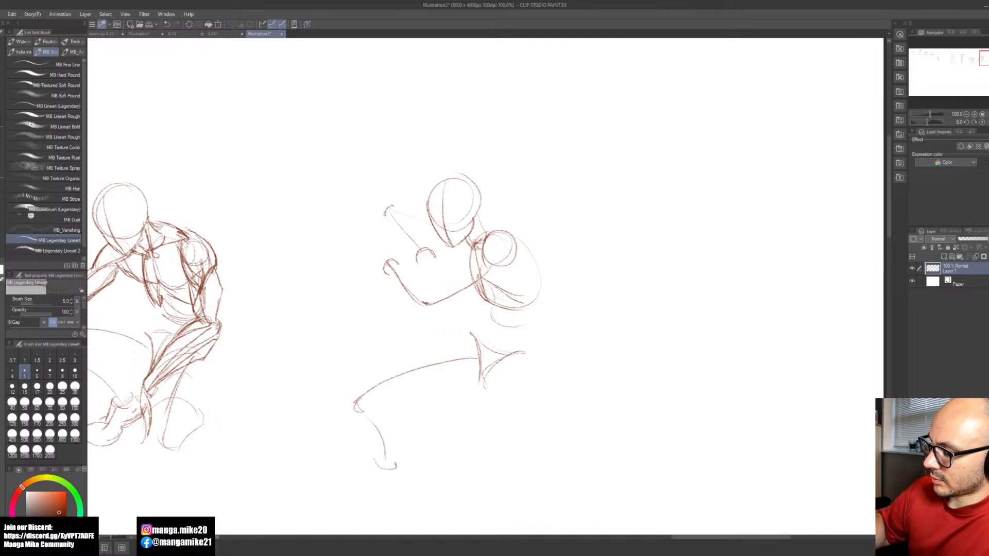
pyautogui.hotkey('ctrl', 'z')
pyautogui.moveTo(375, 421); pyautogui.dragTo(387, 504)
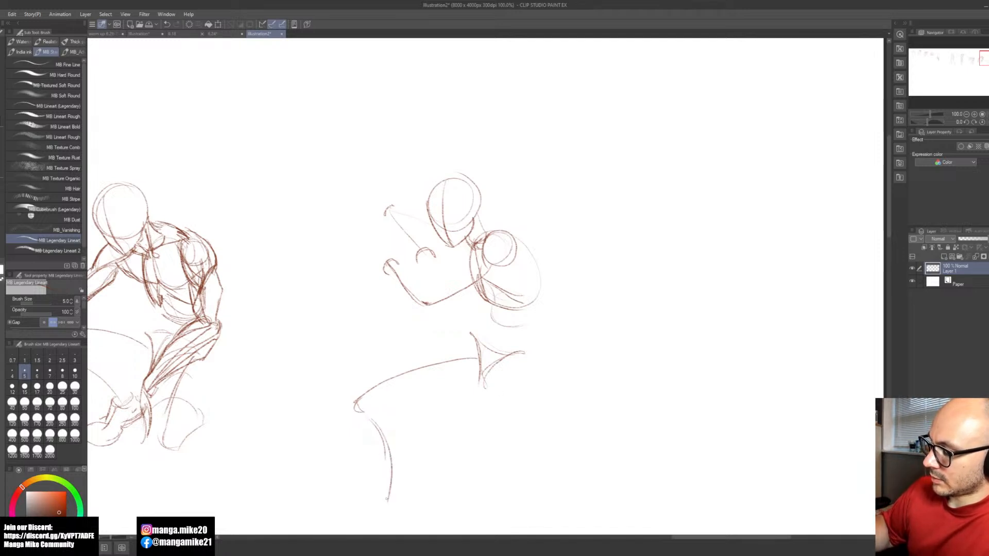
pyautogui.moveTo(457, 475); pyautogui.dragTo(432, 415)
pyautogui.moveTo(363, 444); pyautogui.dragTo(375, 450)
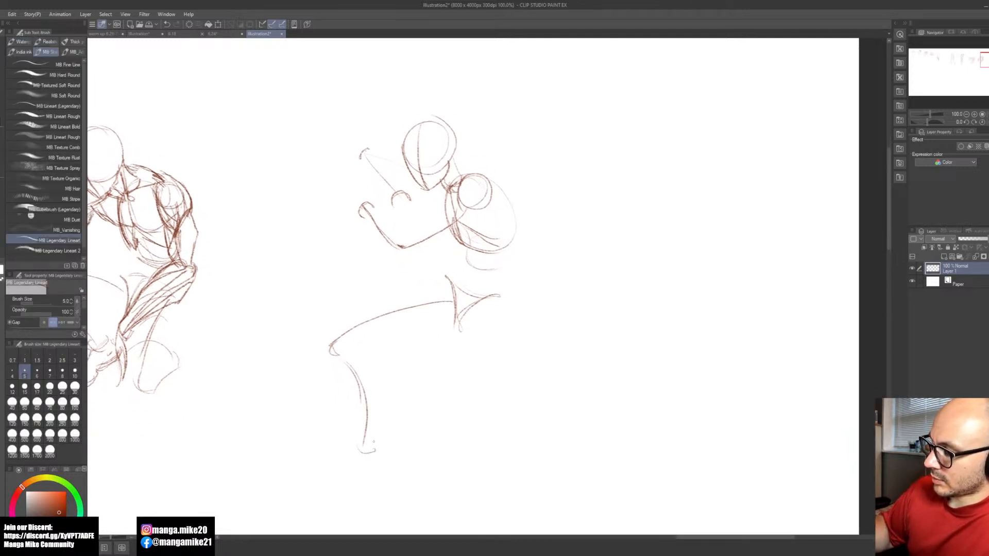
# Step: Sketch the rear leg as a thigh line down to a cupped knee and a curved shin down to the ankle
pyautogui.moveTo(491, 316)
pyautogui.mouseDown()
pyautogui.moveTo(520, 415)
pyautogui.moveTo(539, 421)
pyautogui.mouseUp()
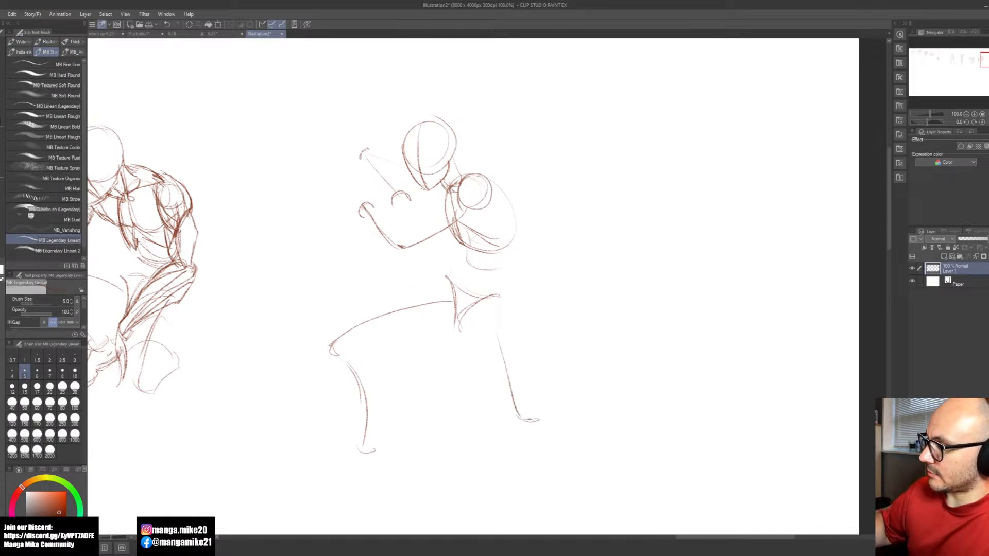
pyautogui.moveTo(544, 436); pyautogui.dragTo(547, 486)
pyautogui.moveTo(537, 422)
pyautogui.mouseDown()
pyautogui.moveTo(559, 509)
pyautogui.moveTo(567, 497)
pyautogui.mouseUp()
pyautogui.moveTo(484, 396)
pyautogui.mouseDown()
pyautogui.moveTo(485, 446)
pyautogui.moveTo(505, 457)
pyautogui.moveTo(513, 322)
pyautogui.mouseUp()
# Step: Block in both feet as simple wedge shapes below the rear and front ankles
pyautogui.moveTo(574, 441); pyautogui.dragTo(557, 469)
pyautogui.moveTo(571, 468)
pyautogui.mouseDown()
pyautogui.moveTo(594, 462)
pyautogui.moveTo(597, 482)
pyautogui.mouseUp()
pyautogui.moveTo(567, 488); pyautogui.dragTo(597, 482)
pyautogui.moveTo(575, 446); pyautogui.dragTo(565, 488)
pyautogui.moveTo(578, 437); pyautogui.dragTo(561, 474)
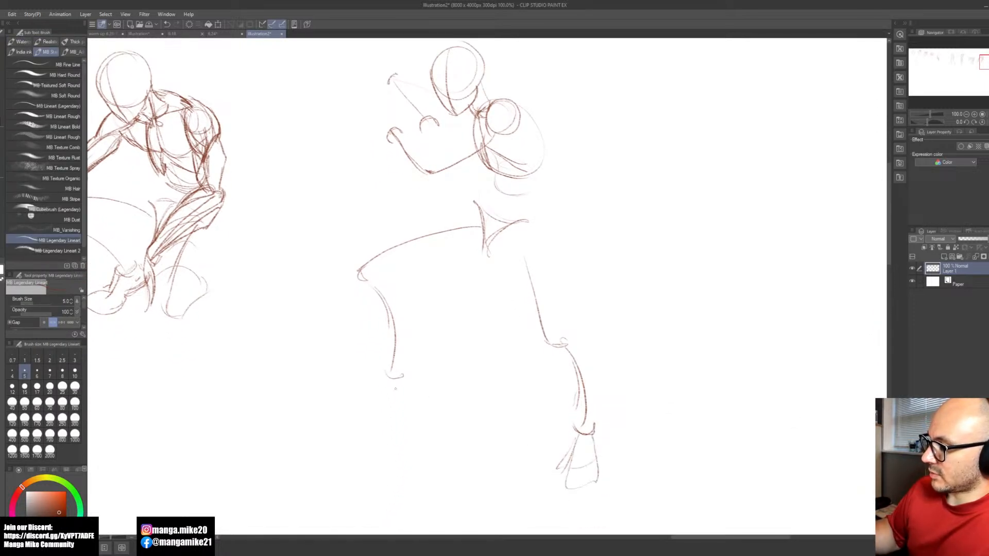
pyautogui.moveTo(385, 374)
pyautogui.mouseDown()
pyautogui.moveTo(336, 409)
pyautogui.moveTo(388, 406)
pyautogui.mouseUp()
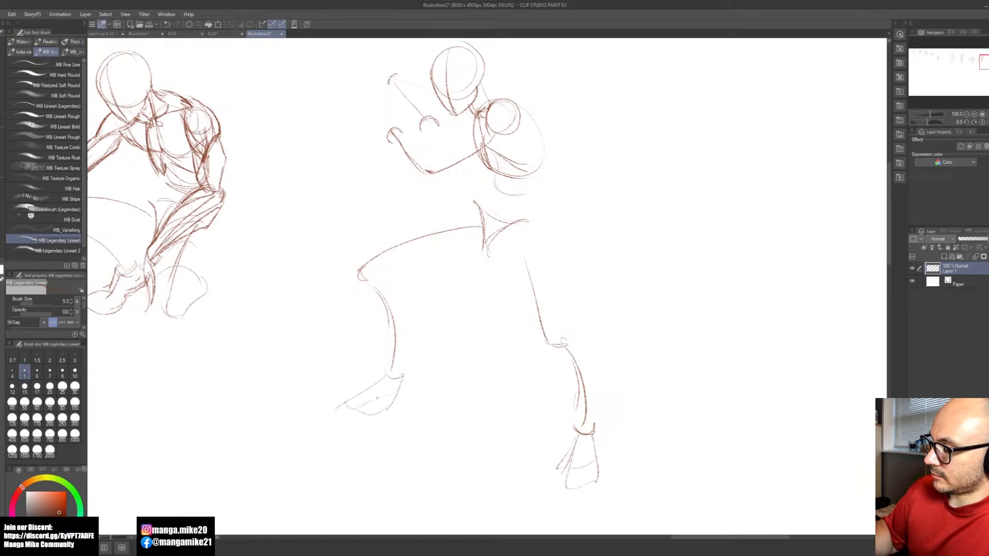
# Step: Outline the rear thigh with inner and outer muscle contours running from the pelvis and hip to the knee
pyautogui.moveTo(592, 342)
pyautogui.mouseDown()
pyautogui.moveTo(505, 438)
pyautogui.moveTo(524, 355)
pyautogui.mouseUp()
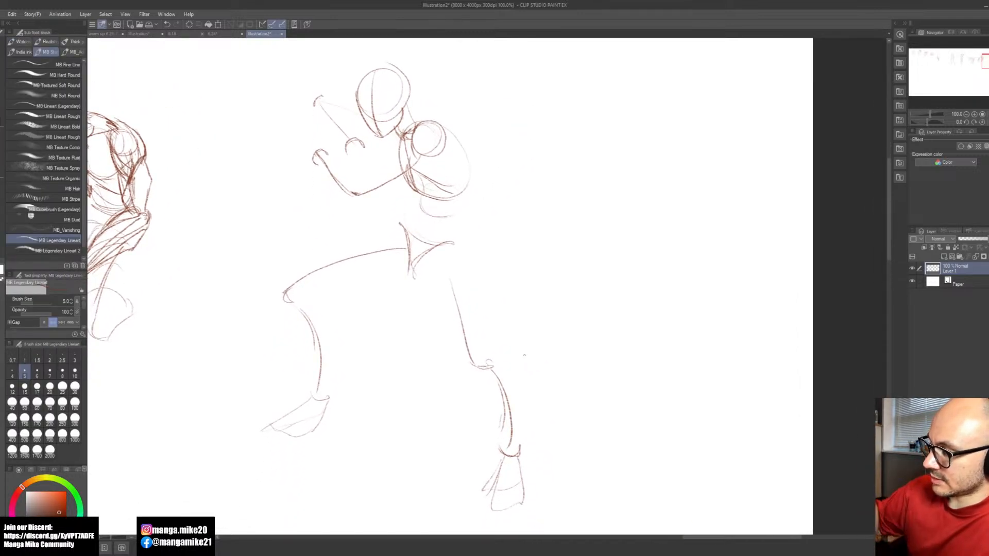
pyautogui.moveTo(499, 290); pyautogui.dragTo(519, 332)
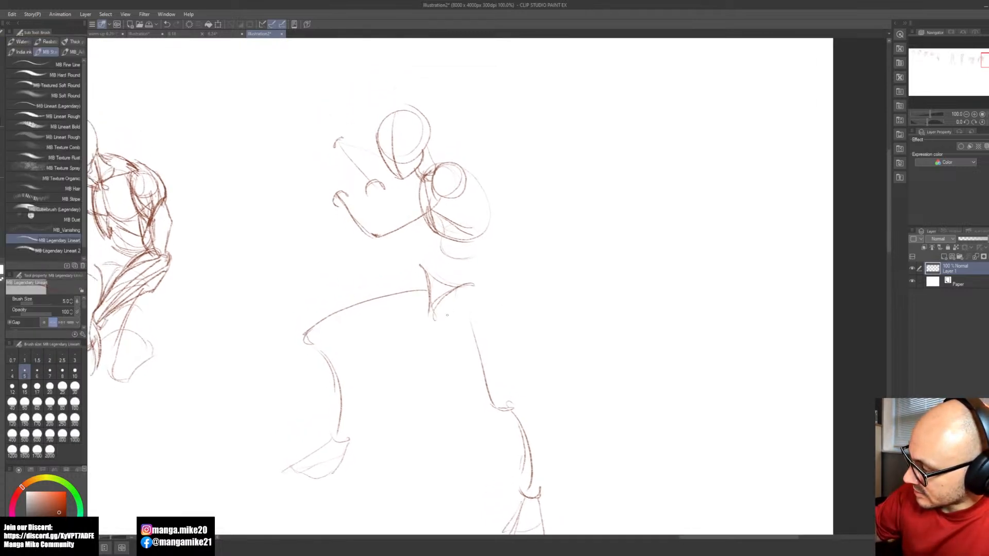
pyautogui.moveTo(451, 302); pyautogui.dragTo(496, 413)
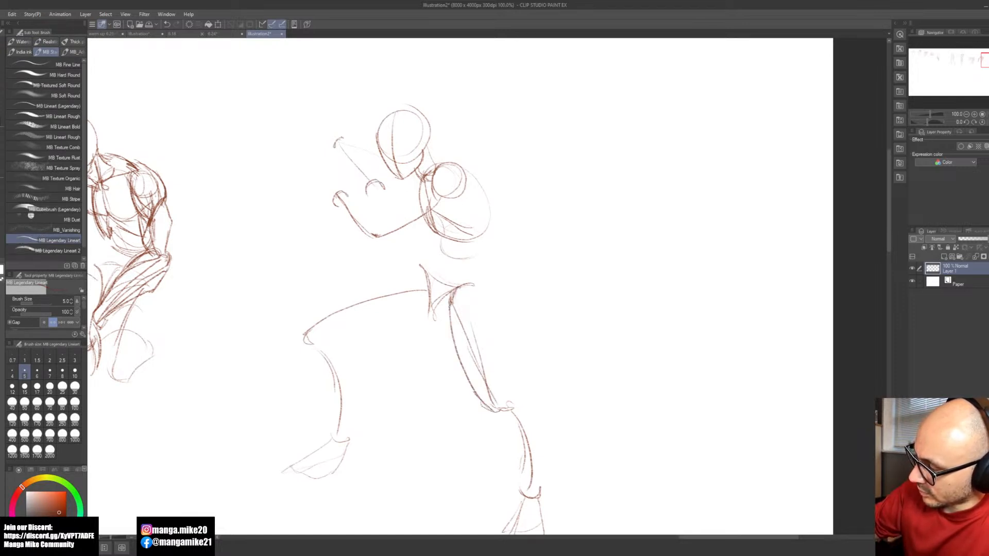
pyautogui.moveTo(434, 312); pyautogui.dragTo(474, 384)
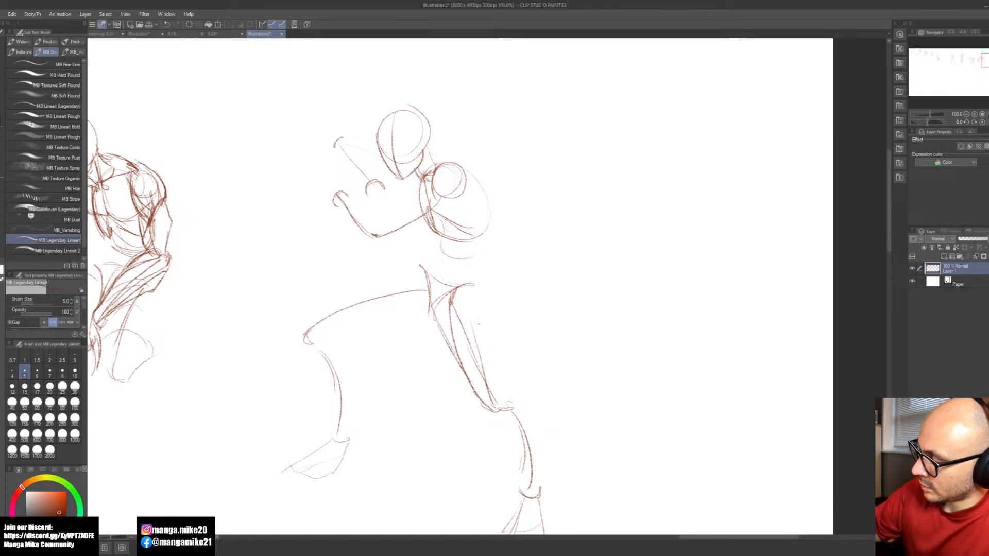
pyautogui.moveTo(467, 283); pyautogui.dragTo(502, 409)
pyautogui.moveTo(475, 287)
pyautogui.mouseDown()
pyautogui.moveTo(485, 326)
pyautogui.moveTo(482, 318)
pyautogui.mouseUp()
pyautogui.moveTo(480, 296); pyautogui.dragTo(492, 331)
# Step: Add the upper and lower contours of the front thigh from hip to knee, and define the rear kneecap
pyautogui.press('space')
pyautogui.moveTo(467, 420); pyautogui.dragTo(615, 437)
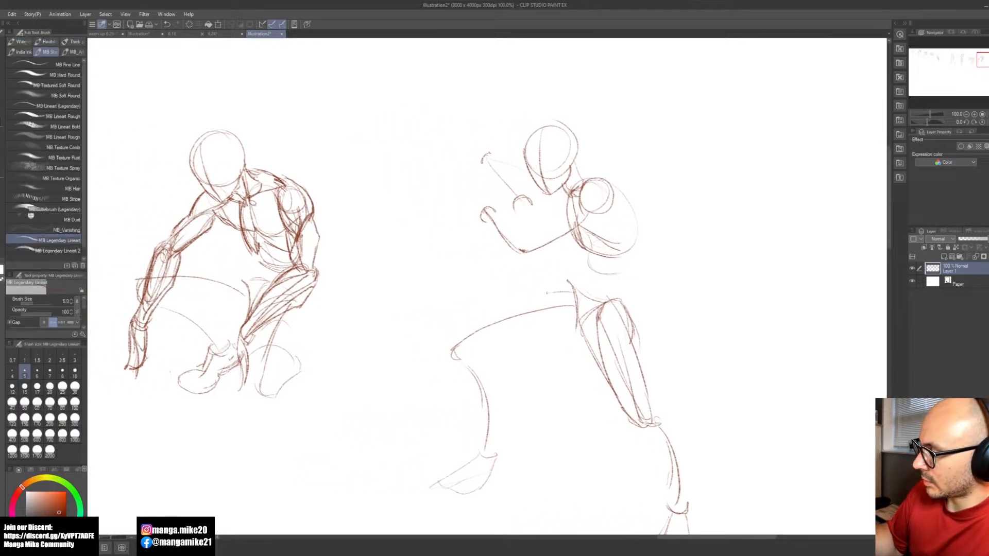
pyautogui.moveTo(572, 290); pyautogui.dragTo(524, 302)
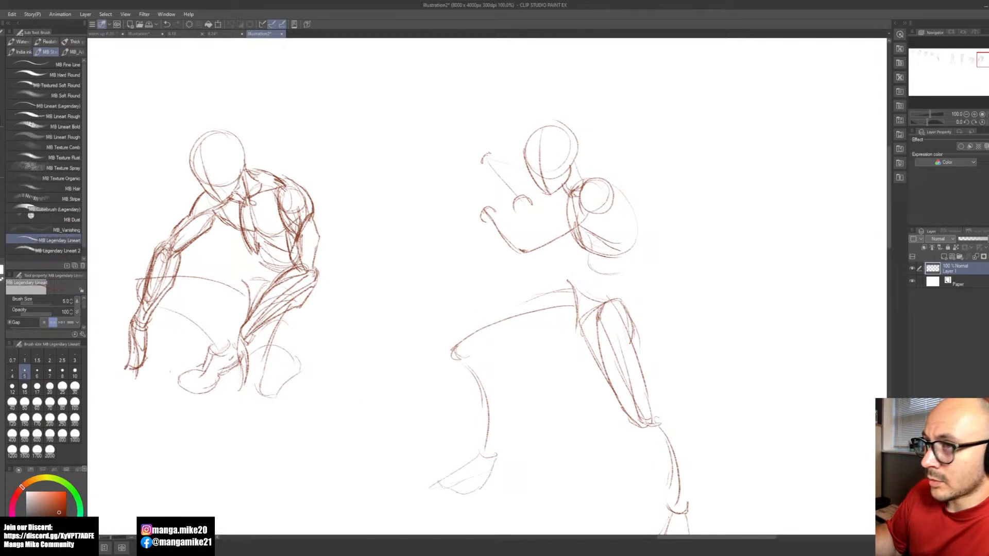
pyautogui.moveTo(455, 355); pyautogui.dragTo(533, 326)
pyautogui.moveTo(571, 292)
pyautogui.mouseDown()
pyautogui.moveTo(457, 357)
pyautogui.moveTo(453, 340)
pyautogui.mouseUp()
pyautogui.moveTo(536, 293); pyautogui.dragTo(458, 347)
pyautogui.moveTo(640, 424)
pyautogui.mouseDown()
pyautogui.moveTo(650, 434)
pyautogui.moveTo(657, 425)
pyautogui.moveTo(666, 455)
pyautogui.moveTo(650, 420)
pyautogui.mouseUp()
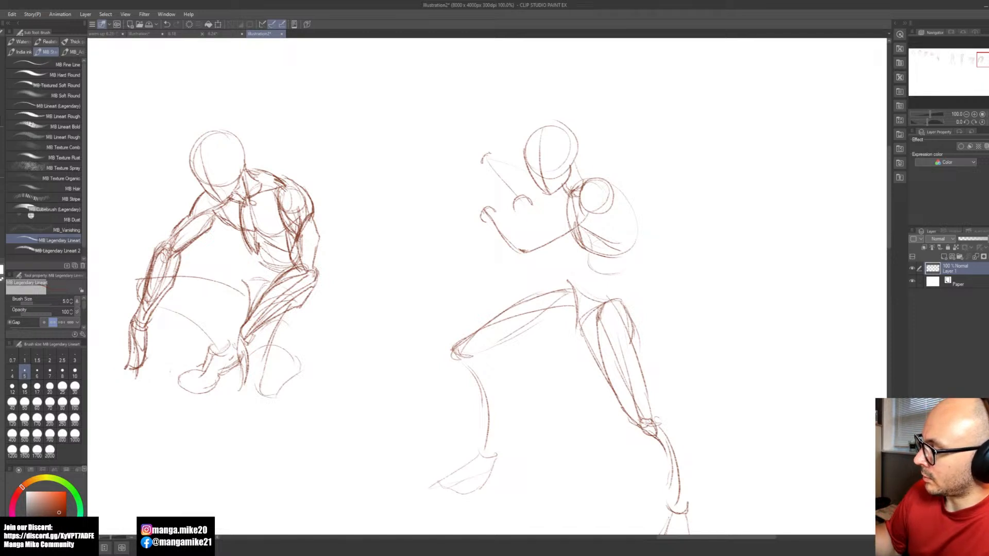
# Step: Shape the underside of the front thigh near the crotch and reinforce its upper contour down to the knee
pyautogui.moveTo(573, 326)
pyautogui.mouseDown()
pyautogui.moveTo(510, 334)
pyautogui.moveTo(499, 348)
pyautogui.moveTo(550, 333)
pyautogui.moveTo(493, 345)
pyautogui.mouseUp()
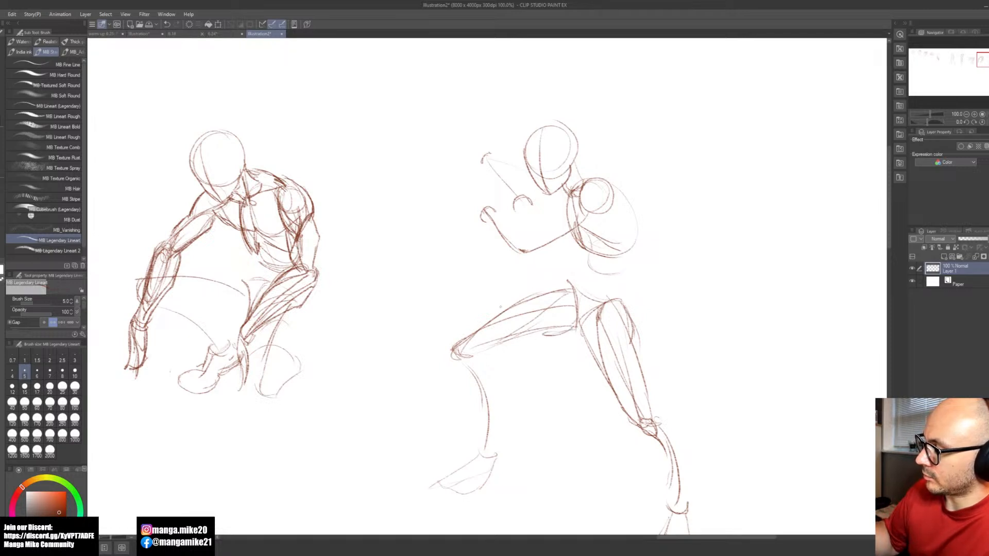
pyautogui.hotkey('ctrl', 'z')
pyautogui.moveTo(468, 330); pyautogui.dragTo(451, 353)
pyautogui.moveTo(456, 338); pyautogui.dragTo(539, 294)
pyautogui.moveTo(486, 317); pyautogui.dragTo(507, 303)
# Step: Outline the front lower leg with a bulging calf, a shin contour and a small ankle joint
pyautogui.moveTo(465, 359)
pyautogui.mouseDown()
pyautogui.moveTo(469, 349)
pyautogui.moveTo(499, 374)
pyautogui.moveTo(498, 430)
pyautogui.mouseUp()
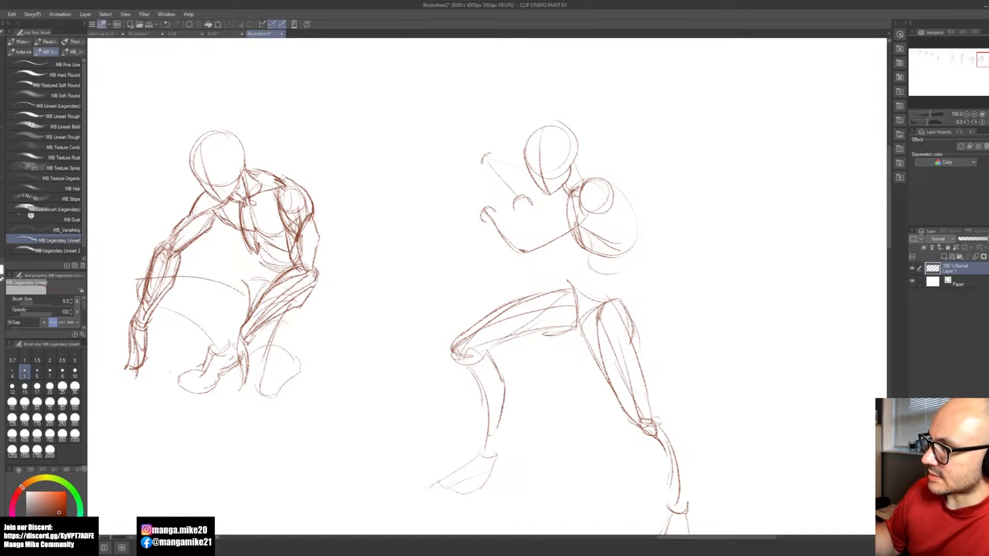
pyautogui.moveTo(484, 382); pyautogui.dragTo(489, 440)
pyautogui.moveTo(487, 351)
pyautogui.mouseDown()
pyautogui.moveTo(503, 385)
pyautogui.moveTo(491, 458)
pyautogui.mouseUp()
pyautogui.moveTo(457, 362)
pyautogui.mouseDown()
pyautogui.moveTo(484, 403)
pyautogui.moveTo(484, 443)
pyautogui.mouseUp()
pyautogui.moveTo(478, 441); pyautogui.dragTo(495, 453)
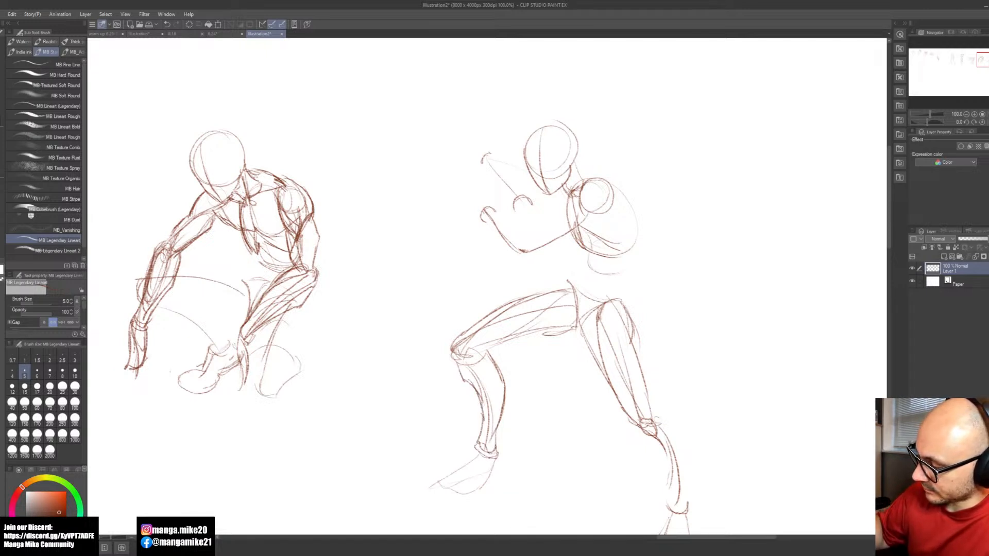
pyautogui.hotkey('ctrl', 'z')
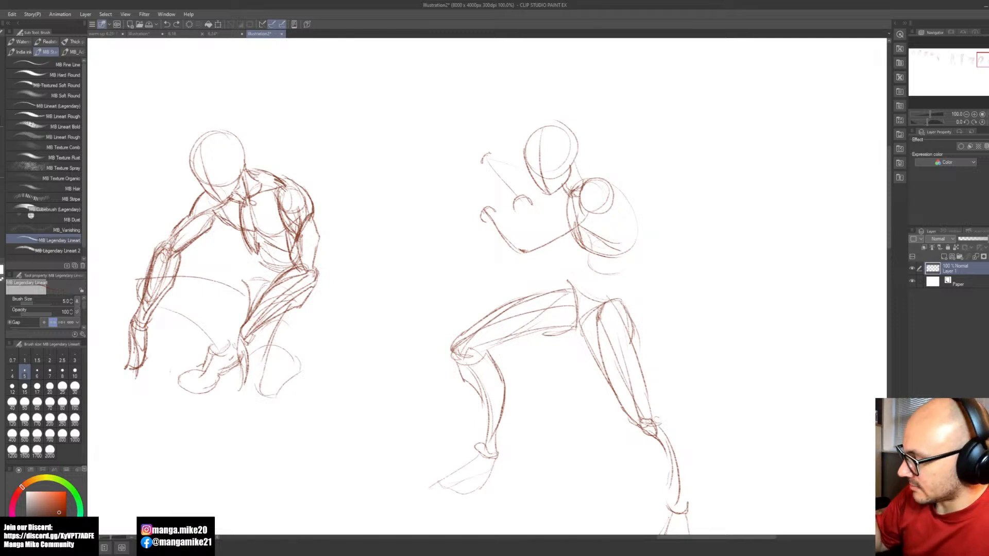
# Step: Darken the front knee and lower-leg contours and firm up the front foot's outline
pyautogui.moveTo(454, 350); pyautogui.dragTo(473, 376)
pyautogui.moveTo(455, 352); pyautogui.dragTo(477, 386)
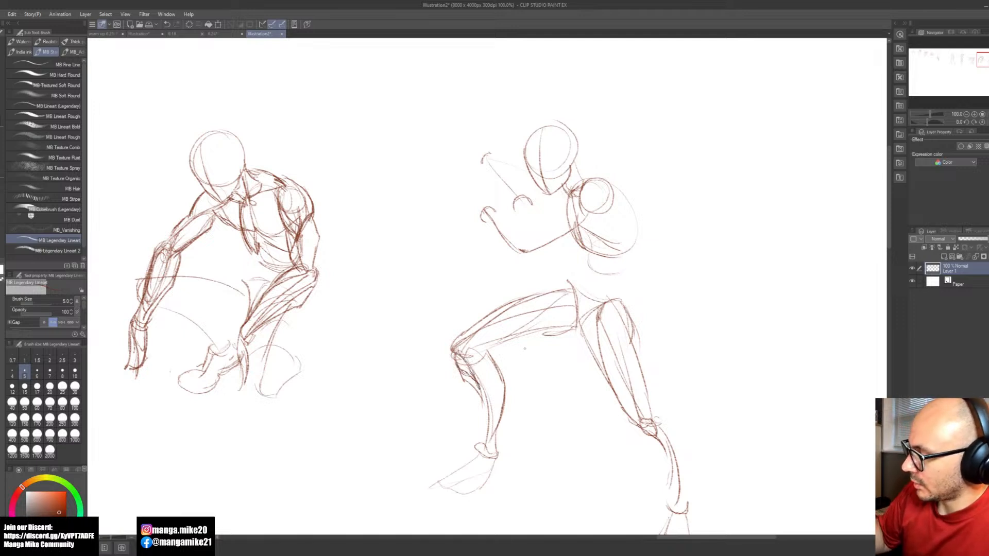
pyautogui.moveTo(487, 348)
pyautogui.mouseDown()
pyautogui.moveTo(503, 401)
pyautogui.moveTo(496, 430)
pyautogui.moveTo(475, 459)
pyautogui.moveTo(444, 471)
pyautogui.moveTo(490, 487)
pyautogui.moveTo(472, 458)
pyautogui.mouseUp()
pyautogui.moveTo(460, 368)
pyautogui.mouseDown()
pyautogui.moveTo(484, 409)
pyautogui.moveTo(480, 446)
pyautogui.moveTo(497, 450)
pyautogui.mouseUp()
# Step: Define the front thigh's lower contour from the crotch to the back of the knee
pyautogui.press('space')
pyautogui.moveTo(620, 389); pyautogui.dragTo(555, 441)
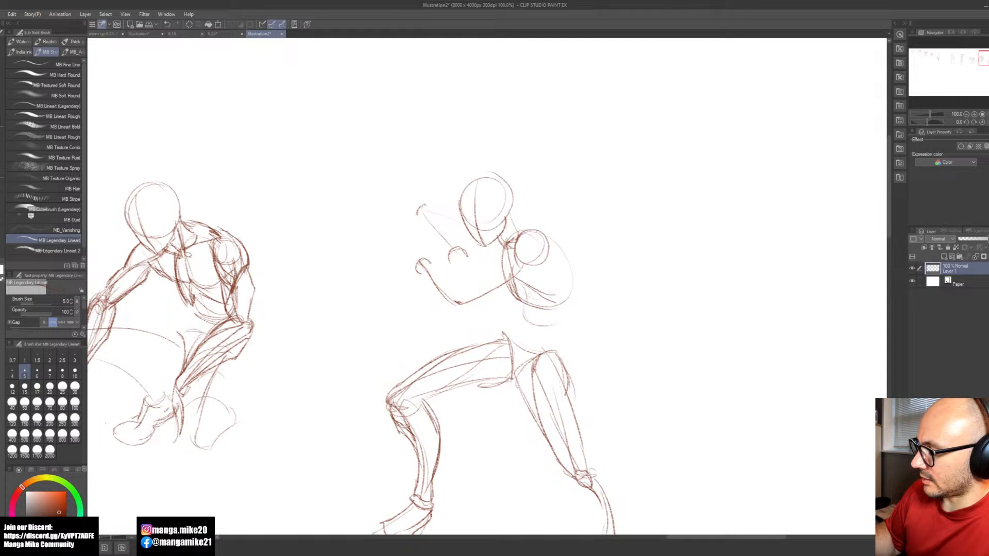
pyautogui.moveTo(515, 380)
pyautogui.mouseDown()
pyautogui.moveTo(482, 398)
pyautogui.moveTo(446, 396)
pyautogui.mouseUp()
pyautogui.moveTo(451, 391); pyautogui.dragTo(426, 398)
pyautogui.moveTo(446, 393)
pyautogui.mouseDown()
pyautogui.moveTo(402, 427)
pyautogui.moveTo(443, 383)
pyautogui.mouseUp()
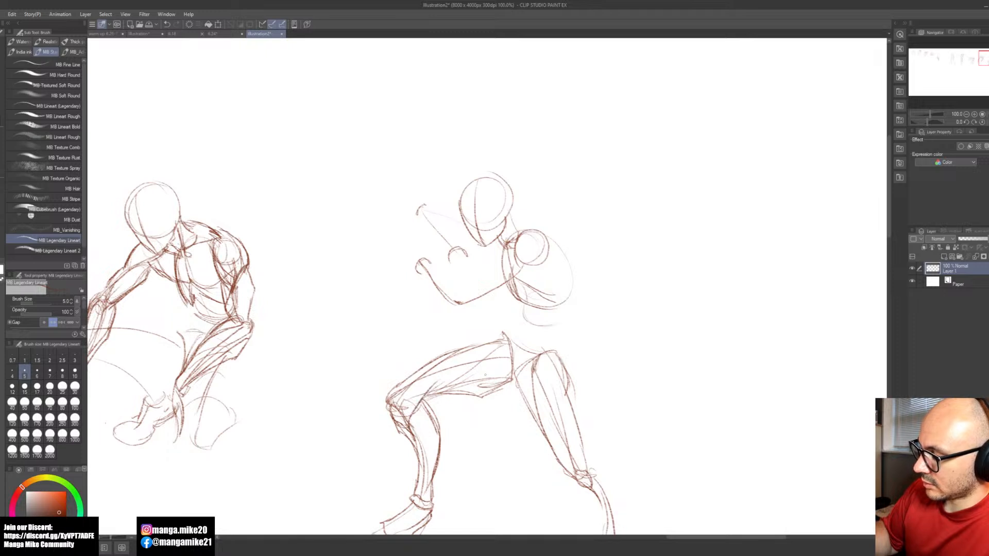
pyautogui.press('space')
pyautogui.moveTo(576, 352)
pyautogui.mouseDown()
pyautogui.moveTo(543, 407)
pyautogui.moveTo(594, 329)
pyautogui.moveTo(574, 283)
pyautogui.moveTo(478, 249)
pyautogui.mouseUp()
pyautogui.moveTo(490, 338)
pyautogui.mouseDown()
pyautogui.moveTo(521, 366)
pyautogui.moveTo(519, 417)
pyautogui.mouseUp()
pyautogui.moveTo(473, 352); pyautogui.dragTo(487, 385)
pyautogui.hotkey('ctrl', 'z')
pyautogui.hotkey('ctrl', 'z')
# Step: Outline the rear lower leg's shin and calf down to the ankle, and darken the rear thigh's outer contour
pyautogui.moveTo(474, 352)
pyautogui.mouseDown()
pyautogui.moveTo(513, 428)
pyautogui.moveTo(526, 433)
pyautogui.mouseUp()
pyautogui.moveTo(492, 333)
pyautogui.mouseDown()
pyautogui.moveTo(525, 378)
pyautogui.moveTo(528, 434)
pyautogui.mouseUp()
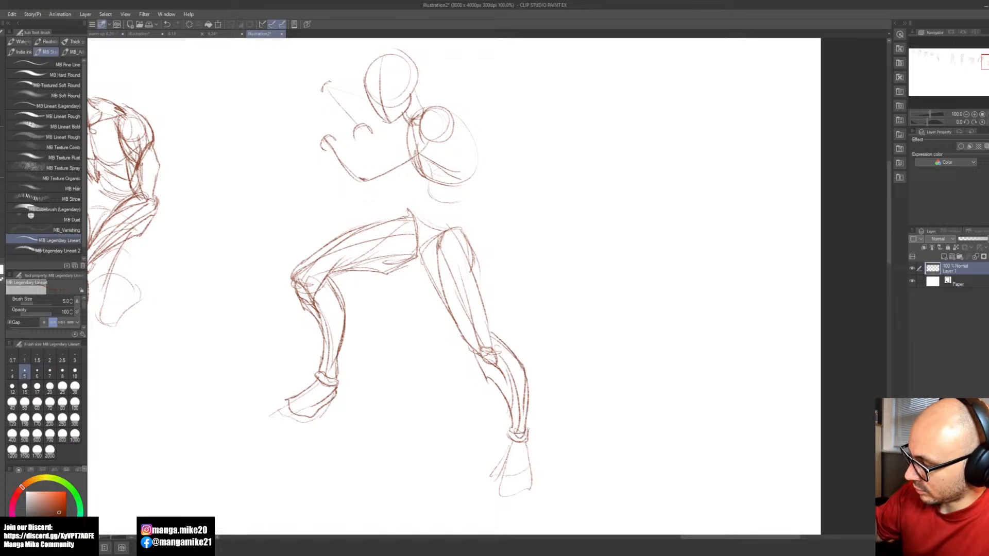
pyautogui.moveTo(473, 262); pyautogui.dragTo(496, 338)
pyautogui.moveTo(519, 233)
pyautogui.mouseDown()
pyautogui.moveTo(530, 309)
pyautogui.moveTo(585, 422)
pyautogui.mouseUp()
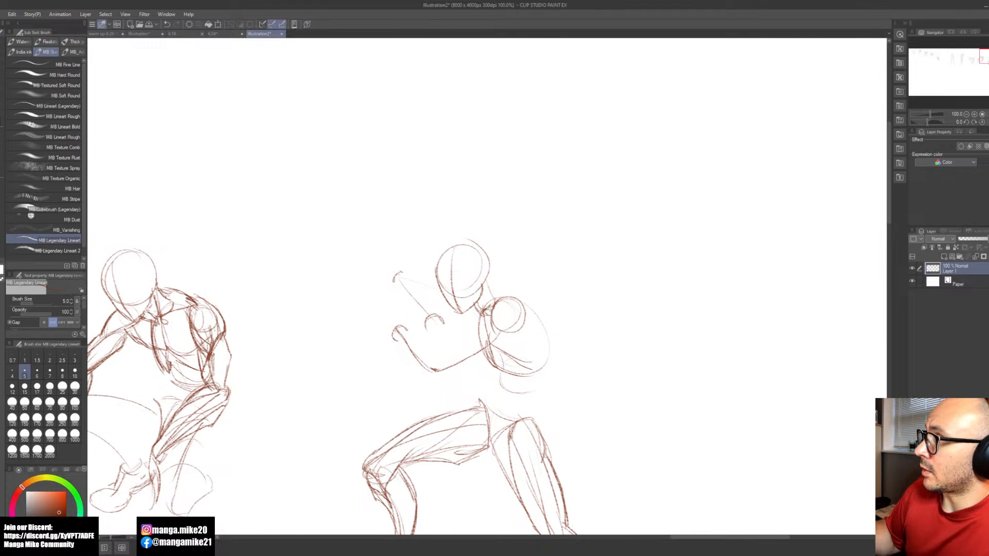
pyautogui.moveTo(493, 303); pyautogui.dragTo(480, 345)
pyautogui.hotkey('ctrl', 'z')
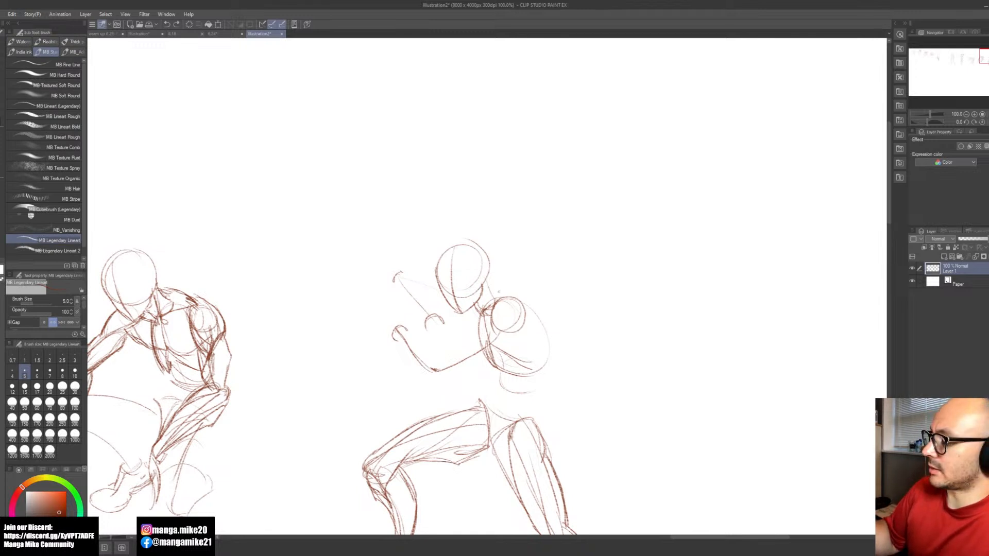
pyautogui.moveTo(491, 306)
pyautogui.mouseDown()
pyautogui.moveTo(512, 305)
pyautogui.moveTo(522, 319)
pyautogui.moveTo(487, 342)
pyautogui.mouseUp()
pyautogui.hotkey('ctrl', 'z')
pyautogui.hotkey('ctrl', 'z')
# Step: Draw the near arm's deltoid, upper-arm contours, elbow and outer forearm contour
pyautogui.moveTo(493, 304)
pyautogui.mouseDown()
pyautogui.moveTo(479, 335)
pyautogui.moveTo(526, 314)
pyautogui.moveTo(475, 341)
pyautogui.moveTo(498, 354)
pyautogui.moveTo(466, 362)
pyautogui.moveTo(481, 369)
pyautogui.mouseUp()
pyautogui.moveTo(483, 366); pyautogui.dragTo(454, 379)
pyautogui.moveTo(482, 338)
pyautogui.mouseDown()
pyautogui.moveTo(434, 380)
pyautogui.moveTo(444, 382)
pyautogui.mouseUp()
pyautogui.moveTo(400, 340); pyautogui.dragTo(432, 382)
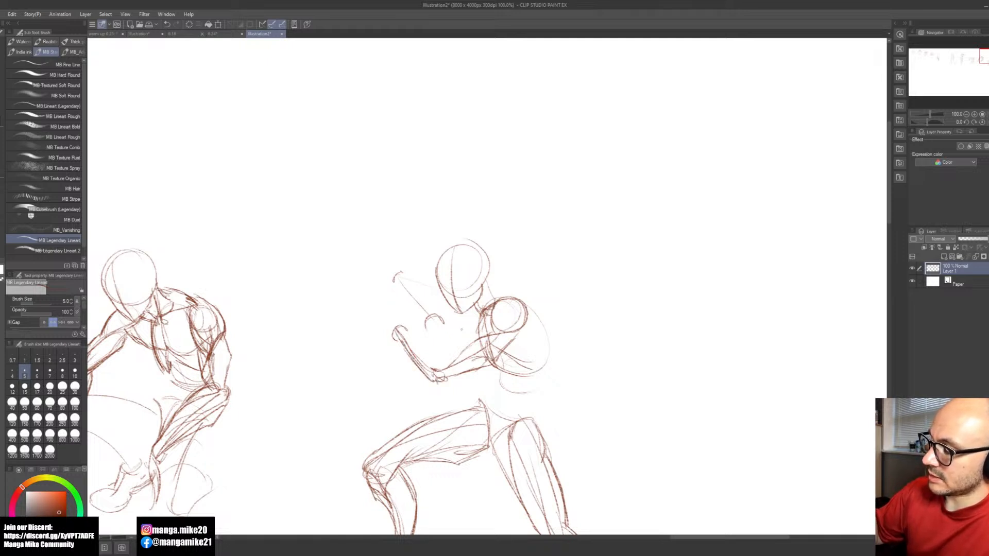
# Step: Build up the near arm's biceps with repeated strokes from the shoulder to the inner elbow
pyautogui.moveTo(478, 328); pyautogui.dragTo(442, 363)
pyautogui.moveTo(456, 343); pyautogui.dragTo(443, 367)
pyautogui.moveTo(461, 342); pyautogui.dragTo(442, 367)
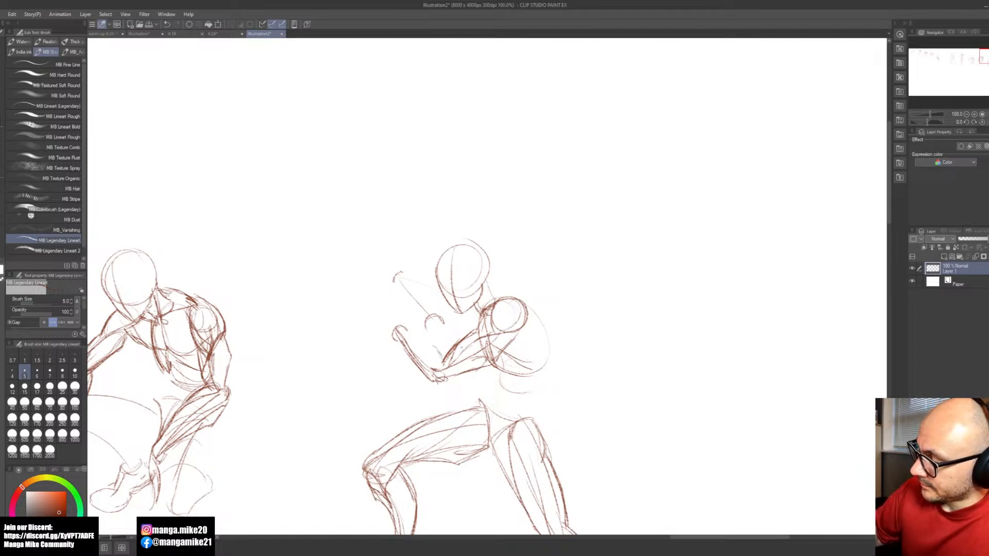
pyautogui.moveTo(468, 345)
pyautogui.mouseDown()
pyautogui.moveTo(453, 362)
pyautogui.moveTo(422, 341)
pyautogui.moveTo(438, 367)
pyautogui.mouseUp()
# Step: Shape the near forearm's inner contour and block in the near hand as an angular outline above the wrist
pyautogui.moveTo(408, 332)
pyautogui.mouseDown()
pyautogui.moveTo(433, 347)
pyautogui.moveTo(420, 377)
pyautogui.mouseUp()
pyautogui.hotkey('ctrl', 'z')
pyautogui.hotkey('ctrl', 'z')
pyautogui.moveTo(384, 308)
pyautogui.mouseDown()
pyautogui.moveTo(405, 322)
pyautogui.moveTo(401, 313)
pyautogui.mouseUp()
pyautogui.moveTo(385, 307)
pyautogui.mouseDown()
pyautogui.moveTo(387, 328)
pyautogui.moveTo(406, 324)
pyautogui.moveTo(402, 354)
pyautogui.mouseUp()
# Step: Outline the far arm's forearm on both sides, from the raised hand down to the elbow behind the near arm
pyautogui.press('space')
pyautogui.moveTo(487, 401); pyautogui.dragTo(483, 390)
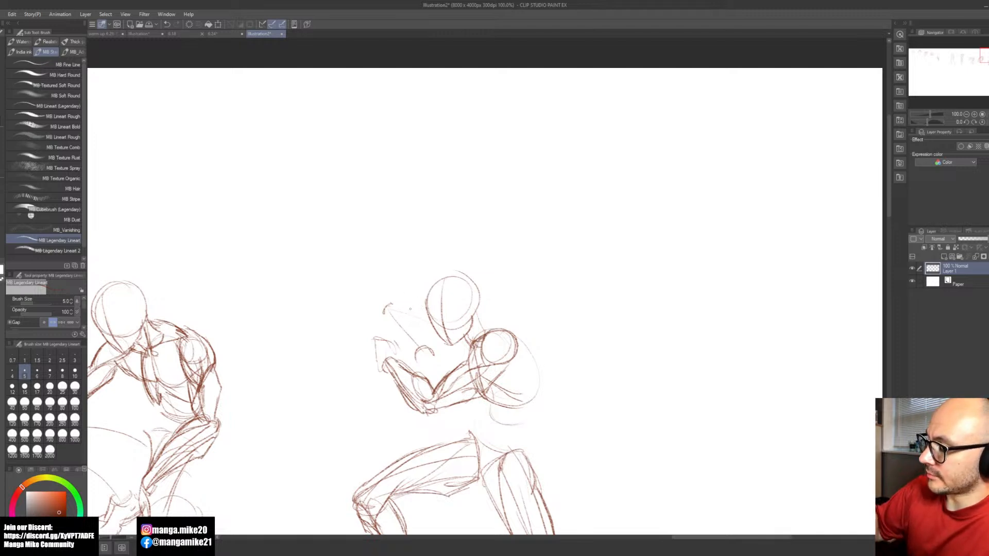
pyautogui.moveTo(403, 307); pyautogui.dragTo(421, 346)
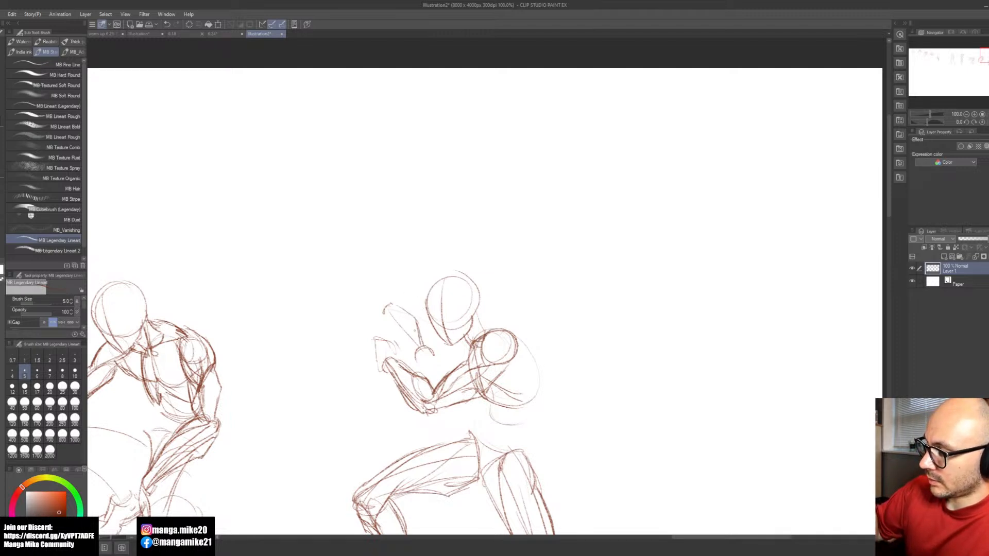
pyautogui.moveTo(383, 313)
pyautogui.mouseDown()
pyautogui.moveTo(428, 370)
pyautogui.moveTo(449, 370)
pyautogui.moveTo(439, 382)
pyautogui.mouseUp()
pyautogui.moveTo(425, 381); pyautogui.dragTo(440, 380)
pyautogui.moveTo(408, 349); pyautogui.dragTo(428, 381)
pyautogui.moveTo(394, 301)
pyautogui.mouseDown()
pyautogui.moveTo(430, 310)
pyautogui.moveTo(449, 340)
pyautogui.moveTo(488, 352)
pyautogui.moveTo(477, 346)
pyautogui.moveTo(470, 361)
pyautogui.mouseUp()
# Step: Add the back-of-shoulder line on the torso and connect the rib cage to the hips with back and belly lines
pyautogui.press('e')
pyautogui.press('b')
pyautogui.moveTo(517, 338)
pyautogui.mouseDown()
pyautogui.moveTo(491, 365)
pyautogui.moveTo(468, 367)
pyautogui.moveTo(514, 383)
pyautogui.moveTo(498, 381)
pyautogui.mouseUp()
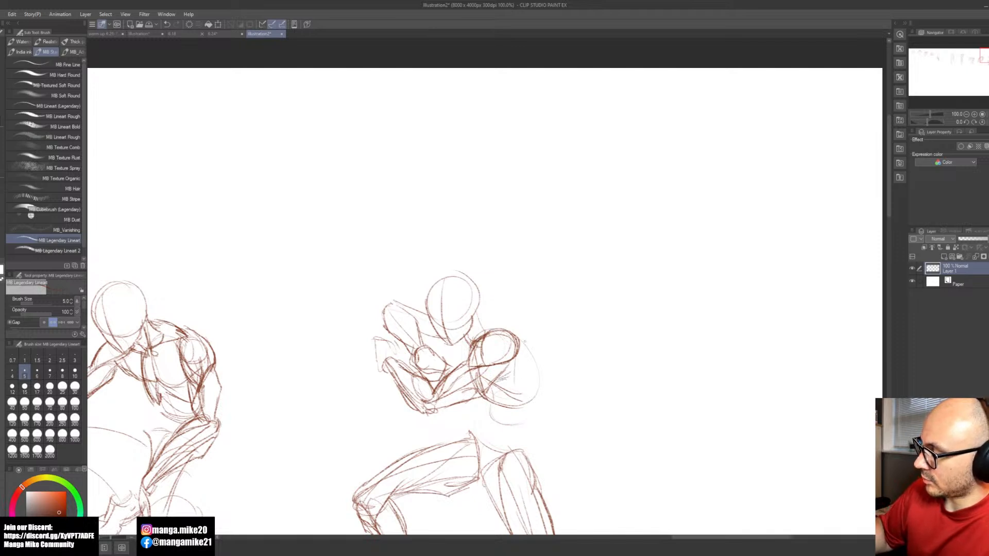
pyautogui.moveTo(538, 386); pyautogui.dragTo(529, 461)
pyautogui.moveTo(475, 384)
pyautogui.mouseDown()
pyautogui.moveTo(490, 415)
pyautogui.moveTo(455, 439)
pyautogui.mouseUp()
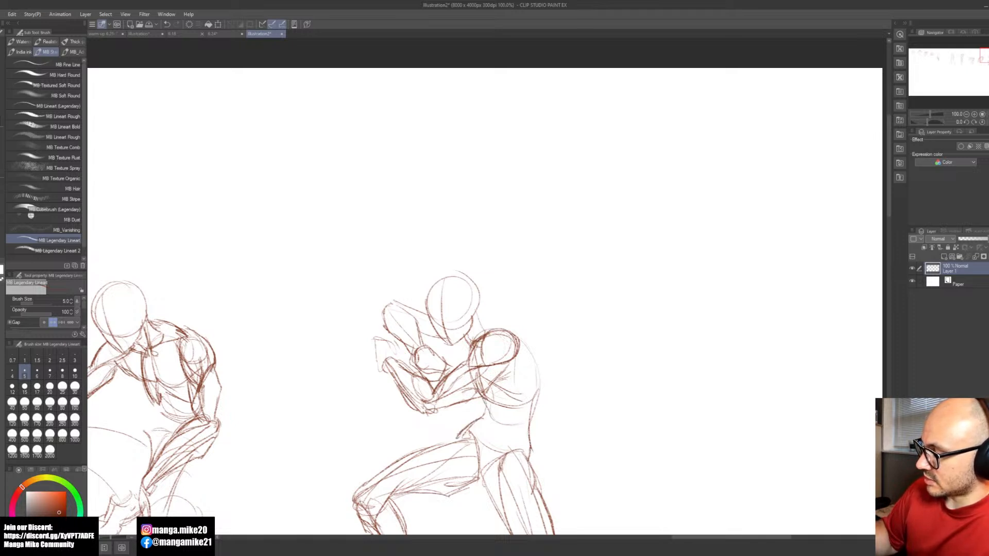
# Step: Erase the rough lower-back line, then draw the trapezius slope and a new back contour curving into the buttock
pyautogui.press('space')
pyautogui.moveTo(525, 441); pyautogui.dragTo(498, 331)
pyautogui.press('e')
pyautogui.moveTo(509, 294); pyautogui.dragTo(505, 332)
pyautogui.press('b')
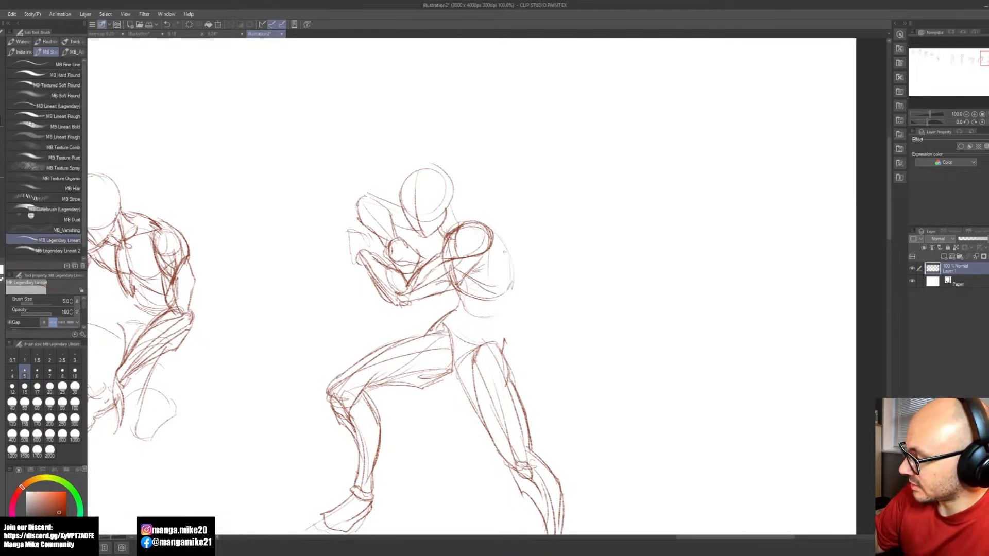
pyautogui.moveTo(452, 209); pyautogui.dragTo(480, 224)
pyautogui.moveTo(513, 268); pyautogui.dragTo(507, 368)
pyautogui.moveTo(511, 332); pyautogui.dragTo(506, 350)
# Step: Darken the belly line into the front hip and add a fuller upper contour along the front thigh to the knee
pyautogui.moveTo(453, 284)
pyautogui.mouseDown()
pyautogui.moveTo(471, 320)
pyautogui.moveTo(438, 316)
pyautogui.moveTo(425, 334)
pyautogui.moveTo(379, 347)
pyautogui.mouseUp()
pyautogui.moveTo(428, 323); pyautogui.dragTo(369, 342)
pyautogui.moveTo(374, 339); pyautogui.dragTo(344, 367)
pyautogui.moveTo(403, 329); pyautogui.dragTo(333, 382)
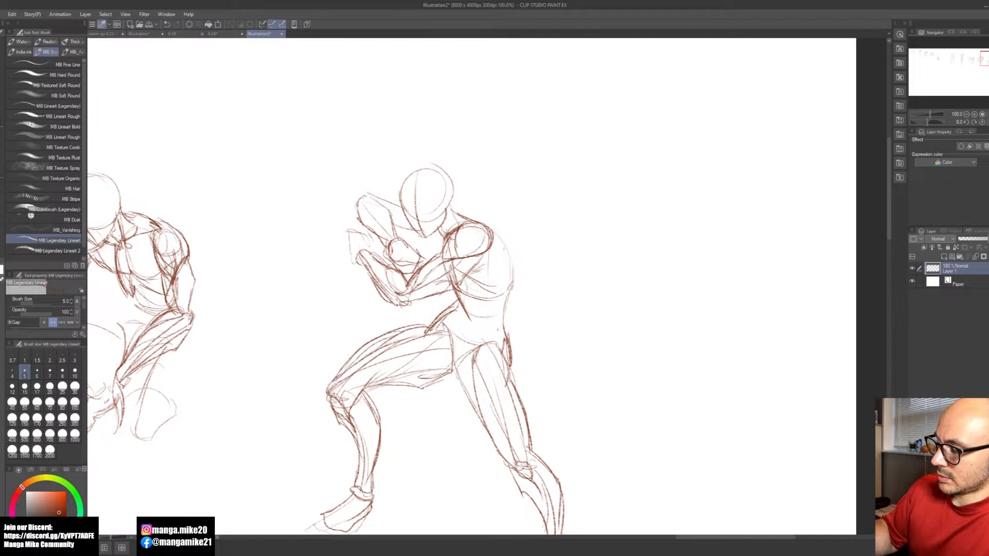
# Step: Erase the rough lines at the lunging figure's front hip, then redraw the hip crease and its link to the rear thigh
pyautogui.scroll(-1, 546, 415)
pyautogui.scroll(1, 472, 368)
pyautogui.press('e')
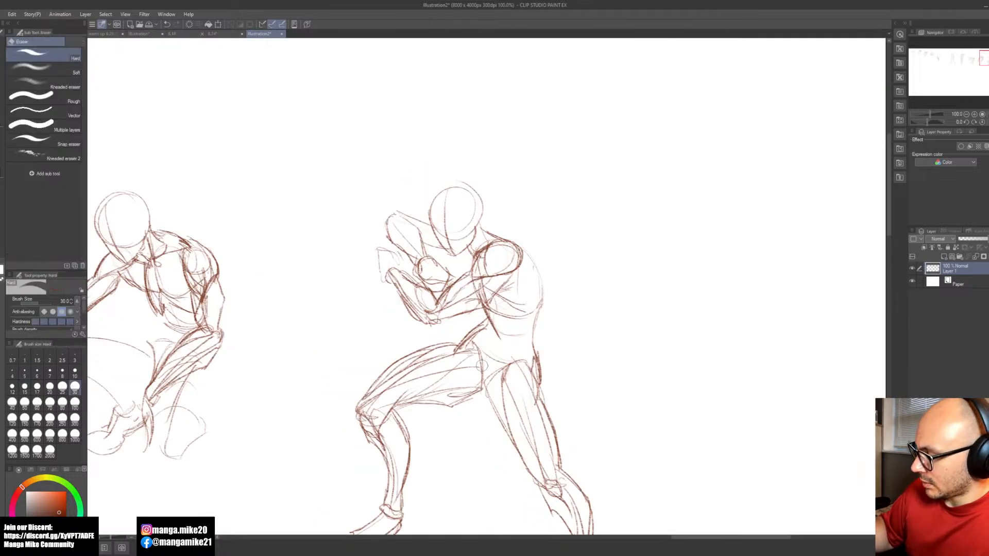
pyautogui.press('b')
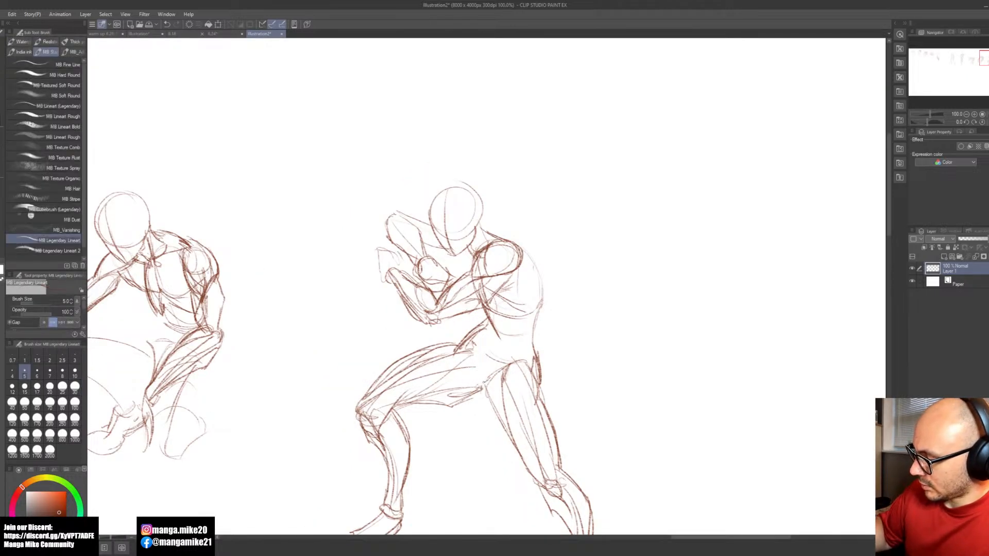
pyautogui.moveTo(460, 350); pyautogui.dragTo(480, 386)
pyautogui.moveTo(477, 383)
pyautogui.mouseDown()
pyautogui.moveTo(491, 386)
pyautogui.moveTo(523, 359)
pyautogui.mouseUp()
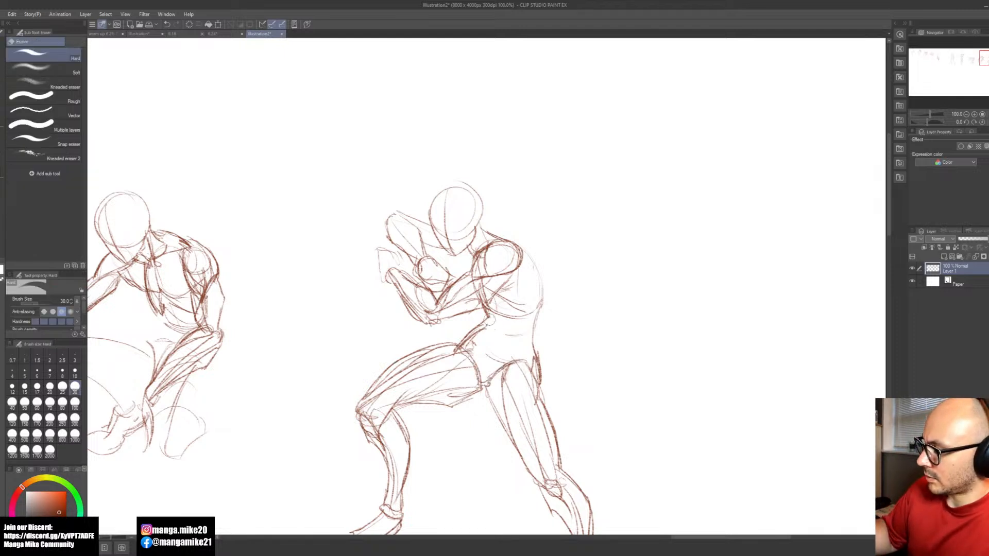
pyautogui.press('b')
pyautogui.hotkey('ctrl', '-')
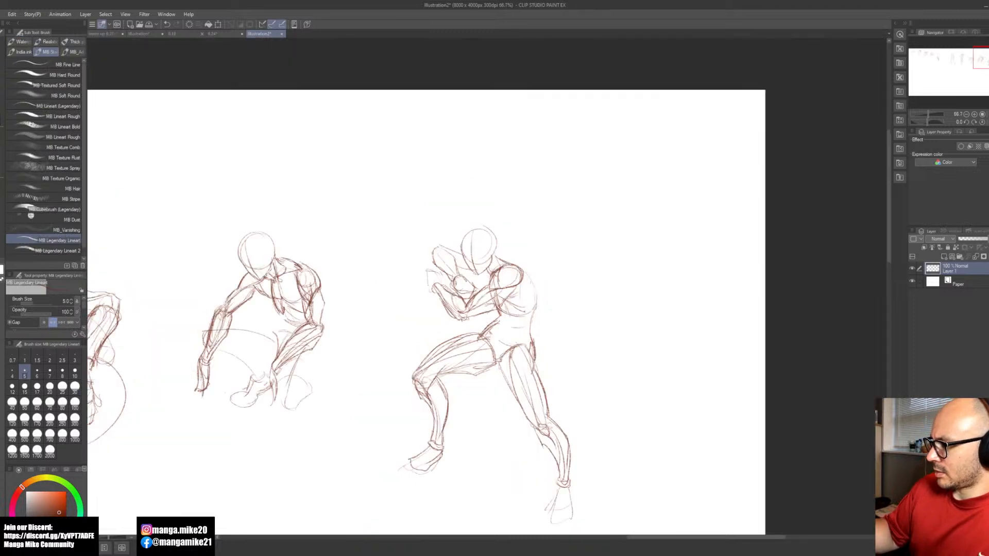
# Step: Select the lunging figure's head, arms and upper torso, shift them slightly down toward the hips, and deselect
pyautogui.press('m')
pyautogui.moveTo(520, 316)
pyautogui.mouseDown()
pyautogui.moveTo(556, 283)
pyautogui.moveTo(479, 203)
pyautogui.moveTo(422, 243)
pyautogui.moveTo(418, 300)
pyautogui.moveTo(448, 324)
pyautogui.moveTo(518, 321)
pyautogui.mouseUp()
pyautogui.press('b')
pyautogui.click(513, 340)
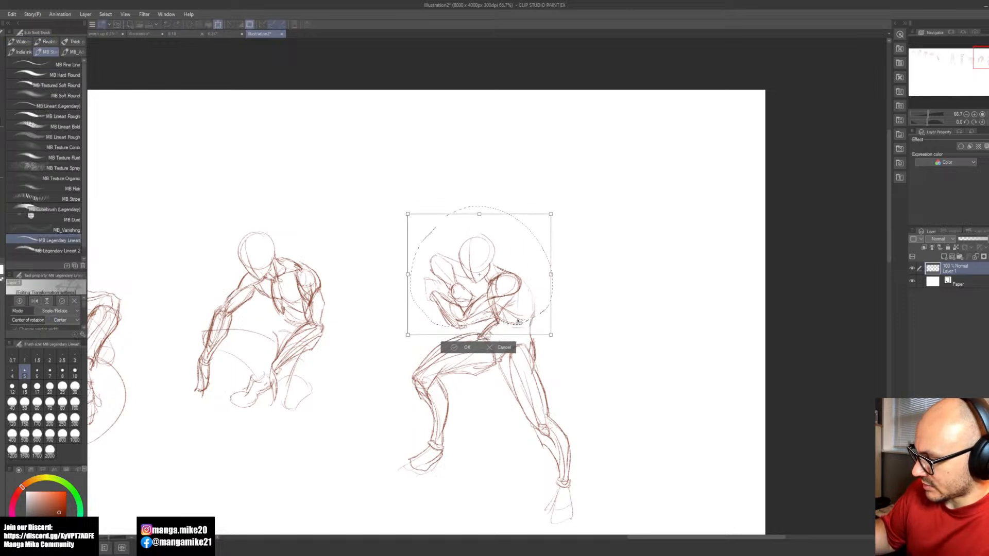
pyautogui.click(466, 347)
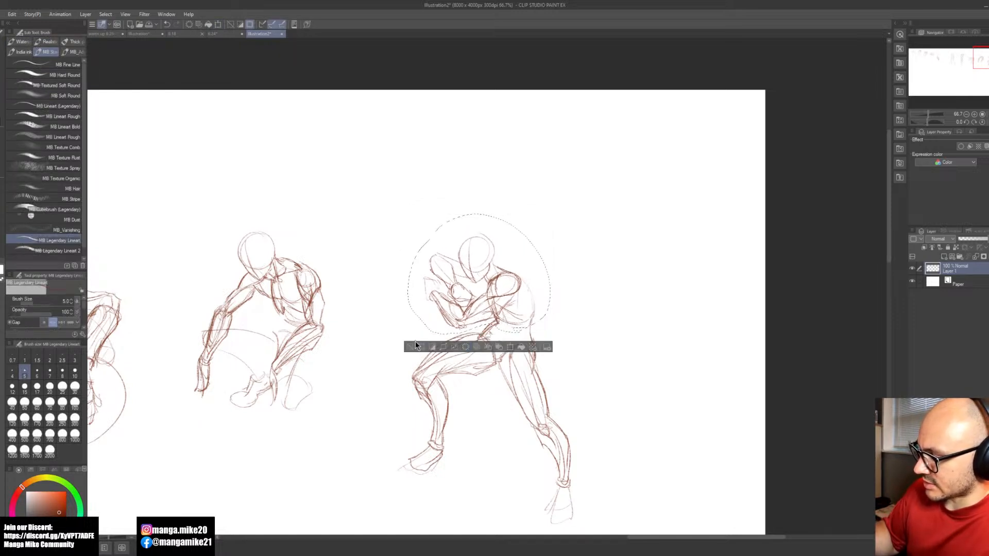
pyautogui.click(421, 346)
pyautogui.hotkey('ctrl', 'z')
pyautogui.press('space')
pyautogui.moveTo(633, 298); pyautogui.dragTo(268, 526)
pyautogui.moveTo(616, 368); pyautogui.dragTo(223, 437)
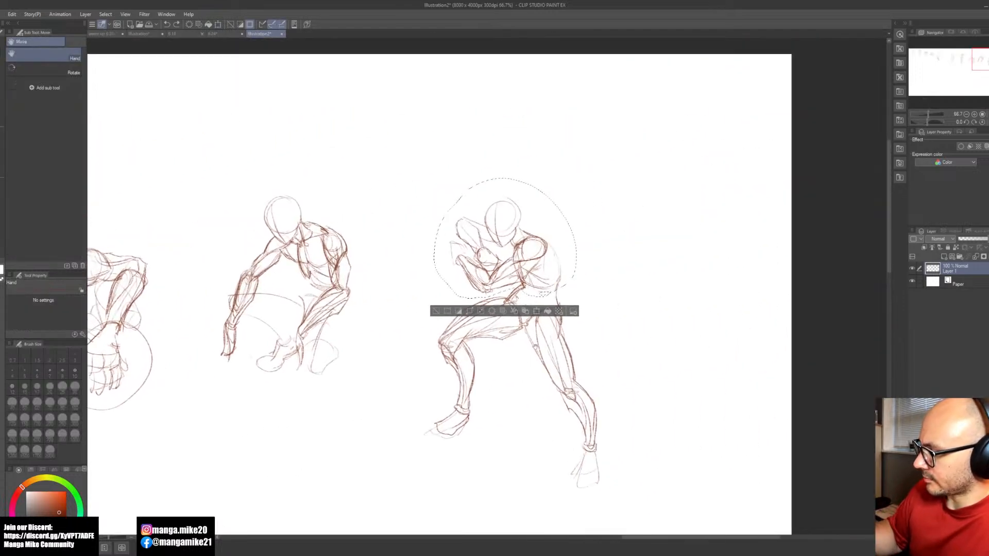
pyautogui.hotkey('ctrl', 'd')
# Step: Darken the lunging figure's back contour from shoulder to buttock and add the belly line from the ribs down to the crotch
pyautogui.scroll(1, 560, 252)
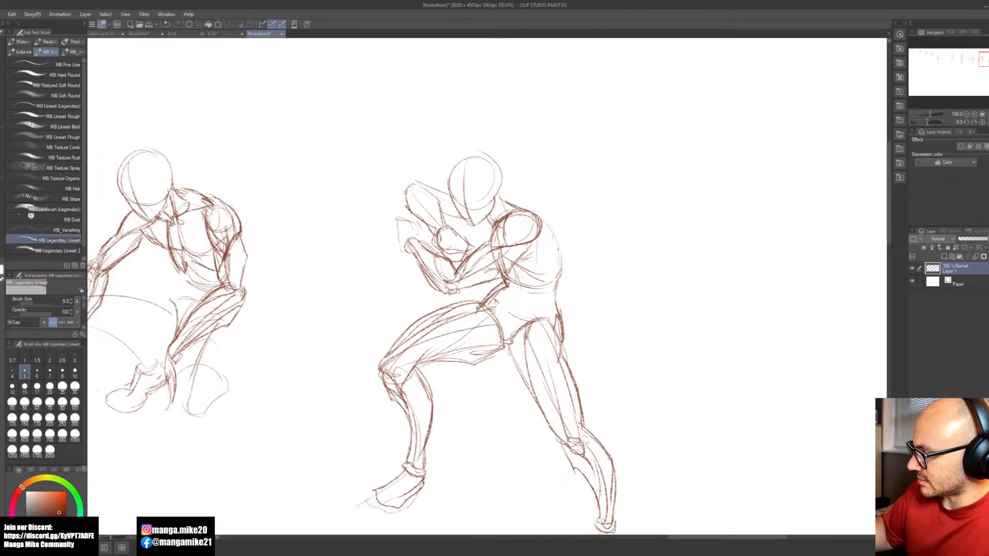
pyautogui.moveTo(541, 221)
pyautogui.mouseDown()
pyautogui.moveTo(561, 273)
pyautogui.moveTo(553, 297)
pyautogui.moveTo(566, 337)
pyautogui.mouseUp()
pyautogui.moveTo(552, 293)
pyautogui.mouseDown()
pyautogui.moveTo(565, 358)
pyautogui.moveTo(505, 314)
pyautogui.mouseUp()
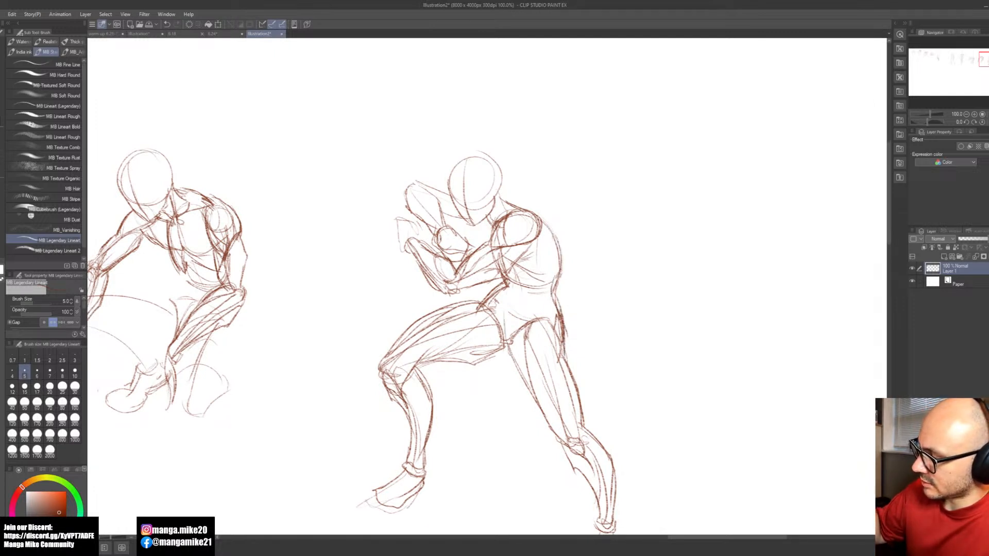
pyautogui.moveTo(514, 271); pyautogui.dragTo(511, 305)
pyautogui.moveTo(506, 315); pyautogui.dragTo(501, 343)
pyautogui.moveTo(517, 295); pyautogui.dragTo(506, 345)
pyautogui.moveTo(518, 296); pyautogui.dragTo(503, 342)
pyautogui.moveTo(514, 273); pyautogui.dragTo(518, 296)
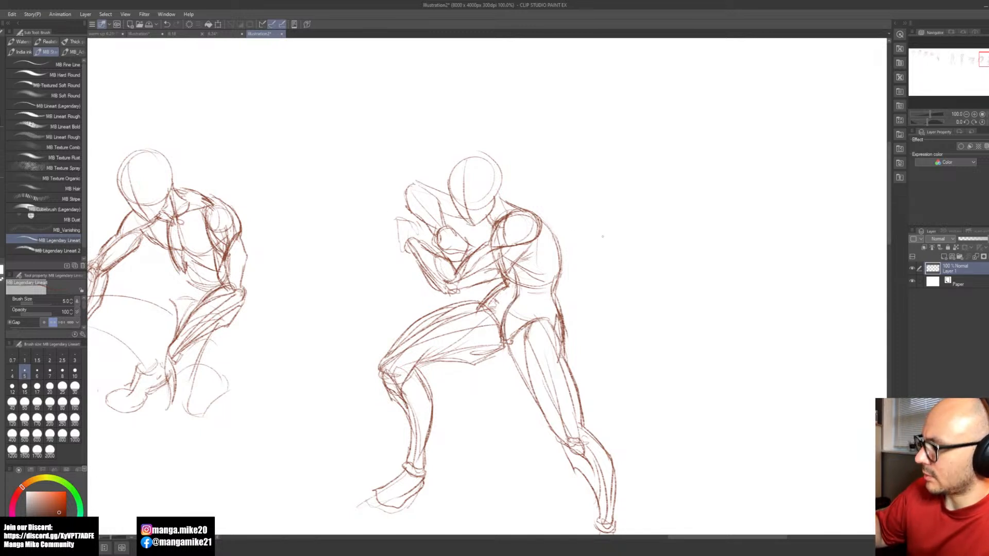
# Step: Add a second thigh contour on the crouching figure's raised leg, running from behind the hanging forearm to the resting arm
pyautogui.moveTo(609, 331)
pyautogui.mouseDown()
pyautogui.moveTo(593, 342)
pyautogui.moveTo(596, 326)
pyautogui.moveTo(589, 332)
pyautogui.mouseUp()
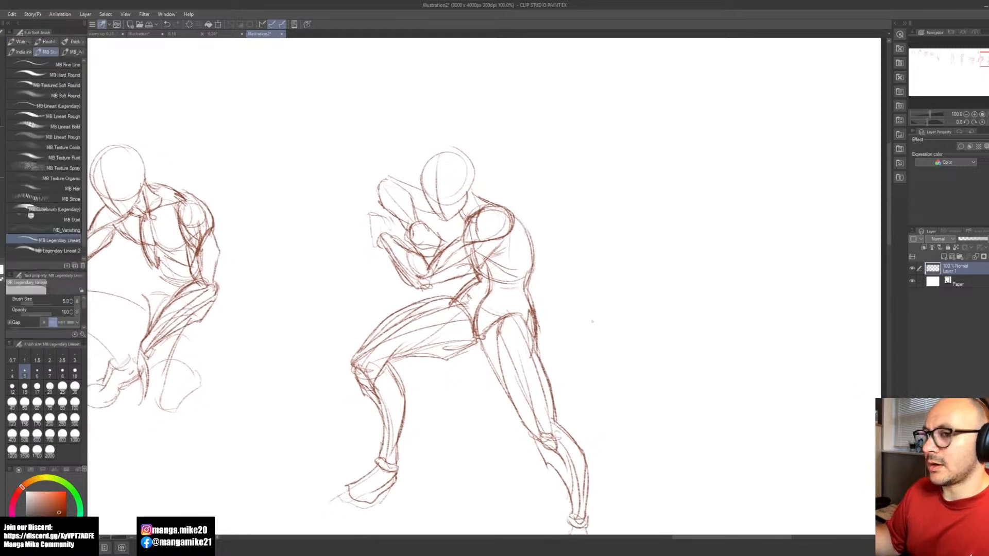
pyautogui.scroll(-3, 588, 333)
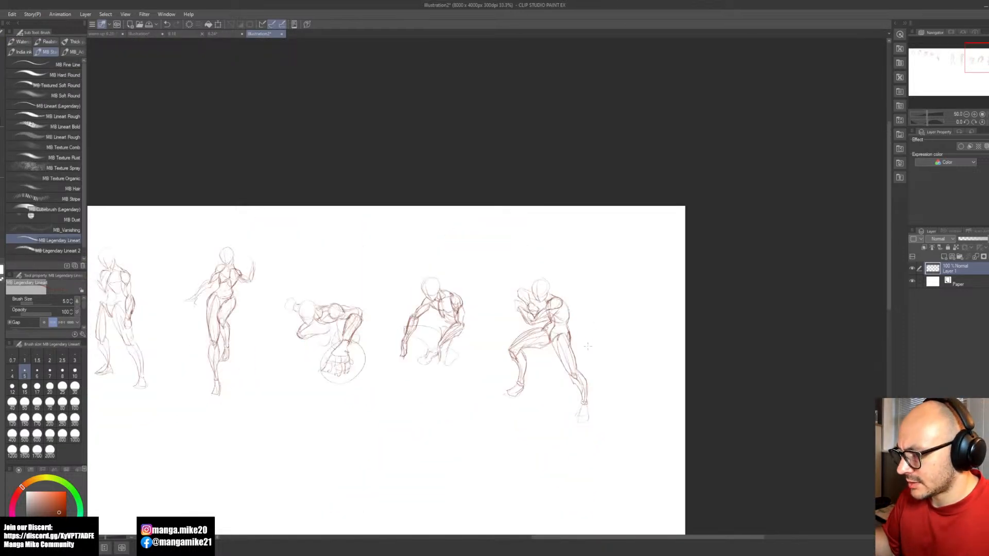
pyautogui.scroll(4, 388, 327)
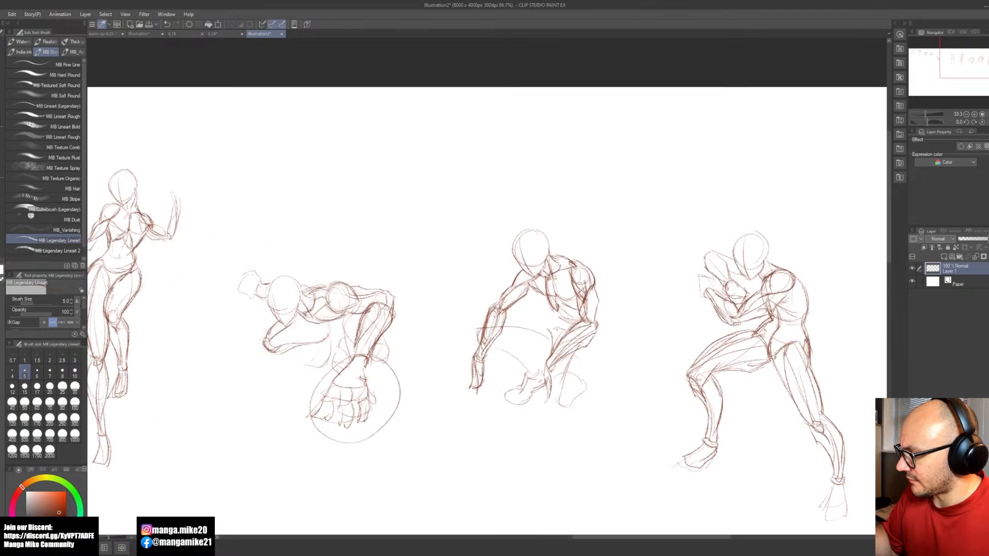
pyautogui.scroll(1, 555, 327)
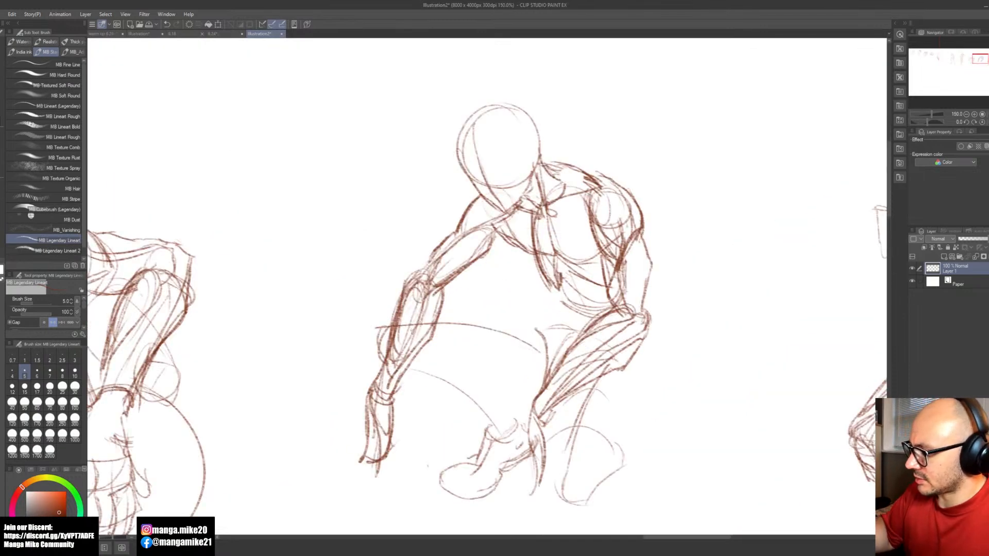
pyautogui.moveTo(413, 354)
pyautogui.mouseDown()
pyautogui.moveTo(546, 335)
pyautogui.moveTo(428, 316)
pyautogui.mouseUp()
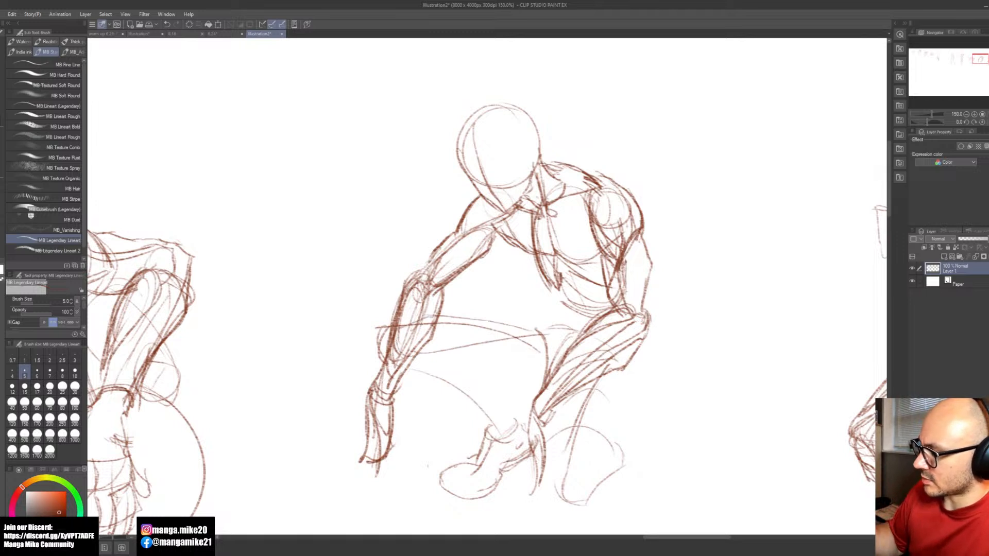
# Step: Sketch the crouching figure's kneeling leg with its outer thigh contour and pointed knee, undoing the stray strokes beside it
pyautogui.moveTo(548, 444)
pyautogui.mouseDown()
pyautogui.moveTo(547, 422)
pyautogui.moveTo(559, 477)
pyautogui.moveTo(542, 448)
pyautogui.moveTo(590, 372)
pyautogui.moveTo(558, 416)
pyautogui.moveTo(577, 392)
pyautogui.mouseUp()
pyautogui.moveTo(586, 449)
pyautogui.mouseDown()
pyautogui.moveTo(600, 467)
pyautogui.moveTo(623, 459)
pyautogui.mouseUp()
pyautogui.moveTo(625, 391); pyautogui.dragTo(621, 442)
pyautogui.moveTo(620, 373)
pyautogui.mouseDown()
pyautogui.moveTo(623, 466)
pyautogui.moveTo(546, 397)
pyautogui.moveTo(532, 352)
pyautogui.moveTo(536, 405)
pyautogui.mouseUp()
pyautogui.moveTo(548, 369)
pyautogui.mouseDown()
pyautogui.moveTo(534, 403)
pyautogui.moveTo(582, 360)
pyautogui.moveTo(610, 381)
pyautogui.moveTo(582, 407)
pyautogui.mouseUp()
pyautogui.moveTo(587, 355); pyautogui.dragTo(598, 407)
pyautogui.hotkey('ctrl', 'z')
pyautogui.hotkey('ctrl', 'z')
pyautogui.hotkey('ctrl', 'z')
pyautogui.hotkey('ctrl', 'z')
pyautogui.hotkey('ctrl', 'z')
pyautogui.hotkey('ctrl', 'z')
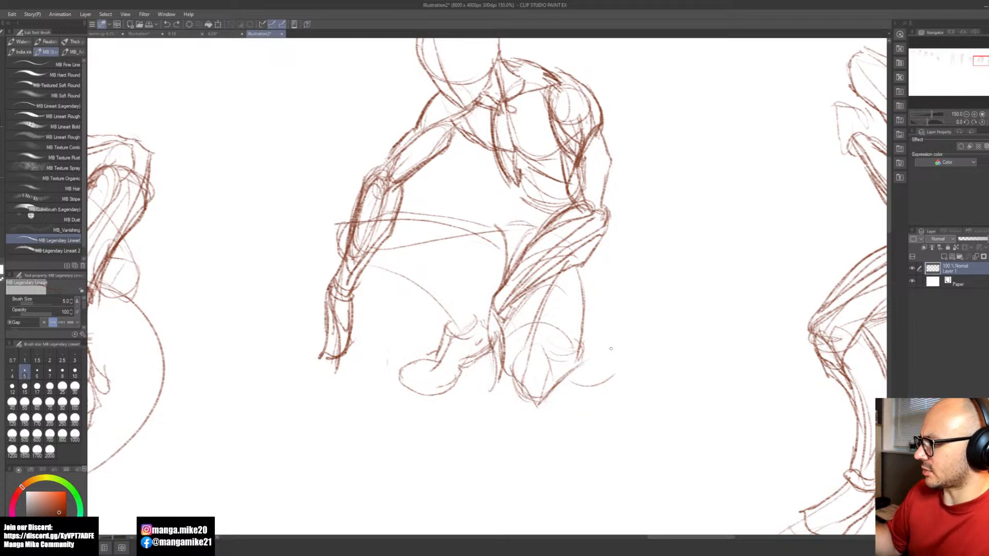
pyautogui.hotkey('ctrl', 'z')
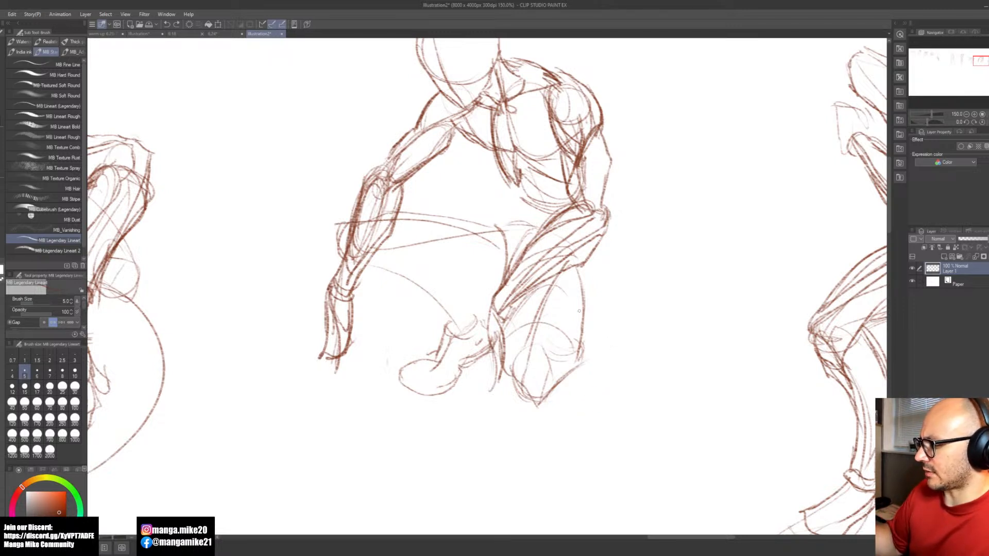
# Step: Refine the kneeling leg's outline around the knee and connect its outer thigh contour to the underside of the resting forearm
pyautogui.moveTo(587, 315)
pyautogui.mouseDown()
pyautogui.moveTo(582, 344)
pyautogui.moveTo(578, 336)
pyautogui.mouseUp()
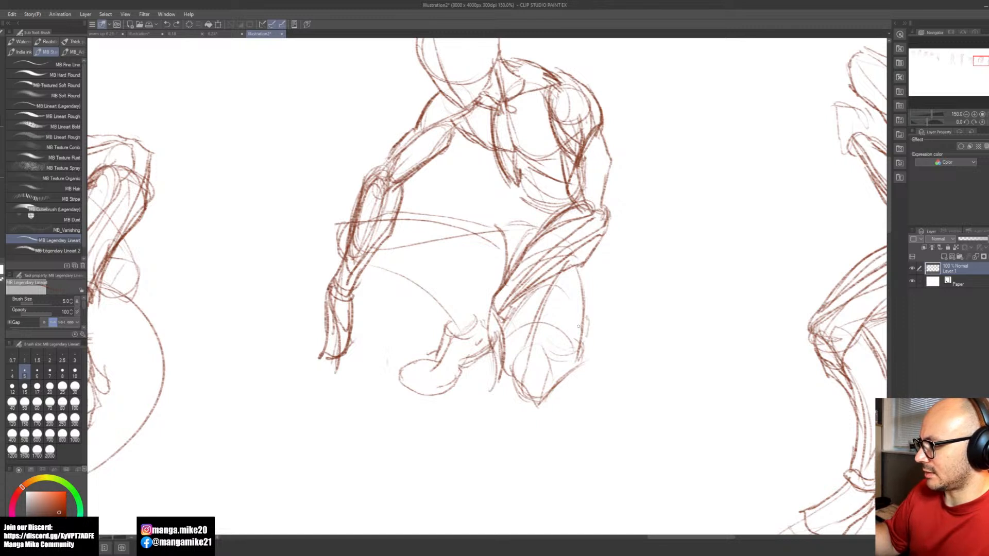
pyautogui.hotkey('ctrl', 'z')
pyautogui.moveTo(540, 404); pyautogui.dragTo(568, 356)
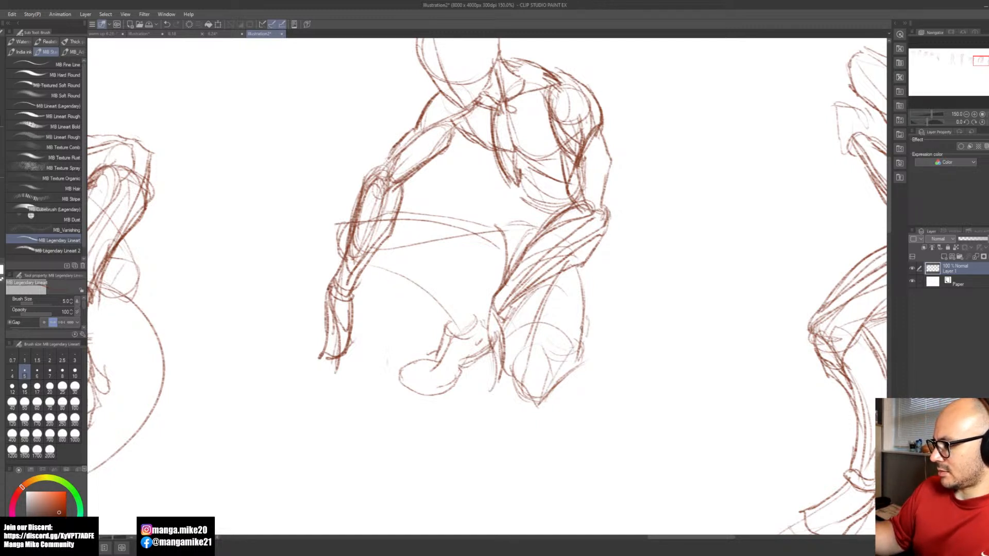
pyautogui.moveTo(584, 367)
pyautogui.mouseDown()
pyautogui.moveTo(620, 367)
pyautogui.moveTo(632, 386)
pyautogui.mouseUp()
pyautogui.hotkey('ctrl', 'z')
pyautogui.press('space')
pyautogui.moveTo(549, 405)
pyautogui.mouseDown()
pyautogui.moveTo(565, 428)
pyautogui.moveTo(589, 433)
pyautogui.mouseUp()
pyautogui.press('space')
pyautogui.moveTo(632, 383)
pyautogui.mouseDown()
pyautogui.moveTo(642, 403)
pyautogui.moveTo(661, 380)
pyautogui.moveTo(659, 344)
pyautogui.mouseUp()
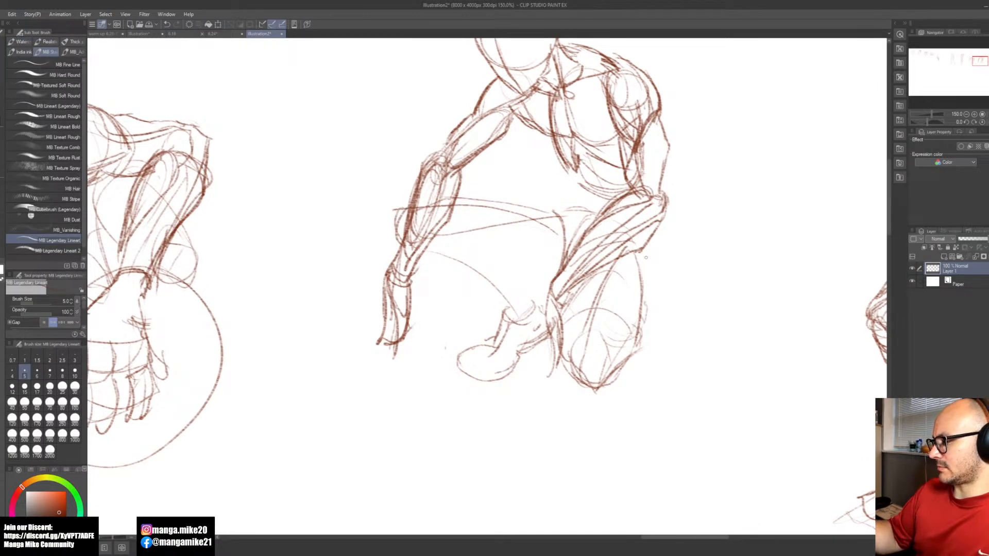
pyautogui.moveTo(649, 244); pyautogui.dragTo(642, 282)
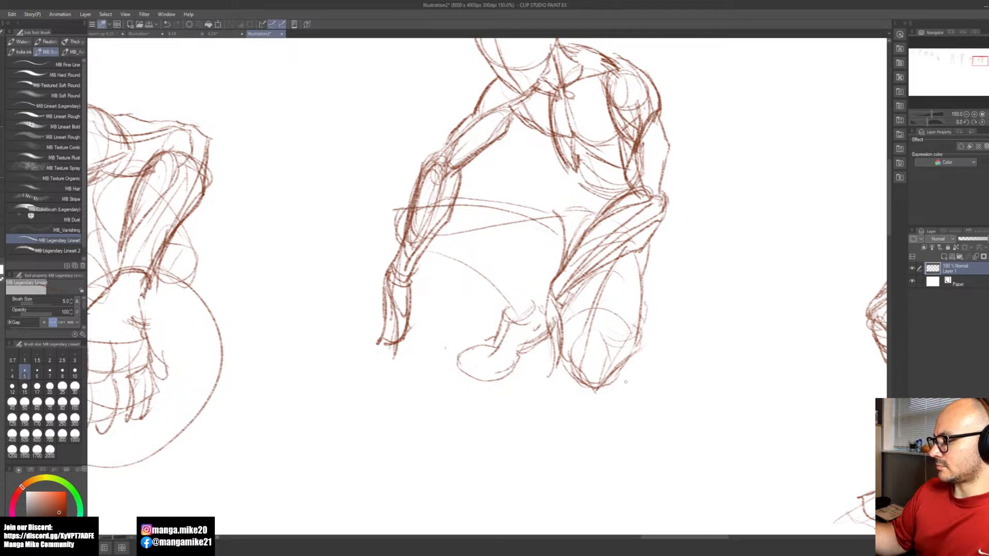
pyautogui.moveTo(623, 379)
pyautogui.mouseDown()
pyautogui.moveTo(631, 357)
pyautogui.moveTo(624, 383)
pyautogui.moveTo(637, 408)
pyautogui.mouseUp()
pyautogui.hotkey('ctrl', 'z')
pyautogui.moveTo(638, 361)
pyautogui.mouseDown()
pyautogui.moveTo(630, 400)
pyautogui.moveTo(616, 412)
pyautogui.moveTo(634, 412)
pyautogui.moveTo(608, 409)
pyautogui.moveTo(642, 407)
pyautogui.moveTo(628, 370)
pyautogui.moveTo(593, 387)
pyautogui.mouseUp()
pyautogui.hotkey('ctrl', 'z')
pyautogui.hotkey('ctrl', 'z')
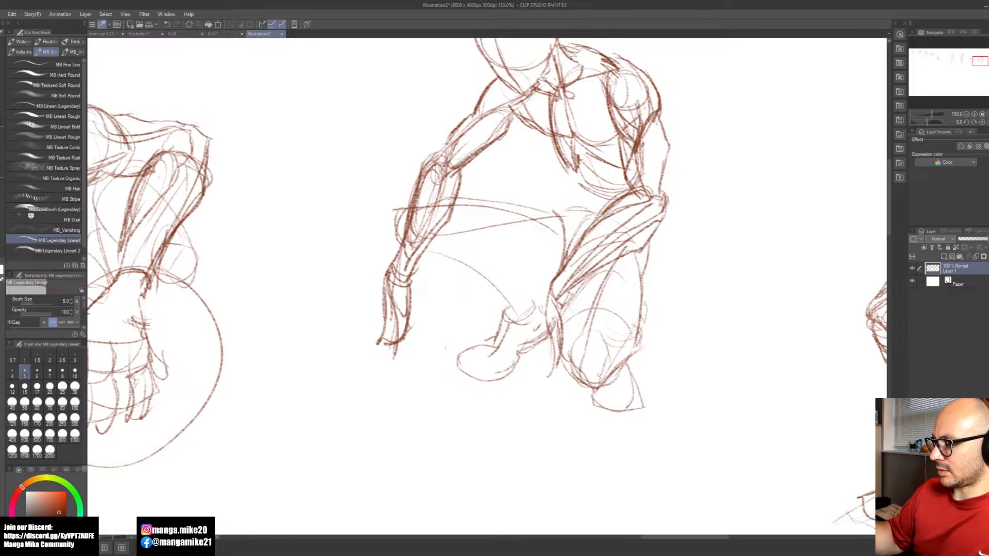
# Step: Sketch the kneeling leg's calf behind the thigh and a triangular tucked foot beside the knee
pyautogui.scroll(-4, 665, 361)
pyautogui.scroll(4, 668, 354)
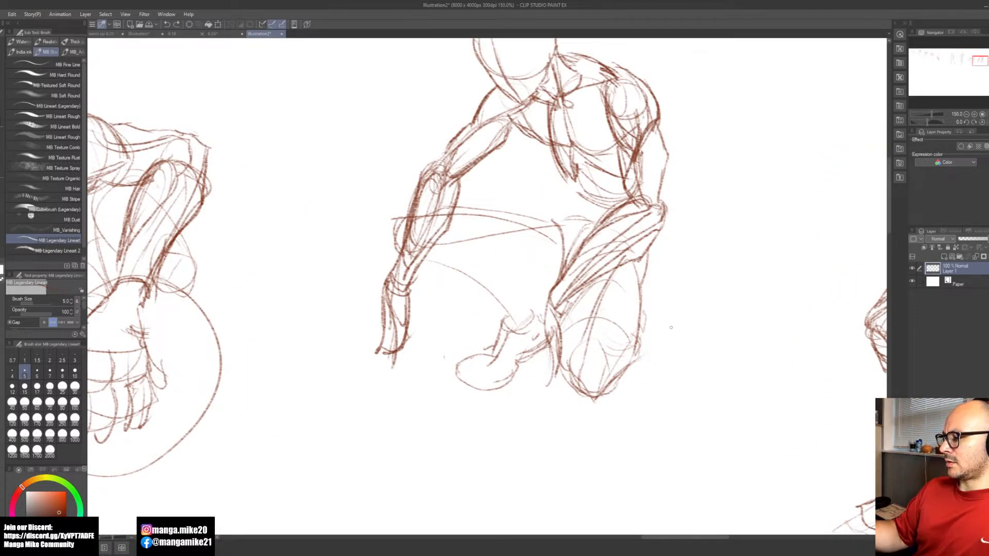
pyautogui.moveTo(610, 271)
pyautogui.mouseDown()
pyautogui.moveTo(587, 387)
pyautogui.moveTo(629, 322)
pyautogui.moveTo(640, 337)
pyautogui.moveTo(620, 318)
pyautogui.moveTo(618, 389)
pyautogui.mouseUp()
pyautogui.moveTo(639, 345)
pyautogui.mouseDown()
pyautogui.moveTo(620, 391)
pyautogui.moveTo(651, 371)
pyautogui.moveTo(650, 386)
pyautogui.moveTo(613, 397)
pyautogui.moveTo(654, 391)
pyautogui.moveTo(618, 392)
pyautogui.moveTo(639, 402)
pyautogui.moveTo(616, 388)
pyautogui.moveTo(613, 404)
pyautogui.moveTo(662, 405)
pyautogui.moveTo(654, 394)
pyautogui.moveTo(657, 407)
pyautogui.moveTo(666, 373)
pyautogui.moveTo(656, 371)
pyautogui.mouseUp()
pyautogui.press('e')
pyautogui.press('b')
pyautogui.moveTo(606, 402); pyautogui.dragTo(656, 405)
pyautogui.moveTo(616, 377); pyautogui.dragTo(608, 401)
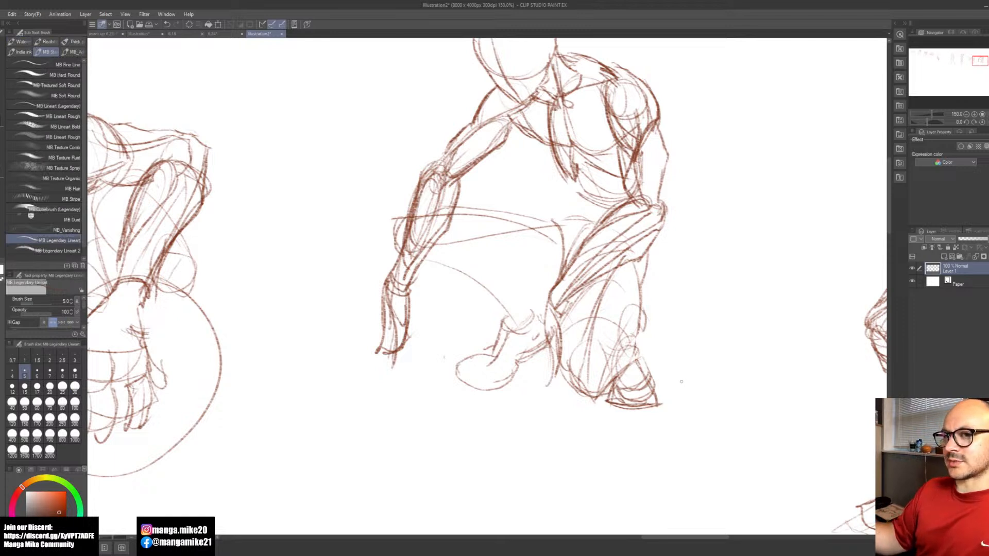
pyautogui.press('space')
pyautogui.moveTo(687, 369)
pyautogui.mouseDown()
pyautogui.moveTo(664, 399)
pyautogui.moveTo(673, 388)
pyautogui.mouseUp()
pyautogui.moveTo(545, 440); pyautogui.dragTo(631, 259)
pyautogui.hotkey('ctrl', 'z')
pyautogui.press('space')
pyautogui.moveTo(702, 357); pyautogui.dragTo(644, 380)
# Step: Strengthen the crouching figure's front torso contour from the chest down the side of the abdomen
pyautogui.scroll(-1, 638, 363)
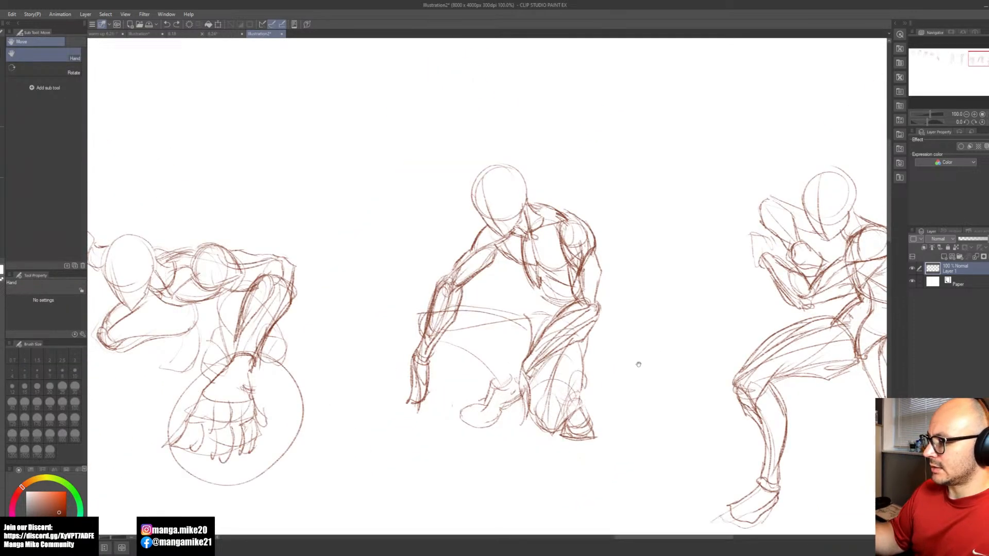
pyautogui.scroll(1, 543, 318)
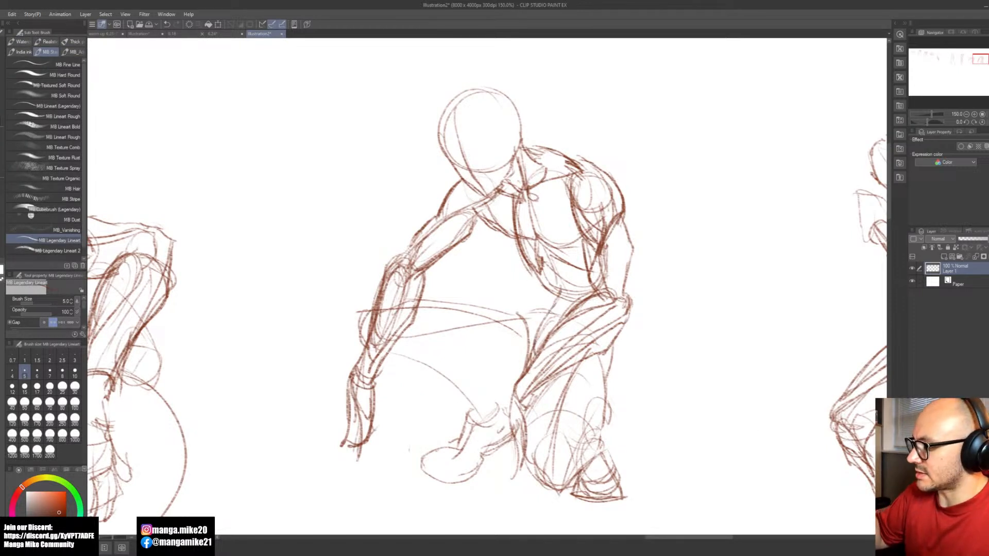
pyautogui.moveTo(513, 233); pyautogui.dragTo(540, 277)
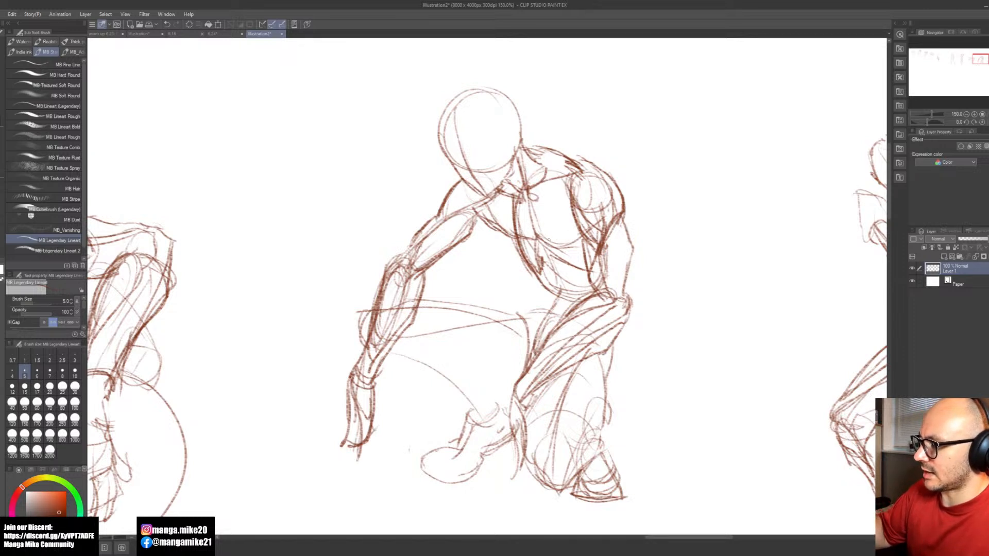
pyautogui.moveTo(565, 224); pyautogui.dragTo(608, 268)
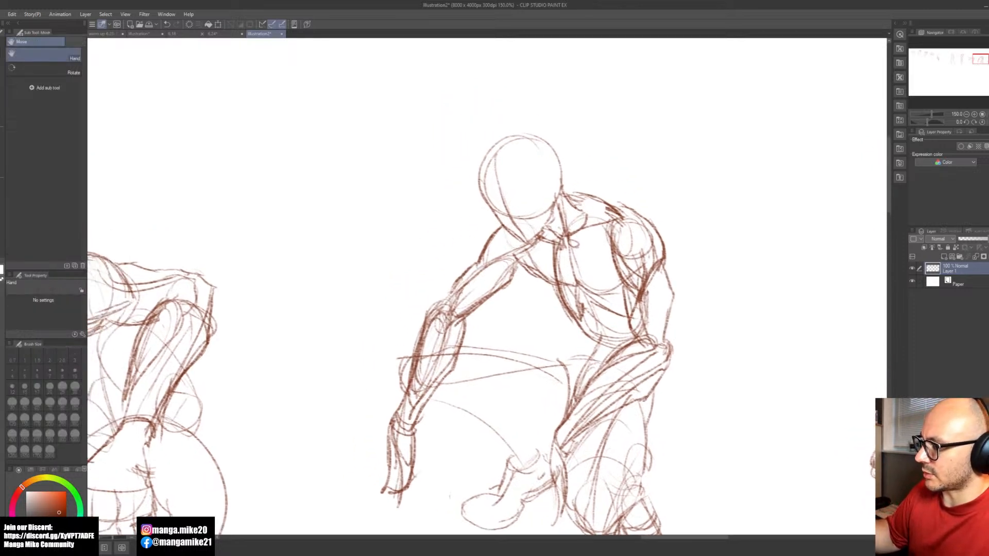
# Step: Erase the construction lines inside the crouching figure's near shoulder, then redraw the deltoid and the upper arm's outer contour
pyautogui.press('e')
pyautogui.moveTo(633, 233)
pyautogui.mouseDown()
pyautogui.moveTo(645, 283)
pyautogui.moveTo(637, 300)
pyautogui.mouseUp()
pyautogui.press('b')
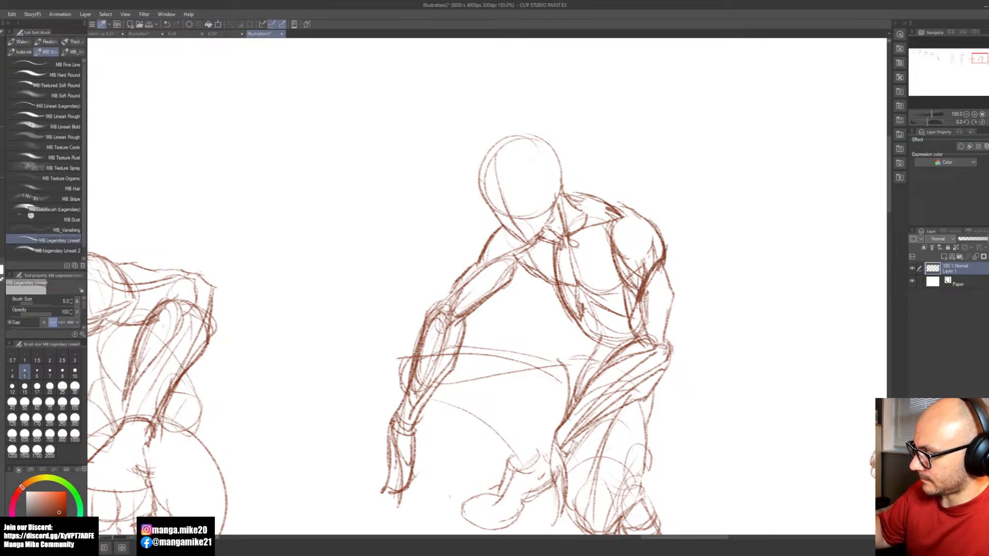
pyautogui.moveTo(612, 219)
pyautogui.mouseDown()
pyautogui.moveTo(609, 255)
pyautogui.moveTo(638, 293)
pyautogui.mouseUp()
pyautogui.moveTo(663, 259)
pyautogui.mouseDown()
pyautogui.moveTo(670, 345)
pyautogui.moveTo(647, 404)
pyautogui.moveTo(705, 350)
pyautogui.mouseUp()
# Step: Define the raised leg's calf with an inner line and a darker shin contour to the ankle, and mark a small direction arrow
pyautogui.press('space')
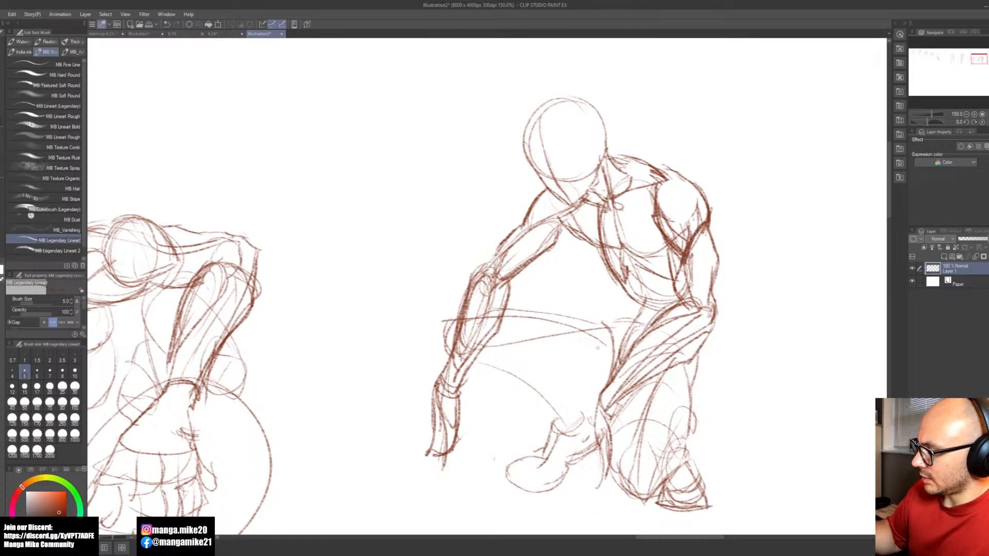
pyautogui.moveTo(528, 339); pyautogui.dragTo(562, 386)
pyautogui.moveTo(472, 361)
pyautogui.mouseDown()
pyautogui.moveTo(526, 383)
pyautogui.moveTo(564, 422)
pyautogui.mouseUp()
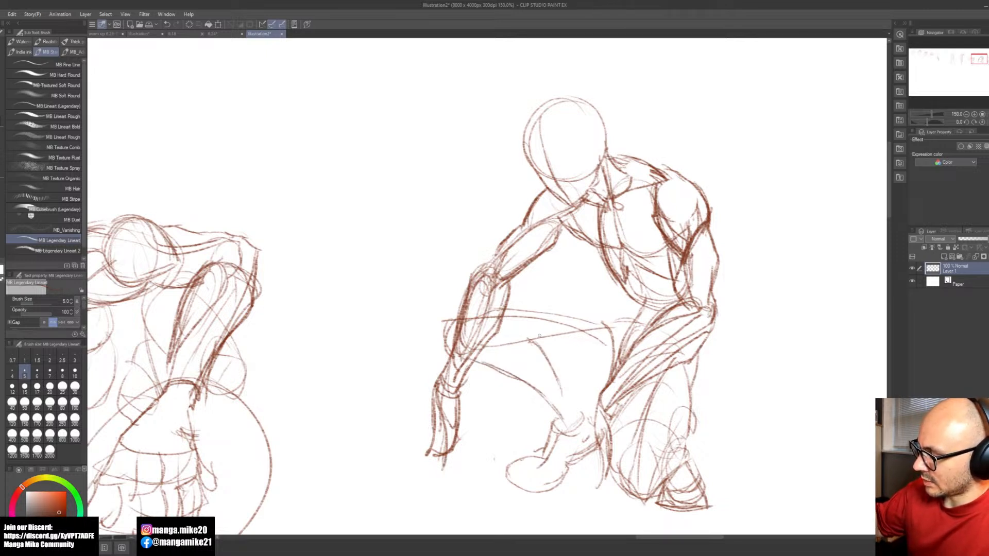
pyautogui.moveTo(467, 413); pyautogui.dragTo(504, 384)
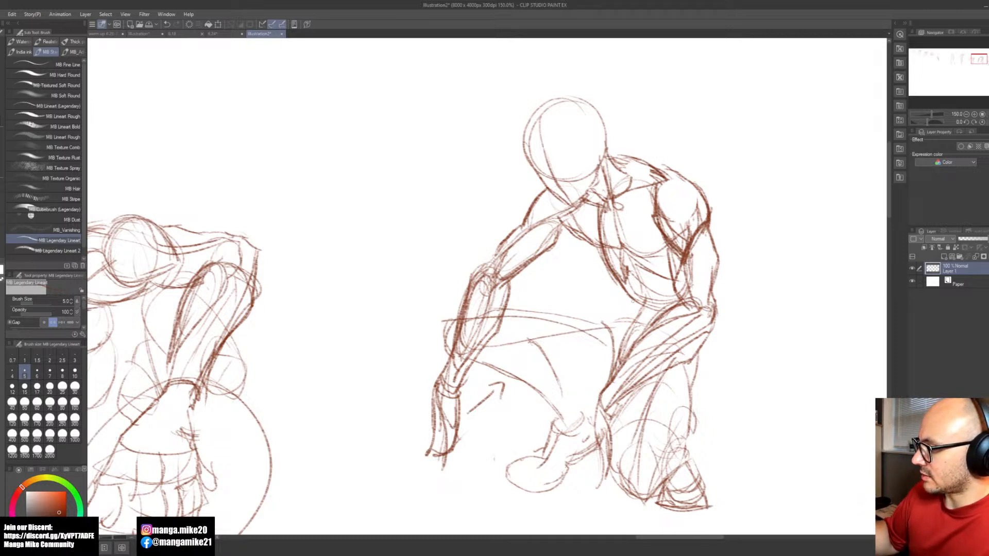
# Step: Draw a fuller upper contour along the crouching figure's raised thigh and darken the thigh's underside toward the hip
pyautogui.moveTo(596, 319); pyautogui.dragTo(625, 309)
pyautogui.hotkey('ctrl', 'z')
pyautogui.moveTo(544, 306)
pyautogui.mouseDown()
pyautogui.moveTo(602, 320)
pyautogui.moveTo(580, 310)
pyautogui.moveTo(487, 313)
pyautogui.mouseUp()
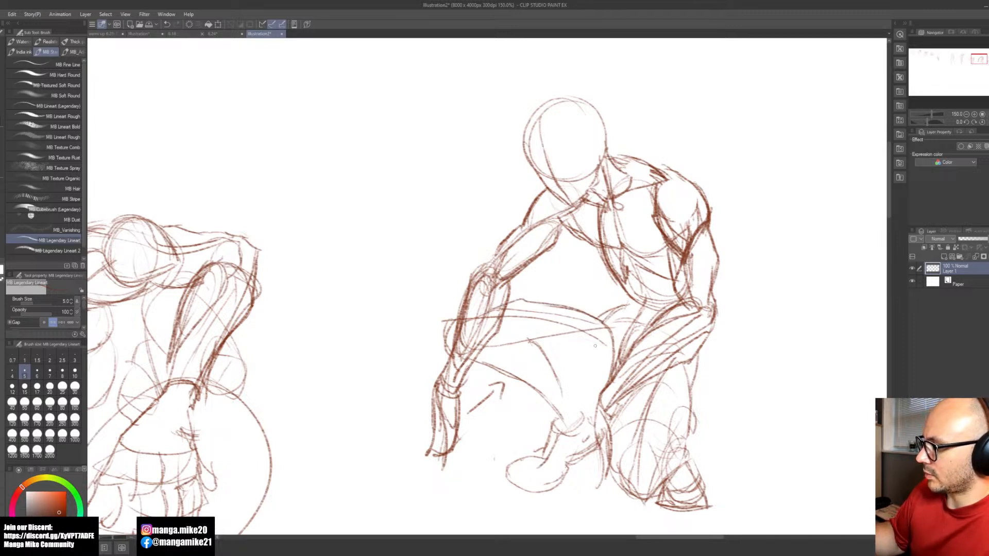
pyautogui.moveTo(611, 378); pyautogui.dragTo(540, 345)
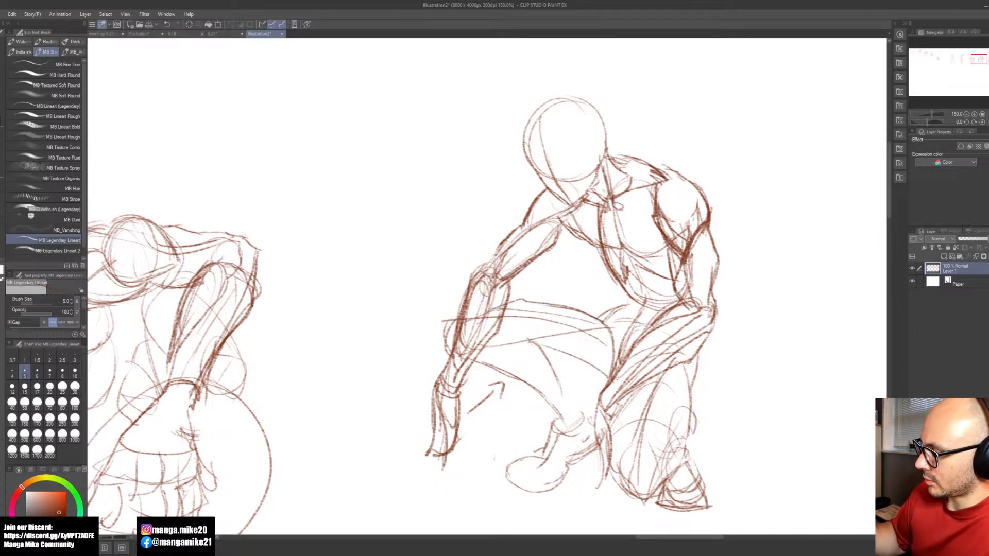
pyautogui.moveTo(593, 367); pyautogui.dragTo(536, 350)
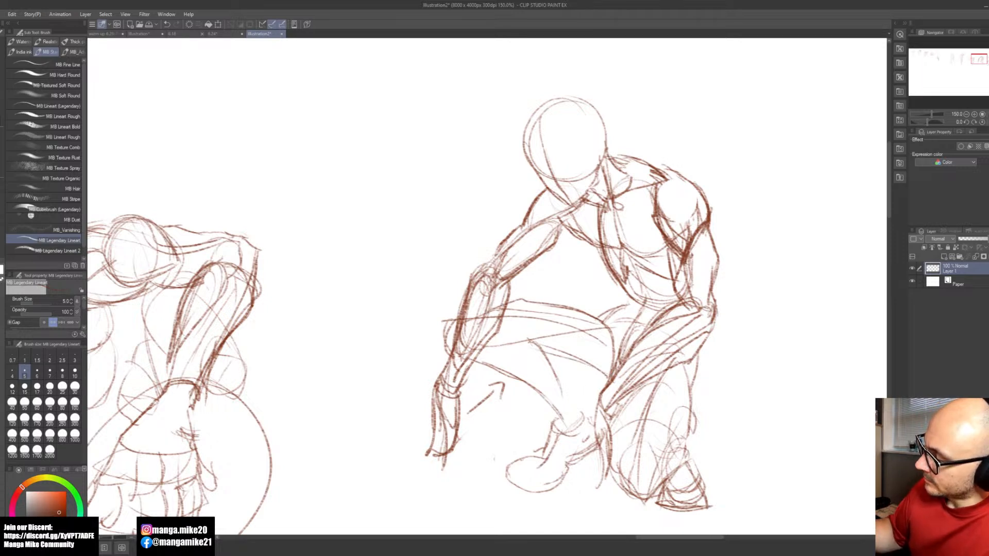
pyautogui.moveTo(607, 377)
pyautogui.mouseDown()
pyautogui.moveTo(539, 341)
pyautogui.moveTo(497, 333)
pyautogui.moveTo(480, 346)
pyautogui.mouseUp()
# Step: Erase the tucked foot beside the crouching figure's kneeling knee
pyautogui.moveTo(712, 390); pyautogui.dragTo(657, 359)
pyautogui.scroll(-3, 657, 359)
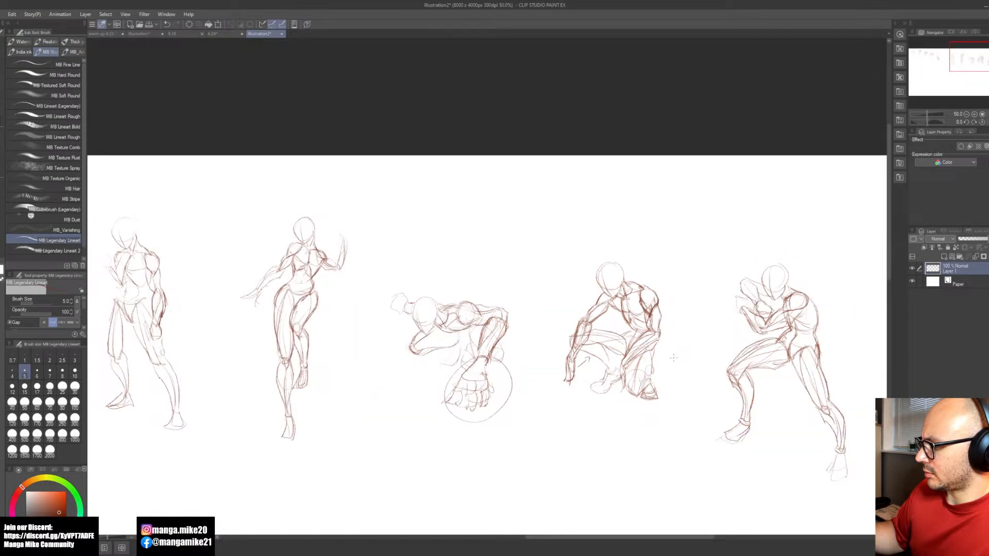
pyautogui.scroll(-1, 673, 360)
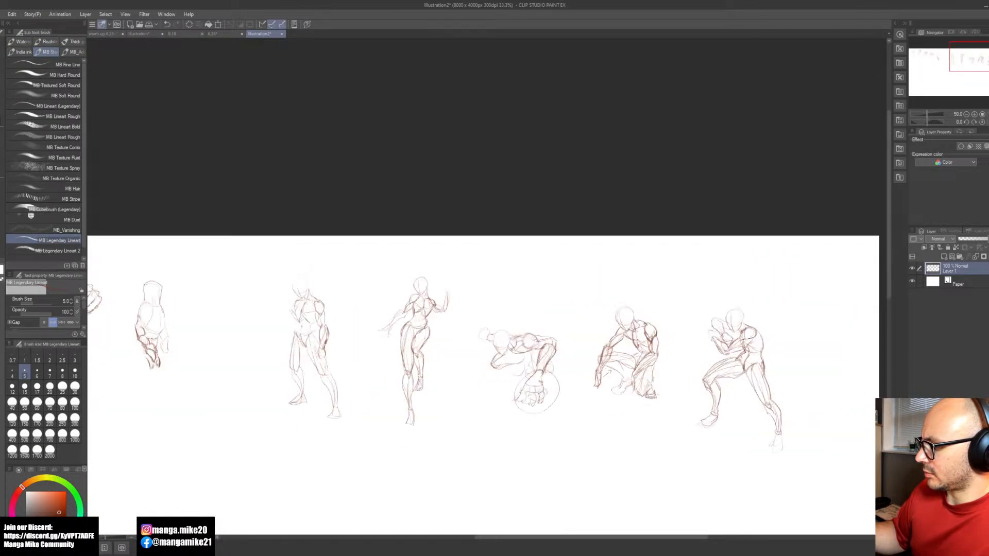
pyautogui.press('e')
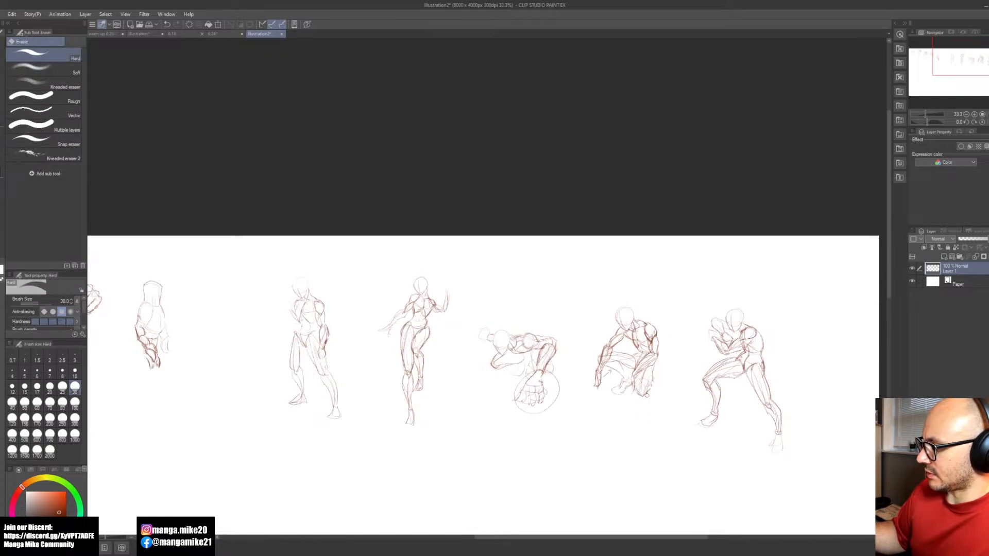
pyautogui.press('b')
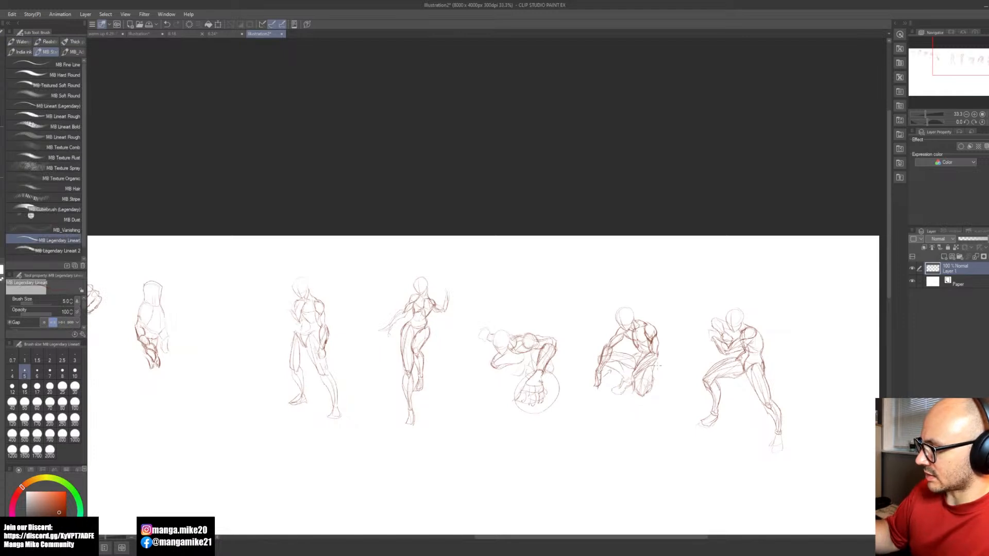
pyautogui.moveTo(648, 439); pyautogui.dragTo(606, 428)
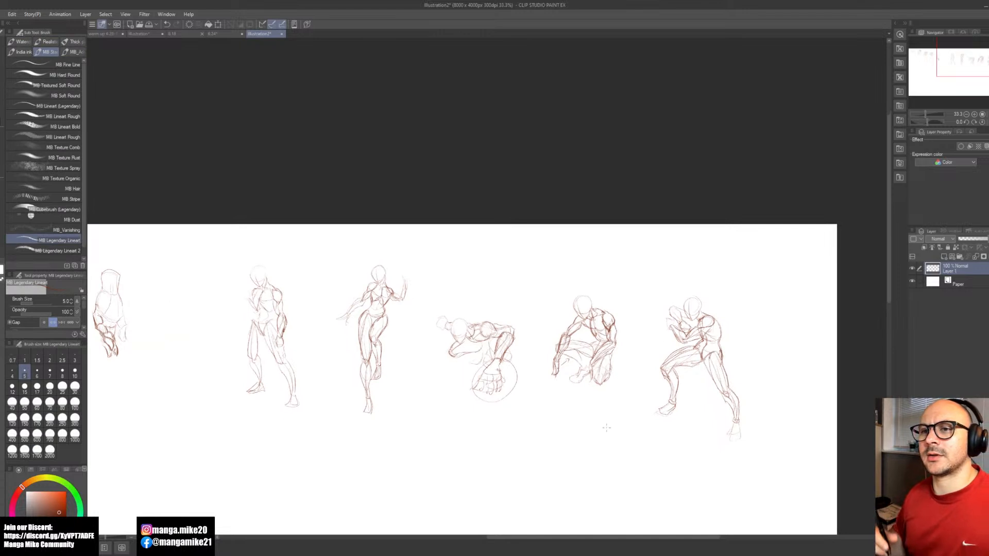
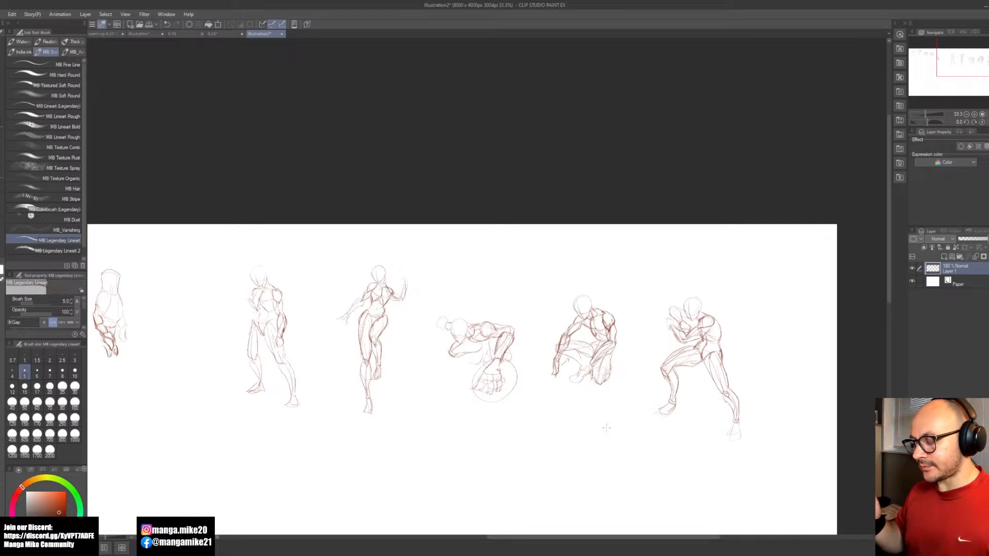
# Step: Select the first standing figure's far leg, rotate it slightly inward beneath the pelvis, and clear the selection
pyautogui.press('space')
pyautogui.moveTo(543, 453)
pyautogui.mouseDown()
pyautogui.moveTo(548, 441)
pyautogui.moveTo(516, 451)
pyautogui.mouseUp()
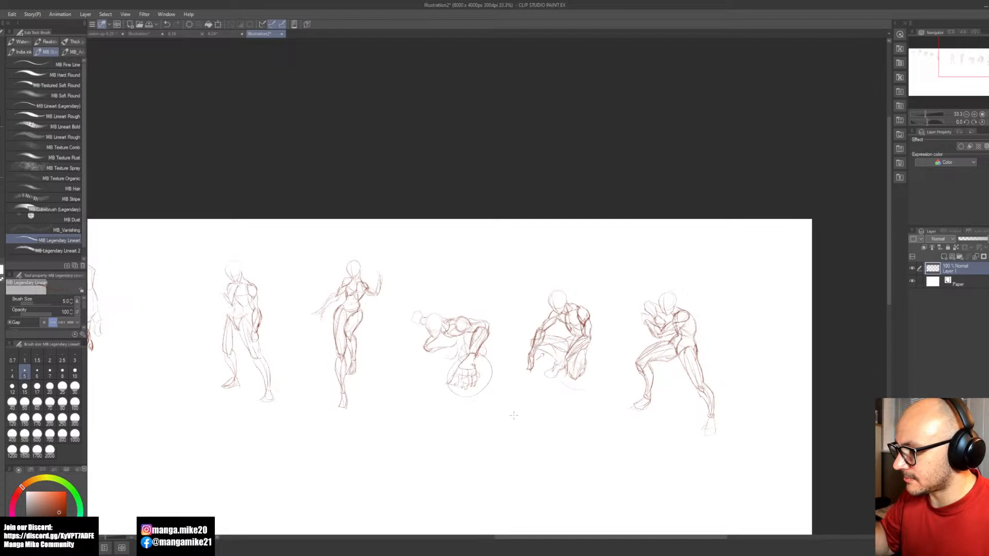
pyautogui.moveTo(448, 436); pyautogui.dragTo(629, 388)
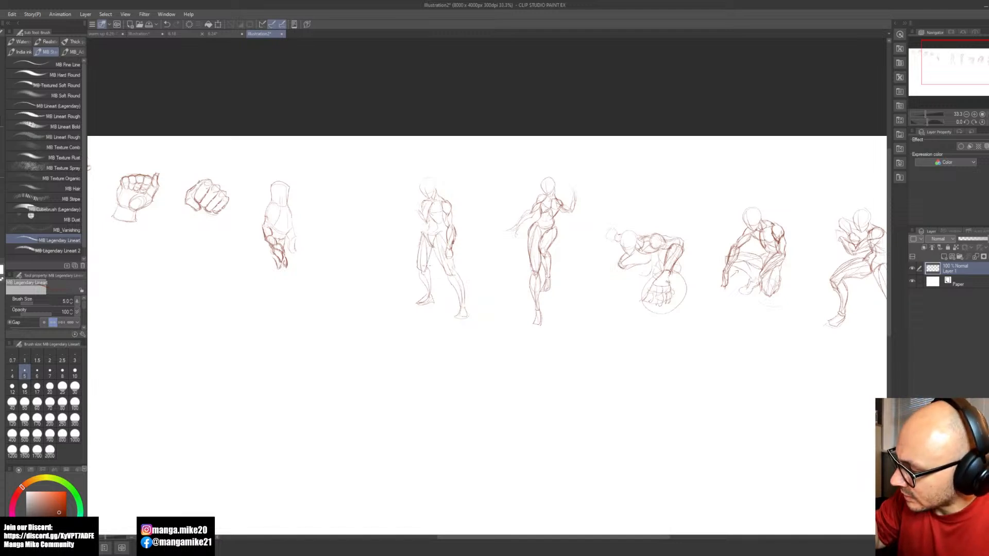
pyautogui.press('m')
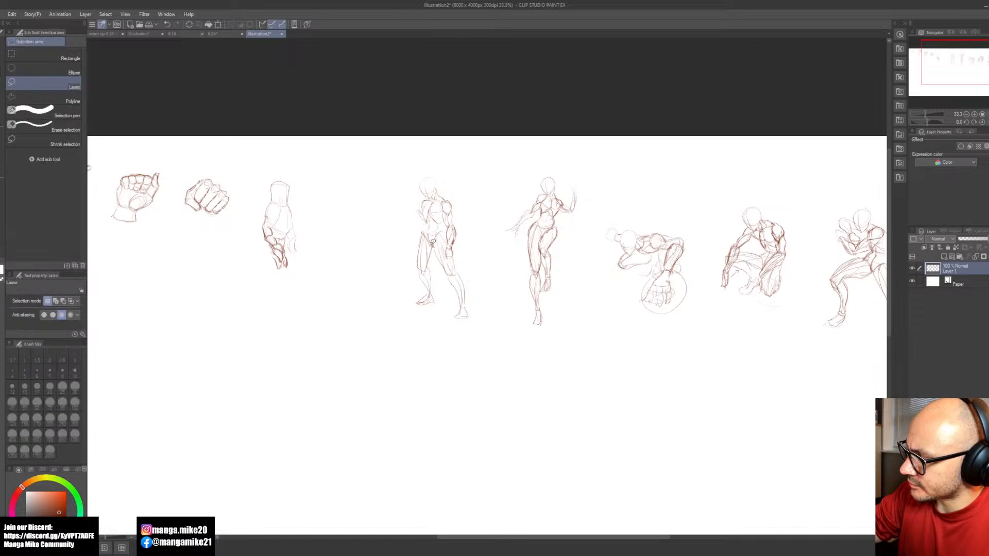
pyautogui.moveTo(423, 233)
pyautogui.mouseDown()
pyautogui.moveTo(413, 275)
pyautogui.moveTo(420, 321)
pyautogui.moveTo(439, 277)
pyautogui.moveTo(429, 244)
pyautogui.mouseUp()
pyautogui.hotkey('ctrl', 't')
pyautogui.moveTo(479, 349); pyautogui.dragTo(496, 355)
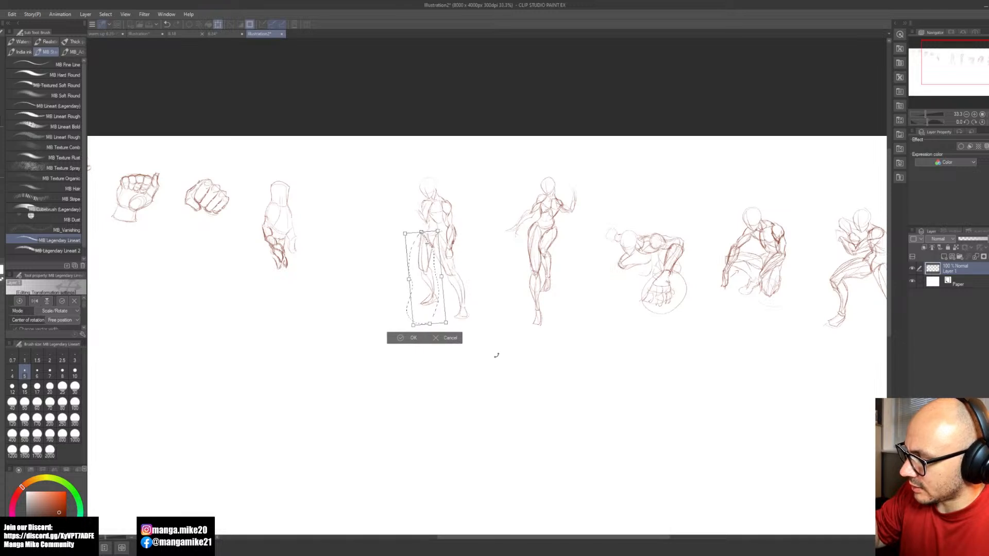
pyautogui.moveTo(434, 273); pyautogui.dragTo(436, 273)
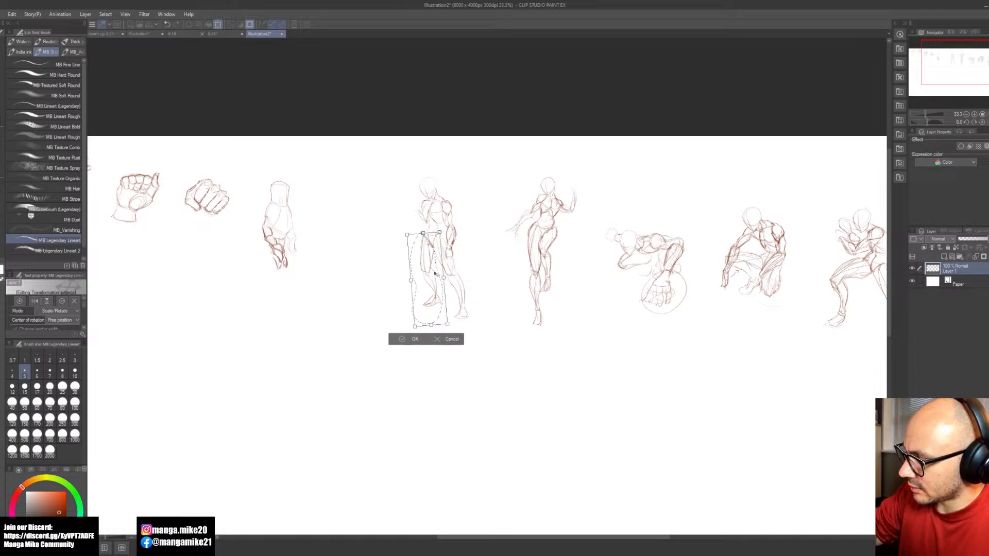
pyautogui.press('Return')
pyautogui.click(359, 339)
# Step: Erase the first standing figure's far leg below the knee and redraw the lower leg and foot
pyautogui.press('e')
pyautogui.moveTo(431, 276)
pyautogui.mouseDown()
pyautogui.moveTo(425, 310)
pyautogui.moveTo(438, 293)
pyautogui.mouseUp()
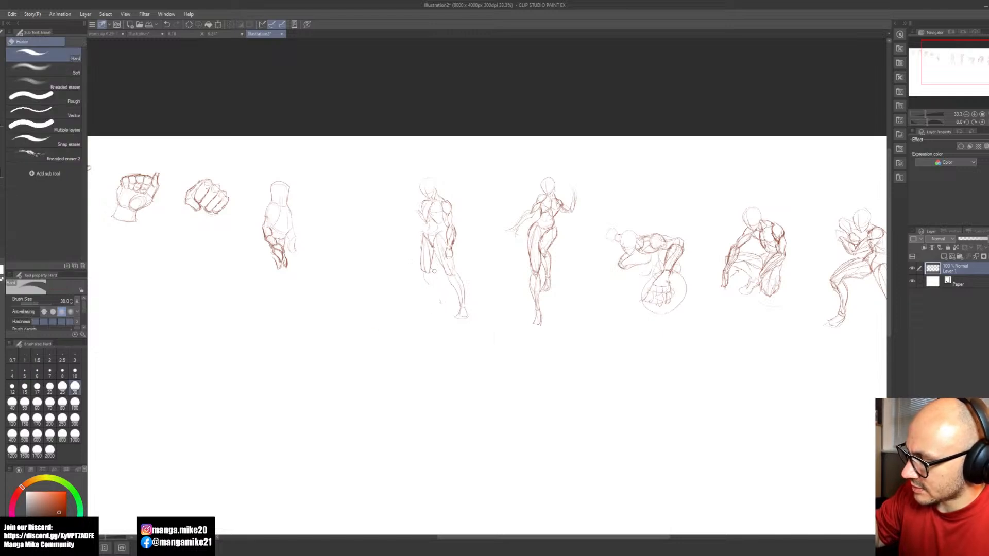
pyautogui.press('b')
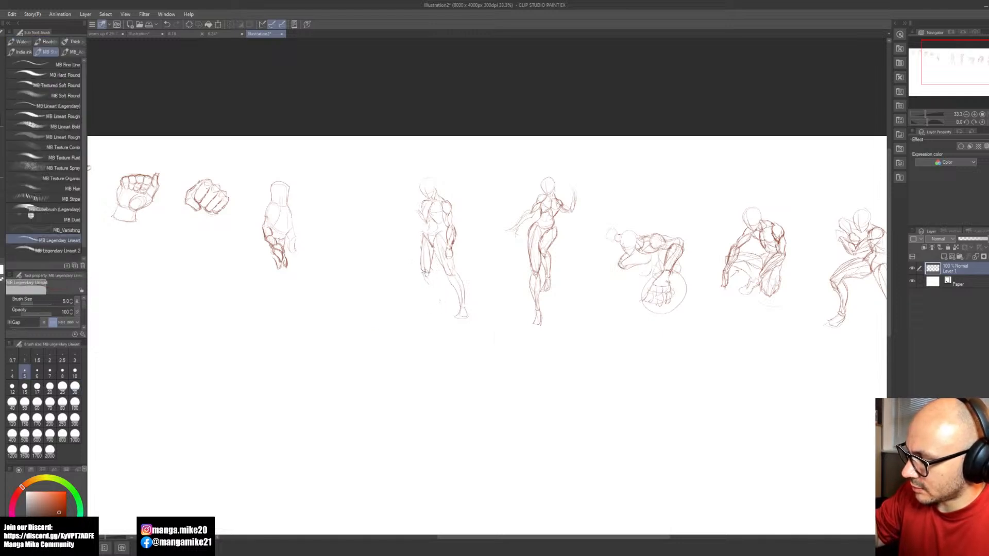
pyautogui.moveTo(426, 281)
pyautogui.mouseDown()
pyautogui.moveTo(423, 302)
pyautogui.moveTo(433, 280)
pyautogui.moveTo(431, 293)
pyautogui.moveTo(415, 305)
pyautogui.mouseUp()
pyautogui.press('space')
pyautogui.moveTo(470, 332); pyautogui.dragTo(467, 384)
pyautogui.scroll(1, 430, 344)
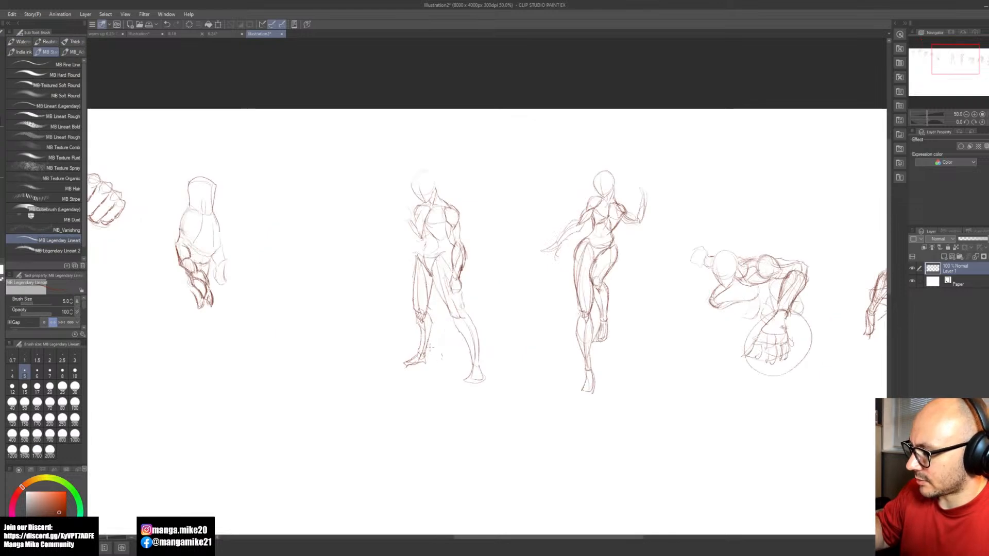
# Step: Select the redrawn lower leg and foot, nudge them slightly upward at the knee, and clear the selection
pyautogui.press('m')
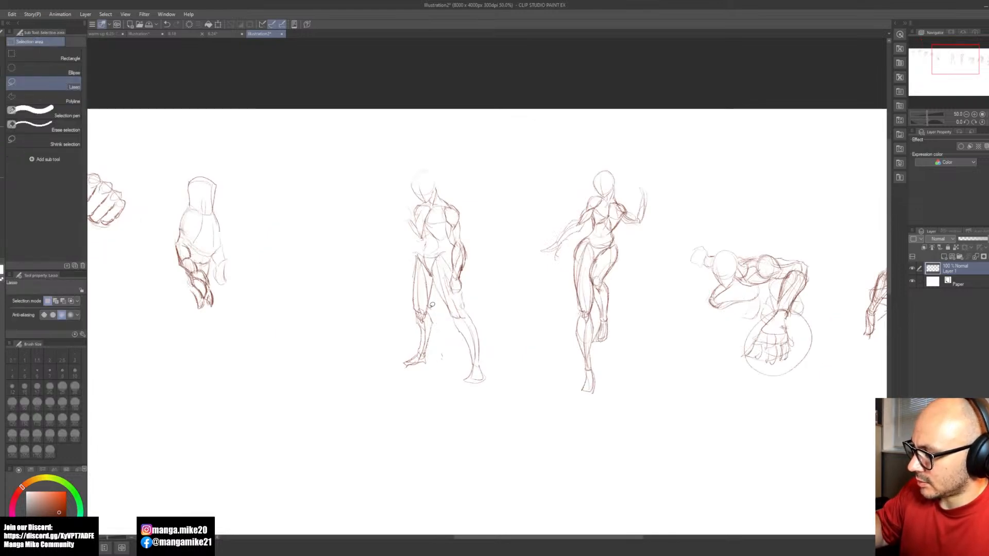
pyautogui.moveTo(423, 300)
pyautogui.mouseDown()
pyautogui.moveTo(394, 369)
pyautogui.moveTo(443, 342)
pyautogui.moveTo(432, 305)
pyautogui.mouseUp()
pyautogui.press('b')
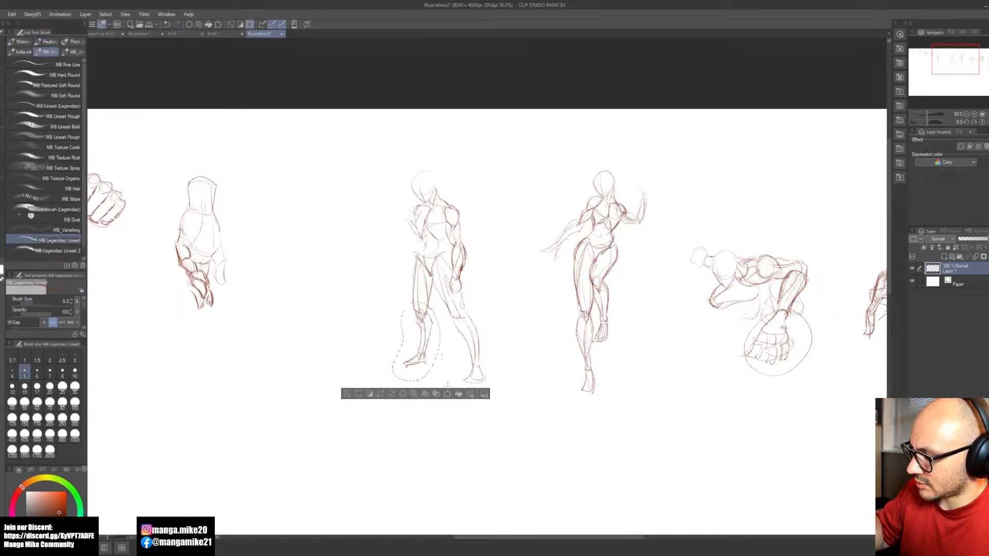
pyautogui.hotkey('ctrl', 't')
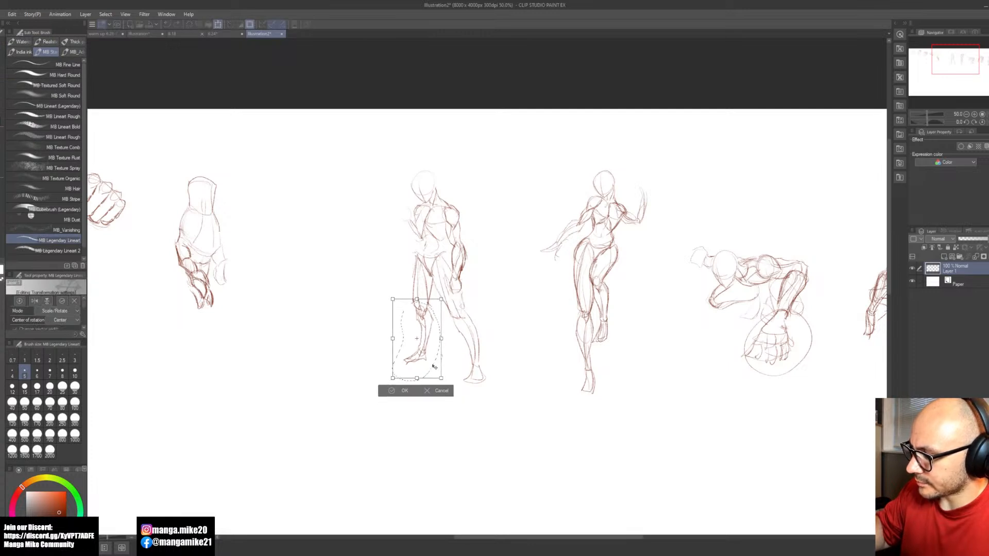
pyautogui.click(390, 387)
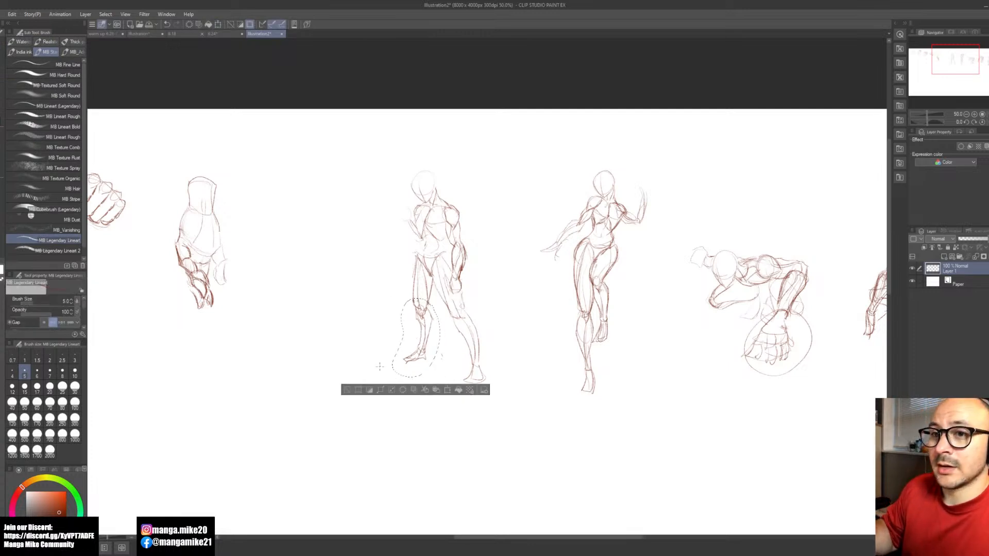
pyautogui.click(351, 392)
pyautogui.press('space')
pyautogui.moveTo(533, 429)
pyautogui.mouseDown()
pyautogui.moveTo(517, 417)
pyautogui.moveTo(567, 309)
pyautogui.mouseUp()
pyautogui.moveTo(457, 363); pyautogui.dragTo(536, 358)
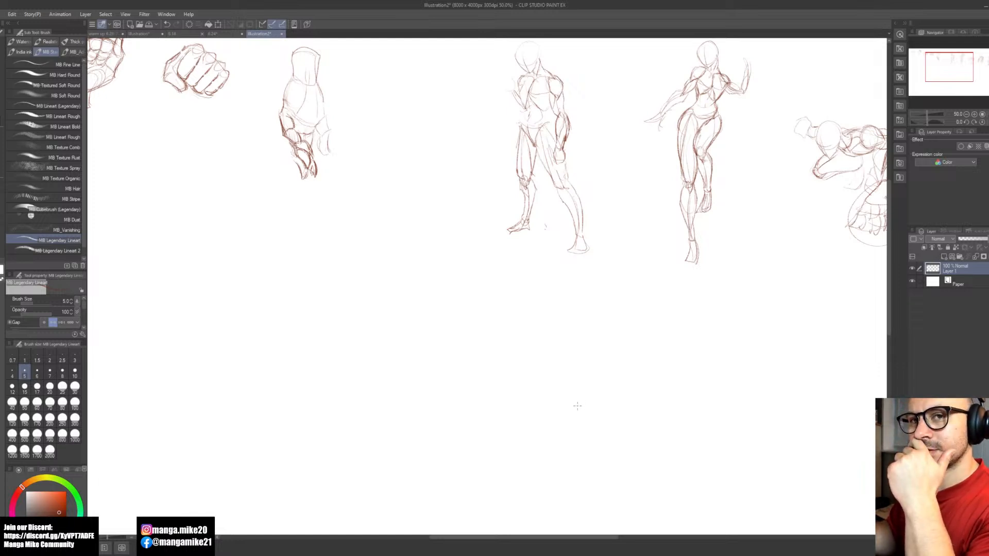
pyautogui.moveTo(580, 406); pyautogui.dragTo(536, 331)
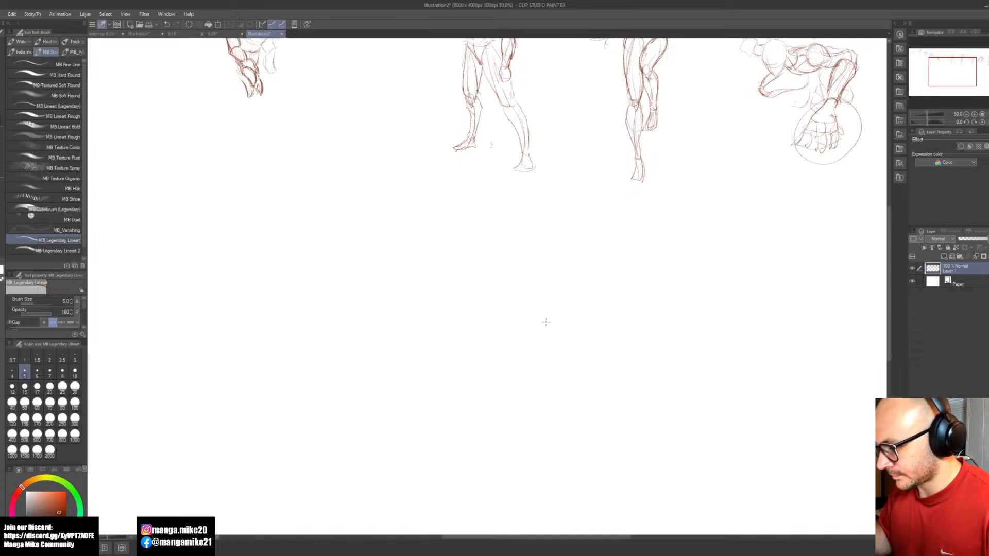
pyautogui.press('space')
pyautogui.moveTo(565, 345); pyautogui.dragTo(547, 343)
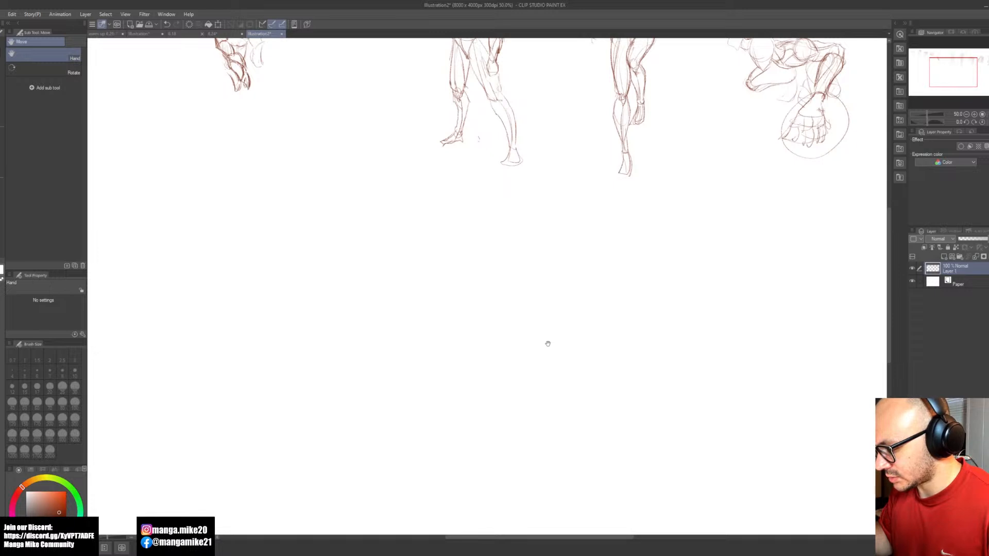
pyautogui.moveTo(547, 344); pyautogui.dragTo(536, 331)
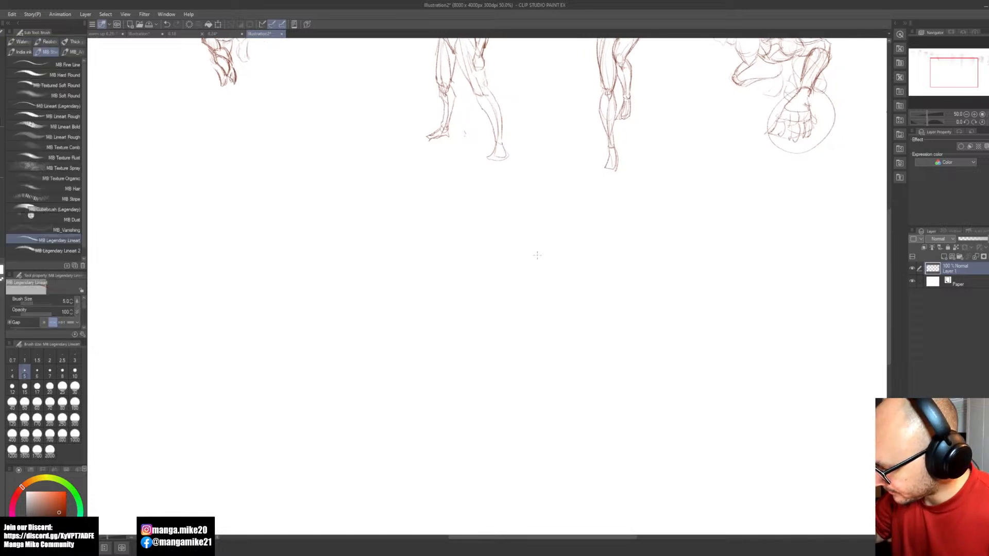
pyautogui.moveTo(522, 250); pyautogui.dragTo(538, 265)
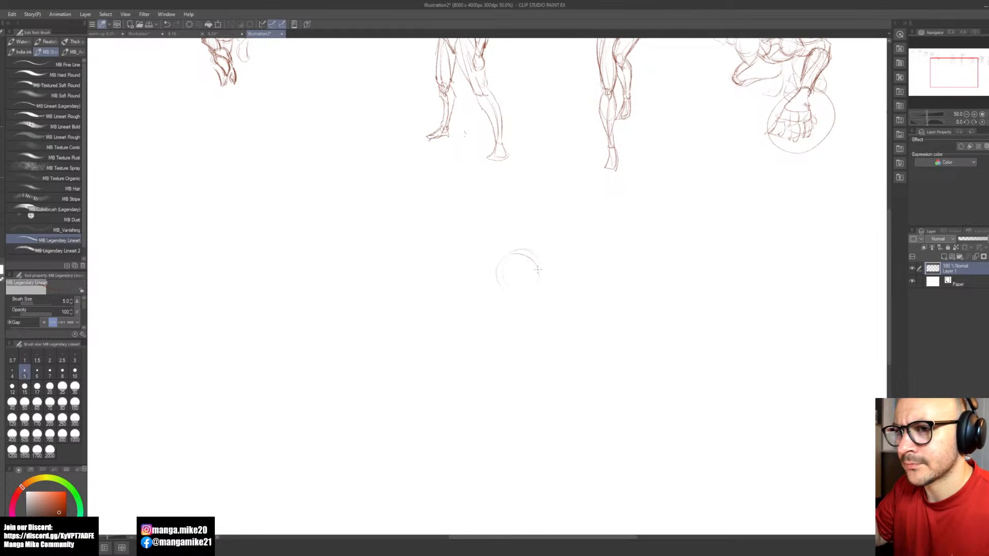
pyautogui.scroll(3, 541, 277)
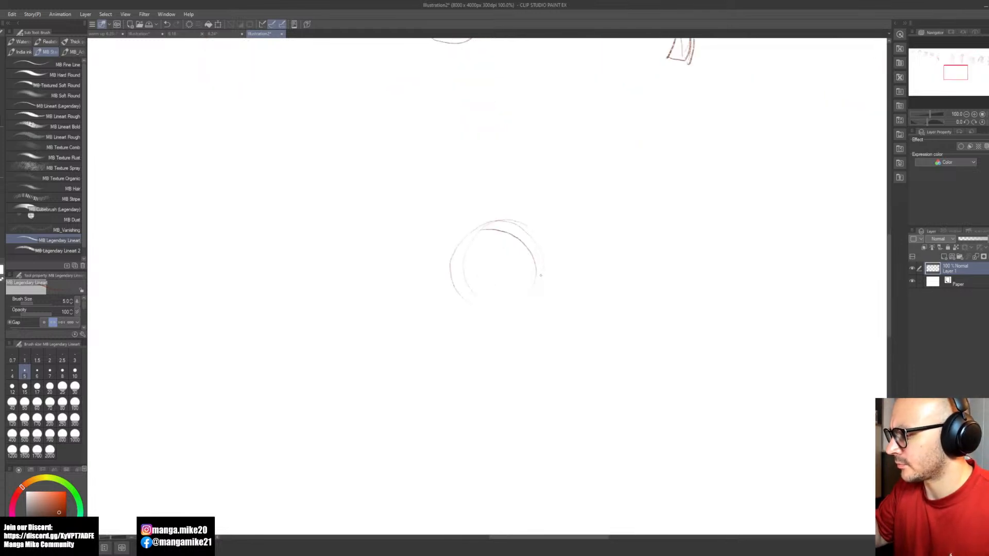
pyautogui.press('e')
pyautogui.moveTo(536, 282)
pyautogui.mouseDown()
pyautogui.moveTo(507, 232)
pyautogui.moveTo(465, 250)
pyautogui.moveTo(465, 243)
pyautogui.moveTo(434, 278)
pyautogui.moveTo(458, 287)
pyautogui.moveTo(497, 230)
pyautogui.moveTo(484, 270)
pyautogui.mouseUp()
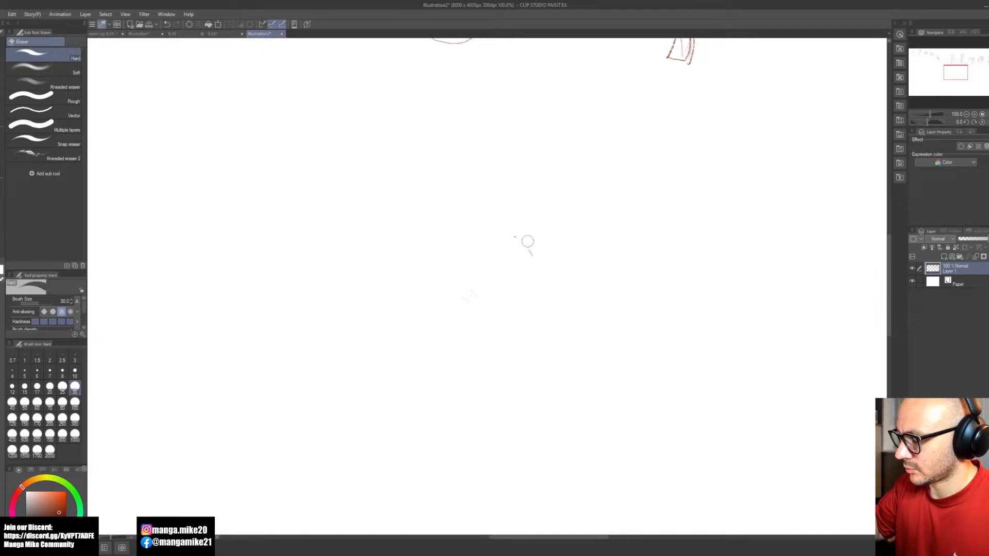
# Step: Sketch a new figure's head below the standing figures as a small circle with a curved centre line, tapered jaw and neck lines
pyautogui.press('b')
pyautogui.moveTo(483, 182)
pyautogui.mouseDown()
pyautogui.moveTo(484, 209)
pyautogui.moveTo(487, 170)
pyautogui.moveTo(508, 162)
pyautogui.moveTo(502, 222)
pyautogui.mouseUp()
pyautogui.hotkey('ctrl', 'z')
pyautogui.hotkey('ctrl', 'z')
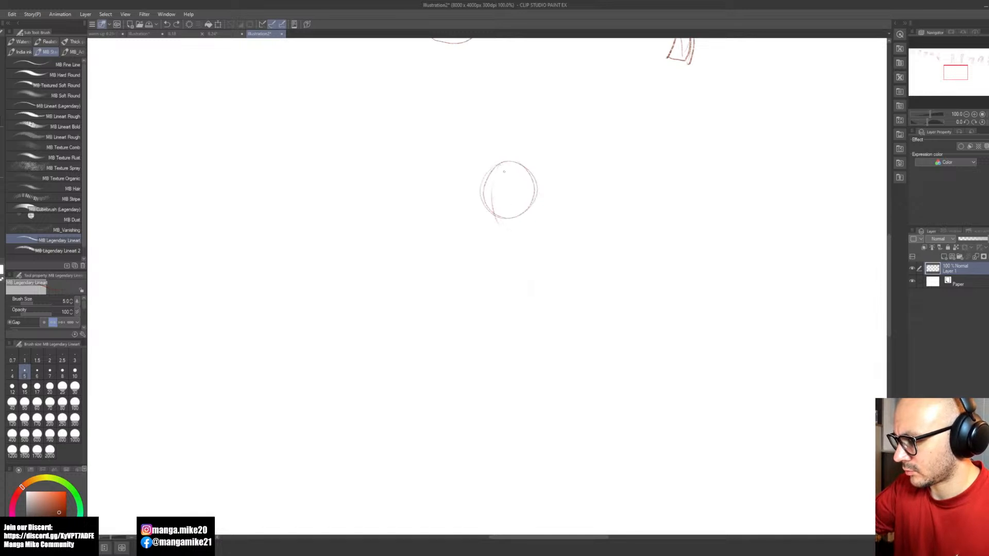
pyautogui.moveTo(494, 176); pyautogui.dragTo(514, 239)
pyautogui.moveTo(482, 192)
pyautogui.mouseDown()
pyautogui.moveTo(507, 233)
pyautogui.moveTo(533, 204)
pyautogui.moveTo(553, 223)
pyautogui.moveTo(544, 235)
pyautogui.mouseUp()
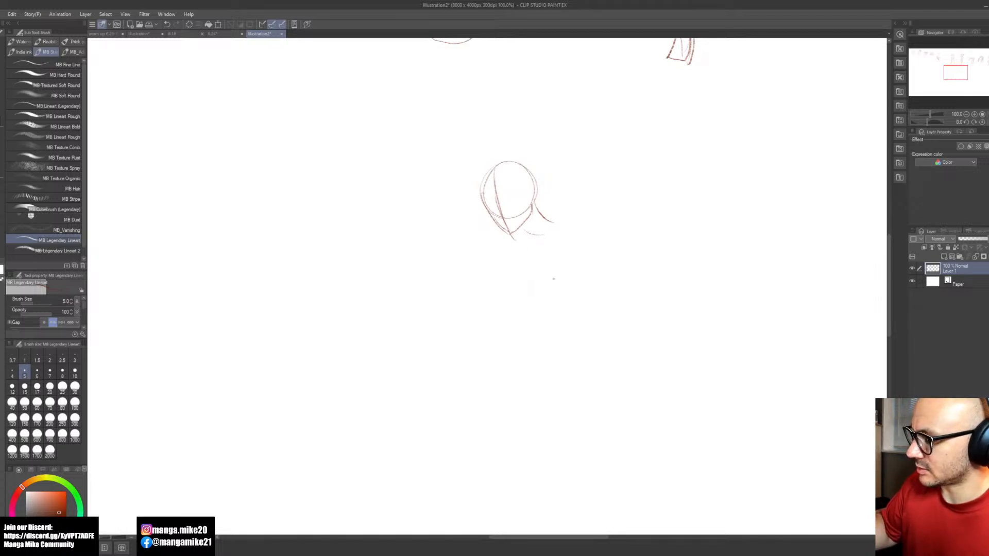
# Step: Sketch the new figure's tilted oval ribcage with the shoulder shapes, lower rib contour and rounded waist beneath it
pyautogui.moveTo(559, 242)
pyautogui.mouseDown()
pyautogui.moveTo(509, 263)
pyautogui.moveTo(550, 231)
pyautogui.mouseUp()
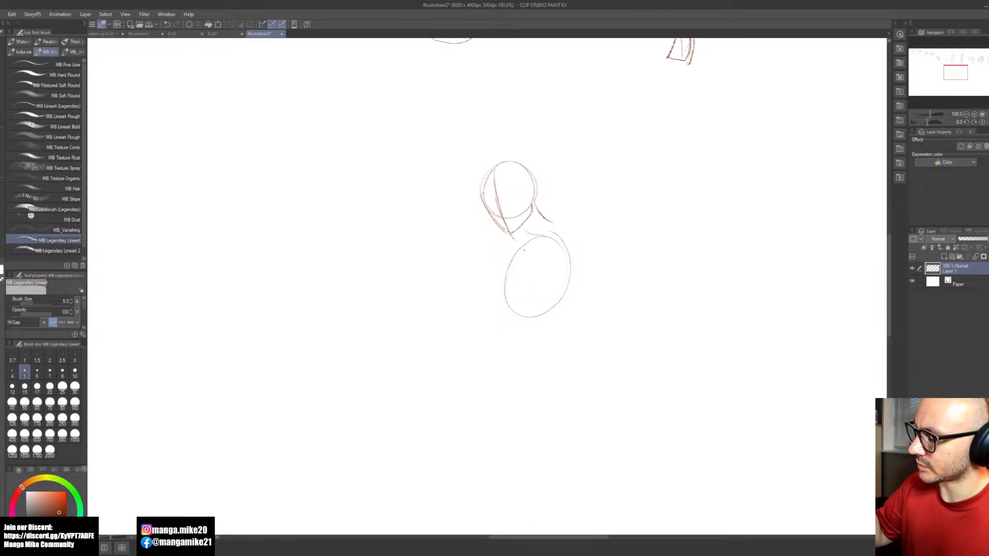
pyautogui.moveTo(521, 241)
pyautogui.mouseDown()
pyautogui.moveTo(548, 257)
pyautogui.moveTo(515, 246)
pyautogui.mouseUp()
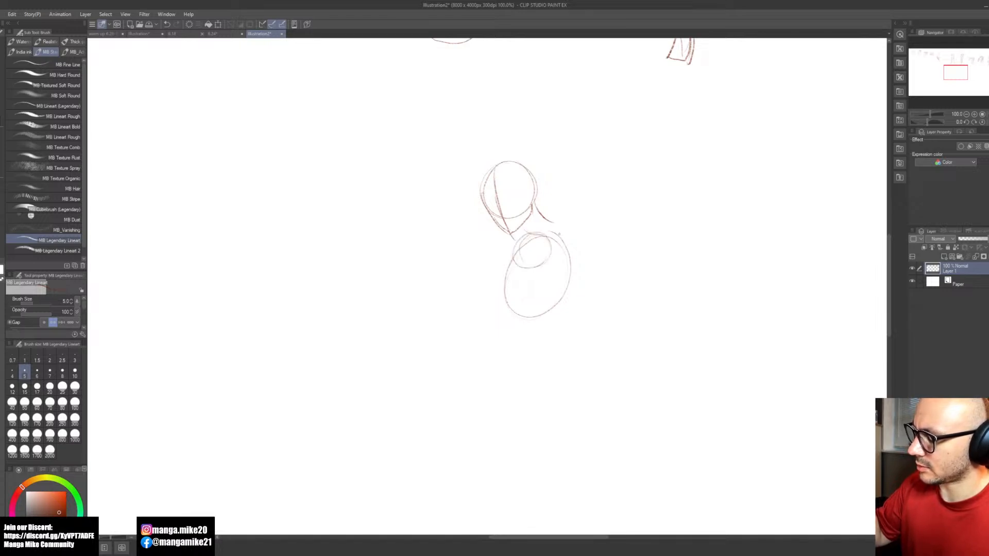
pyautogui.moveTo(538, 209); pyautogui.dragTo(568, 211)
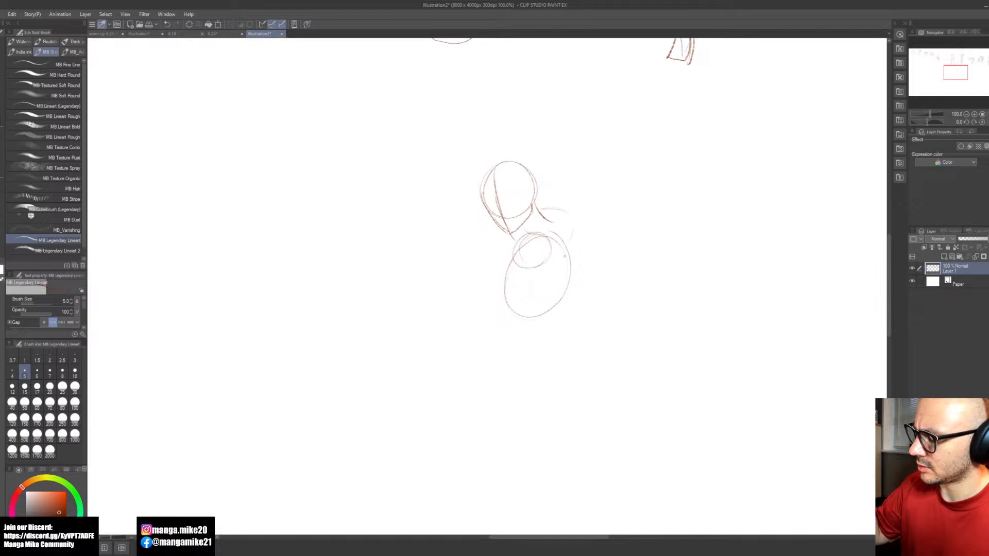
pyautogui.moveTo(515, 314); pyautogui.dragTo(536, 322)
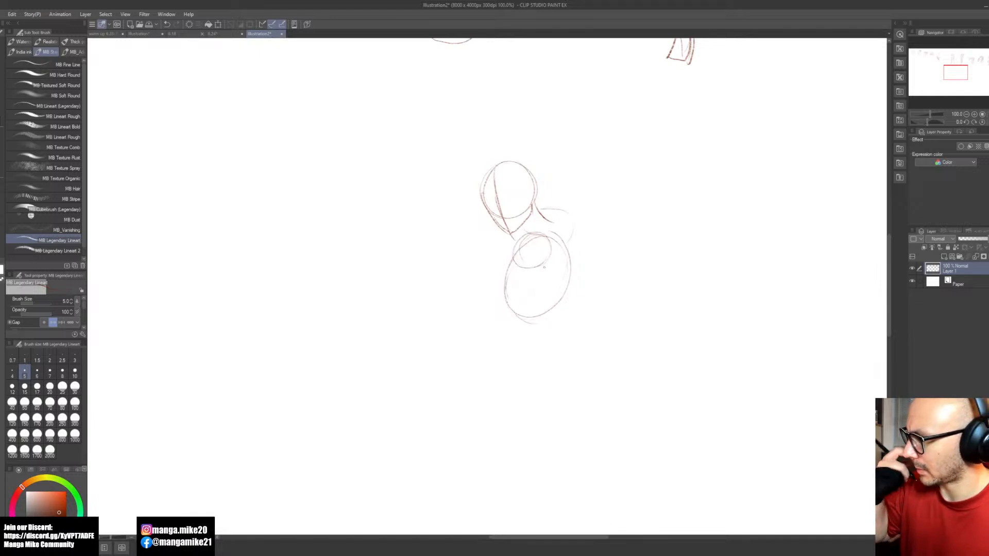
pyautogui.moveTo(507, 277)
pyautogui.mouseDown()
pyautogui.moveTo(506, 297)
pyautogui.moveTo(530, 312)
pyautogui.moveTo(567, 282)
pyautogui.moveTo(566, 256)
pyautogui.mouseUp()
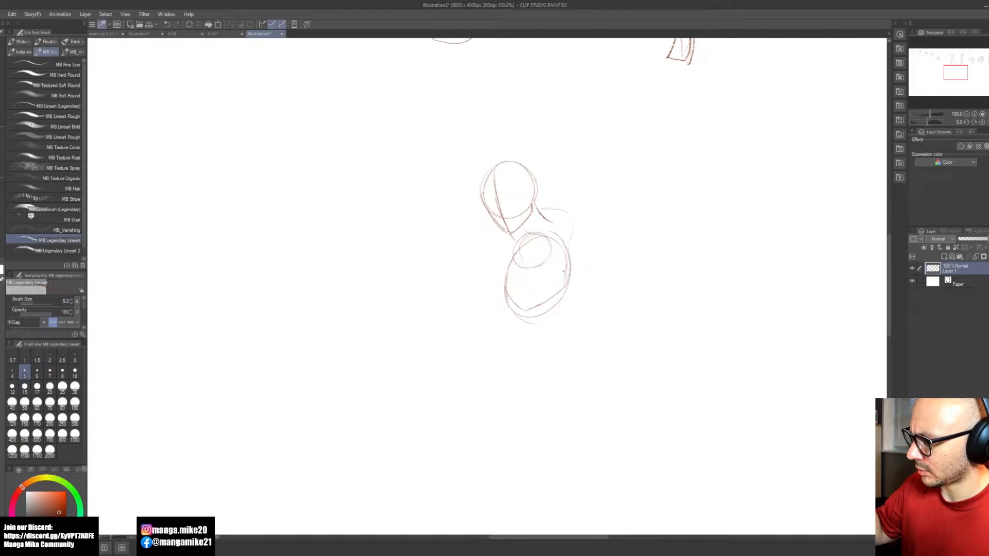
pyautogui.moveTo(510, 310); pyautogui.dragTo(551, 311)
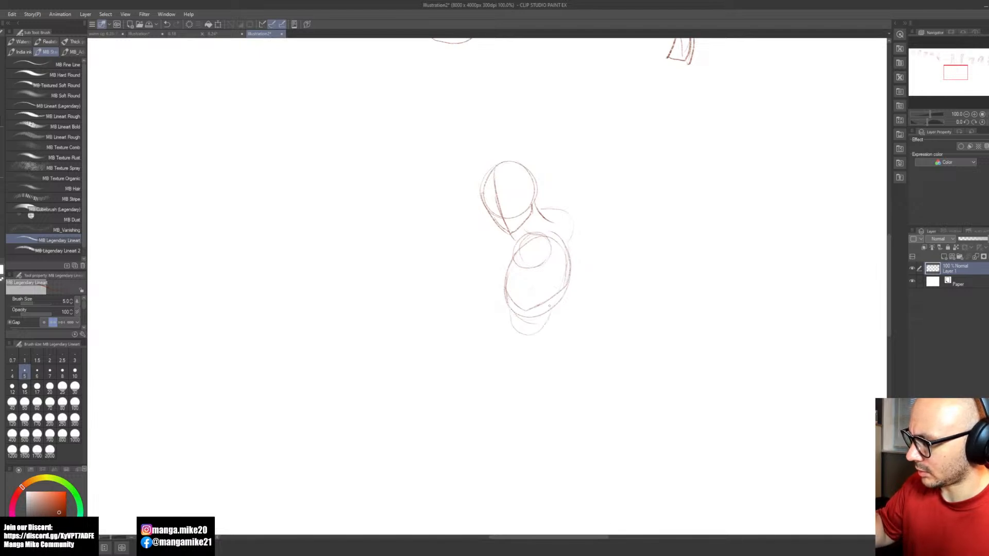
pyautogui.moveTo(512, 348)
pyautogui.mouseDown()
pyautogui.moveTo(552, 338)
pyautogui.moveTo(507, 338)
pyautogui.moveTo(543, 346)
pyautogui.moveTo(570, 332)
pyautogui.moveTo(529, 387)
pyautogui.mouseUp()
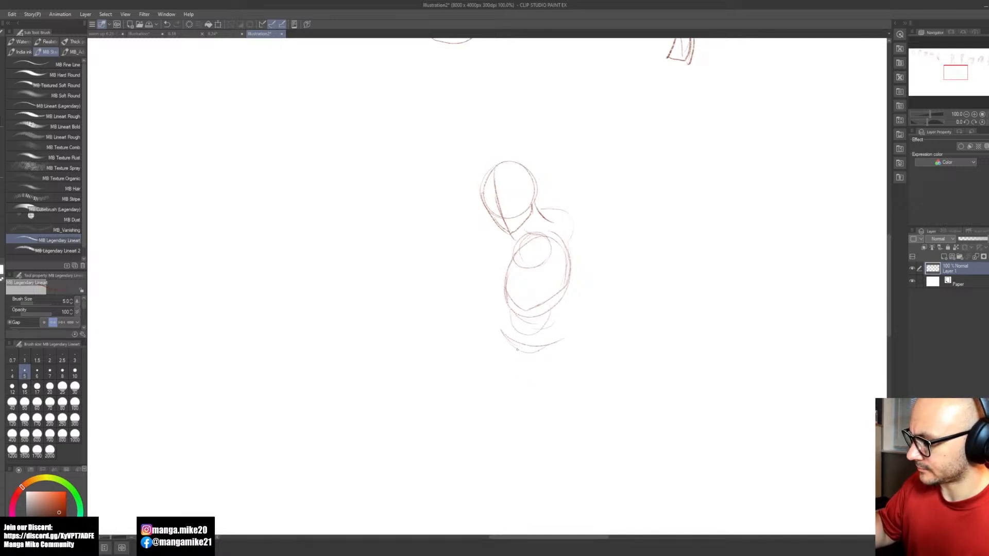
pyautogui.press('e')
pyautogui.moveTo(503, 333); pyautogui.dragTo(561, 340)
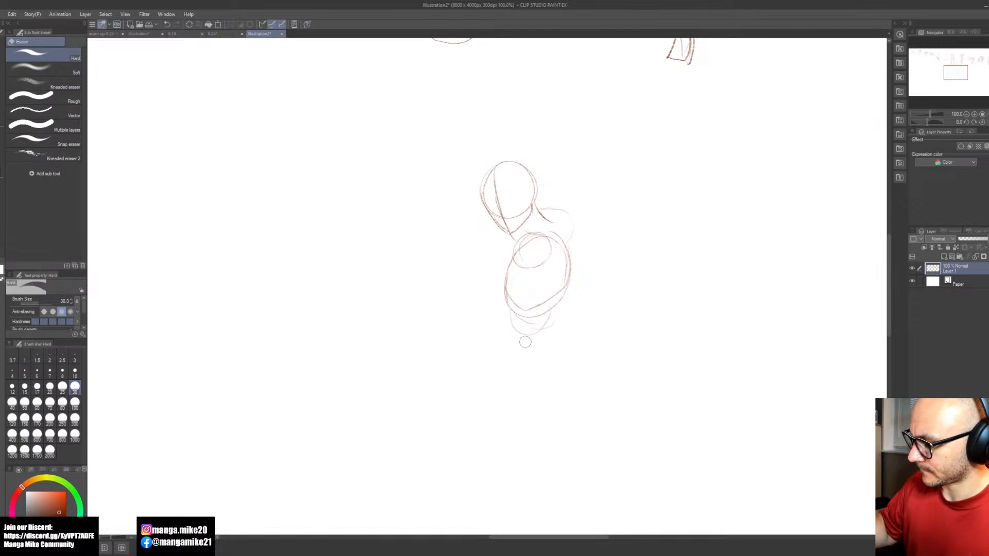
# Step: Draw the pelvis below the waist as a curved upper band tapering into a V-shaped crotch
pyautogui.press('b')
pyautogui.moveTo(501, 322)
pyautogui.mouseDown()
pyautogui.moveTo(546, 348)
pyautogui.moveTo(554, 314)
pyautogui.mouseUp()
pyautogui.moveTo(510, 350); pyautogui.dragTo(532, 385)
pyautogui.hotkey('ctrl', 'z')
pyautogui.hotkey('ctrl', 'z')
pyautogui.moveTo(519, 360); pyautogui.dragTo(536, 390)
pyautogui.moveTo(559, 342)
pyautogui.mouseDown()
pyautogui.moveTo(535, 389)
pyautogui.moveTo(489, 336)
pyautogui.moveTo(508, 346)
pyautogui.mouseUp()
pyautogui.press('space')
pyautogui.moveTo(571, 404); pyautogui.dragTo(597, 359)
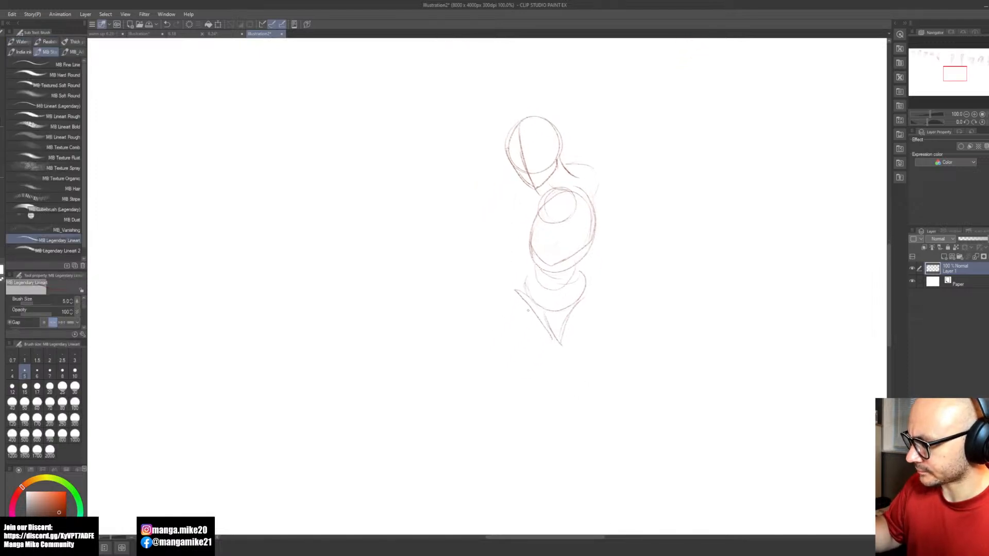
# Step: Sketch the front thigh stretched forward to a small knee mark, and the back thigh angled down to a circular knee
pyautogui.moveTo(527, 313); pyautogui.dragTo(460, 355)
pyautogui.hotkey('ctrl', 'z')
pyautogui.moveTo(529, 311)
pyautogui.mouseDown()
pyautogui.moveTo(448, 353)
pyautogui.moveTo(452, 385)
pyautogui.mouseUp()
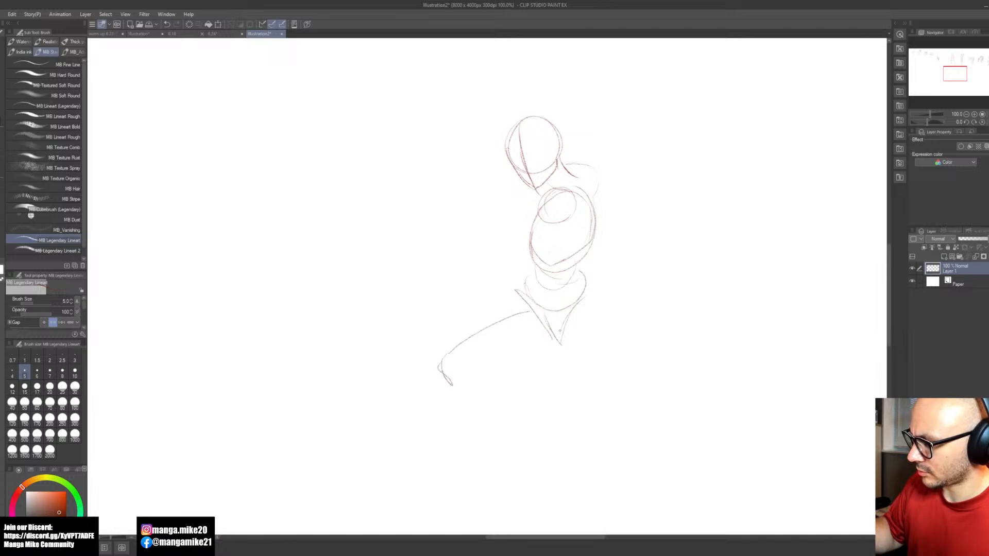
pyautogui.moveTo(580, 318); pyautogui.dragTo(614, 382)
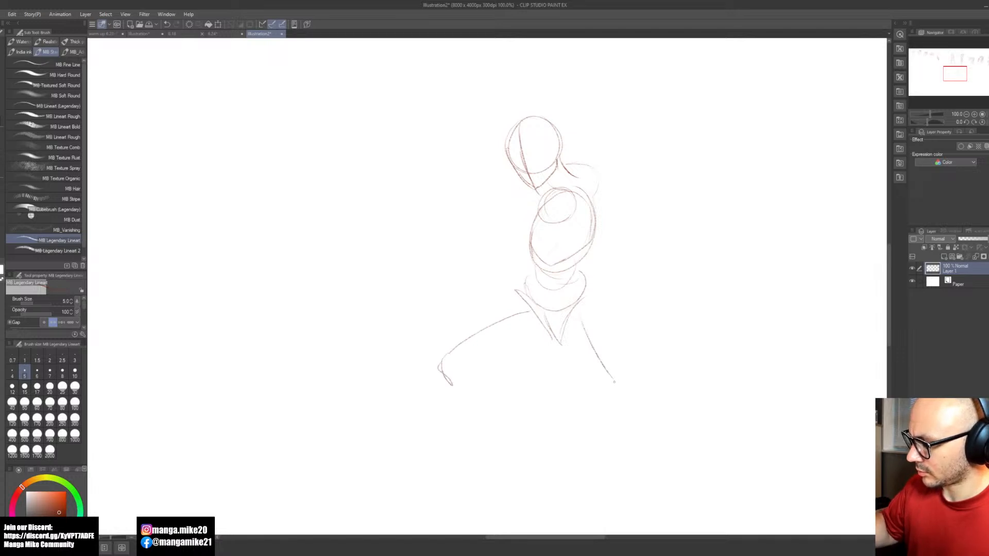
pyautogui.hotkey('ctrl', 'z')
pyautogui.moveTo(580, 331)
pyautogui.mouseDown()
pyautogui.moveTo(607, 394)
pyautogui.moveTo(626, 390)
pyautogui.moveTo(570, 370)
pyautogui.moveTo(613, 413)
pyautogui.moveTo(634, 395)
pyautogui.mouseUp()
# Step: Sketch the gesture of the forward arm, extending from the chest to the elbow and bending up toward the head
pyautogui.moveTo(533, 386)
pyautogui.mouseDown()
pyautogui.moveTo(474, 360)
pyautogui.moveTo(424, 366)
pyautogui.moveTo(434, 373)
pyautogui.mouseUp()
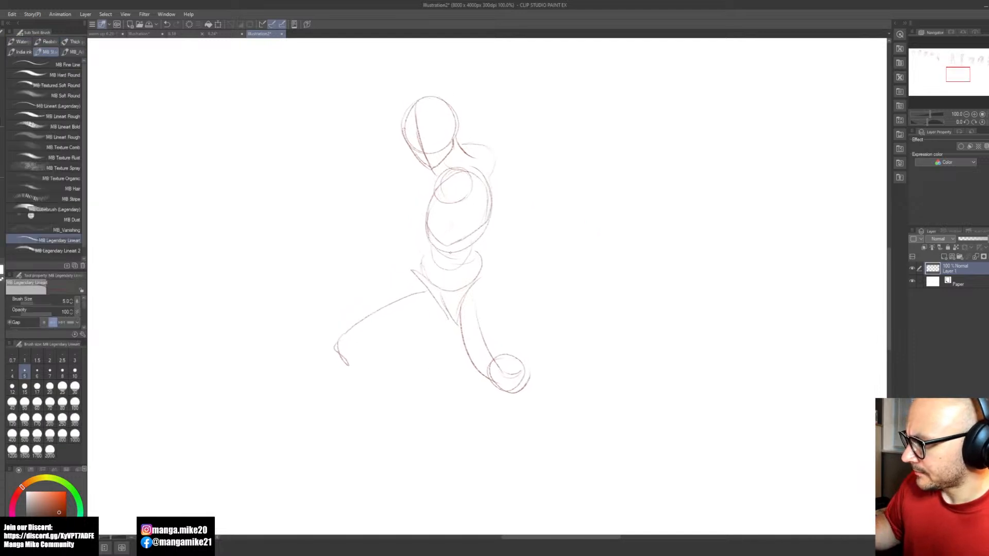
pyautogui.moveTo(430, 251); pyautogui.dragTo(523, 388)
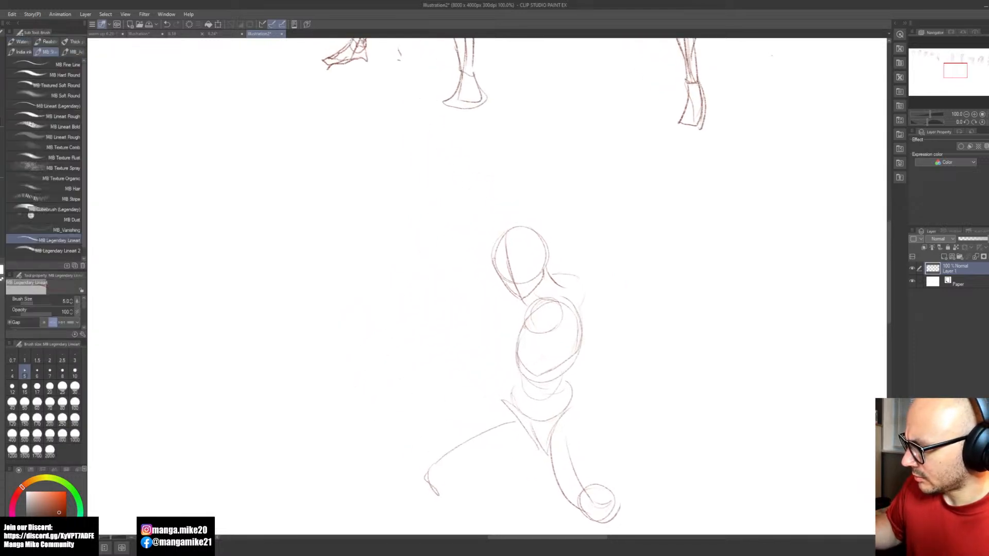
pyautogui.moveTo(519, 336); pyautogui.dragTo(461, 358)
pyautogui.hotkey('ctrl', 'z')
pyautogui.moveTo(523, 327)
pyautogui.mouseDown()
pyautogui.moveTo(451, 333)
pyautogui.moveTo(475, 254)
pyautogui.moveTo(441, 322)
pyautogui.mouseUp()
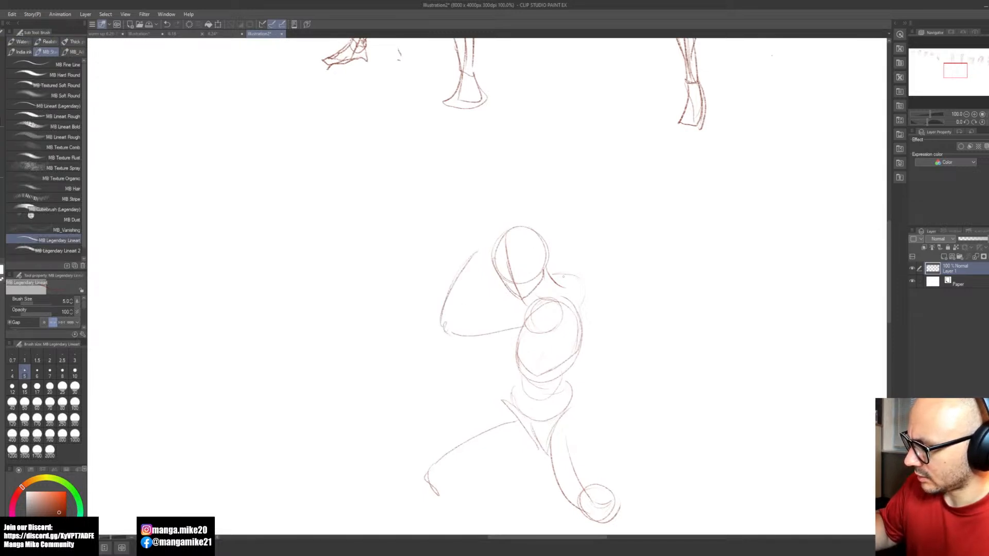
# Step: Sketch the raised back arm from the shoulder to a bent elbow and over the head, adding cross-contour arcs to both arms
pyautogui.moveTo(595, 289); pyautogui.dragTo(618, 314)
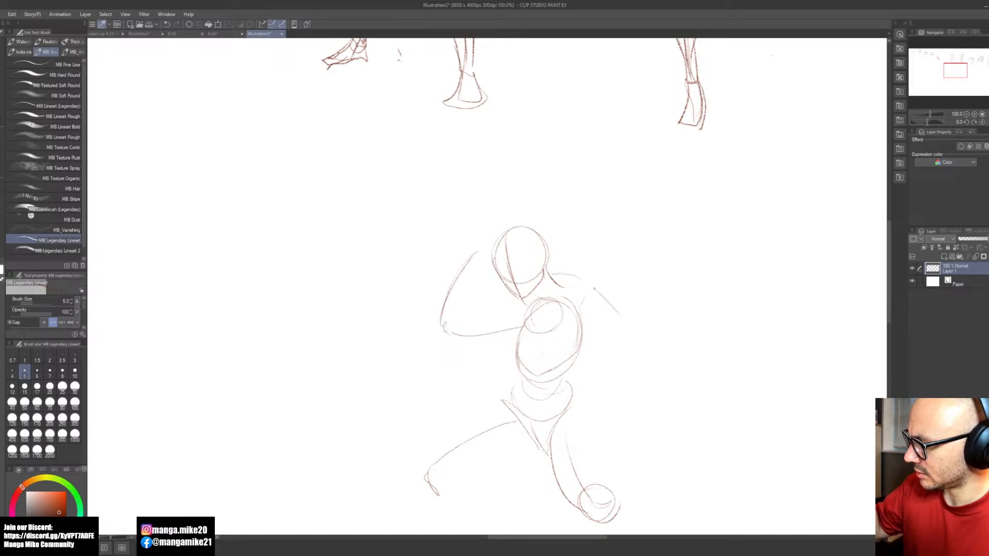
pyautogui.hotkey('ctrl', 'z')
pyautogui.moveTo(581, 273)
pyautogui.mouseDown()
pyautogui.moveTo(618, 242)
pyautogui.moveTo(541, 197)
pyautogui.mouseUp()
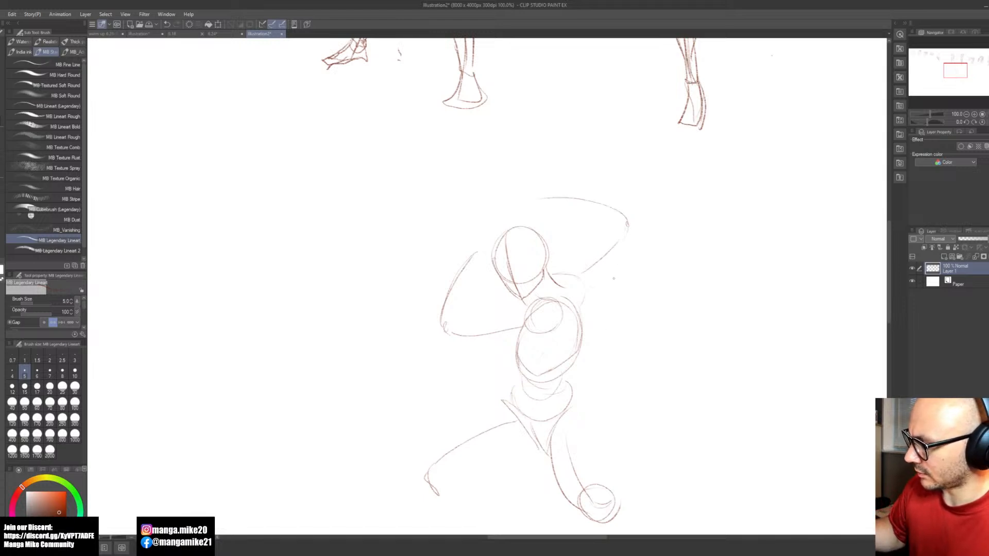
pyautogui.moveTo(627, 223); pyautogui.dragTo(631, 237)
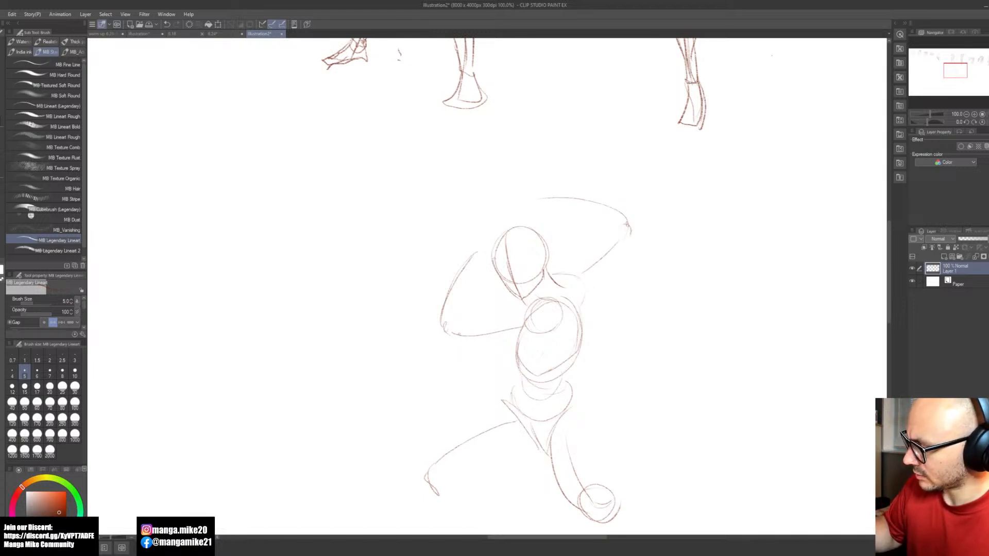
pyautogui.moveTo(460, 335)
pyautogui.mouseDown()
pyautogui.moveTo(472, 353)
pyautogui.moveTo(497, 347)
pyautogui.mouseUp()
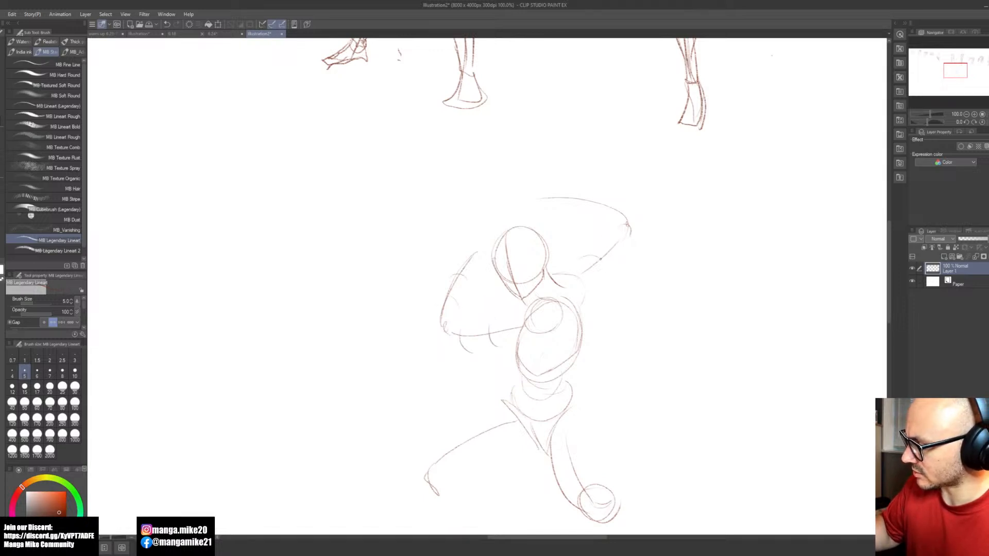
pyautogui.moveTo(602, 251); pyautogui.dragTo(621, 241)
# Step: Rework the front thigh's long gesture curve down to the knee and add cross-contour arcs around the back thigh
pyautogui.moveTo(607, 399); pyautogui.dragTo(554, 182)
pyautogui.moveTo(445, 217)
pyautogui.mouseDown()
pyautogui.moveTo(459, 391)
pyautogui.moveTo(472, 365)
pyautogui.moveTo(438, 336)
pyautogui.moveTo(385, 330)
pyautogui.moveTo(398, 331)
pyautogui.mouseUp()
pyautogui.press('e')
pyautogui.press('b')
pyautogui.moveTo(471, 278)
pyautogui.mouseDown()
pyautogui.moveTo(409, 305)
pyautogui.moveTo(375, 340)
pyautogui.moveTo(379, 350)
pyautogui.mouseUp()
pyautogui.moveTo(517, 335)
pyautogui.mouseDown()
pyautogui.moveTo(547, 333)
pyautogui.moveTo(547, 298)
pyautogui.mouseUp()
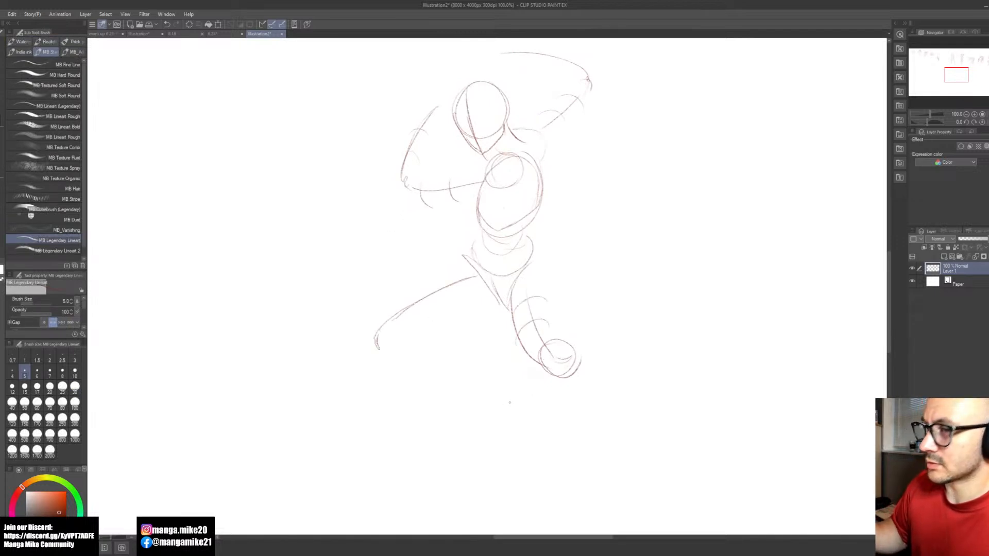
# Step: Select the lunging figure's head and scale it down slightly, then deselect it
pyautogui.press('space')
pyautogui.moveTo(481, 413); pyautogui.dragTo(489, 393)
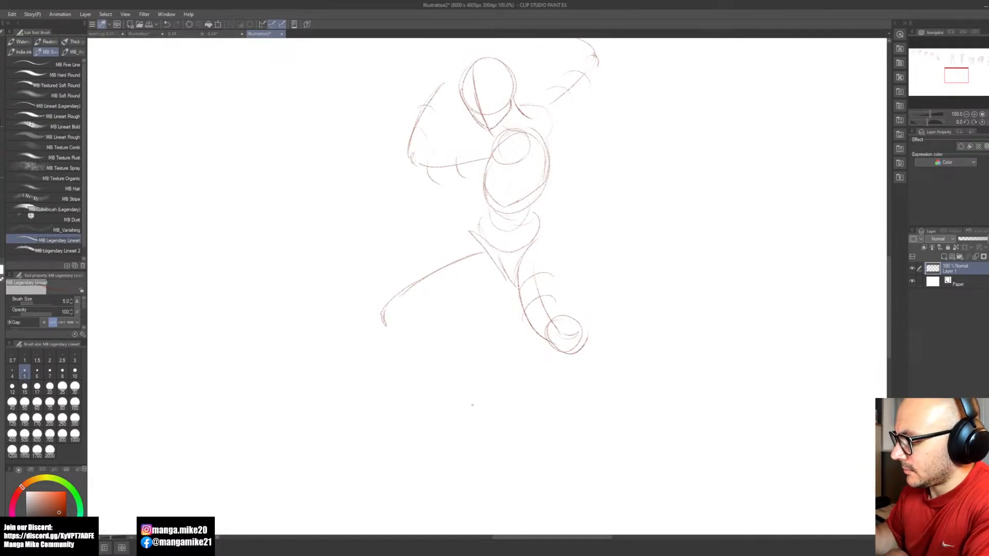
pyautogui.press('space')
pyautogui.moveTo(575, 188); pyautogui.dragTo(551, 271)
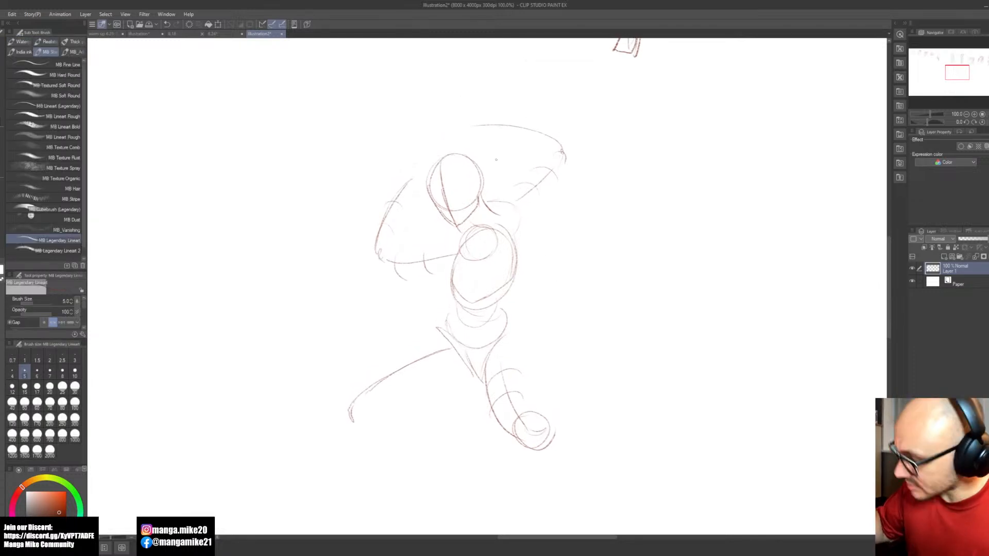
pyautogui.press('m')
pyautogui.moveTo(480, 209)
pyautogui.mouseDown()
pyautogui.moveTo(486, 162)
pyautogui.moveTo(439, 147)
pyautogui.moveTo(424, 188)
pyautogui.moveTo(440, 227)
pyautogui.moveTo(461, 226)
pyautogui.moveTo(480, 208)
pyautogui.mouseUp()
pyautogui.hotkey('ctrl', 't')
pyautogui.moveTo(423, 147); pyautogui.dragTo(430, 154)
pyautogui.click(441, 243)
pyautogui.click(390, 243)
# Step: Sketch the front lower leg folding back under its thigh and block in the back leg's short, foreshortened shin below the knee
pyautogui.moveTo(366, 427)
pyautogui.mouseDown()
pyautogui.moveTo(442, 400)
pyautogui.moveTo(444, 384)
pyautogui.mouseUp()
pyautogui.press('h')
pyautogui.moveTo(560, 454); pyautogui.dragTo(522, 343)
pyautogui.press('b')
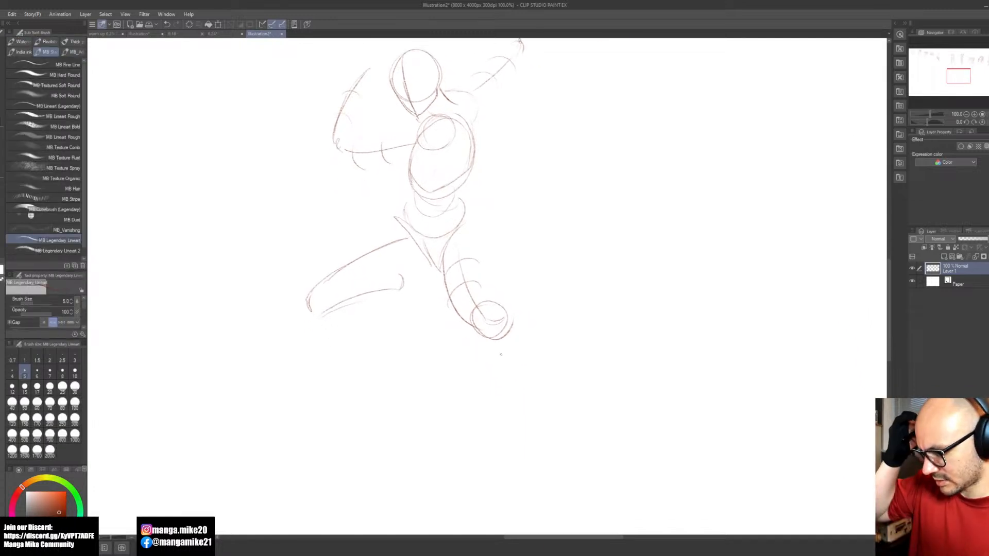
pyautogui.moveTo(490, 345)
pyautogui.mouseDown()
pyautogui.moveTo(496, 372)
pyautogui.moveTo(527, 355)
pyautogui.moveTo(518, 344)
pyautogui.moveTo(514, 380)
pyautogui.mouseUp()
pyautogui.moveTo(491, 346)
pyautogui.mouseDown()
pyautogui.moveTo(515, 379)
pyautogui.moveTo(500, 364)
pyautogui.moveTo(518, 363)
pyautogui.mouseUp()
pyautogui.moveTo(517, 339)
pyautogui.mouseDown()
pyautogui.moveTo(534, 377)
pyautogui.moveTo(533, 362)
pyautogui.mouseUp()
pyautogui.moveTo(486, 289); pyautogui.dragTo(504, 319)
pyautogui.hotkey('ctrl', 'z')
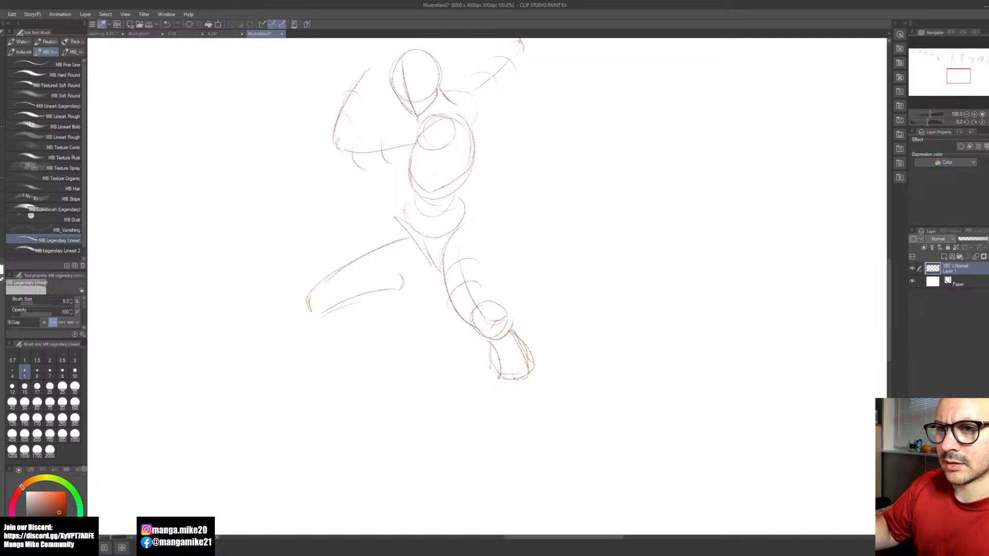
# Step: Build up the back thigh with curved outer contours and inner muscle lines running from the hip to the knee circle
pyautogui.press('space')
pyautogui.moveTo(551, 299)
pyautogui.mouseDown()
pyautogui.moveTo(518, 379)
pyautogui.moveTo(525, 404)
pyautogui.moveTo(573, 388)
pyautogui.moveTo(573, 360)
pyautogui.mouseUp()
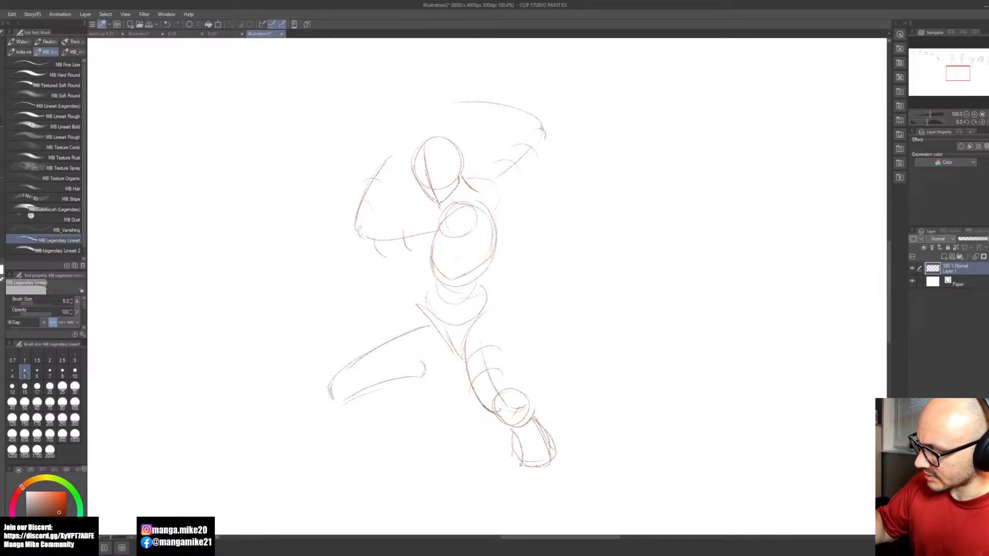
pyautogui.moveTo(497, 393); pyautogui.dragTo(497, 413)
pyautogui.moveTo(480, 321); pyautogui.dragTo(479, 413)
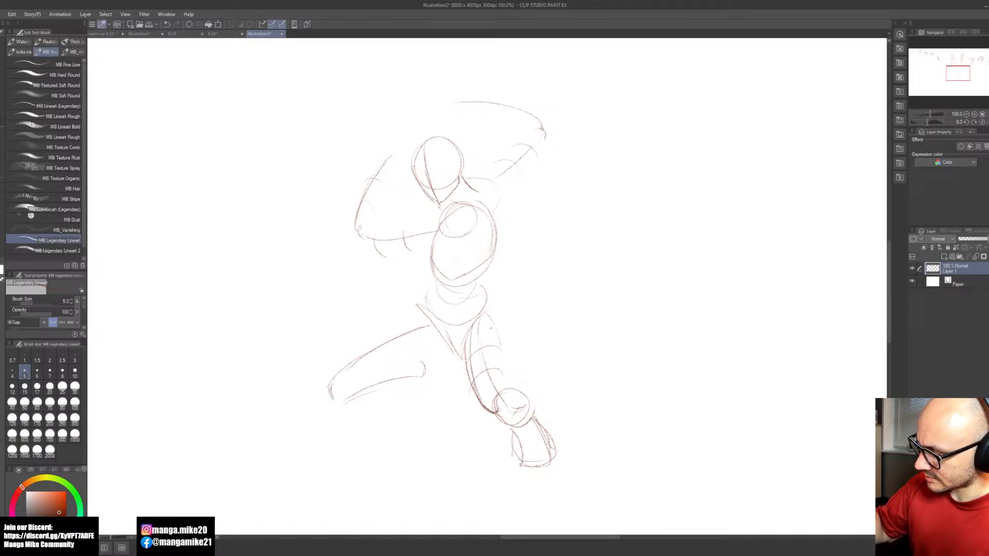
pyautogui.moveTo(500, 387)
pyautogui.mouseDown()
pyautogui.moveTo(481, 312)
pyautogui.moveTo(511, 387)
pyautogui.mouseUp()
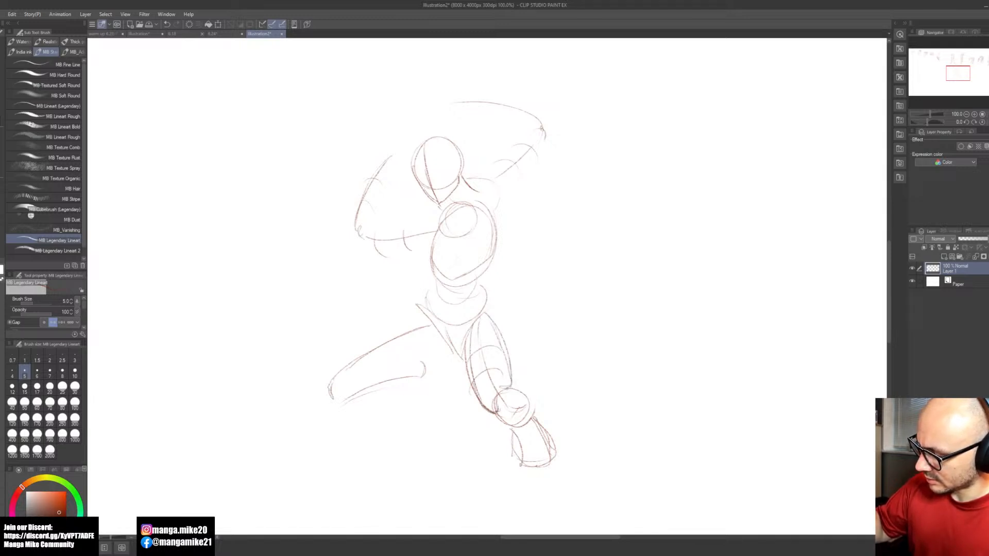
pyautogui.moveTo(481, 356); pyautogui.dragTo(495, 384)
pyautogui.moveTo(473, 342)
pyautogui.mouseDown()
pyautogui.moveTo(493, 392)
pyautogui.moveTo(494, 379)
pyautogui.mouseUp()
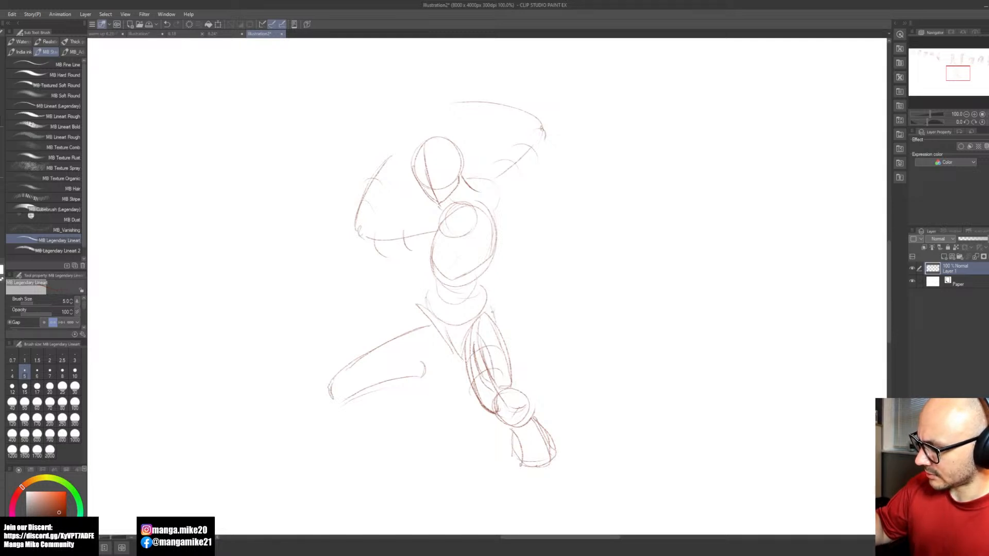
# Step: Define the back thigh's outer muscle edge from the hip to the knee, undoing the stray strokes near the knee
pyautogui.moveTo(498, 323); pyautogui.dragTo(512, 366)
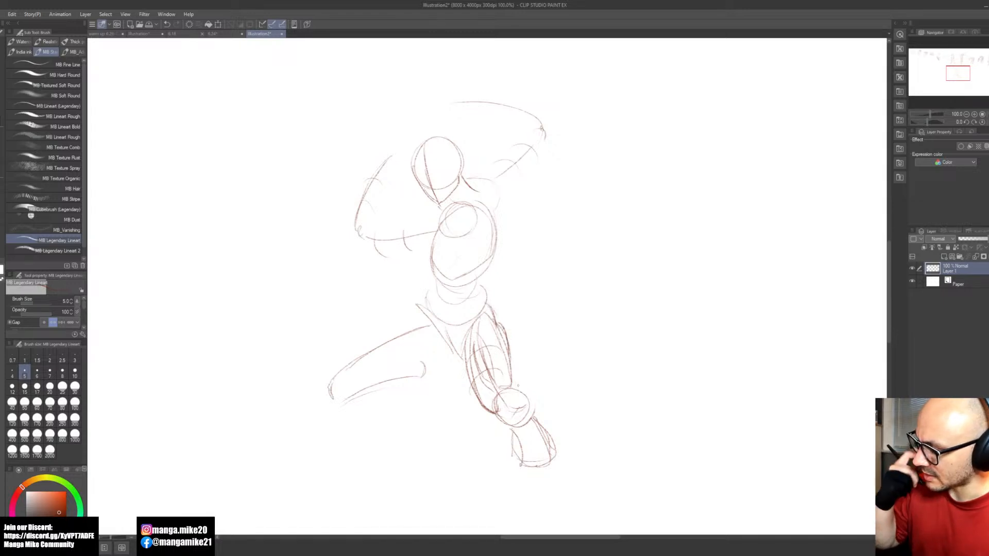
pyautogui.moveTo(509, 355); pyautogui.dragTo(518, 404)
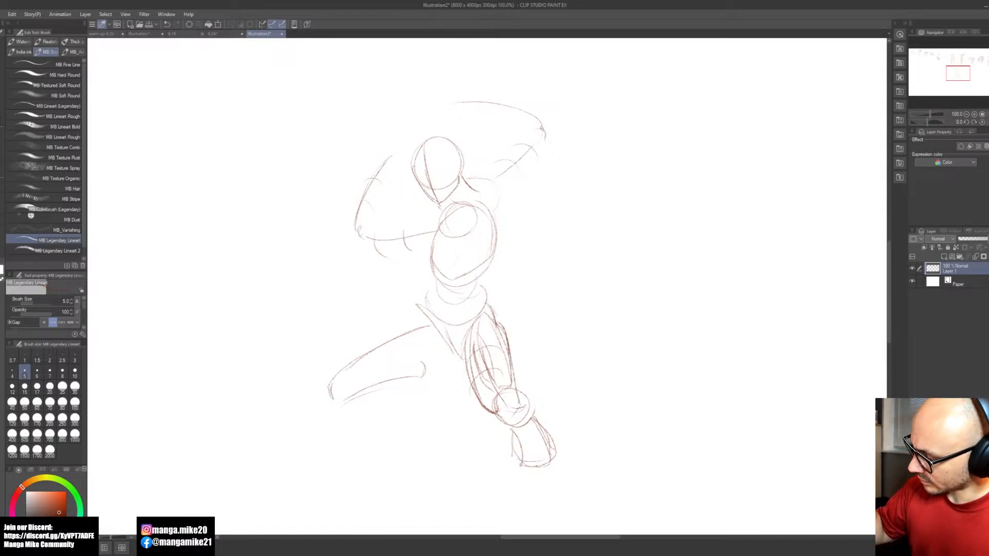
pyautogui.moveTo(508, 361); pyautogui.dragTo(530, 415)
pyautogui.hotkey('ctrl', 'z')
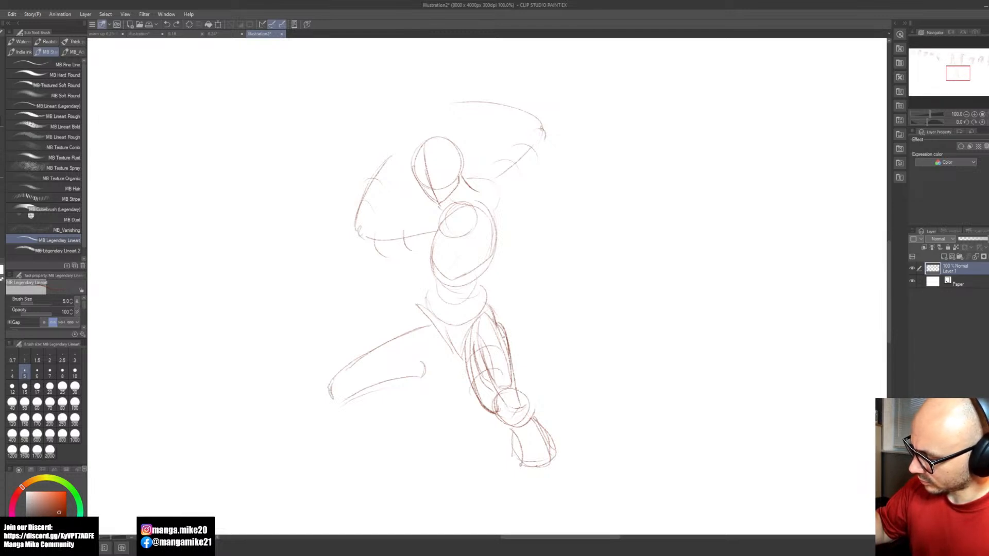
pyautogui.hotkey('ctrl', 'z')
pyautogui.moveTo(508, 348)
pyautogui.mouseDown()
pyautogui.moveTo(531, 418)
pyautogui.moveTo(503, 413)
pyautogui.mouseUp()
pyautogui.hotkey('ctrl', 'z')
# Step: Flesh out the front thigh with a rounded upper contour and an underside line running from the crotch to the knee
pyautogui.moveTo(503, 353); pyautogui.dragTo(608, 407)
pyautogui.moveTo(442, 431); pyautogui.dragTo(449, 449)
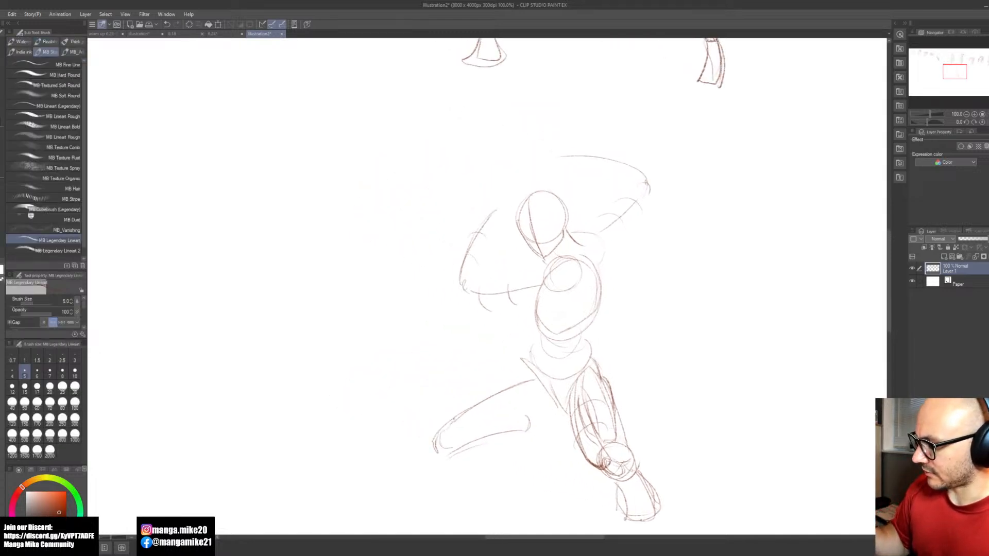
pyautogui.moveTo(530, 370); pyautogui.dragTo(458, 414)
pyautogui.moveTo(499, 379)
pyautogui.mouseDown()
pyautogui.moveTo(439, 436)
pyautogui.moveTo(454, 449)
pyautogui.moveTo(534, 376)
pyautogui.moveTo(494, 379)
pyautogui.moveTo(447, 420)
pyautogui.moveTo(453, 407)
pyautogui.mouseUp()
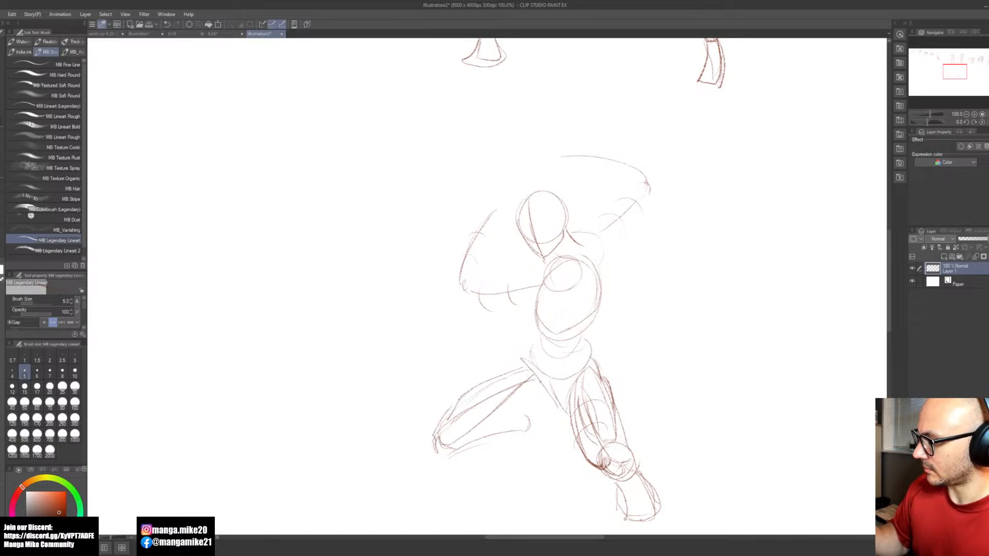
pyautogui.moveTo(559, 402); pyautogui.dragTo(464, 428)
pyautogui.moveTo(520, 415); pyautogui.dragTo(432, 449)
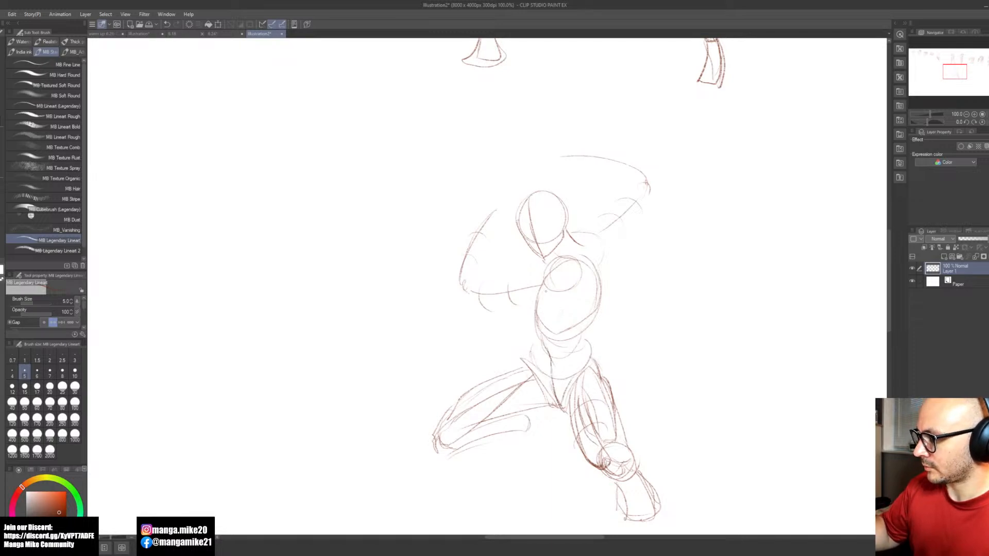
# Step: Outline the front leg's folded lower leg as a short, rounded form emerging beneath the thigh
pyautogui.press('space')
pyautogui.moveTo(619, 369); pyautogui.dragTo(613, 325)
pyautogui.moveTo(454, 404)
pyautogui.mouseDown()
pyautogui.moveTo(517, 377)
pyautogui.moveTo(487, 411)
pyautogui.moveTo(522, 418)
pyautogui.mouseUp()
pyautogui.moveTo(524, 382)
pyautogui.mouseDown()
pyautogui.moveTo(529, 418)
pyautogui.moveTo(519, 421)
pyautogui.mouseUp()
pyautogui.moveTo(522, 381); pyautogui.dragTo(509, 425)
pyautogui.moveTo(489, 404); pyautogui.dragTo(510, 424)
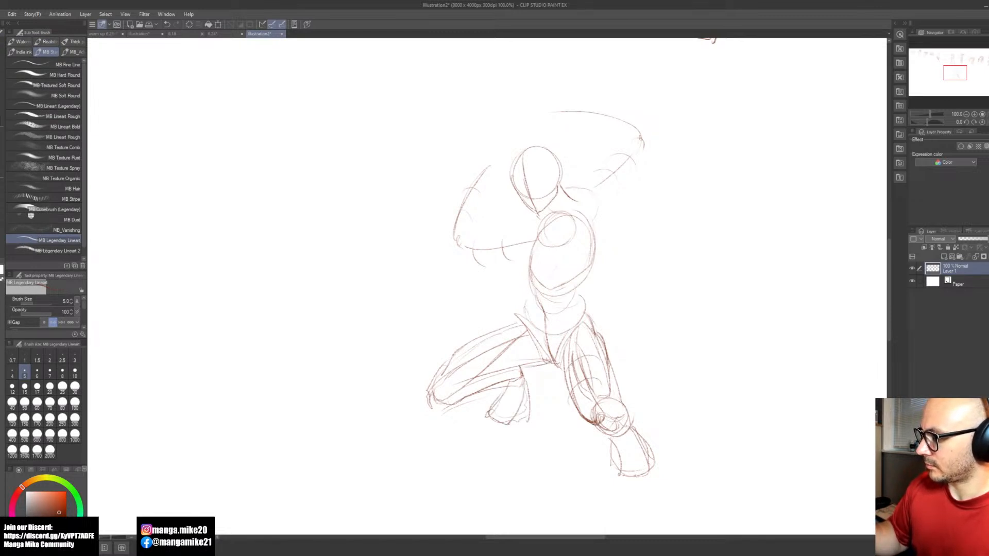
# Step: Draw the front side of the waist from the lower ribcage to the hip, ending in a small hip-bone curve
pyautogui.press('space')
pyautogui.moveTo(596, 340)
pyautogui.mouseDown()
pyautogui.moveTo(591, 359)
pyautogui.moveTo(603, 387)
pyautogui.mouseUp()
pyautogui.press('space')
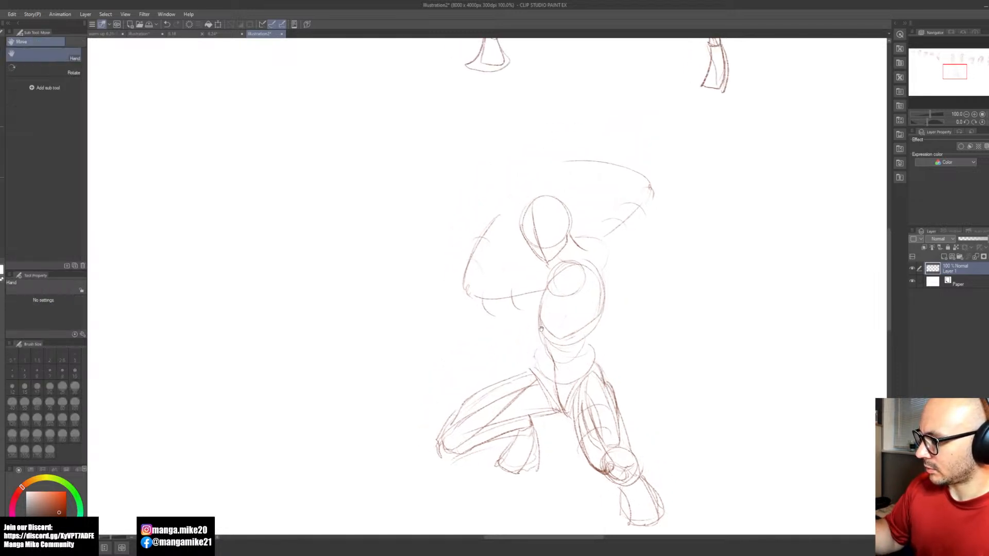
pyautogui.press('space')
pyautogui.moveTo(537, 319); pyautogui.dragTo(550, 354)
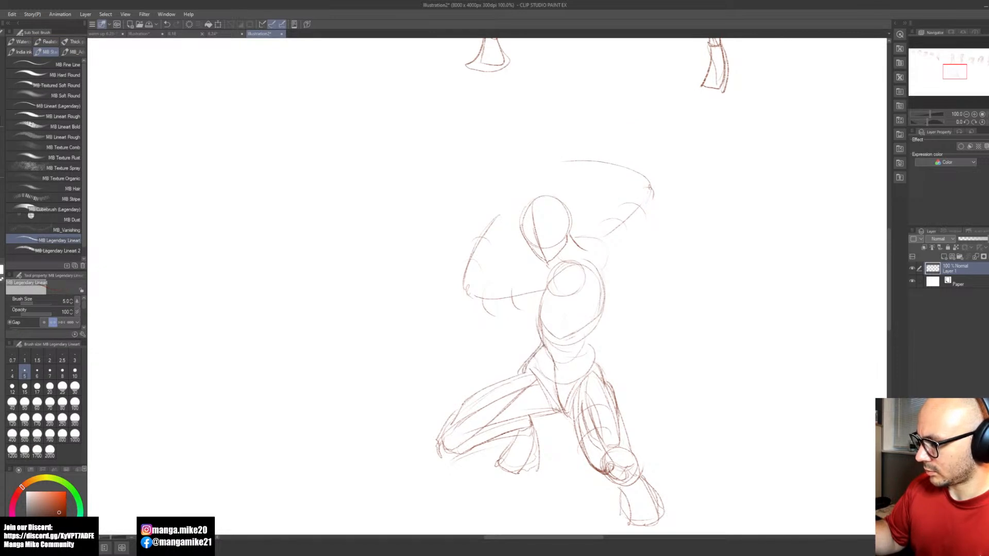
pyautogui.hotkey('ctrl', 'z')
pyautogui.moveTo(542, 345); pyautogui.dragTo(519, 375)
pyautogui.hotkey('ctrl', 'z')
pyautogui.hotkey('ctrl', 'z')
pyautogui.hotkey('ctrl', 'z')
pyautogui.hotkey('ctrl', 'z')
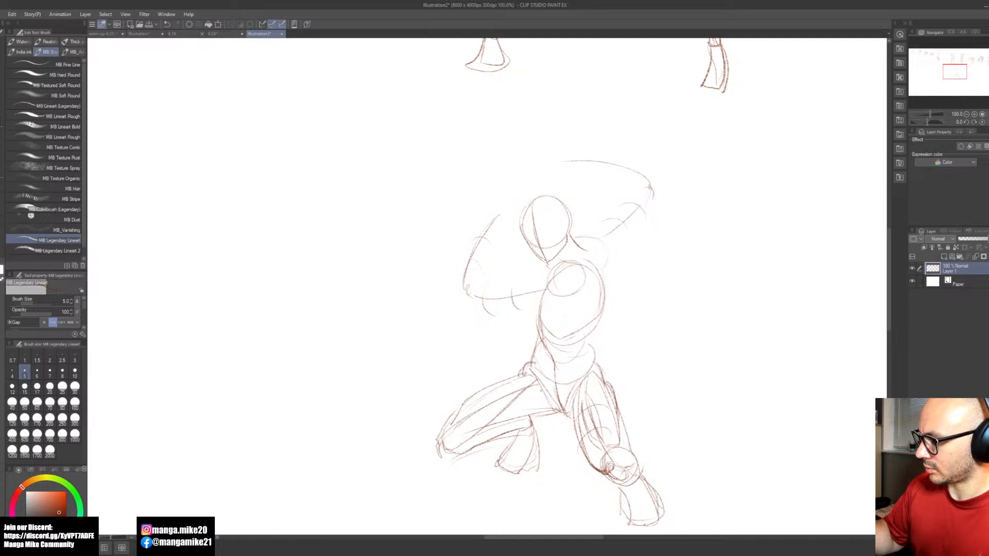
pyautogui.press('space')
pyautogui.moveTo(632, 383); pyautogui.dragTo(615, 405)
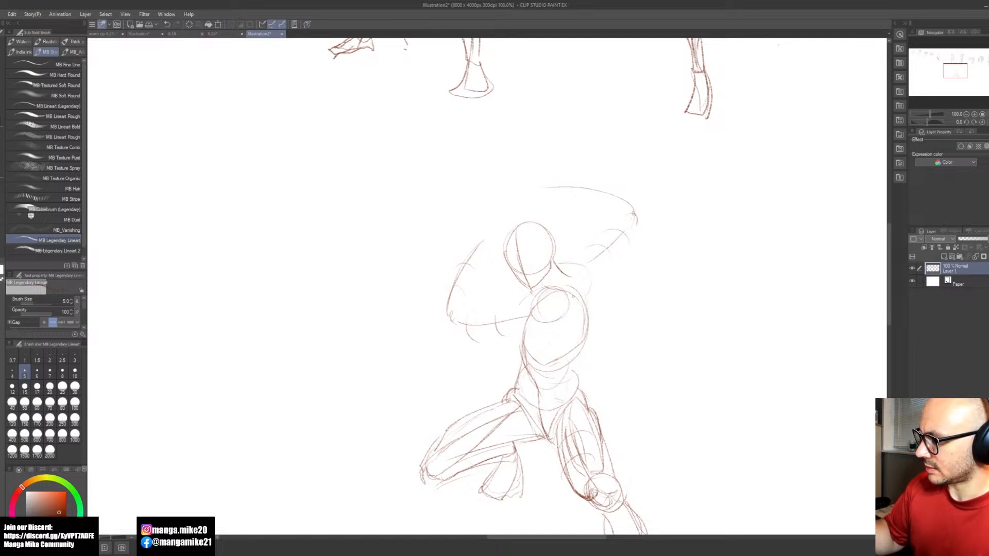
pyautogui.moveTo(575, 289)
pyautogui.mouseDown()
pyautogui.moveTo(550, 303)
pyautogui.moveTo(571, 320)
pyautogui.moveTo(539, 313)
pyautogui.moveTo(555, 311)
pyautogui.moveTo(505, 319)
pyautogui.mouseUp()
pyautogui.hotkey('ctrl', 'z')
pyautogui.moveTo(570, 297)
pyautogui.mouseDown()
pyautogui.moveTo(561, 312)
pyautogui.moveTo(514, 310)
pyautogui.mouseUp()
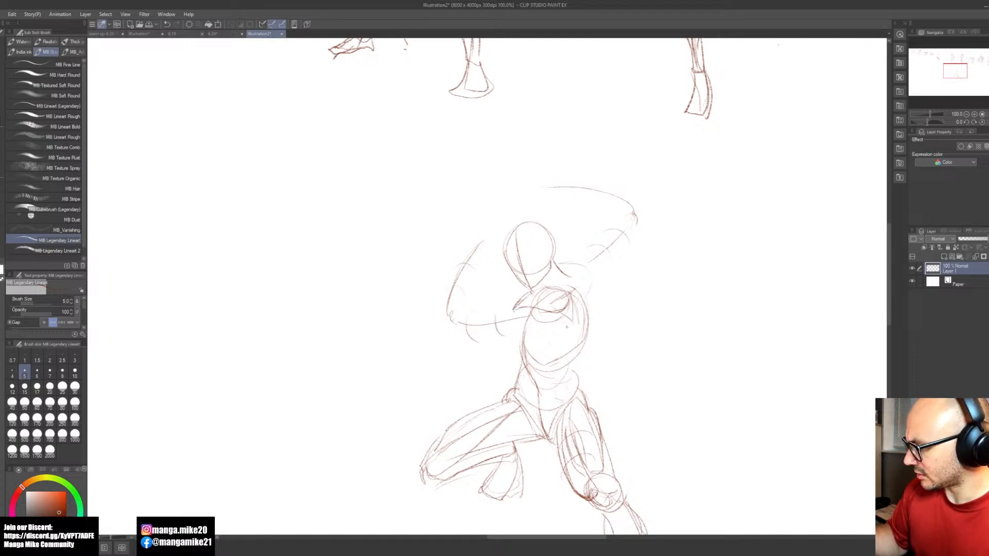
pyautogui.hotkey('ctrl', 'z')
pyautogui.moveTo(540, 295); pyautogui.dragTo(549, 295)
pyautogui.hotkey('ctrl', 'z')
pyautogui.hotkey('ctrl', 'z')
pyautogui.hotkey('ctrl', 'z')
pyautogui.hotkey('ctrl', 'z')
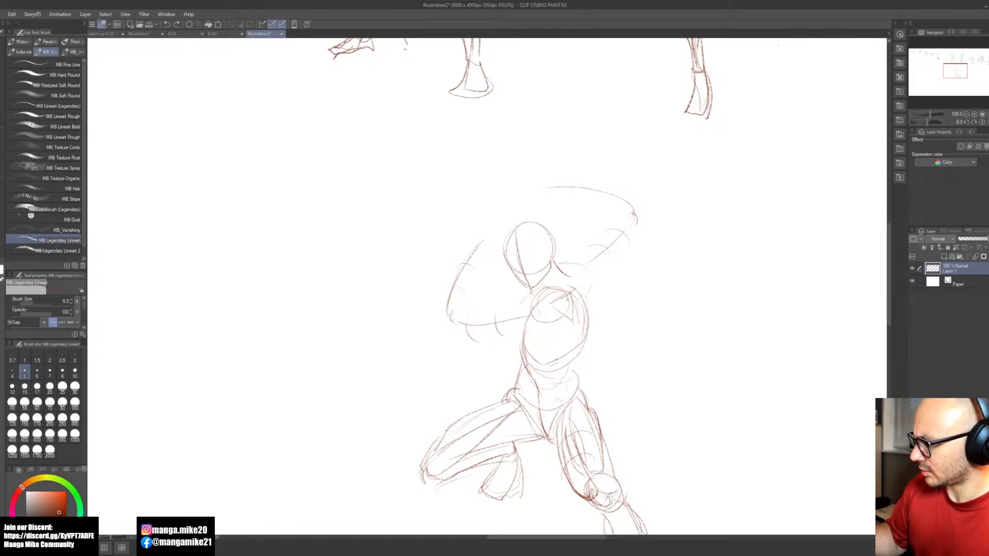
pyautogui.hotkey('ctrl', 'z')
pyautogui.hotkey('ctrl', 'z')
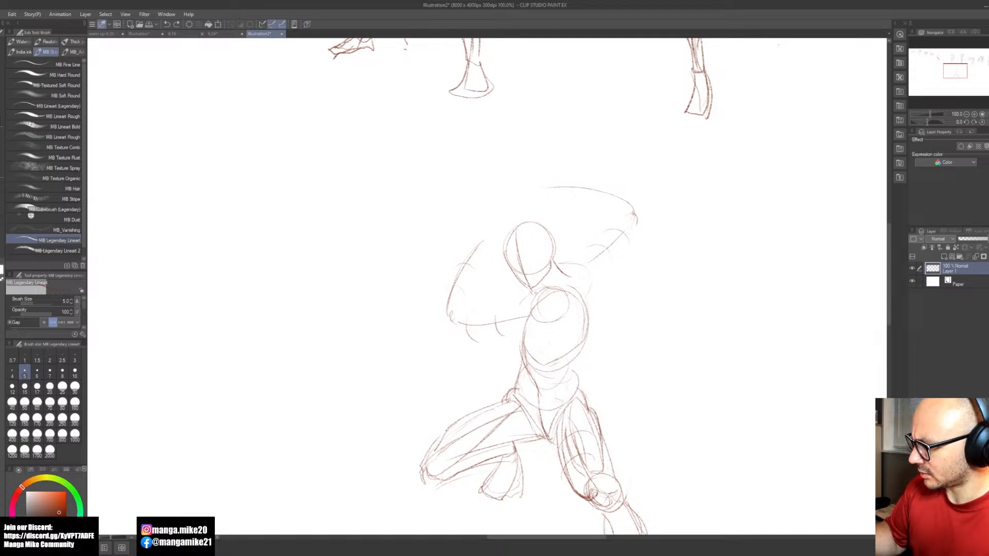
# Step: Draw the chest muscle curving across the upper ribcage into the forward arm, with the front shoulder muscle overlapping it
pyautogui.press('e')
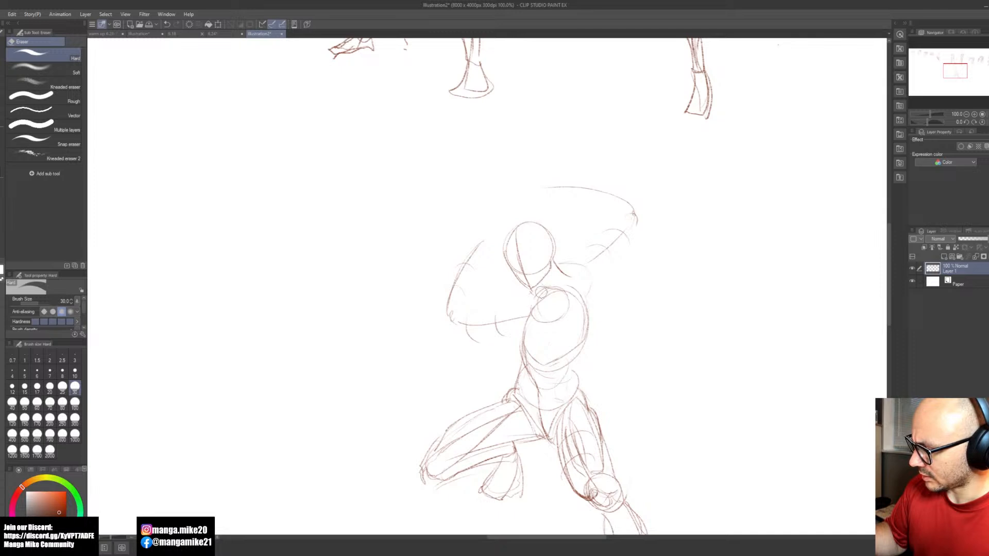
pyautogui.press('b')
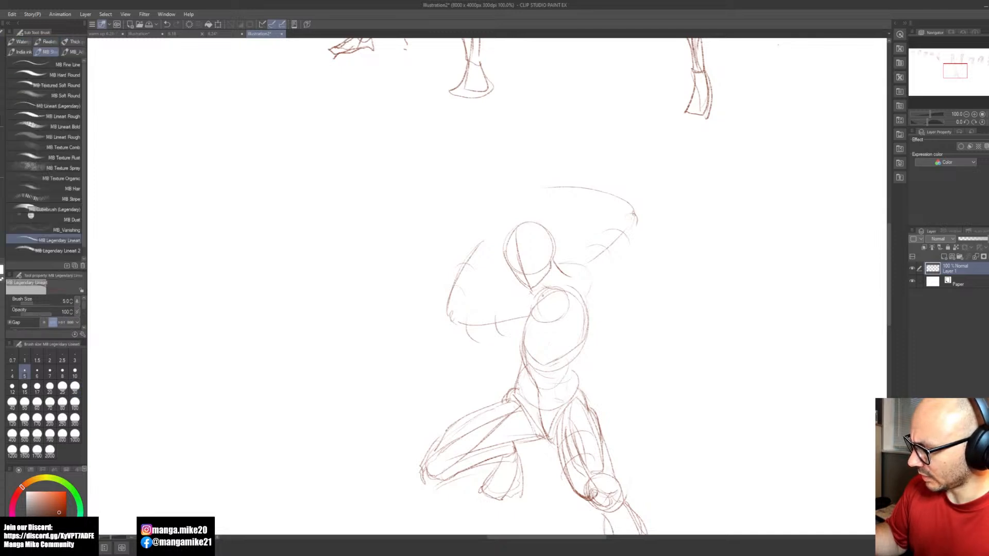
pyautogui.moveTo(489, 324); pyautogui.dragTo(546, 303)
pyautogui.hotkey('ctrl', 'z')
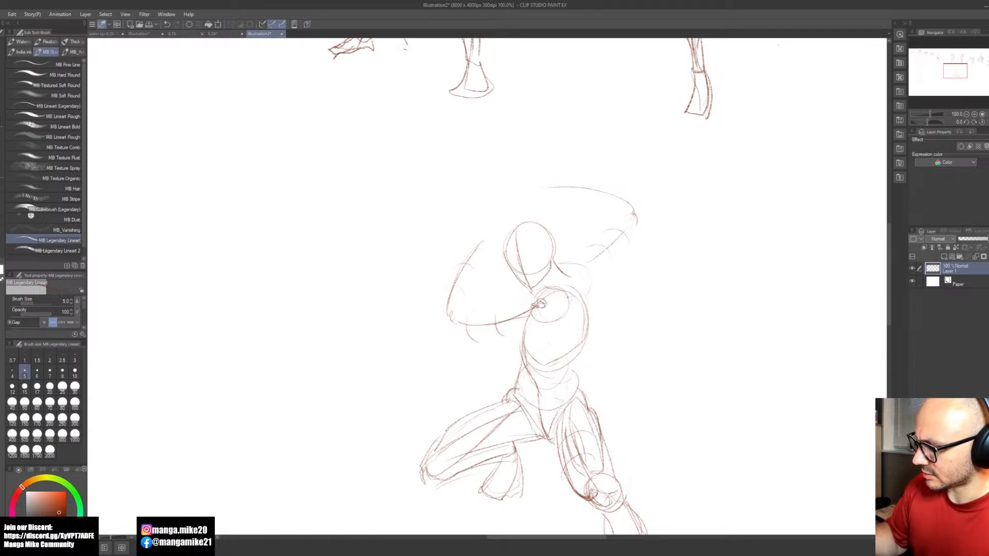
pyautogui.moveTo(572, 295); pyautogui.dragTo(526, 320)
pyautogui.moveTo(571, 293); pyautogui.dragTo(534, 322)
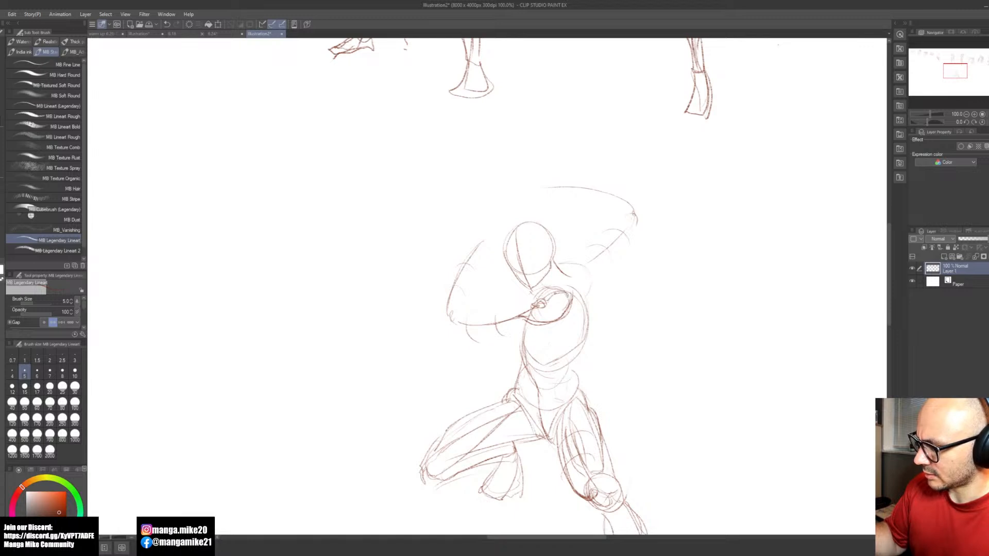
pyautogui.moveTo(535, 300); pyautogui.dragTo(506, 320)
pyautogui.moveTo(532, 300)
pyautogui.mouseDown()
pyautogui.moveTo(503, 321)
pyautogui.moveTo(534, 295)
pyautogui.mouseUp()
# Step: Clean up and rework the front shoulder muscle's outline where it meets the forward upper arm
pyautogui.press('space')
pyautogui.moveTo(604, 368); pyautogui.dragTo(584, 372)
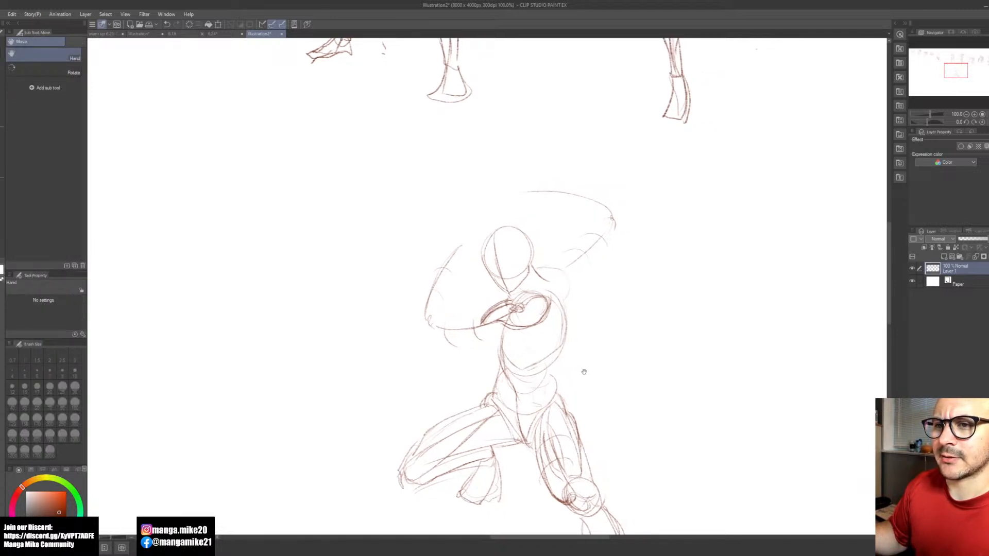
pyautogui.moveTo(584, 372); pyautogui.dragTo(588, 387)
pyautogui.press('e')
pyautogui.moveTo(506, 317); pyautogui.dragTo(478, 342)
pyautogui.press('b')
pyautogui.moveTo(510, 317)
pyautogui.mouseDown()
pyautogui.moveTo(479, 341)
pyautogui.moveTo(486, 329)
pyautogui.moveTo(482, 339)
pyautogui.moveTo(550, 334)
pyautogui.mouseUp()
pyautogui.hotkey('ctrl', 'z')
pyautogui.hotkey('ctrl', 'z')
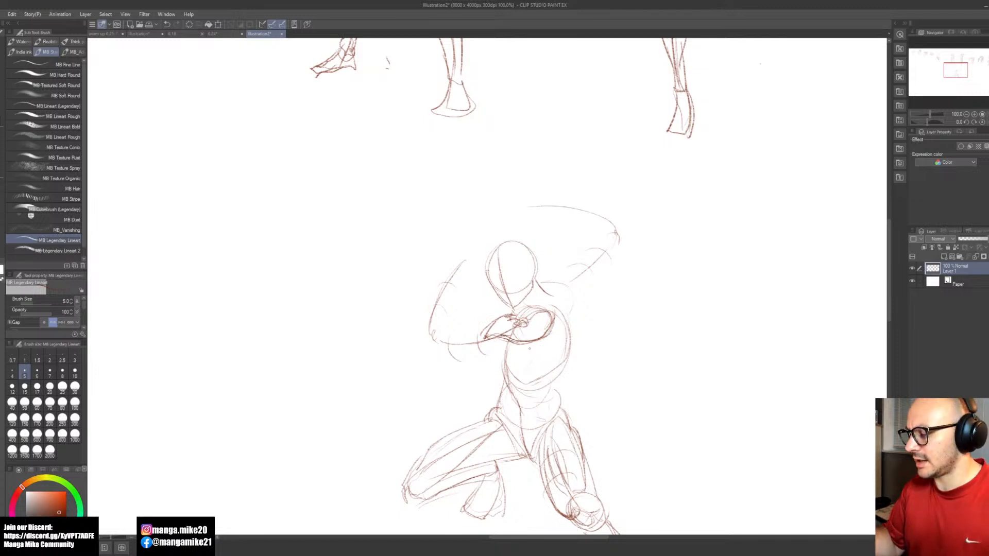
# Step: Erase the chest muscle's rounded inner end and redraw it with a sharper, angular edge
pyautogui.press('e')
pyautogui.moveTo(555, 321)
pyautogui.mouseDown()
pyautogui.moveTo(550, 333)
pyautogui.moveTo(549, 312)
pyautogui.moveTo(528, 323)
pyautogui.moveTo(550, 344)
pyautogui.mouseUp()
pyautogui.press('b')
pyautogui.moveTo(546, 318)
pyautogui.mouseDown()
pyautogui.moveTo(550, 346)
pyautogui.moveTo(540, 337)
pyautogui.mouseUp()
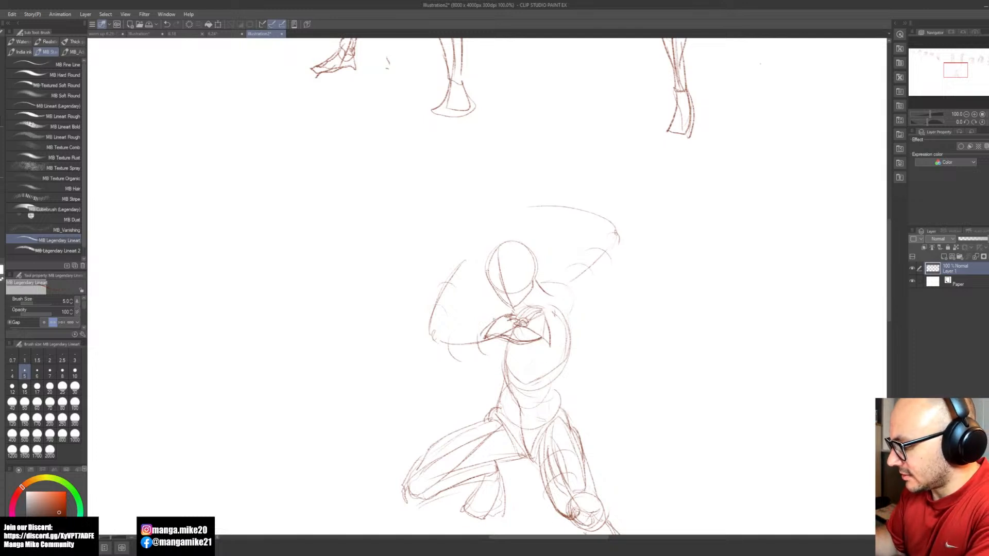
# Step: Erase part of the front shoulder muscle and redraw its tip farther along the forward upper arm
pyautogui.press('e')
pyautogui.moveTo(500, 318)
pyautogui.mouseDown()
pyautogui.moveTo(475, 340)
pyautogui.moveTo(505, 316)
pyautogui.moveTo(539, 340)
pyautogui.mouseUp()
pyautogui.press('b')
pyautogui.moveTo(476, 340); pyautogui.dragTo(498, 338)
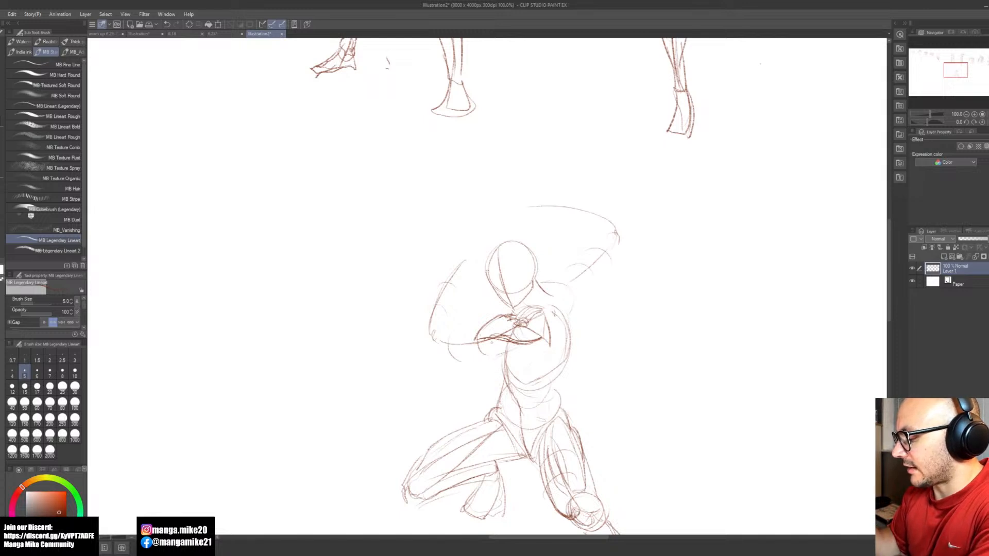
# Step: Draw the underside contour of the forward upper arm beneath the front shoulder muscle
pyautogui.moveTo(484, 346)
pyautogui.mouseDown()
pyautogui.moveTo(487, 359)
pyautogui.moveTo(514, 343)
pyautogui.moveTo(482, 360)
pyautogui.moveTo(468, 356)
pyautogui.moveTo(482, 330)
pyautogui.moveTo(471, 330)
pyautogui.mouseUp()
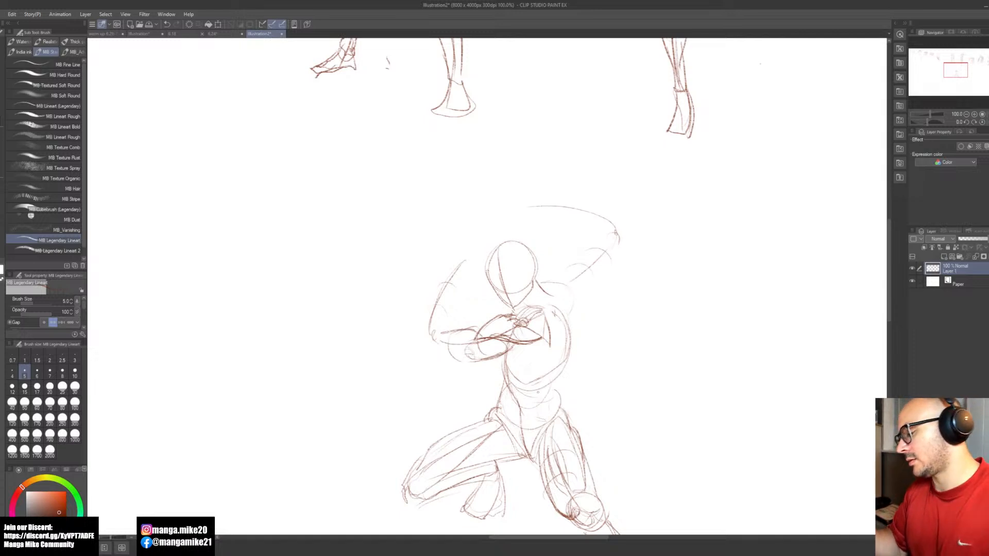
pyautogui.hotkey('ctrl', 'z')
pyautogui.hotkey('ctrl', 'z')
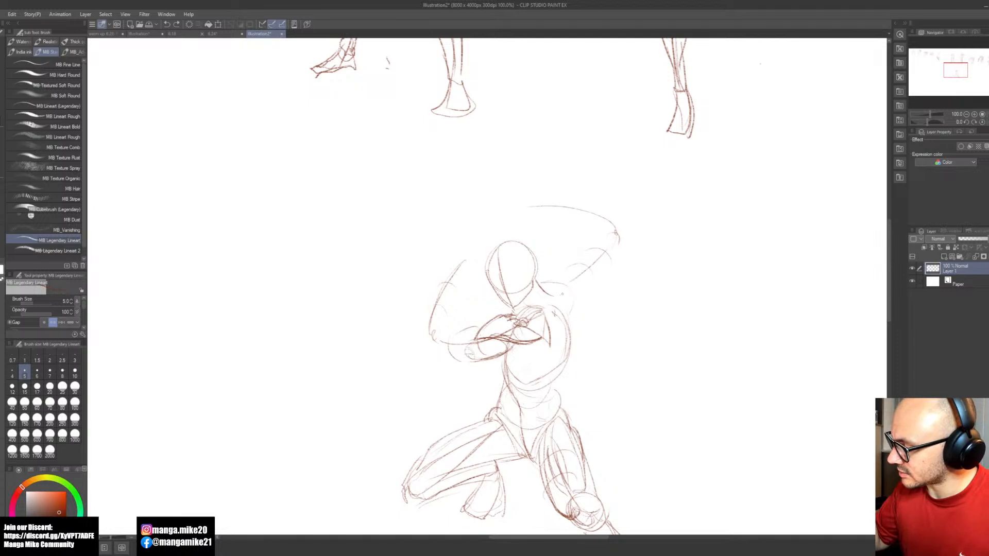
# Step: Erase the overlapping lines on the forward upper arm and redraw a fuller front shoulder muscle rounding over its upper edge
pyautogui.moveTo(536, 282)
pyautogui.mouseDown()
pyautogui.moveTo(567, 284)
pyautogui.moveTo(523, 307)
pyautogui.moveTo(511, 340)
pyautogui.moveTo(495, 318)
pyautogui.moveTo(530, 317)
pyautogui.moveTo(532, 331)
pyautogui.moveTo(497, 321)
pyautogui.moveTo(477, 337)
pyautogui.mouseUp()
pyautogui.hotkey('ctrl', 'z')
pyautogui.hotkey('ctrl', 'z')
pyautogui.press('e')
pyautogui.press('b')
pyautogui.moveTo(501, 316)
pyautogui.mouseDown()
pyautogui.moveTo(484, 326)
pyautogui.moveTo(497, 316)
pyautogui.mouseUp()
pyautogui.moveTo(513, 314)
pyautogui.mouseDown()
pyautogui.moveTo(492, 324)
pyautogui.moveTo(487, 344)
pyautogui.moveTo(516, 332)
pyautogui.moveTo(505, 339)
pyautogui.moveTo(514, 343)
pyautogui.moveTo(477, 338)
pyautogui.mouseUp()
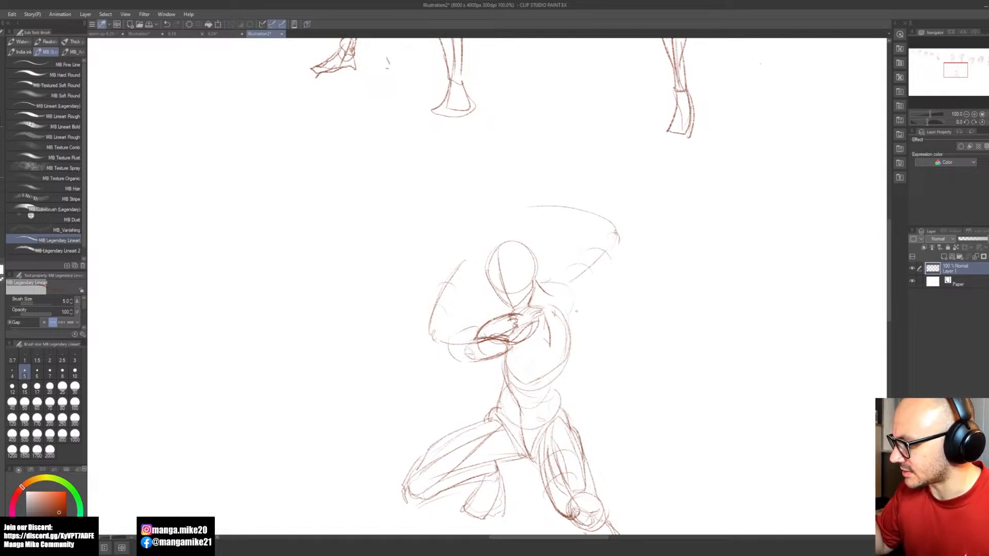
# Step: Draw the back muscle's edge from the ribcage's outer side up to the armpit and start the raised arm's shoulder outline
pyautogui.moveTo(573, 300); pyautogui.dragTo(569, 335)
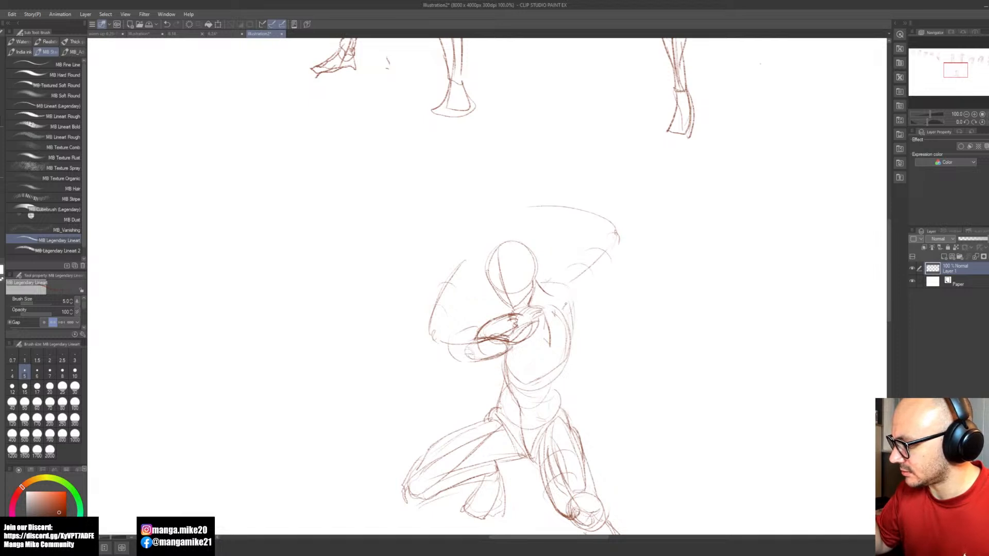
pyautogui.moveTo(570, 296)
pyautogui.mouseDown()
pyautogui.moveTo(561, 309)
pyautogui.moveTo(574, 328)
pyautogui.mouseUp()
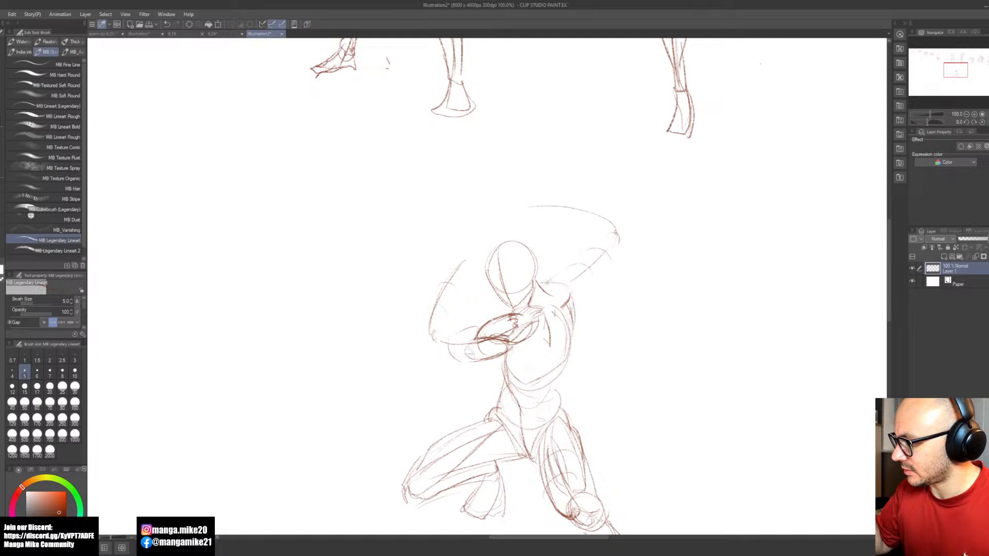
pyautogui.moveTo(546, 284)
pyautogui.mouseDown()
pyautogui.moveTo(569, 266)
pyautogui.moveTo(558, 270)
pyautogui.moveTo(575, 311)
pyautogui.mouseUp()
pyautogui.moveTo(576, 265)
pyautogui.mouseDown()
pyautogui.moveTo(545, 287)
pyautogui.moveTo(569, 264)
pyautogui.moveTo(577, 310)
pyautogui.moveTo(580, 295)
pyautogui.mouseUp()
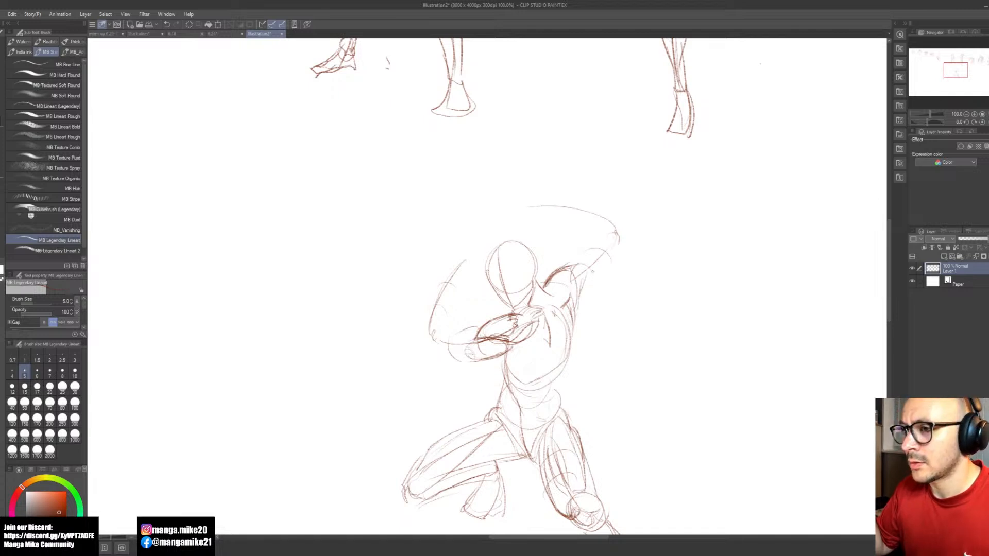
# Step: Shape the raised arm's shoulder muscle and the upper-arm muscles attached beneath it, erasing and redrawing where they overlap
pyautogui.moveTo(571, 257); pyautogui.dragTo(602, 234)
pyautogui.moveTo(549, 279)
pyautogui.mouseDown()
pyautogui.moveTo(585, 256)
pyautogui.moveTo(578, 305)
pyautogui.moveTo(563, 281)
pyautogui.moveTo(548, 281)
pyautogui.moveTo(577, 256)
pyautogui.moveTo(555, 284)
pyautogui.moveTo(575, 278)
pyautogui.moveTo(580, 309)
pyautogui.moveTo(572, 305)
pyautogui.mouseUp()
pyautogui.press('e')
pyautogui.press('b')
pyautogui.moveTo(571, 280); pyautogui.dragTo(568, 301)
pyautogui.moveTo(583, 259); pyautogui.dragTo(576, 307)
# Step: Redraw the raised forearm's arc with a closer elbow and draw the triceps running from the elbow down to the armpit
pyautogui.moveTo(558, 267)
pyautogui.mouseDown()
pyautogui.moveTo(540, 287)
pyautogui.moveTo(553, 287)
pyautogui.moveTo(541, 284)
pyautogui.moveTo(550, 270)
pyautogui.moveTo(593, 236)
pyautogui.moveTo(570, 248)
pyautogui.moveTo(556, 205)
pyautogui.moveTo(528, 207)
pyautogui.mouseUp()
pyautogui.moveTo(612, 241); pyautogui.dragTo(529, 220)
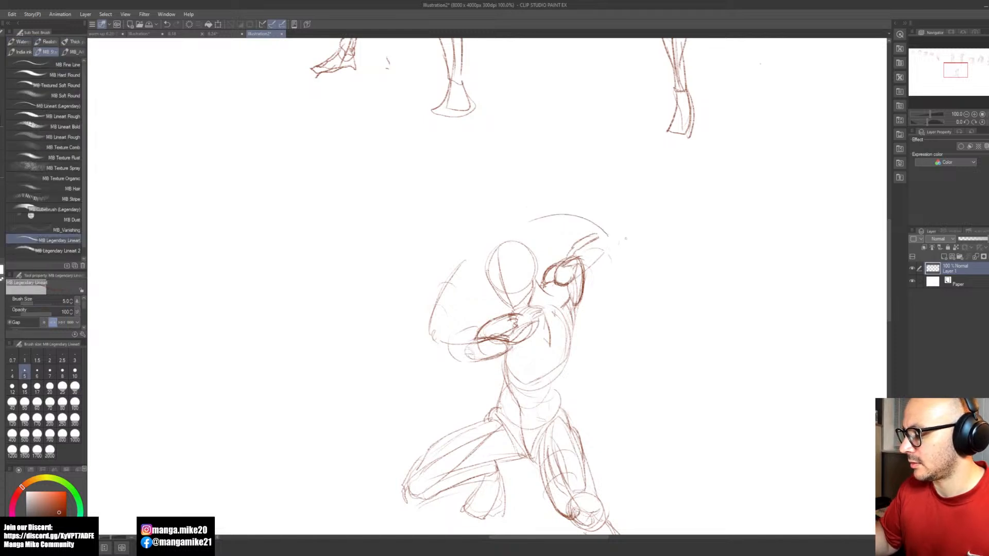
pyautogui.moveTo(614, 242); pyautogui.dragTo(585, 285)
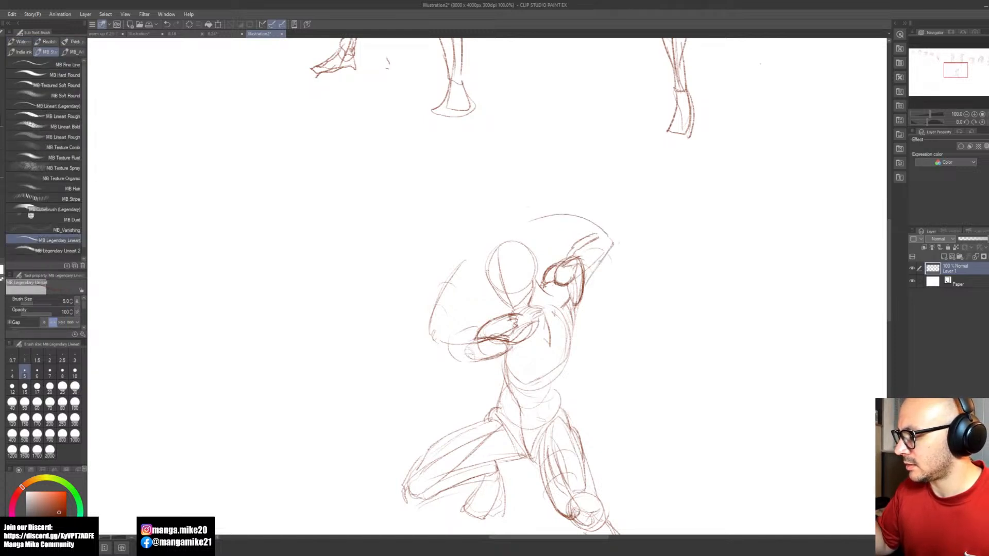
pyautogui.moveTo(611, 245); pyautogui.dragTo(582, 295)
pyautogui.moveTo(573, 248); pyautogui.dragTo(570, 250)
pyautogui.moveTo(586, 235)
pyautogui.mouseDown()
pyautogui.moveTo(567, 253)
pyautogui.moveTo(574, 337)
pyautogui.mouseUp()
pyautogui.moveTo(587, 292); pyautogui.dragTo(569, 349)
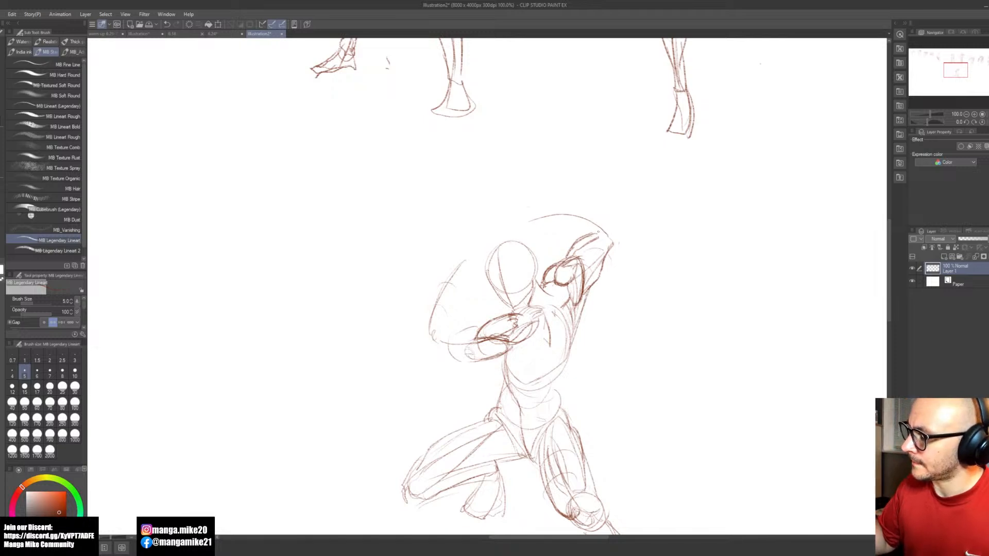
pyautogui.moveTo(547, 213); pyautogui.dragTo(599, 227)
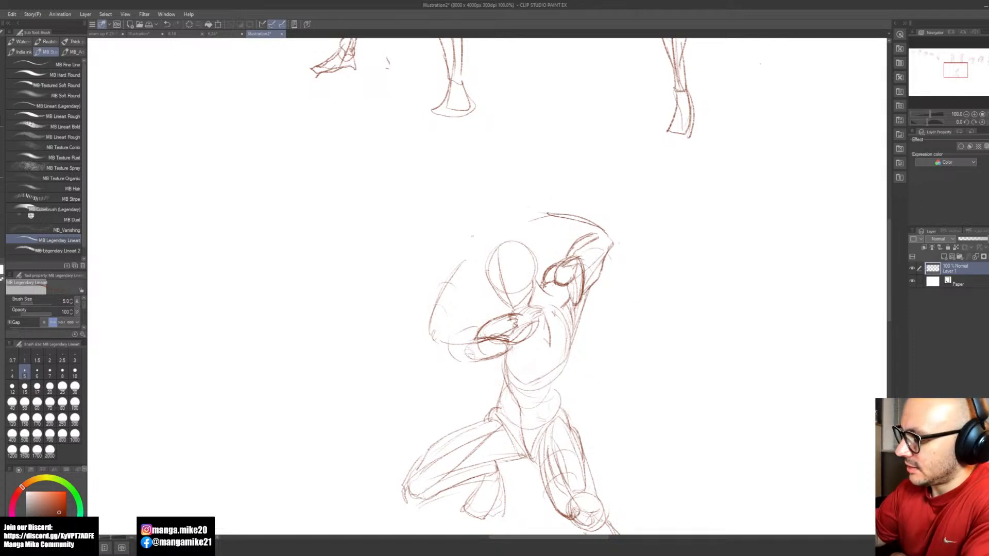
# Step: Draw the forward arm's bent forearm, biceps, elbow and triceps underside, following the rough gesture lines
pyautogui.moveTo(457, 262)
pyautogui.mouseDown()
pyautogui.moveTo(452, 308)
pyautogui.moveTo(458, 324)
pyautogui.moveTo(445, 338)
pyautogui.moveTo(477, 318)
pyautogui.moveTo(440, 336)
pyautogui.mouseUp()
pyautogui.moveTo(462, 326); pyautogui.dragTo(450, 327)
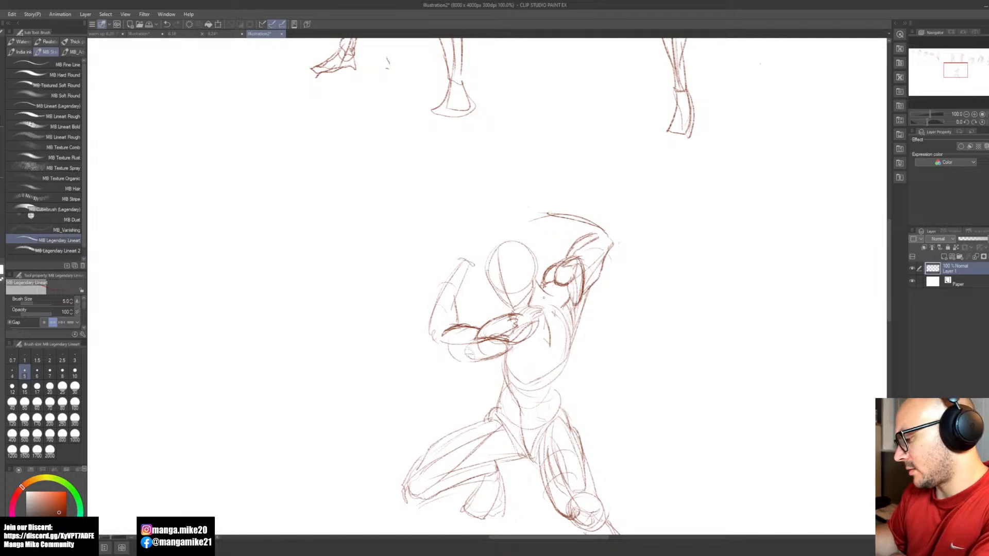
pyautogui.moveTo(510, 307); pyautogui.dragTo(489, 322)
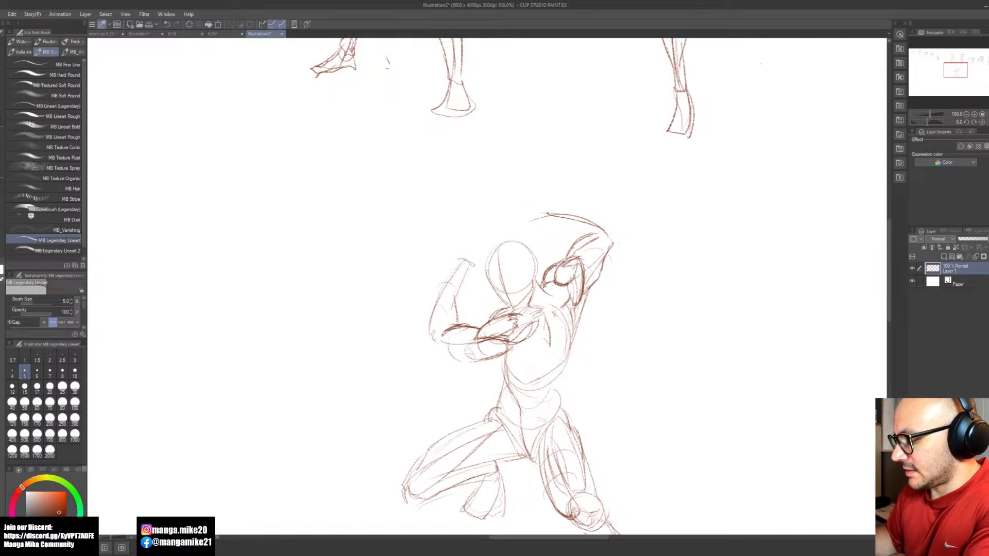
pyautogui.moveTo(428, 335)
pyautogui.mouseDown()
pyautogui.moveTo(421, 348)
pyautogui.moveTo(443, 352)
pyautogui.moveTo(421, 341)
pyautogui.mouseUp()
pyautogui.moveTo(450, 274); pyautogui.dragTo(422, 330)
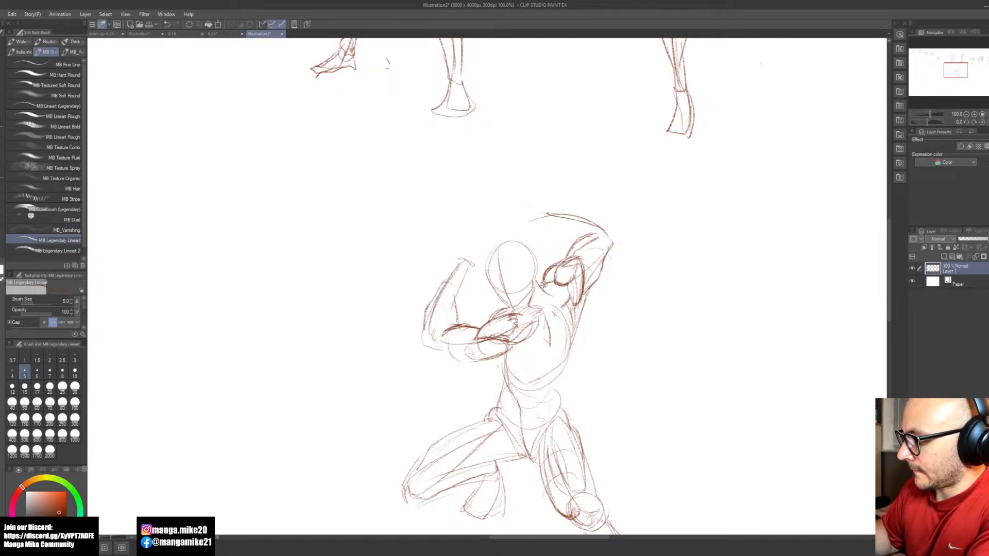
pyautogui.moveTo(500, 355); pyautogui.dragTo(477, 366)
pyautogui.moveTo(478, 365); pyautogui.dragTo(436, 352)
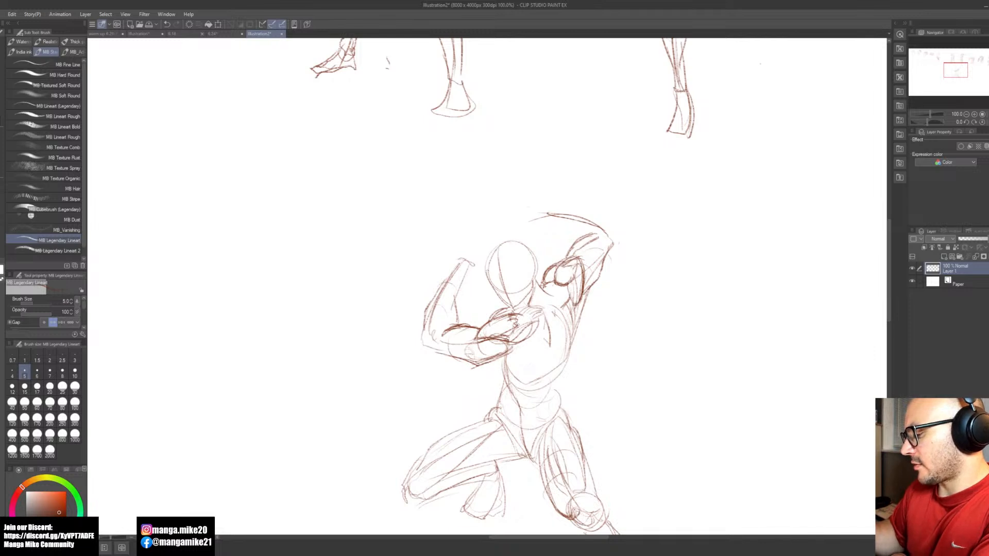
pyautogui.moveTo(454, 353); pyautogui.dragTo(510, 332)
# Step: Erase the forward forearm and elbow and redraw them closer to the head, with a lower elbow joined to the triceps
pyautogui.press('e')
pyautogui.moveTo(467, 261)
pyautogui.mouseDown()
pyautogui.moveTo(414, 349)
pyautogui.moveTo(439, 328)
pyautogui.moveTo(442, 344)
pyautogui.moveTo(452, 330)
pyautogui.moveTo(453, 355)
pyautogui.mouseUp()
pyautogui.press('b')
pyautogui.moveTo(475, 261)
pyautogui.mouseDown()
pyautogui.moveTo(446, 340)
pyautogui.moveTo(459, 337)
pyautogui.moveTo(448, 344)
pyautogui.mouseUp()
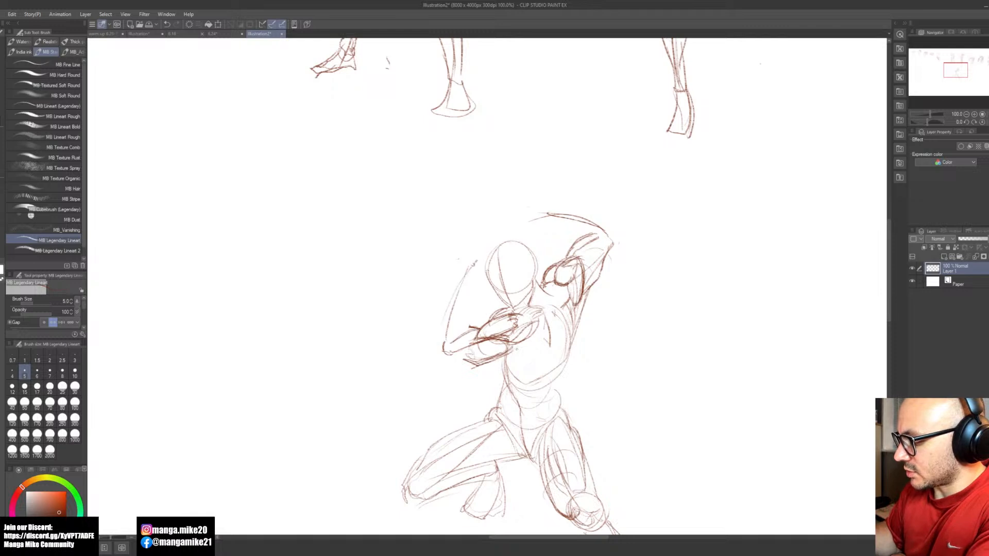
pyautogui.moveTo(514, 346)
pyautogui.mouseDown()
pyautogui.moveTo(469, 369)
pyautogui.moveTo(441, 367)
pyautogui.moveTo(465, 370)
pyautogui.moveTo(488, 364)
pyautogui.moveTo(438, 365)
pyautogui.mouseUp()
pyautogui.press('e')
pyautogui.press('b')
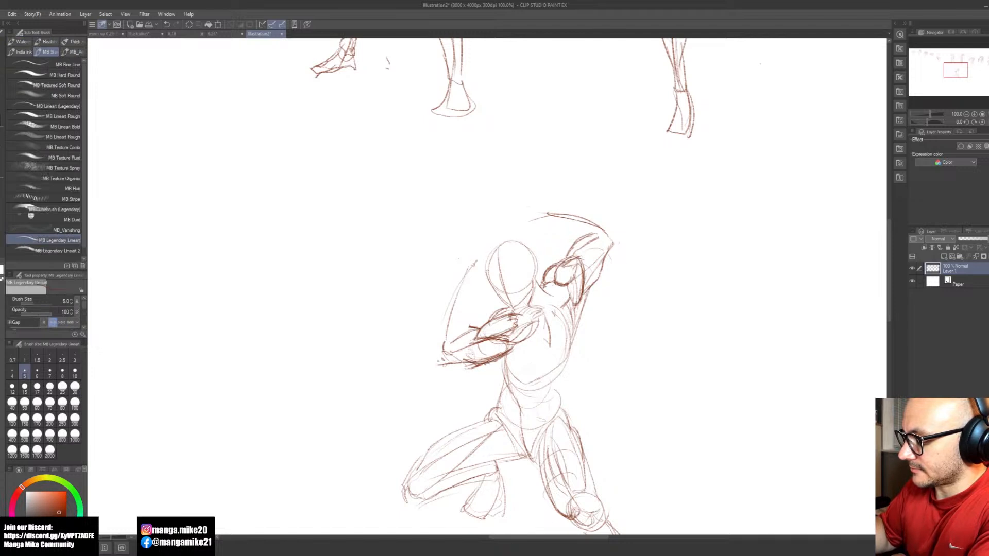
# Step: Contour the forward forearm's muscles and draw a simple hand with a thumb above the wrist
pyautogui.moveTo(461, 282)
pyautogui.mouseDown()
pyautogui.moveTo(434, 361)
pyautogui.moveTo(439, 341)
pyautogui.mouseUp()
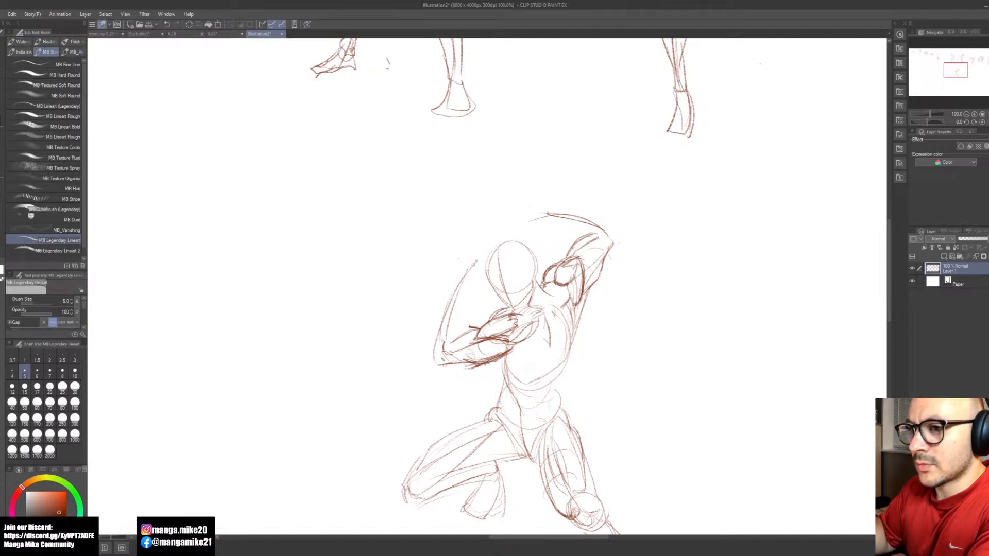
pyautogui.moveTo(461, 290)
pyautogui.mouseDown()
pyautogui.moveTo(469, 331)
pyautogui.moveTo(446, 341)
pyautogui.mouseUp()
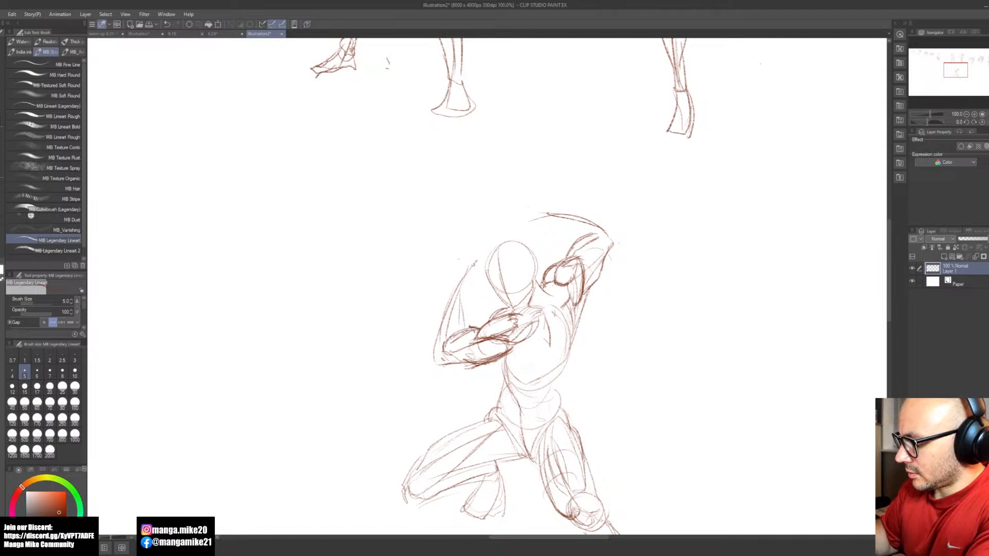
pyautogui.moveTo(463, 291)
pyautogui.mouseDown()
pyautogui.moveTo(461, 336)
pyautogui.moveTo(436, 333)
pyautogui.moveTo(438, 320)
pyautogui.moveTo(435, 348)
pyautogui.mouseUp()
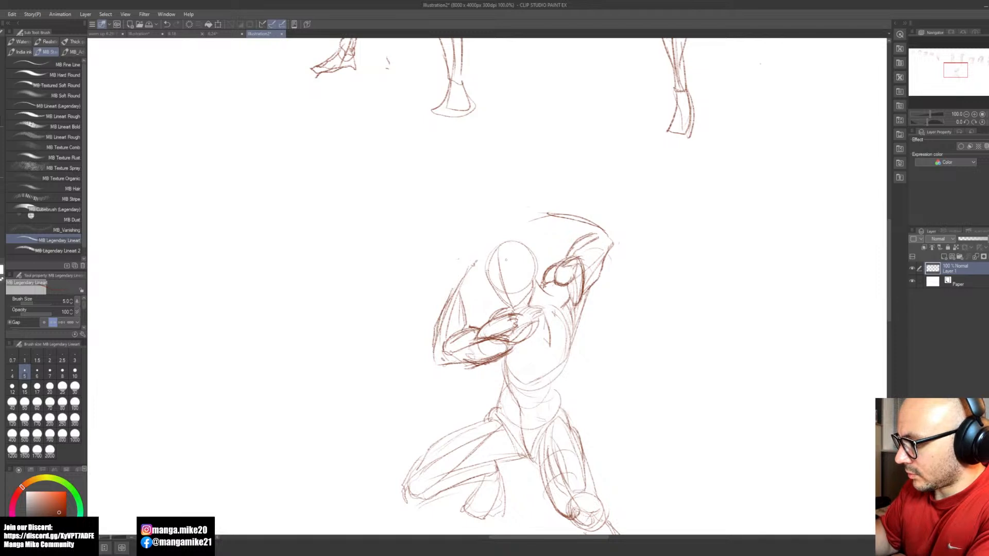
pyautogui.moveTo(475, 266)
pyautogui.mouseDown()
pyautogui.moveTo(459, 279)
pyautogui.moveTo(462, 300)
pyautogui.moveTo(464, 270)
pyautogui.mouseUp()
pyautogui.moveTo(481, 254)
pyautogui.mouseDown()
pyautogui.moveTo(457, 277)
pyautogui.moveTo(481, 241)
pyautogui.mouseUp()
pyautogui.moveTo(480, 241); pyautogui.dragTo(457, 275)
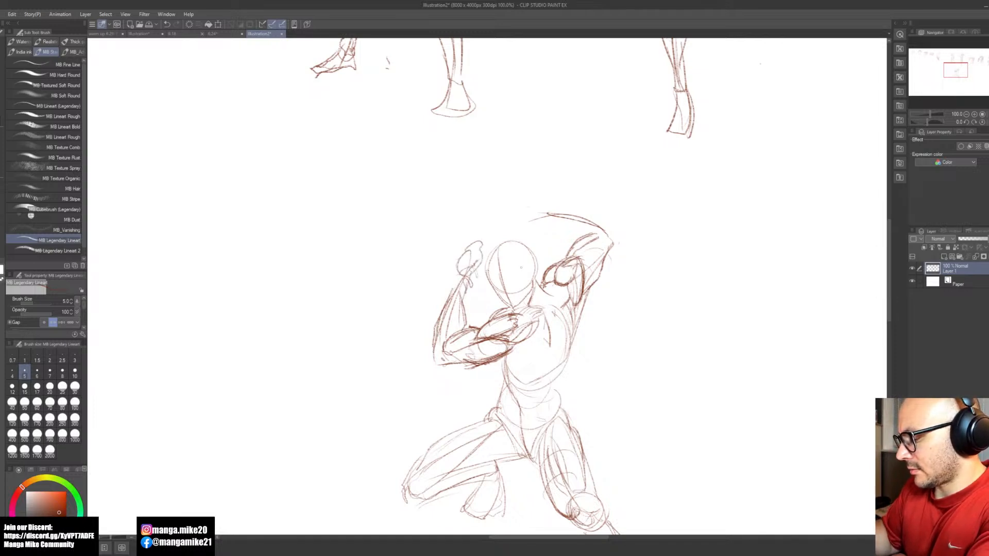
pyautogui.press('space')
pyautogui.moveTo(628, 415)
pyautogui.mouseDown()
pyautogui.moveTo(641, 377)
pyautogui.moveTo(614, 328)
pyautogui.mouseUp()
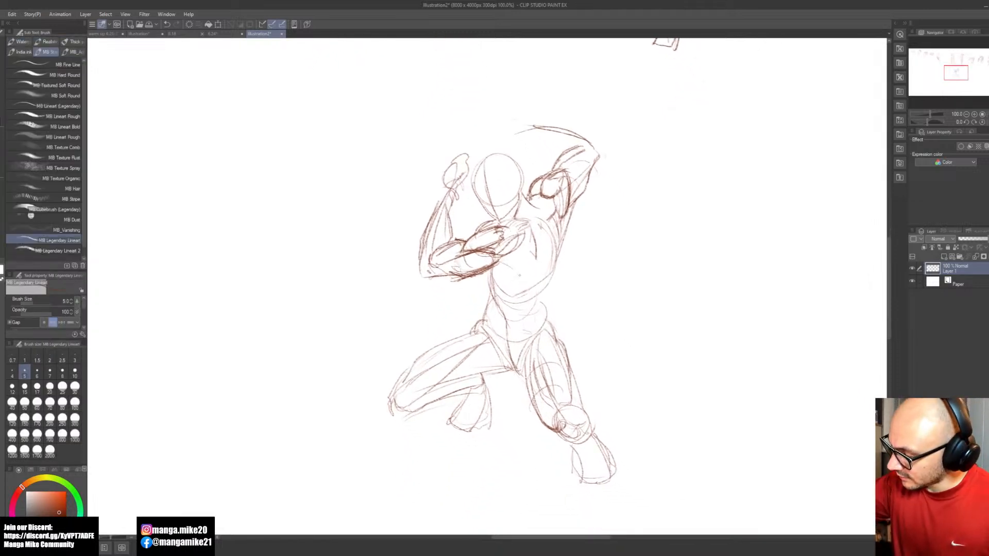
pyautogui.moveTo(495, 259)
pyautogui.mouseDown()
pyautogui.moveTo(522, 274)
pyautogui.moveTo(515, 280)
pyautogui.mouseUp()
pyautogui.hotkey('ctrl', 'z')
pyautogui.hotkey('ctrl', 'z')
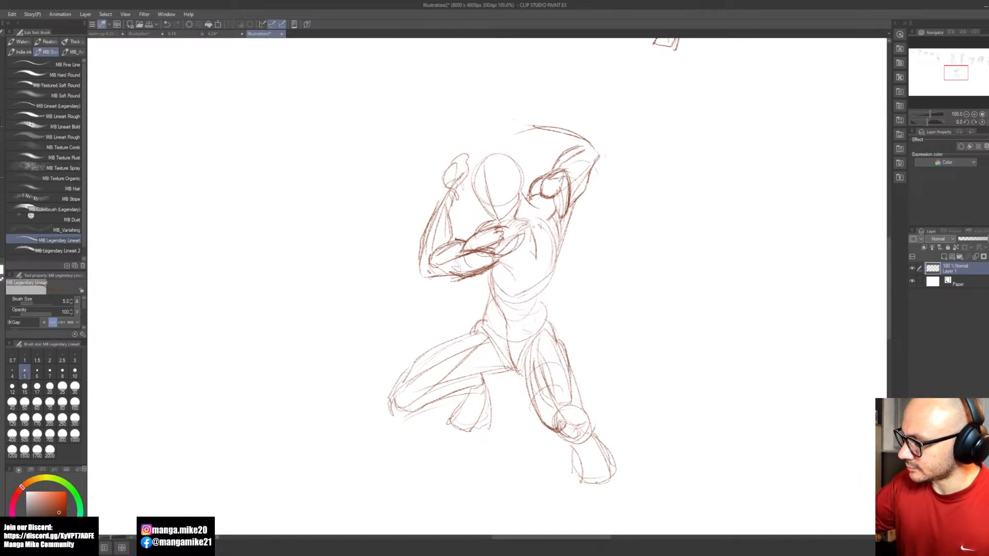
# Step: Erase the ribcage's side edge below the raised arm and redraw it, adding light chest contour strokes
pyautogui.press('e')
pyautogui.moveTo(540, 228)
pyautogui.mouseDown()
pyautogui.moveTo(532, 247)
pyautogui.moveTo(536, 260)
pyautogui.moveTo(546, 246)
pyautogui.moveTo(549, 263)
pyautogui.mouseUp()
pyautogui.press('b')
pyautogui.moveTo(543, 220)
pyautogui.mouseDown()
pyautogui.moveTo(550, 259)
pyautogui.moveTo(541, 292)
pyautogui.mouseUp()
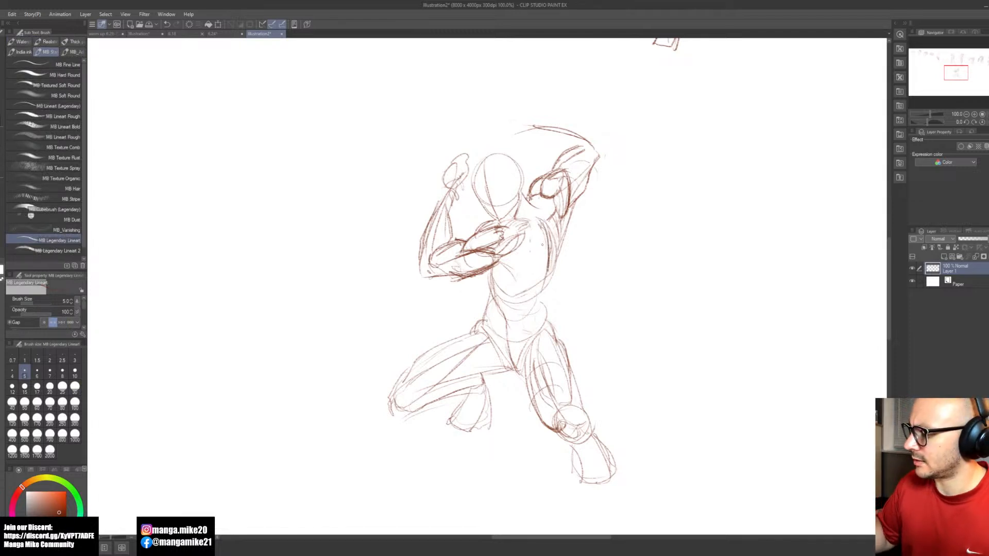
pyautogui.moveTo(530, 248); pyautogui.dragTo(508, 254)
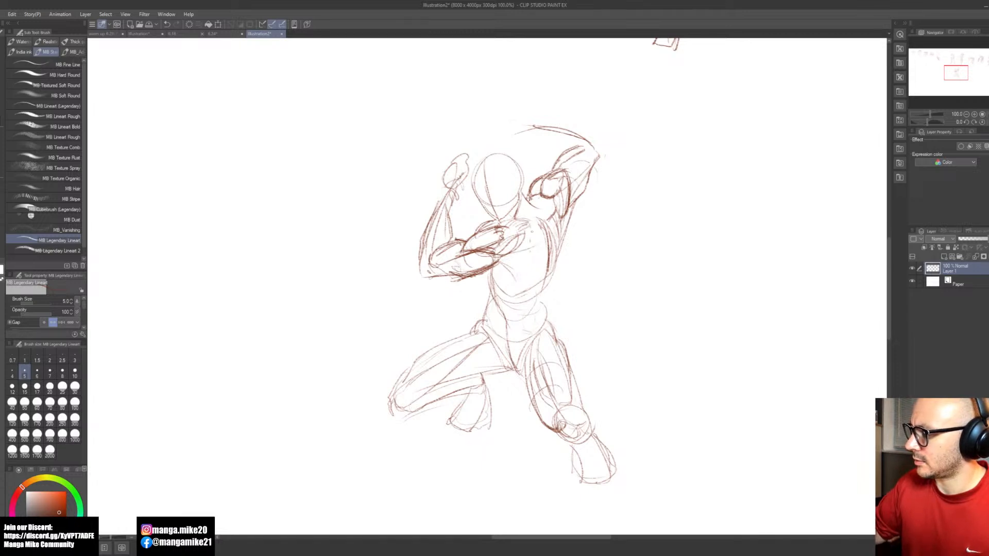
pyautogui.moveTo(528, 222)
pyautogui.mouseDown()
pyautogui.moveTo(502, 226)
pyautogui.moveTo(510, 220)
pyautogui.moveTo(502, 225)
pyautogui.moveTo(527, 246)
pyautogui.moveTo(497, 234)
pyautogui.moveTo(528, 242)
pyautogui.moveTo(539, 267)
pyautogui.mouseUp()
# Step: Clean up the chest lines and draw the ribcage arch curving from the upper chest down to the outer side
pyautogui.press('e')
pyautogui.press('b')
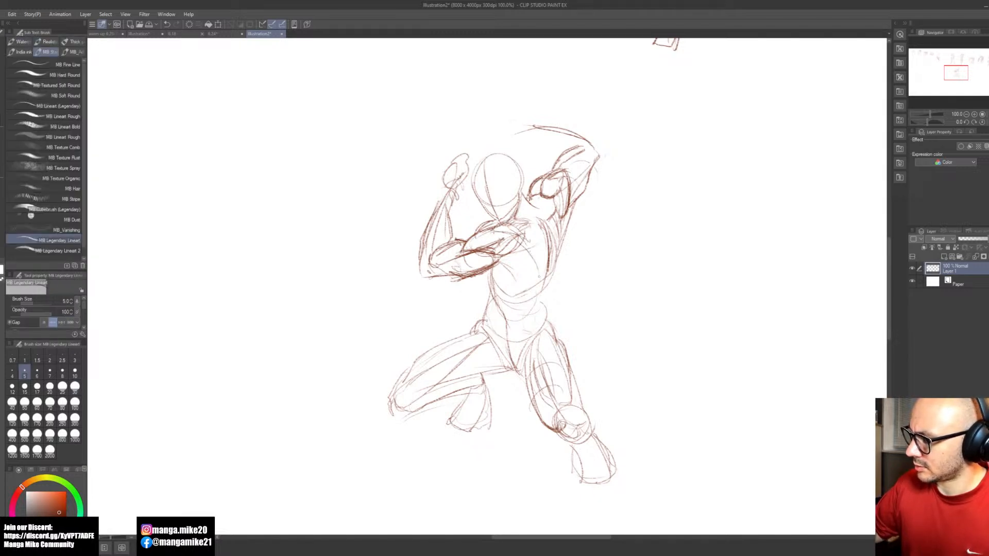
pyautogui.moveTo(516, 230); pyautogui.dragTo(546, 265)
pyautogui.moveTo(545, 261); pyautogui.dragTo(547, 278)
pyautogui.moveTo(524, 238); pyautogui.dragTo(544, 290)
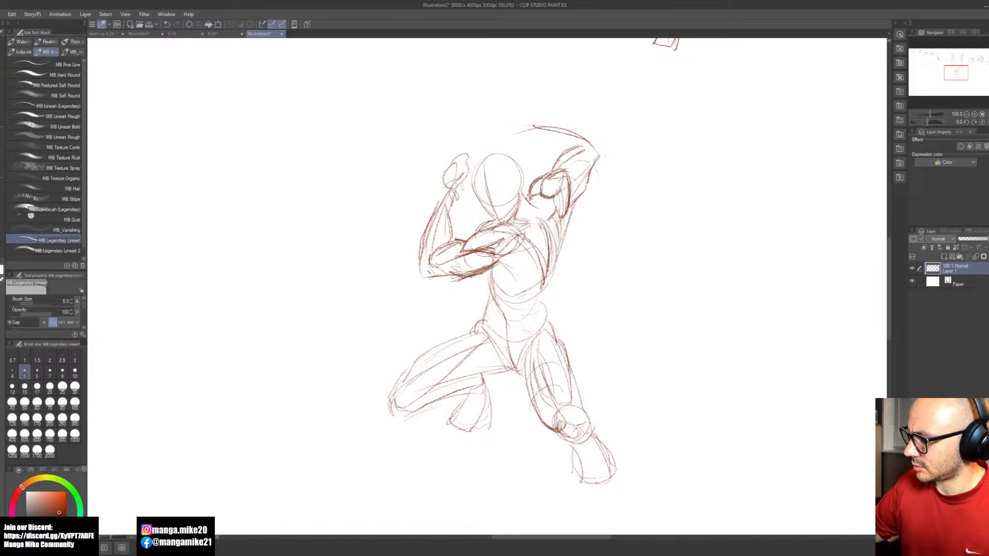
# Step: Define the side back muscles with darker strokes running from the raised shoulder and armpit down the torso's edge
pyautogui.moveTo(525, 197)
pyautogui.mouseDown()
pyautogui.moveTo(552, 192)
pyautogui.moveTo(540, 226)
pyautogui.moveTo(550, 223)
pyautogui.moveTo(553, 253)
pyautogui.mouseUp()
pyautogui.moveTo(555, 209); pyautogui.dragTo(545, 277)
pyautogui.moveTo(549, 270); pyautogui.dragTo(541, 291)
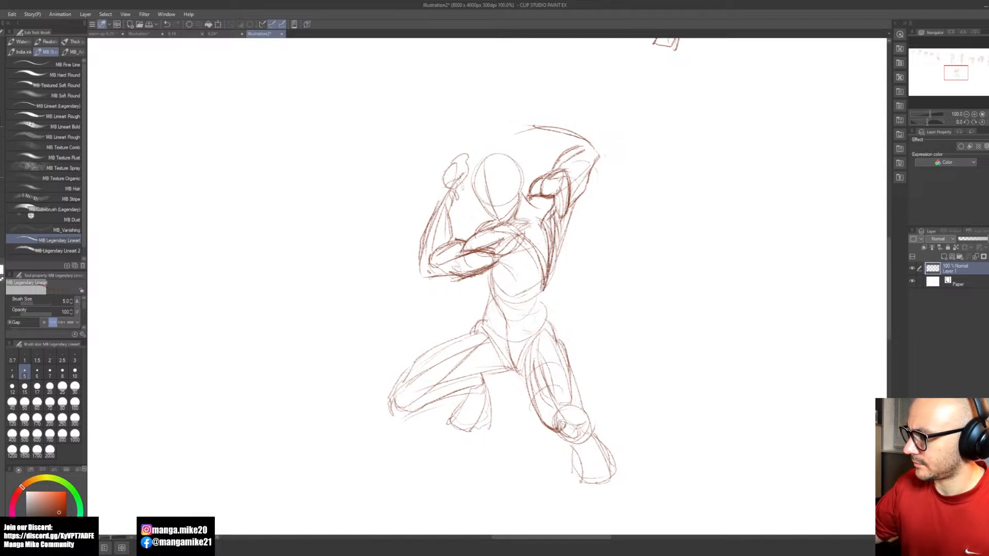
pyautogui.moveTo(548, 217); pyautogui.dragTo(541, 270)
pyautogui.moveTo(548, 238); pyautogui.dragTo(543, 268)
pyautogui.moveTo(540, 199); pyautogui.dragTo(529, 215)
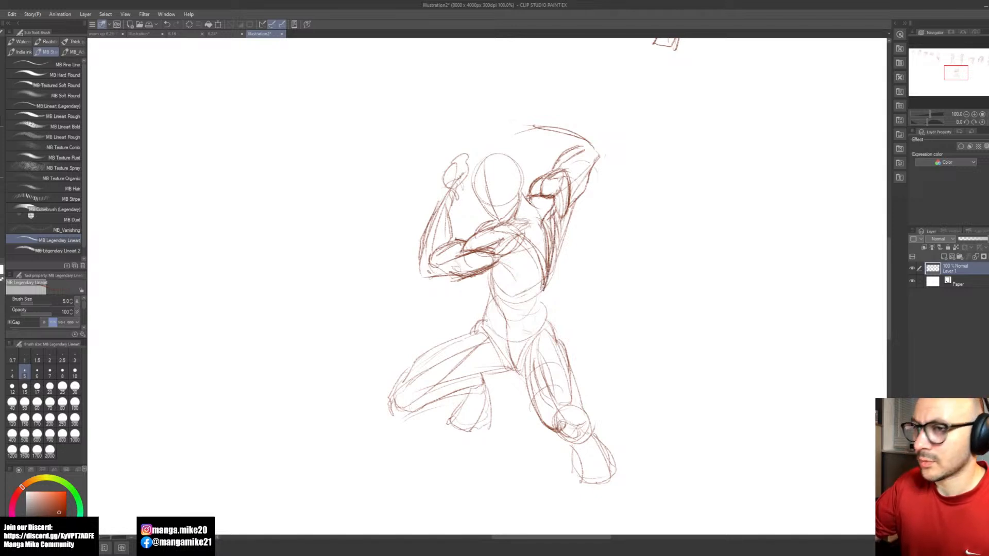
# Step: Draw the raised forearm bending over the head with a simple hand, and reinforce the forward upper arm's muscle lines
pyautogui.press('space')
pyautogui.moveTo(595, 358); pyautogui.dragTo(604, 342)
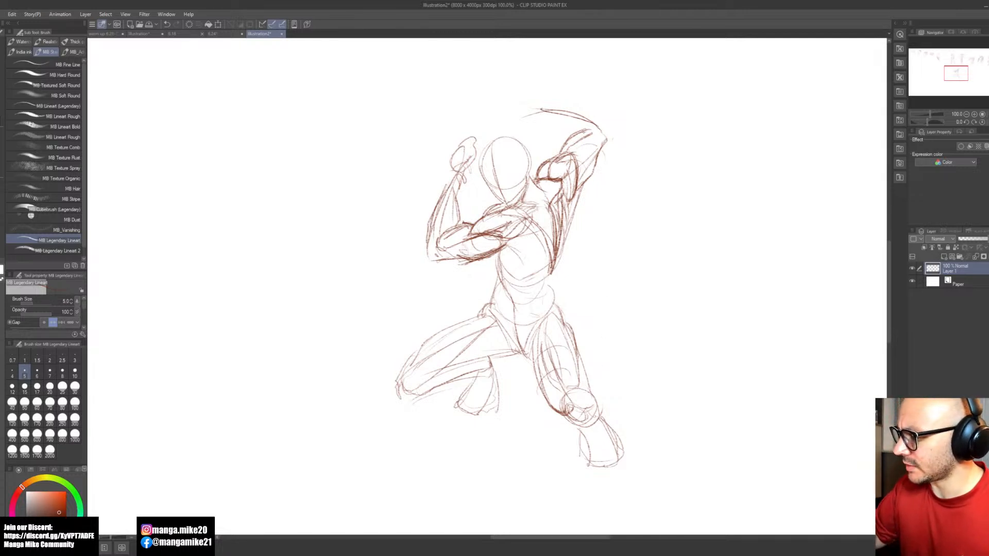
pyautogui.moveTo(607, 136)
pyautogui.mouseDown()
pyautogui.moveTo(594, 114)
pyautogui.moveTo(537, 102)
pyautogui.moveTo(598, 118)
pyautogui.moveTo(532, 103)
pyautogui.moveTo(538, 124)
pyautogui.mouseUp()
pyautogui.press('space')
pyautogui.moveTo(665, 360); pyautogui.dragTo(648, 336)
pyautogui.moveTo(472, 228); pyautogui.dragTo(484, 245)
pyautogui.moveTo(471, 225); pyautogui.dragTo(494, 253)
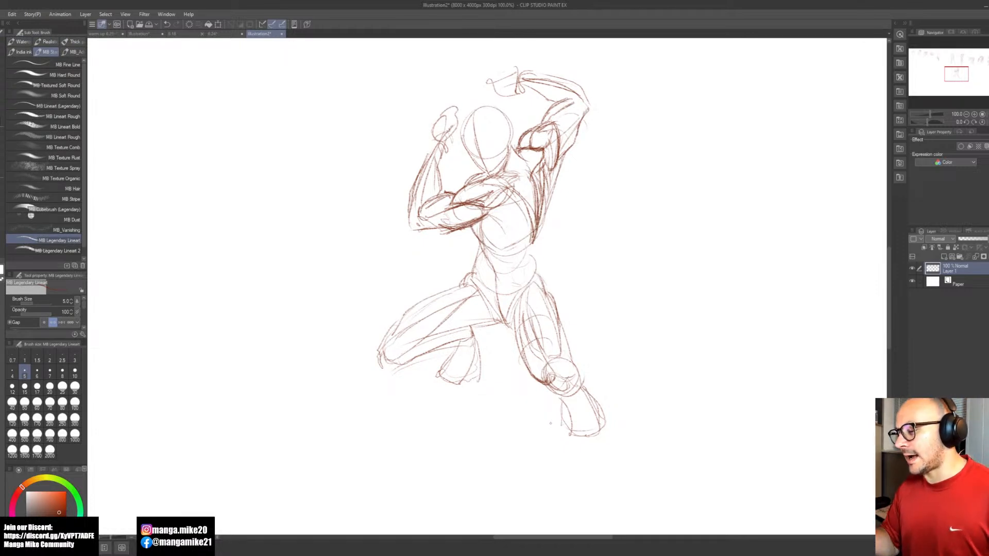
# Step: Draw the outer waist contour from the ribcage down to the hip and darken the forward forearm's outline
pyautogui.moveTo(542, 212)
pyautogui.mouseDown()
pyautogui.moveTo(532, 260)
pyautogui.moveTo(544, 283)
pyautogui.mouseUp()
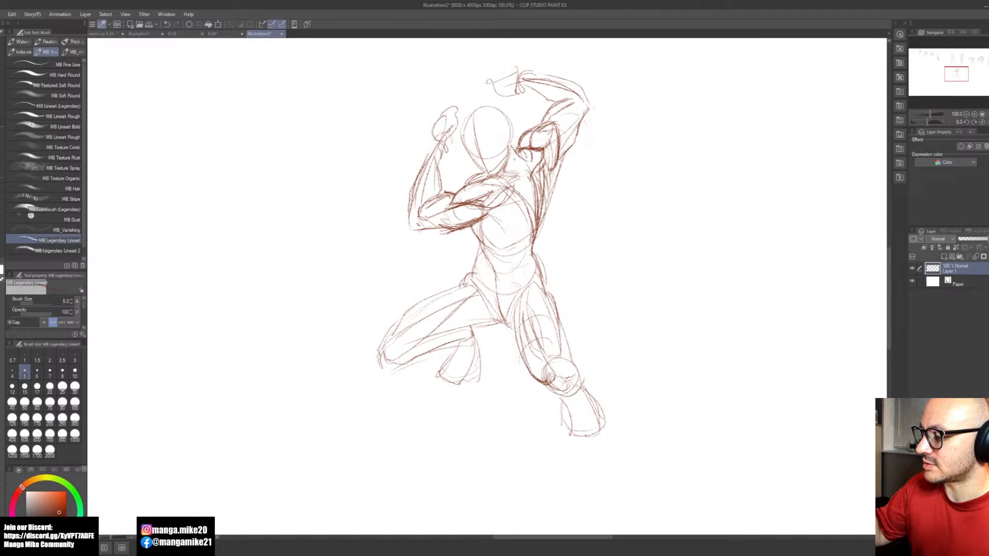
pyautogui.moveTo(517, 154)
pyautogui.mouseDown()
pyautogui.moveTo(507, 169)
pyautogui.moveTo(524, 156)
pyautogui.mouseUp()
pyautogui.hotkey('ctrl', 'z')
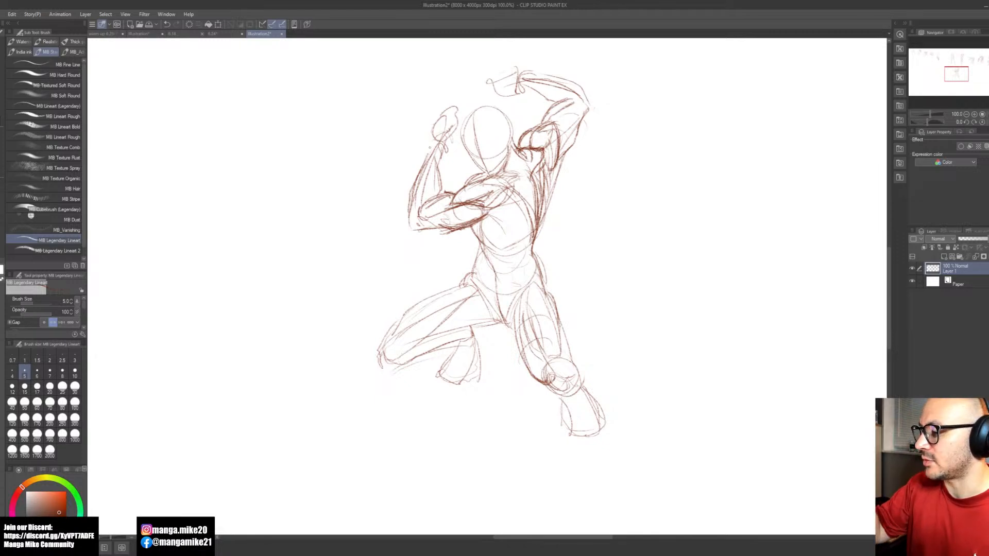
pyautogui.moveTo(432, 143)
pyautogui.mouseDown()
pyautogui.moveTo(416, 180)
pyautogui.moveTo(427, 155)
pyautogui.mouseUp()
pyautogui.moveTo(427, 153)
pyautogui.mouseDown()
pyautogui.moveTo(409, 223)
pyautogui.moveTo(420, 230)
pyautogui.mouseUp()
pyautogui.moveTo(438, 163); pyautogui.dragTo(442, 194)
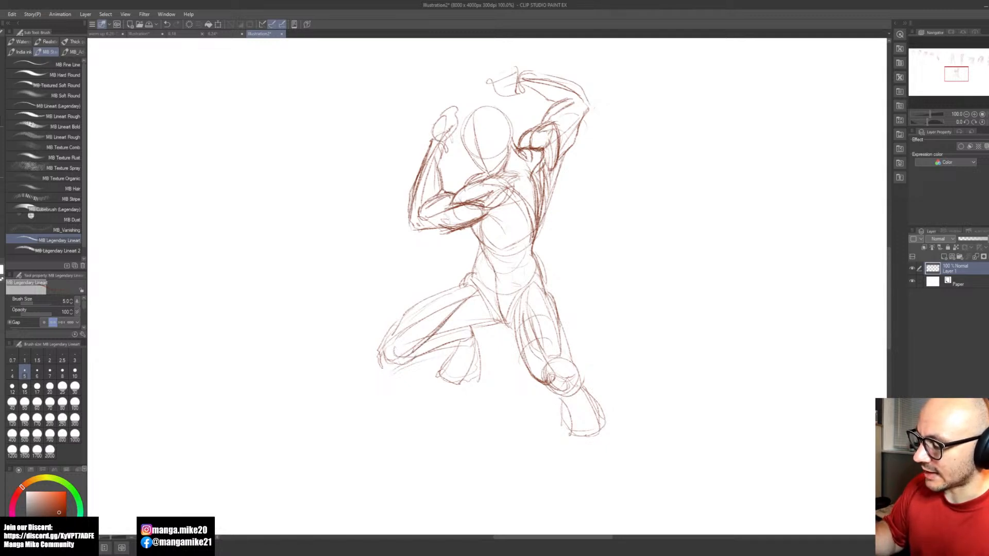
# Step: Add thigh muscle contours to the bent leg, from the knee along its upper edge and inner side
pyautogui.moveTo(396, 339)
pyautogui.mouseDown()
pyautogui.moveTo(436, 300)
pyautogui.moveTo(458, 294)
pyautogui.moveTo(415, 303)
pyautogui.moveTo(384, 344)
pyautogui.mouseUp()
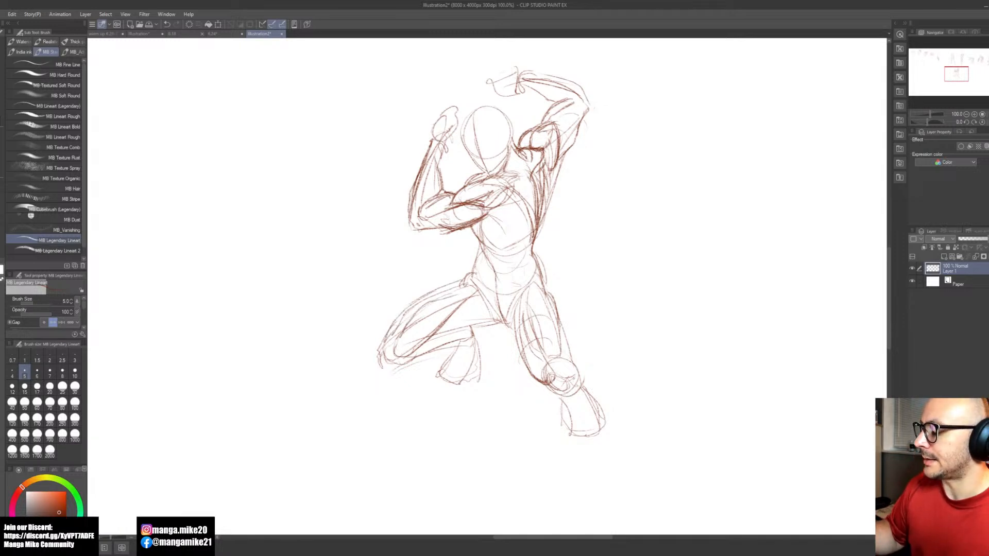
pyautogui.moveTo(470, 325); pyautogui.dragTo(493, 312)
pyautogui.moveTo(493, 312)
pyautogui.mouseDown()
pyautogui.moveTo(439, 345)
pyautogui.moveTo(460, 336)
pyautogui.mouseUp()
pyautogui.moveTo(550, 409)
pyautogui.mouseDown()
pyautogui.moveTo(483, 435)
pyautogui.moveTo(428, 402)
pyautogui.mouseUp()
pyautogui.moveTo(594, 376); pyautogui.dragTo(440, 431)
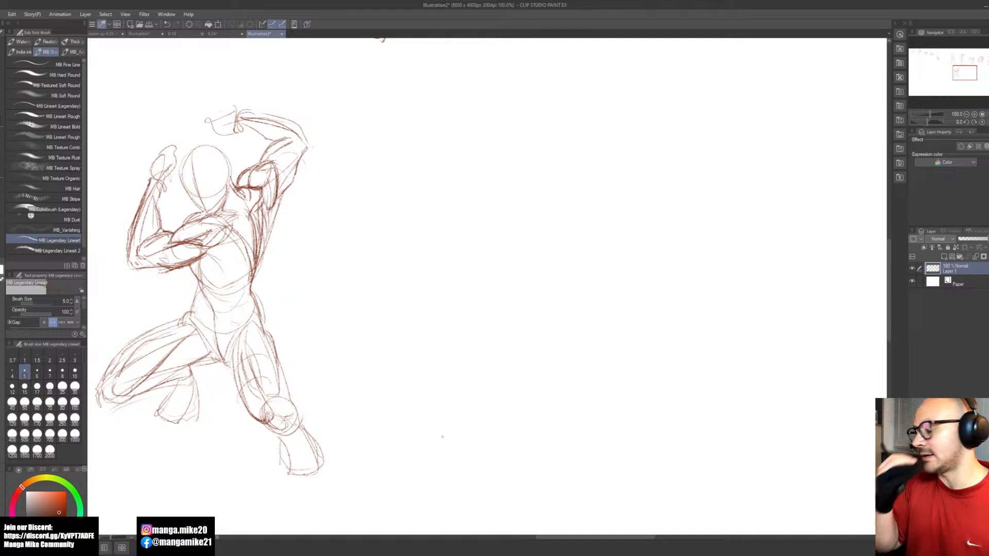
# Step: Clean up the lunging figure's side back contour below the raised arm by erasing stray lines and redrawing the edge
pyautogui.moveTo(279, 199)
pyautogui.mouseDown()
pyautogui.moveTo(254, 273)
pyautogui.moveTo(266, 329)
pyautogui.moveTo(199, 325)
pyautogui.mouseUp()
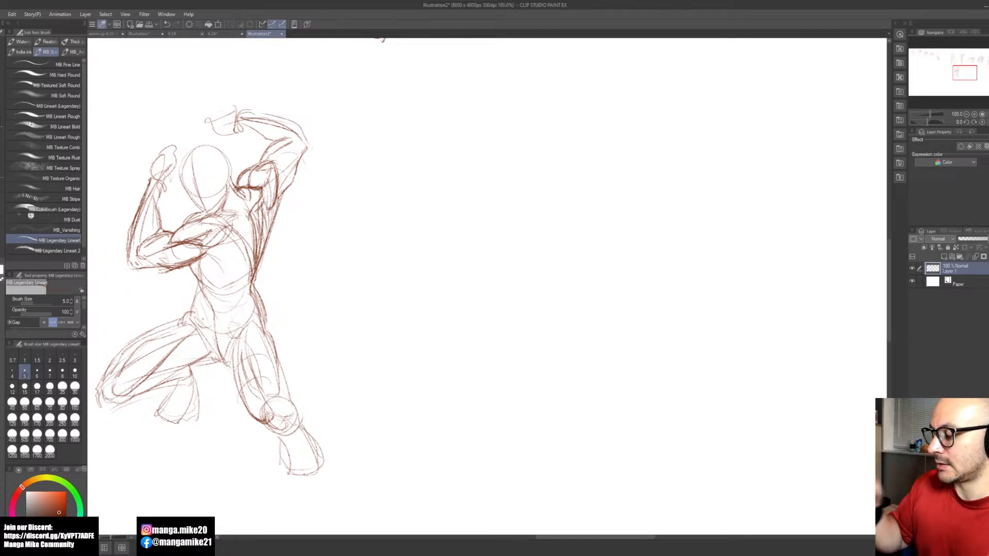
pyautogui.moveTo(571, 389); pyautogui.dragTo(554, 393)
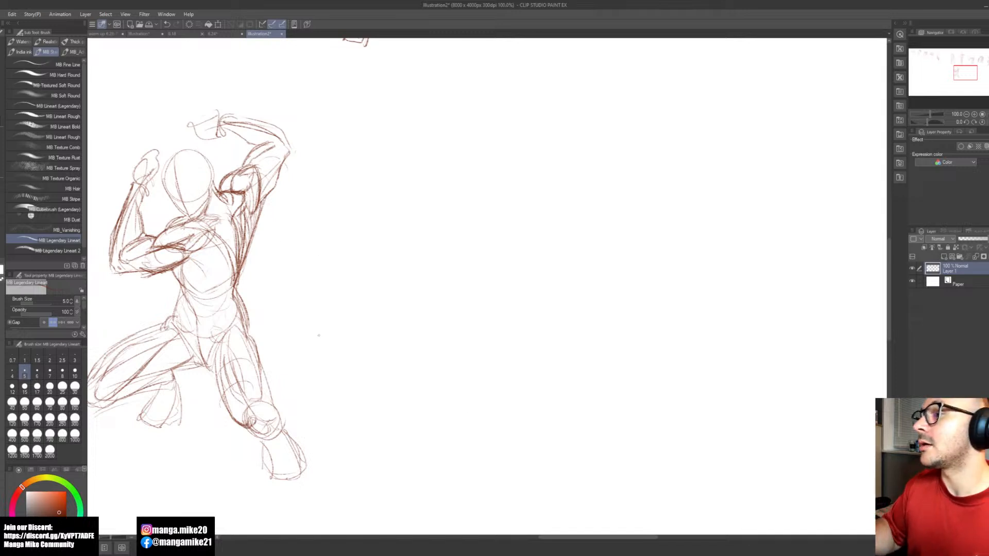
pyautogui.press('space')
pyautogui.moveTo(499, 391); pyautogui.dragTo(488, 398)
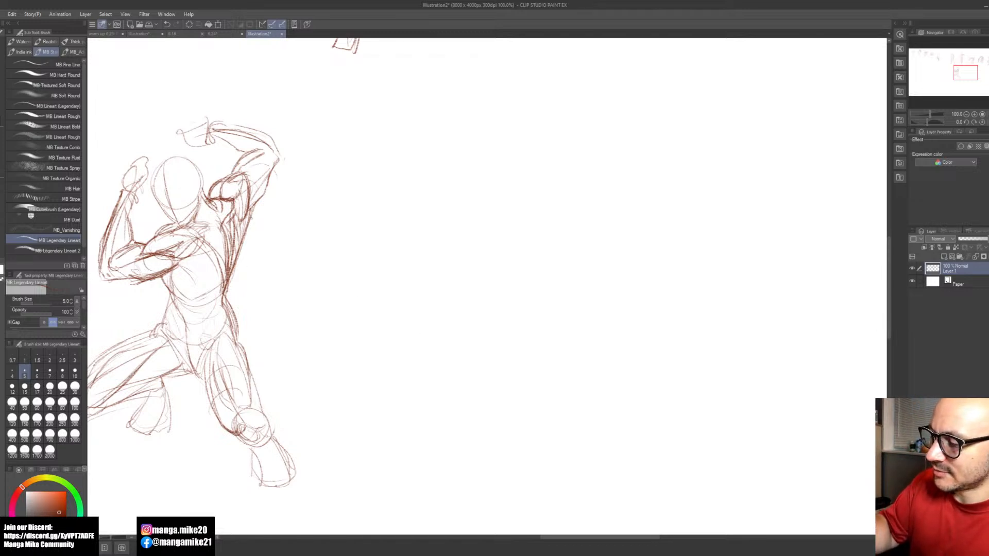
pyautogui.press('e')
pyautogui.moveTo(256, 213); pyautogui.dragTo(243, 257)
pyautogui.press('b')
pyautogui.moveTo(249, 208); pyautogui.dragTo(238, 249)
pyautogui.moveTo(249, 212)
pyautogui.mouseDown()
pyautogui.moveTo(226, 291)
pyautogui.moveTo(238, 346)
pyautogui.mouseUp()
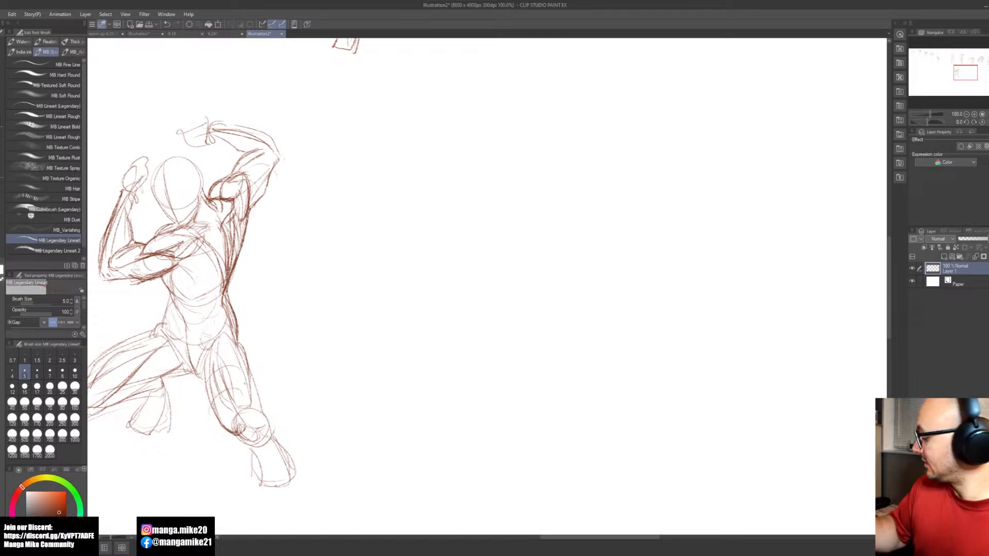
# Step: Erase excess lines at the lunging figure's rear waist contour, undo the unwanted change, and touch up the forward shoulder's top line
pyautogui.press('e')
pyautogui.moveTo(221, 300); pyautogui.dragTo(229, 328)
pyautogui.press('b')
pyautogui.hotkey('ctrl', 'z')
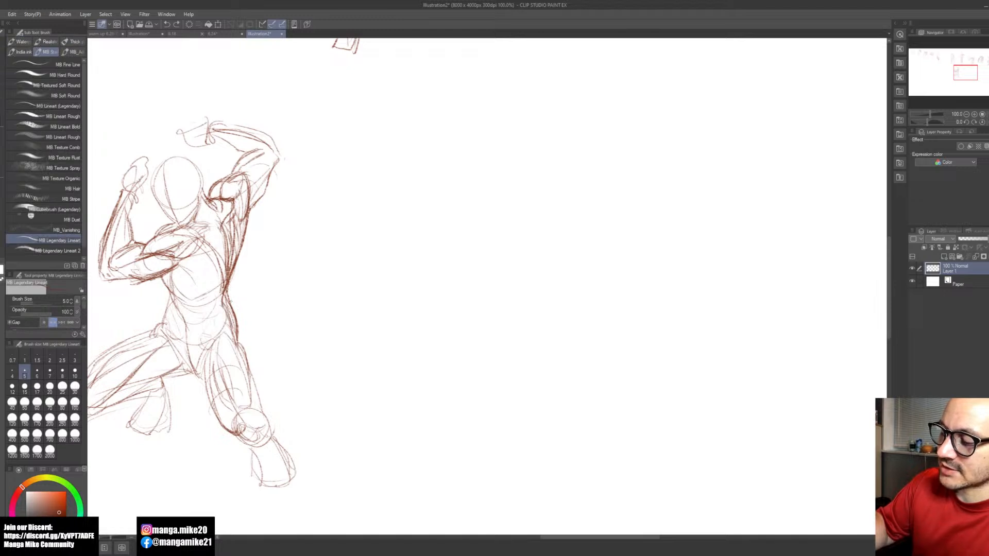
pyautogui.press('space')
pyautogui.moveTo(464, 364); pyautogui.dragTo(564, 397)
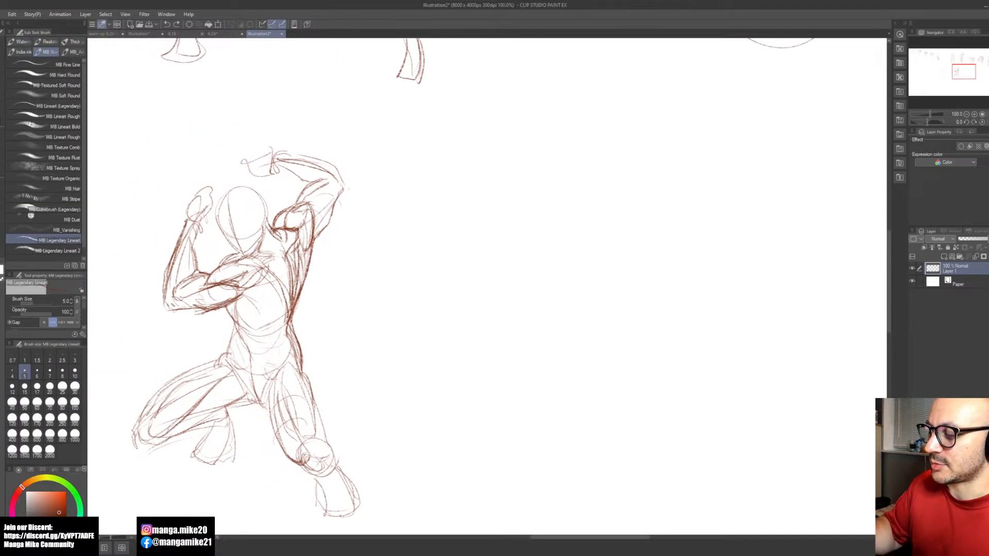
pyautogui.moveTo(227, 262); pyautogui.dragTo(242, 253)
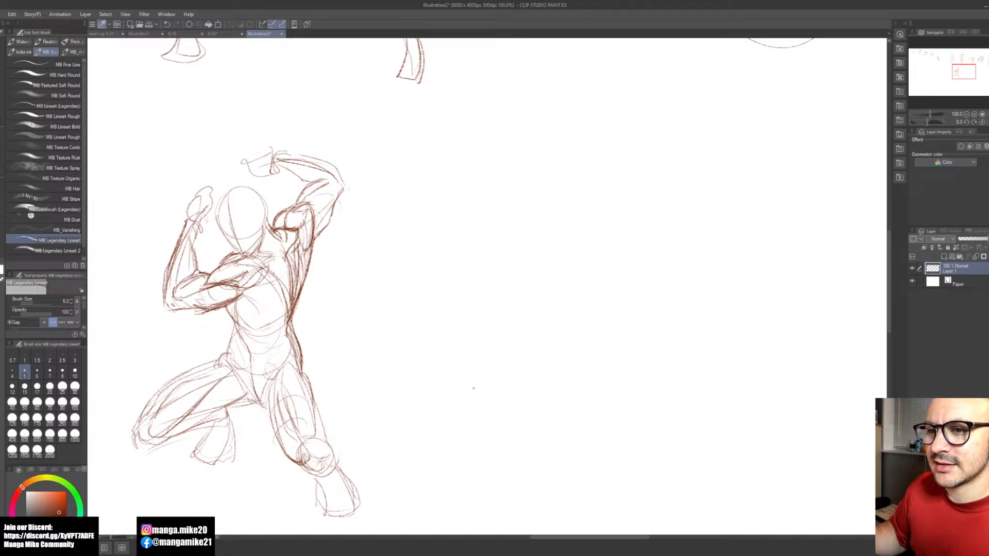
pyautogui.moveTo(511, 404)
pyautogui.mouseDown()
pyautogui.moveTo(523, 391)
pyautogui.moveTo(566, 406)
pyautogui.mouseUp()
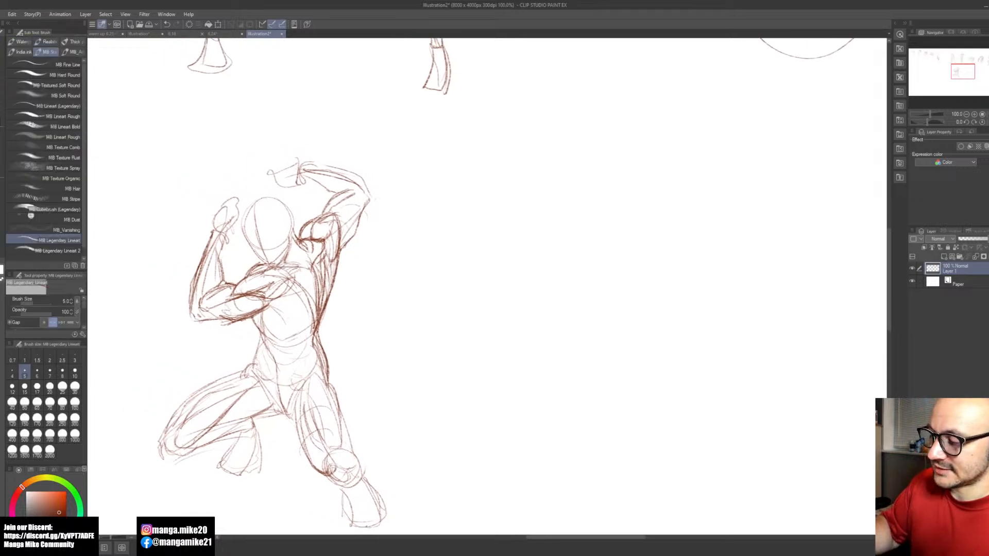
pyautogui.moveTo(565, 385); pyautogui.dragTo(532, 397)
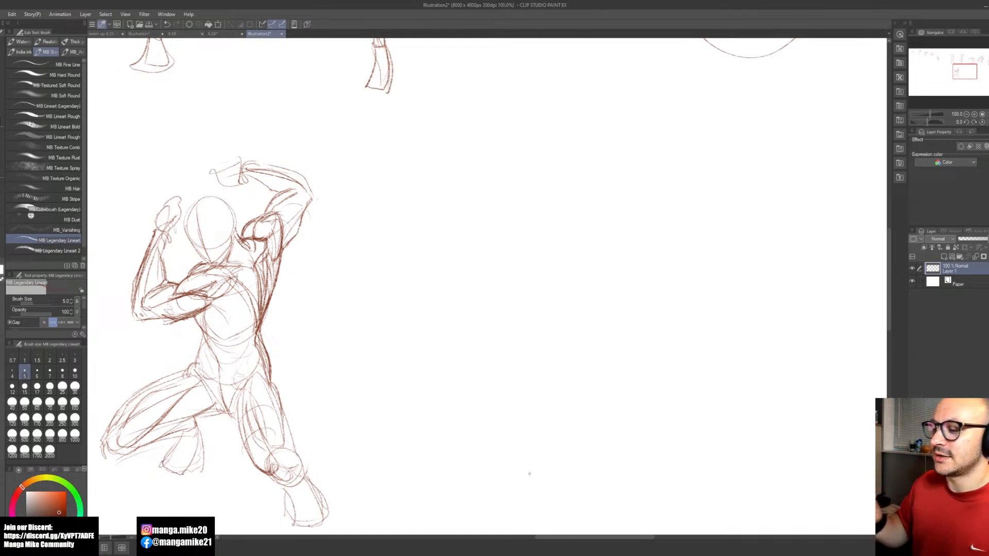
# Step: Lasso the raised forearm and hand over the head, adjust them with a transform, and clear the selection
pyautogui.moveTo(244, 162)
pyautogui.mouseDown()
pyautogui.moveTo(306, 177)
pyautogui.moveTo(315, 192)
pyautogui.mouseUp()
pyautogui.press('space')
pyautogui.moveTo(500, 359)
pyautogui.mouseDown()
pyautogui.moveTo(477, 325)
pyautogui.moveTo(583, 371)
pyautogui.mouseUp()
pyautogui.press('m')
pyautogui.moveTo(353, 209)
pyautogui.mouseDown()
pyautogui.moveTo(428, 203)
pyautogui.moveTo(349, 145)
pyautogui.moveTo(289, 171)
pyautogui.moveTo(292, 193)
pyautogui.moveTo(354, 211)
pyautogui.mouseUp()
pyautogui.press('b')
pyautogui.click(389, 237)
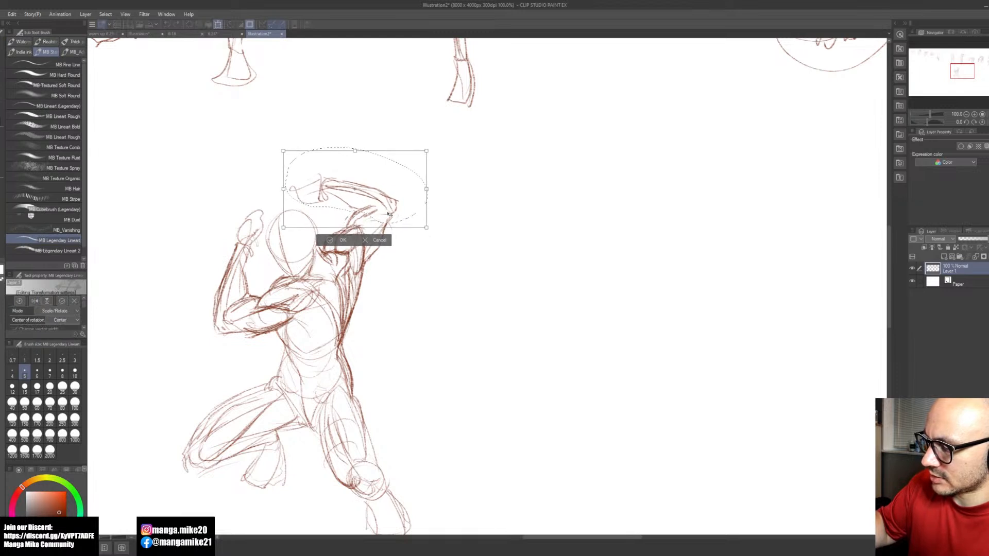
pyautogui.click(335, 240)
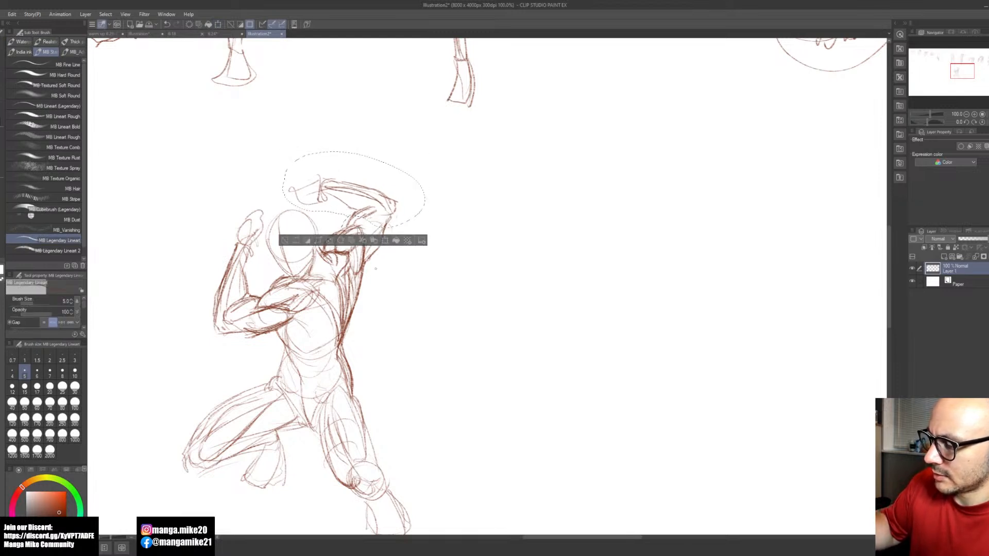
pyautogui.click(294, 240)
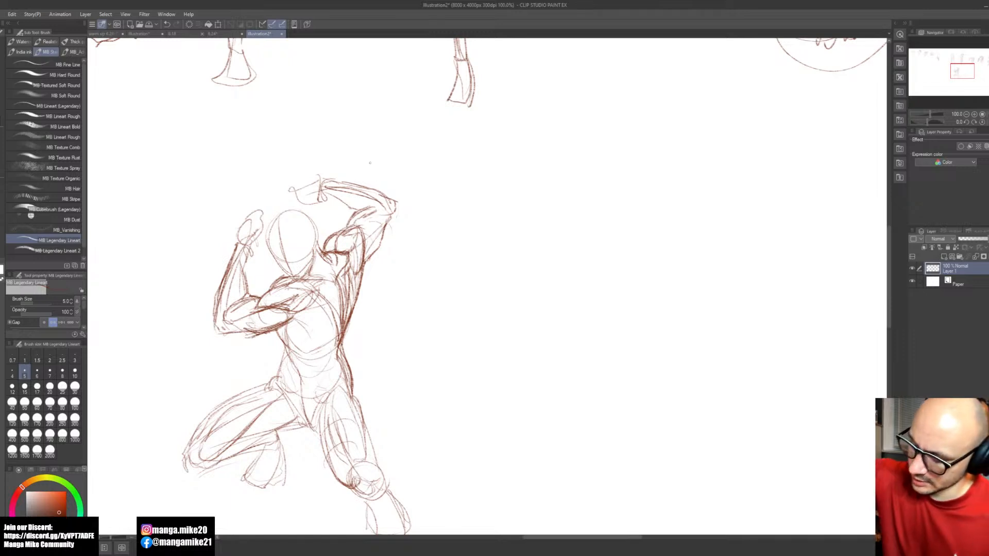
# Step: Lasso the whole raised arm with the upper side of the back, shift it slightly left and down, and apply the transform
pyautogui.press('space')
pyautogui.moveTo(600, 344); pyautogui.dragTo(606, 322)
pyautogui.scroll(-1, 473, 293)
pyautogui.scroll(-2, 464, 293)
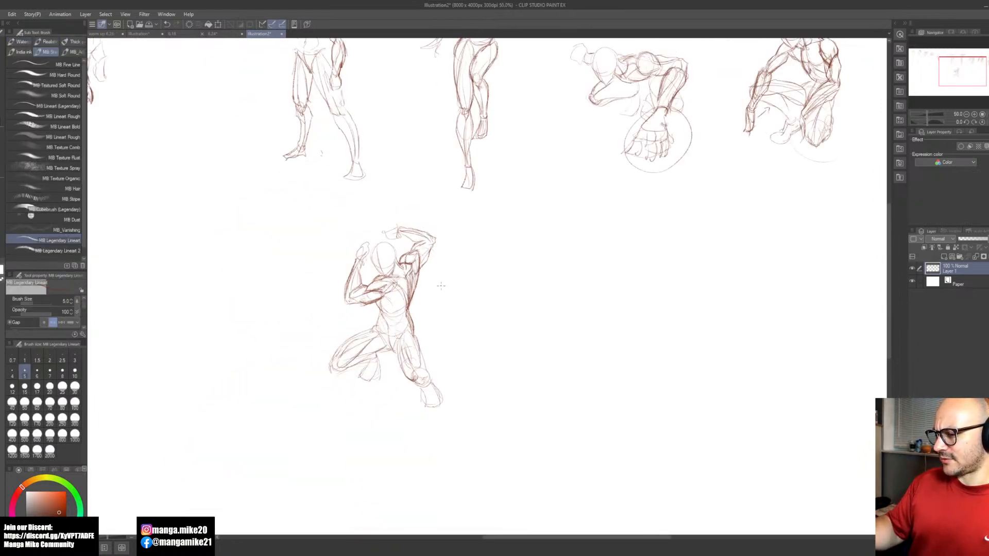
pyautogui.scroll(3, 434, 280)
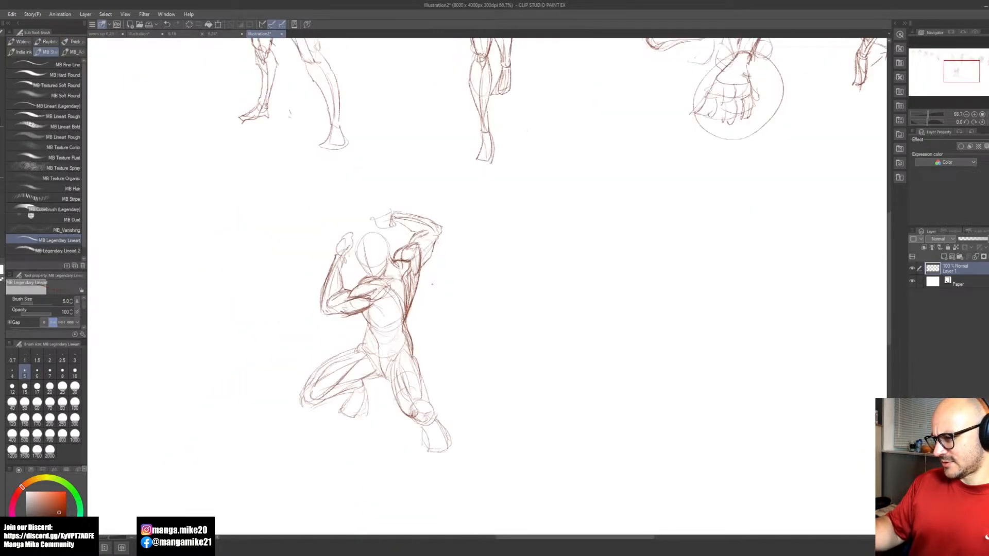
pyautogui.press('m')
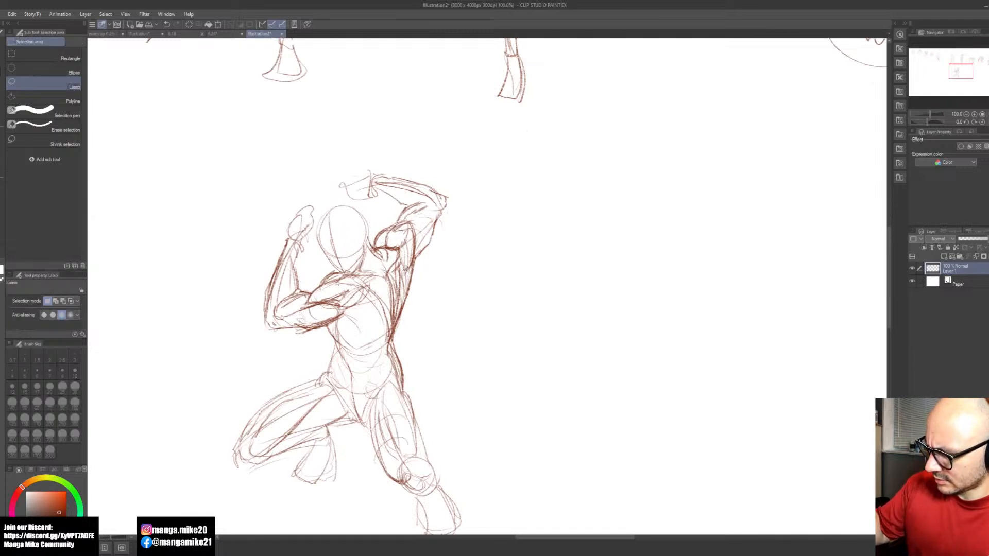
pyautogui.moveTo(400, 324)
pyautogui.mouseDown()
pyautogui.moveTo(462, 252)
pyautogui.moveTo(346, 164)
pyautogui.moveTo(374, 243)
pyautogui.mouseUp()
pyautogui.press('b')
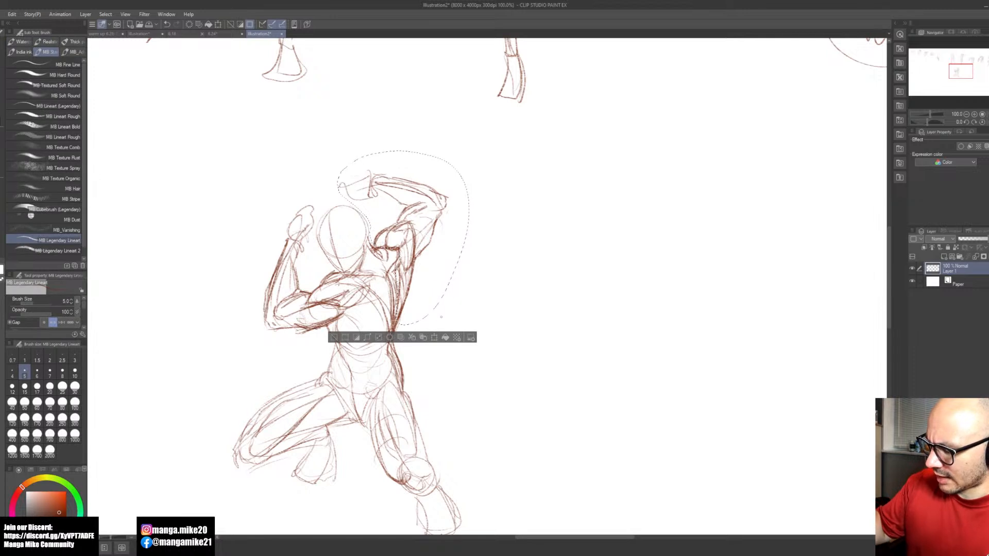
pyautogui.click(436, 337)
pyautogui.press('Left')
pyautogui.press('Left')
pyautogui.press('Down')
pyautogui.press('Down')
pyautogui.press('Left')
pyautogui.press('Down')
pyautogui.press('Left')
pyautogui.moveTo(430, 289); pyautogui.dragTo(429, 290)
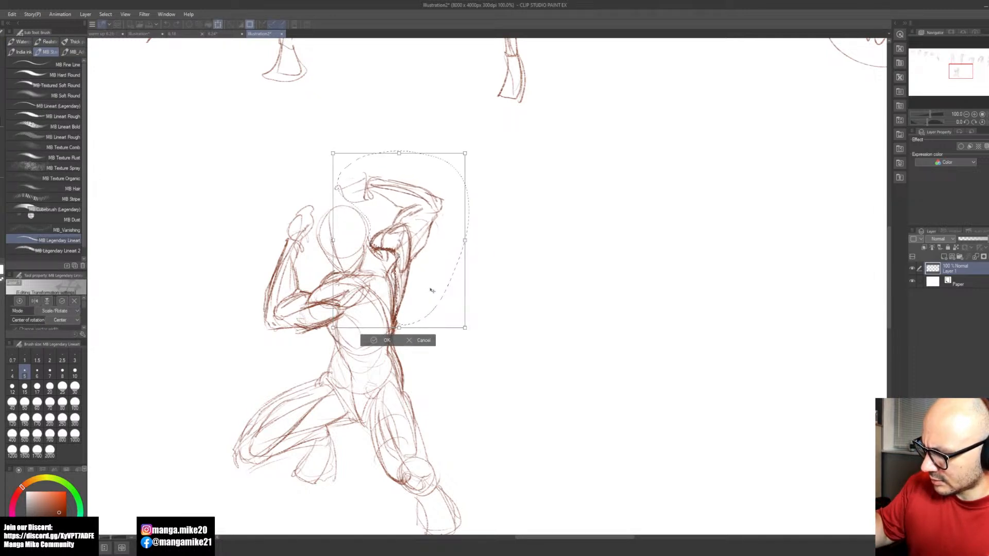
pyautogui.click(372, 340)
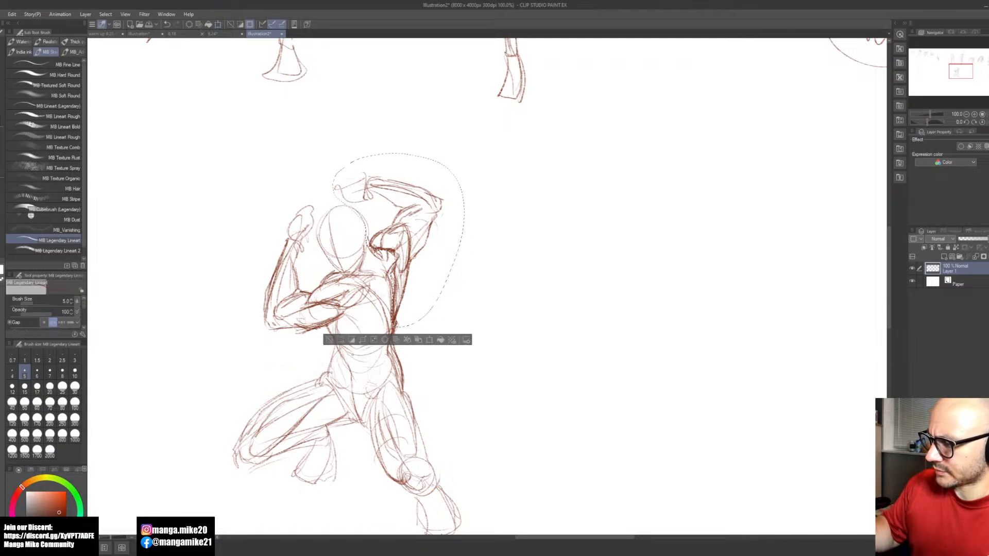
pyautogui.moveTo(592, 381)
pyautogui.mouseDown()
pyautogui.moveTo(520, 357)
pyautogui.moveTo(470, 306)
pyautogui.moveTo(445, 344)
pyautogui.moveTo(424, 336)
pyautogui.mouseUp()
# Step: Darken the pelvis and groin lines where both thighs meet the hips, and erase the stray line above the bent leg's hip
pyautogui.press('b')
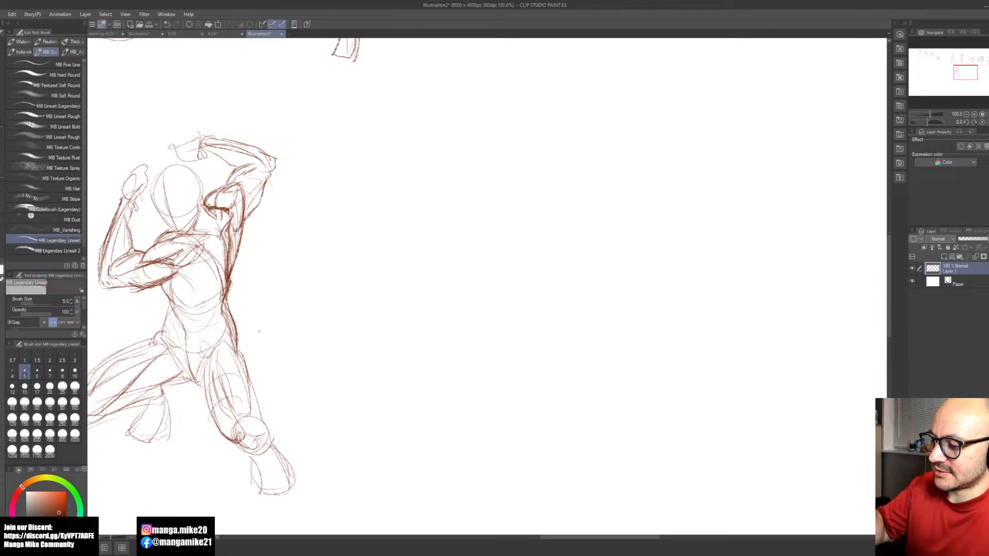
pyautogui.moveTo(163, 332)
pyautogui.mouseDown()
pyautogui.moveTo(191, 353)
pyautogui.moveTo(236, 337)
pyautogui.moveTo(203, 364)
pyautogui.moveTo(197, 386)
pyautogui.mouseUp()
pyautogui.moveTo(198, 373); pyautogui.dragTo(189, 384)
pyautogui.moveTo(191, 341)
pyautogui.mouseDown()
pyautogui.moveTo(162, 377)
pyautogui.moveTo(168, 359)
pyautogui.moveTo(149, 341)
pyautogui.mouseUp()
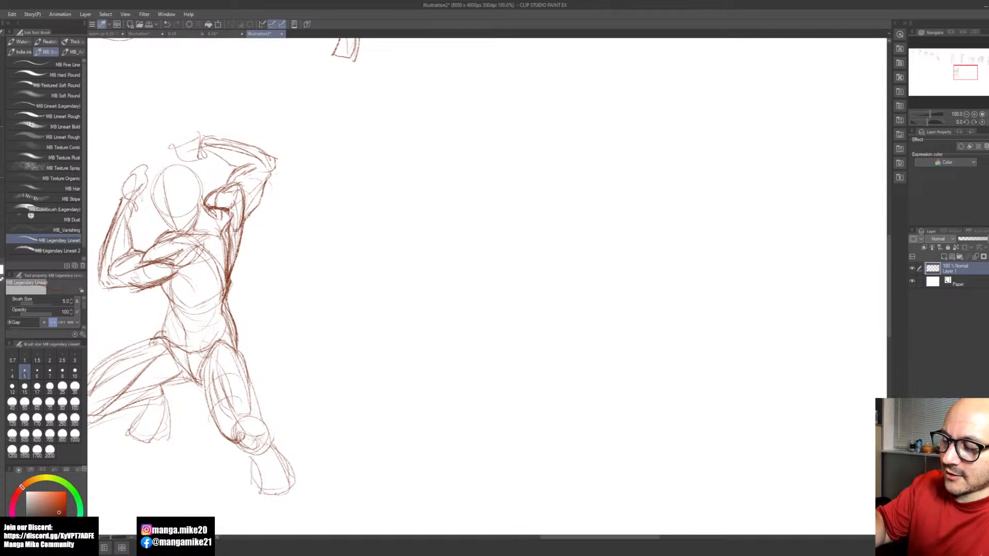
pyautogui.press('e')
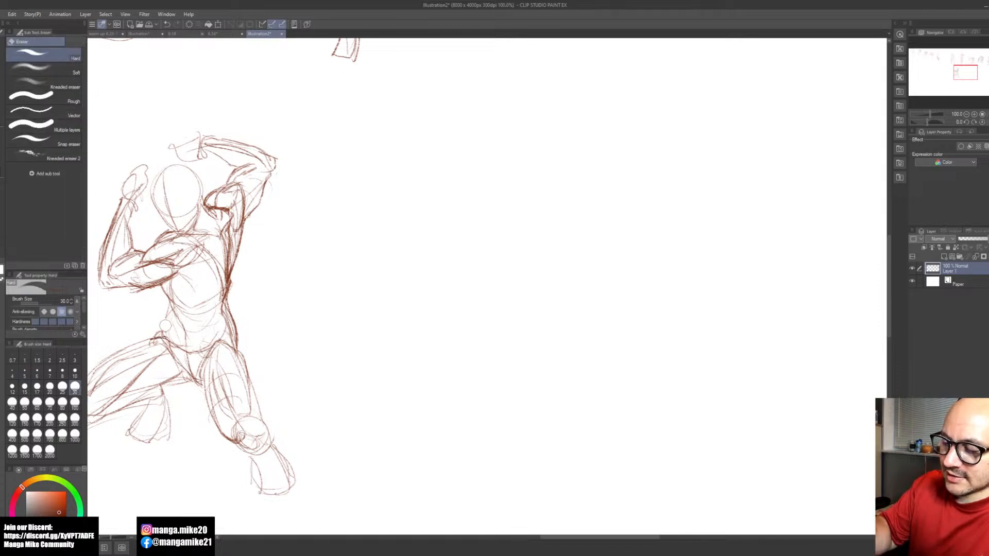
pyautogui.press('b')
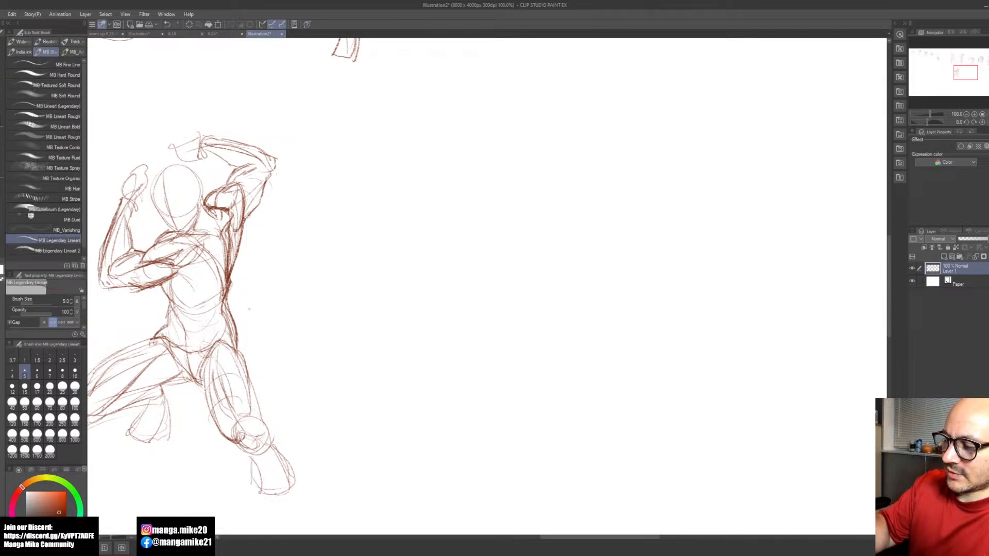
# Step: Try light abdominal muscle lines between the ribcage and pelvis, undoing the rejected strokes
pyautogui.moveTo(206, 342); pyautogui.dragTo(215, 308)
pyautogui.hotkey('ctrl', 'z')
pyautogui.moveTo(179, 339)
pyautogui.mouseDown()
pyautogui.moveTo(165, 292)
pyautogui.moveTo(168, 310)
pyautogui.moveTo(208, 333)
pyautogui.moveTo(211, 300)
pyautogui.mouseUp()
pyautogui.moveTo(193, 337)
pyautogui.mouseDown()
pyautogui.moveTo(217, 307)
pyautogui.moveTo(217, 323)
pyautogui.mouseUp()
pyautogui.hotkey('ctrl', 'z')
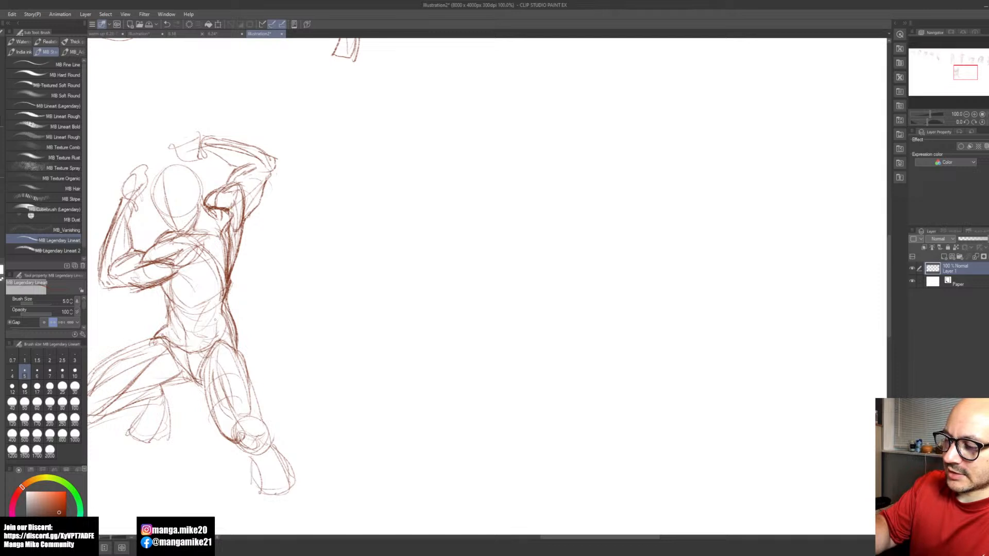
pyautogui.hotkey('ctrl', 'z')
pyautogui.hotkey('ctrl', 'z')
pyautogui.hotkey('ctrl', 'z')
# Step: Lighten the abdomen's construction lines with the eraser and redraw the front waist contour below the ribcage
pyautogui.press('space')
pyautogui.moveTo(372, 355); pyautogui.dragTo(450, 364)
pyautogui.press('e')
pyautogui.moveTo(248, 306)
pyautogui.mouseDown()
pyautogui.moveTo(246, 298)
pyautogui.moveTo(295, 318)
pyautogui.moveTo(275, 348)
pyautogui.mouseUp()
pyautogui.press('b')
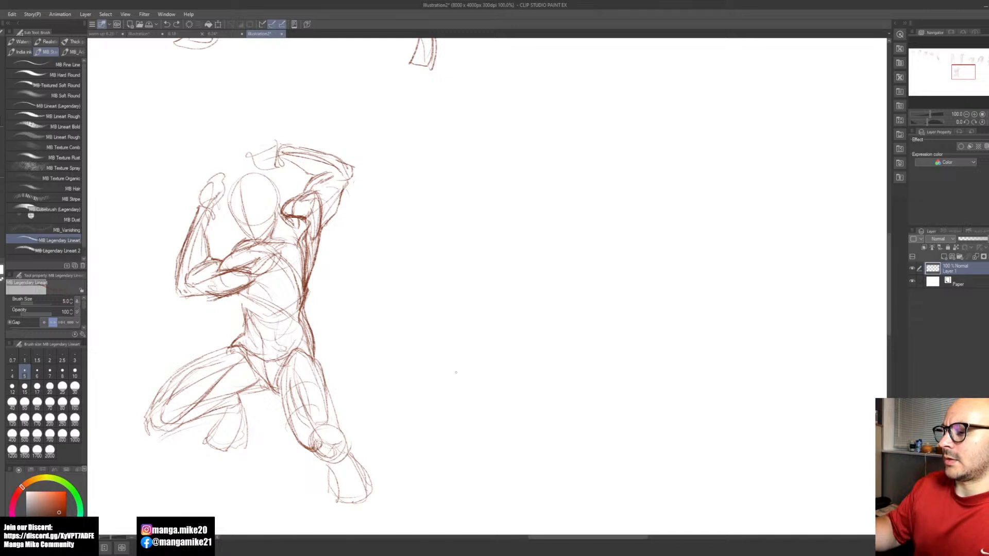
pyautogui.moveTo(240, 292)
pyautogui.mouseDown()
pyautogui.moveTo(277, 312)
pyautogui.moveTo(238, 312)
pyautogui.mouseUp()
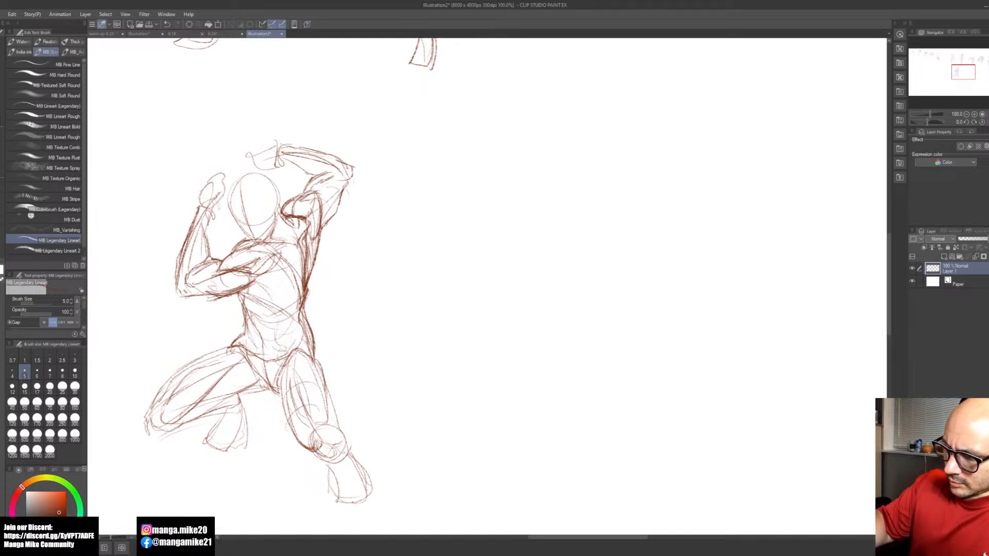
# Step: Sketch a new figure's head on the blank canvas beside the lunging one, with a round skull, face centre line, jaw and neck
pyautogui.press('h')
pyautogui.moveTo(551, 404); pyautogui.dragTo(503, 417)
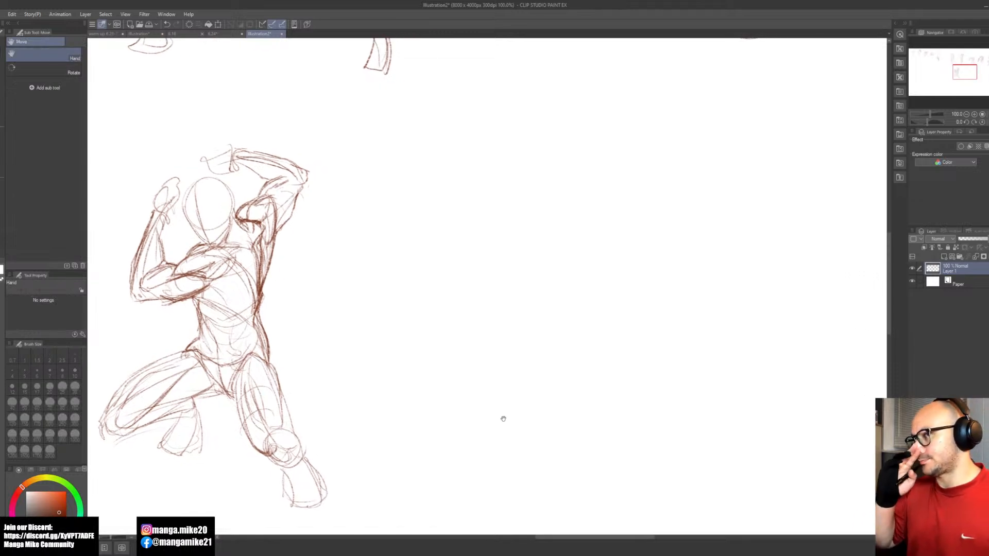
pyautogui.moveTo(601, 413); pyautogui.dragTo(433, 404)
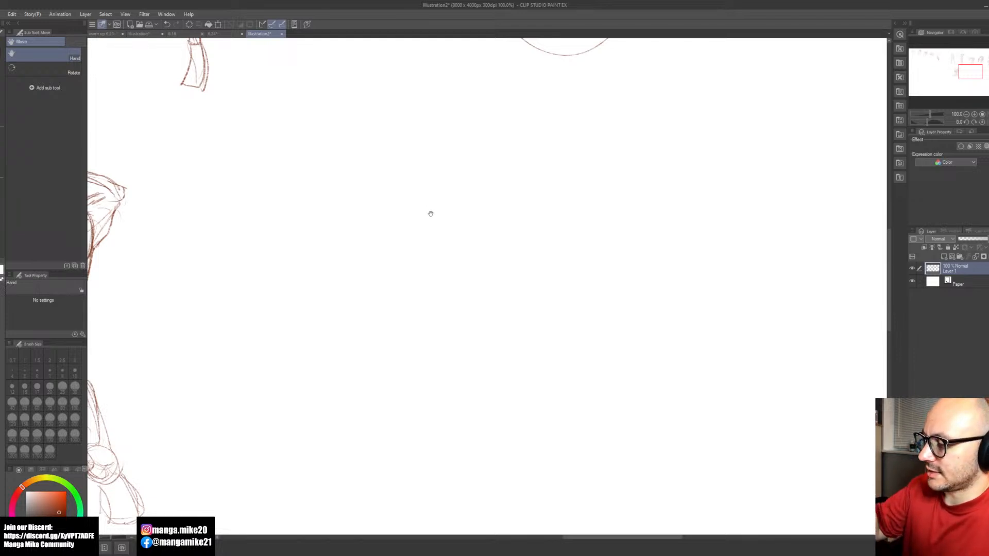
pyautogui.press('b')
pyautogui.moveTo(464, 194)
pyautogui.mouseDown()
pyautogui.moveTo(412, 171)
pyautogui.moveTo(456, 168)
pyautogui.moveTo(411, 175)
pyautogui.moveTo(457, 159)
pyautogui.moveTo(445, 150)
pyautogui.moveTo(444, 204)
pyautogui.mouseUp()
pyautogui.moveTo(452, 170); pyautogui.dragTo(441, 205)
pyautogui.hotkey('ctrl', 'z')
pyautogui.hotkey('ctrl', 'z')
pyautogui.moveTo(441, 148); pyautogui.dragTo(445, 203)
pyautogui.moveTo(441, 149); pyautogui.dragTo(445, 202)
pyautogui.moveTo(458, 164)
pyautogui.mouseDown()
pyautogui.moveTo(443, 210)
pyautogui.moveTo(412, 213)
pyautogui.moveTo(430, 207)
pyautogui.moveTo(420, 225)
pyautogui.mouseUp()
pyautogui.hotkey('ctrl', 'z')
pyautogui.hotkey('ctrl', 'z')
pyautogui.moveTo(420, 226); pyautogui.dragTo(432, 219)
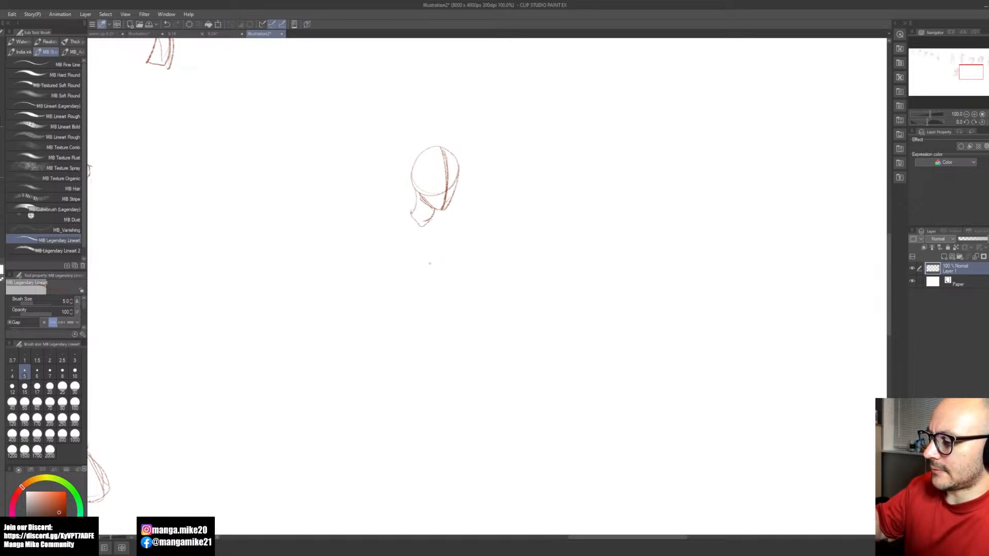
# Step: Draw the new figure's oval ribcage and rounded shoulders below the neck, with a chest centre line and an inverted-V rib arch
pyautogui.moveTo(408, 226)
pyautogui.mouseDown()
pyautogui.moveTo(412, 297)
pyautogui.moveTo(436, 232)
pyautogui.moveTo(397, 241)
pyautogui.moveTo(445, 232)
pyautogui.mouseUp()
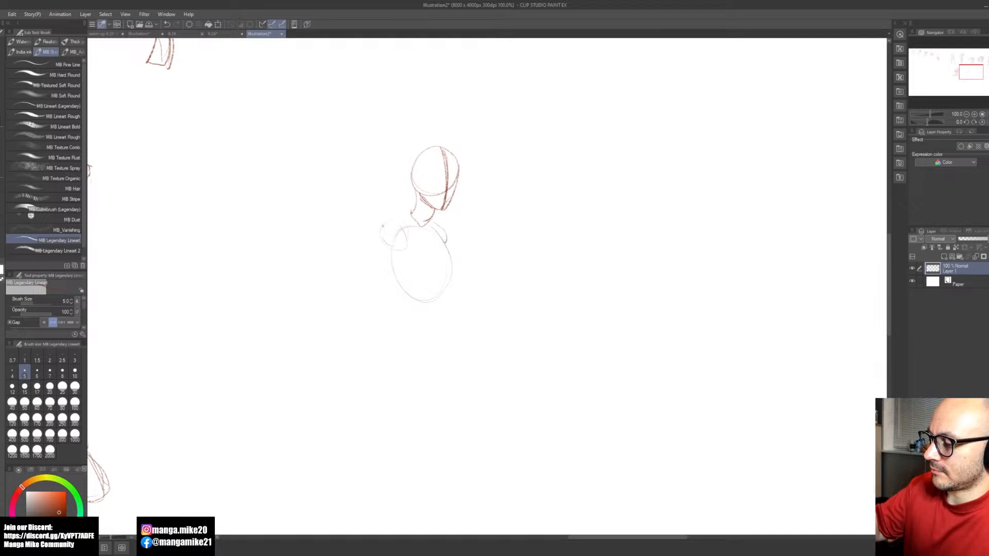
pyautogui.moveTo(435, 238); pyautogui.dragTo(442, 266)
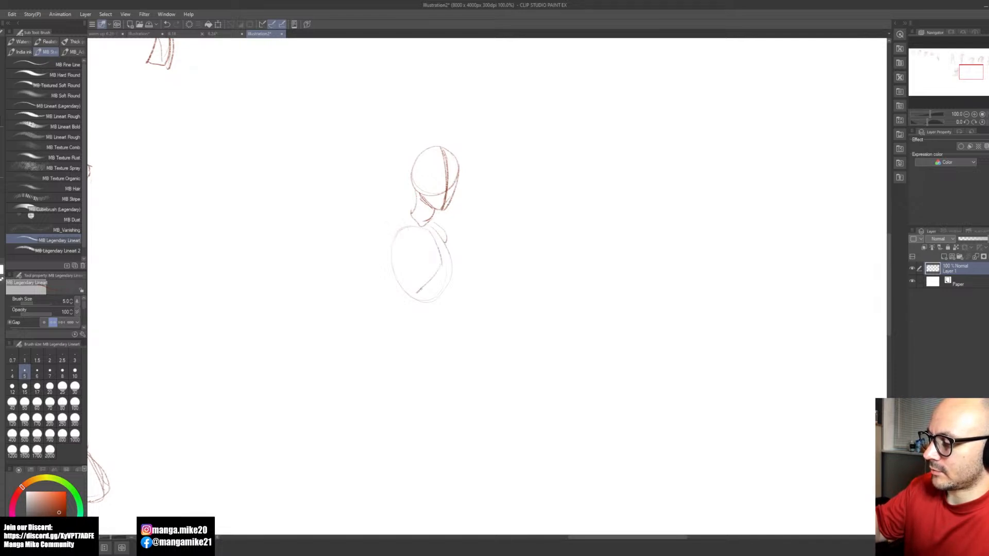
pyautogui.hotkey('ctrl', 'z')
pyautogui.moveTo(424, 227)
pyautogui.mouseDown()
pyautogui.moveTo(429, 266)
pyautogui.moveTo(410, 280)
pyautogui.moveTo(427, 265)
pyautogui.moveTo(445, 276)
pyautogui.mouseUp()
pyautogui.hotkey('ctrl', 'z')
pyautogui.hotkey('ctrl', 'z')
pyautogui.hotkey('ctrl', 'z')
pyautogui.moveTo(423, 227)
pyautogui.mouseDown()
pyautogui.moveTo(432, 264)
pyautogui.moveTo(407, 283)
pyautogui.moveTo(439, 269)
pyautogui.moveTo(444, 281)
pyautogui.moveTo(404, 232)
pyautogui.mouseUp()
pyautogui.hotkey('ctrl', 'z')
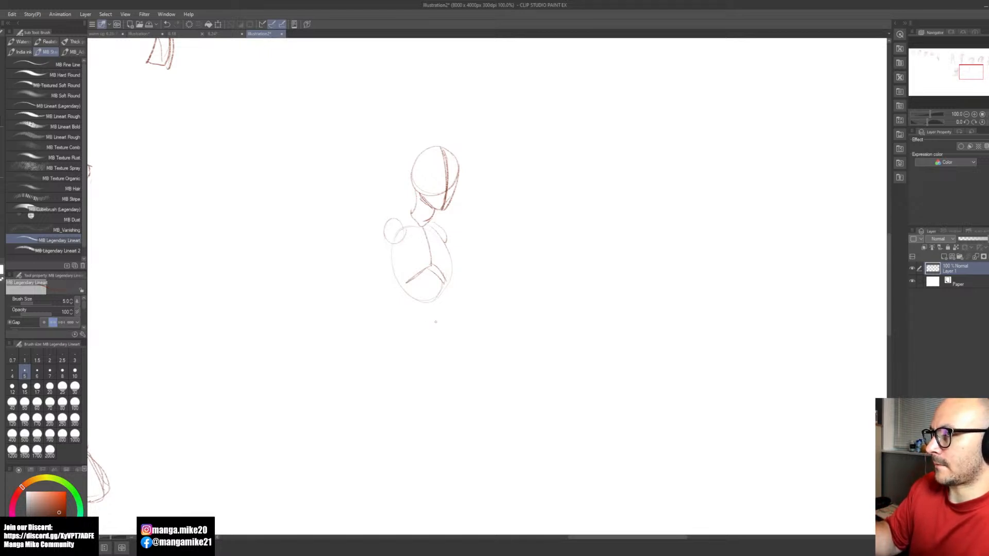
# Step: Sketch the pelvis below the ribcage with a curved top line and sides tapering to the crotch
pyautogui.moveTo(401, 313); pyautogui.dragTo(446, 323)
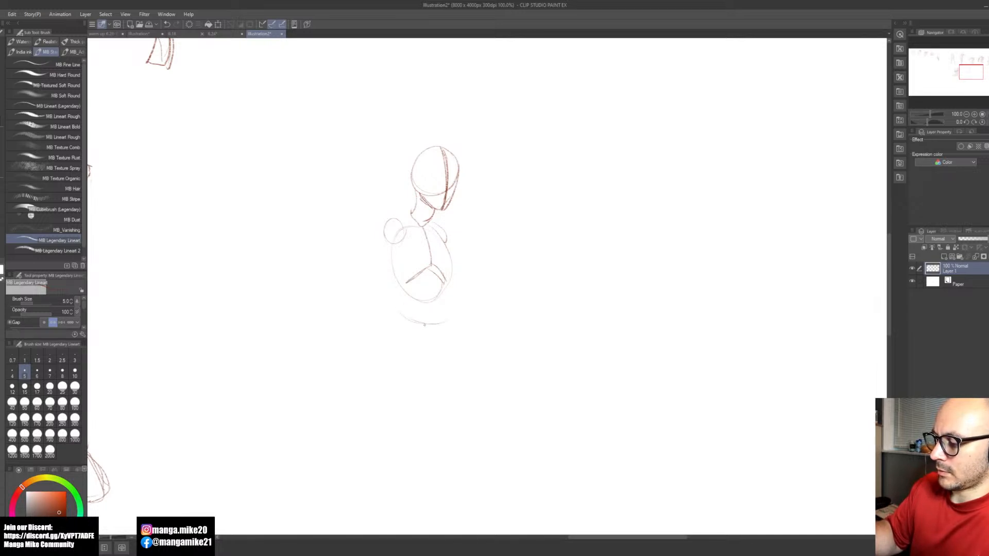
pyautogui.moveTo(424, 335); pyautogui.dragTo(405, 360)
pyautogui.moveTo(393, 313)
pyautogui.mouseDown()
pyautogui.moveTo(410, 358)
pyautogui.moveTo(454, 326)
pyautogui.mouseUp()
pyautogui.hotkey('ctrl', 'z')
pyautogui.moveTo(407, 357)
pyautogui.mouseDown()
pyautogui.moveTo(443, 329)
pyautogui.moveTo(401, 364)
pyautogui.moveTo(441, 333)
pyautogui.mouseUp()
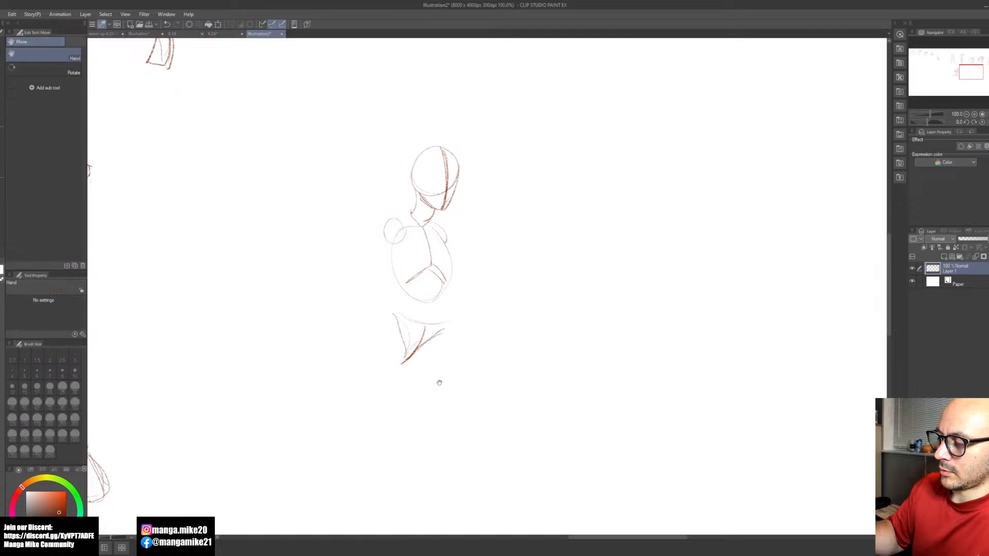
# Step: Extend the side of the new figure's ribcage downward and add a curved outer hip line beside the pelvis
pyautogui.moveTo(440, 380); pyautogui.dragTo(466, 313)
pyautogui.moveTo(421, 192); pyautogui.dragTo(428, 234)
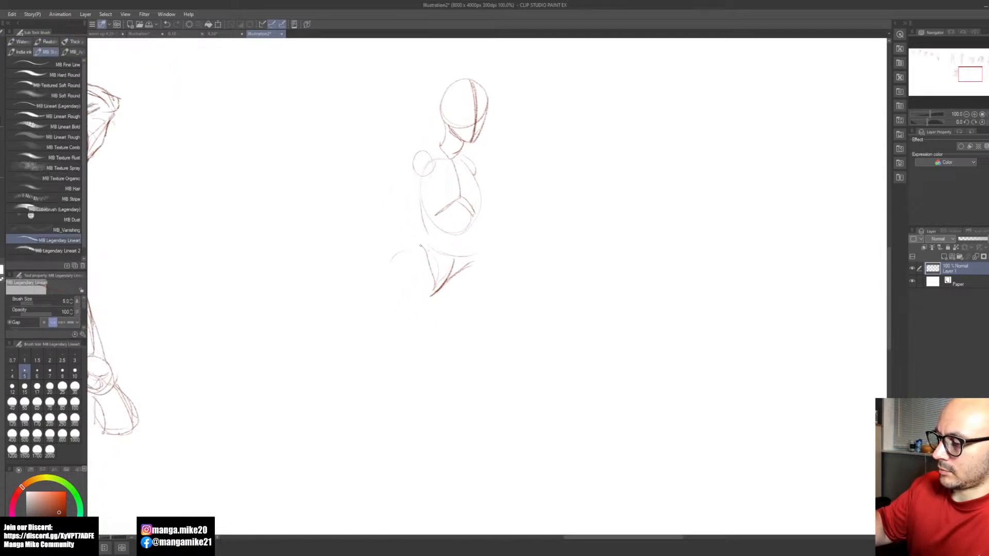
pyautogui.moveTo(396, 256); pyautogui.dragTo(388, 283)
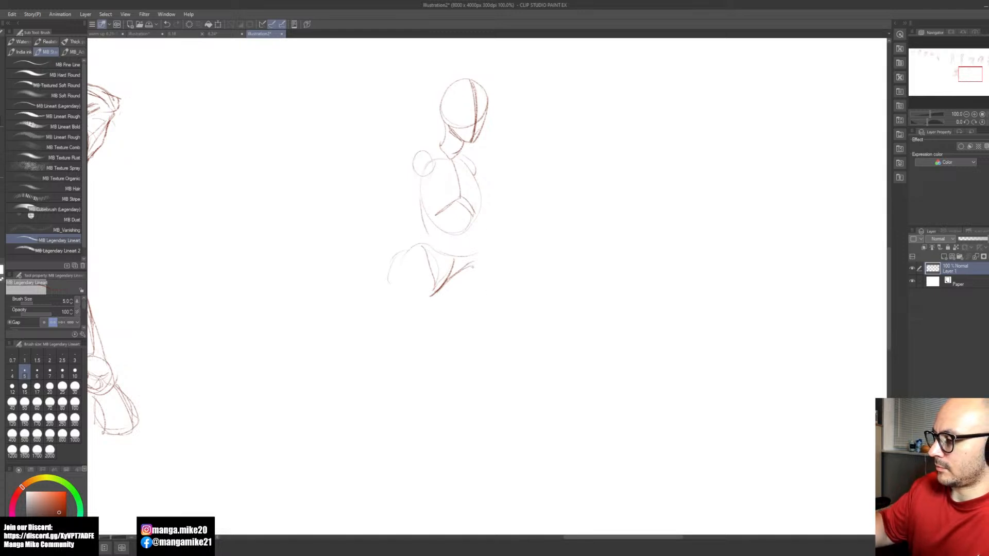
pyautogui.moveTo(487, 291); pyautogui.dragTo(499, 352)
pyautogui.moveTo(436, 307); pyautogui.dragTo(484, 360)
pyautogui.moveTo(487, 292); pyautogui.dragTo(510, 360)
pyautogui.moveTo(447, 315); pyautogui.dragTo(482, 377)
pyautogui.hotkey('ctrl', 'z')
pyautogui.hotkey('ctrl', 'z')
pyautogui.hotkey('ctrl', 'z')
pyautogui.hotkey('ctrl', 'z')
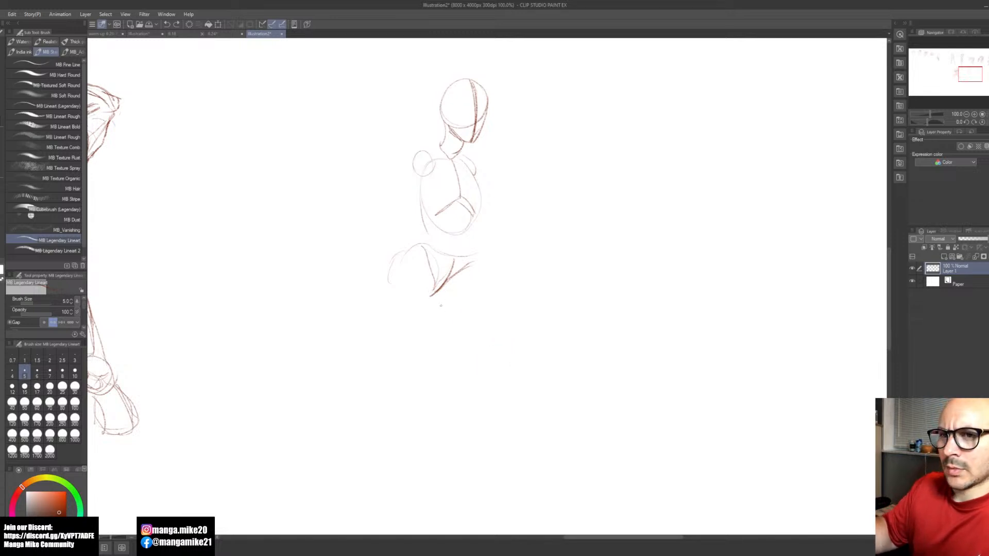
pyautogui.press('space')
pyautogui.moveTo(476, 343); pyautogui.dragTo(515, 366)
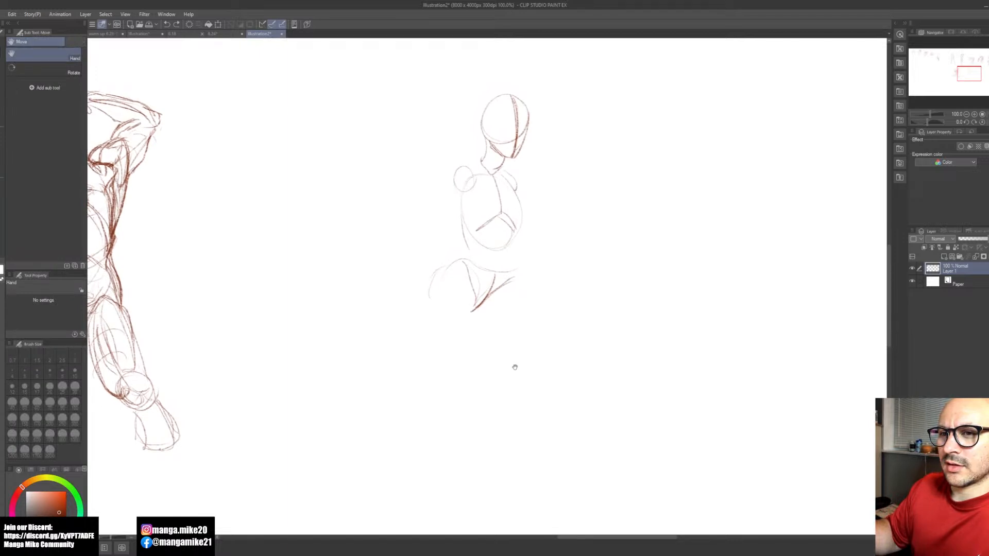
pyautogui.moveTo(515, 367)
pyautogui.mouseDown()
pyautogui.moveTo(552, 373)
pyautogui.moveTo(534, 379)
pyautogui.mouseUp()
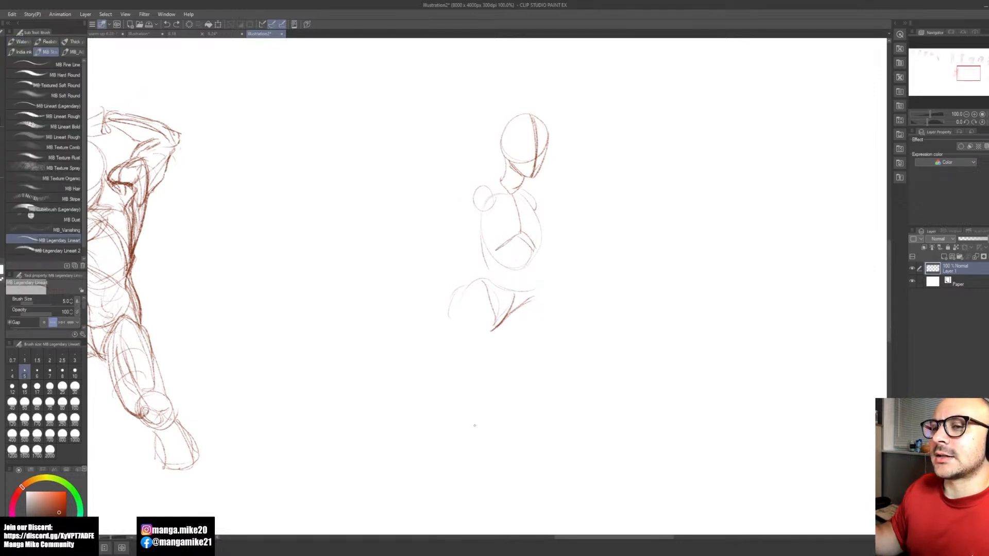
pyautogui.moveTo(464, 437)
pyautogui.mouseDown()
pyautogui.moveTo(606, 445)
pyautogui.moveTo(595, 447)
pyautogui.mouseUp()
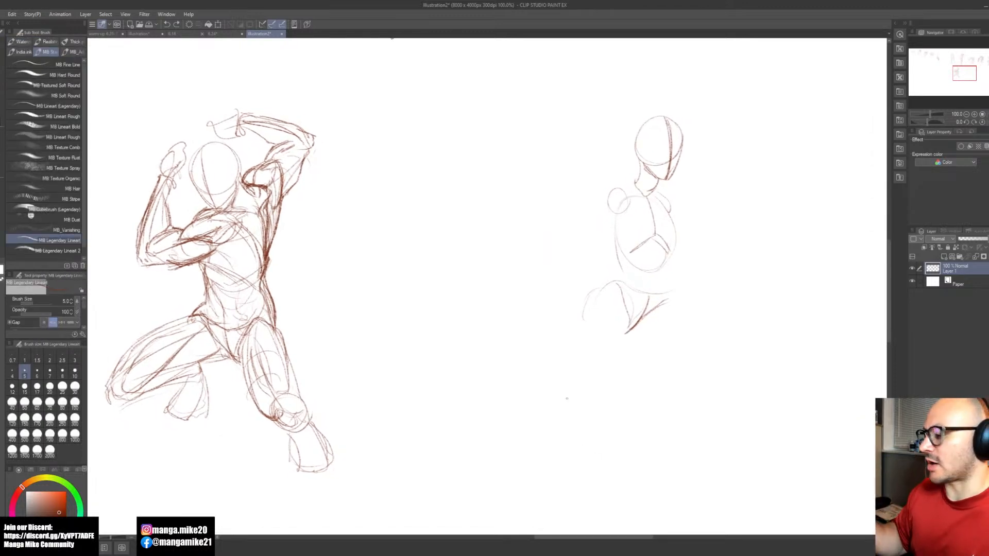
pyautogui.press('space')
pyautogui.moveTo(653, 401)
pyautogui.mouseDown()
pyautogui.moveTo(581, 408)
pyautogui.moveTo(582, 397)
pyautogui.moveTo(623, 420)
pyautogui.mouseUp()
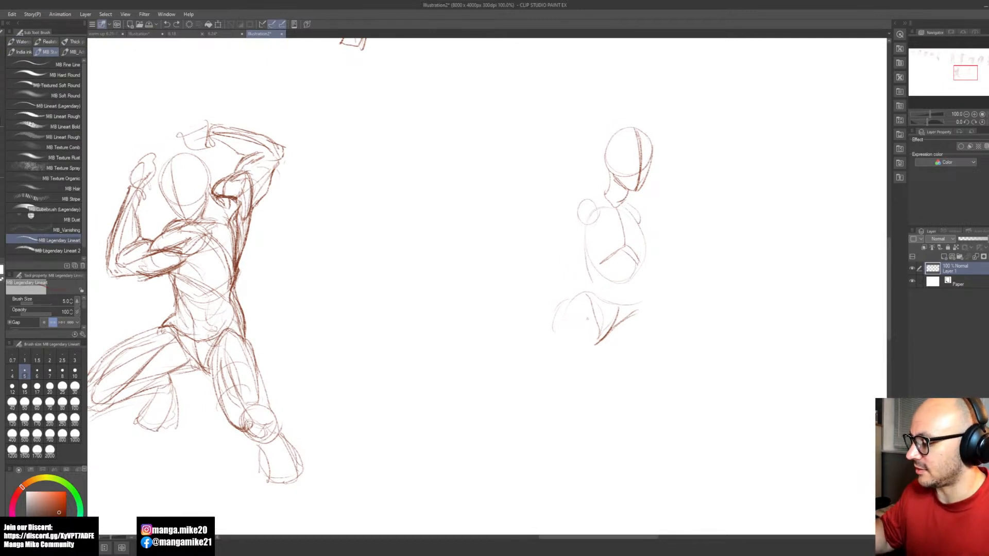
# Step: Sketch both thighs as long tapering forms below the pelvis, ending in small rounded knees
pyautogui.moveTo(565, 305)
pyautogui.mouseDown()
pyautogui.moveTo(550, 343)
pyautogui.moveTo(594, 369)
pyautogui.moveTo(584, 406)
pyautogui.mouseUp()
pyautogui.moveTo(599, 343); pyautogui.dragTo(572, 438)
pyautogui.moveTo(591, 361)
pyautogui.mouseDown()
pyautogui.moveTo(578, 322)
pyautogui.moveTo(561, 423)
pyautogui.mouseUp()
pyautogui.moveTo(557, 386); pyautogui.dragTo(562, 447)
pyautogui.moveTo(597, 349); pyautogui.dragTo(573, 457)
pyautogui.moveTo(639, 318); pyautogui.dragTo(663, 413)
pyautogui.moveTo(596, 341); pyautogui.dragTo(643, 433)
pyautogui.moveTo(639, 332)
pyautogui.mouseDown()
pyautogui.moveTo(662, 438)
pyautogui.moveTo(626, 414)
pyautogui.moveTo(610, 381)
pyautogui.mouseUp()
pyautogui.press('space')
pyautogui.moveTo(520, 404); pyautogui.dragTo(510, 426)
pyautogui.moveTo(505, 415)
pyautogui.mouseDown()
pyautogui.moveTo(508, 428)
pyautogui.moveTo(498, 418)
pyautogui.mouseUp()
# Step: Draw one curved guide line below each knee to set the direction of the lower legs
pyautogui.moveTo(599, 382)
pyautogui.mouseDown()
pyautogui.moveTo(592, 411)
pyautogui.moveTo(547, 427)
pyautogui.moveTo(532, 382)
pyautogui.mouseUp()
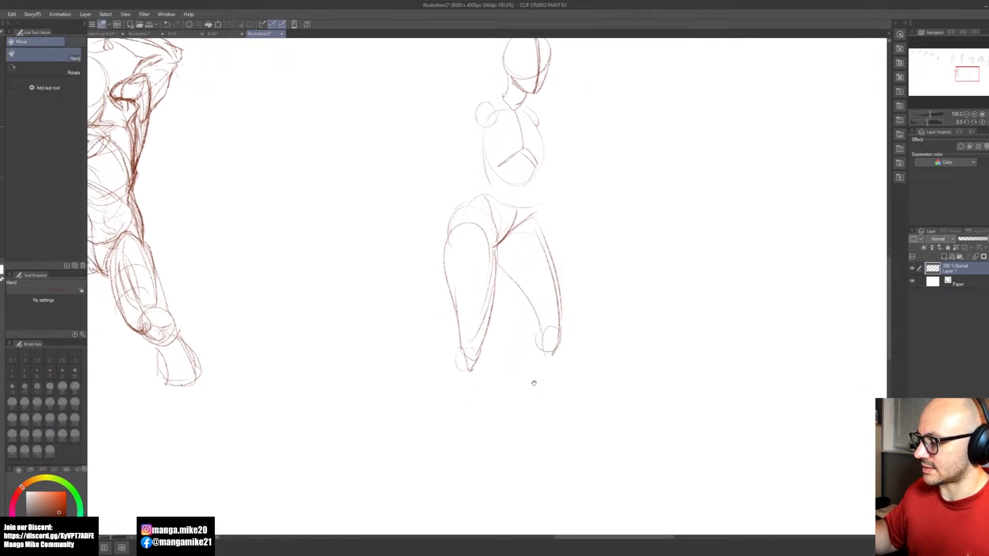
pyautogui.moveTo(464, 389); pyautogui.dragTo(468, 481)
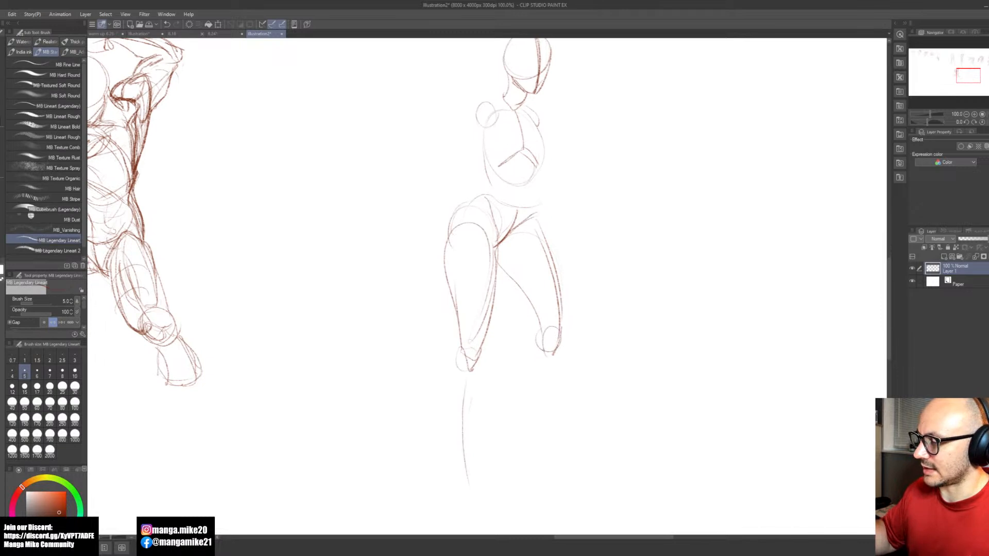
pyautogui.hotkey('ctrl', 'z')
pyautogui.moveTo(459, 411); pyautogui.dragTo(454, 489)
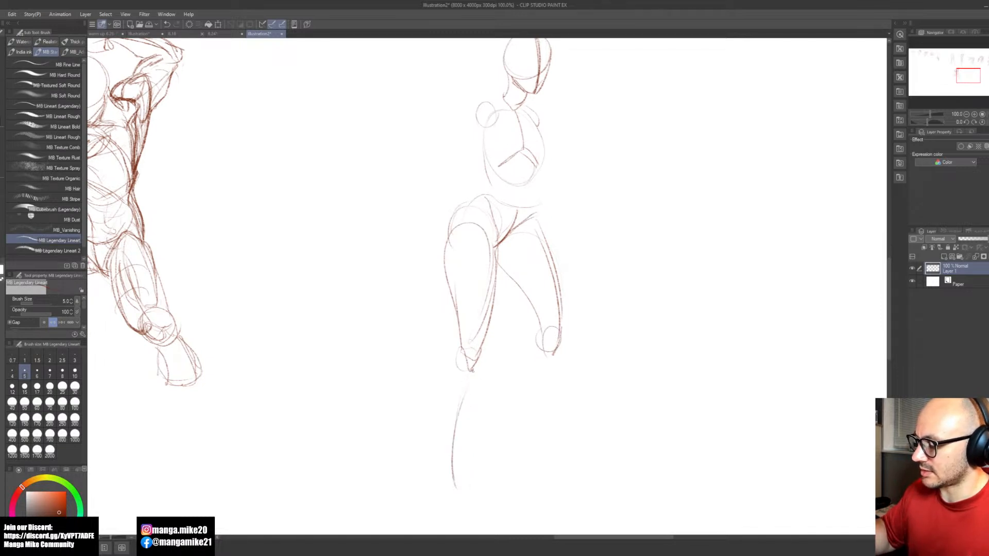
pyautogui.moveTo(535, 371); pyautogui.dragTo(496, 457)
pyautogui.moveTo(498, 445)
pyautogui.mouseDown()
pyautogui.moveTo(546, 356)
pyautogui.moveTo(574, 450)
pyautogui.mouseUp()
pyautogui.hotkey('ctrl', 'z')
pyautogui.hotkey('ctrl', 'z')
pyautogui.moveTo(561, 408); pyautogui.dragTo(588, 478)
pyautogui.hotkey('ctrl', 'z')
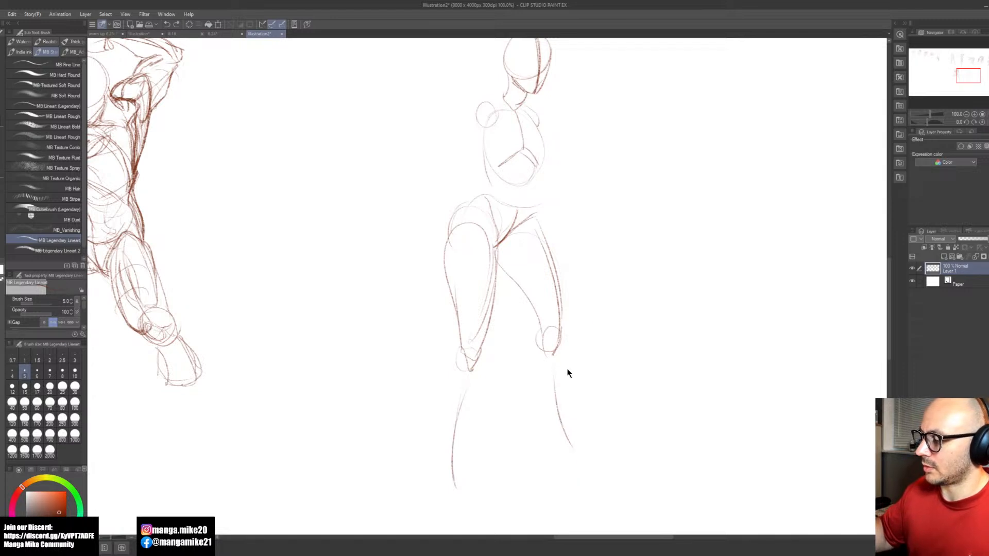
pyautogui.hotkey('ctrl', 'z')
pyautogui.moveTo(545, 367); pyautogui.dragTo(532, 457)
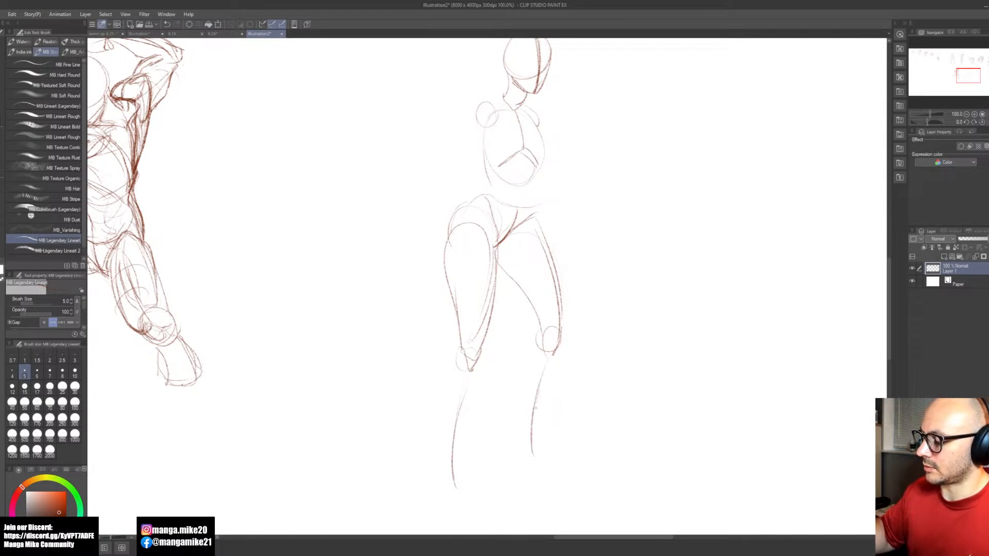
# Step: Add the sloping line from neck to shoulder and build one lower leg with a calf, ankle and wedge-shaped foot
pyautogui.press('space')
pyautogui.moveTo(539, 353)
pyautogui.mouseDown()
pyautogui.moveTo(520, 384)
pyautogui.moveTo(533, 482)
pyautogui.mouseUp()
pyautogui.moveTo(509, 251); pyautogui.dragTo(481, 228)
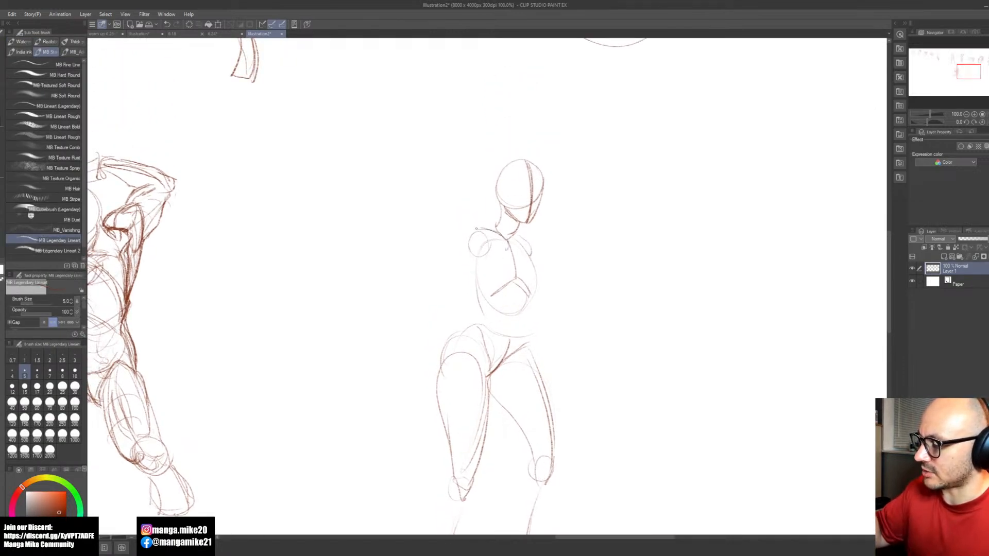
pyautogui.press('space')
pyautogui.moveTo(463, 492)
pyautogui.mouseDown()
pyautogui.moveTo(529, 363)
pyautogui.moveTo(512, 352)
pyautogui.moveTo(495, 385)
pyautogui.moveTo(505, 452)
pyautogui.mouseUp()
pyautogui.moveTo(536, 366)
pyautogui.mouseDown()
pyautogui.moveTo(510, 458)
pyautogui.moveTo(519, 459)
pyautogui.moveTo(498, 482)
pyautogui.moveTo(533, 498)
pyautogui.moveTo(487, 492)
pyautogui.mouseUp()
pyautogui.press('space')
pyautogui.moveTo(632, 387); pyautogui.dragTo(583, 403)
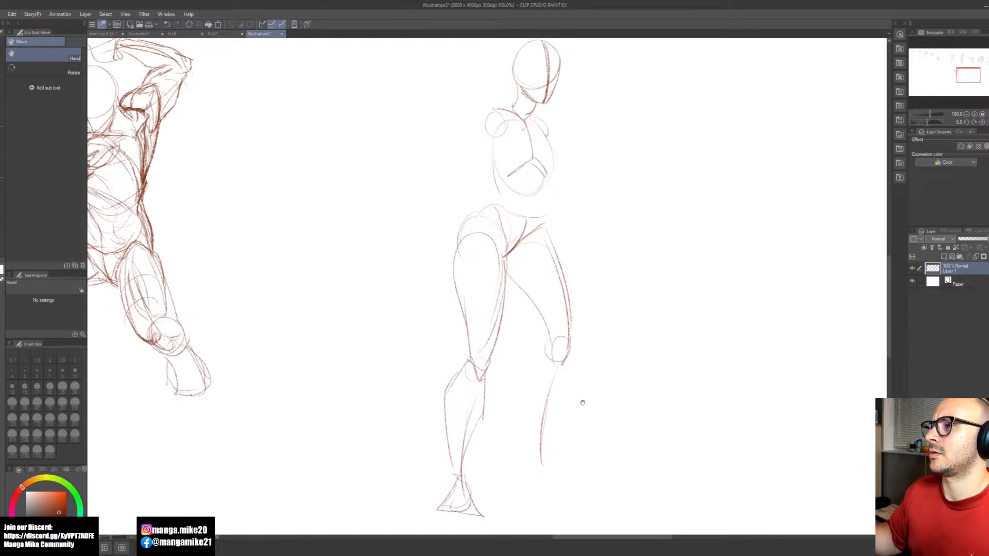
pyautogui.moveTo(582, 402); pyautogui.dragTo(582, 401)
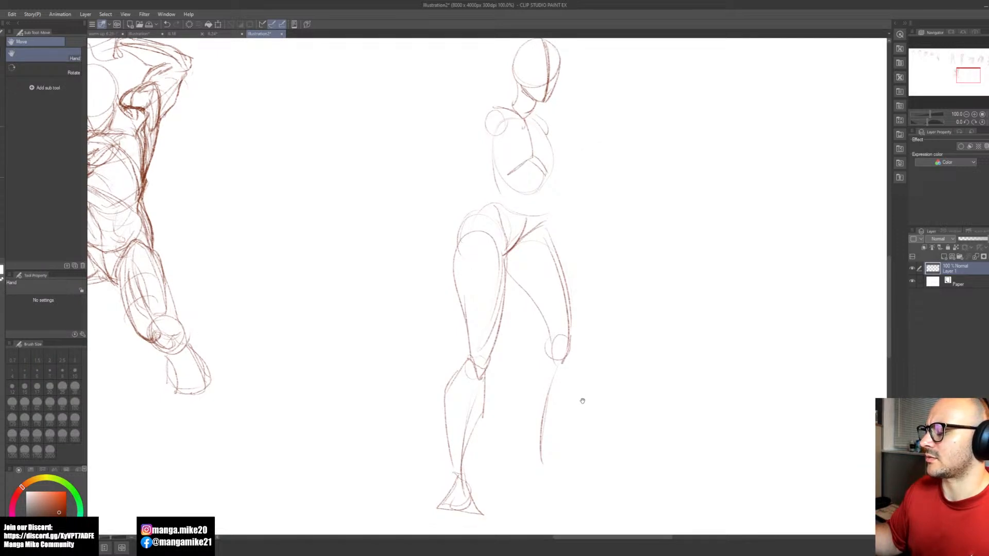
# Step: Erase both legs from the upper thighs down with a size 100 eraser
pyautogui.scroll(-1, 582, 401)
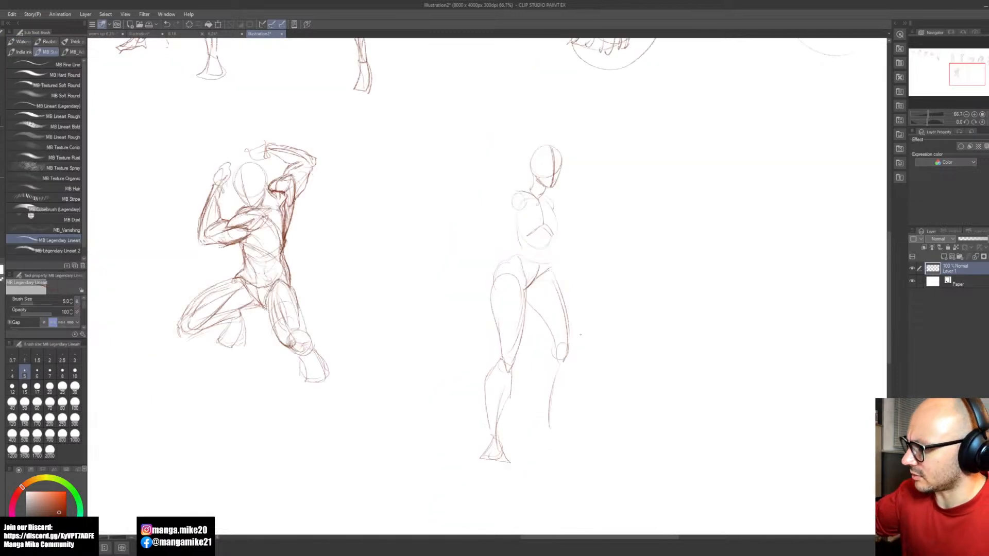
pyautogui.press('e')
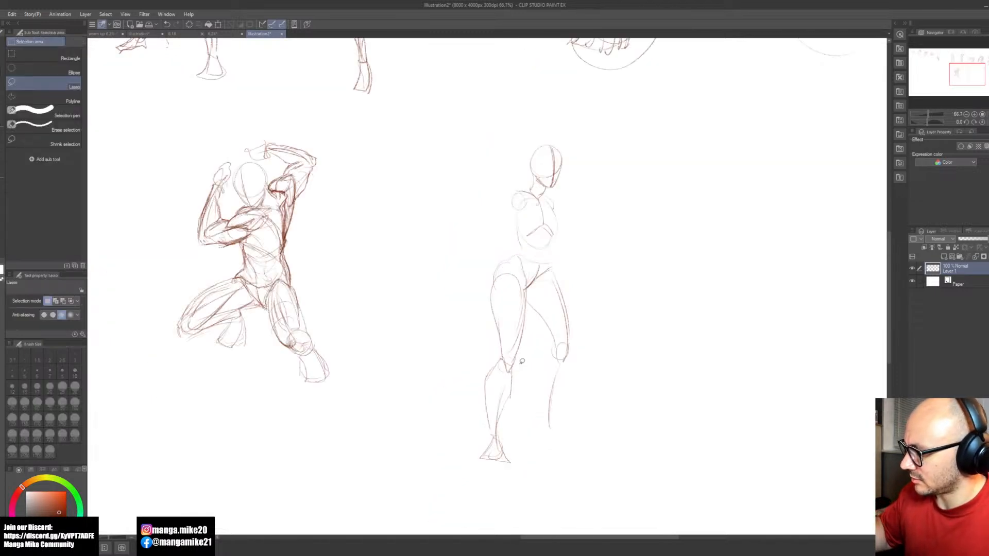
pyautogui.click(75, 403)
pyautogui.moveTo(502, 404)
pyautogui.mouseDown()
pyautogui.moveTo(486, 428)
pyautogui.moveTo(558, 347)
pyautogui.moveTo(509, 468)
pyautogui.moveTo(561, 308)
pyautogui.mouseUp()
pyautogui.press('b')
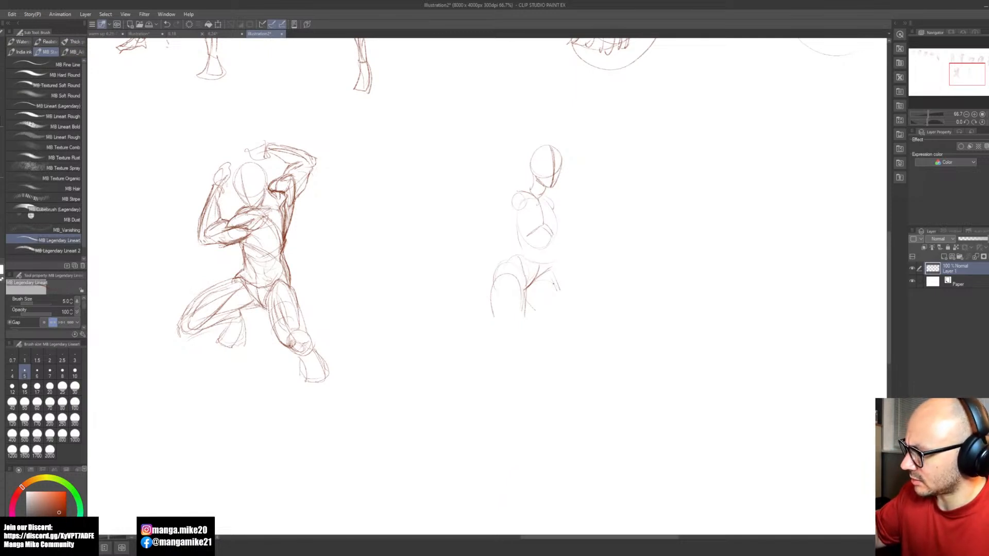
pyautogui.moveTo(527, 284)
pyautogui.mouseDown()
pyautogui.moveTo(539, 350)
pyautogui.moveTo(520, 356)
pyautogui.mouseUp()
pyautogui.hotkey('ctrl', 'z')
pyautogui.moveTo(496, 291); pyautogui.dragTo(525, 348)
pyautogui.moveTo(525, 288); pyautogui.dragTo(540, 349)
pyautogui.hotkey('ctrl', 'z')
pyautogui.hotkey('ctrl', 'z')
pyautogui.moveTo(527, 288)
pyautogui.mouseDown()
pyautogui.moveTo(537, 361)
pyautogui.moveTo(517, 352)
pyautogui.mouseUp()
pyautogui.moveTo(496, 288)
pyautogui.mouseDown()
pyautogui.moveTo(534, 363)
pyautogui.moveTo(530, 268)
pyautogui.moveTo(512, 236)
pyautogui.moveTo(525, 254)
pyautogui.moveTo(556, 161)
pyautogui.moveTo(558, 298)
pyautogui.mouseUp()
pyautogui.hotkey('ctrl', 'z')
# Step: Erase the remaining head, torso and pelvis of the abandoned figure beside the lunging one
pyautogui.press('e')
pyautogui.press('b')
pyautogui.scroll(1, 560, 202)
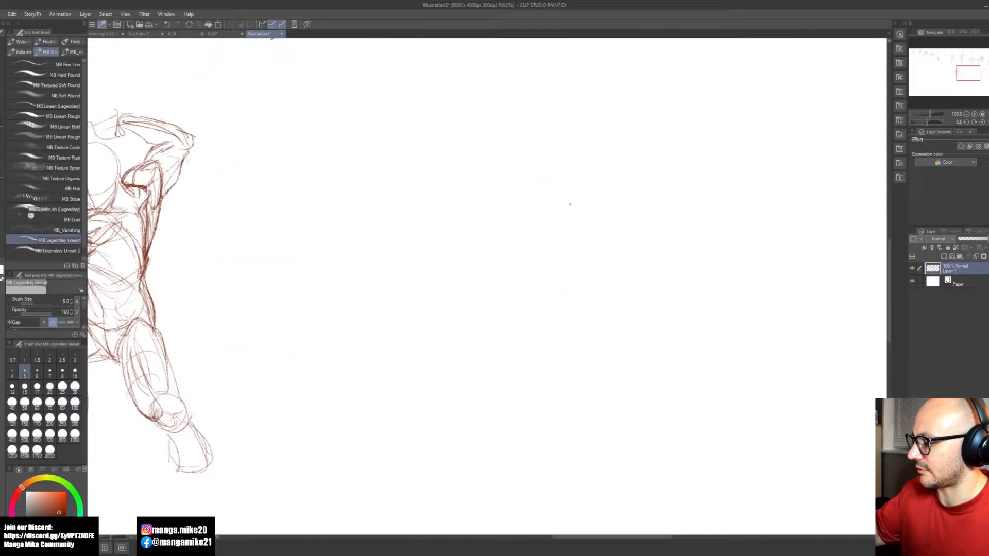
# Step: Start a fresh figure with a round head and face centre line, a tilted shoulder arc and an opposing pelvis curve
pyautogui.moveTo(556, 153)
pyautogui.mouseDown()
pyautogui.moveTo(546, 195)
pyautogui.moveTo(567, 155)
pyautogui.moveTo(561, 206)
pyautogui.moveTo(574, 231)
pyautogui.mouseUp()
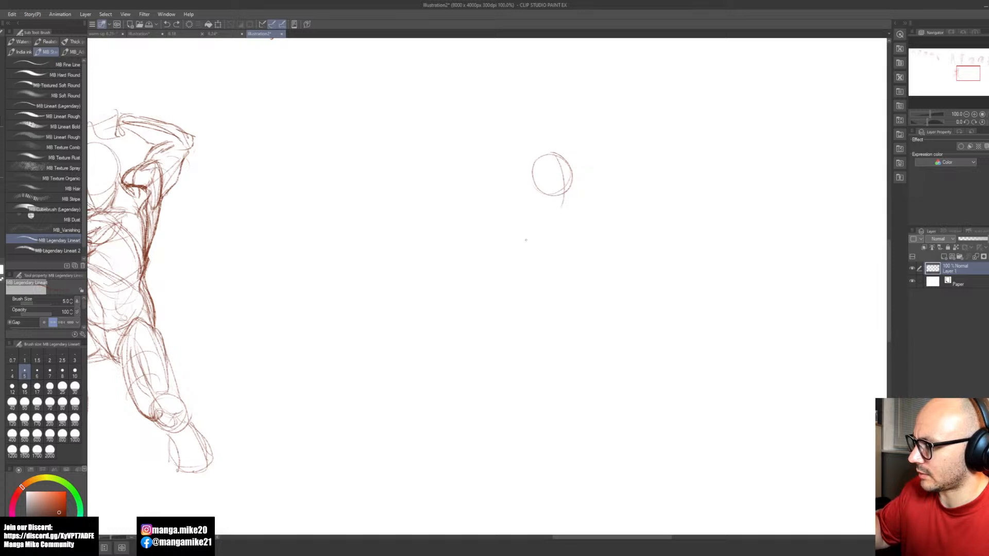
pyautogui.moveTo(573, 221); pyautogui.dragTo(527, 240)
pyautogui.moveTo(535, 309); pyautogui.dragTo(586, 316)
pyautogui.hotkey('ctrl', 'z')
pyautogui.hotkey('ctrl', 'z')
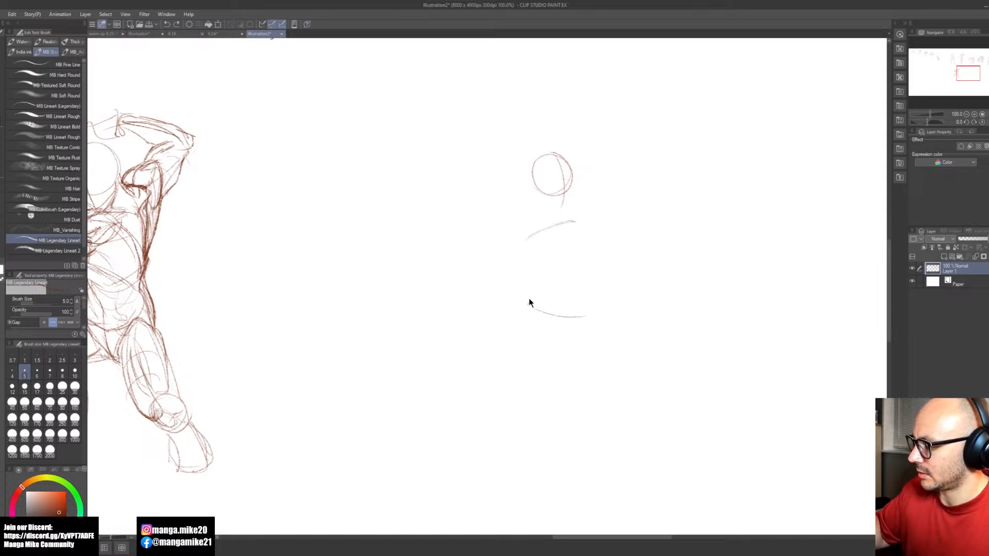
pyautogui.moveTo(529, 302); pyautogui.dragTo(580, 321)
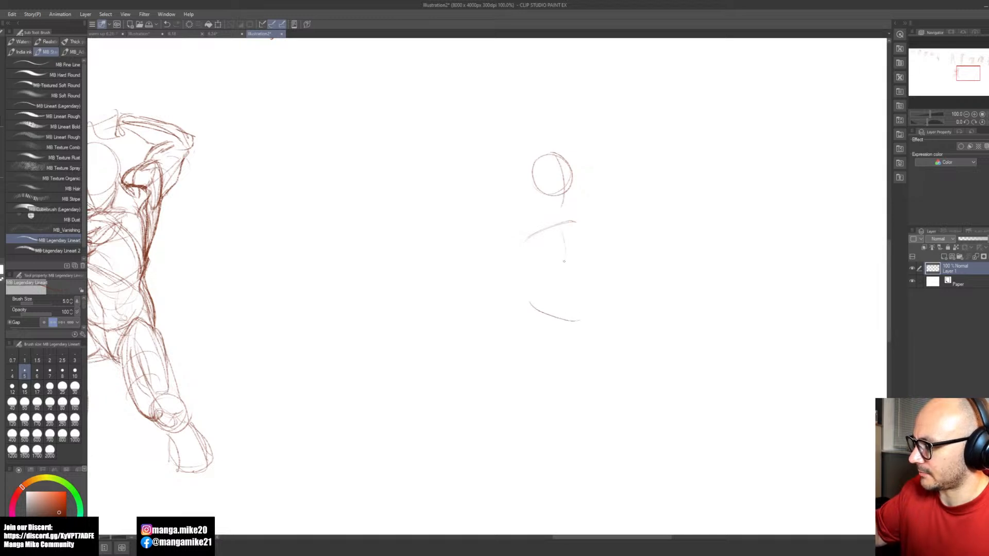
# Step: Draw the oval ribcage with a centre line and inverted-V rib arch, round off both shoulders and add the jaw
pyautogui.moveTo(569, 226)
pyautogui.mouseDown()
pyautogui.moveTo(555, 283)
pyautogui.moveTo(567, 284)
pyautogui.mouseUp()
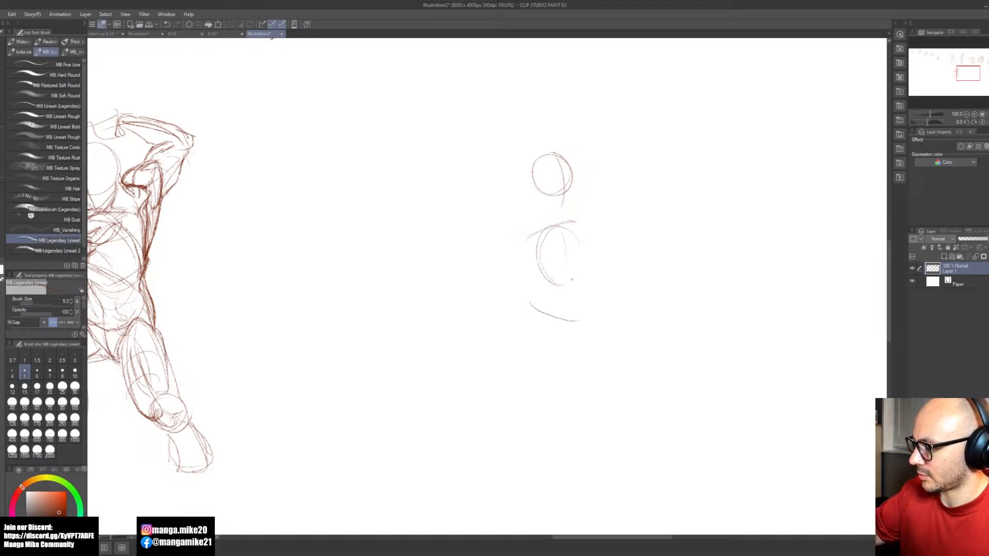
pyautogui.moveTo(557, 223); pyautogui.dragTo(575, 277)
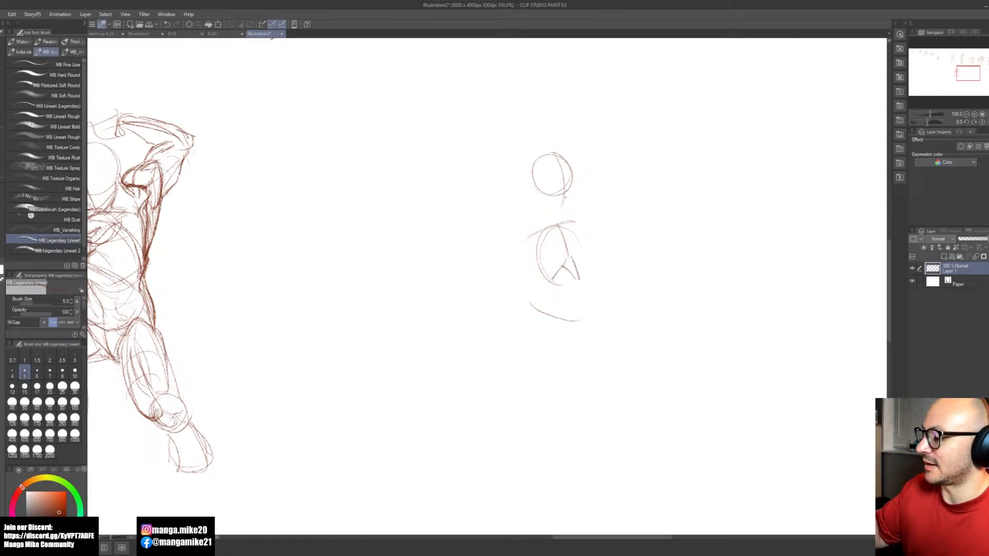
pyautogui.moveTo(534, 231); pyautogui.dragTo(538, 255)
pyautogui.moveTo(573, 223); pyautogui.dragTo(578, 243)
pyautogui.moveTo(572, 173)
pyautogui.mouseDown()
pyautogui.moveTo(562, 206)
pyautogui.moveTo(551, 204)
pyautogui.mouseUp()
# Step: Draw the abdomen's centre line down from the rib arch and shape the pelvis with sides converging at the crotch
pyautogui.moveTo(568, 257); pyautogui.dragTo(564, 290)
pyautogui.moveTo(562, 296); pyautogui.dragTo(541, 342)
pyautogui.moveTo(529, 306)
pyautogui.mouseDown()
pyautogui.moveTo(542, 342)
pyautogui.moveTo(583, 321)
pyautogui.moveTo(545, 344)
pyautogui.mouseUp()
pyautogui.hotkey('ctrl', 'z')
pyautogui.press('space')
pyautogui.moveTo(575, 386); pyautogui.dragTo(560, 350)
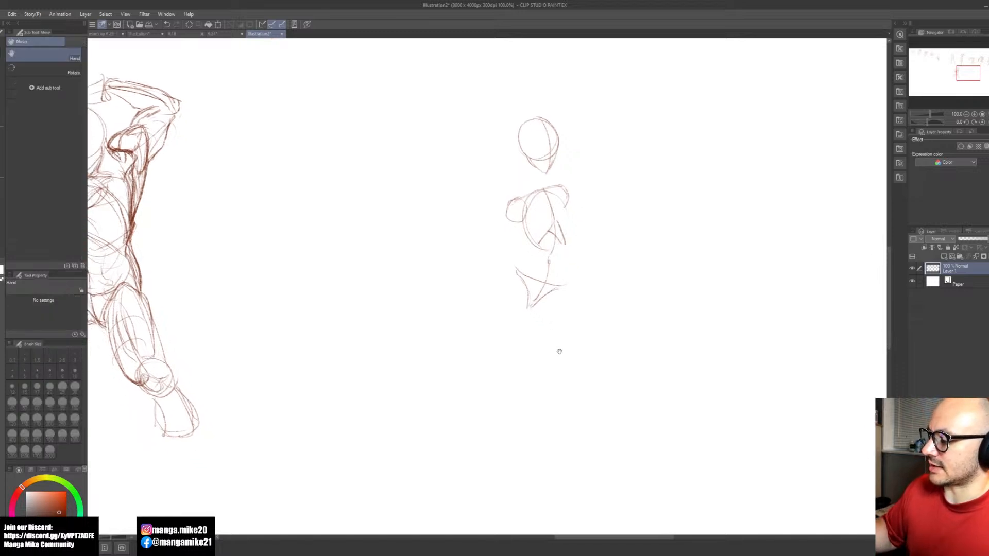
# Step: Sketch an outer hip curve above the pelvis and redraw the ribcage's far side below the shoulder
pyautogui.moveTo(526, 255); pyautogui.dragTo(505, 278)
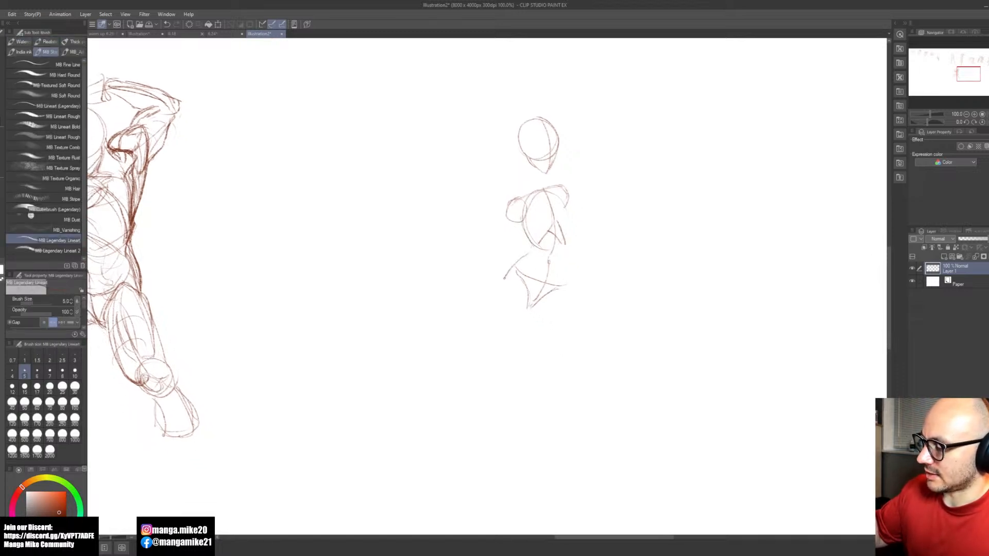
pyautogui.moveTo(567, 210); pyautogui.dragTo(565, 242)
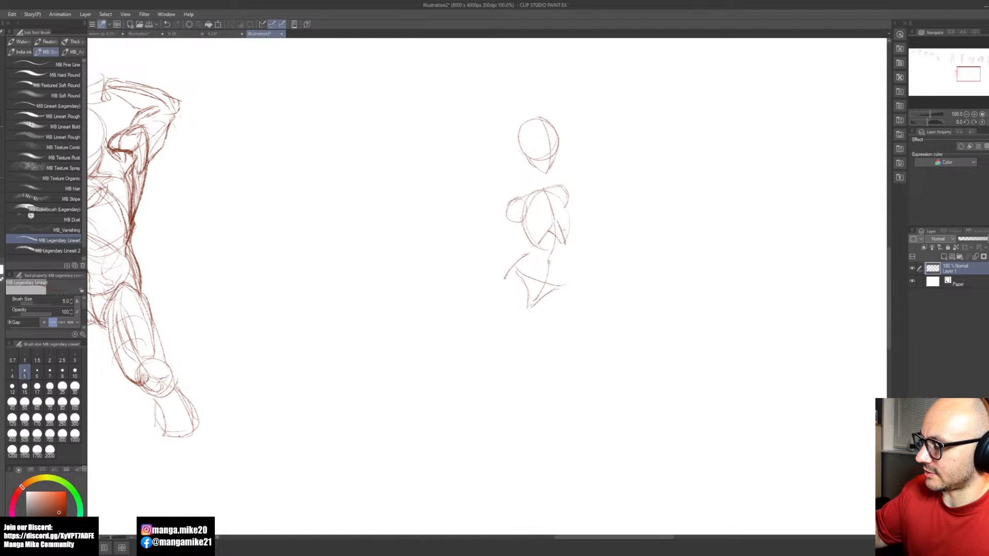
pyautogui.press('e')
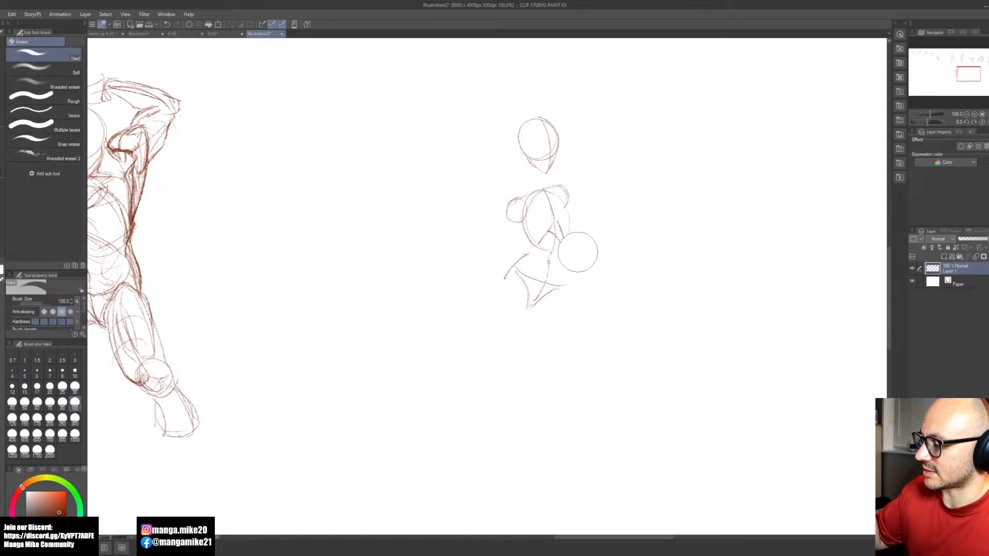
pyautogui.press('b')
pyautogui.moveTo(568, 204); pyautogui.dragTo(564, 240)
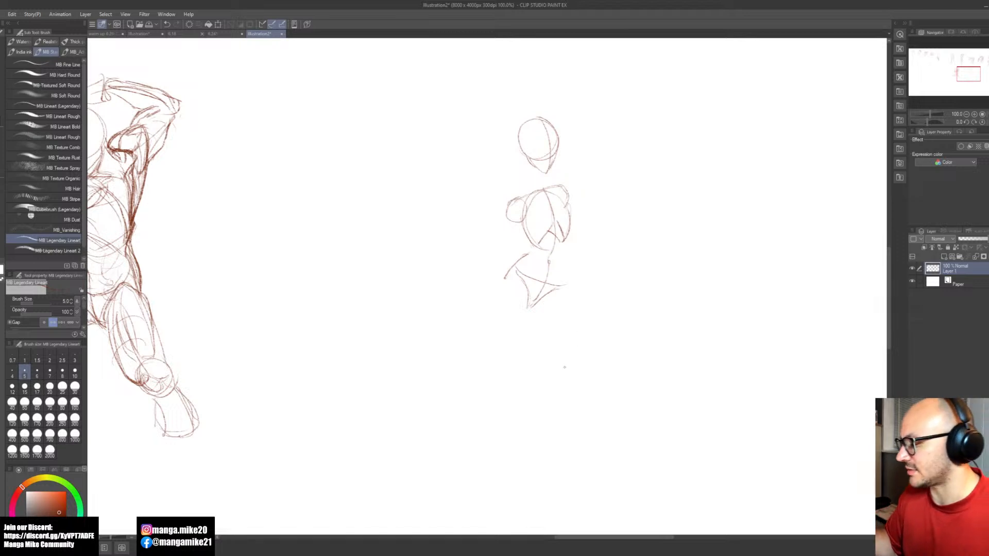
# Step: Erase the outer hip curve and reinforce the pelvis's lower edge toward the crotch
pyautogui.press('e')
pyautogui.moveTo(499, 261); pyautogui.dragTo(520, 250)
pyautogui.press('b')
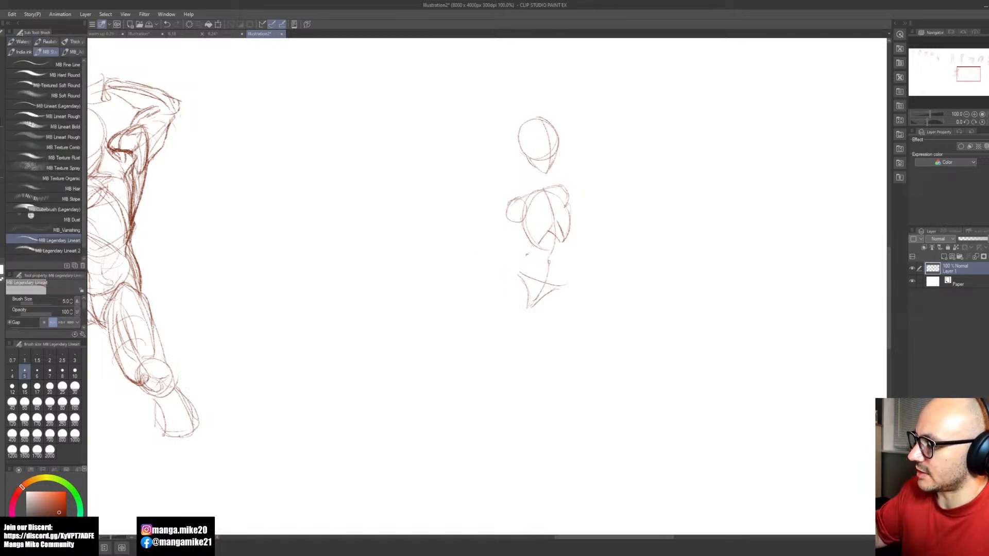
pyautogui.moveTo(565, 287); pyautogui.dragTo(537, 301)
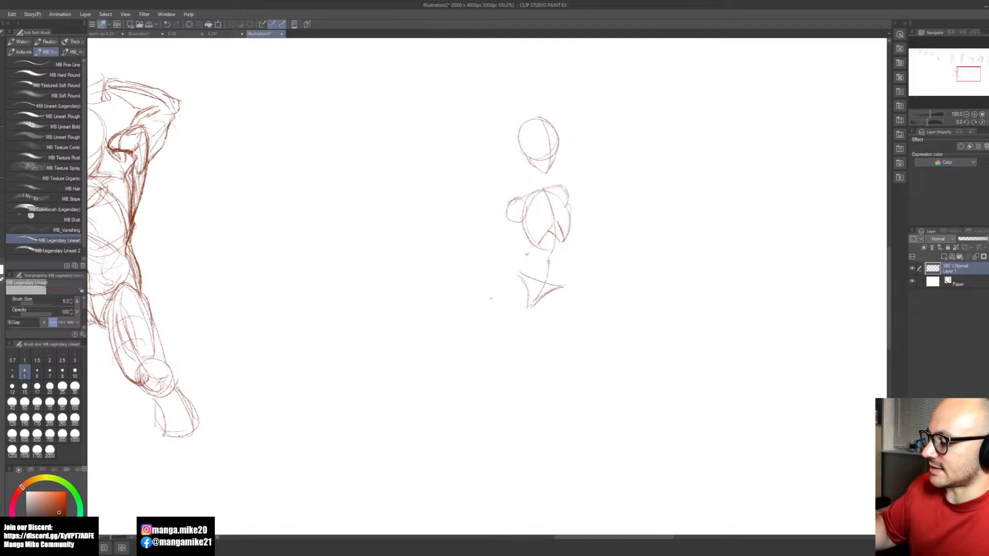
pyautogui.hotkey('ctrl', 'z')
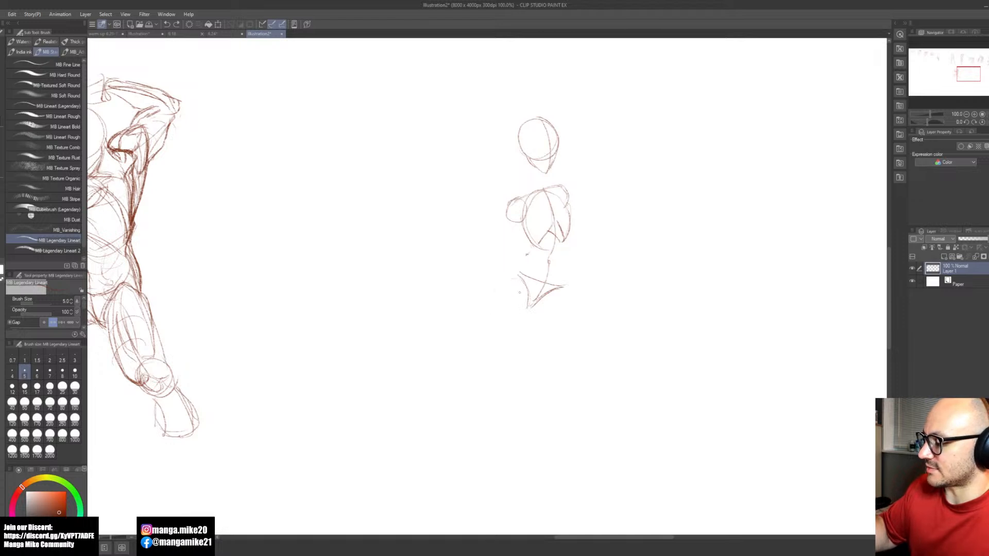
# Step: Sketch both thighs tapering from the hips to small knees, with a curved guide line for one shin
pyautogui.moveTo(521, 284)
pyautogui.mouseDown()
pyautogui.moveTo(527, 335)
pyautogui.moveTo(504, 329)
pyautogui.moveTo(522, 359)
pyautogui.moveTo(507, 386)
pyautogui.mouseUp()
pyautogui.moveTo(529, 301)
pyautogui.mouseDown()
pyautogui.moveTo(518, 388)
pyautogui.moveTo(503, 400)
pyautogui.moveTo(511, 403)
pyautogui.moveTo(503, 495)
pyautogui.mouseUp()
pyautogui.moveTo(511, 415); pyautogui.dragTo(503, 436)
pyautogui.moveTo(574, 351); pyautogui.dragTo(573, 379)
pyautogui.moveTo(532, 298); pyautogui.dragTo(564, 394)
pyautogui.moveTo(560, 289); pyautogui.dragTo(582, 382)
pyautogui.moveTo(540, 303)
pyautogui.mouseDown()
pyautogui.moveTo(571, 326)
pyautogui.moveTo(577, 400)
pyautogui.mouseUp()
# Step: Sketch both lower legs from the knees to narrow ankles, with bulging calf contours around curved shin guide lines
pyautogui.moveTo(577, 383); pyautogui.dragTo(584, 491)
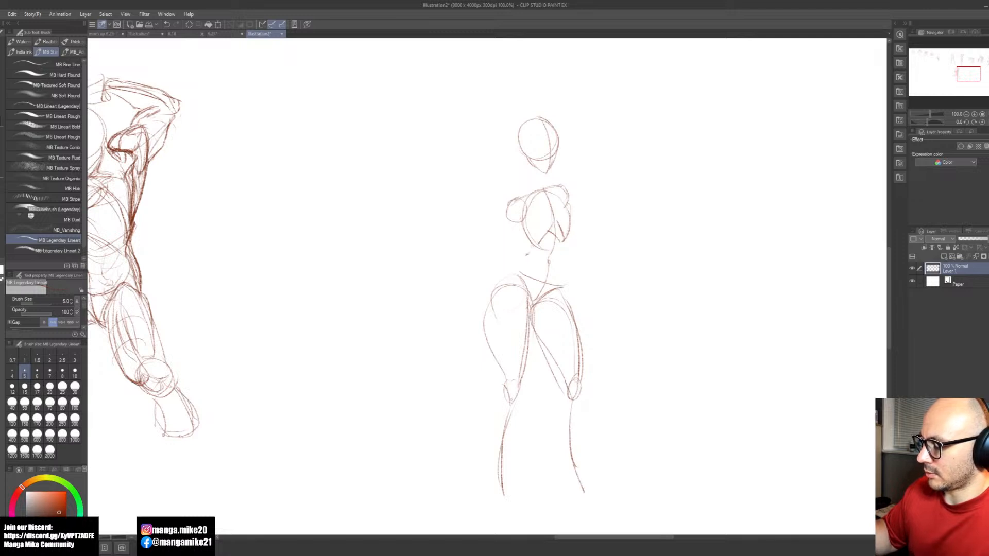
pyautogui.moveTo(503, 386)
pyautogui.mouseDown()
pyautogui.moveTo(488, 412)
pyautogui.moveTo(496, 477)
pyautogui.mouseUp()
pyautogui.moveTo(516, 397)
pyautogui.mouseDown()
pyautogui.moveTo(506, 484)
pyautogui.moveTo(494, 482)
pyautogui.moveTo(549, 464)
pyautogui.moveTo(508, 434)
pyautogui.moveTo(471, 432)
pyautogui.mouseUp()
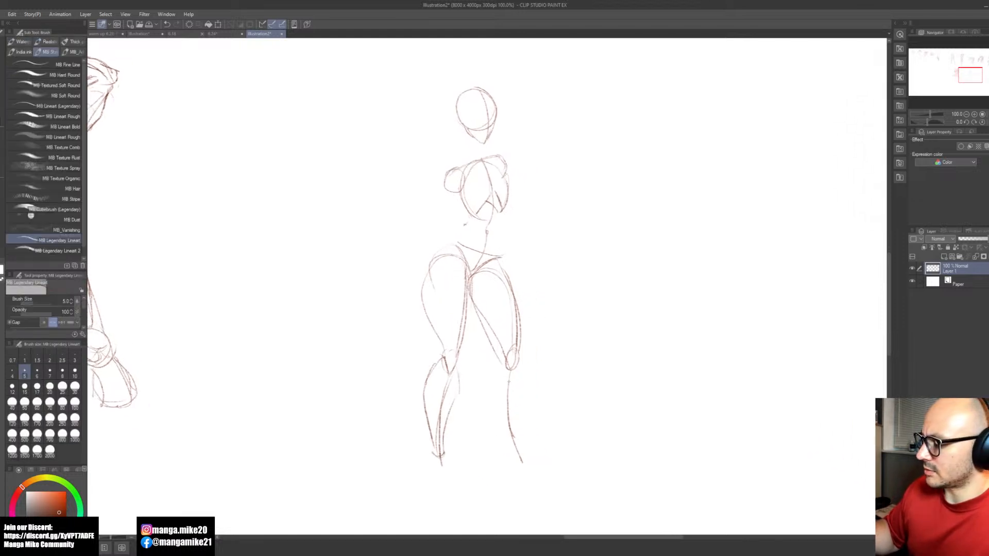
pyautogui.moveTo(506, 362)
pyautogui.mouseDown()
pyautogui.moveTo(492, 379)
pyautogui.moveTo(513, 452)
pyautogui.mouseUp()
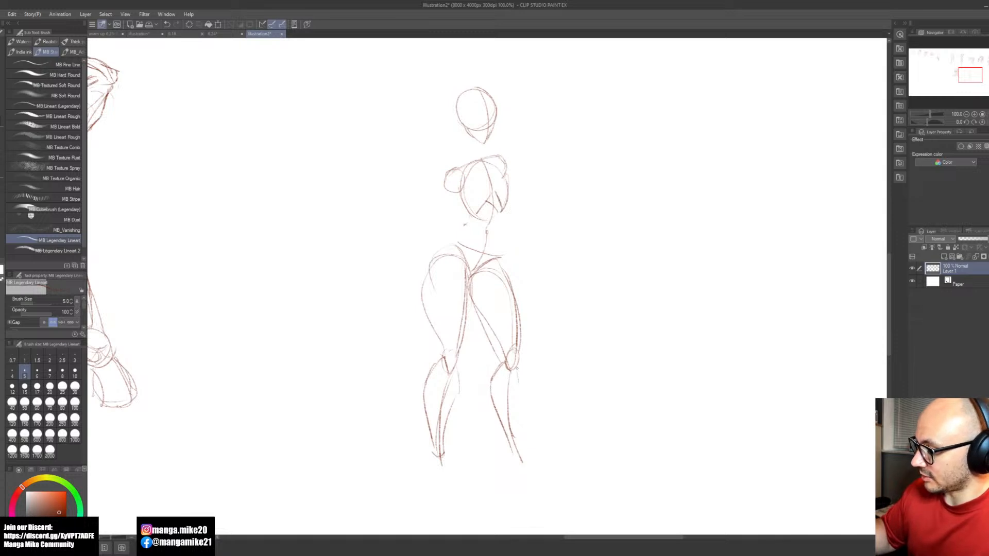
pyautogui.hotkey('ctrl', 'z')
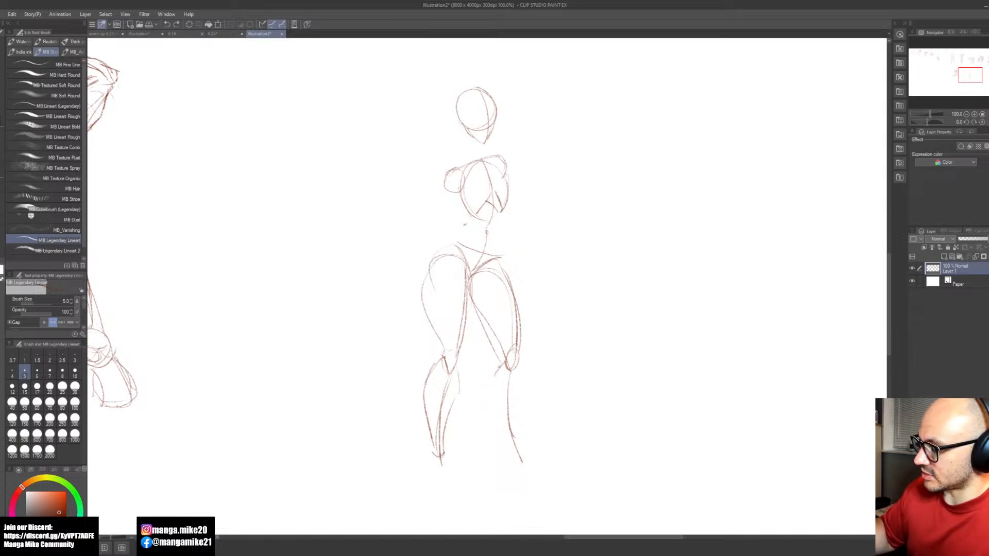
pyautogui.moveTo(492, 379); pyautogui.dragTo(508, 438)
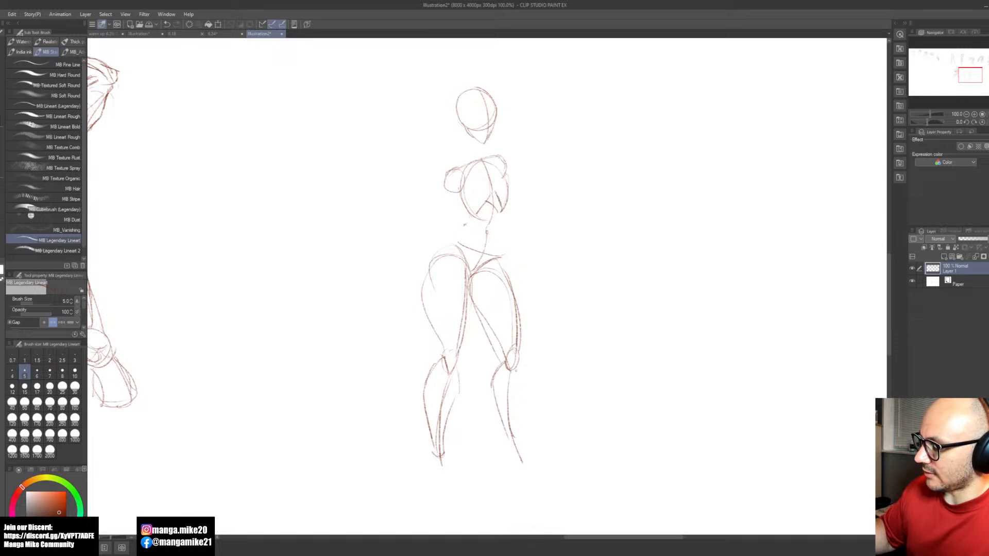
pyautogui.moveTo(517, 368); pyautogui.dragTo(521, 447)
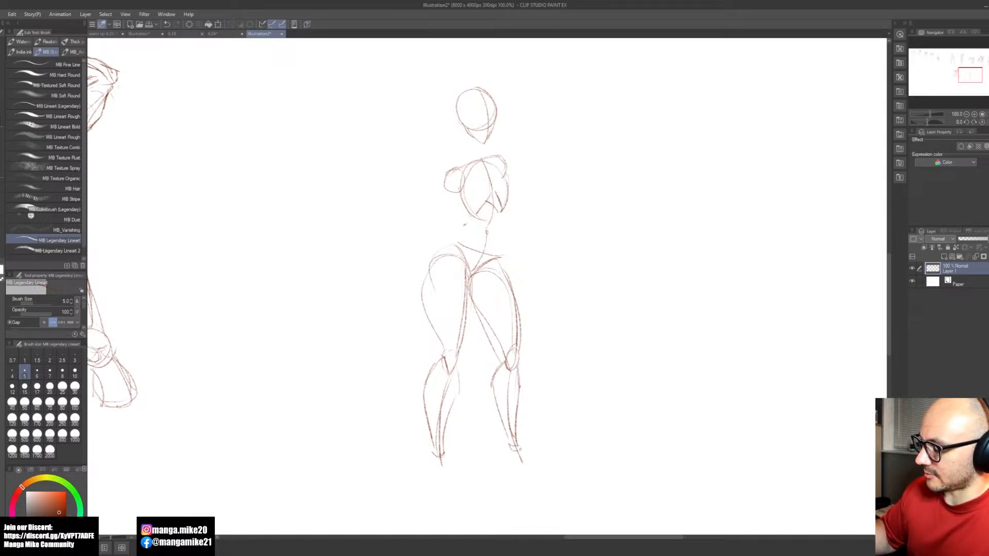
# Step: Sketch the near foot as a small wedge below the ankle with a short sole line
pyautogui.moveTo(446, 456); pyautogui.dragTo(448, 481)
pyautogui.moveTo(453, 485)
pyautogui.mouseDown()
pyautogui.moveTo(431, 486)
pyautogui.moveTo(432, 472)
pyautogui.mouseUp()
pyautogui.moveTo(437, 453)
pyautogui.mouseDown()
pyautogui.moveTo(420, 481)
pyautogui.moveTo(447, 477)
pyautogui.mouseUp()
pyautogui.moveTo(443, 458); pyautogui.dragTo(446, 479)
pyautogui.moveTo(519, 444); pyautogui.dragTo(553, 475)
pyautogui.moveTo(510, 447); pyautogui.dragTo(515, 472)
pyautogui.moveTo(521, 471); pyautogui.dragTo(555, 472)
pyautogui.moveTo(523, 472)
pyautogui.mouseDown()
pyautogui.moveTo(545, 475)
pyautogui.moveTo(530, 475)
pyautogui.mouseUp()
pyautogui.hotkey('ctrl', 'z')
pyautogui.hotkey('ctrl', 'z')
pyautogui.hotkey('ctrl', 'z')
pyautogui.hotkey('ctrl', 'z')
pyautogui.hotkey('ctrl', 'z')
pyautogui.hotkey('ctrl', 'z')
pyautogui.hotkey('ctrl', 'z')
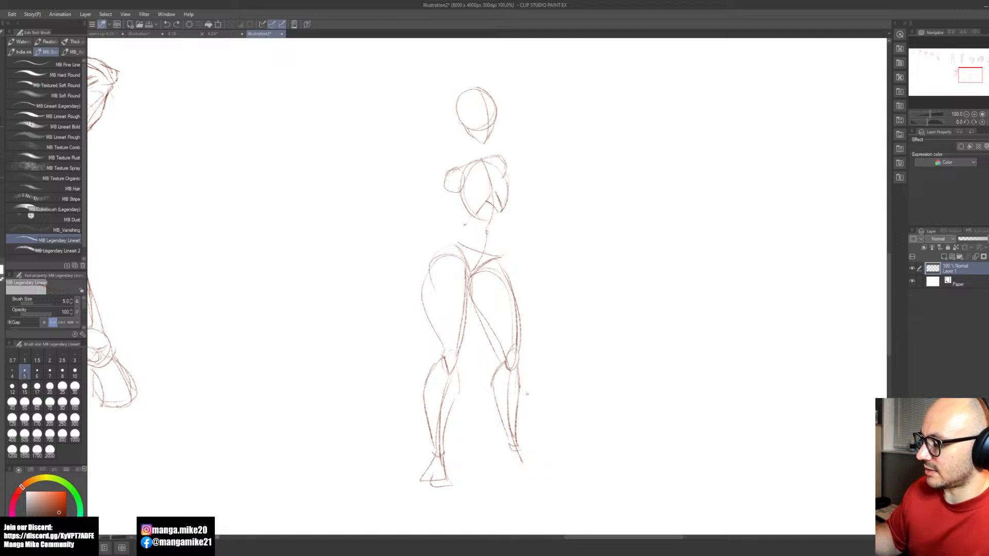
# Step: Add long tapering muscle contours inside the near thigh, running from the hip down to the knee
pyautogui.press('space')
pyautogui.moveTo(545, 396); pyautogui.dragTo(532, 407)
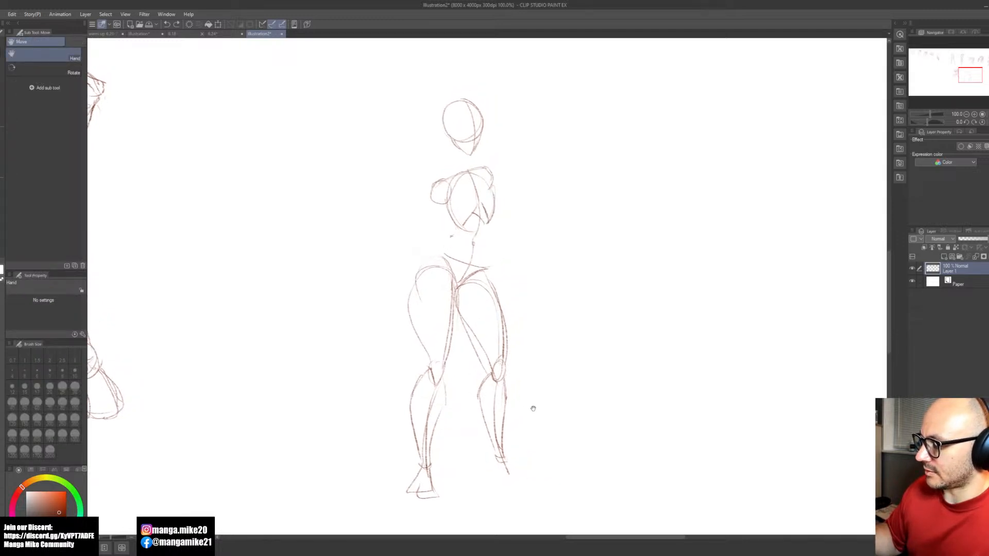
pyautogui.moveTo(451, 357)
pyautogui.mouseDown()
pyautogui.moveTo(444, 364)
pyautogui.moveTo(455, 308)
pyautogui.moveTo(451, 329)
pyautogui.moveTo(439, 267)
pyautogui.moveTo(449, 363)
pyautogui.mouseUp()
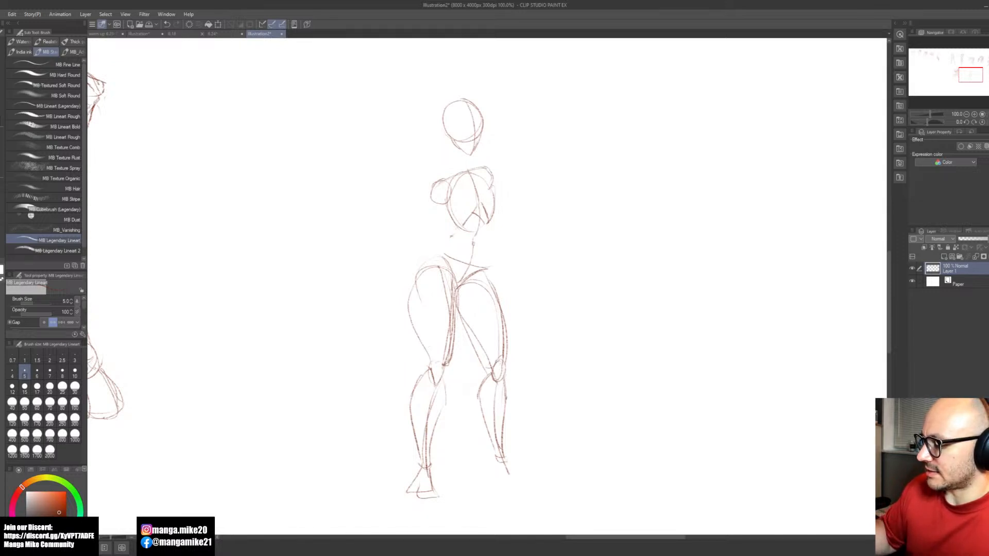
pyautogui.moveTo(484, 295)
pyautogui.mouseDown()
pyautogui.moveTo(485, 363)
pyautogui.moveTo(494, 353)
pyautogui.moveTo(484, 364)
pyautogui.moveTo(473, 286)
pyautogui.mouseUp()
pyautogui.hotkey('ctrl', 'z')
pyautogui.hotkey('ctrl', 'z')
pyautogui.moveTo(439, 347)
pyautogui.mouseDown()
pyautogui.moveTo(443, 364)
pyautogui.moveTo(456, 304)
pyautogui.mouseUp()
pyautogui.moveTo(429, 355)
pyautogui.mouseDown()
pyautogui.moveTo(447, 369)
pyautogui.moveTo(435, 354)
pyautogui.mouseUp()
pyautogui.moveTo(434, 306)
pyautogui.mouseDown()
pyautogui.moveTo(422, 361)
pyautogui.moveTo(437, 356)
pyautogui.mouseUp()
pyautogui.moveTo(443, 284)
pyautogui.mouseDown()
pyautogui.moveTo(436, 354)
pyautogui.moveTo(423, 359)
pyautogui.mouseUp()
pyautogui.moveTo(429, 314)
pyautogui.mouseDown()
pyautogui.moveTo(414, 354)
pyautogui.moveTo(428, 345)
pyautogui.moveTo(432, 289)
pyautogui.moveTo(421, 346)
pyautogui.moveTo(433, 388)
pyautogui.mouseUp()
# Step: Define the near knee with converging lines that run from the lower thigh into the top of the shin
pyautogui.press('e')
pyautogui.press('b')
pyautogui.moveTo(420, 344)
pyautogui.mouseDown()
pyautogui.moveTo(433, 387)
pyautogui.moveTo(423, 350)
pyautogui.mouseUp()
pyautogui.moveTo(421, 352); pyautogui.dragTo(436, 393)
pyautogui.moveTo(448, 359); pyautogui.dragTo(435, 394)
# Step: Add tapering muscle lines inside the far thigh and mark the structure around its knee
pyautogui.moveTo(502, 377); pyautogui.dragTo(497, 397)
pyautogui.moveTo(486, 296)
pyautogui.mouseDown()
pyautogui.moveTo(484, 368)
pyautogui.moveTo(494, 374)
pyautogui.mouseUp()
pyautogui.moveTo(483, 317); pyautogui.dragTo(490, 375)
pyautogui.moveTo(483, 282); pyautogui.dragTo(482, 345)
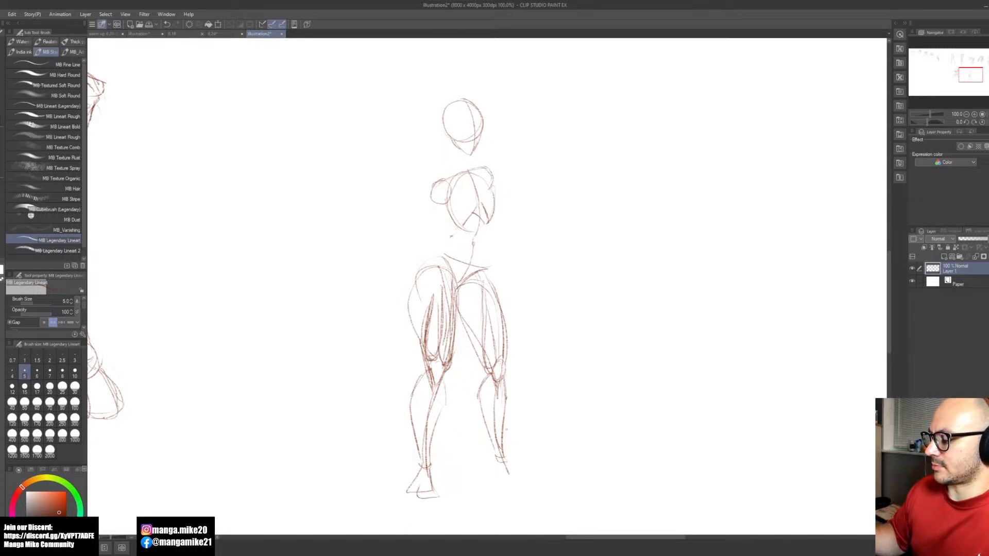
# Step: Lasso the whole near leg and rotate it slightly inward around the hip, then clear the selection
pyautogui.moveTo(561, 386); pyautogui.dragTo(553, 407)
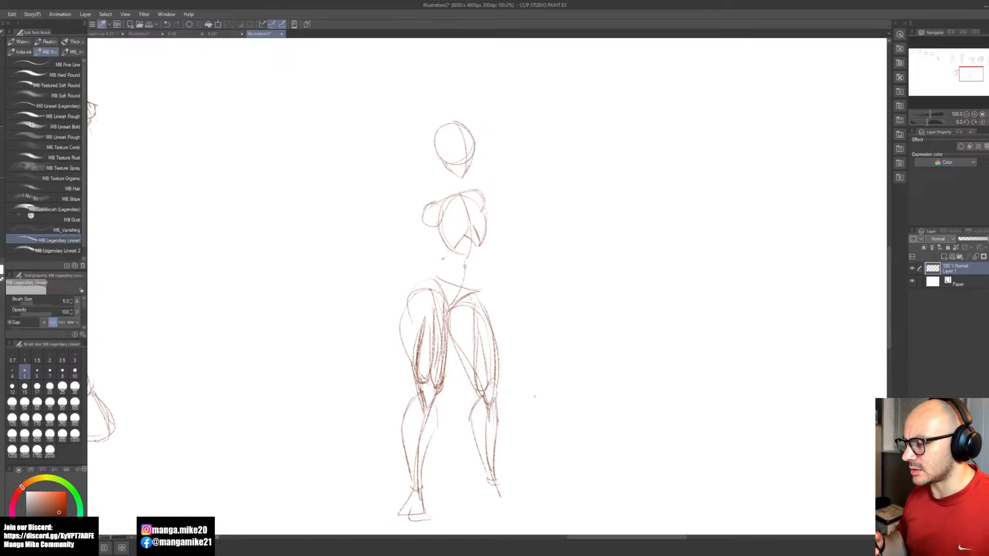
pyautogui.press('m')
pyautogui.moveTo(446, 295)
pyautogui.mouseDown()
pyautogui.moveTo(409, 282)
pyautogui.moveTo(394, 526)
pyautogui.moveTo(449, 402)
pyautogui.moveTo(446, 303)
pyautogui.mouseUp()
pyautogui.press('b')
pyautogui.hotkey('ctrl', 't')
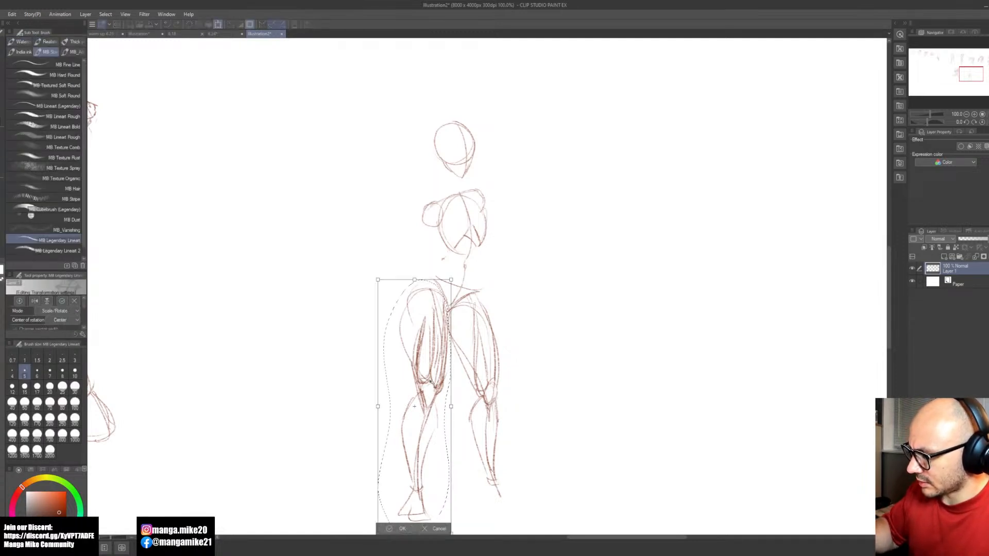
pyautogui.moveTo(415, 407); pyautogui.dragTo(431, 296)
pyautogui.moveTo(525, 495)
pyautogui.mouseDown()
pyautogui.moveTo(530, 509)
pyautogui.moveTo(549, 509)
pyautogui.mouseUp()
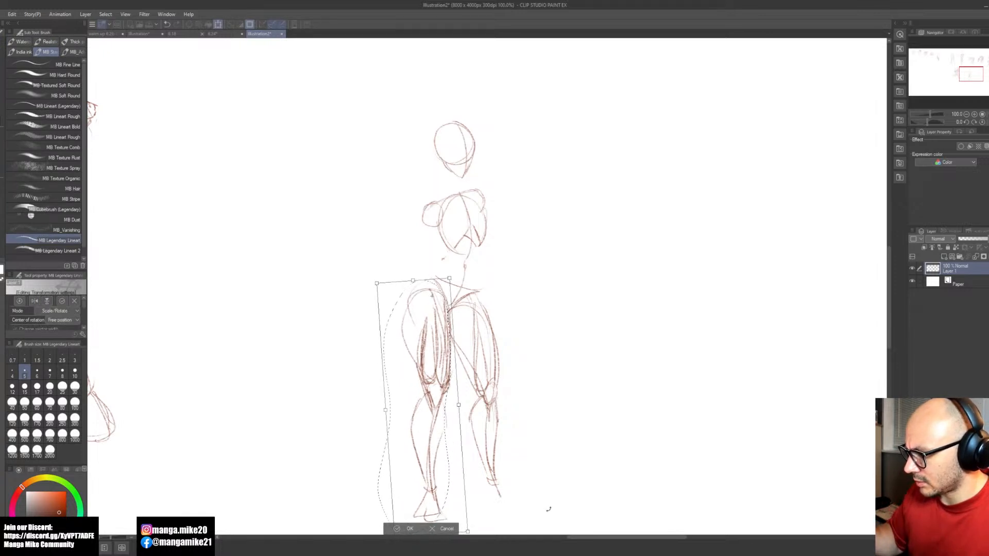
pyautogui.press('Return')
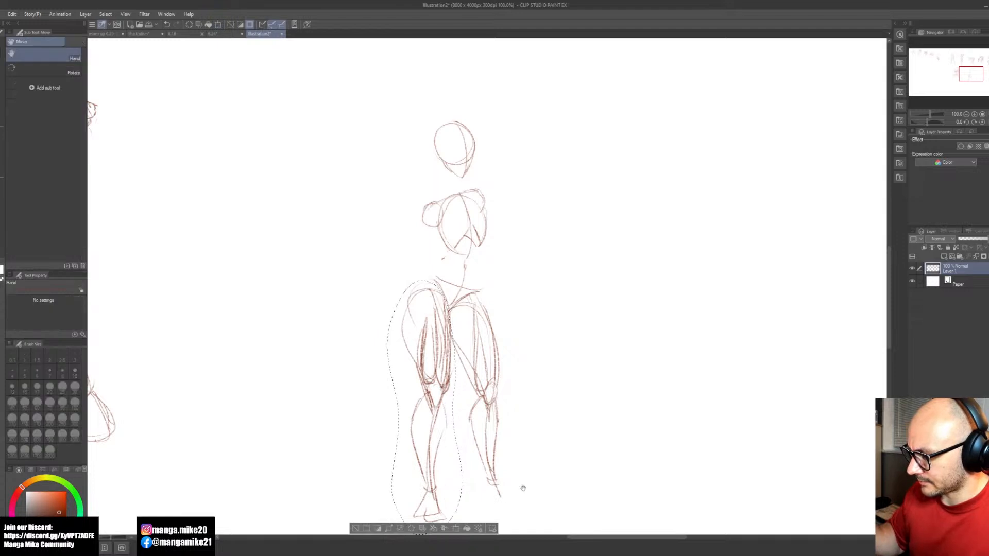
pyautogui.moveTo(514, 490); pyautogui.dragTo(533, 419)
pyautogui.press('b')
pyautogui.hotkey('ctrl', 'd')
# Step: Refine the near foot's toe and sole, and sketch the far foot angled outward with a rounded heel
pyautogui.moveTo(448, 429)
pyautogui.mouseDown()
pyautogui.moveTo(432, 452)
pyautogui.moveTo(458, 452)
pyautogui.mouseUp()
pyautogui.moveTo(435, 454); pyautogui.dragTo(455, 451)
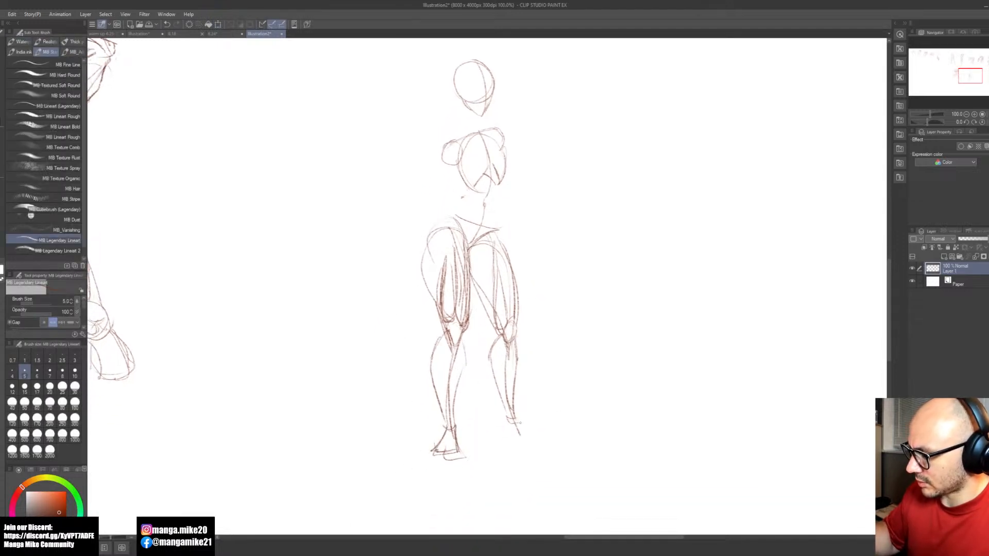
pyautogui.moveTo(503, 407)
pyautogui.mouseDown()
pyautogui.moveTo(501, 423)
pyautogui.moveTo(518, 419)
pyautogui.moveTo(535, 451)
pyautogui.moveTo(512, 447)
pyautogui.moveTo(514, 436)
pyautogui.moveTo(536, 450)
pyautogui.mouseUp()
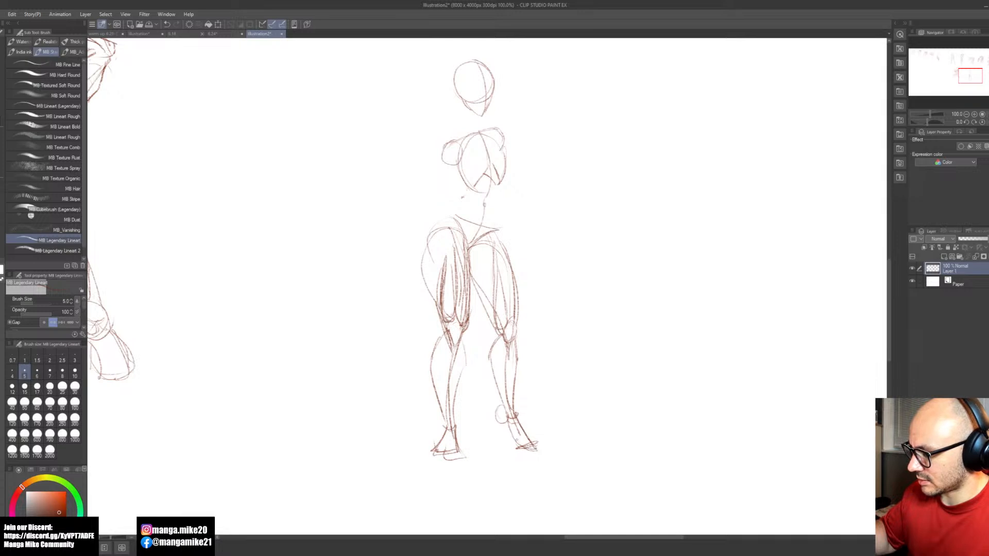
pyautogui.moveTo(504, 405)
pyautogui.mouseDown()
pyautogui.moveTo(497, 423)
pyautogui.moveTo(523, 452)
pyautogui.moveTo(537, 450)
pyautogui.mouseUp()
pyautogui.moveTo(516, 416)
pyautogui.mouseDown()
pyautogui.moveTo(537, 451)
pyautogui.moveTo(512, 446)
pyautogui.mouseUp()
pyautogui.moveTo(511, 445); pyautogui.dragTo(527, 452)
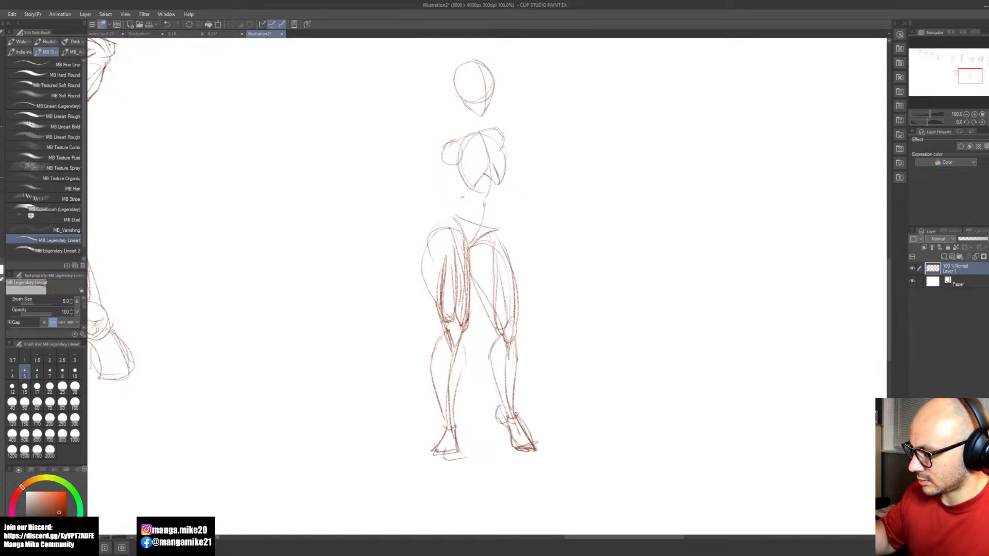
# Step: Draw the near arm crossing the torso, with the forearm extending past the far hip to a simple hand
pyautogui.press('space')
pyautogui.moveTo(545, 354); pyautogui.dragTo(524, 412)
pyautogui.moveTo(550, 364); pyautogui.dragTo(535, 408)
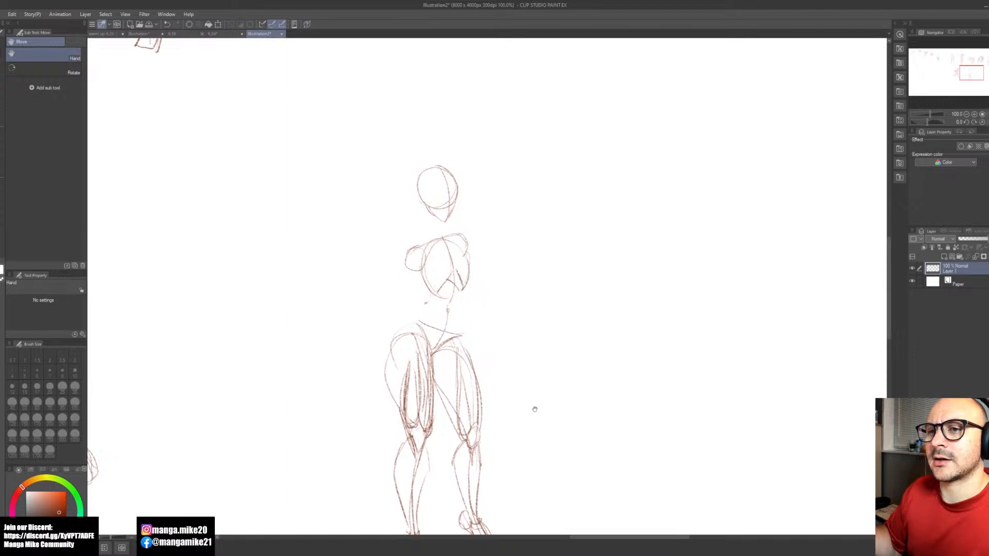
pyautogui.press('b')
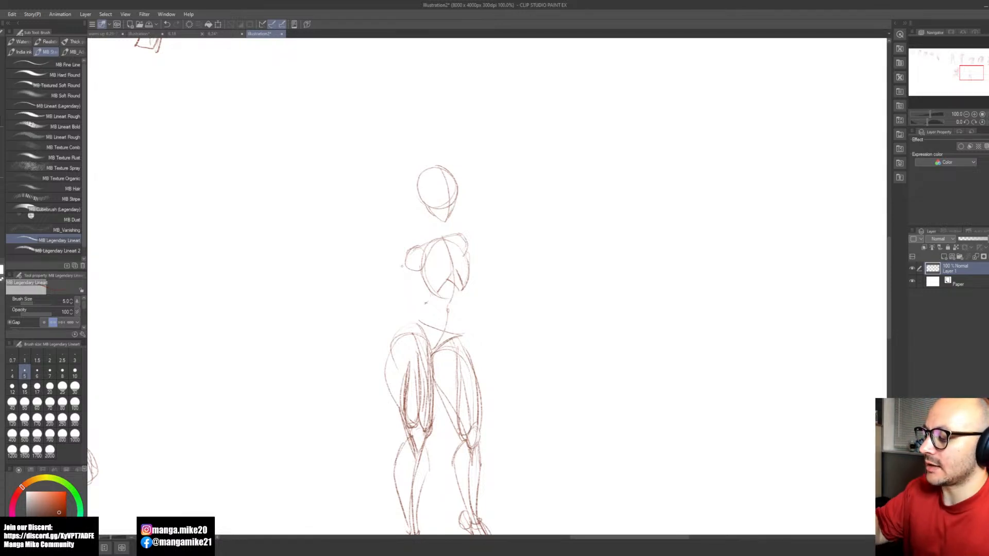
pyautogui.moveTo(429, 263)
pyautogui.mouseDown()
pyautogui.moveTo(423, 273)
pyautogui.moveTo(448, 302)
pyautogui.mouseUp()
pyautogui.hotkey('ctrl', 'z')
pyautogui.moveTo(413, 273); pyautogui.dragTo(494, 339)
pyautogui.moveTo(445, 303); pyautogui.dragTo(489, 330)
pyautogui.moveTo(447, 314)
pyautogui.mouseDown()
pyautogui.moveTo(502, 360)
pyautogui.moveTo(485, 356)
pyautogui.moveTo(503, 355)
pyautogui.mouseUp()
pyautogui.moveTo(497, 338); pyautogui.dragTo(503, 352)
# Step: Draw the far upper arm down from the shoulder along the ribcage and close it at the elbow
pyautogui.moveTo(470, 257); pyautogui.dragTo(475, 282)
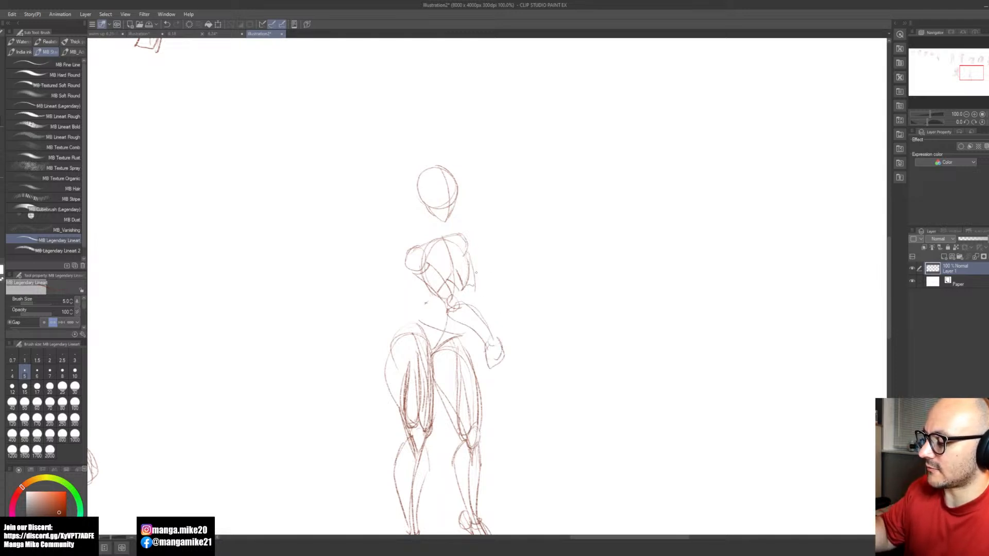
pyautogui.hotkey('ctrl', 'z')
pyautogui.moveTo(470, 256); pyautogui.dragTo(474, 293)
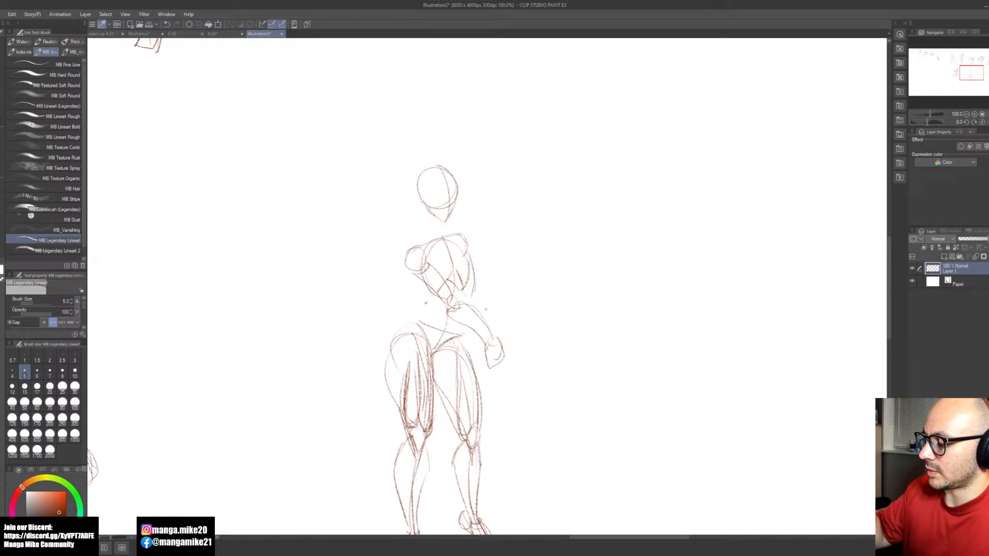
pyautogui.moveTo(479, 300); pyautogui.dragTo(495, 340)
pyautogui.hotkey('ctrl', 'z')
pyautogui.moveTo(465, 295); pyautogui.dragTo(478, 290)
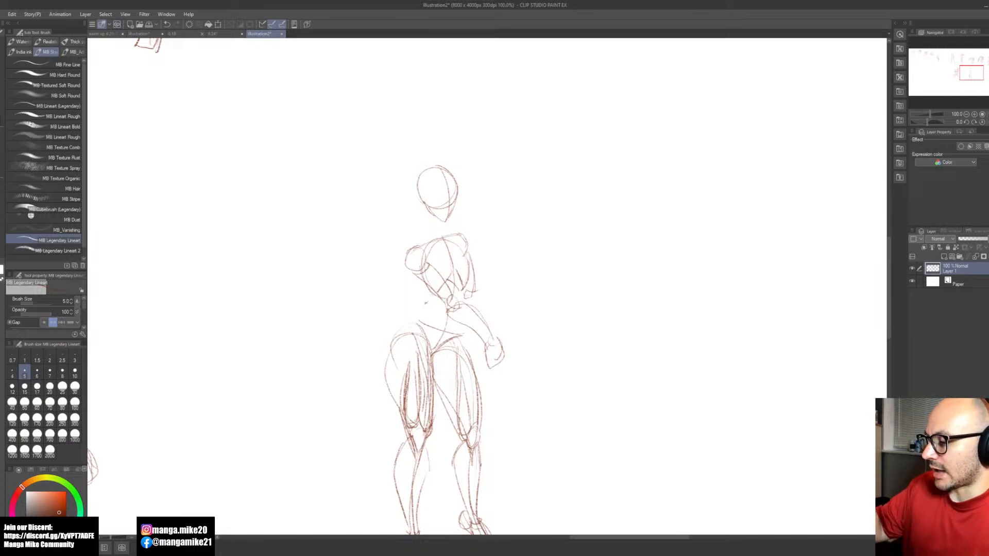
# Step: Reinforce the collarbone line running across the top of the ribcage between both shoulders
pyautogui.moveTo(441, 234)
pyautogui.mouseDown()
pyautogui.moveTo(437, 245)
pyautogui.moveTo(413, 245)
pyautogui.moveTo(462, 230)
pyautogui.mouseUp()
pyautogui.hotkey('ctrl', 'z')
pyautogui.hotkey('ctrl', 'z')
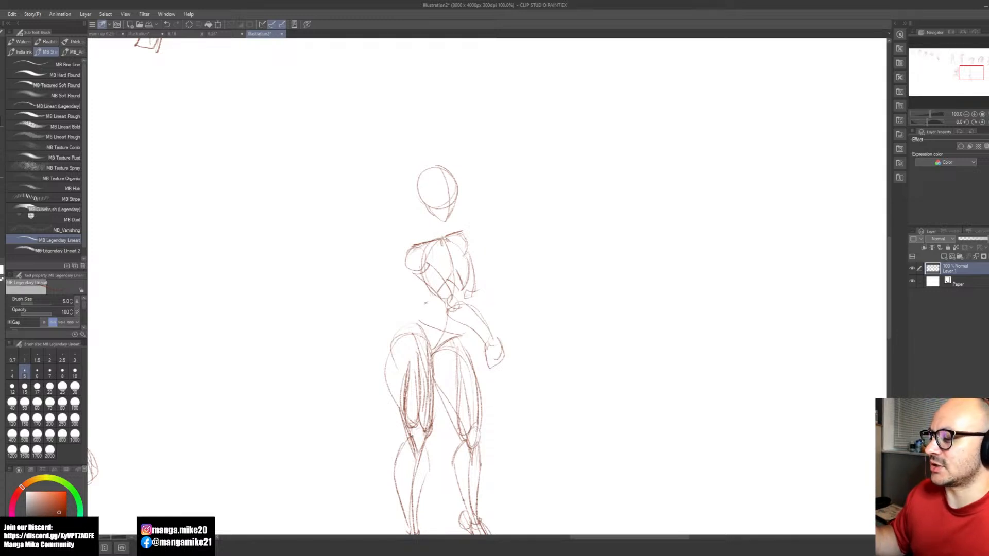
# Step: Lasso the head, move it slightly down toward the shoulders and clear the selection
pyautogui.moveTo(429, 215)
pyautogui.mouseDown()
pyautogui.moveTo(467, 186)
pyautogui.moveTo(415, 151)
pyautogui.moveTo(419, 218)
pyautogui.moveTo(455, 223)
pyautogui.mouseUp()
pyautogui.press('m')
pyautogui.press('b')
pyautogui.hotkey('ctrl', 't')
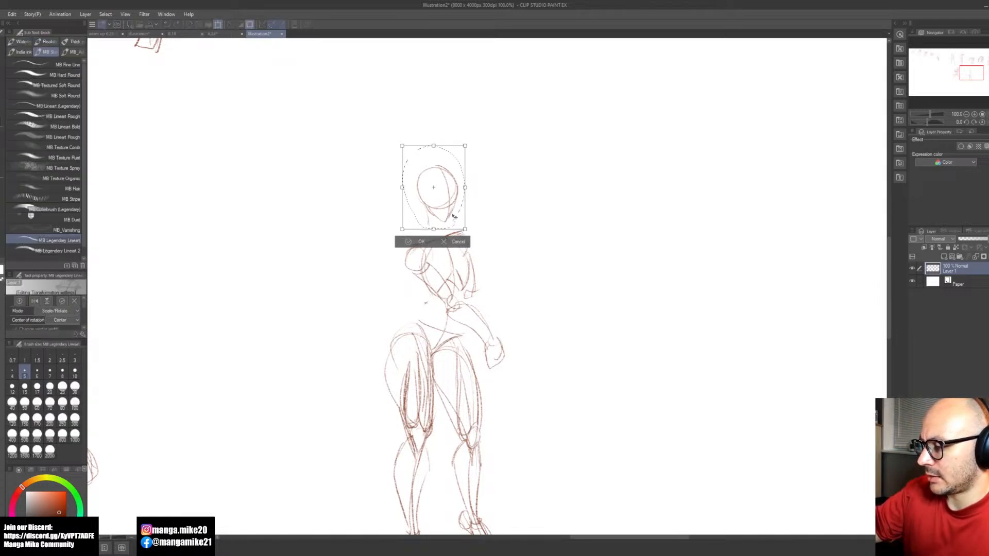
pyautogui.click(415, 249)
pyautogui.hotkey('ctrl', 'd')
# Step: Sketch the neck with converging muscle lines to the collarbone pit and a trapezius slope to the near shoulder
pyautogui.moveTo(426, 212)
pyautogui.mouseDown()
pyautogui.moveTo(429, 231)
pyautogui.moveTo(415, 239)
pyautogui.mouseUp()
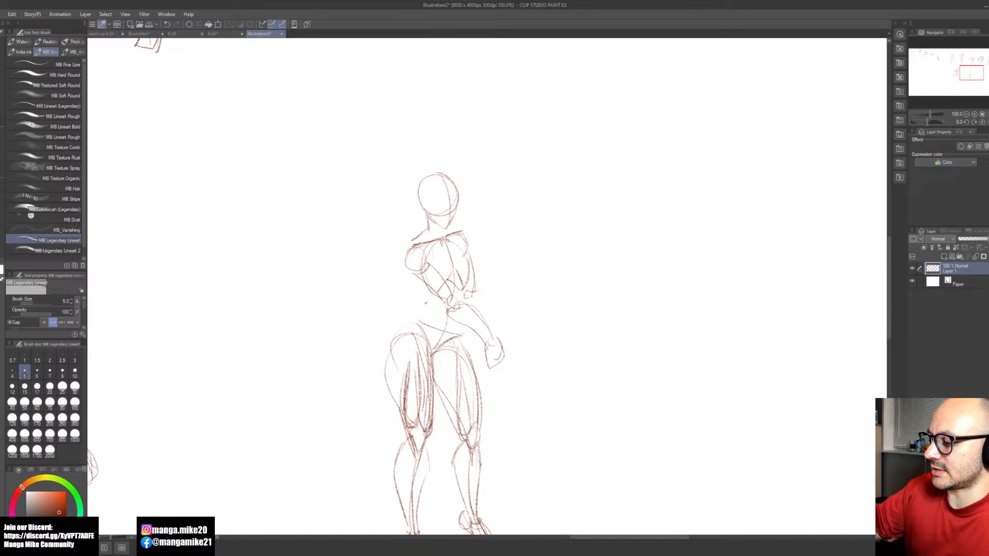
pyautogui.moveTo(418, 245); pyautogui.dragTo(423, 273)
pyautogui.hotkey('ctrl', 'z')
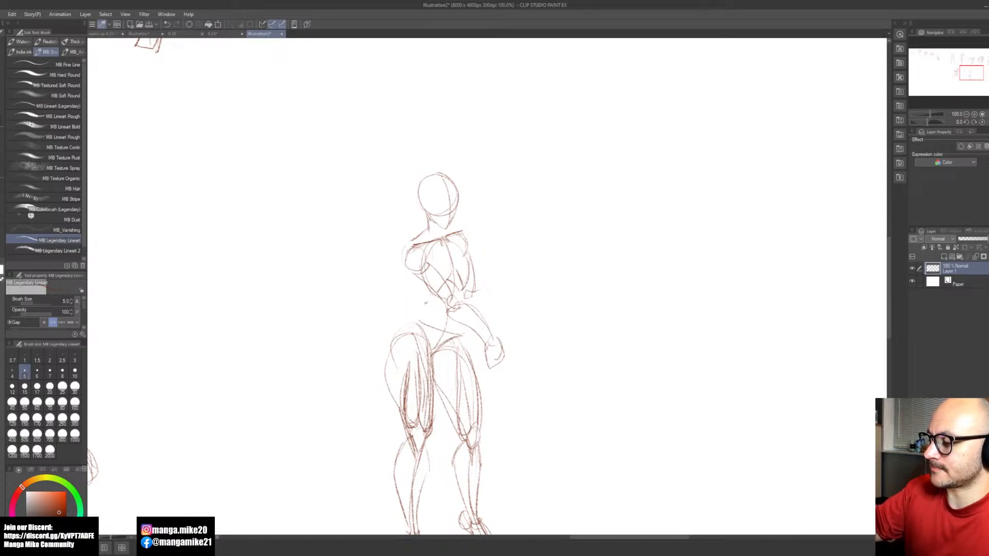
pyautogui.moveTo(435, 225); pyautogui.dragTo(439, 235)
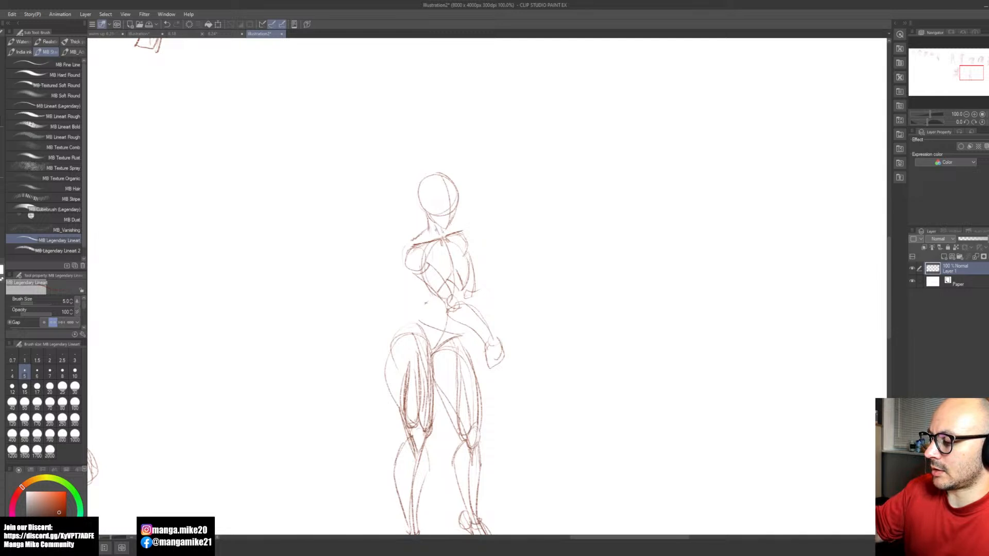
pyautogui.moveTo(426, 212); pyautogui.dragTo(441, 238)
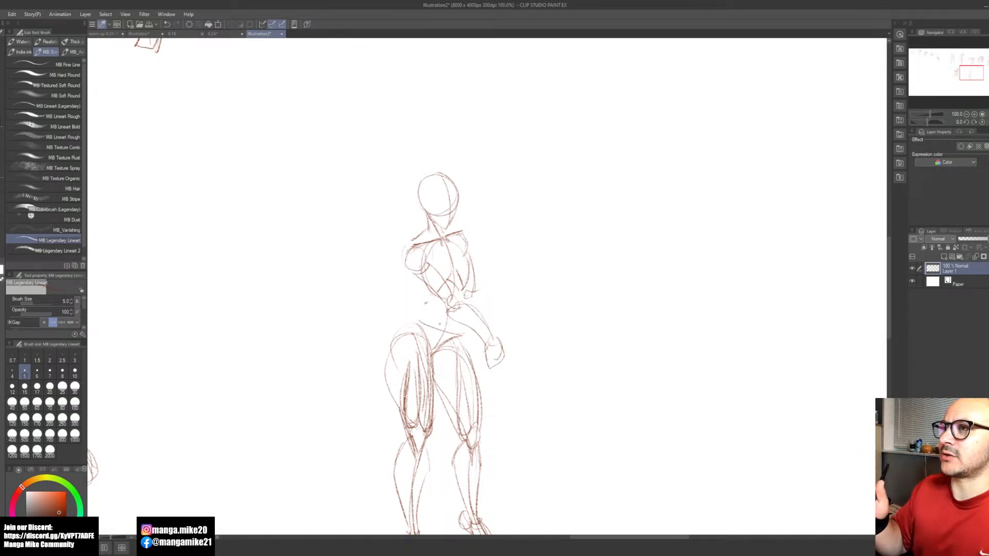
pyautogui.moveTo(429, 221)
pyautogui.mouseDown()
pyautogui.moveTo(412, 240)
pyautogui.moveTo(429, 238)
pyautogui.moveTo(415, 241)
pyautogui.mouseUp()
pyautogui.hotkey('ctrl', 'z')
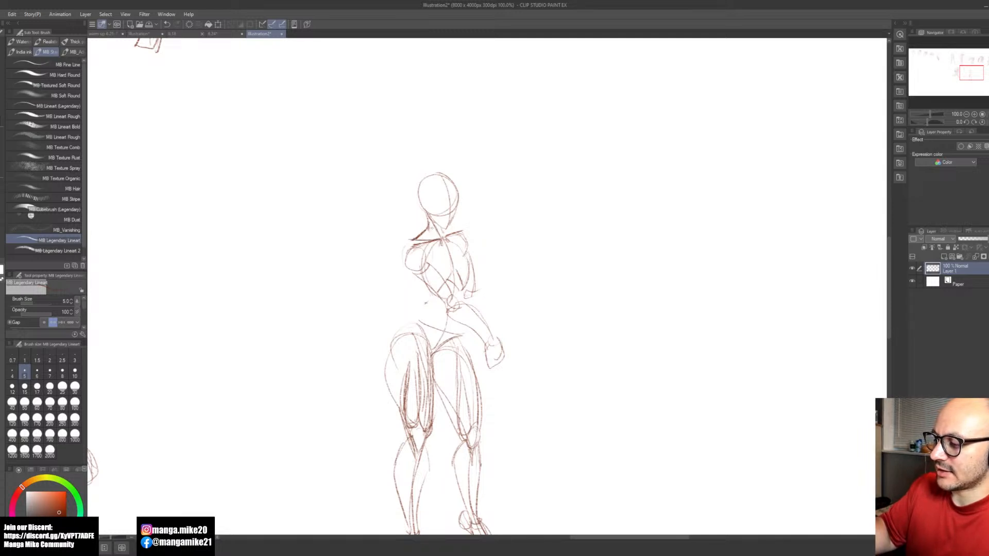
# Step: Outline the near deltoid and upper arm muscles down to the elbow, and add the far trapezius slope
pyautogui.press('e')
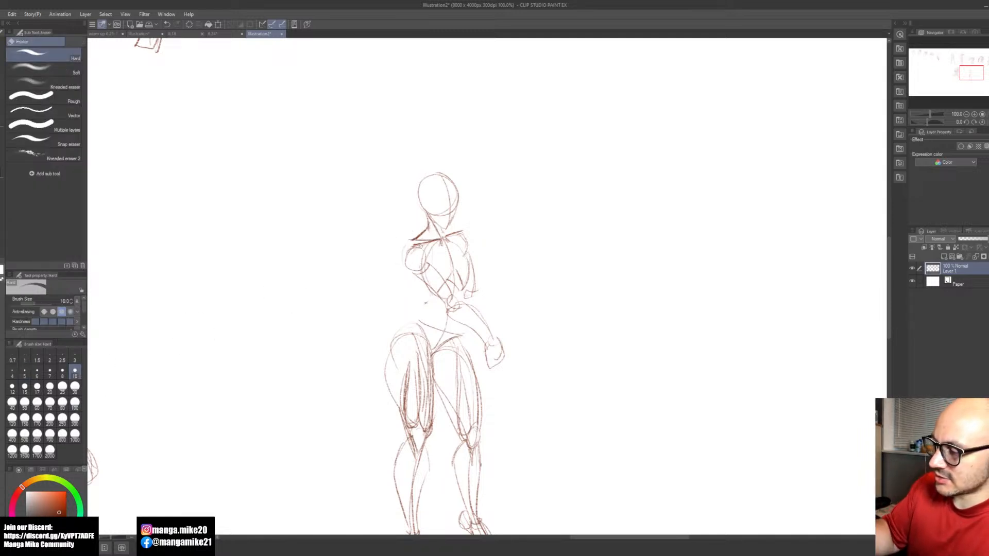
pyautogui.press('b')
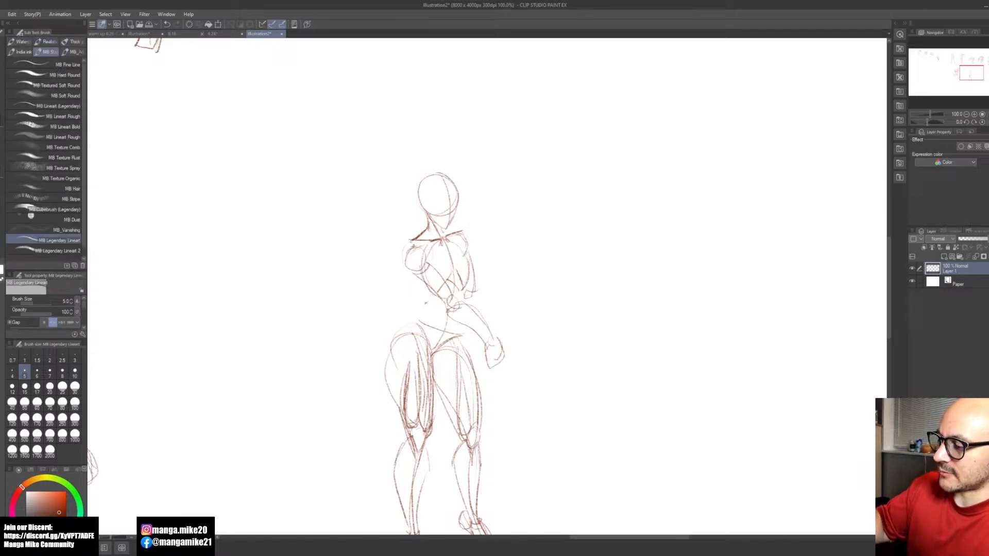
pyautogui.moveTo(410, 240)
pyautogui.mouseDown()
pyautogui.moveTo(401, 259)
pyautogui.moveTo(432, 276)
pyautogui.moveTo(426, 256)
pyautogui.mouseUp()
pyautogui.moveTo(424, 255); pyautogui.dragTo(431, 270)
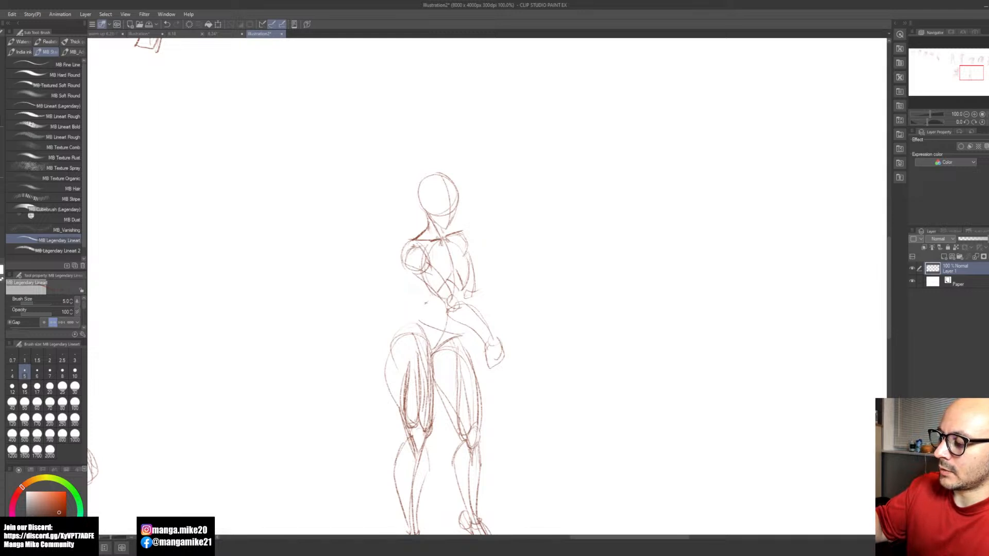
pyautogui.moveTo(438, 267)
pyautogui.mouseDown()
pyautogui.moveTo(451, 289)
pyautogui.moveTo(420, 286)
pyautogui.moveTo(440, 301)
pyautogui.mouseUp()
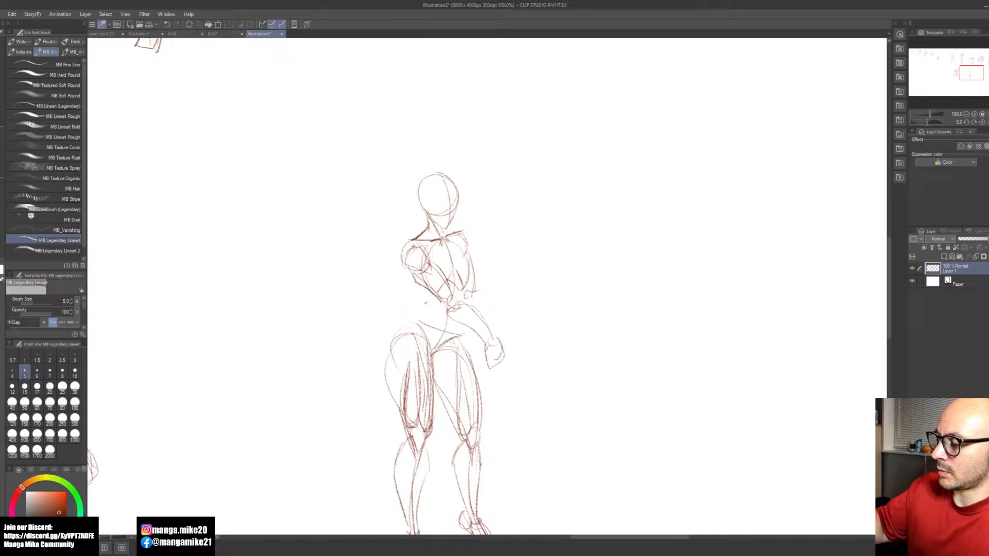
pyautogui.moveTo(457, 232); pyautogui.dragTo(446, 228)
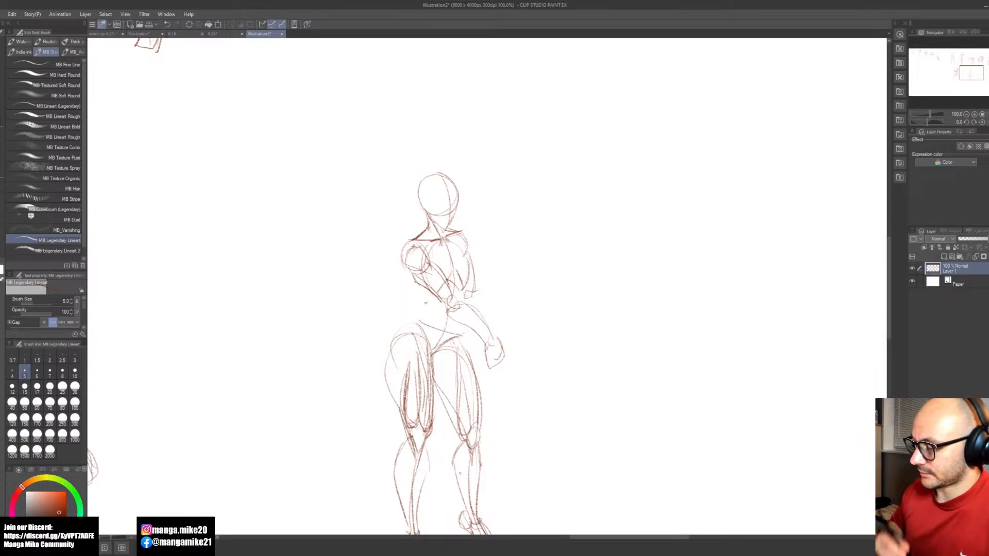
pyautogui.press('space')
pyautogui.moveTo(558, 412)
pyautogui.mouseDown()
pyautogui.moveTo(539, 372)
pyautogui.moveTo(526, 387)
pyautogui.mouseUp()
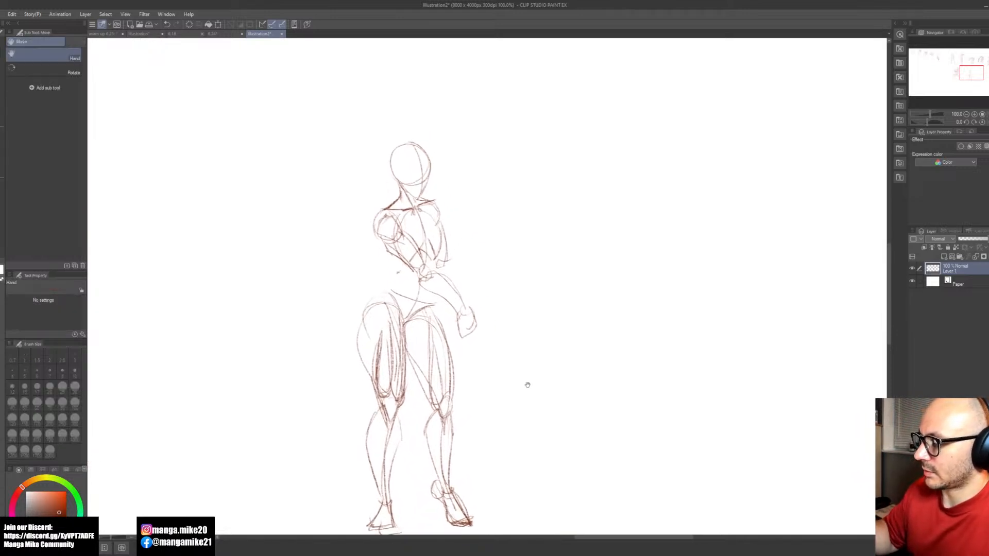
# Step: Outline the near elbow and forearm with firmer muscle contours along both sides down to the wrist
pyautogui.moveTo(384, 239); pyautogui.dragTo(414, 272)
pyautogui.press('e')
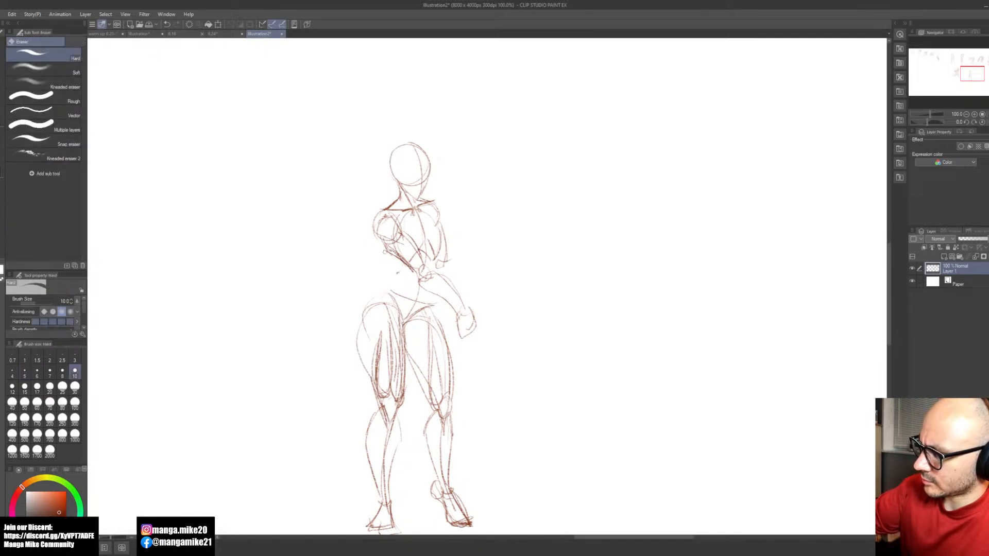
pyautogui.press('b')
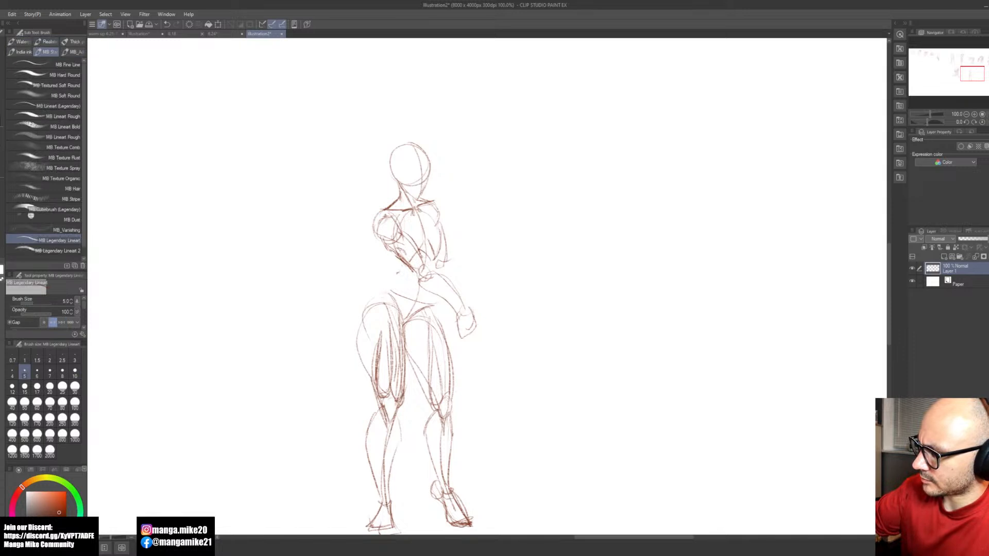
pyautogui.moveTo(425, 257)
pyautogui.mouseDown()
pyautogui.moveTo(442, 276)
pyautogui.moveTo(422, 280)
pyautogui.moveTo(455, 308)
pyautogui.mouseUp()
pyautogui.moveTo(420, 279); pyautogui.dragTo(449, 305)
pyautogui.moveTo(427, 265)
pyautogui.mouseDown()
pyautogui.moveTo(450, 276)
pyautogui.moveTo(461, 309)
pyautogui.mouseUp()
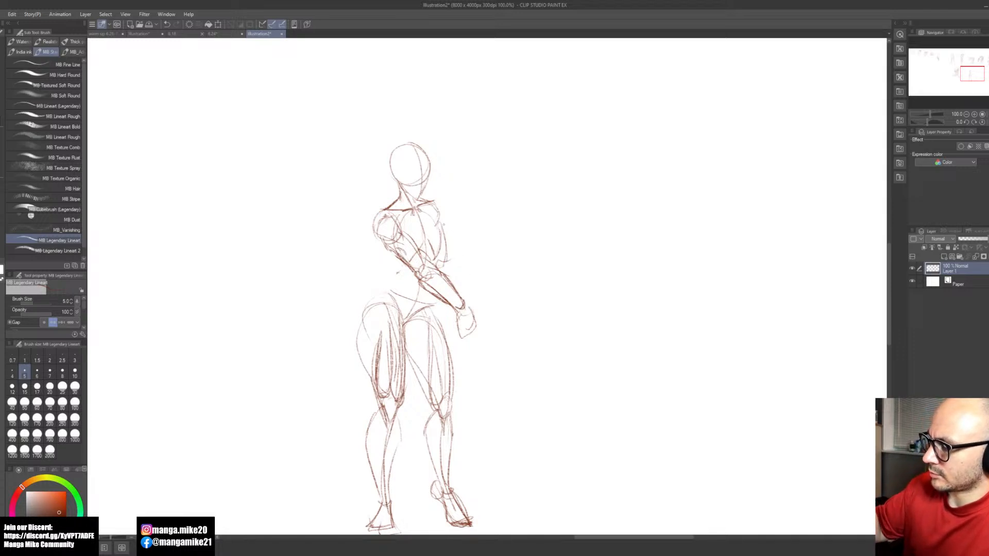
pyautogui.moveTo(447, 264); pyautogui.dragTo(470, 310)
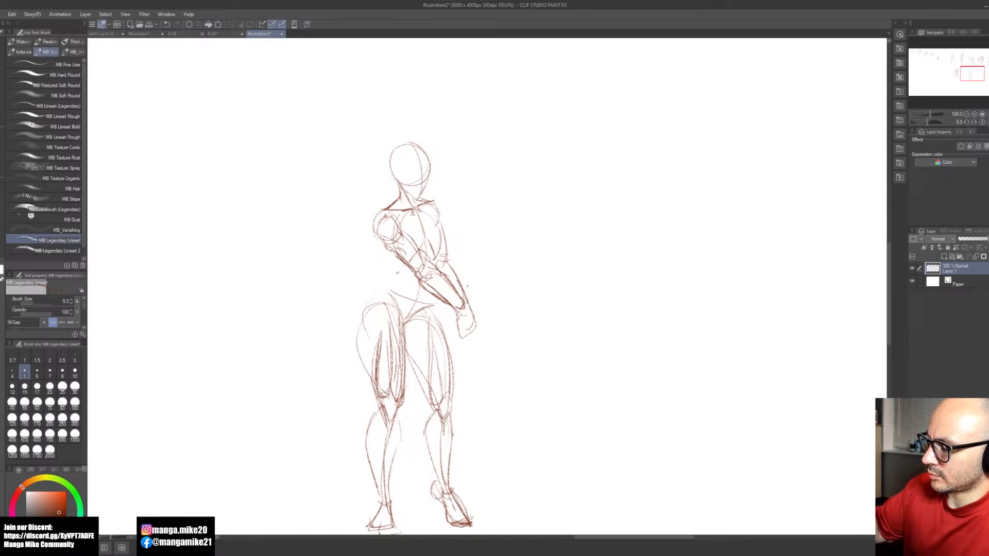
pyautogui.moveTo(388, 242)
pyautogui.mouseDown()
pyautogui.moveTo(405, 272)
pyautogui.moveTo(380, 291)
pyautogui.mouseUp()
pyautogui.hotkey('ctrl', 'z')
pyautogui.hotkey('ctrl', 'z')
pyautogui.hotkey('ctrl', 'z')
pyautogui.hotkey('ctrl', 'z')
# Step: Draw the near side of the torso from below the armpit into the waist, flaring out over the hip
pyautogui.moveTo(383, 241); pyautogui.dragTo(393, 260)
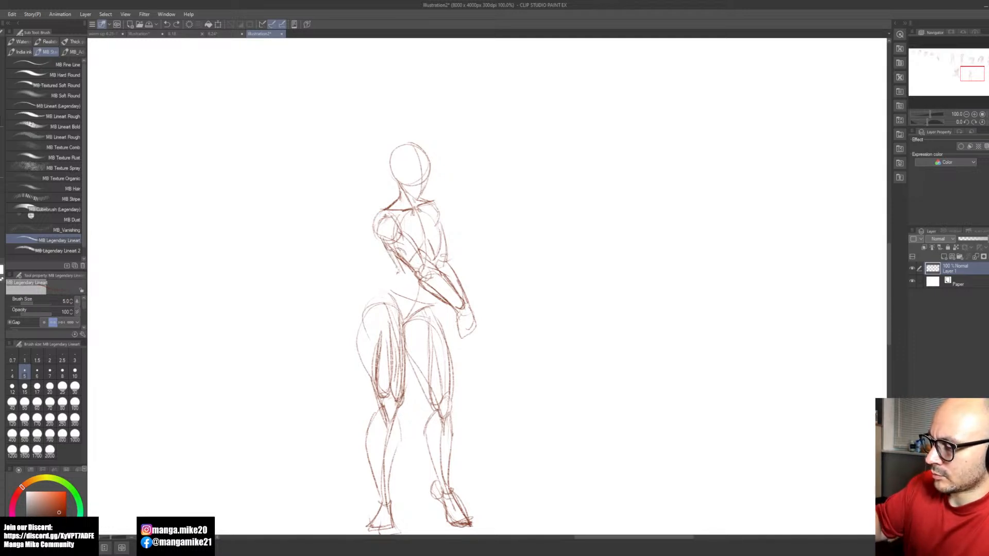
pyautogui.moveTo(376, 222)
pyautogui.mouseDown()
pyautogui.moveTo(397, 268)
pyautogui.moveTo(367, 305)
pyautogui.mouseUp()
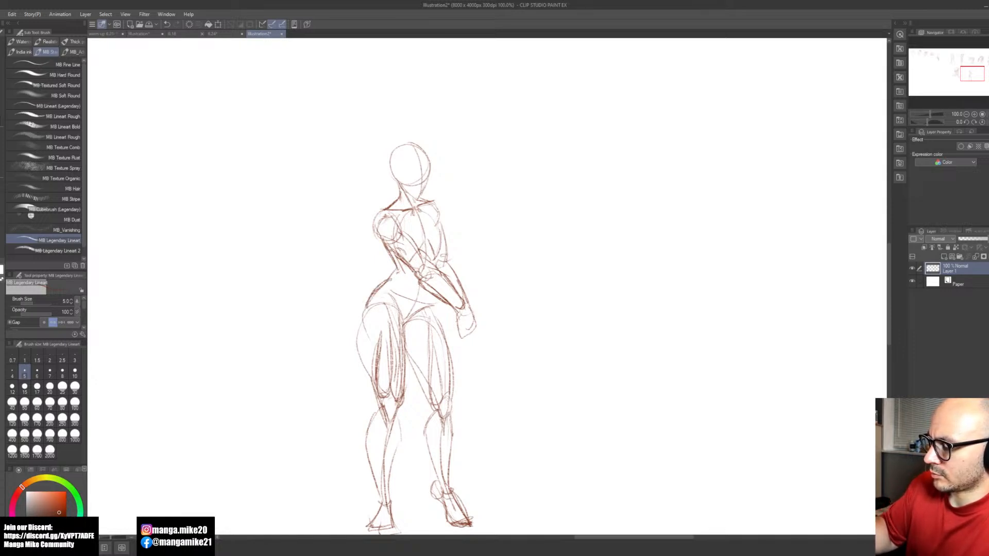
pyautogui.moveTo(436, 307)
pyautogui.mouseDown()
pyautogui.moveTo(443, 333)
pyautogui.moveTo(432, 319)
pyautogui.moveTo(441, 315)
pyautogui.moveTo(370, 300)
pyautogui.moveTo(357, 357)
pyautogui.mouseUp()
pyautogui.hotkey('ctrl', 'z')
# Step: Reinforce the near thigh's outer and inner contours from the hip and crotch toward the knee
pyautogui.moveTo(376, 298)
pyautogui.mouseDown()
pyautogui.moveTo(361, 316)
pyautogui.moveTo(377, 384)
pyautogui.mouseUp()
pyautogui.moveTo(378, 341); pyautogui.dragTo(366, 397)
pyautogui.moveTo(362, 329); pyautogui.dragTo(370, 382)
pyautogui.moveTo(363, 306)
pyautogui.mouseDown()
pyautogui.moveTo(362, 331)
pyautogui.moveTo(406, 362)
pyautogui.mouseUp()
pyautogui.moveTo(406, 327); pyautogui.dragTo(406, 359)
# Step: Carry the near leg's inner thigh line across the knee and down along the shin
pyautogui.moveTo(409, 356); pyautogui.dragTo(390, 436)
pyautogui.moveTo(405, 397); pyautogui.dragTo(391, 427)
pyautogui.moveTo(388, 379)
pyautogui.mouseDown()
pyautogui.moveTo(373, 422)
pyautogui.moveTo(378, 409)
pyautogui.moveTo(391, 434)
pyautogui.moveTo(384, 461)
pyautogui.mouseUp()
pyautogui.moveTo(389, 428); pyautogui.dragTo(383, 473)
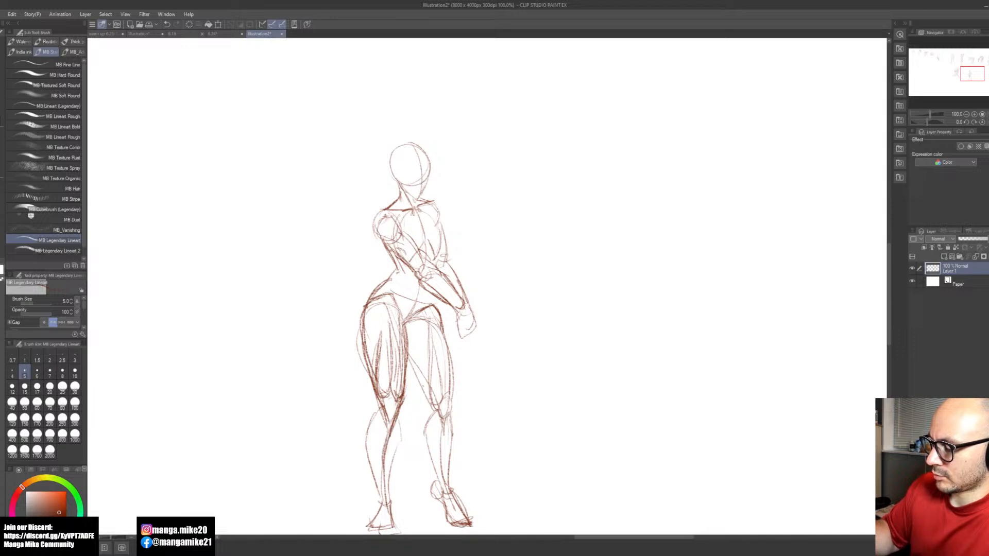
# Step: Outline the calves and shins of both lower legs from the knees down to the ankles
pyautogui.moveTo(383, 408); pyautogui.dragTo(367, 427)
pyautogui.moveTo(376, 426)
pyautogui.mouseDown()
pyautogui.moveTo(366, 477)
pyautogui.moveTo(375, 503)
pyautogui.moveTo(400, 444)
pyautogui.moveTo(390, 506)
pyautogui.mouseUp()
pyautogui.moveTo(442, 404); pyautogui.dragTo(422, 433)
pyautogui.moveTo(422, 434); pyautogui.dragTo(438, 481)
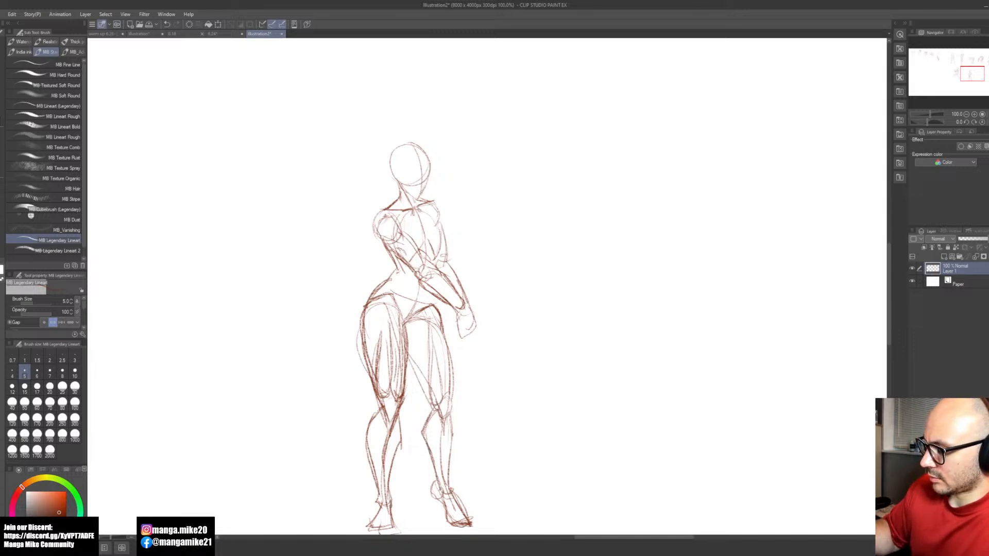
pyautogui.moveTo(452, 419); pyautogui.dragTo(450, 489)
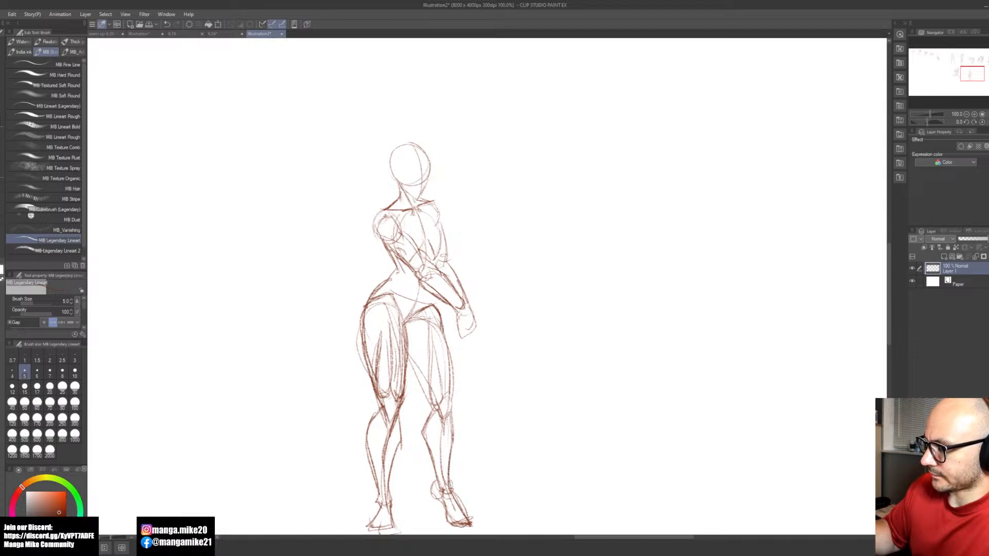
pyautogui.press('space')
pyautogui.moveTo(498, 359); pyautogui.dragTo(480, 393)
pyautogui.press('e')
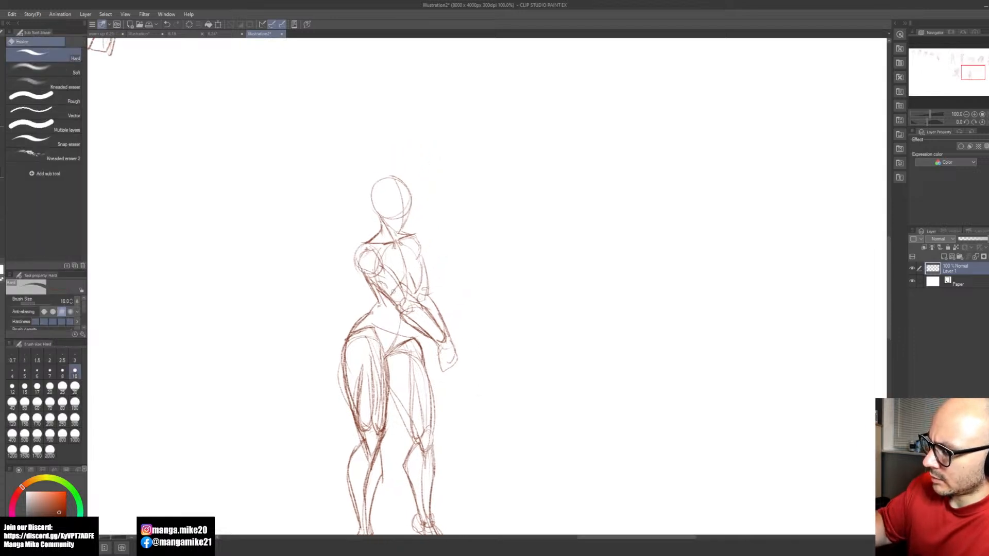
pyautogui.press('b')
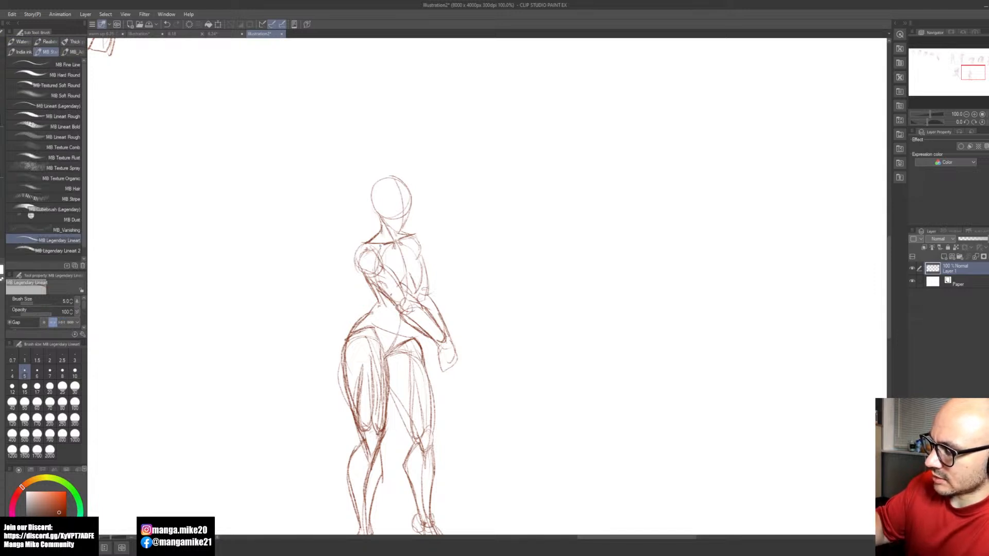
pyautogui.moveTo(382, 244)
pyautogui.mouseDown()
pyautogui.moveTo(376, 279)
pyautogui.moveTo(355, 252)
pyautogui.moveTo(379, 282)
pyautogui.moveTo(380, 270)
pyautogui.mouseUp()
pyautogui.hotkey('ctrl', 'z')
pyautogui.hotkey('ctrl', 'z')
pyautogui.hotkey('ctrl', 'z')
pyautogui.hotkey('ctrl', 'z')
pyautogui.hotkey('ctrl', 'z')
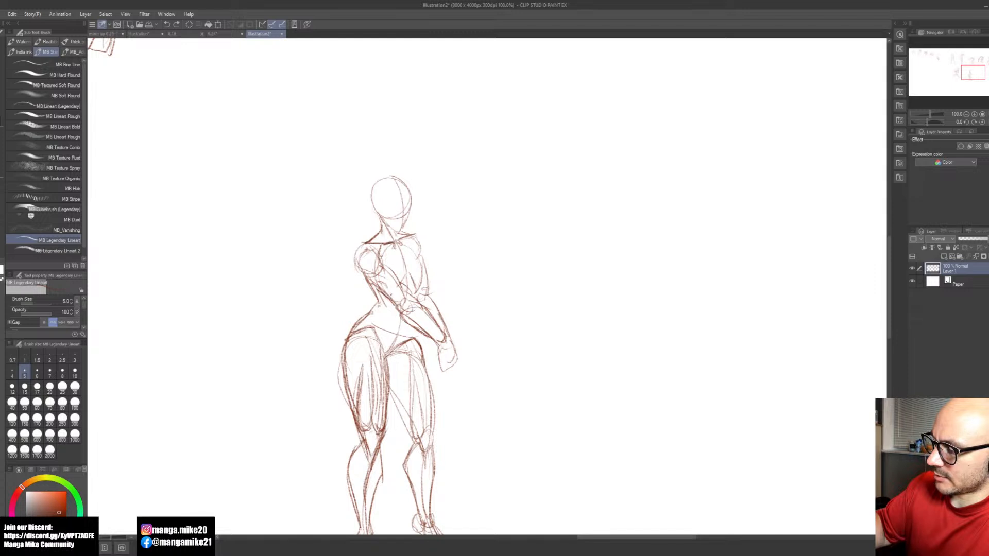
# Step: Reinforce the near shoulder's rounded deltoid outline and its edge against the chest
pyautogui.moveTo(365, 243)
pyautogui.mouseDown()
pyautogui.moveTo(356, 267)
pyautogui.moveTo(387, 276)
pyautogui.moveTo(355, 266)
pyautogui.moveTo(388, 267)
pyautogui.mouseUp()
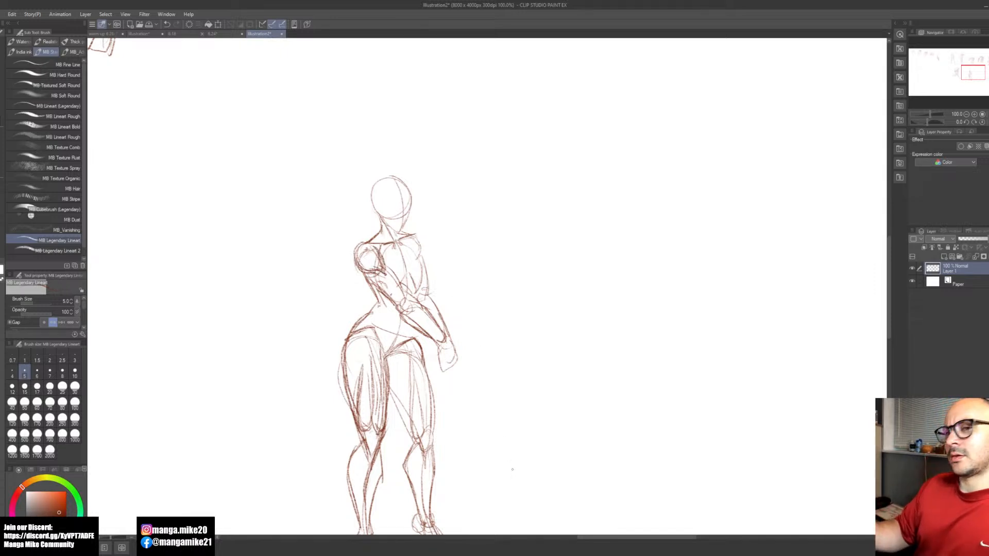
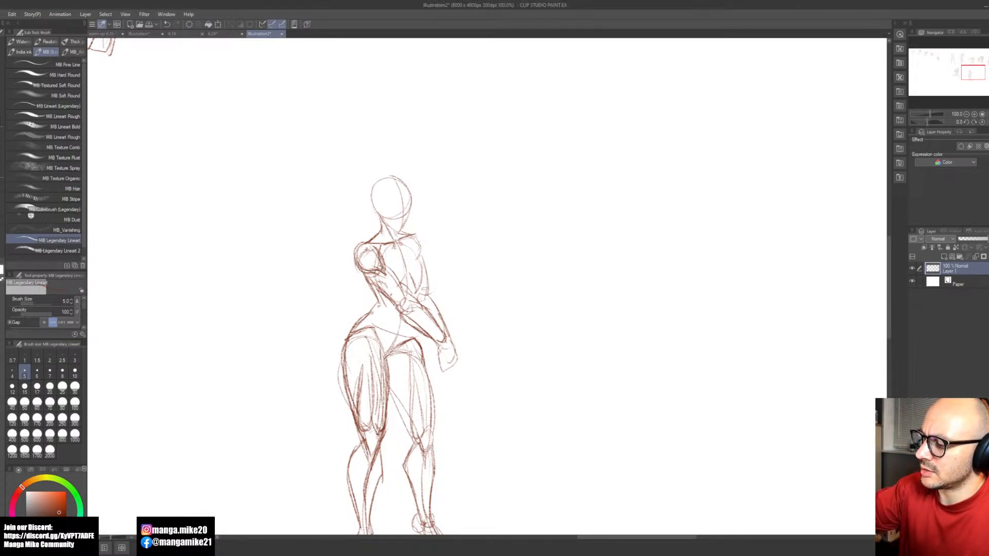
# Step: Erase stray construction lines around the standing figure's near shoulder, crossed arms and torso edge
pyautogui.press('e')
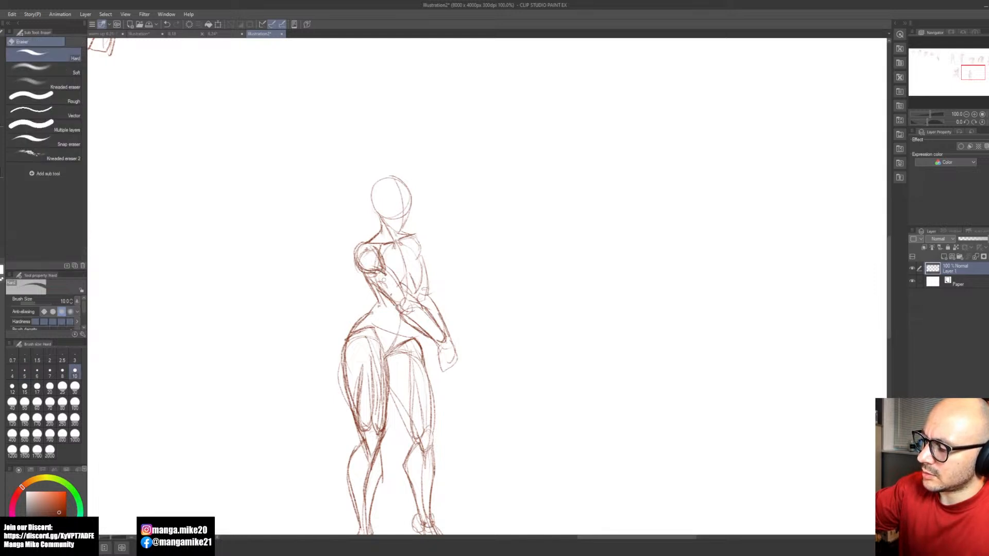
pyautogui.press('b')
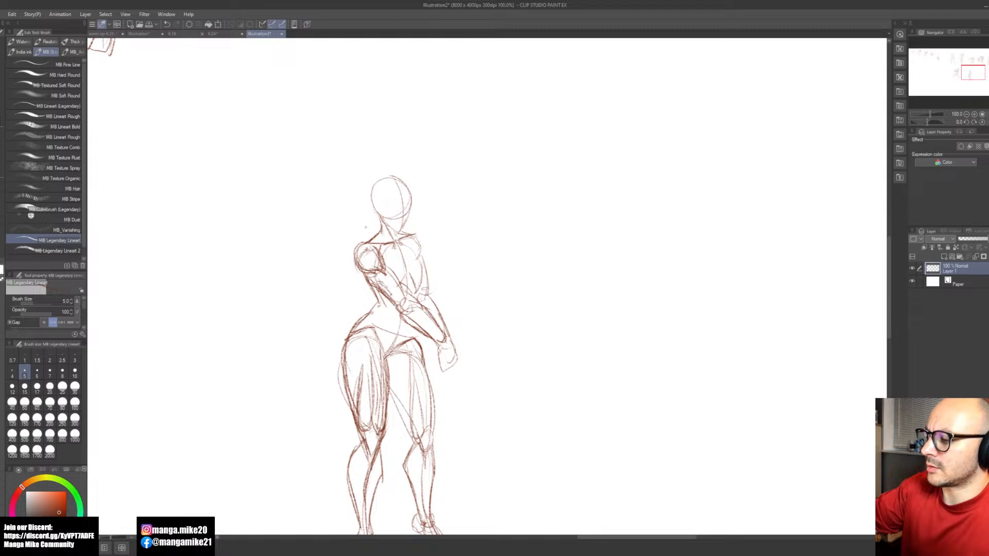
pyautogui.press('e')
pyautogui.press('b')
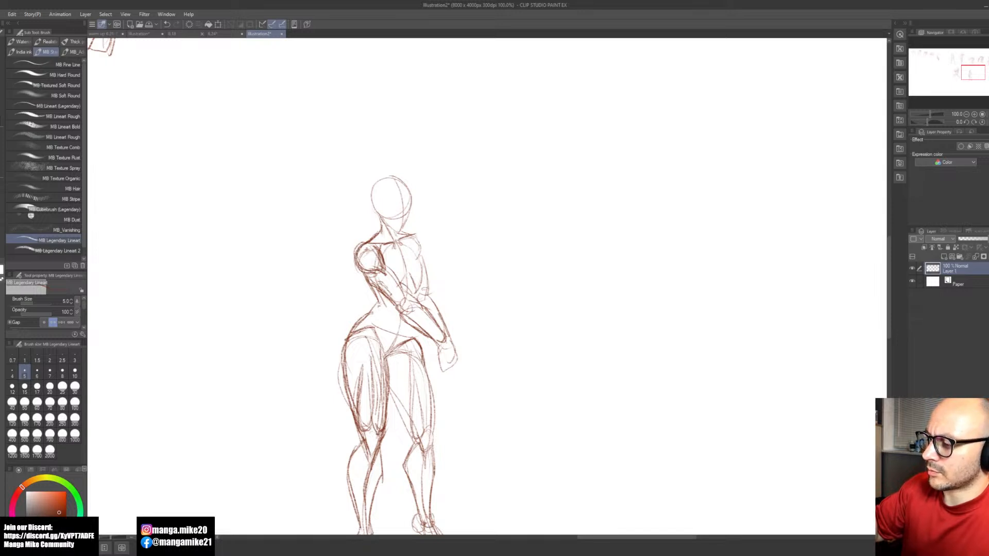
pyautogui.press('e')
pyautogui.press('b')
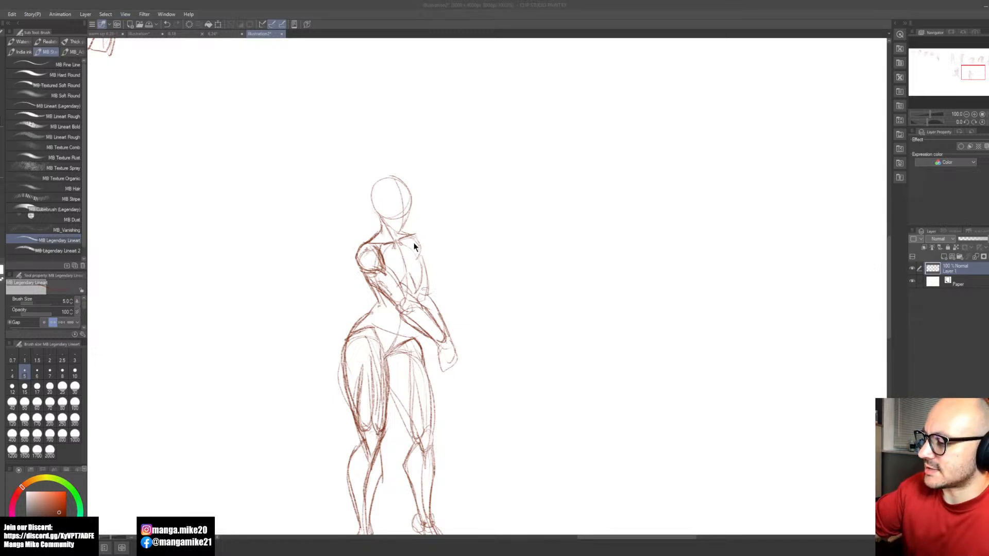
# Step: Outline the far shoulder's rounded deltoid and redraw the lower ribcage arch above the crossed forearms
pyautogui.moveTo(406, 238)
pyautogui.mouseDown()
pyautogui.moveTo(420, 259)
pyautogui.moveTo(424, 244)
pyautogui.moveTo(421, 255)
pyautogui.mouseUp()
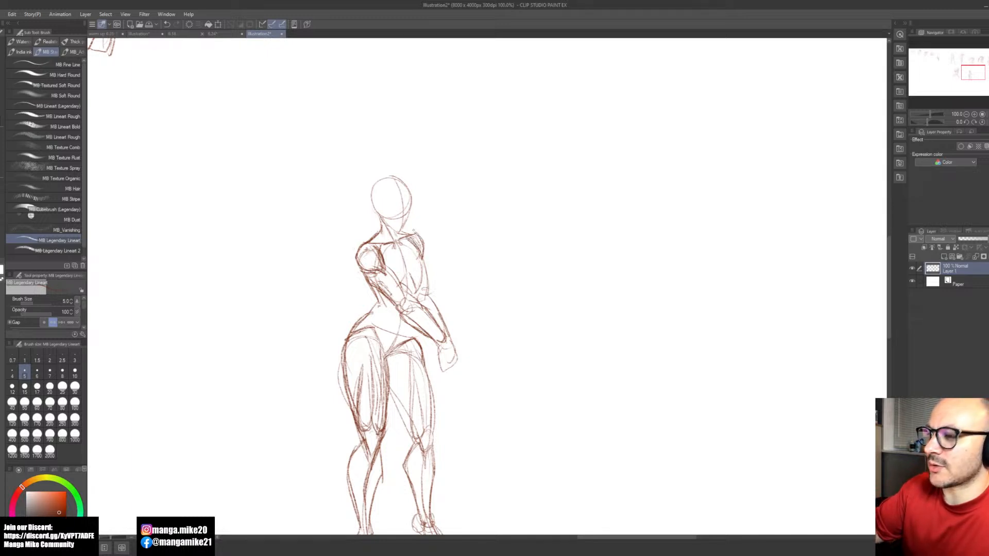
pyautogui.press('e')
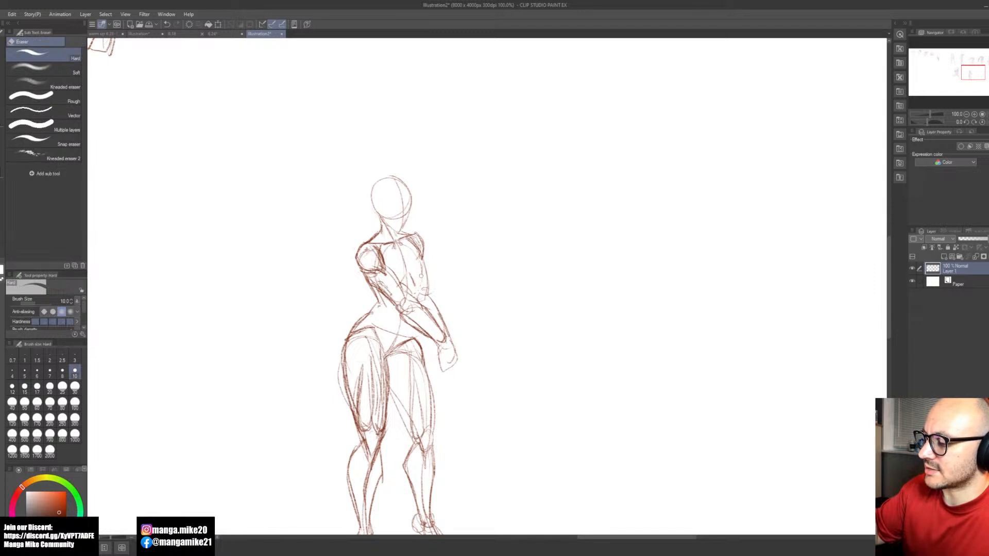
pyautogui.press('b')
pyautogui.moveTo(407, 271)
pyautogui.mouseDown()
pyautogui.moveTo(419, 278)
pyautogui.moveTo(404, 284)
pyautogui.mouseUp()
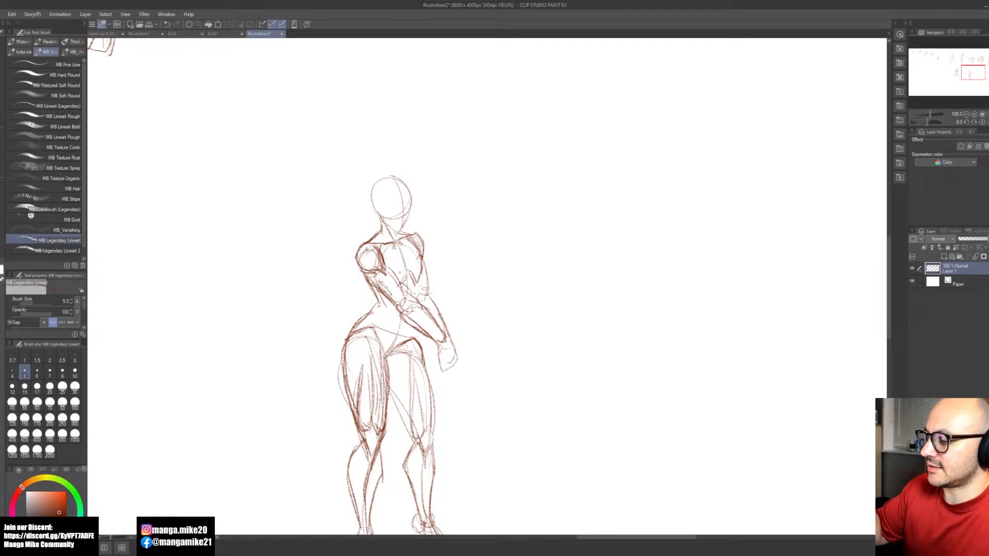
pyautogui.moveTo(421, 275); pyautogui.dragTo(415, 300)
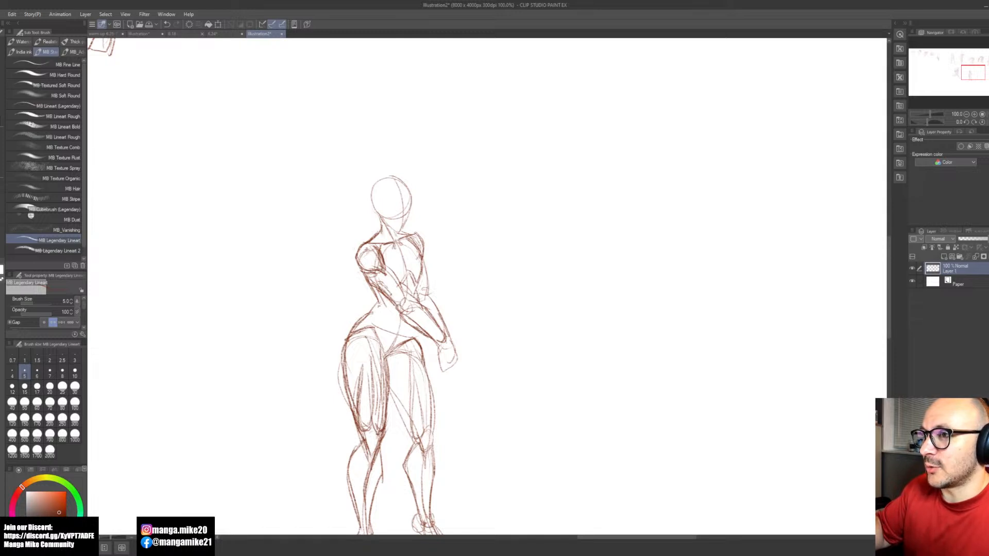
pyautogui.moveTo(413, 329); pyautogui.dragTo(419, 342)
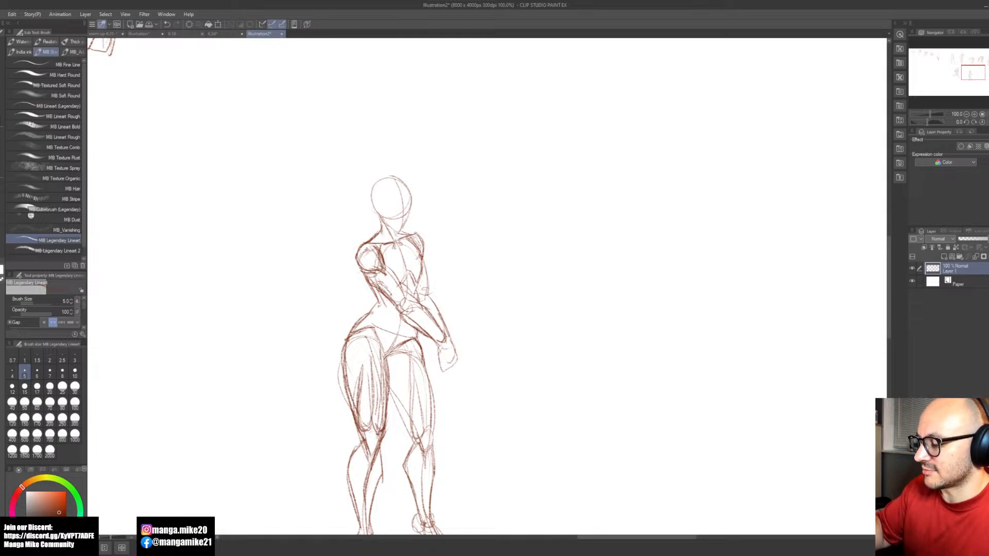
# Step: Reinforce the head's outline and the far arm's outer contour from shoulder to wrist
pyautogui.moveTo(481, 331); pyautogui.dragTo(482, 304)
pyautogui.moveTo(397, 137)
pyautogui.mouseDown()
pyautogui.moveTo(367, 150)
pyautogui.moveTo(371, 173)
pyautogui.moveTo(402, 172)
pyautogui.mouseUp()
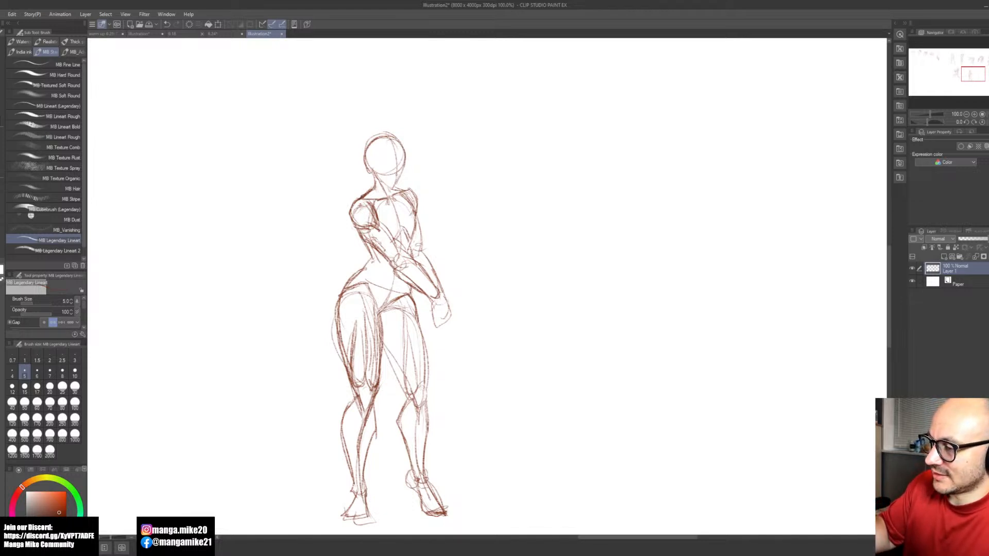
pyautogui.moveTo(412, 193)
pyautogui.mouseDown()
pyautogui.moveTo(414, 252)
pyautogui.moveTo(432, 260)
pyautogui.moveTo(441, 287)
pyautogui.mouseUp()
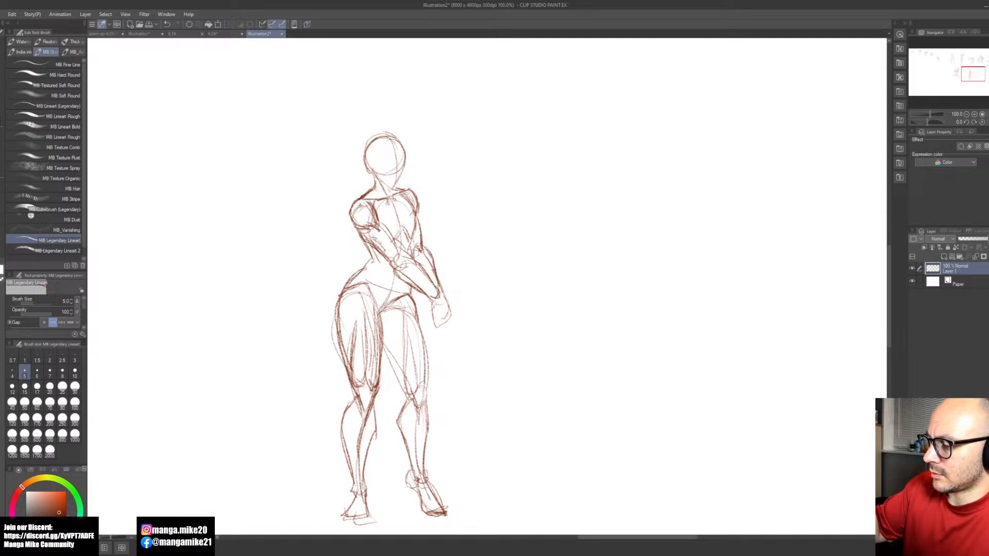
# Step: Select the standing figure's head, torso and arms and enlarge them slightly relative to the legs
pyautogui.moveTo(527, 353); pyautogui.dragTo(523, 333)
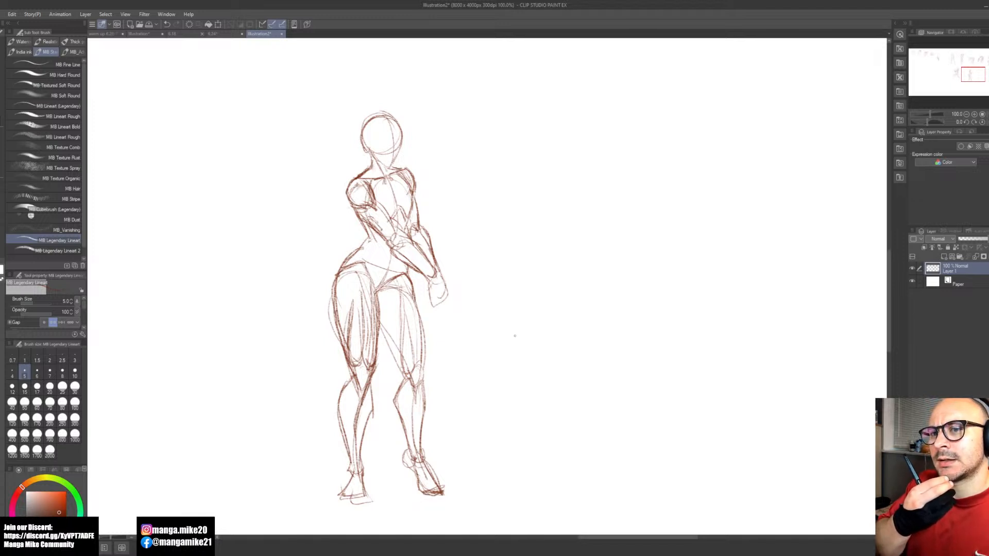
pyautogui.press('space')
pyautogui.moveTo(619, 314); pyautogui.dragTo(480, 347)
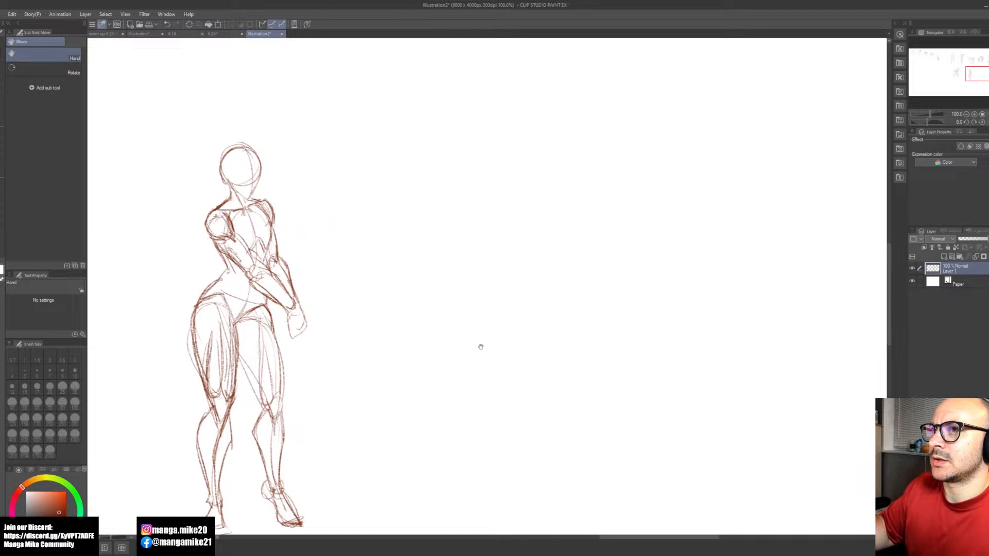
pyautogui.moveTo(479, 347)
pyautogui.mouseDown()
pyautogui.moveTo(490, 345)
pyautogui.moveTo(479, 340)
pyautogui.mouseUp()
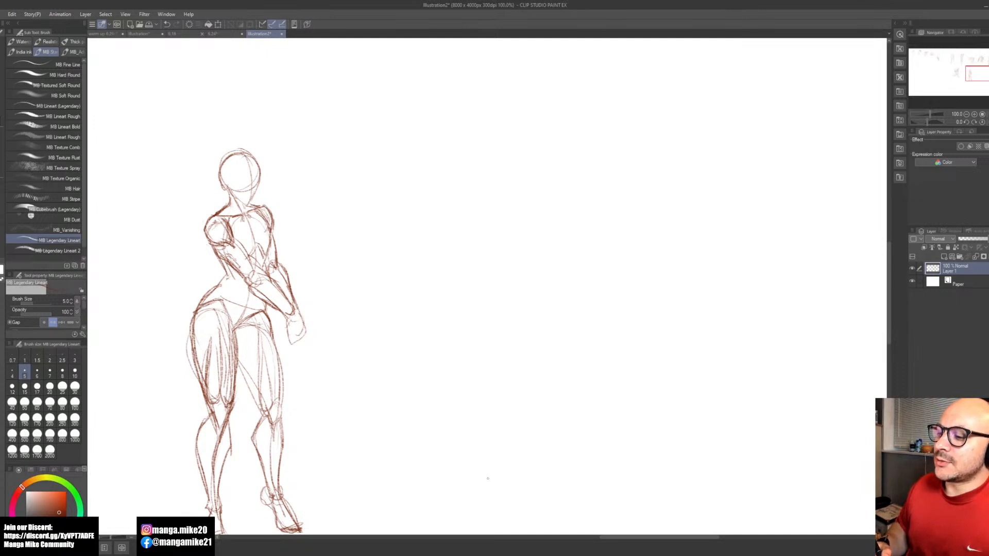
pyautogui.press('m')
pyautogui.moveTo(227, 149)
pyautogui.mouseDown()
pyautogui.moveTo(198, 199)
pyautogui.moveTo(218, 261)
pyautogui.moveTo(267, 301)
pyautogui.moveTo(287, 341)
pyautogui.moveTo(337, 304)
pyautogui.moveTo(259, 137)
pyautogui.moveTo(218, 154)
pyautogui.moveTo(188, 130)
pyautogui.mouseUp()
pyautogui.press('b')
pyautogui.click(295, 374)
pyautogui.moveTo(241, 182); pyautogui.dragTo(240, 189)
pyautogui.moveTo(187, 136); pyautogui.dragTo(185, 132)
pyautogui.moveTo(249, 191); pyautogui.dragTo(251, 197)
pyautogui.click(228, 381)
pyautogui.click(190, 382)
# Step: Sketch the head, neck, ribcage and shoulder line of a new front-facing figure in the empty space beside the finished one
pyautogui.press('space')
pyautogui.moveTo(541, 394); pyautogui.dragTo(509, 387)
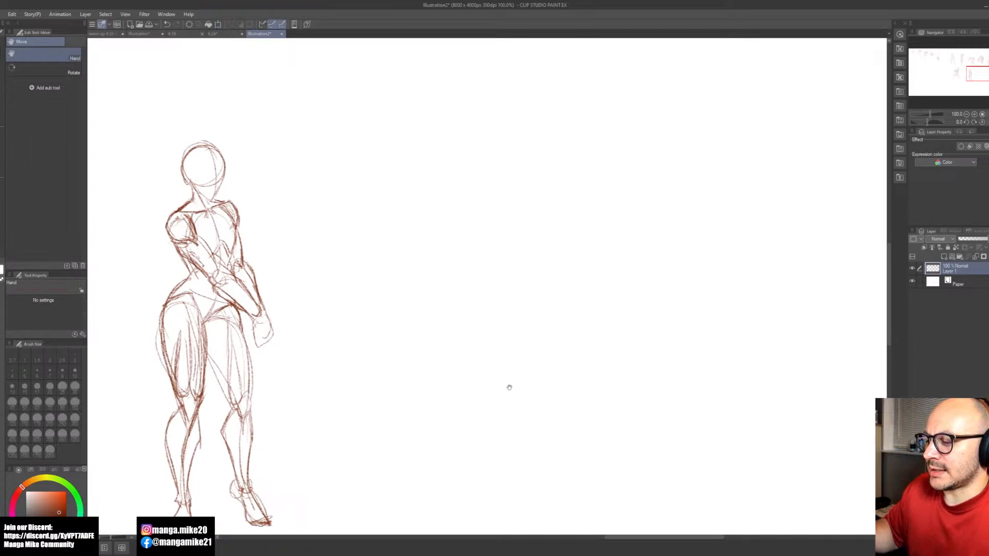
pyautogui.moveTo(509, 388)
pyautogui.mouseDown()
pyautogui.moveTo(520, 390)
pyautogui.moveTo(448, 377)
pyautogui.moveTo(470, 382)
pyautogui.mouseUp()
pyautogui.press('b')
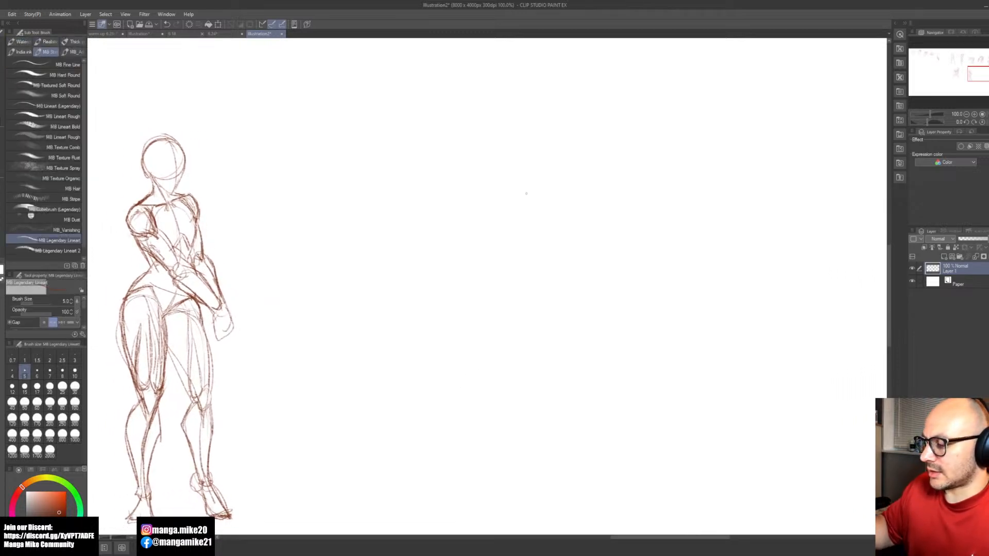
pyautogui.moveTo(530, 172)
pyautogui.mouseDown()
pyautogui.moveTo(525, 156)
pyautogui.moveTo(508, 205)
pyautogui.moveTo(493, 193)
pyautogui.moveTo(514, 199)
pyautogui.mouseUp()
pyautogui.moveTo(519, 155)
pyautogui.mouseDown()
pyautogui.moveTo(524, 193)
pyautogui.moveTo(496, 219)
pyautogui.moveTo(479, 212)
pyautogui.moveTo(522, 227)
pyautogui.moveTo(507, 247)
pyautogui.mouseUp()
pyautogui.hotkey('ctrl', 'z')
pyautogui.moveTo(507, 246)
pyautogui.mouseDown()
pyautogui.moveTo(495, 255)
pyautogui.moveTo(518, 257)
pyautogui.mouseUp()
pyautogui.moveTo(490, 217); pyautogui.dragTo(527, 219)
# Step: Sketch the new figure's pelvis, oval thighs, round knees, tapered lower legs and feet
pyautogui.moveTo(497, 256)
pyautogui.mouseDown()
pyautogui.moveTo(519, 256)
pyautogui.moveTo(519, 274)
pyautogui.moveTo(470, 335)
pyautogui.mouseUp()
pyautogui.moveTo(502, 289)
pyautogui.mouseDown()
pyautogui.moveTo(483, 361)
pyautogui.moveTo(492, 314)
pyautogui.moveTo(491, 355)
pyautogui.moveTo(535, 298)
pyautogui.moveTo(508, 356)
pyautogui.moveTo(531, 346)
pyautogui.moveTo(525, 357)
pyautogui.moveTo(481, 369)
pyautogui.moveTo(523, 367)
pyautogui.moveTo(481, 445)
pyautogui.mouseUp()
pyautogui.moveTo(487, 387); pyautogui.dragTo(478, 432)
pyautogui.moveTo(518, 372); pyautogui.dragTo(525, 406)
pyautogui.moveTo(483, 359)
pyautogui.mouseDown()
pyautogui.moveTo(467, 385)
pyautogui.moveTo(479, 438)
pyautogui.mouseUp()
pyautogui.moveTo(493, 388); pyautogui.dragTo(482, 444)
pyautogui.moveTo(512, 371); pyautogui.dragTo(518, 413)
pyautogui.moveTo(528, 371); pyautogui.dragTo(526, 430)
pyautogui.moveTo(506, 392)
pyautogui.mouseDown()
pyautogui.moveTo(516, 427)
pyautogui.moveTo(469, 460)
pyautogui.moveTo(534, 452)
pyautogui.mouseUp()
pyautogui.moveTo(532, 436)
pyautogui.mouseDown()
pyautogui.moveTo(539, 457)
pyautogui.moveTo(521, 459)
pyautogui.mouseUp()
# Step: Draw both arms of the front-facing figure hanging from the shoulders, with elbow joints, forearms and simple blocky hands
pyautogui.press('space')
pyautogui.moveTo(557, 310); pyautogui.dragTo(563, 373)
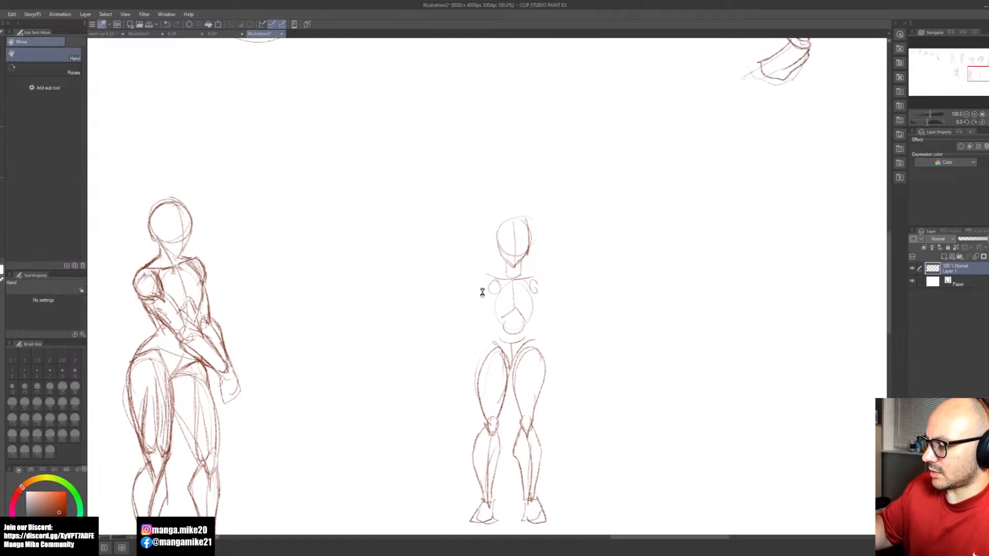
pyautogui.moveTo(488, 288); pyautogui.dragTo(459, 362)
pyautogui.moveTo(468, 326); pyautogui.dragTo(466, 367)
pyautogui.moveTo(460, 355); pyautogui.dragTo(459, 370)
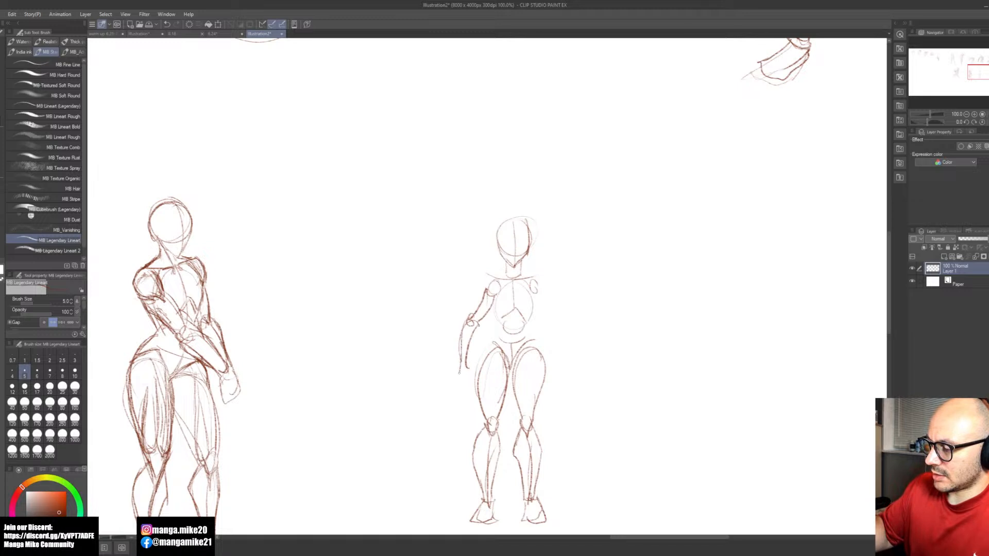
pyautogui.moveTo(537, 292)
pyautogui.mouseDown()
pyautogui.moveTo(555, 324)
pyautogui.moveTo(560, 368)
pyautogui.mouseUp()
pyautogui.moveTo(542, 327); pyautogui.dragTo(554, 394)
pyautogui.moveTo(466, 371)
pyautogui.mouseDown()
pyautogui.moveTo(458, 390)
pyautogui.moveTo(470, 397)
pyautogui.mouseUp()
# Step: Draw horizontal guide lines across the front-facing figure at the face, shoulders, hips, knees and ankles
pyautogui.moveTo(613, 397)
pyautogui.mouseDown()
pyautogui.moveTo(591, 376)
pyautogui.moveTo(533, 409)
pyautogui.mouseUp()
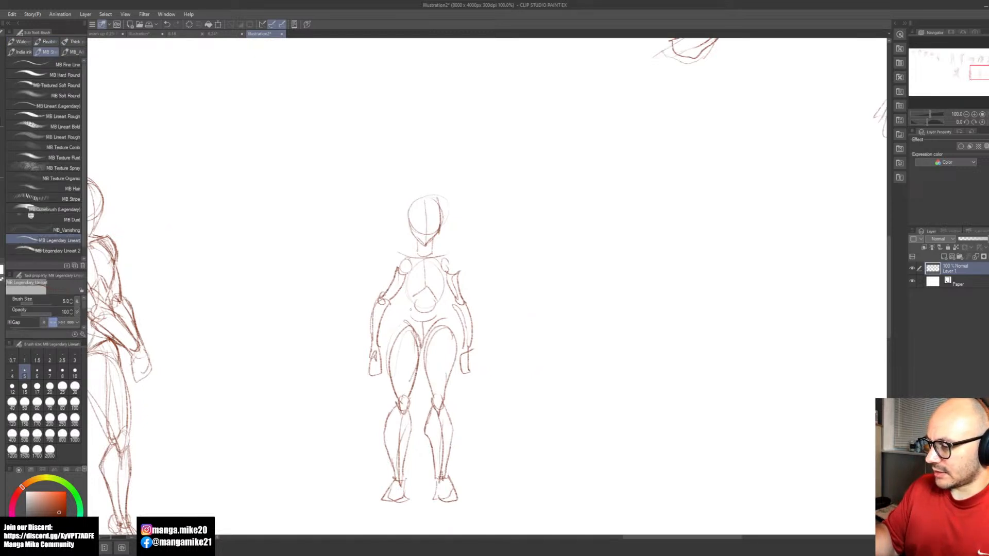
pyautogui.moveTo(383, 252); pyautogui.dragTo(456, 253)
pyautogui.moveTo(389, 223); pyautogui.dragTo(475, 221)
pyautogui.moveTo(396, 323); pyautogui.dragTo(457, 323)
pyautogui.moveTo(380, 404); pyautogui.dragTo(469, 405)
pyautogui.moveTo(379, 477); pyautogui.dragTo(458, 475)
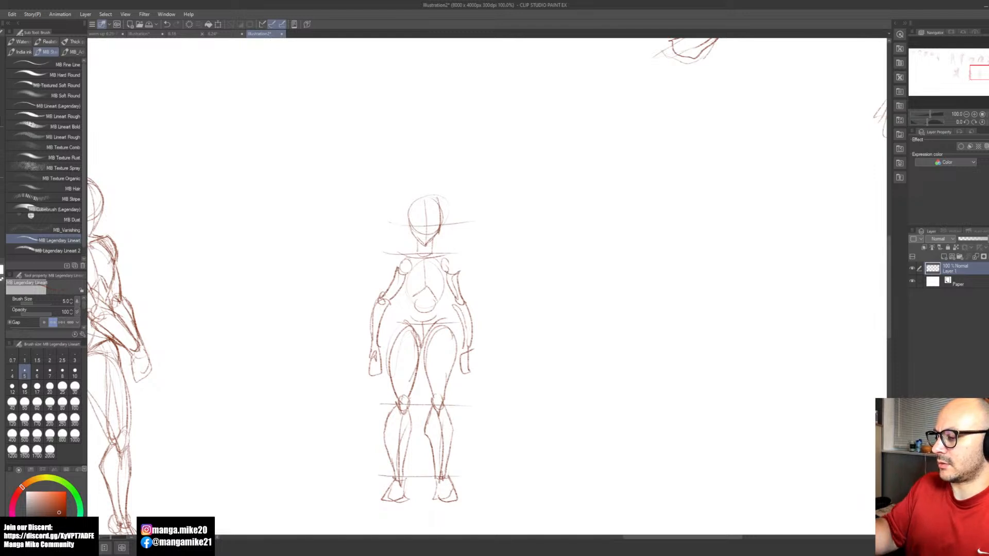
pyautogui.press('space')
pyautogui.moveTo(609, 407); pyautogui.dragTo(512, 404)
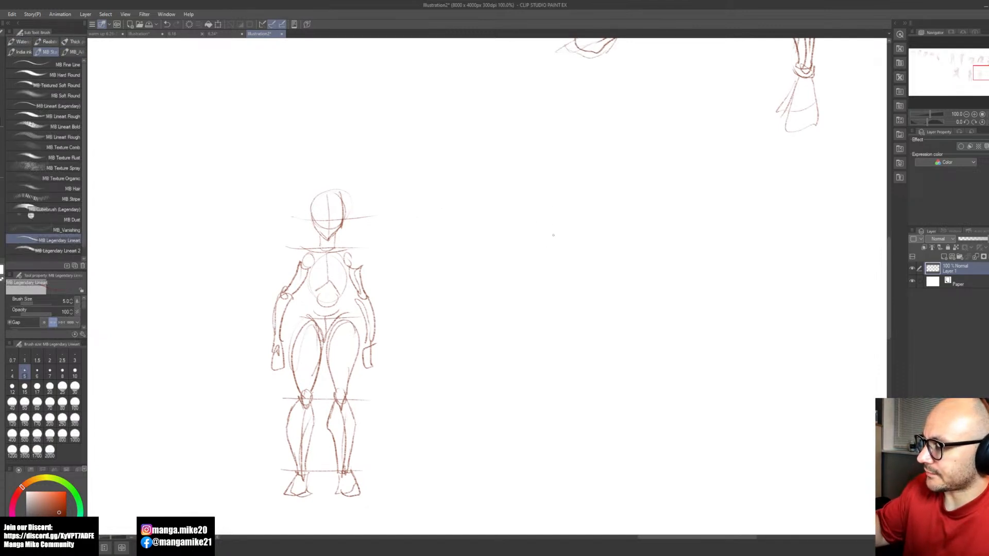
pyautogui.moveTo(563, 204)
pyautogui.mouseDown()
pyautogui.moveTo(576, 234)
pyautogui.moveTo(559, 216)
pyautogui.moveTo(561, 254)
pyautogui.mouseUp()
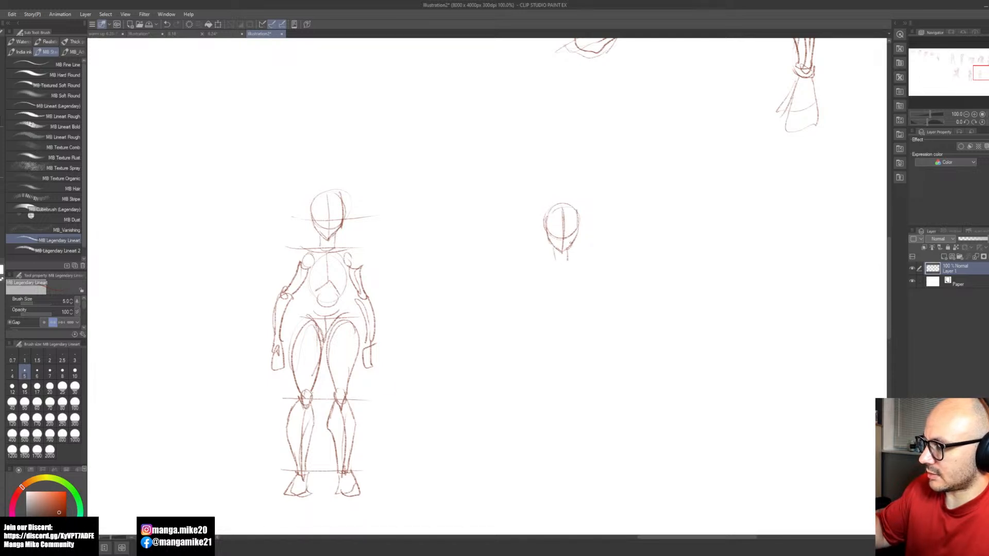
pyautogui.hotkey('ctrl', 'z')
pyautogui.hotkey('ctrl', 'z')
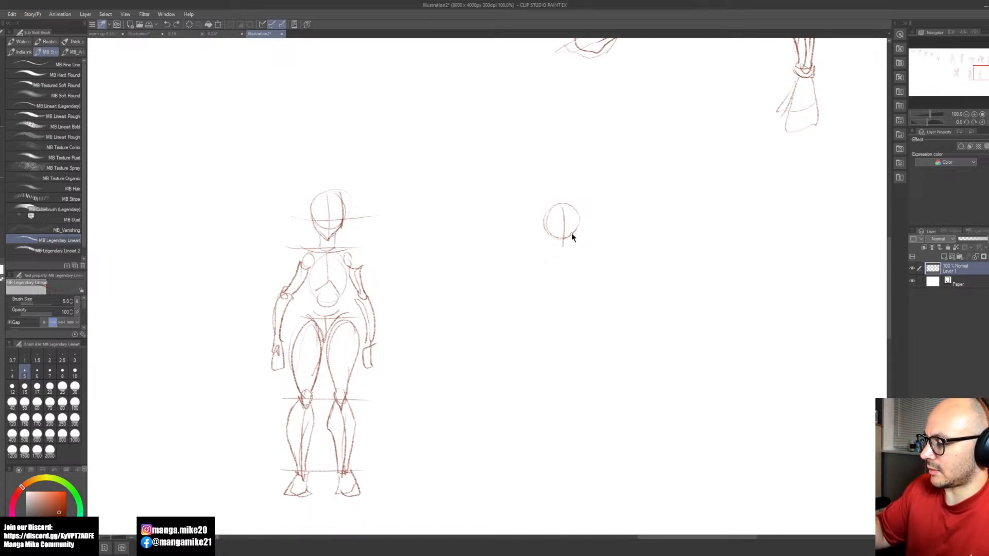
# Step: Duplicate the front-facing figure with a lasso selection and place the copy in the empty space beside the original
pyautogui.press('m')
pyautogui.moveTo(365, 175)
pyautogui.mouseDown()
pyautogui.moveTo(335, 159)
pyautogui.moveTo(251, 307)
pyautogui.moveTo(247, 461)
pyautogui.moveTo(336, 516)
pyautogui.moveTo(428, 328)
pyautogui.moveTo(355, 170)
pyautogui.mouseUp()
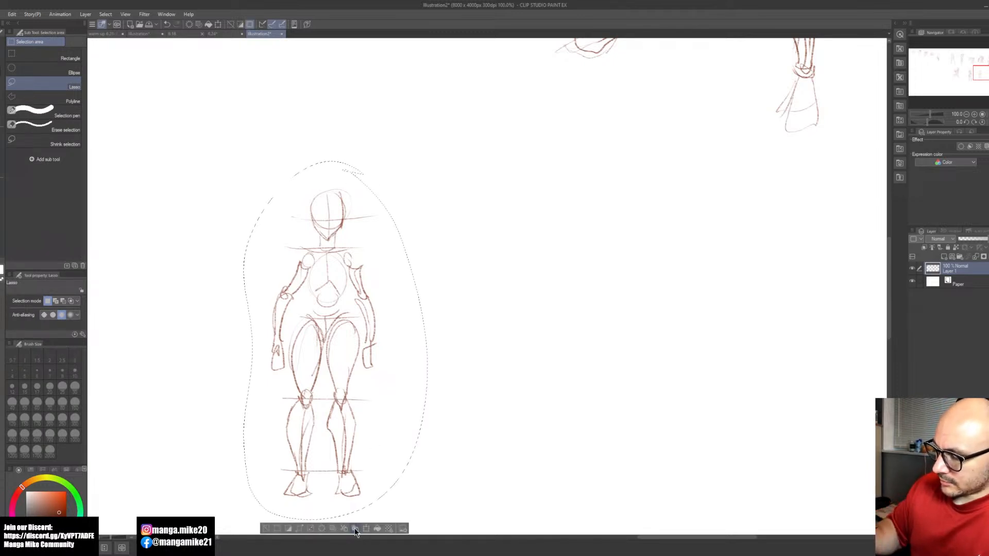
pyautogui.click(387, 529)
pyautogui.click(366, 529)
pyautogui.moveTo(399, 487); pyautogui.dragTo(586, 486)
pyautogui.click(527, 529)
pyautogui.click(475, 528)
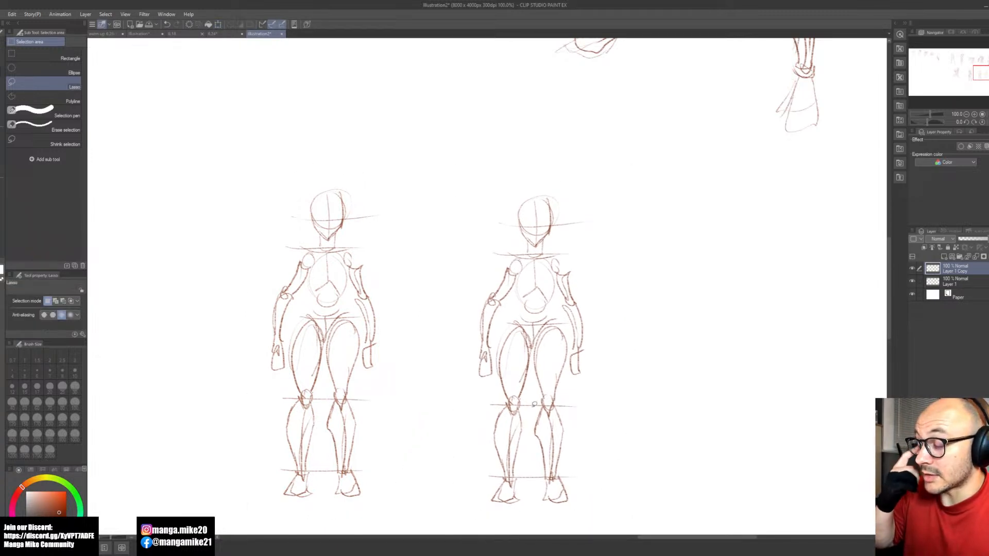
# Step: Select the copied figure's torso and arms and rotate them slightly clockwise to tilt the shoulder line
pyautogui.moveTo(516, 248)
pyautogui.mouseDown()
pyautogui.moveTo(493, 258)
pyautogui.moveTo(474, 360)
pyautogui.moveTo(493, 383)
pyautogui.moveTo(544, 312)
pyautogui.moveTo(565, 306)
pyautogui.moveTo(576, 384)
pyautogui.moveTo(609, 316)
pyautogui.moveTo(585, 253)
pyautogui.moveTo(516, 248)
pyautogui.mouseUp()
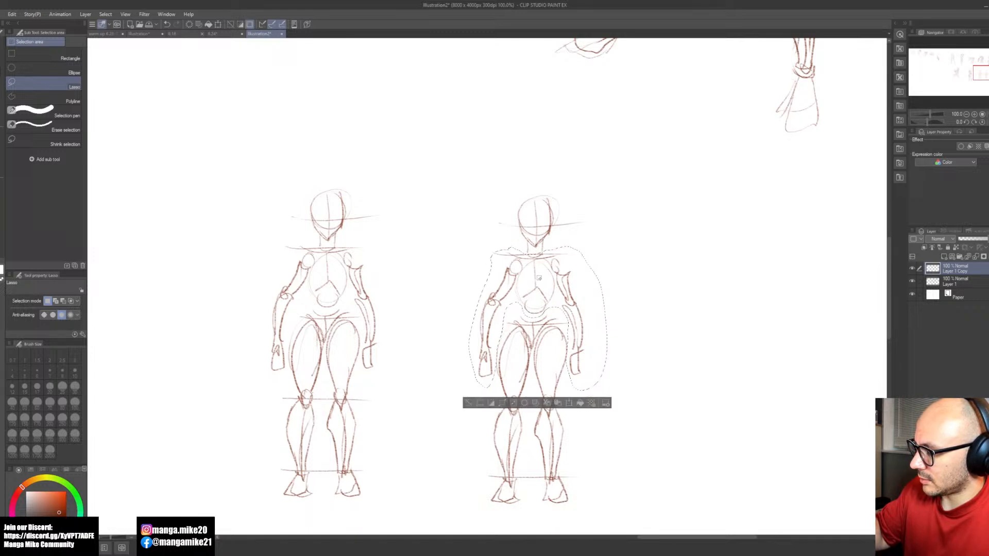
pyautogui.click(571, 402)
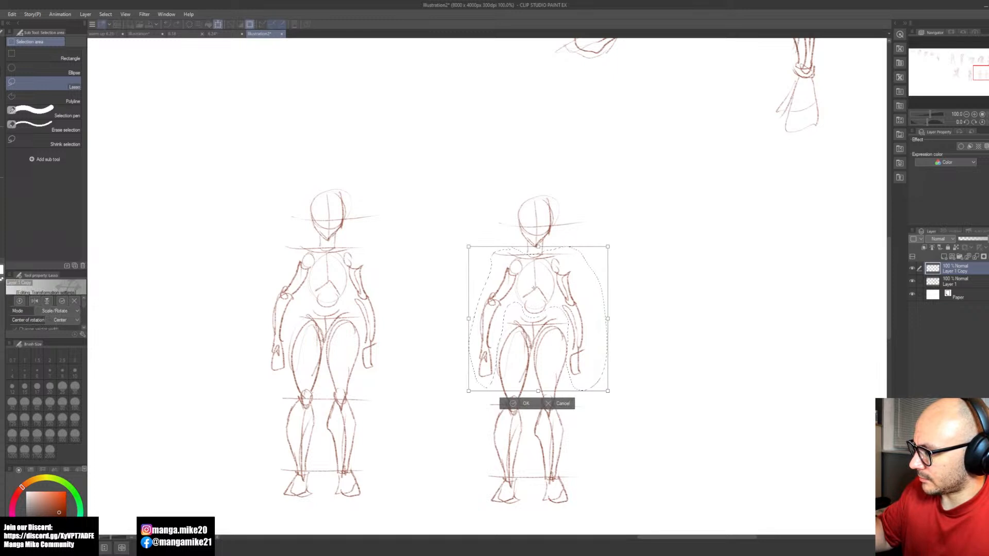
pyautogui.moveTo(625, 242); pyautogui.dragTo(627, 243)
pyautogui.moveTo(561, 303); pyautogui.dragTo(559, 302)
pyautogui.moveTo(624, 277); pyautogui.dragTo(624, 278)
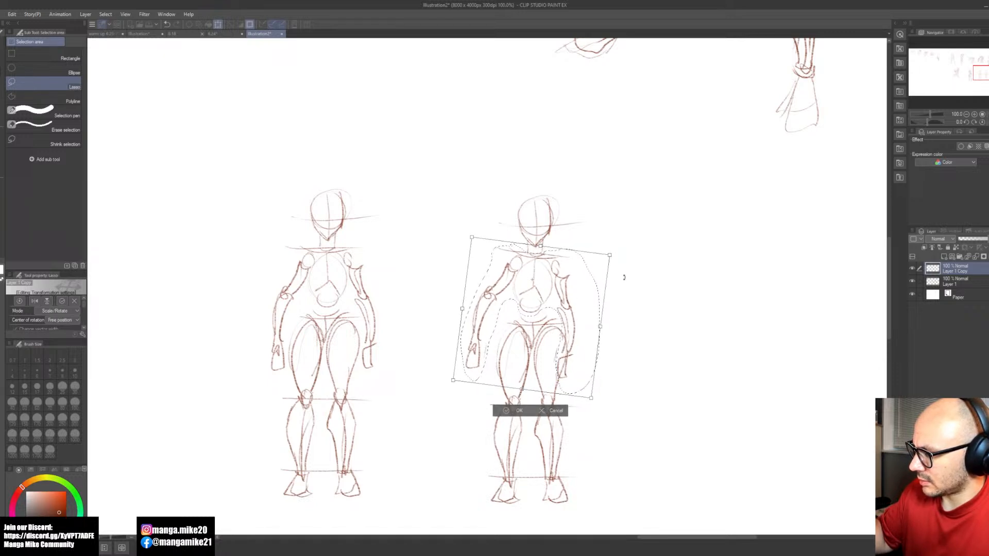
pyautogui.click(514, 409)
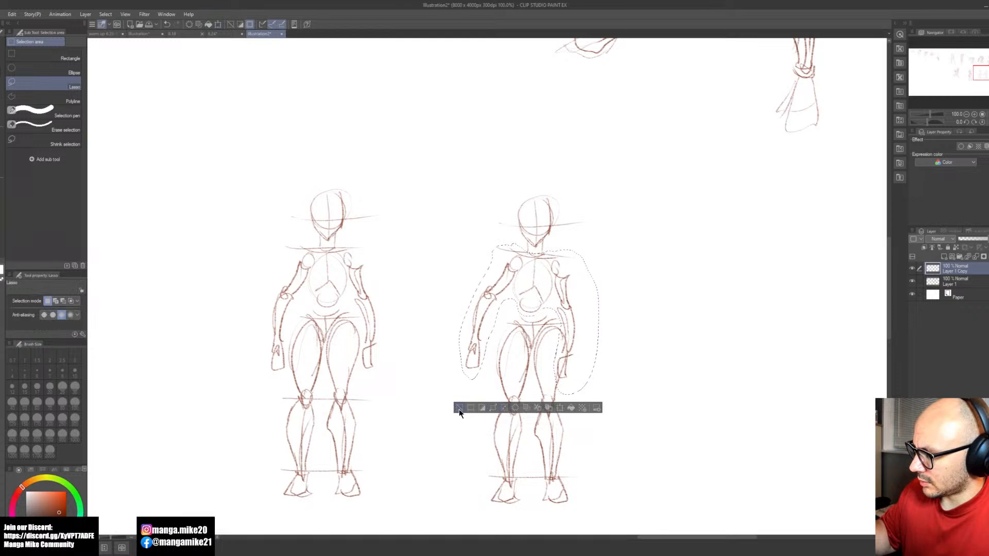
# Step: Select the copy's arm on the lowered-shoulder side and rotate it outward, away from the body
pyautogui.moveTo(564, 319)
pyautogui.mouseDown()
pyautogui.moveTo(558, 360)
pyautogui.moveTo(591, 288)
pyautogui.moveTo(559, 256)
pyautogui.mouseUp()
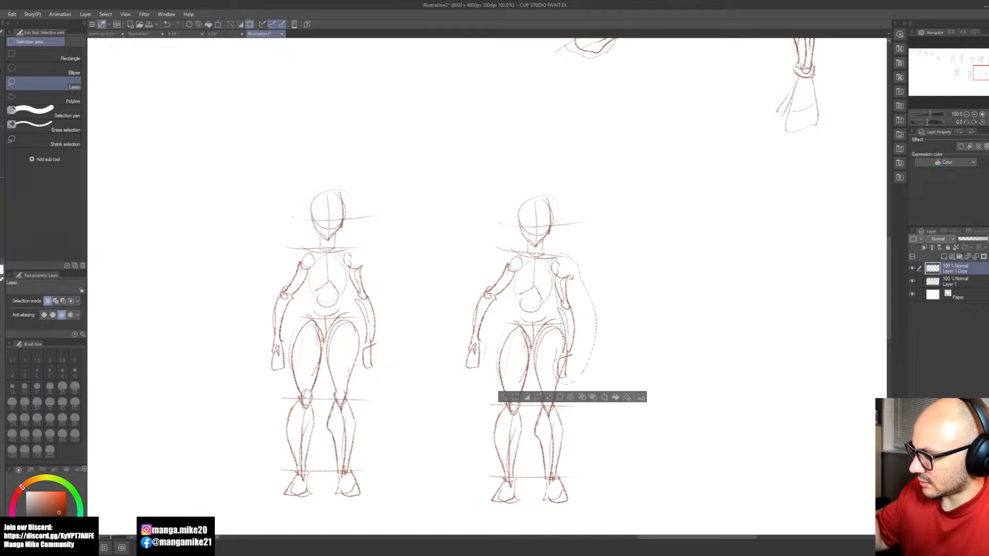
pyautogui.click(606, 397)
pyautogui.moveTo(646, 375); pyautogui.dragTo(674, 377)
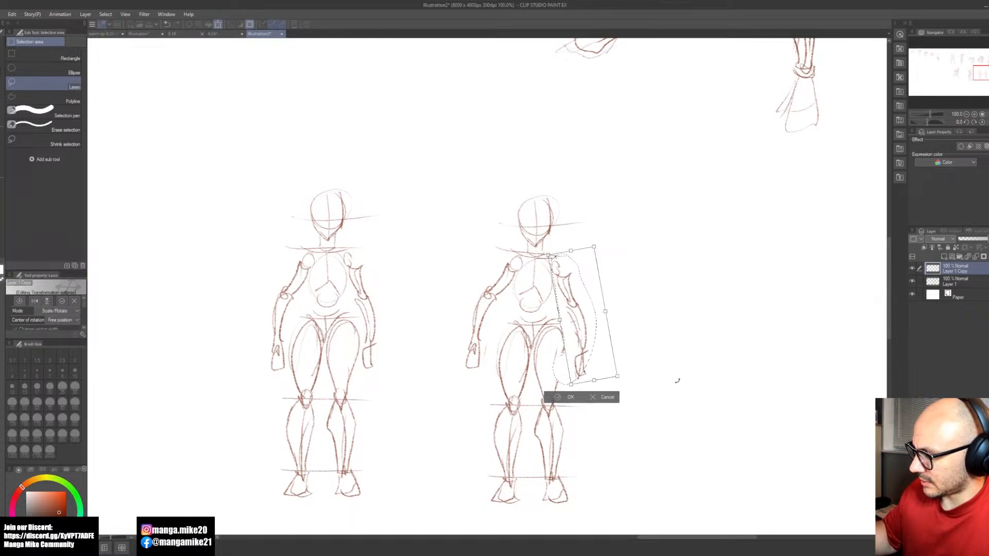
pyautogui.click(559, 398)
pyautogui.click(535, 391)
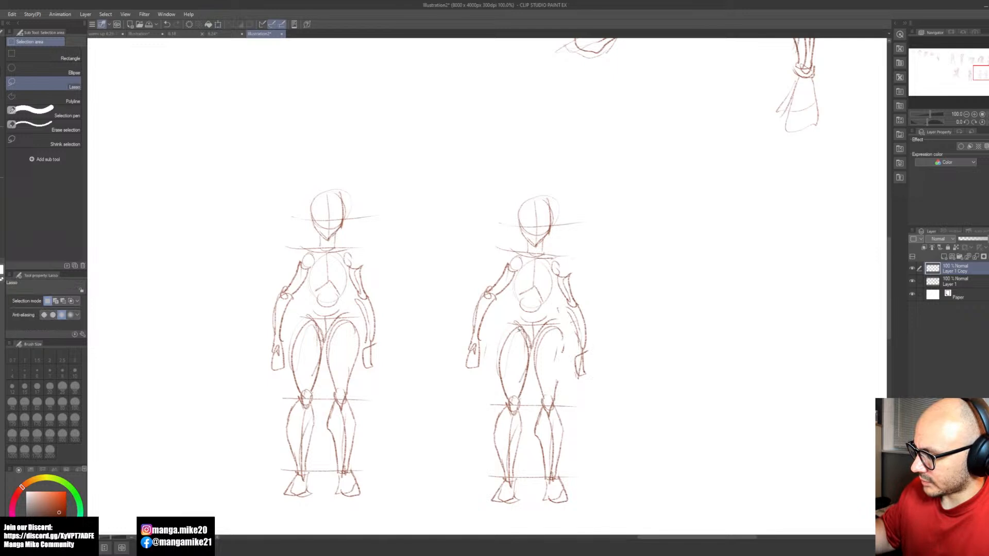
# Step: Select the copy's hips and legs and rotate them slightly counterclockwise so the hips tilt against the shoulders
pyautogui.moveTo(516, 315)
pyautogui.mouseDown()
pyautogui.moveTo(488, 393)
pyautogui.moveTo(478, 471)
pyautogui.moveTo(502, 519)
pyautogui.moveTo(577, 484)
pyautogui.moveTo(567, 318)
pyautogui.moveTo(553, 308)
pyautogui.moveTo(525, 316)
pyautogui.mouseUp()
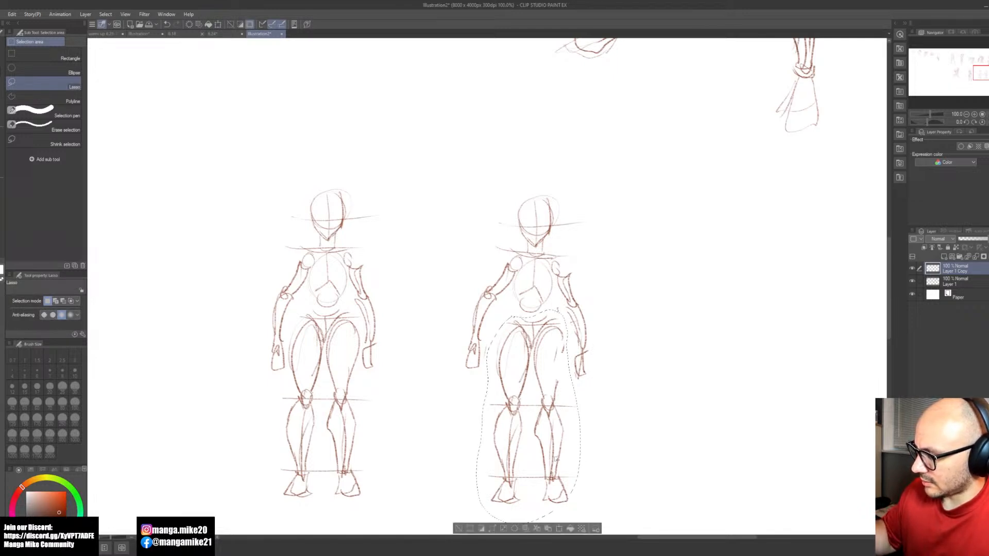
pyautogui.click(558, 527)
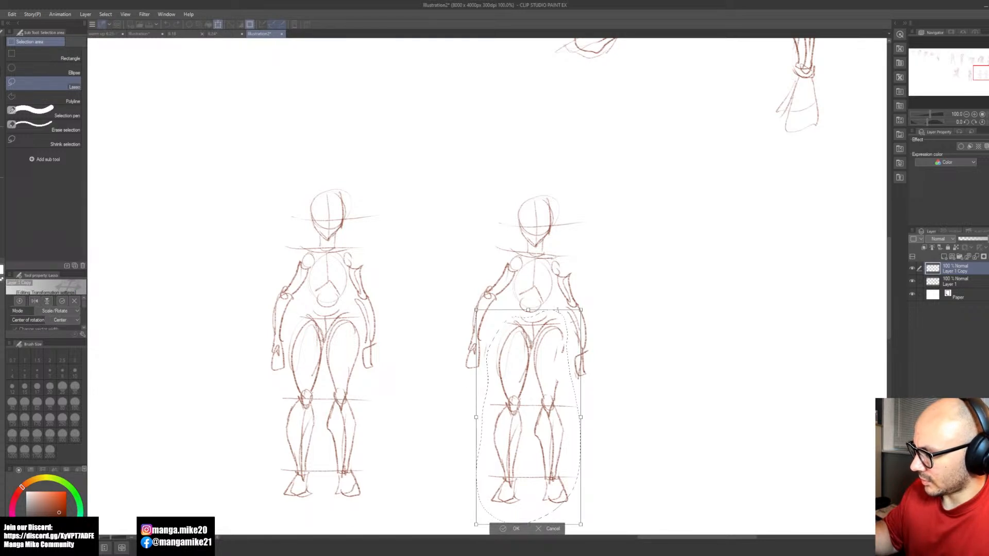
pyautogui.moveTo(644, 470)
pyautogui.mouseDown()
pyautogui.moveTo(656, 479)
pyautogui.moveTo(659, 469)
pyautogui.mouseUp()
pyautogui.moveTo(562, 489); pyautogui.dragTo(561, 488)
pyautogui.click(522, 530)
pyautogui.click(472, 526)
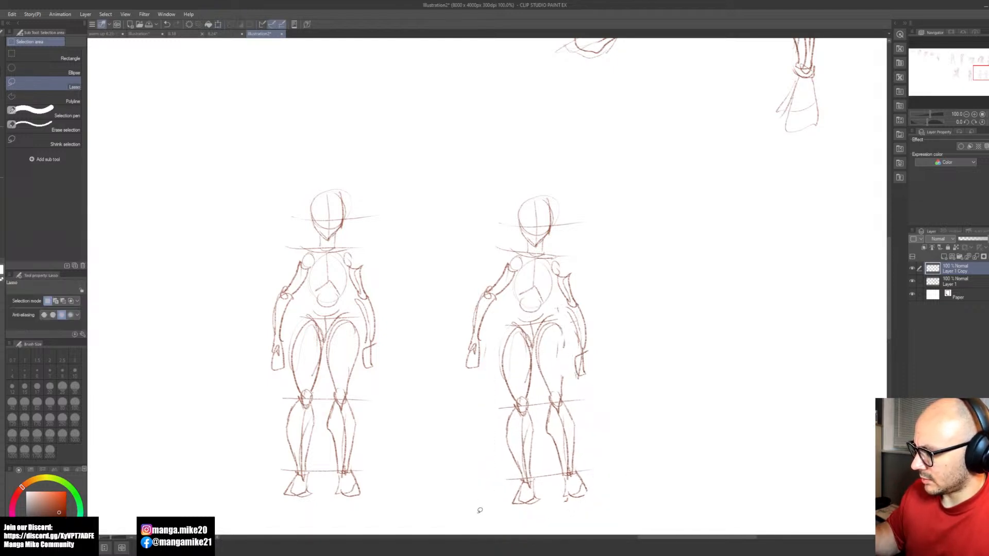
pyautogui.moveTo(526, 328)
pyautogui.mouseDown()
pyautogui.moveTo(496, 420)
pyautogui.moveTo(505, 508)
pyautogui.moveTo(567, 518)
pyautogui.moveTo(574, 510)
pyautogui.moveTo(552, 496)
pyautogui.moveTo(536, 340)
pyautogui.mouseUp()
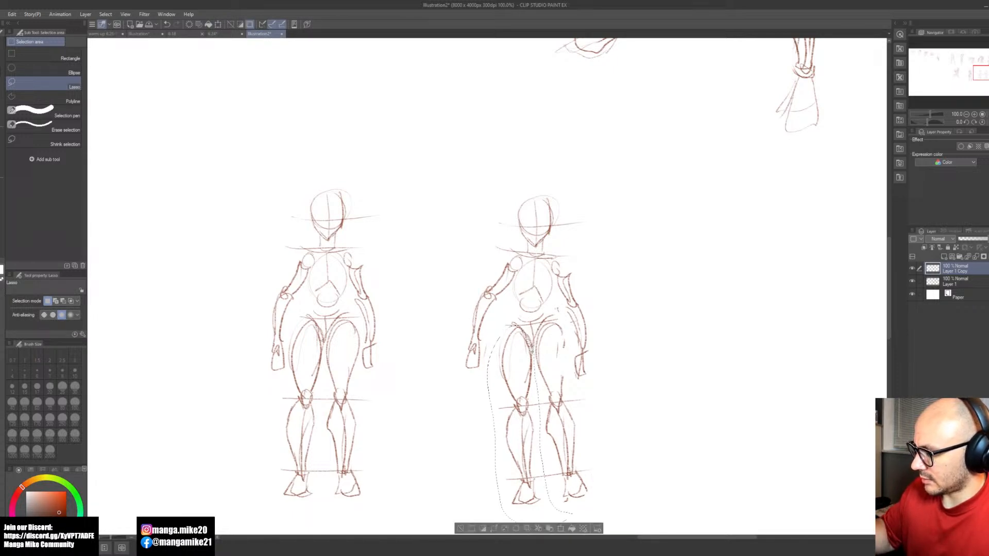
pyautogui.click(563, 529)
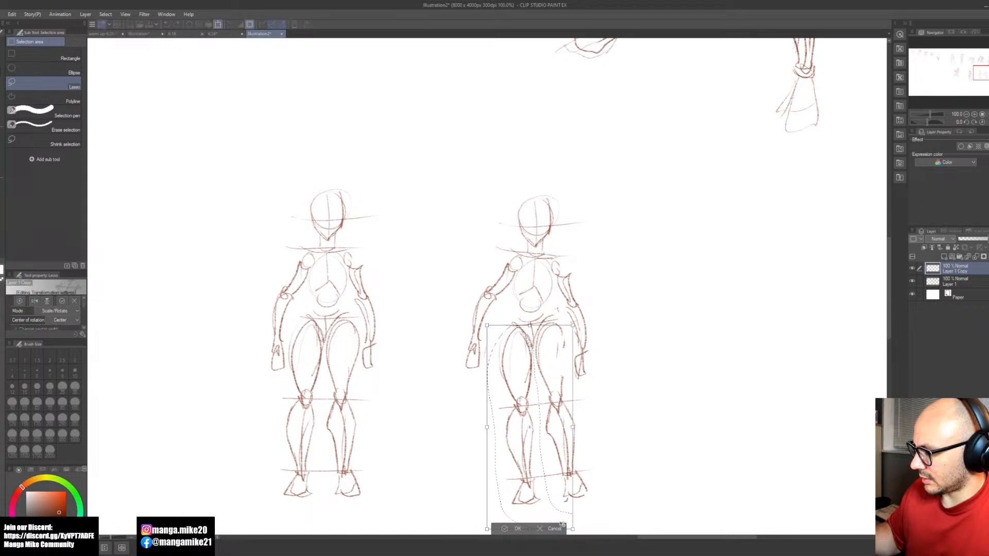
pyautogui.click(508, 526)
pyautogui.click(465, 529)
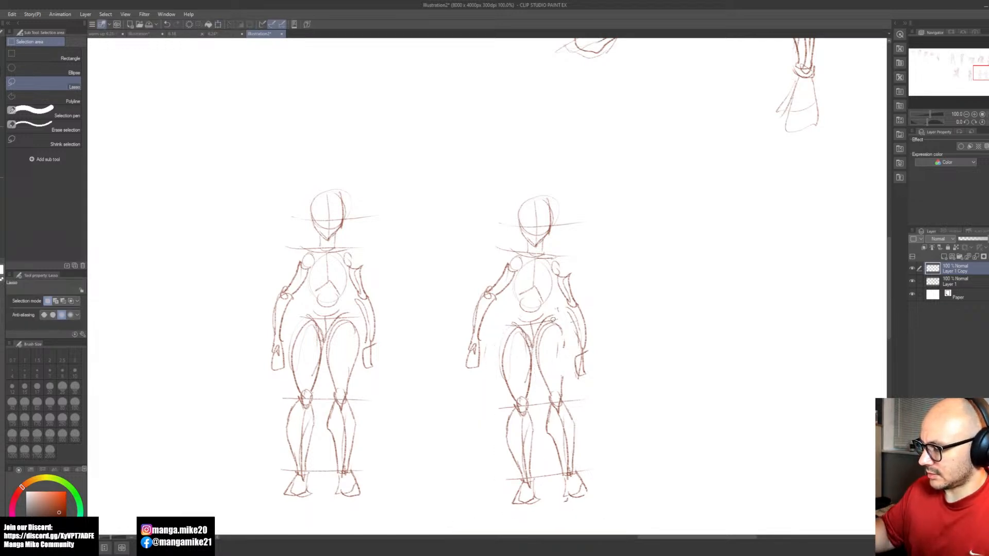
pyautogui.moveTo(539, 392)
pyautogui.mouseDown()
pyautogui.moveTo(606, 490)
pyautogui.moveTo(571, 326)
pyautogui.moveTo(557, 311)
pyautogui.mouseUp()
pyautogui.click(601, 527)
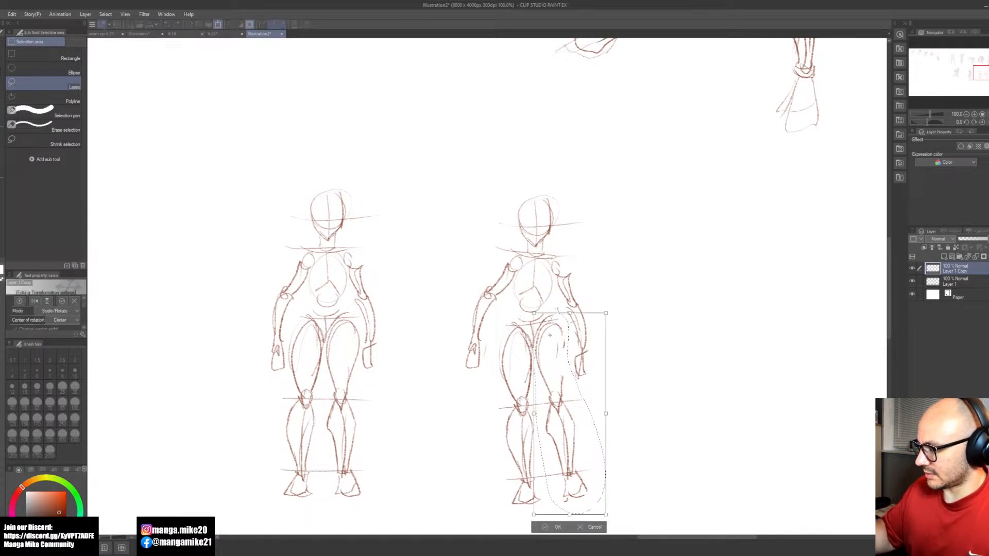
pyautogui.moveTo(604, 394); pyautogui.dragTo(644, 499)
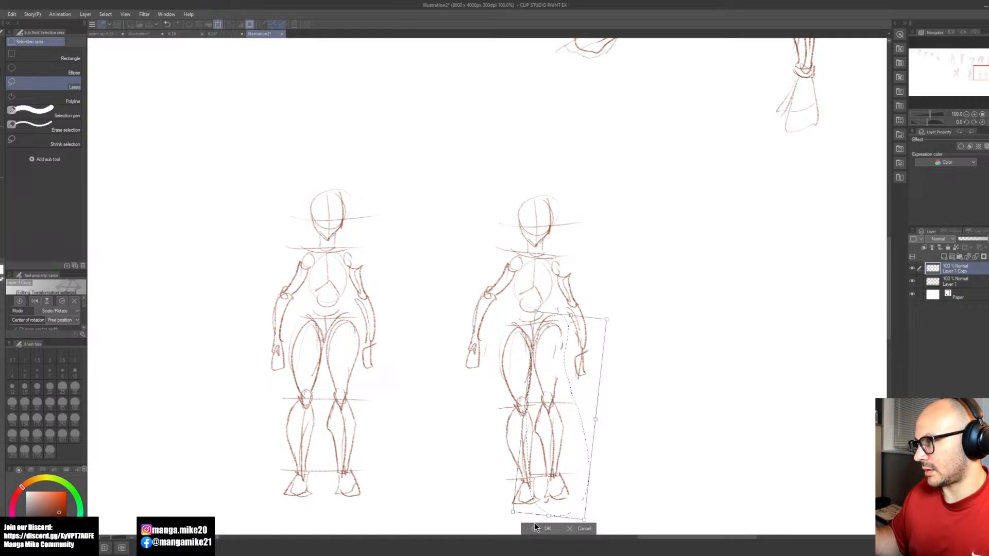
pyautogui.hotkey('ctrl', 'z')
pyautogui.click(547, 528)
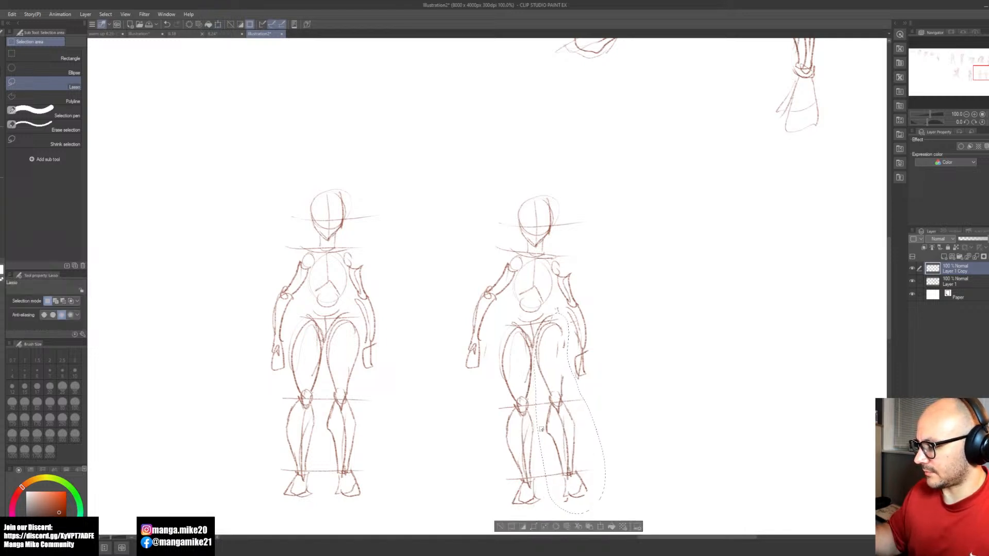
# Step: Select the copy's leg on the lowered-hip side and rotate it slightly clockwise, outward from the body
pyautogui.moveTo(525, 327)
pyautogui.mouseDown()
pyautogui.moveTo(503, 447)
pyautogui.moveTo(516, 520)
pyautogui.moveTo(545, 470)
pyautogui.moveTo(521, 346)
pyautogui.mouseUp()
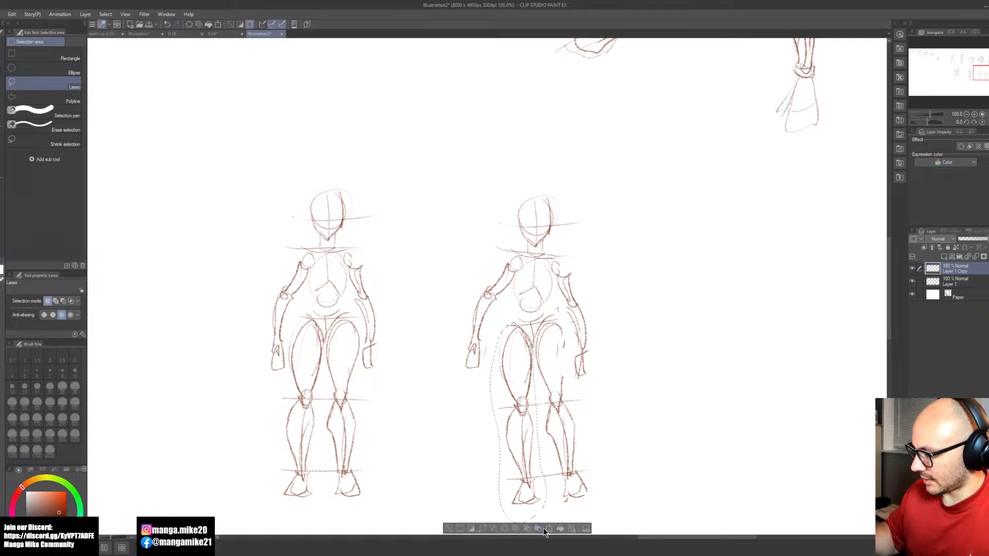
pyautogui.hotkey('ctrl', 't')
pyautogui.moveTo(596, 479)
pyautogui.mouseDown()
pyautogui.moveTo(589, 520)
pyautogui.moveTo(582, 512)
pyautogui.mouseUp()
pyautogui.press('Return')
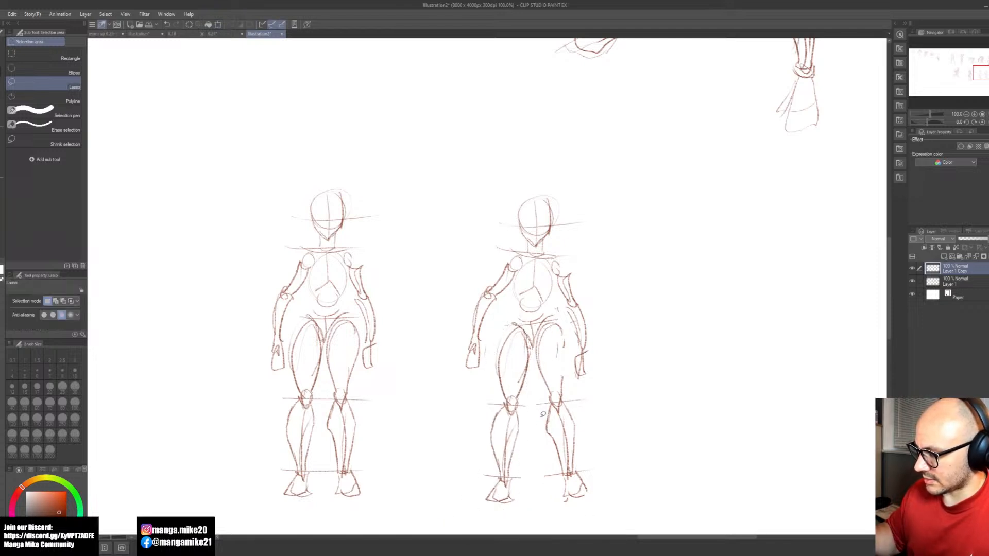
# Step: Select the copy's leg on the raised-hip side and rotate it clockwise so the foot swings inward under the body
pyautogui.moveTo(556, 309)
pyautogui.mouseDown()
pyautogui.moveTo(536, 448)
pyautogui.moveTo(574, 386)
pyautogui.moveTo(556, 309)
pyautogui.mouseUp()
pyautogui.click(597, 529)
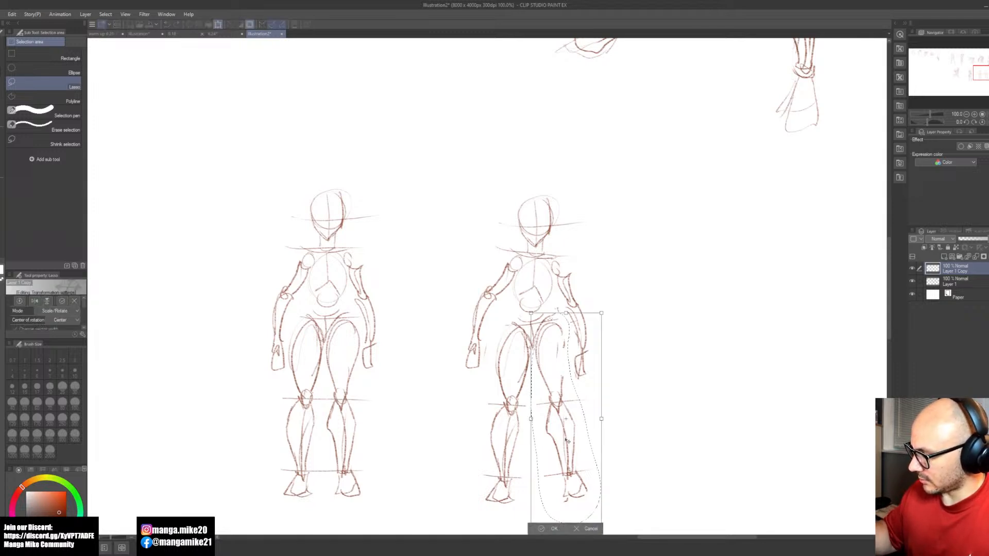
pyautogui.moveTo(550, 330); pyautogui.dragTo(548, 326)
pyautogui.moveTo(640, 470); pyautogui.dragTo(626, 514)
pyautogui.click(528, 529)
pyautogui.hotkey('ctrl', 'd')
# Step: Erase the foot of the copy's raised-hip leg and redraw it facing the front
pyautogui.press('e')
pyautogui.moveTo(543, 489)
pyautogui.mouseDown()
pyautogui.moveTo(559, 490)
pyautogui.moveTo(546, 478)
pyautogui.mouseUp()
pyautogui.press('m')
pyautogui.hotkey('ctrl', 'd')
pyautogui.press('b')
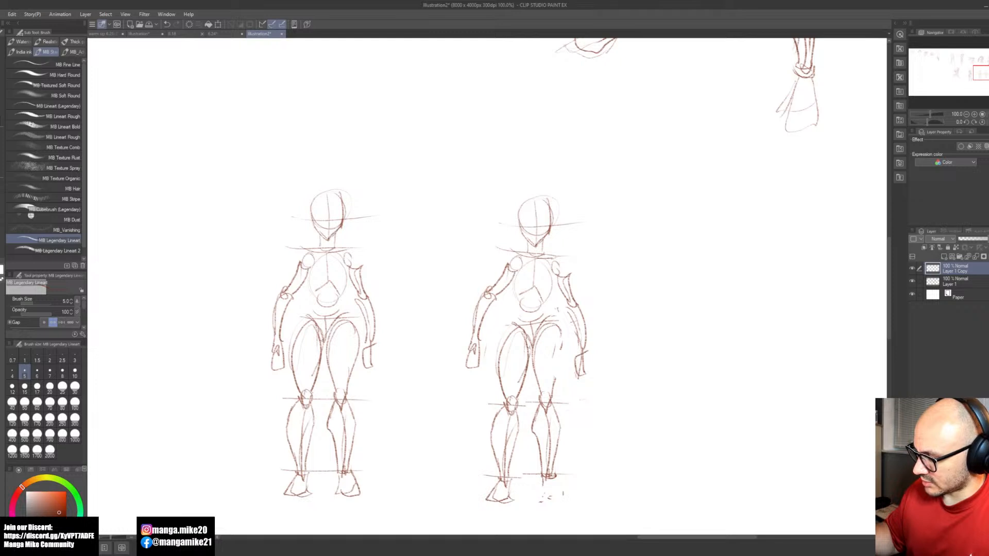
pyautogui.moveTo(540, 495); pyautogui.dragTo(564, 507)
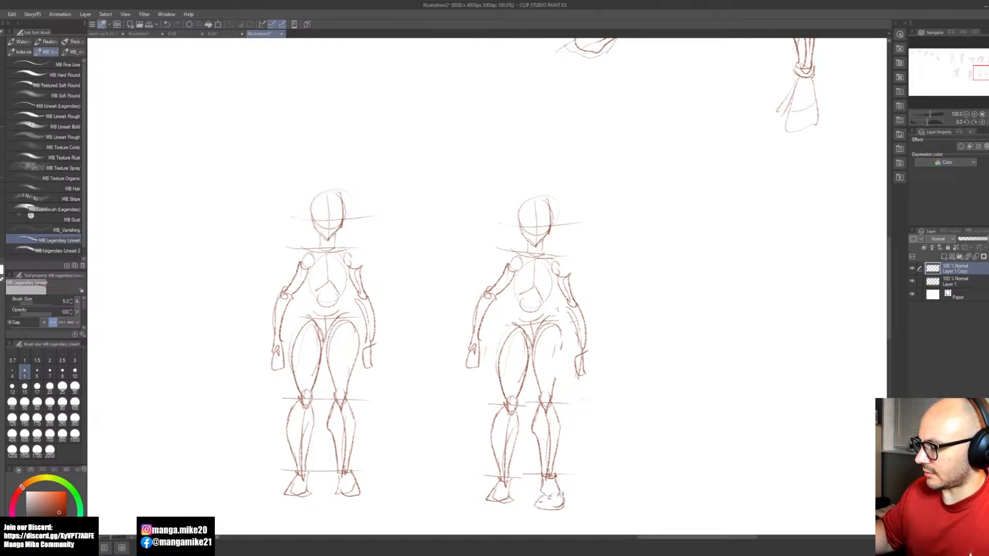
# Step: Draw a double-headed arrow between the two figures and a downward arrow above the tilted copy's head
pyautogui.moveTo(632, 381); pyautogui.dragTo(619, 389)
pyautogui.moveTo(452, 302); pyautogui.dragTo(384, 305)
pyautogui.moveTo(530, 139); pyautogui.dragTo(535, 177)
pyautogui.moveTo(526, 166); pyautogui.dragTo(545, 162)
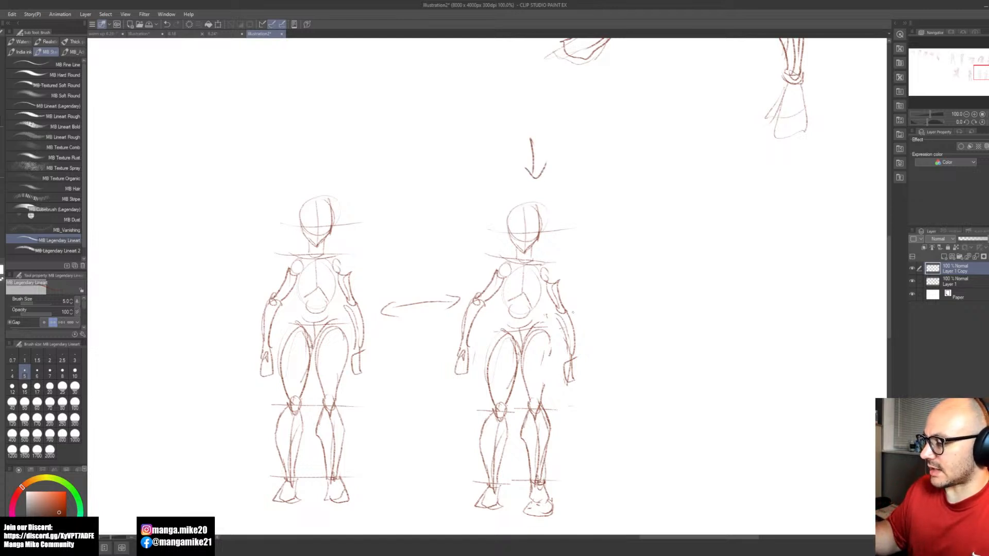
# Step: Draw a level shoulder line on the original and slanted guide lines through the copy's shoulders, hips, knees, ankles and elbows
pyautogui.moveTo(265, 251); pyautogui.dragTo(372, 255)
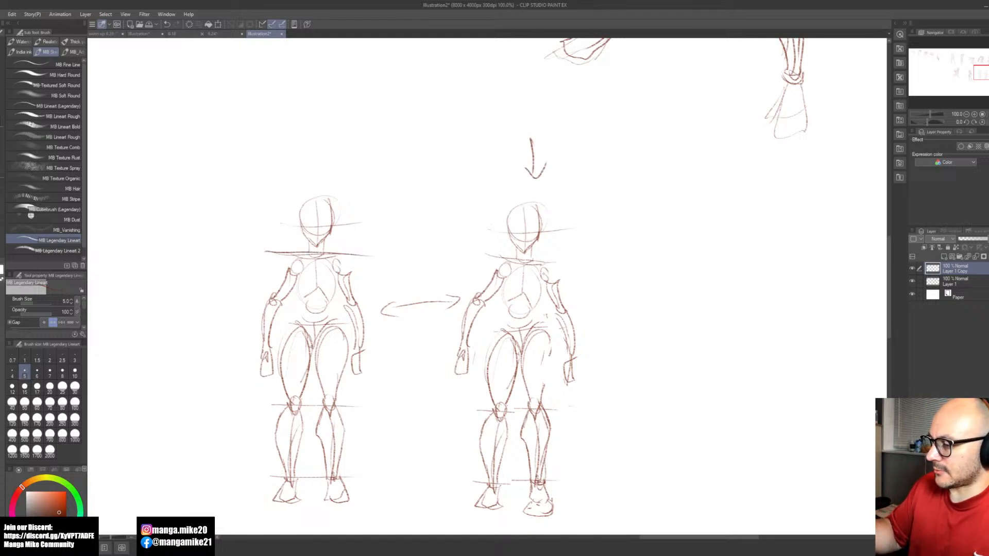
pyautogui.moveTo(480, 253); pyautogui.dragTo(587, 275)
pyautogui.moveTo(482, 339); pyautogui.dragTo(587, 320)
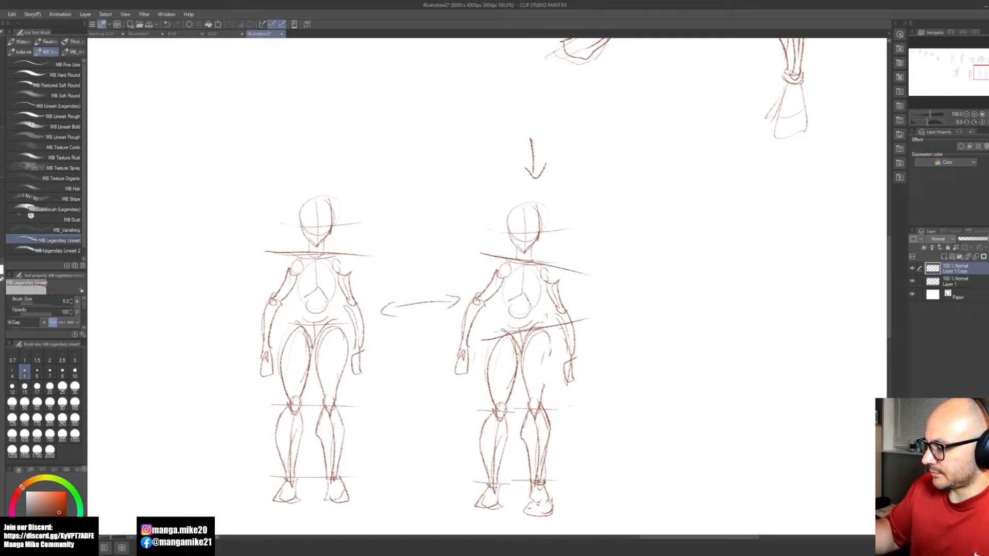
pyautogui.moveTo(470, 418); pyautogui.dragTo(570, 403)
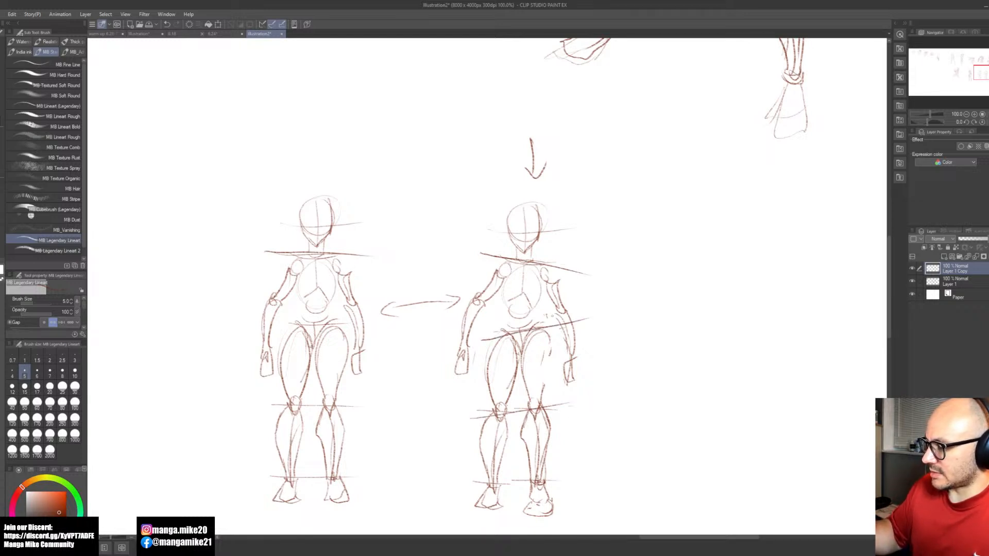
pyautogui.moveTo(486, 486); pyautogui.dragTo(573, 463)
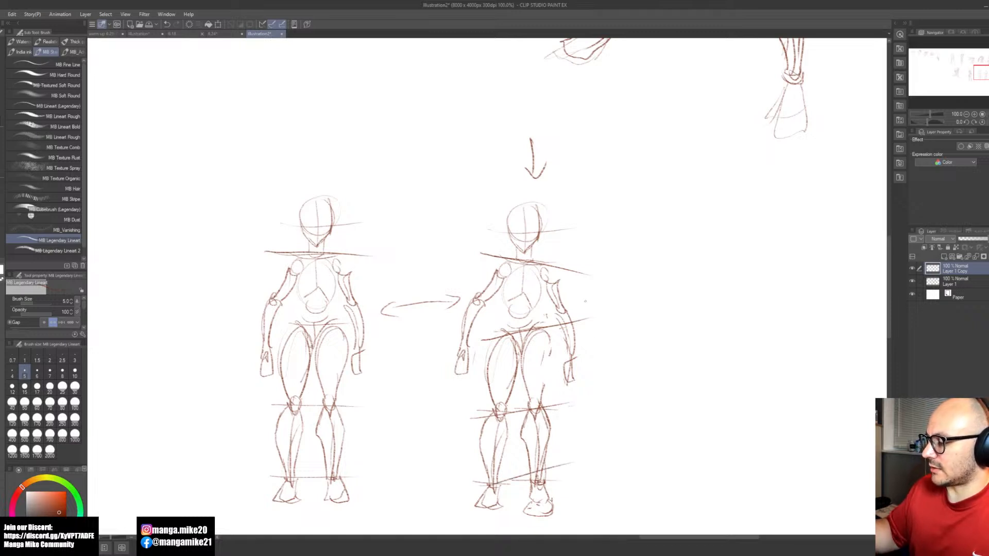
pyautogui.moveTo(473, 293); pyautogui.dragTo(604, 320)
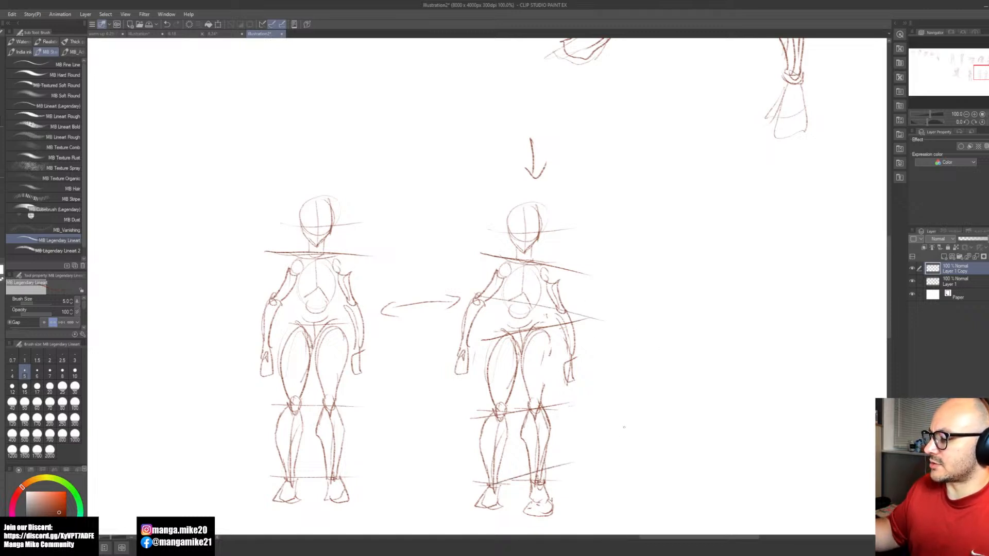
# Step: Select the copy's head and rotate it slightly counterclockwise
pyautogui.press('m')
pyautogui.moveTo(507, 209)
pyautogui.mouseDown()
pyautogui.moveTo(525, 254)
pyautogui.moveTo(552, 192)
pyautogui.moveTo(509, 212)
pyautogui.moveTo(553, 208)
pyautogui.moveTo(542, 238)
pyautogui.mouseUp()
pyautogui.press('b')
pyautogui.hotkey('ctrl', 't')
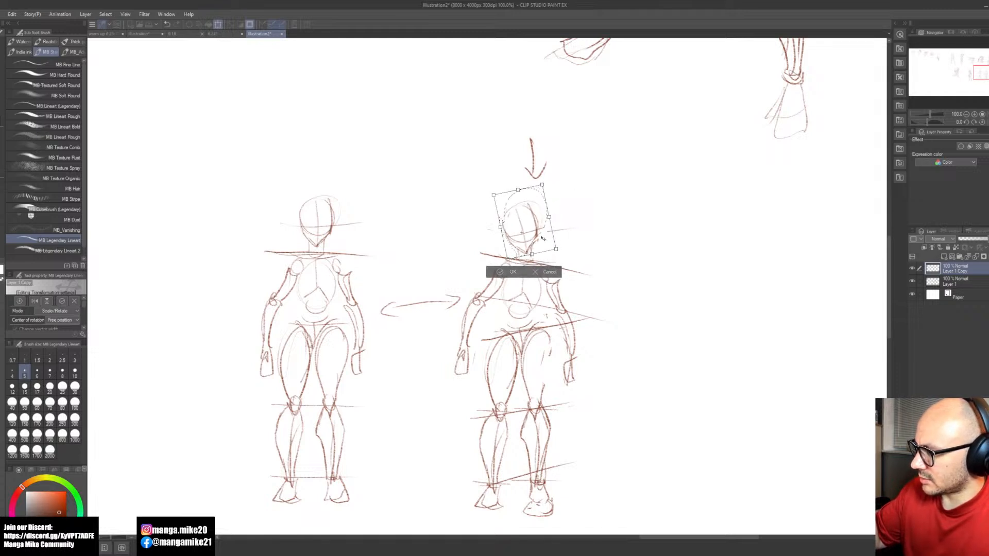
pyautogui.click(512, 268)
# Step: Sketch a tilted ribcage oval with a smaller pelvis circle below it in the empty space beside the tilted figure
pyautogui.press('space')
pyautogui.moveTo(677, 367); pyautogui.dragTo(532, 390)
pyautogui.moveTo(532, 389); pyautogui.dragTo(529, 393)
pyautogui.press('b')
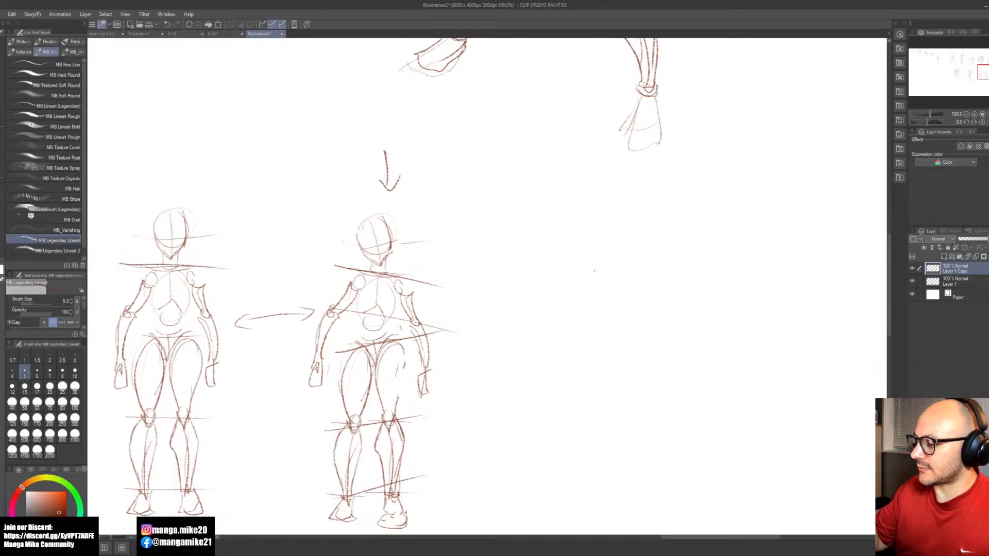
pyautogui.moveTo(590, 276); pyautogui.dragTo(610, 309)
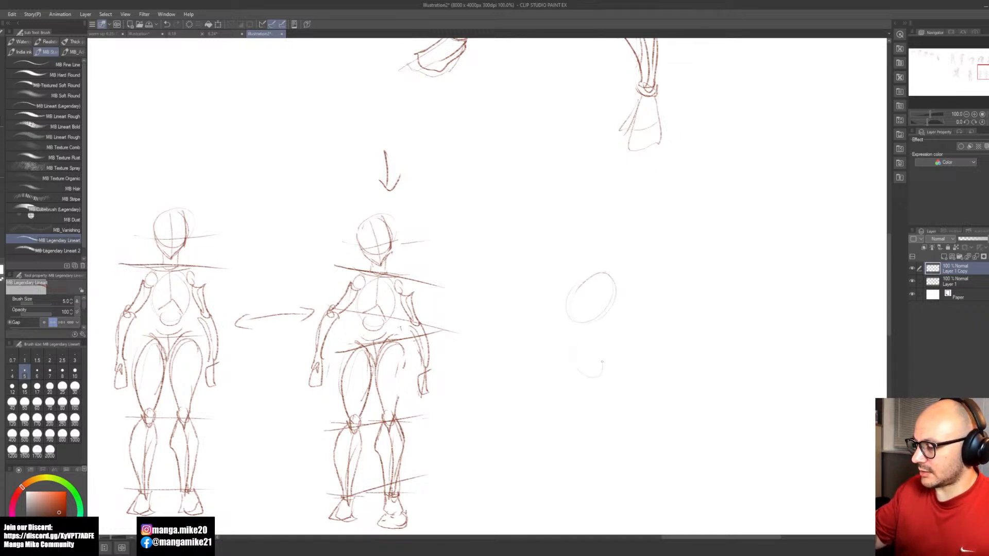
pyautogui.moveTo(572, 365)
pyautogui.mouseDown()
pyautogui.moveTo(587, 348)
pyautogui.moveTo(613, 366)
pyautogui.mouseUp()
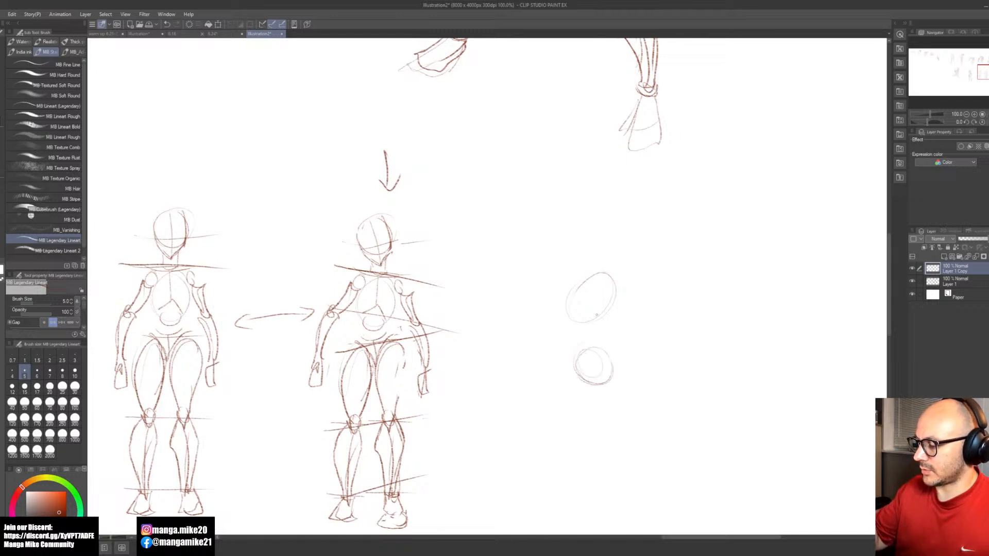
pyautogui.moveTo(590, 276)
pyautogui.mouseDown()
pyautogui.moveTo(569, 309)
pyautogui.moveTo(584, 325)
pyautogui.moveTo(611, 304)
pyautogui.mouseUp()
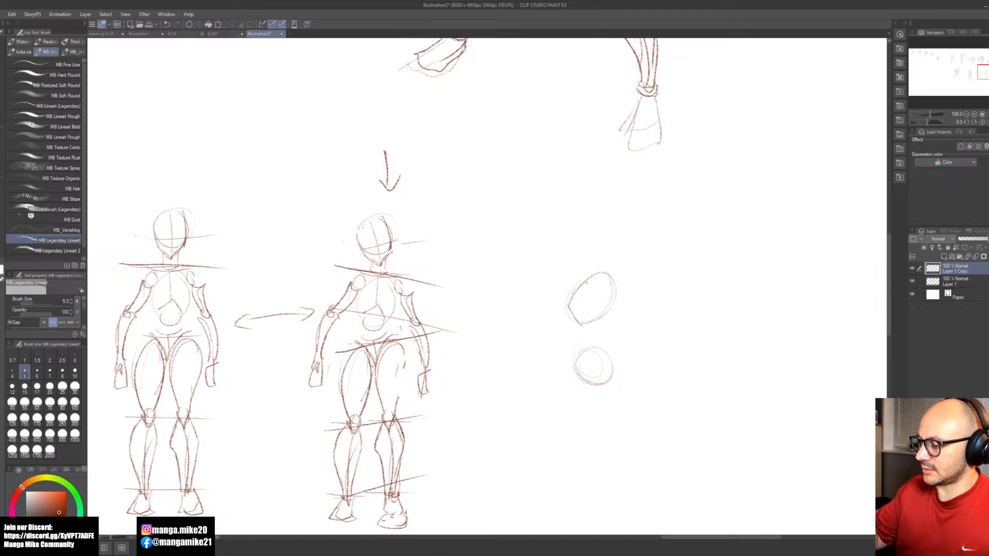
# Step: Draw a diagonal axis line through the ribcage oval and shape the pelvis circle into a wedge with a pointed front
pyautogui.moveTo(570, 318); pyautogui.dragTo(552, 345)
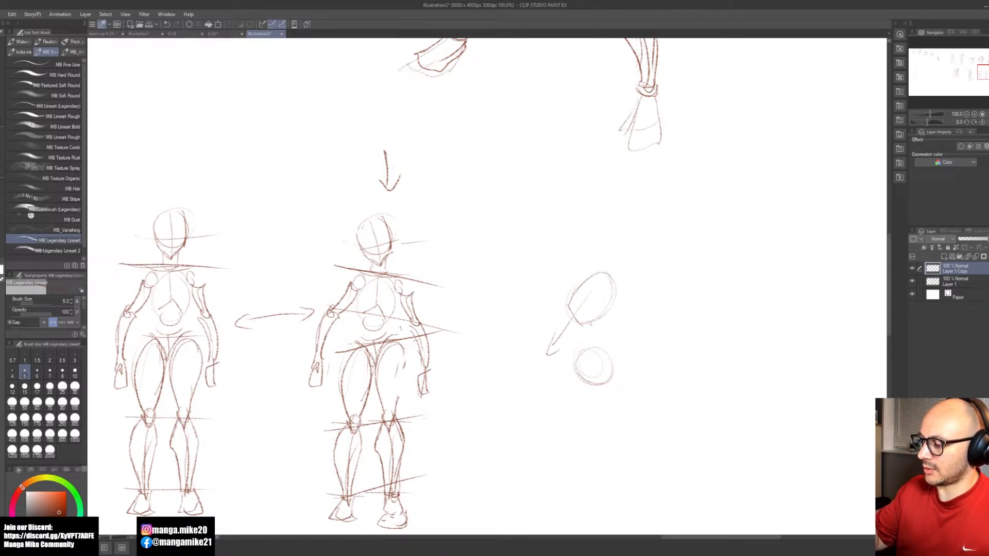
pyautogui.hotkey('ctrl', 'z')
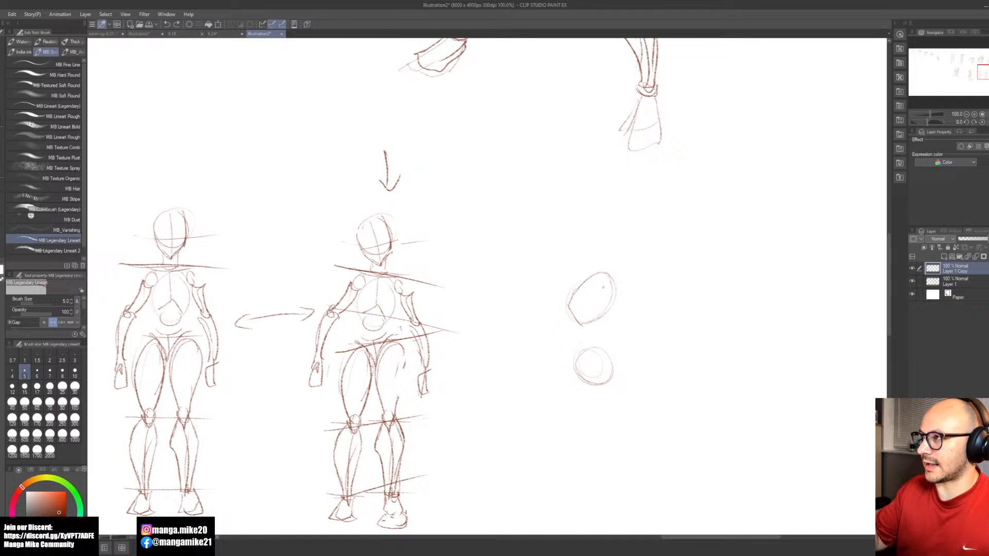
pyautogui.hotkey('ctrl', 'y')
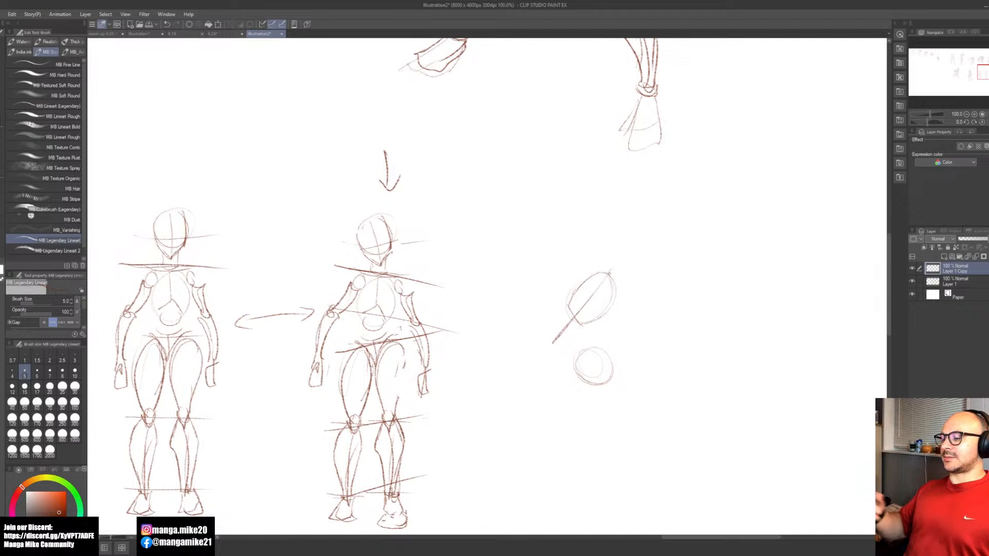
pyautogui.moveTo(576, 356)
pyautogui.mouseDown()
pyautogui.moveTo(561, 374)
pyautogui.moveTo(568, 364)
pyautogui.moveTo(593, 388)
pyautogui.mouseUp()
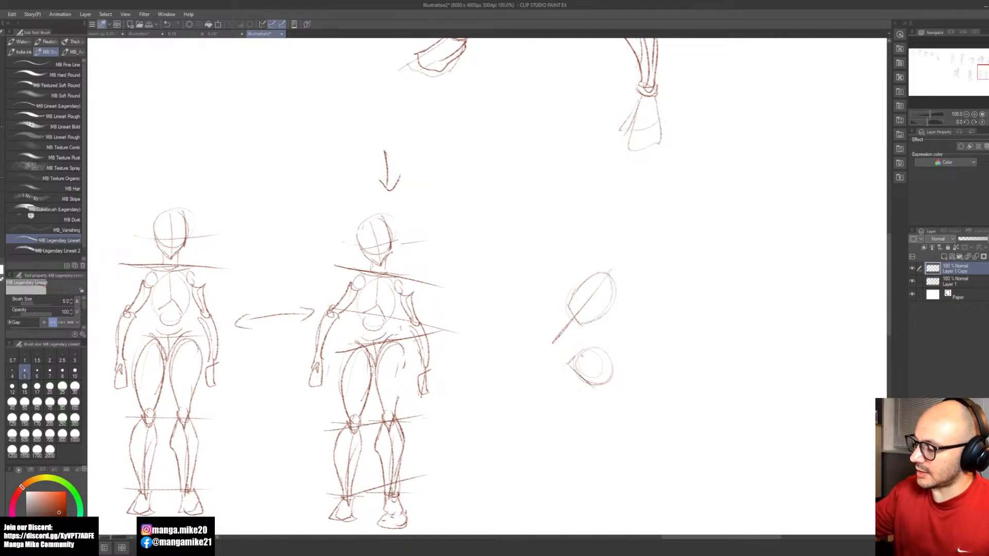
pyautogui.moveTo(596, 345)
pyautogui.mouseDown()
pyautogui.moveTo(572, 372)
pyautogui.moveTo(605, 372)
pyautogui.moveTo(601, 352)
pyautogui.moveTo(602, 387)
pyautogui.moveTo(613, 381)
pyautogui.moveTo(566, 378)
pyautogui.mouseUp()
pyautogui.moveTo(585, 358); pyautogui.dragTo(572, 378)
# Step: Sketch a front-view ribcage beside the side view, with a curved shoulder line, centre line, rounded sides and an arched lower opening
pyautogui.press('space')
pyautogui.moveTo(662, 409)
pyautogui.mouseDown()
pyautogui.moveTo(582, 413)
pyautogui.moveTo(662, 425)
pyautogui.mouseUp()
pyautogui.moveTo(501, 430)
pyautogui.mouseDown()
pyautogui.moveTo(728, 404)
pyautogui.moveTo(435, 370)
pyautogui.mouseUp()
pyautogui.press('space')
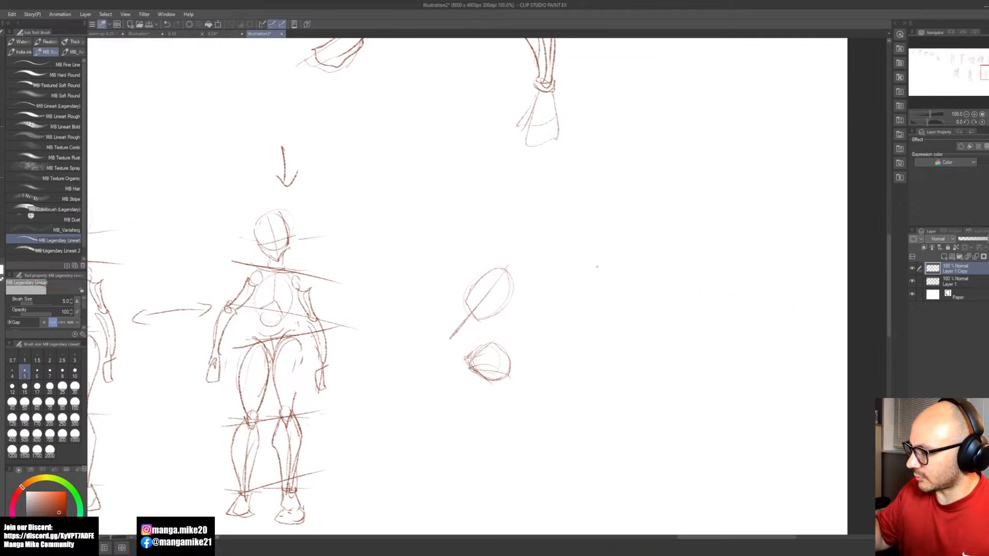
pyautogui.moveTo(587, 269)
pyautogui.mouseDown()
pyautogui.moveTo(646, 272)
pyautogui.moveTo(617, 274)
pyautogui.moveTo(616, 311)
pyautogui.mouseUp()
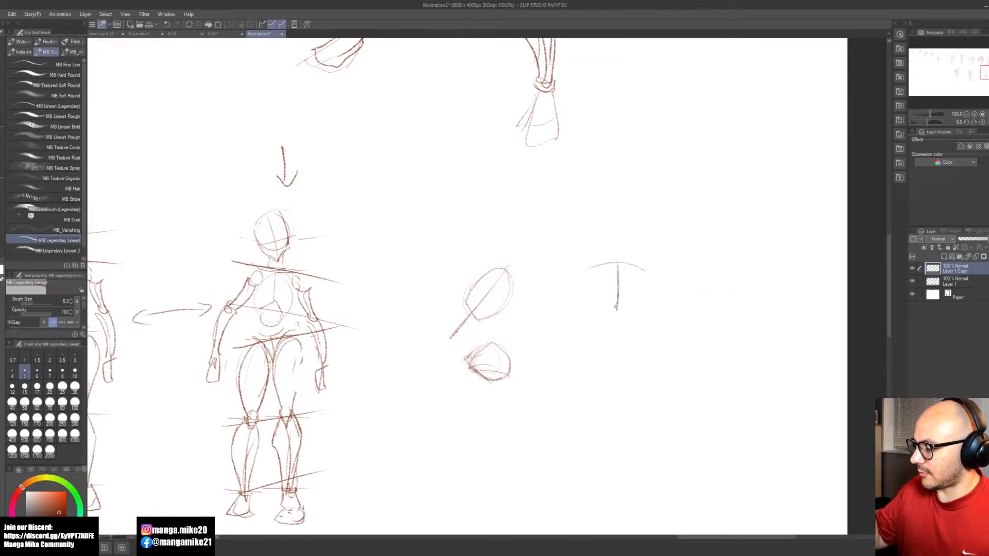
pyautogui.hotkey('ctrl', 'z')
pyautogui.moveTo(617, 264)
pyautogui.mouseDown()
pyautogui.moveTo(619, 307)
pyautogui.moveTo(597, 320)
pyautogui.moveTo(629, 309)
pyautogui.moveTo(638, 325)
pyautogui.mouseUp()
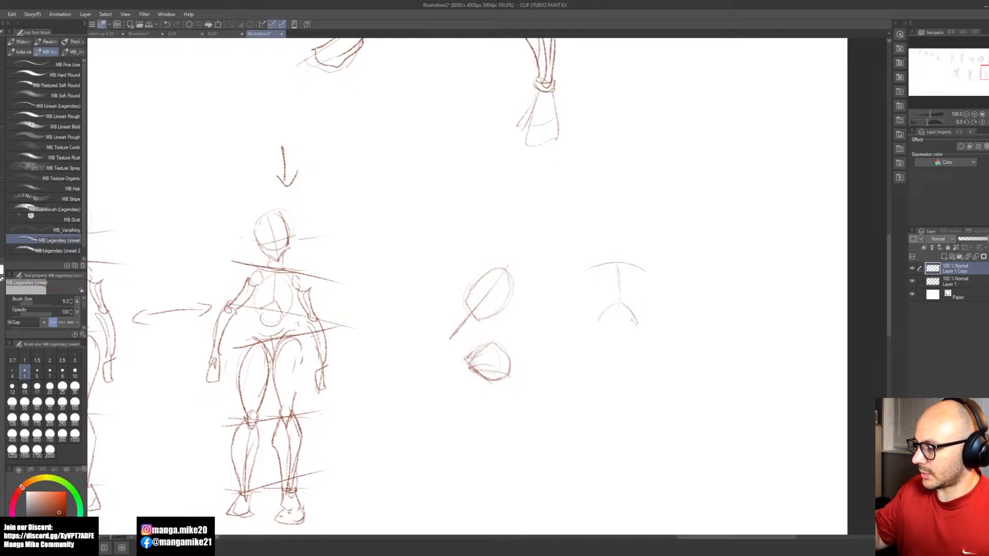
pyautogui.moveTo(626, 312); pyautogui.dragTo(615, 311)
pyautogui.moveTo(613, 265)
pyautogui.mouseDown()
pyautogui.moveTo(602, 295)
pyautogui.moveTo(615, 265)
pyautogui.moveTo(594, 283)
pyautogui.moveTo(597, 316)
pyautogui.mouseUp()
pyautogui.hotkey('ctrl', 'z')
pyautogui.moveTo(594, 281); pyautogui.dragTo(593, 310)
pyautogui.moveTo(629, 263); pyautogui.dragTo(638, 319)
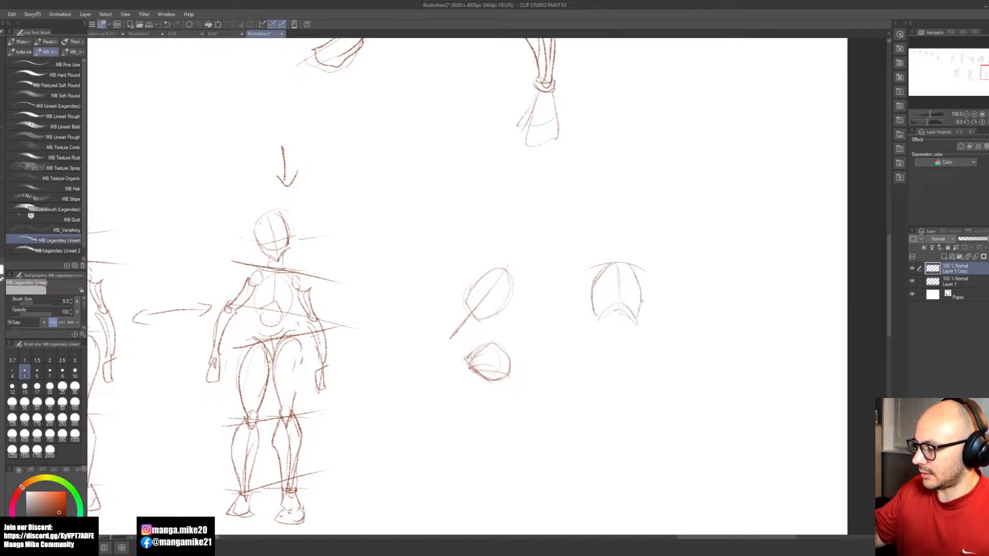
pyautogui.moveTo(629, 262)
pyautogui.mouseDown()
pyautogui.moveTo(645, 298)
pyautogui.moveTo(638, 319)
pyautogui.moveTo(622, 302)
pyautogui.moveTo(600, 314)
pyautogui.mouseUp()
# Step: Add an abdomen circle under the front-view ribcage and a V-shaped pelvis with shaded sides below it
pyautogui.press('space')
pyautogui.moveTo(675, 349); pyautogui.dragTo(630, 359)
pyautogui.moveTo(550, 292)
pyautogui.mouseDown()
pyautogui.moveTo(590, 292)
pyautogui.moveTo(560, 328)
pyautogui.moveTo(583, 324)
pyautogui.moveTo(591, 342)
pyautogui.moveTo(561, 380)
pyautogui.moveTo(546, 348)
pyautogui.mouseUp()
pyautogui.hotkey('ctrl', 'z')
pyautogui.moveTo(542, 347)
pyautogui.mouseDown()
pyautogui.moveTo(576, 365)
pyautogui.moveTo(598, 349)
pyautogui.mouseUp()
pyautogui.moveTo(594, 349); pyautogui.dragTo(571, 372)
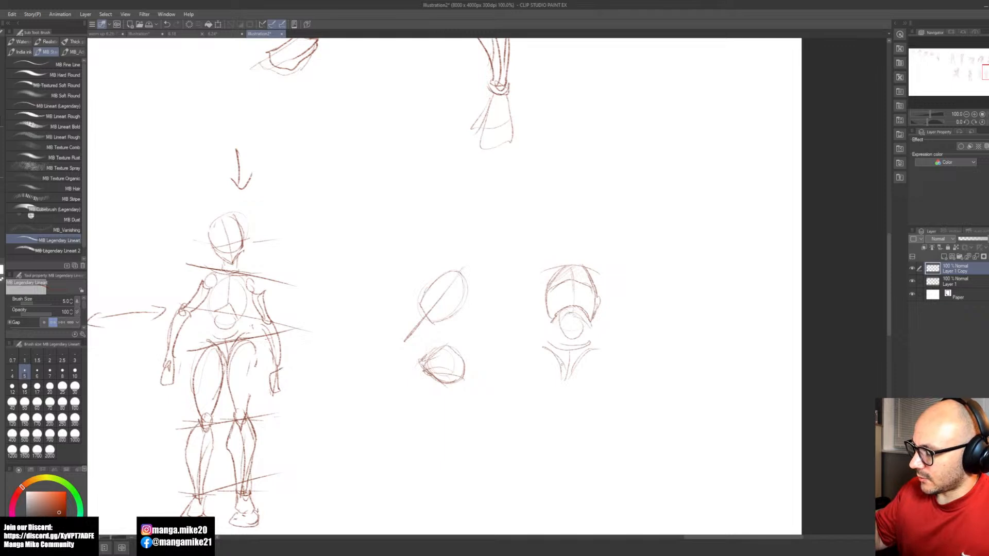
pyautogui.moveTo(561, 380)
pyautogui.mouseDown()
pyautogui.moveTo(575, 375)
pyautogui.moveTo(568, 380)
pyautogui.mouseUp()
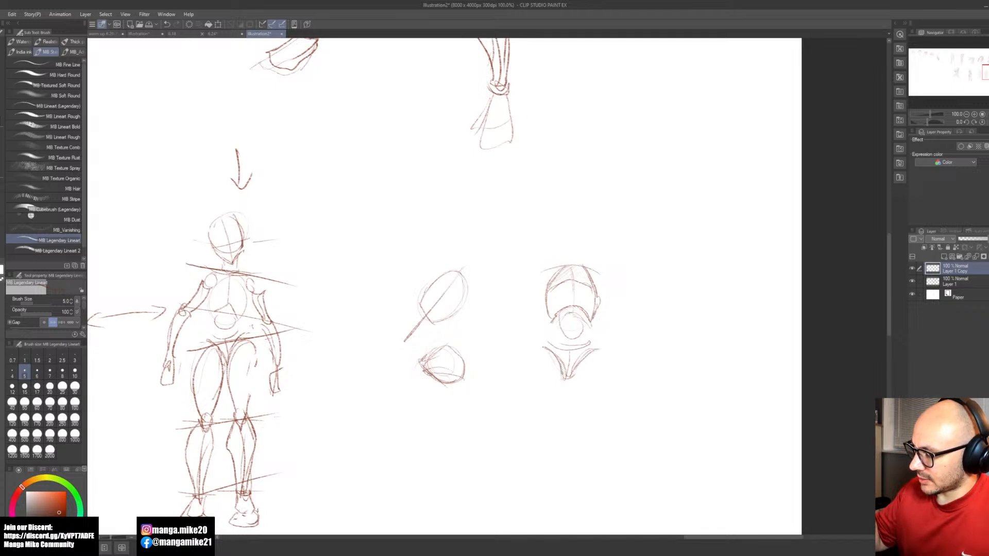
pyautogui.moveTo(595, 352); pyautogui.dragTo(576, 370)
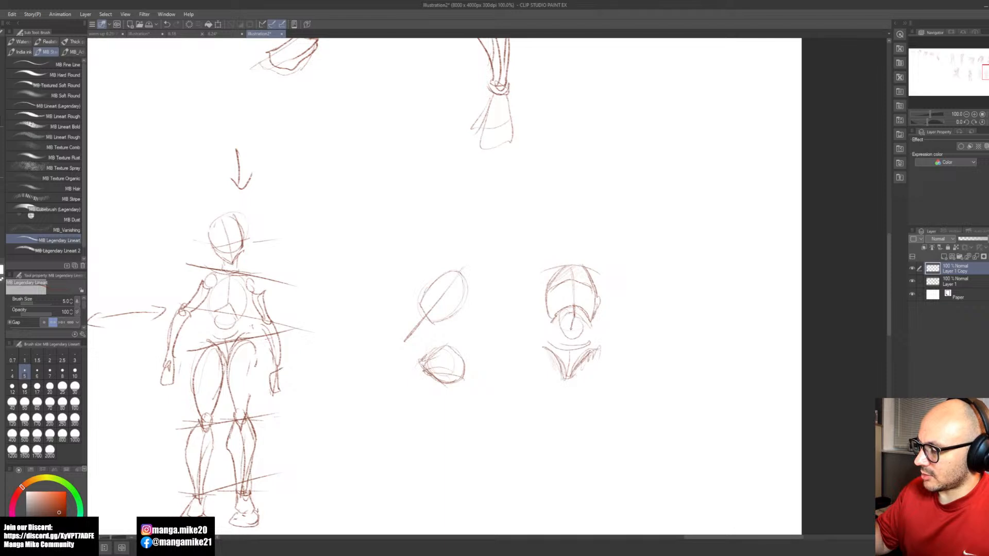
# Step: Connect ribcage and pelvis with a centre line in the front view and a curved belly line in the side view
pyautogui.moveTo(570, 326); pyautogui.dragTo(570, 371)
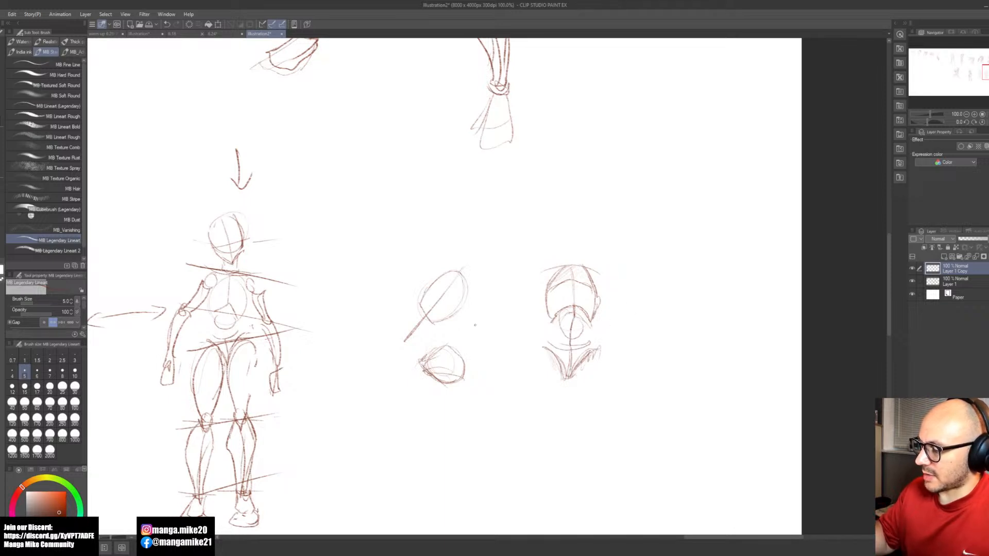
pyautogui.moveTo(423, 315)
pyautogui.mouseDown()
pyautogui.moveTo(412, 332)
pyautogui.moveTo(418, 352)
pyautogui.mouseUp()
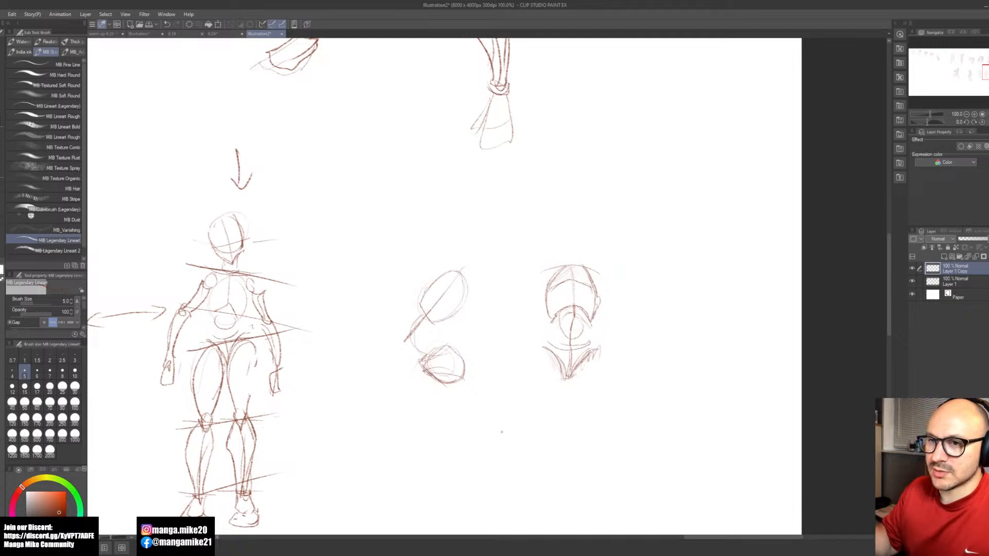
# Step: Draw the side view's curved back line from ribcage to pelvis and darken the belly line on its front
pyautogui.moveTo(461, 303)
pyautogui.mouseDown()
pyautogui.moveTo(445, 347)
pyautogui.moveTo(458, 354)
pyautogui.mouseUp()
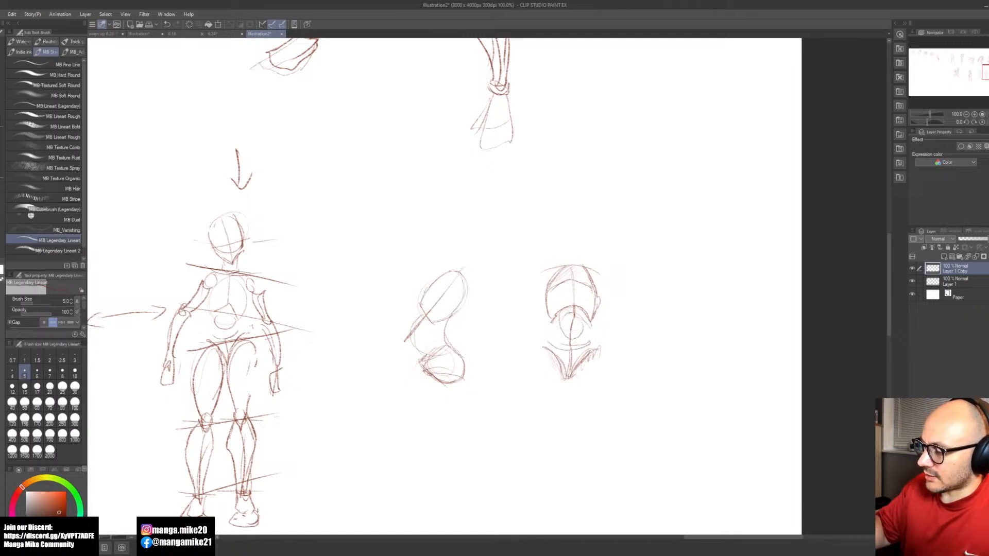
pyautogui.moveTo(420, 301); pyautogui.dragTo(414, 318)
pyautogui.hotkey('ctrl', 'z')
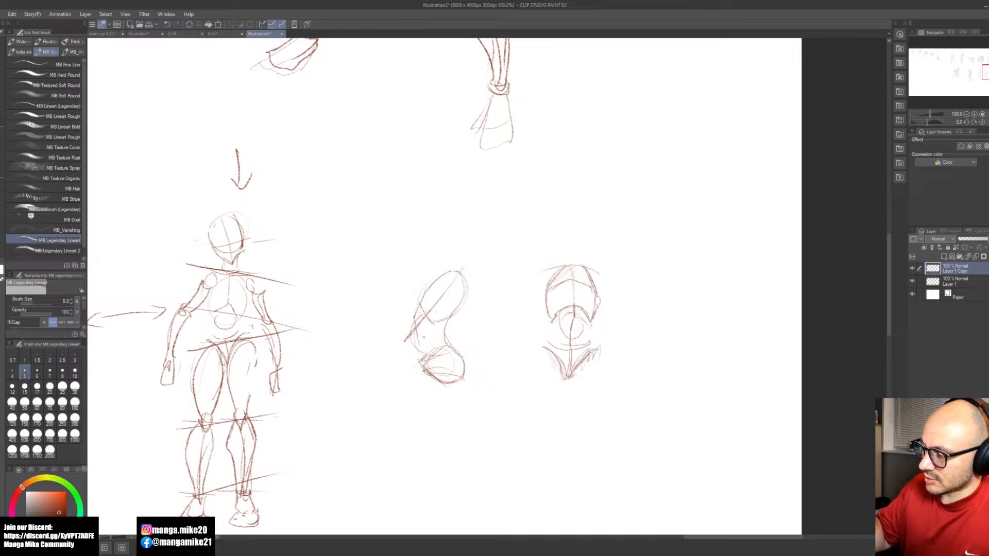
pyautogui.moveTo(419, 341); pyautogui.dragTo(419, 366)
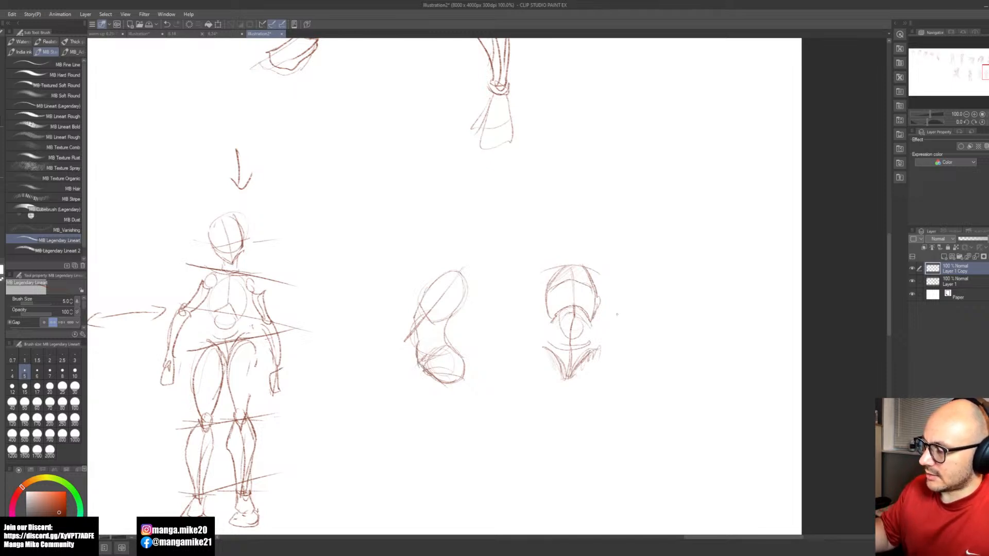
# Step: Shade and darken the abdomen circle under the ribcage arch in the front-view torso
pyautogui.moveTo(567, 317); pyautogui.dragTo(578, 329)
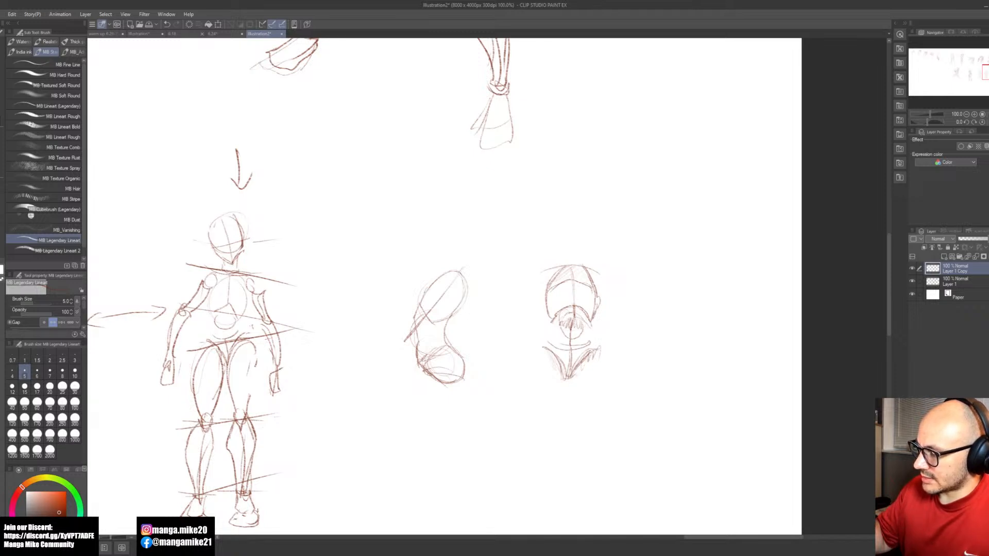
pyautogui.moveTo(562, 323); pyautogui.dragTo(572, 360)
pyautogui.moveTo(571, 317); pyautogui.dragTo(575, 324)
pyautogui.moveTo(559, 320); pyautogui.dragTo(581, 333)
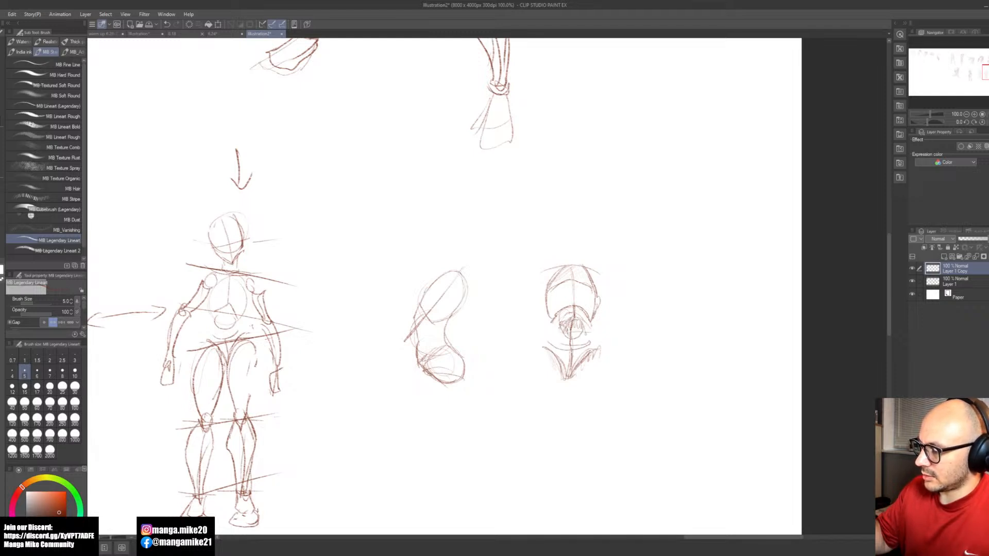
# Step: Draw two converging guide lines in the empty area above the side-view torso
pyautogui.press('space')
pyautogui.moveTo(620, 394)
pyautogui.mouseDown()
pyautogui.moveTo(599, 399)
pyautogui.moveTo(607, 363)
pyautogui.moveTo(630, 355)
pyautogui.mouseUp()
pyautogui.moveTo(387, 401); pyautogui.dragTo(526, 390)
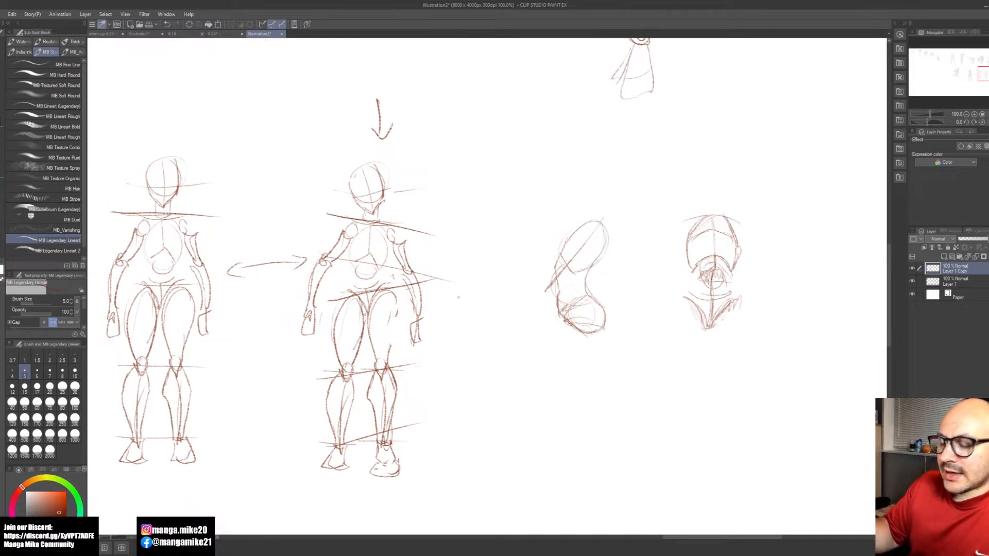
pyautogui.press('space')
pyautogui.moveTo(562, 426)
pyautogui.mouseDown()
pyautogui.moveTo(484, 389)
pyautogui.moveTo(485, 357)
pyautogui.moveTo(421, 388)
pyautogui.moveTo(425, 396)
pyautogui.mouseUp()
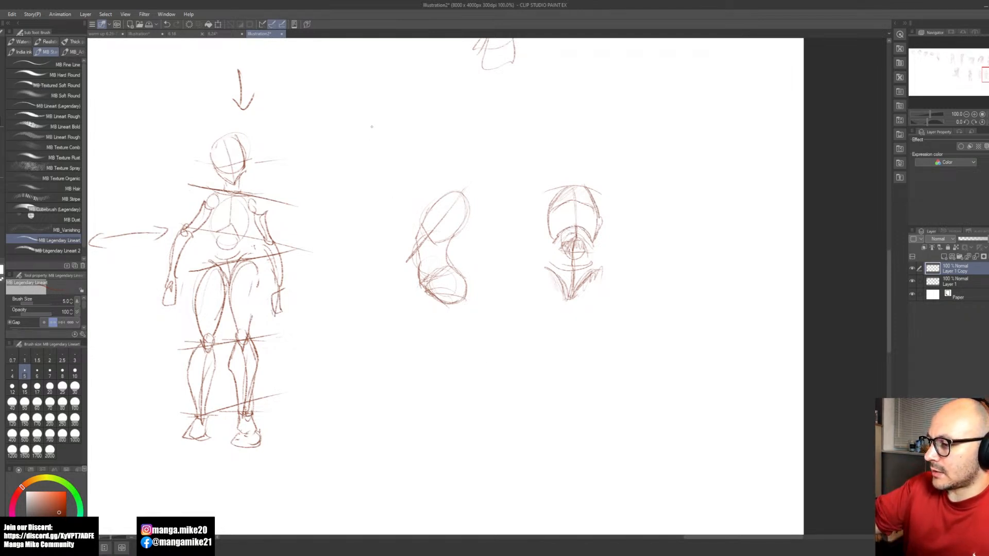
pyautogui.moveTo(361, 125); pyautogui.dragTo(422, 146)
pyautogui.moveTo(361, 189); pyautogui.dragTo(416, 171)
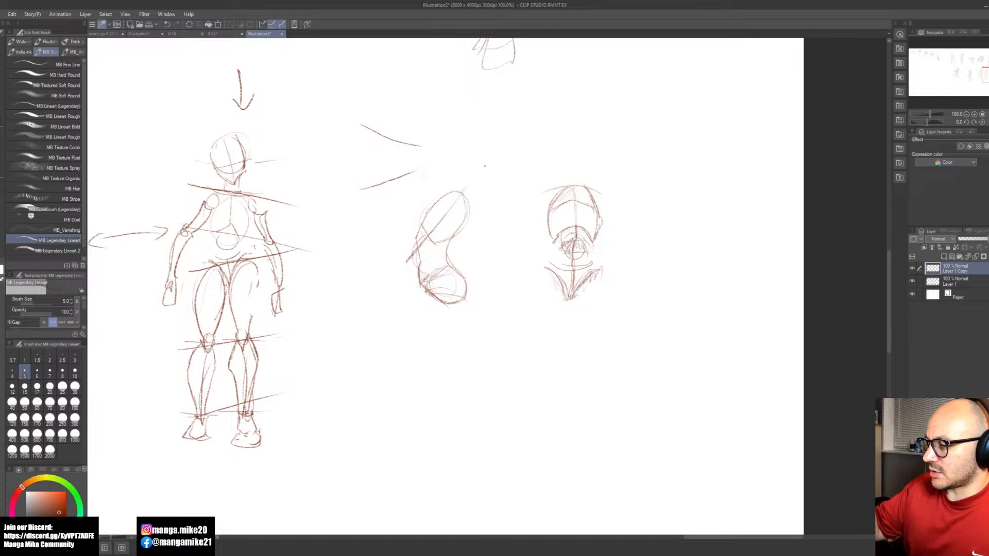
# Step: Sketch a ribcage oval with a centre line and inverted-V opening below the side view, and a small diamond marker beside it
pyautogui.moveTo(418, 341)
pyautogui.mouseDown()
pyautogui.moveTo(459, 382)
pyautogui.moveTo(406, 366)
pyautogui.moveTo(462, 370)
pyautogui.moveTo(434, 382)
pyautogui.moveTo(452, 393)
pyautogui.mouseUp()
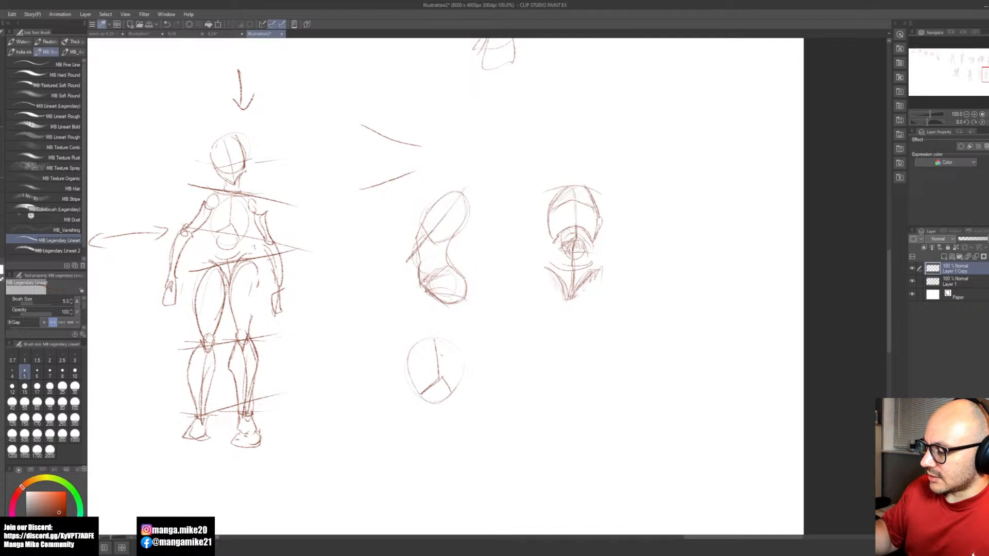
pyautogui.moveTo(496, 338)
pyautogui.mouseDown()
pyautogui.moveTo(510, 368)
pyautogui.moveTo(513, 340)
pyautogui.moveTo(500, 368)
pyautogui.mouseUp()
pyautogui.hotkey('ctrl', 'z')
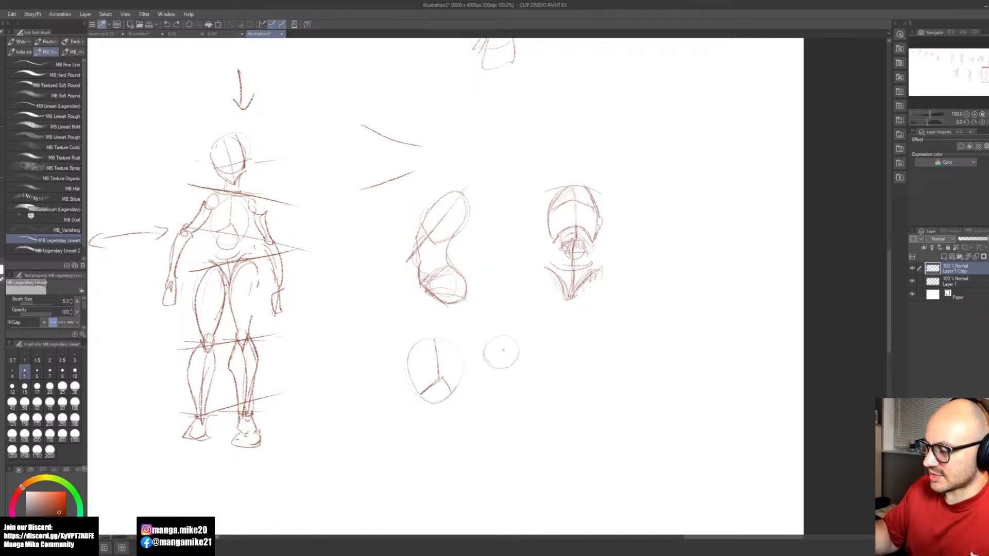
pyautogui.hotkey('ctrl', 'z')
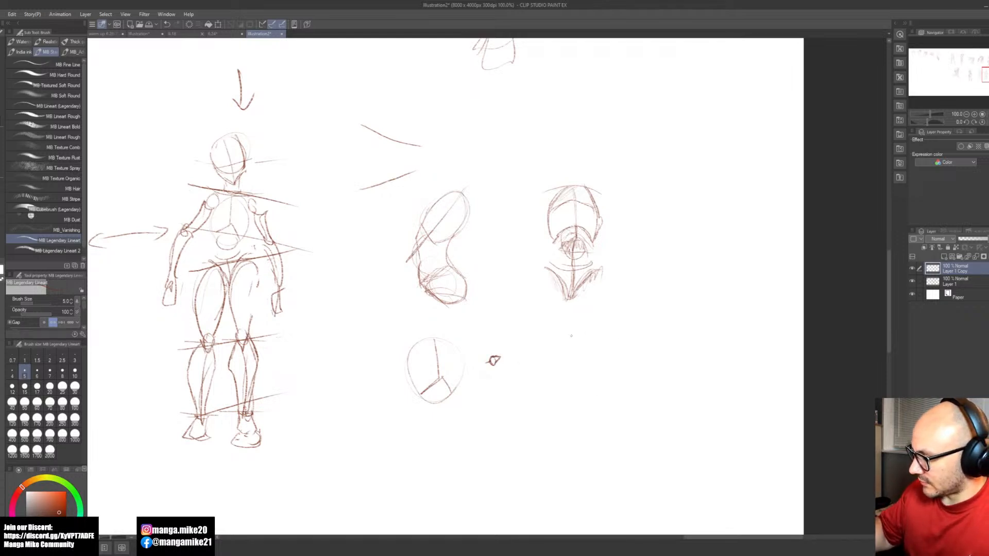
# Step: Sketch a small turned ribcage below the front-view torso, with an off-centre line, a lower opening and an arrow pointing up-right
pyautogui.moveTo(580, 337)
pyautogui.mouseDown()
pyautogui.moveTo(563, 372)
pyautogui.moveTo(605, 344)
pyautogui.moveTo(579, 381)
pyautogui.mouseUp()
pyautogui.moveTo(592, 364)
pyautogui.mouseDown()
pyautogui.moveTo(579, 380)
pyautogui.moveTo(599, 379)
pyautogui.mouseUp()
pyautogui.moveTo(589, 335)
pyautogui.mouseDown()
pyautogui.moveTo(608, 353)
pyautogui.moveTo(604, 376)
pyautogui.mouseUp()
pyautogui.moveTo(591, 337)
pyautogui.mouseDown()
pyautogui.moveTo(610, 355)
pyautogui.moveTo(601, 379)
pyautogui.mouseUp()
pyautogui.hotkey('ctrl', 'z')
pyautogui.hotkey('ctrl', 'z')
pyautogui.hotkey('ctrl', 'z')
pyautogui.hotkey('ctrl', 'z')
pyautogui.hotkey('ctrl', 'z')
pyautogui.hotkey('ctrl', 'z')
pyautogui.hotkey('ctrl', 'z')
pyautogui.hotkey('ctrl', 'z')
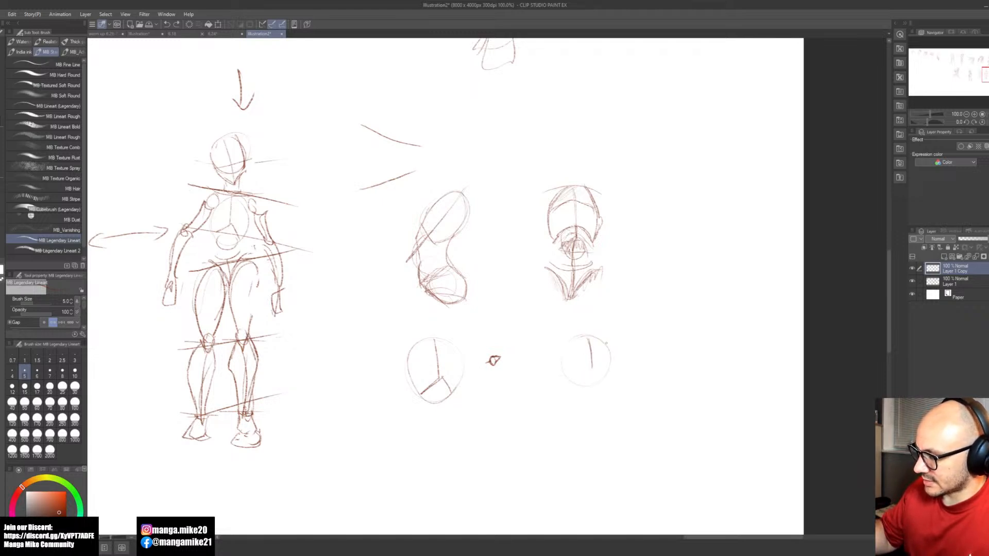
pyautogui.moveTo(587, 336)
pyautogui.mouseDown()
pyautogui.moveTo(595, 360)
pyautogui.moveTo(581, 376)
pyautogui.moveTo(593, 360)
pyautogui.moveTo(603, 373)
pyautogui.moveTo(579, 378)
pyautogui.mouseUp()
pyautogui.moveTo(580, 342); pyautogui.dragTo(569, 376)
pyautogui.moveTo(588, 335)
pyautogui.mouseDown()
pyautogui.moveTo(605, 370)
pyautogui.moveTo(606, 340)
pyautogui.moveTo(619, 333)
pyautogui.moveTo(611, 342)
pyautogui.mouseUp()
# Step: Add a V-shaped pelvis with a down-left arrow under the small ribcage, plus a head oval and shoulder circle above
pyautogui.moveTo(573, 393)
pyautogui.mouseDown()
pyautogui.moveTo(603, 387)
pyautogui.moveTo(575, 387)
pyautogui.moveTo(595, 387)
pyautogui.moveTo(584, 421)
pyautogui.mouseUp()
pyautogui.hotkey('ctrl', 'z')
pyautogui.hotkey('ctrl', 'z')
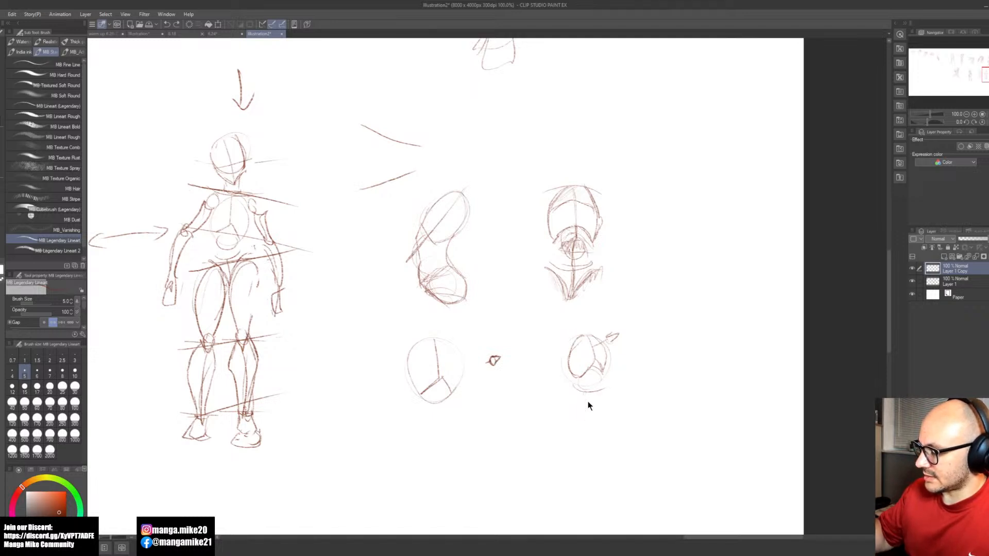
pyautogui.hotkey('ctrl', 'z')
pyautogui.moveTo(576, 390)
pyautogui.mouseDown()
pyautogui.moveTo(600, 391)
pyautogui.moveTo(591, 419)
pyautogui.mouseUp()
pyautogui.moveTo(591, 413)
pyautogui.mouseDown()
pyautogui.moveTo(601, 390)
pyautogui.moveTo(580, 391)
pyautogui.moveTo(563, 424)
pyautogui.mouseUp()
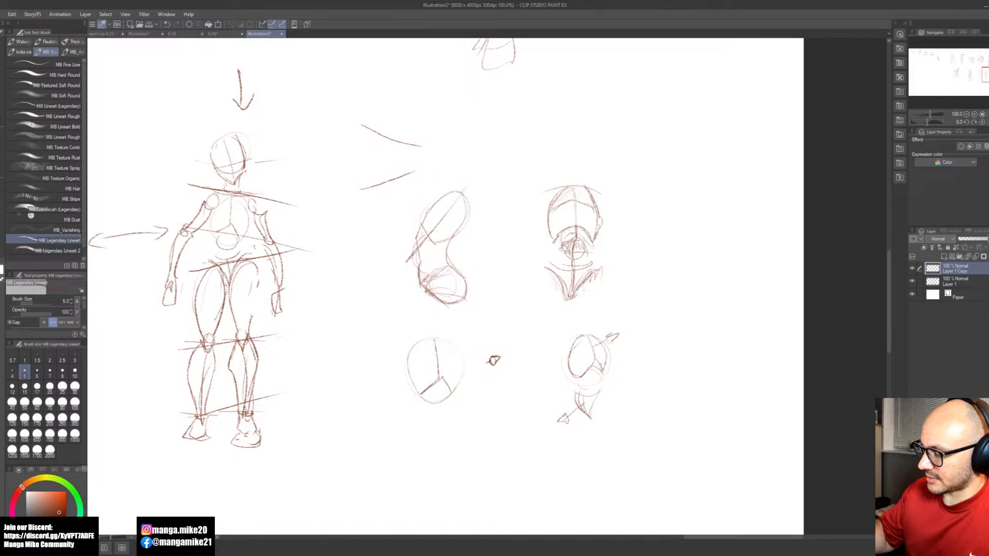
pyautogui.moveTo(599, 311)
pyautogui.mouseDown()
pyautogui.moveTo(574, 312)
pyautogui.moveTo(584, 298)
pyautogui.moveTo(595, 301)
pyautogui.moveTo(589, 324)
pyautogui.moveTo(587, 303)
pyautogui.moveTo(584, 331)
pyautogui.mouseUp()
pyautogui.moveTo(587, 295)
pyautogui.mouseDown()
pyautogui.moveTo(596, 307)
pyautogui.moveTo(574, 304)
pyautogui.moveTo(598, 306)
pyautogui.moveTo(583, 314)
pyautogui.moveTo(585, 328)
pyautogui.moveTo(597, 304)
pyautogui.moveTo(593, 325)
pyautogui.moveTo(560, 345)
pyautogui.moveTo(565, 358)
pyautogui.mouseUp()
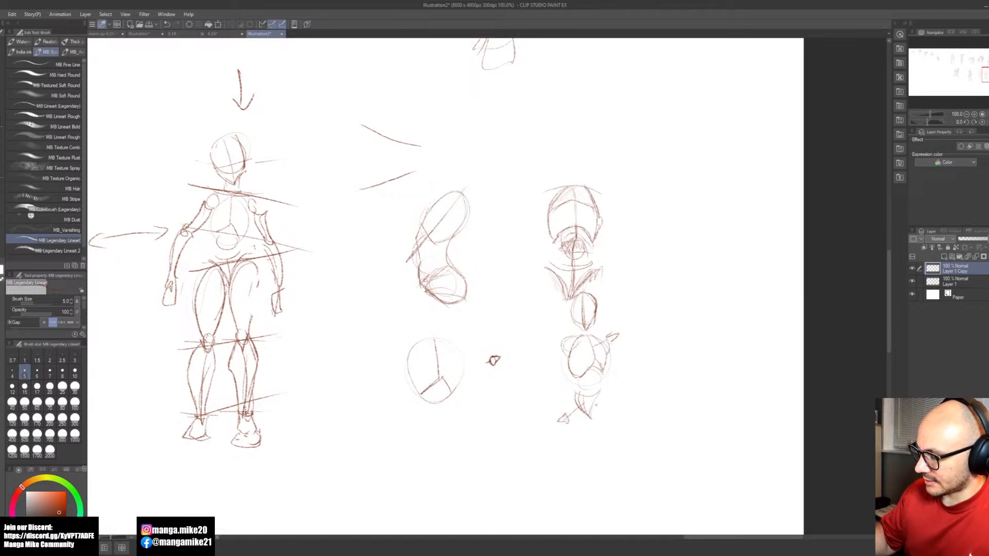
# Step: Draw two tapered thighs meeting at the knees under the small pelvis, erasing and redrawing the one on the pelvis-arrow side
pyautogui.moveTo(596, 401); pyautogui.dragTo(580, 417)
pyautogui.moveTo(570, 396)
pyautogui.mouseDown()
pyautogui.moveTo(589, 414)
pyautogui.moveTo(594, 460)
pyautogui.mouseUp()
pyautogui.moveTo(592, 405)
pyautogui.mouseDown()
pyautogui.moveTo(613, 415)
pyautogui.moveTo(599, 468)
pyautogui.moveTo(606, 464)
pyautogui.mouseUp()
pyautogui.moveTo(573, 401); pyautogui.dragTo(572, 447)
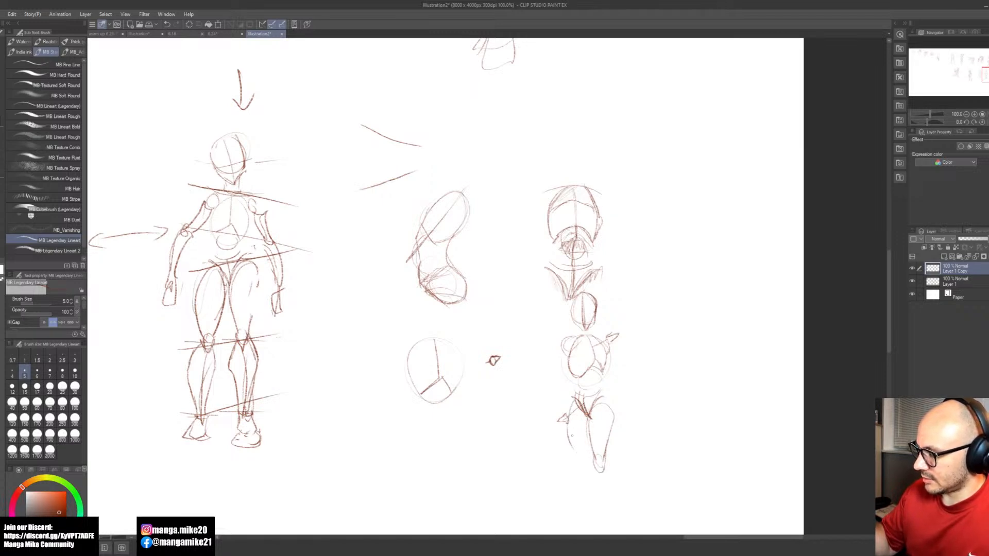
pyautogui.press('e')
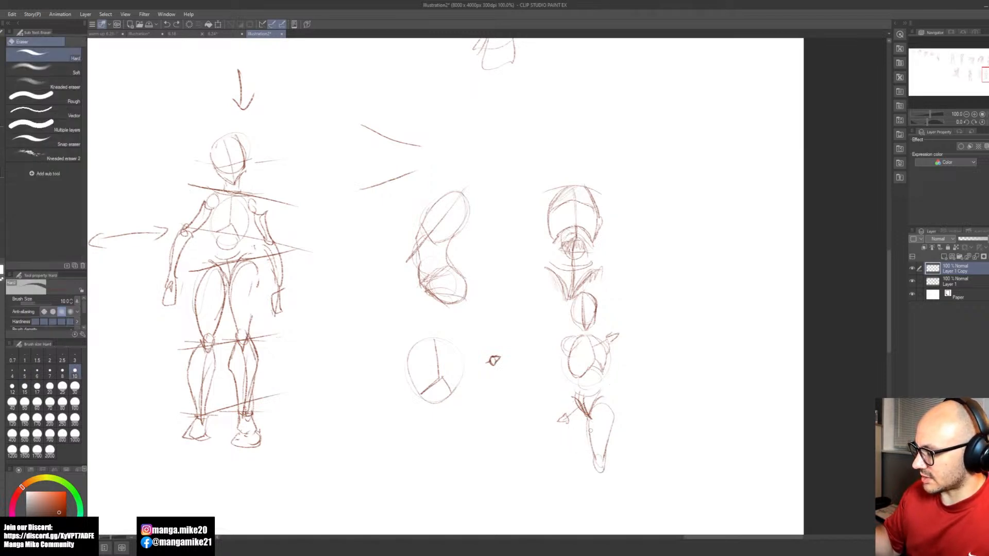
pyautogui.press('b')
pyautogui.moveTo(570, 400); pyautogui.dragTo(581, 458)
pyautogui.moveTo(587, 404); pyautogui.dragTo(598, 473)
pyautogui.moveTo(584, 412)
pyautogui.mouseDown()
pyautogui.moveTo(597, 471)
pyautogui.moveTo(588, 478)
pyautogui.moveTo(569, 458)
pyautogui.moveTo(585, 461)
pyautogui.mouseUp()
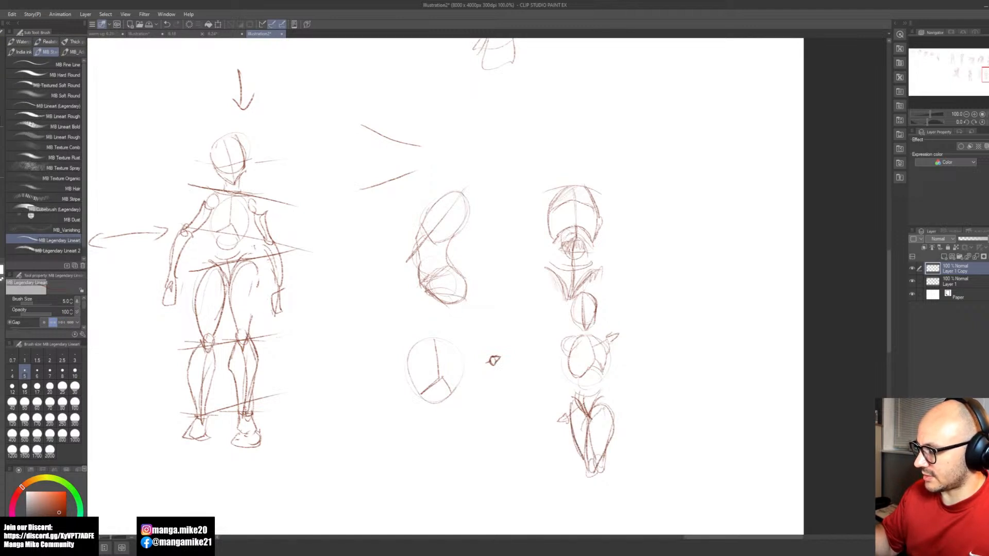
# Step: Lasso the small figure's pelvis and legs and rotate them slightly clockwise around the pelvis
pyautogui.press('m')
pyautogui.moveTo(602, 389)
pyautogui.mouseDown()
pyautogui.moveTo(580, 389)
pyautogui.moveTo(553, 418)
pyautogui.moveTo(588, 492)
pyautogui.moveTo(631, 412)
pyautogui.moveTo(605, 391)
pyautogui.mouseUp()
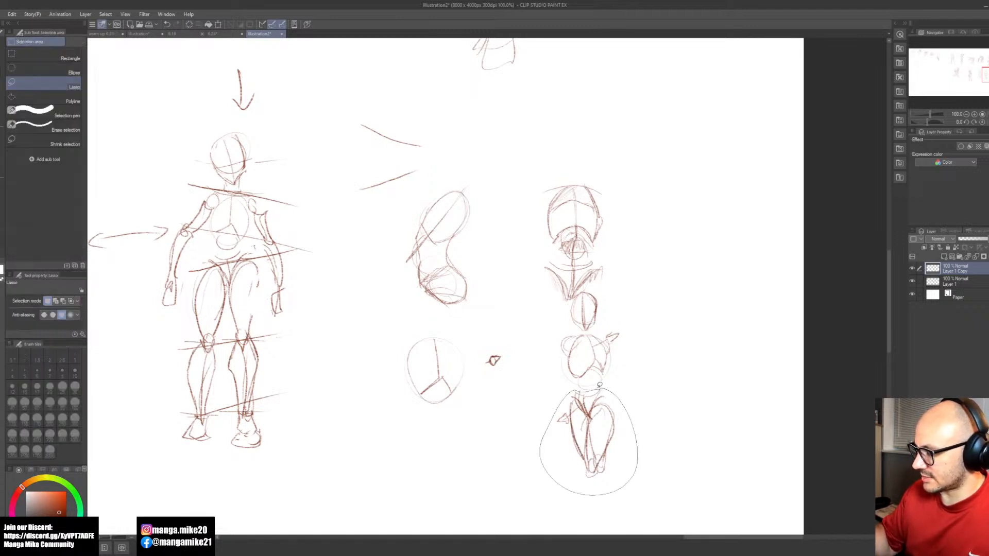
pyautogui.press('b')
pyautogui.hotkey('ctrl', 't')
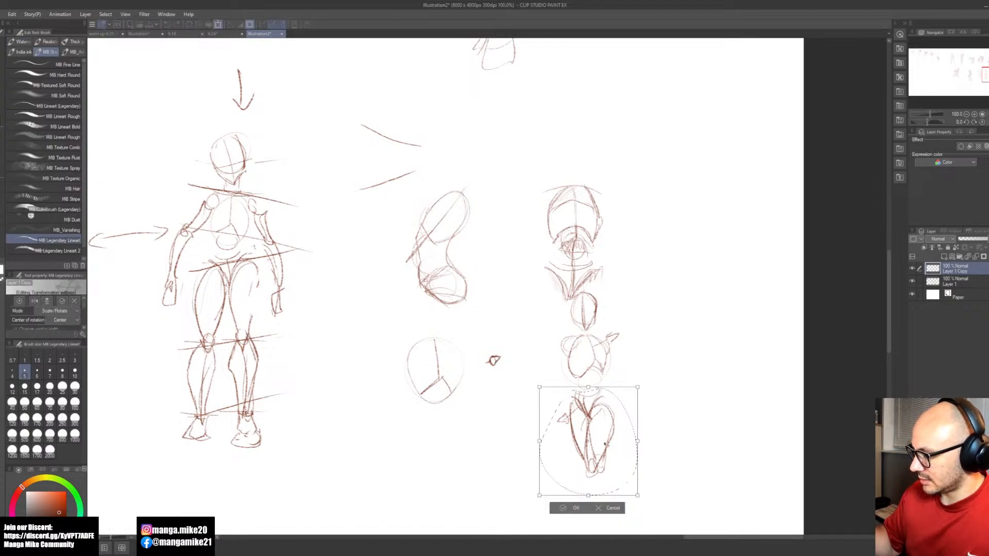
pyautogui.moveTo(588, 441); pyautogui.dragTo(590, 399)
pyautogui.moveTo(673, 451); pyautogui.dragTo(672, 459)
pyautogui.click(566, 511)
# Step: Lasso the small figure's ribcage, rotate it slightly counterclockwise and deselect it
pyautogui.press('m')
pyautogui.moveTo(591, 328)
pyautogui.mouseDown()
pyautogui.moveTo(568, 328)
pyautogui.moveTo(559, 369)
pyautogui.moveTo(581, 387)
pyautogui.moveTo(632, 339)
pyautogui.moveTo(592, 329)
pyautogui.mouseUp()
pyautogui.press('b')
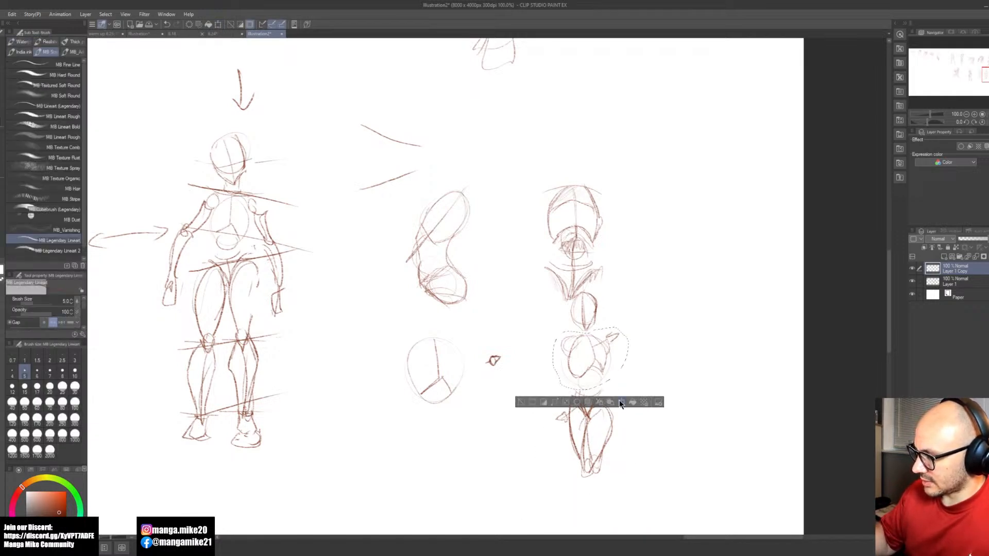
pyautogui.click(619, 398)
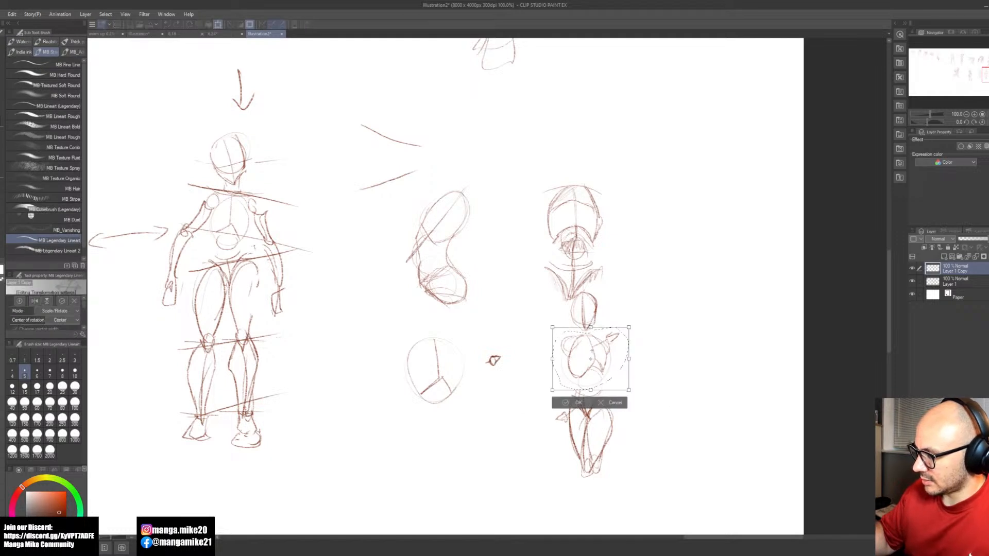
pyautogui.moveTo(665, 331); pyautogui.dragTo(669, 320)
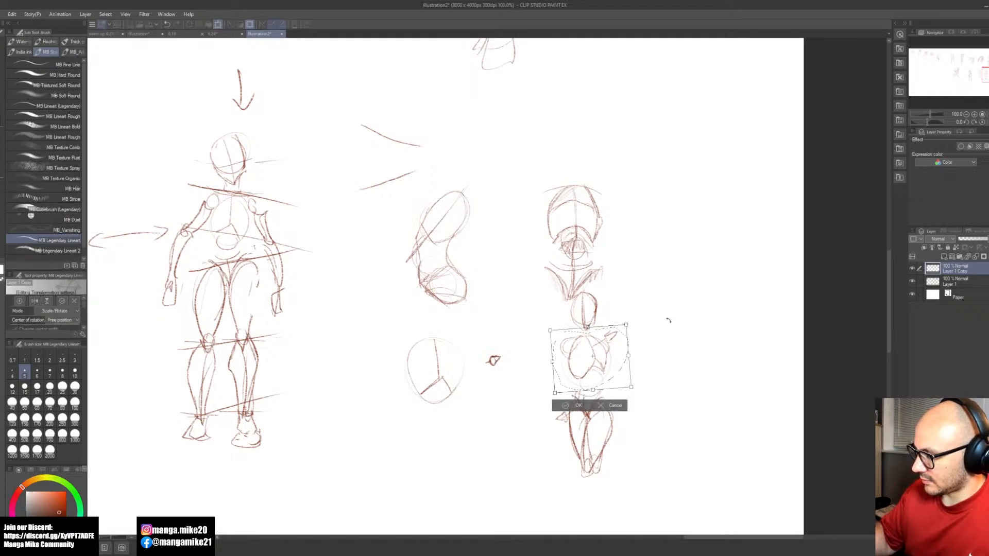
pyautogui.click(571, 405)
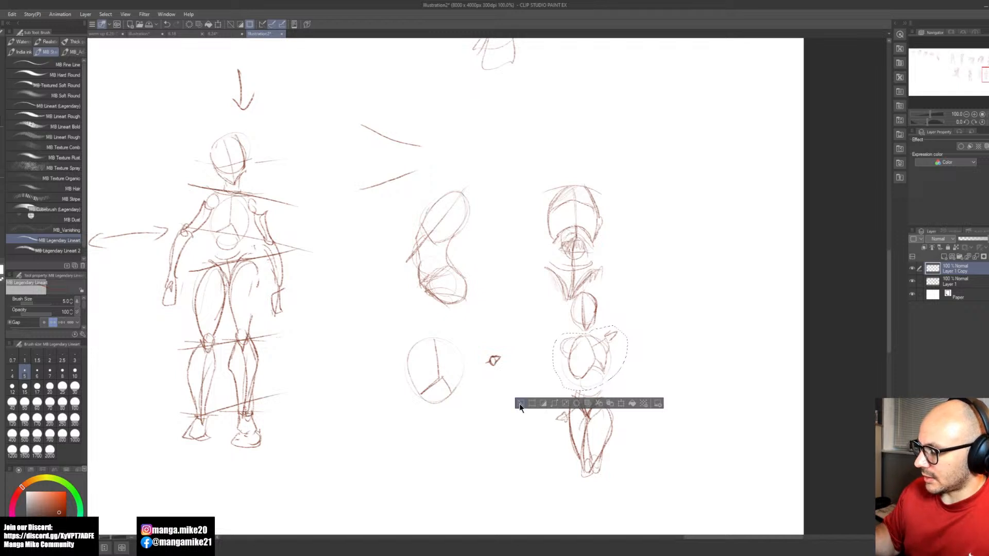
pyautogui.click(520, 404)
# Step: Sketch both arms of the small figure hanging beside the hips, ending in simple hands
pyautogui.moveTo(621, 401)
pyautogui.mouseDown()
pyautogui.moveTo(601, 399)
pyautogui.moveTo(595, 427)
pyautogui.mouseUp()
pyautogui.moveTo(541, 353)
pyautogui.mouseDown()
pyautogui.moveTo(556, 362)
pyautogui.moveTo(543, 392)
pyautogui.moveTo(537, 379)
pyautogui.moveTo(527, 424)
pyautogui.mouseUp()
pyautogui.hotkey('ctrl', 'z')
pyautogui.hotkey('ctrl', 'z')
pyautogui.moveTo(548, 384); pyautogui.dragTo(521, 444)
pyautogui.moveTo(521, 443); pyautogui.dragTo(533, 440)
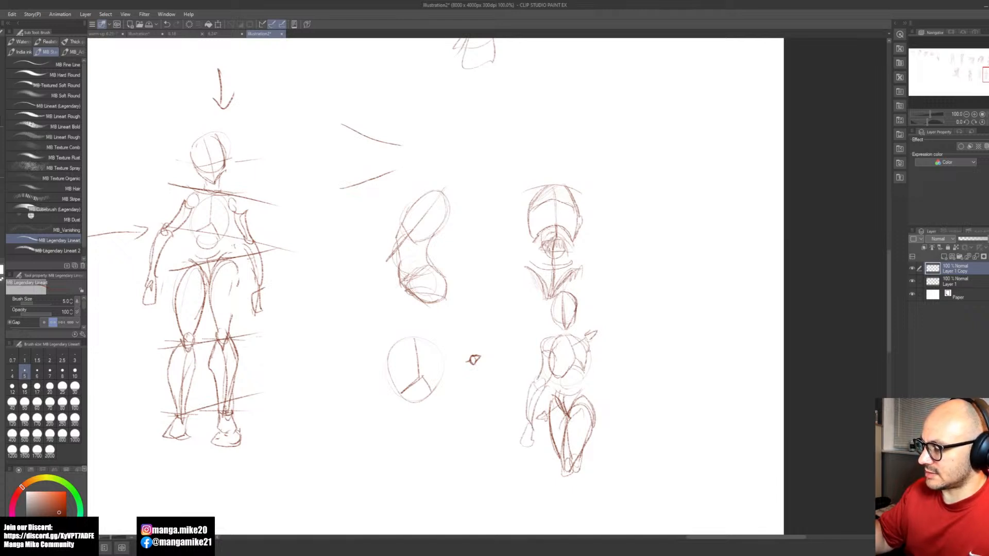
pyautogui.moveTo(588, 375); pyautogui.dragTo(602, 405)
pyautogui.moveTo(605, 401); pyautogui.dragTo(601, 426)
# Step: Draw an arrow pointing at the tilted figure's hand and encircle the small turned figure with a large oval
pyautogui.scroll(-1, 622, 386)
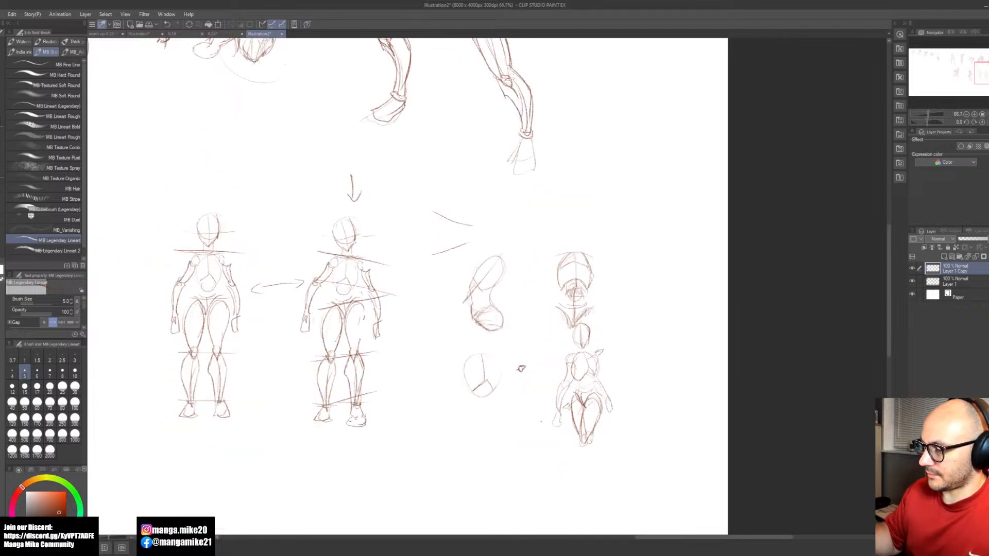
pyautogui.moveTo(399, 332); pyautogui.dragTo(380, 337)
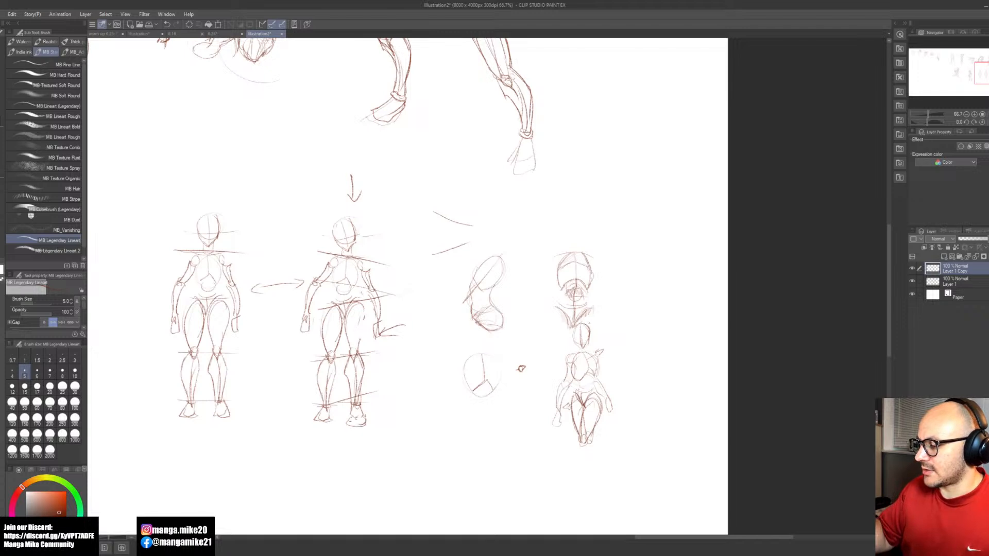
pyautogui.moveTo(580, 320); pyautogui.dragTo(571, 321)
pyautogui.moveTo(637, 380); pyautogui.dragTo(630, 436)
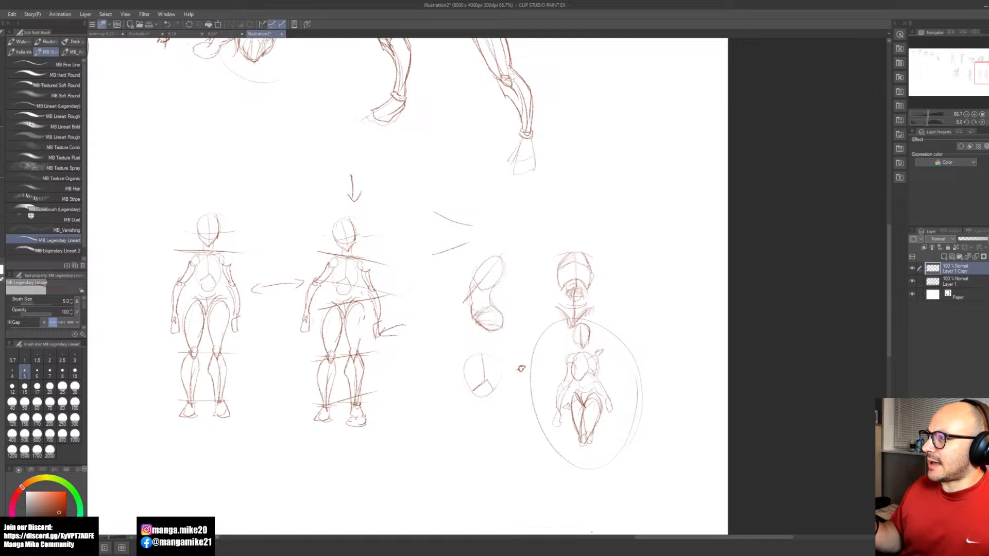
# Step: Add a head above the front-view torso with a circle, centre line, eye line, jaw, neck and sloping shoulder lines
pyautogui.moveTo(521, 368); pyautogui.dragTo(506, 340)
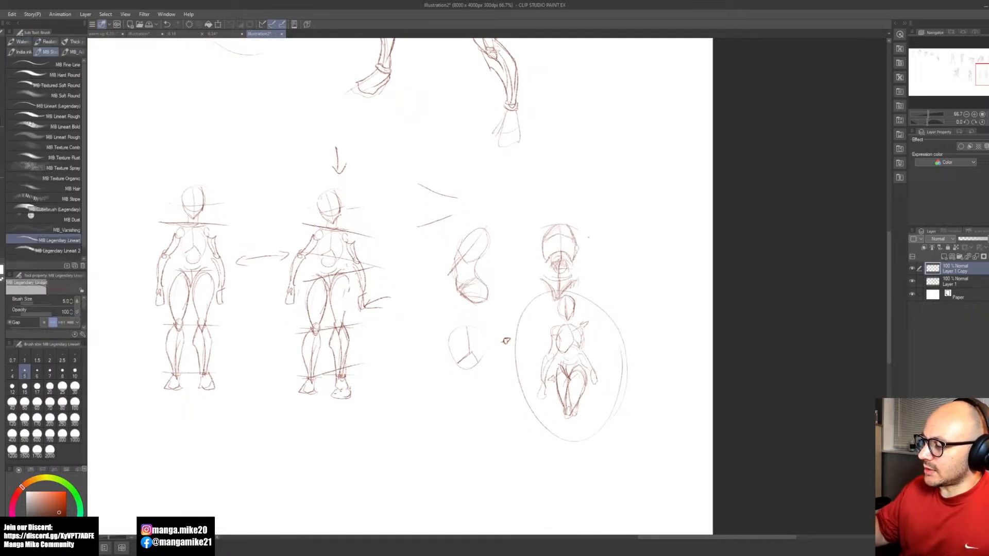
pyautogui.scroll(2, 594, 240)
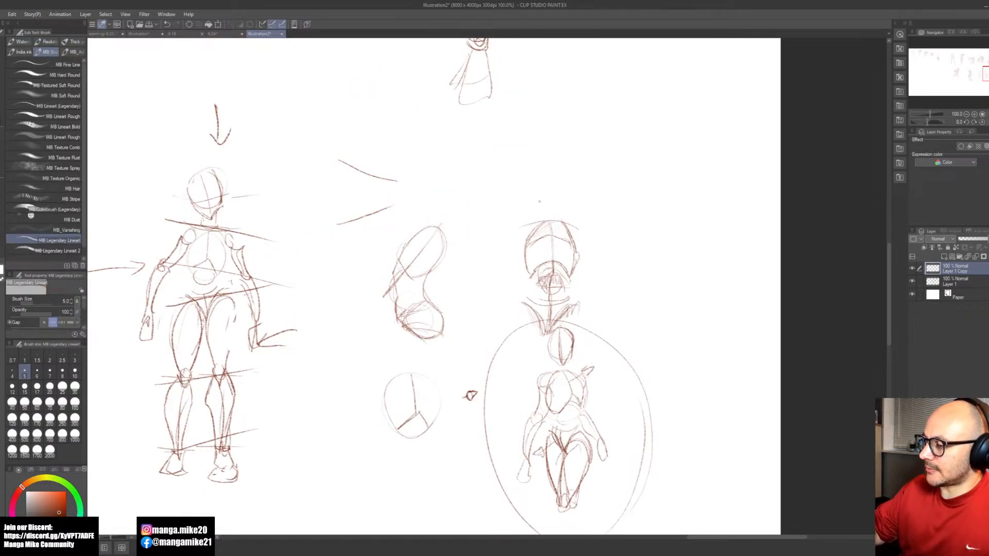
pyautogui.moveTo(570, 163)
pyautogui.mouseDown()
pyautogui.moveTo(548, 192)
pyautogui.moveTo(531, 188)
pyautogui.moveTo(557, 166)
pyautogui.moveTo(534, 174)
pyautogui.moveTo(566, 164)
pyautogui.moveTo(553, 199)
pyautogui.moveTo(562, 176)
pyautogui.moveTo(570, 182)
pyautogui.mouseUp()
pyautogui.hotkey('ctrl', 'z')
pyautogui.hotkey('ctrl', 'z')
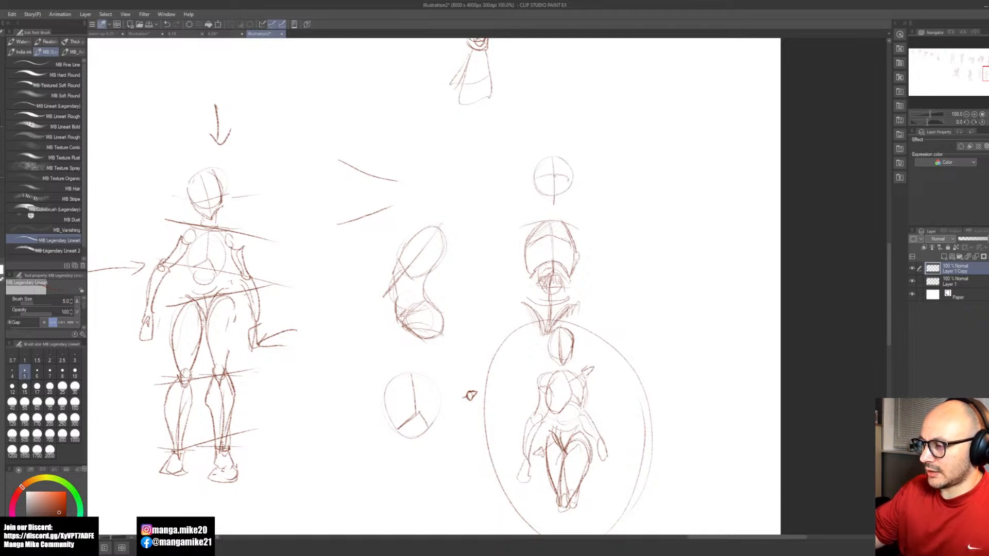
pyautogui.hotkey('ctrl', 'z')
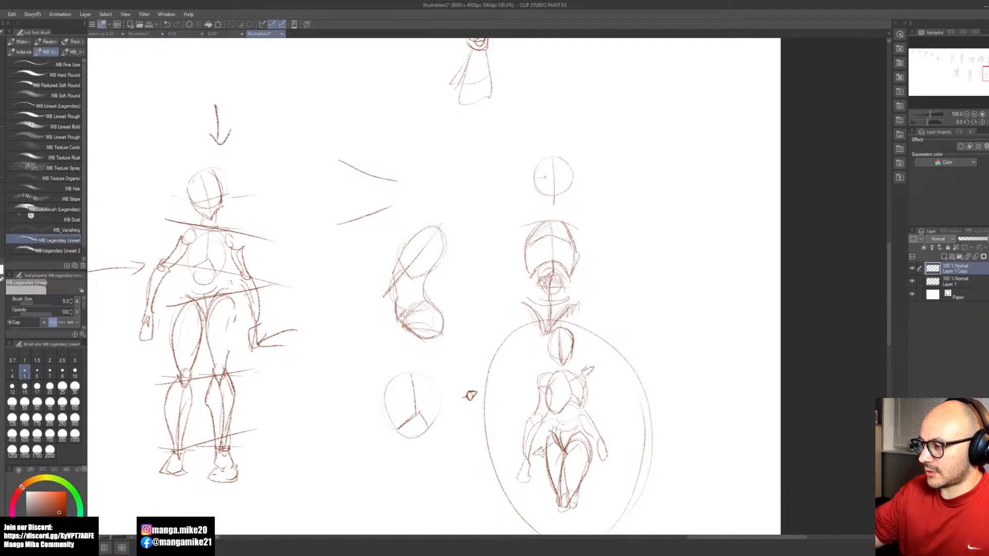
pyautogui.moveTo(538, 179)
pyautogui.mouseDown()
pyautogui.moveTo(573, 180)
pyautogui.moveTo(553, 210)
pyautogui.mouseUp()
pyautogui.hotkey('ctrl', 'z')
pyautogui.moveTo(573, 177)
pyautogui.mouseDown()
pyautogui.moveTo(541, 221)
pyautogui.moveTo(562, 220)
pyautogui.moveTo(523, 223)
pyautogui.moveTo(574, 220)
pyautogui.mouseUp()
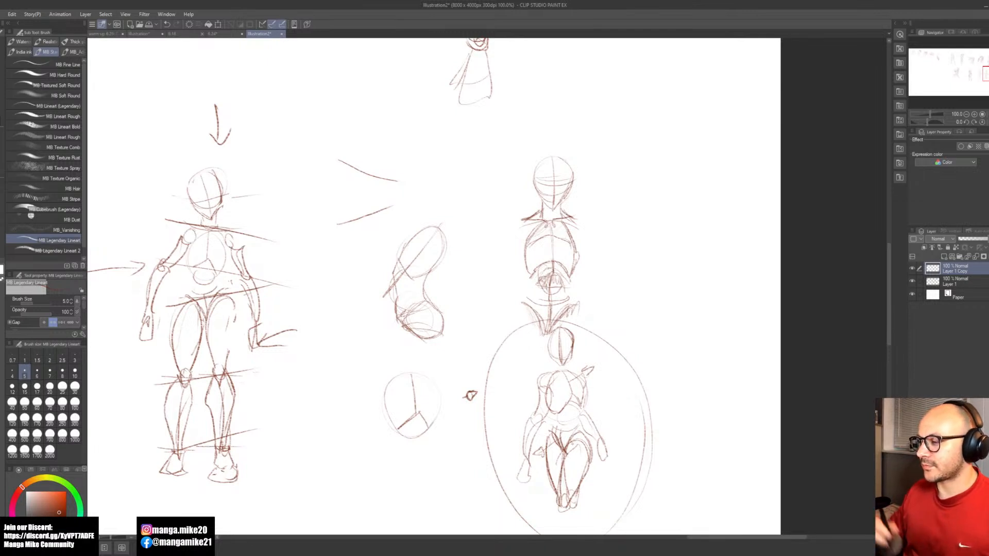
# Step: Review the whole canvas of hand studies, action poses and simplified body constructions
pyautogui.scroll(-2, 631, 319)
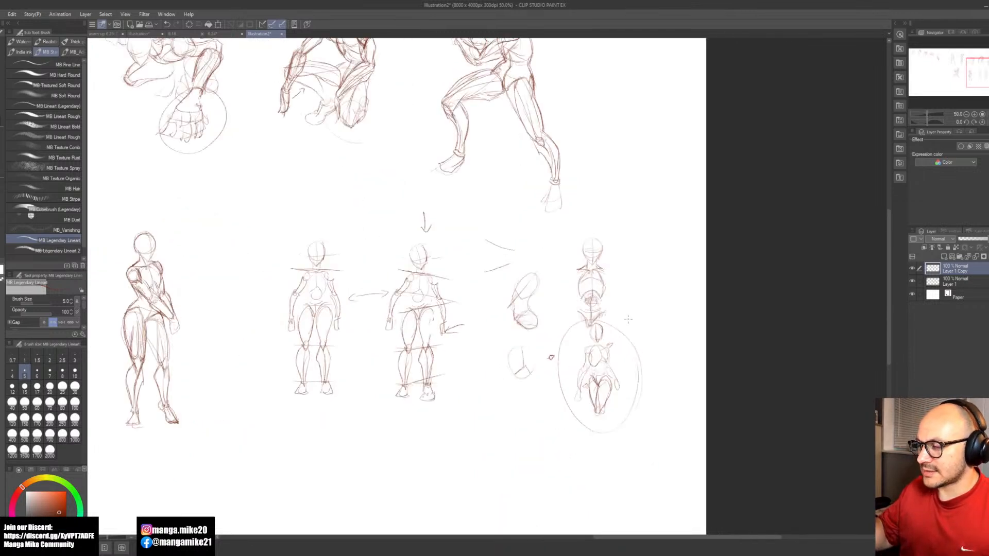
pyautogui.scroll(-1, 623, 325)
pyautogui.press('space')
pyautogui.moveTo(565, 343); pyautogui.dragTo(654, 436)
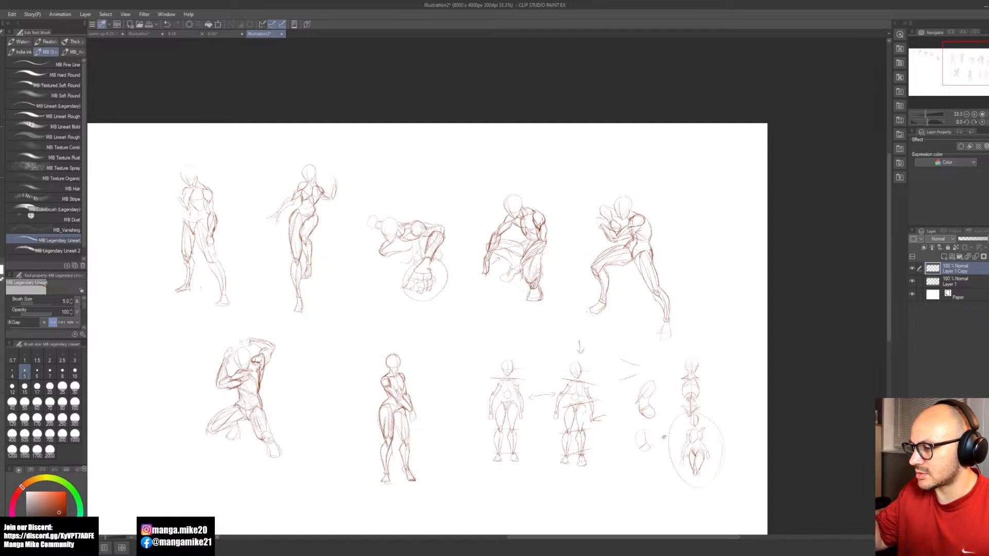
pyautogui.press('space')
pyautogui.moveTo(627, 375); pyautogui.dragTo(620, 380)
pyautogui.press('space')
pyautogui.moveTo(572, 436)
pyautogui.mouseDown()
pyautogui.moveTo(607, 437)
pyautogui.moveTo(598, 443)
pyautogui.mouseUp()
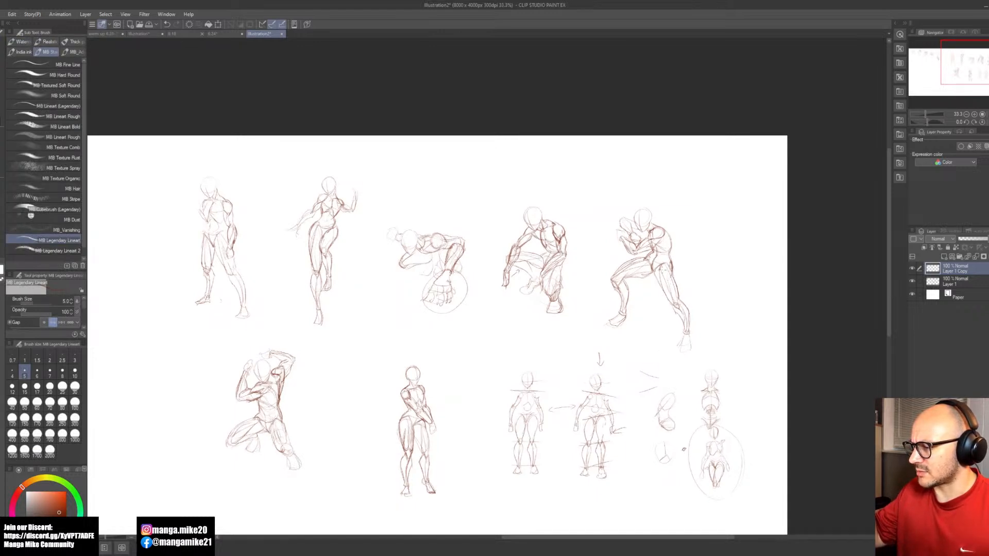
pyautogui.moveTo(684, 449); pyautogui.dragTo(833, 443)
pyautogui.scroll(-1, 664, 384)
pyautogui.moveTo(570, 421)
pyautogui.mouseDown()
pyautogui.moveTo(642, 411)
pyautogui.moveTo(599, 391)
pyautogui.moveTo(518, 380)
pyautogui.moveTo(512, 369)
pyautogui.mouseUp()
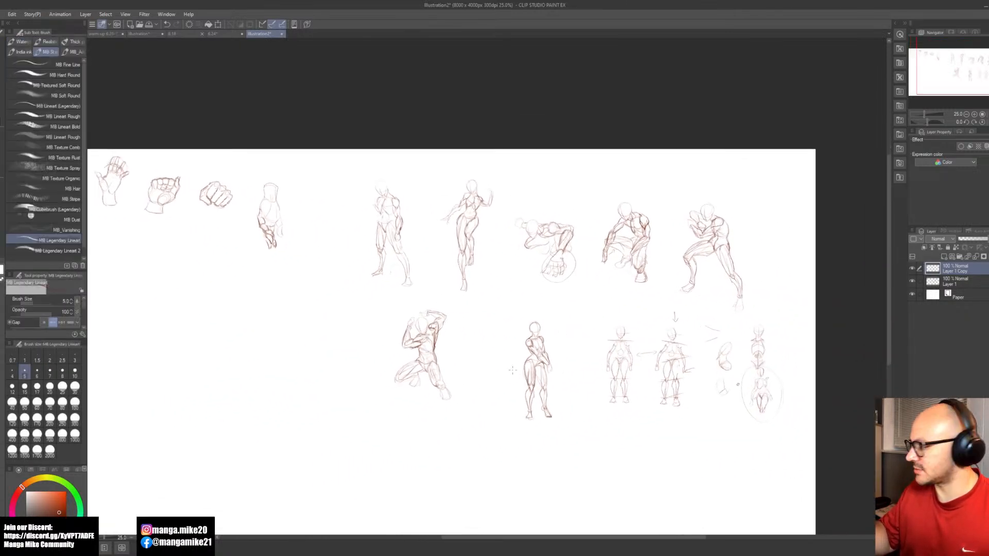